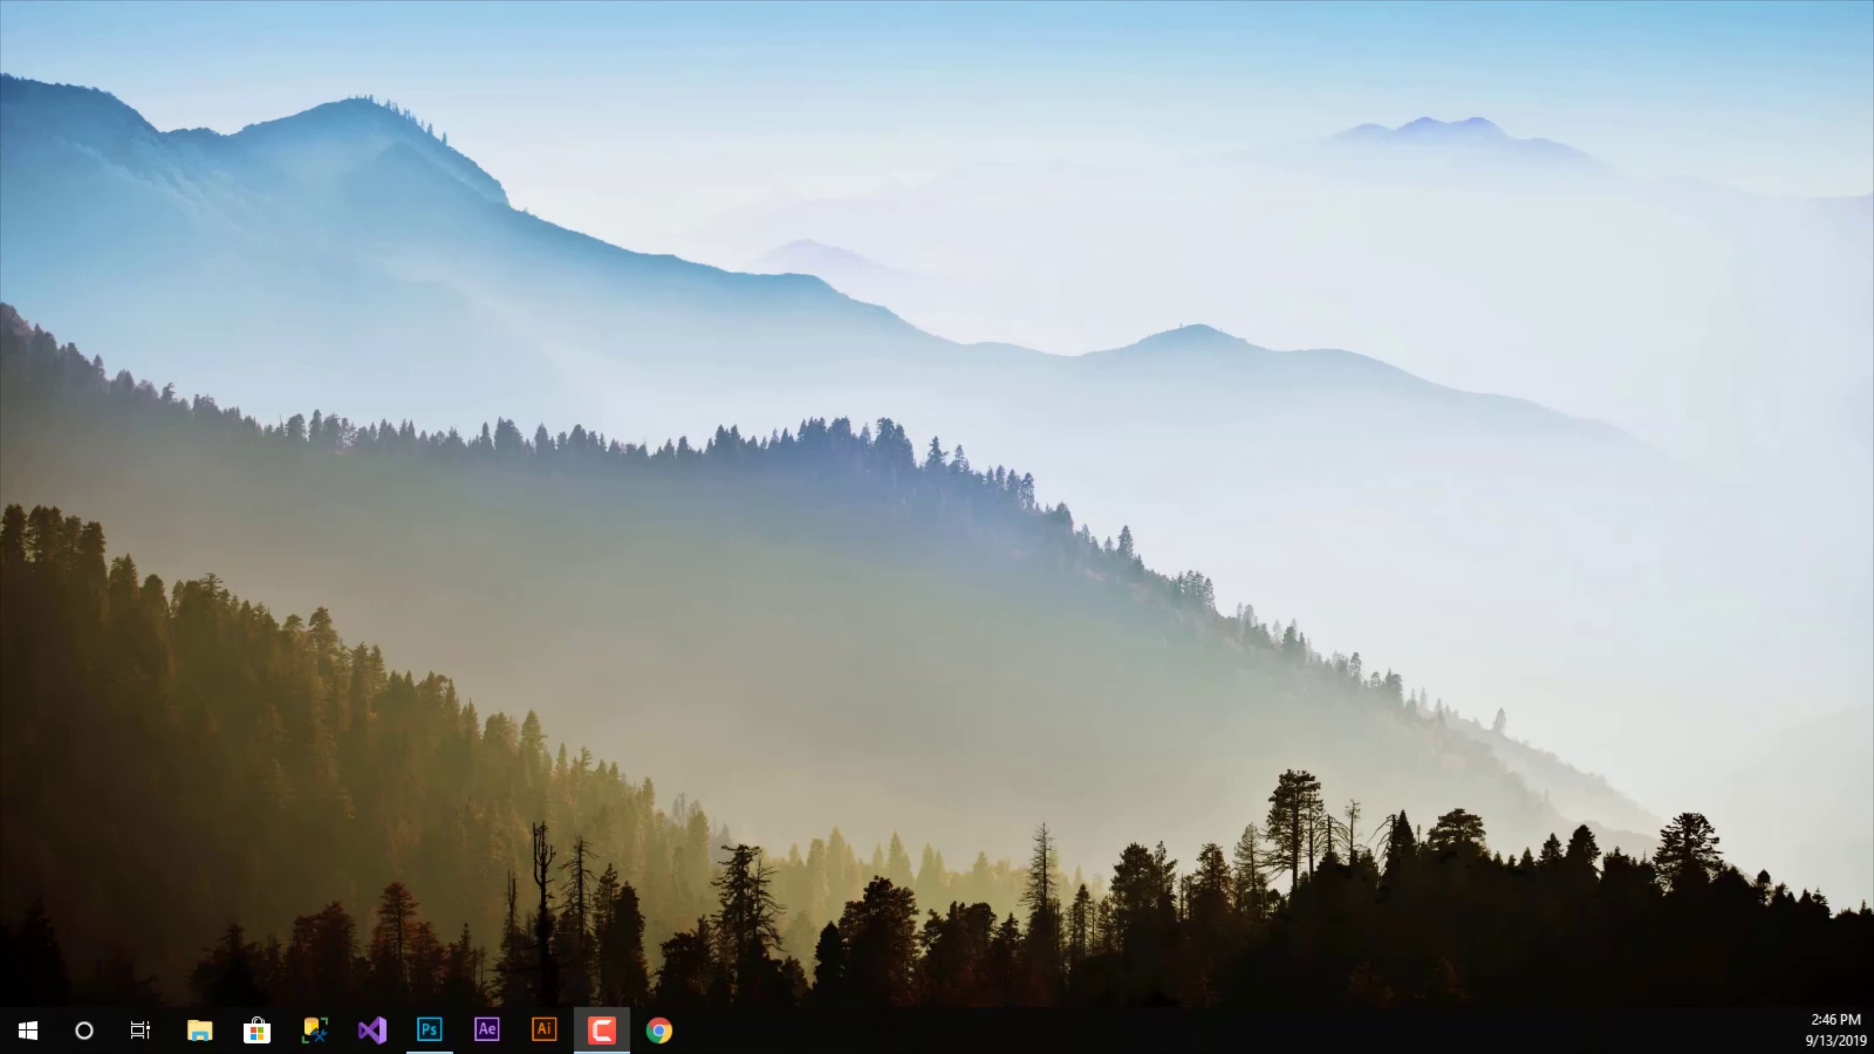
- Launch Photoshop and maximize its window to fill the screen
left_click(430, 1030)
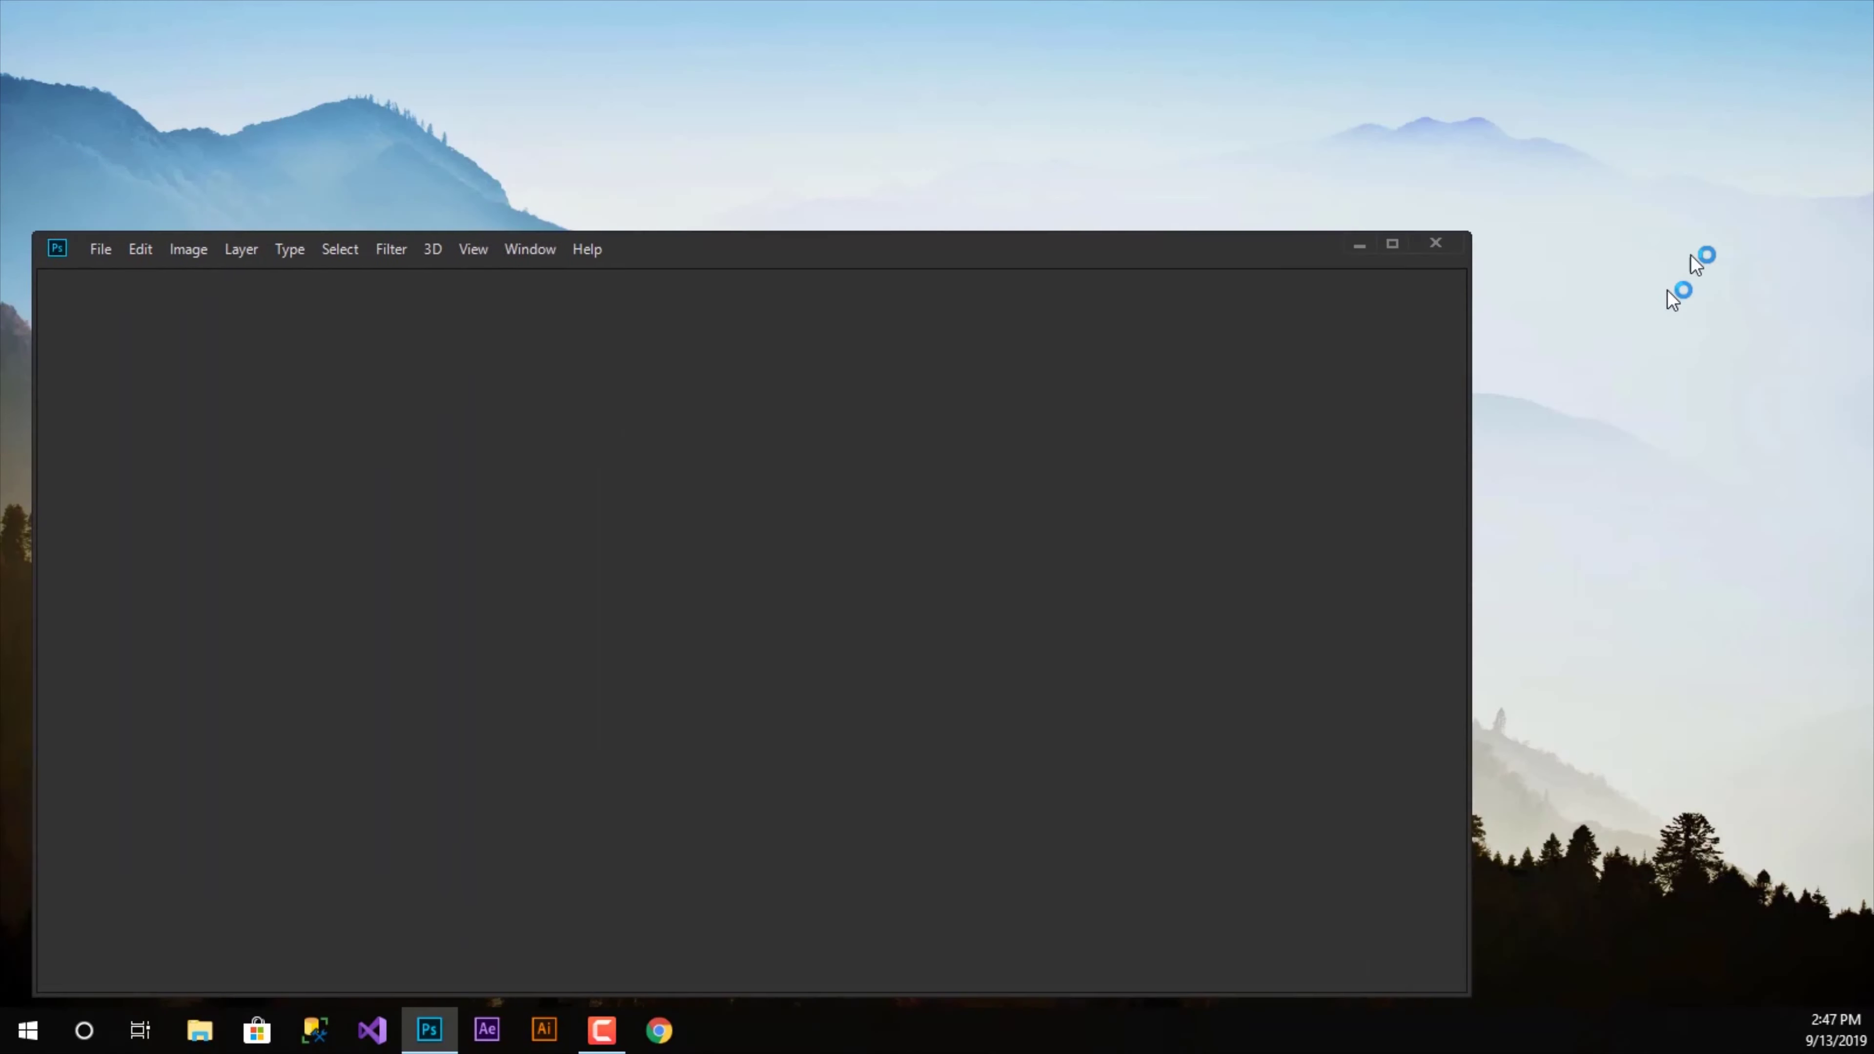
mouse_move(848, 196)
left_mouse_down()
mouse_move(913, 146)
mouse_move(915, 118)
left_mouse_up()
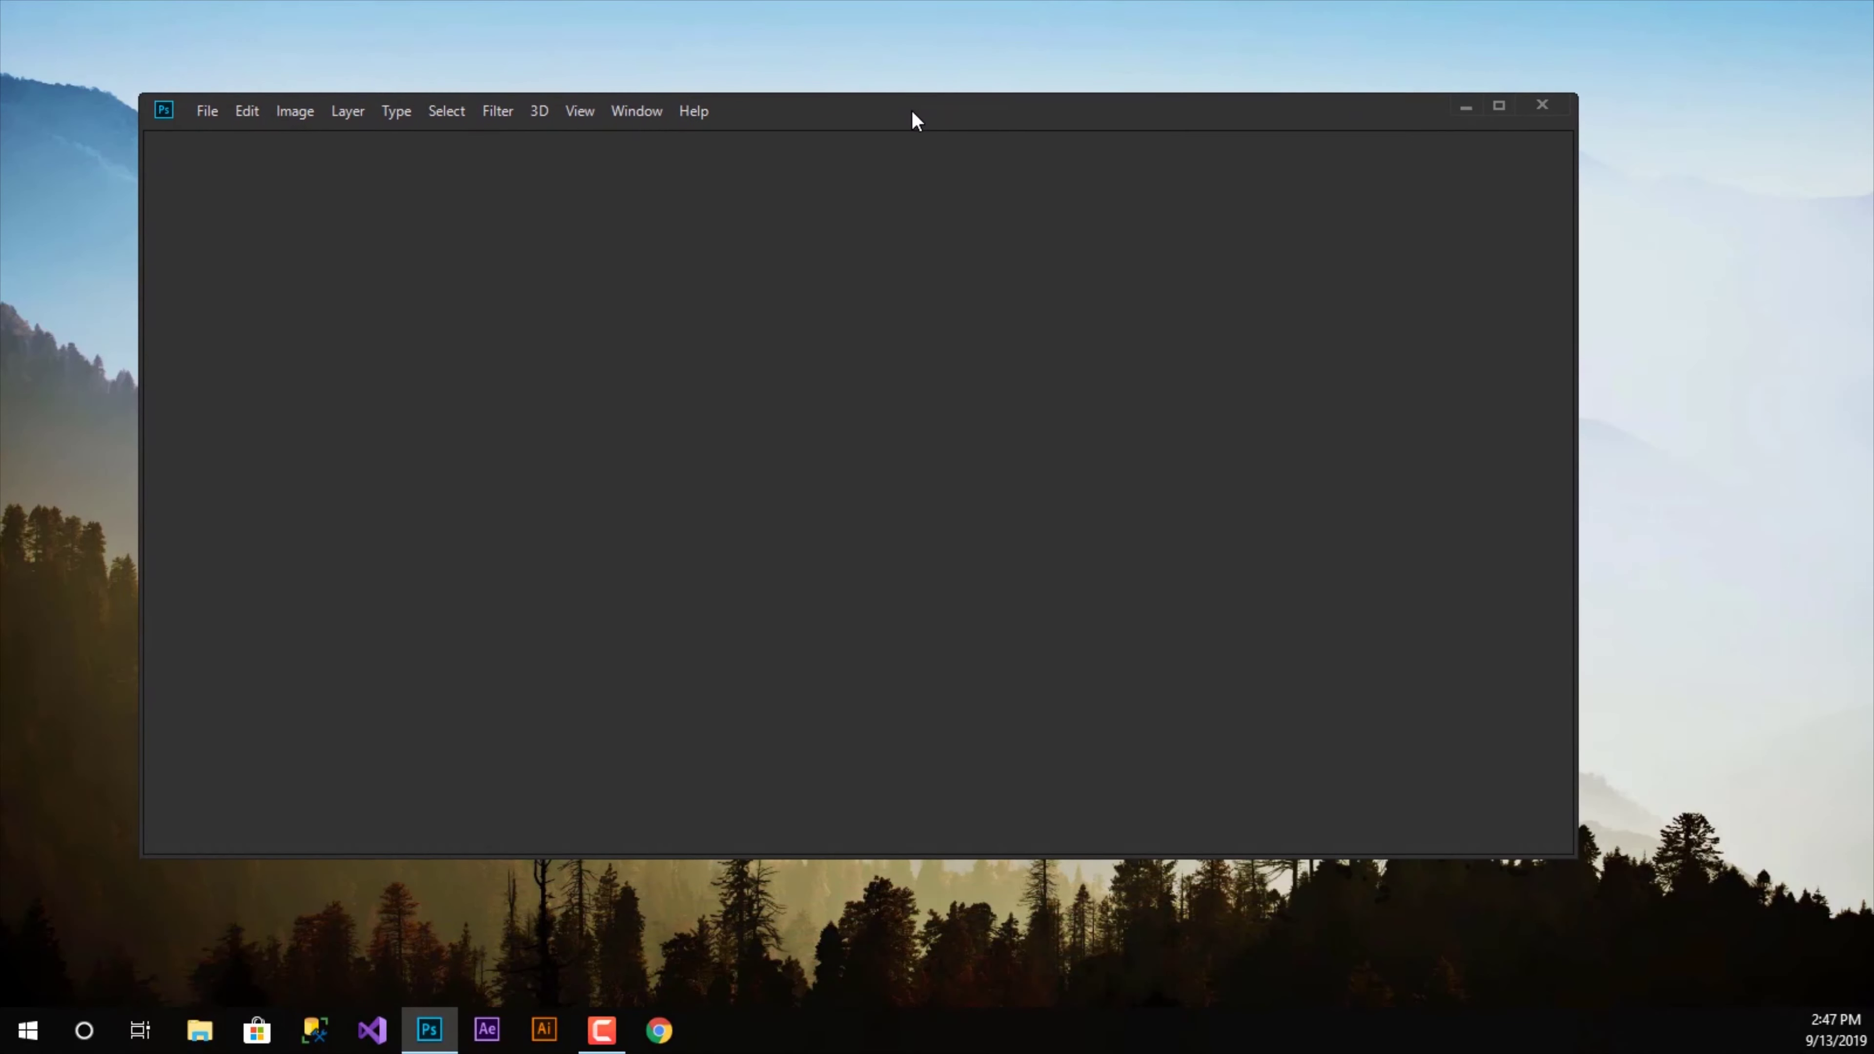
left_click(1497, 107)
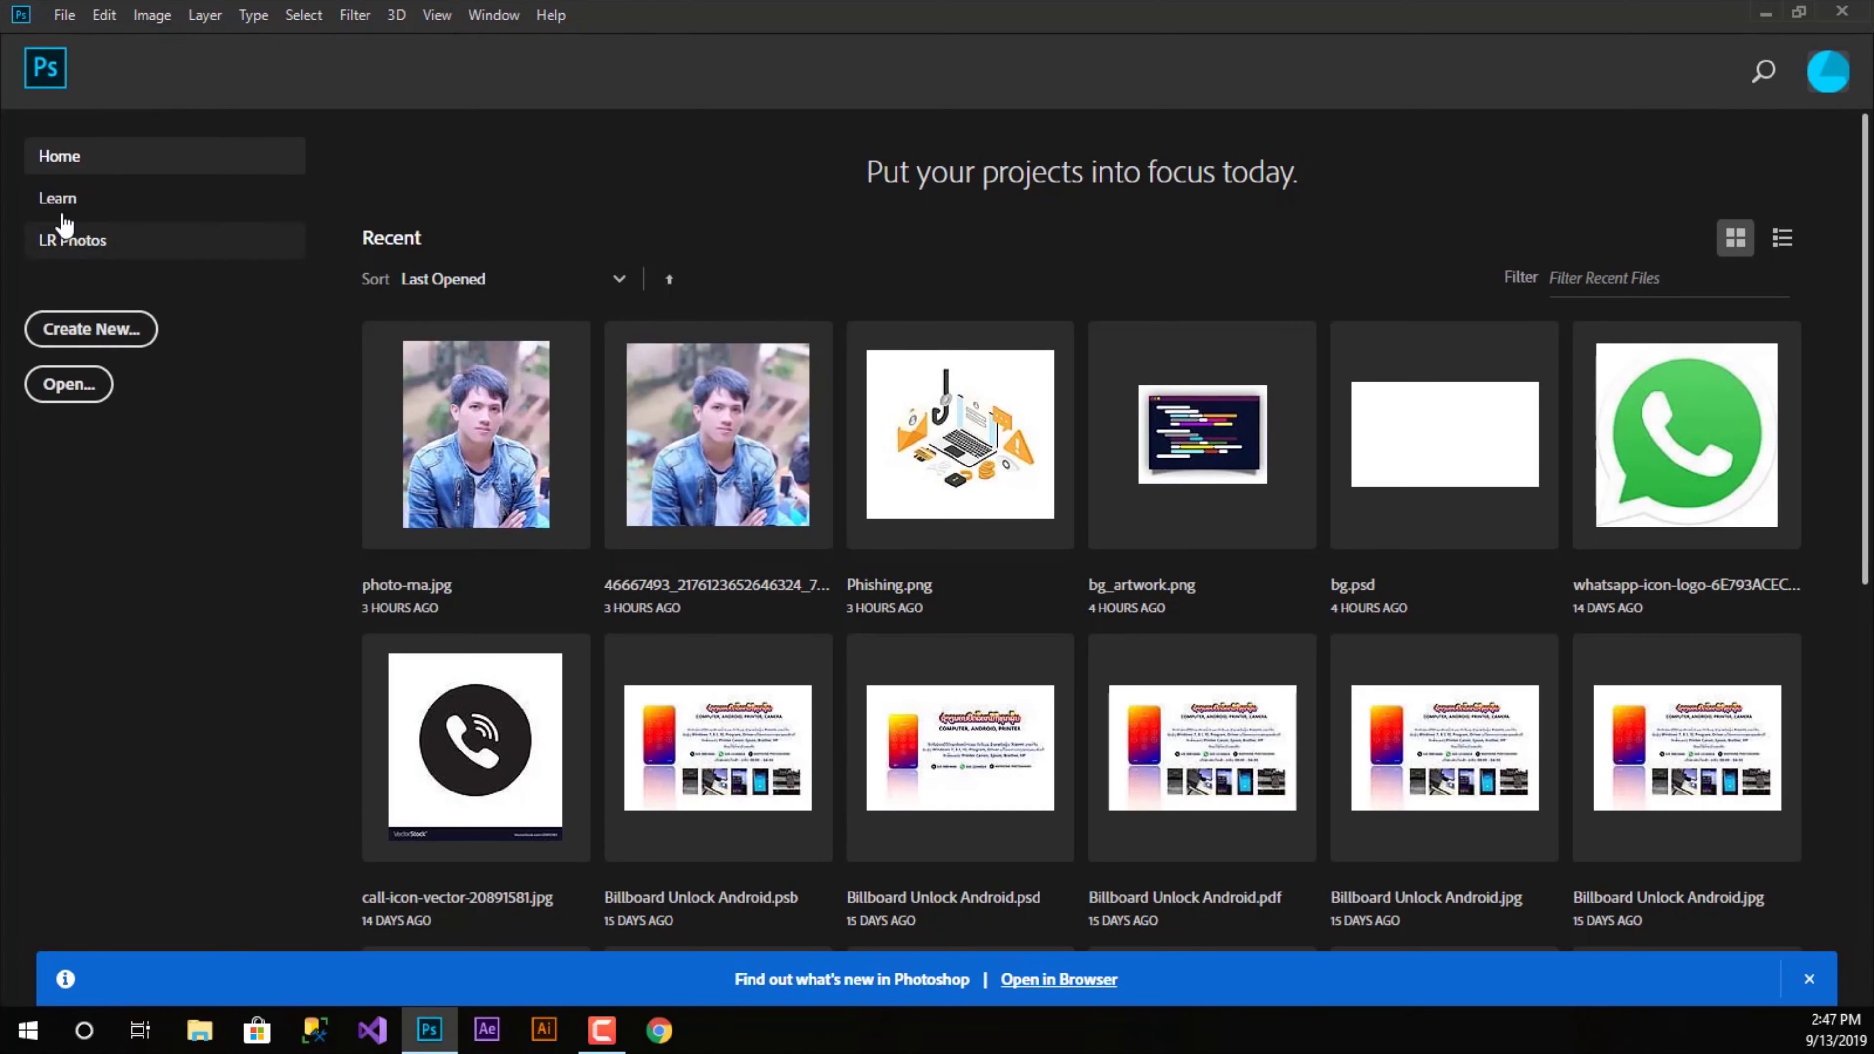
- Open DSC_0376.JPG by dragging it from File Explorer into Photoshop, then minimize Explorer
left_click(96, 398)
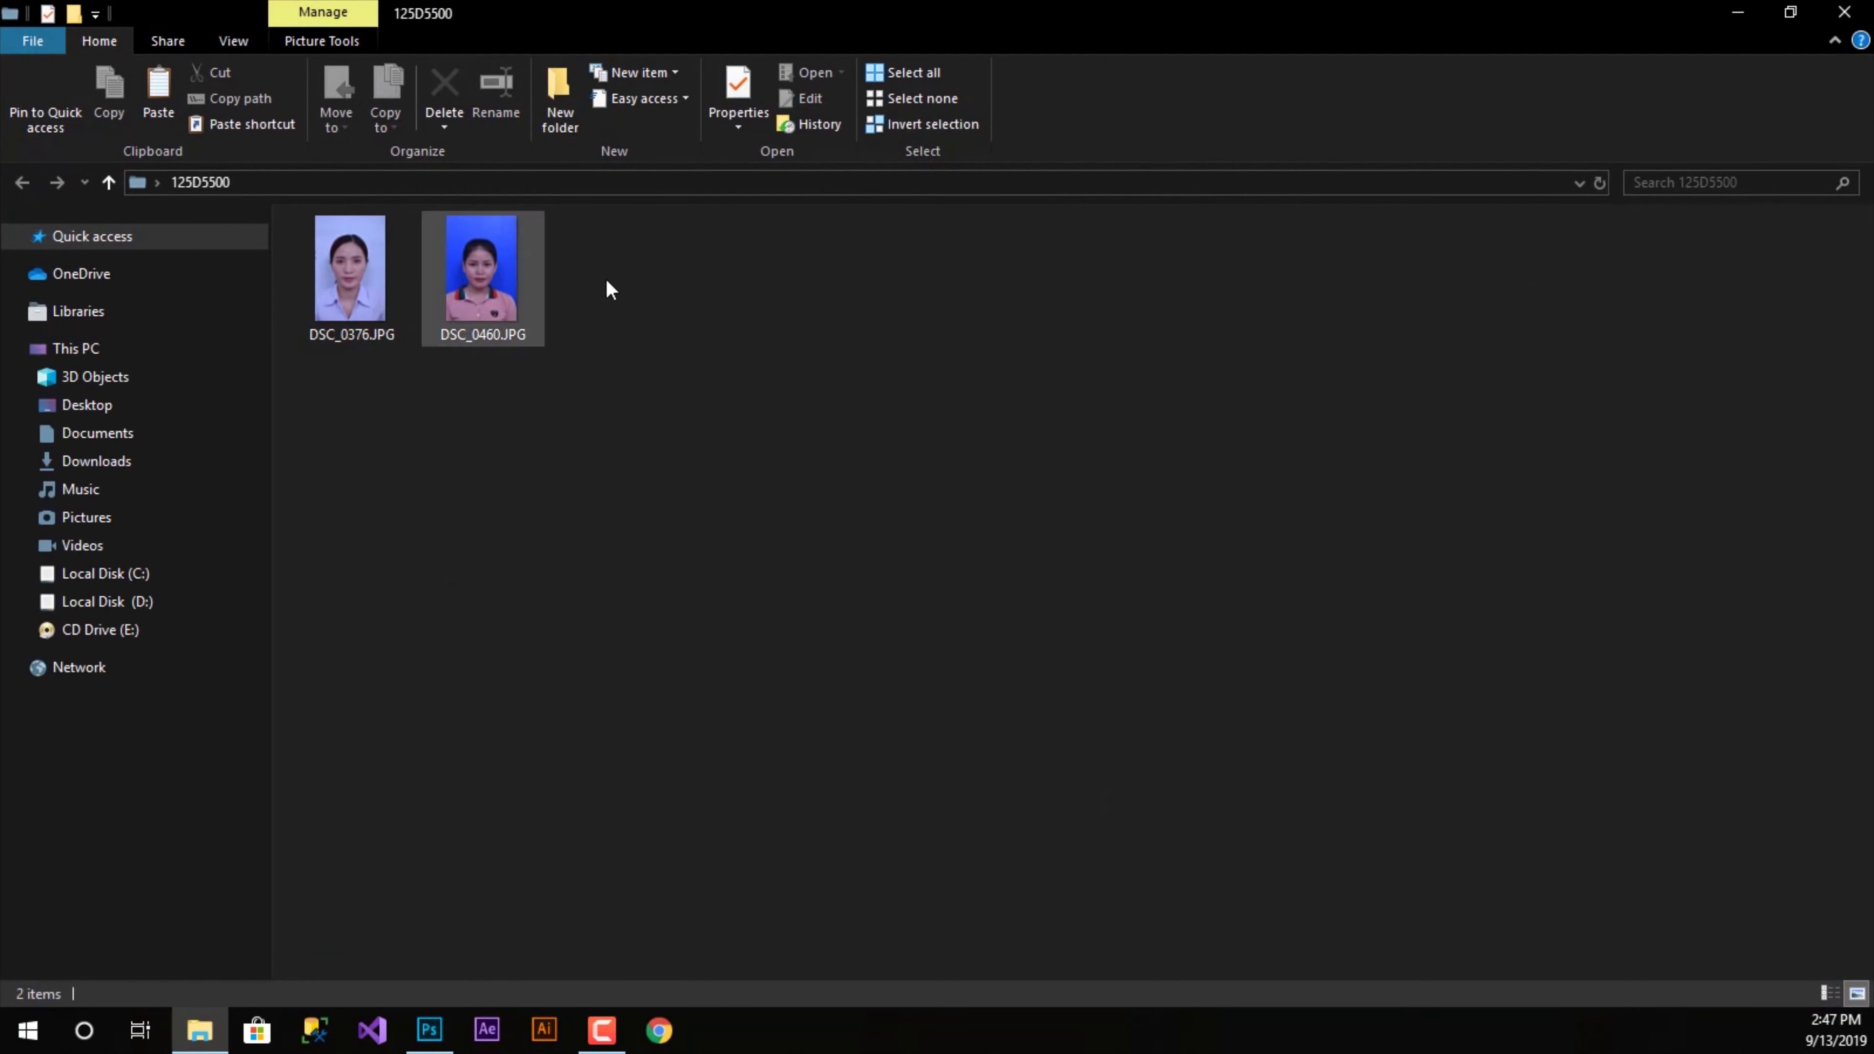
double_click(707, 39)
left_click_drag(743, 533, 755, 156)
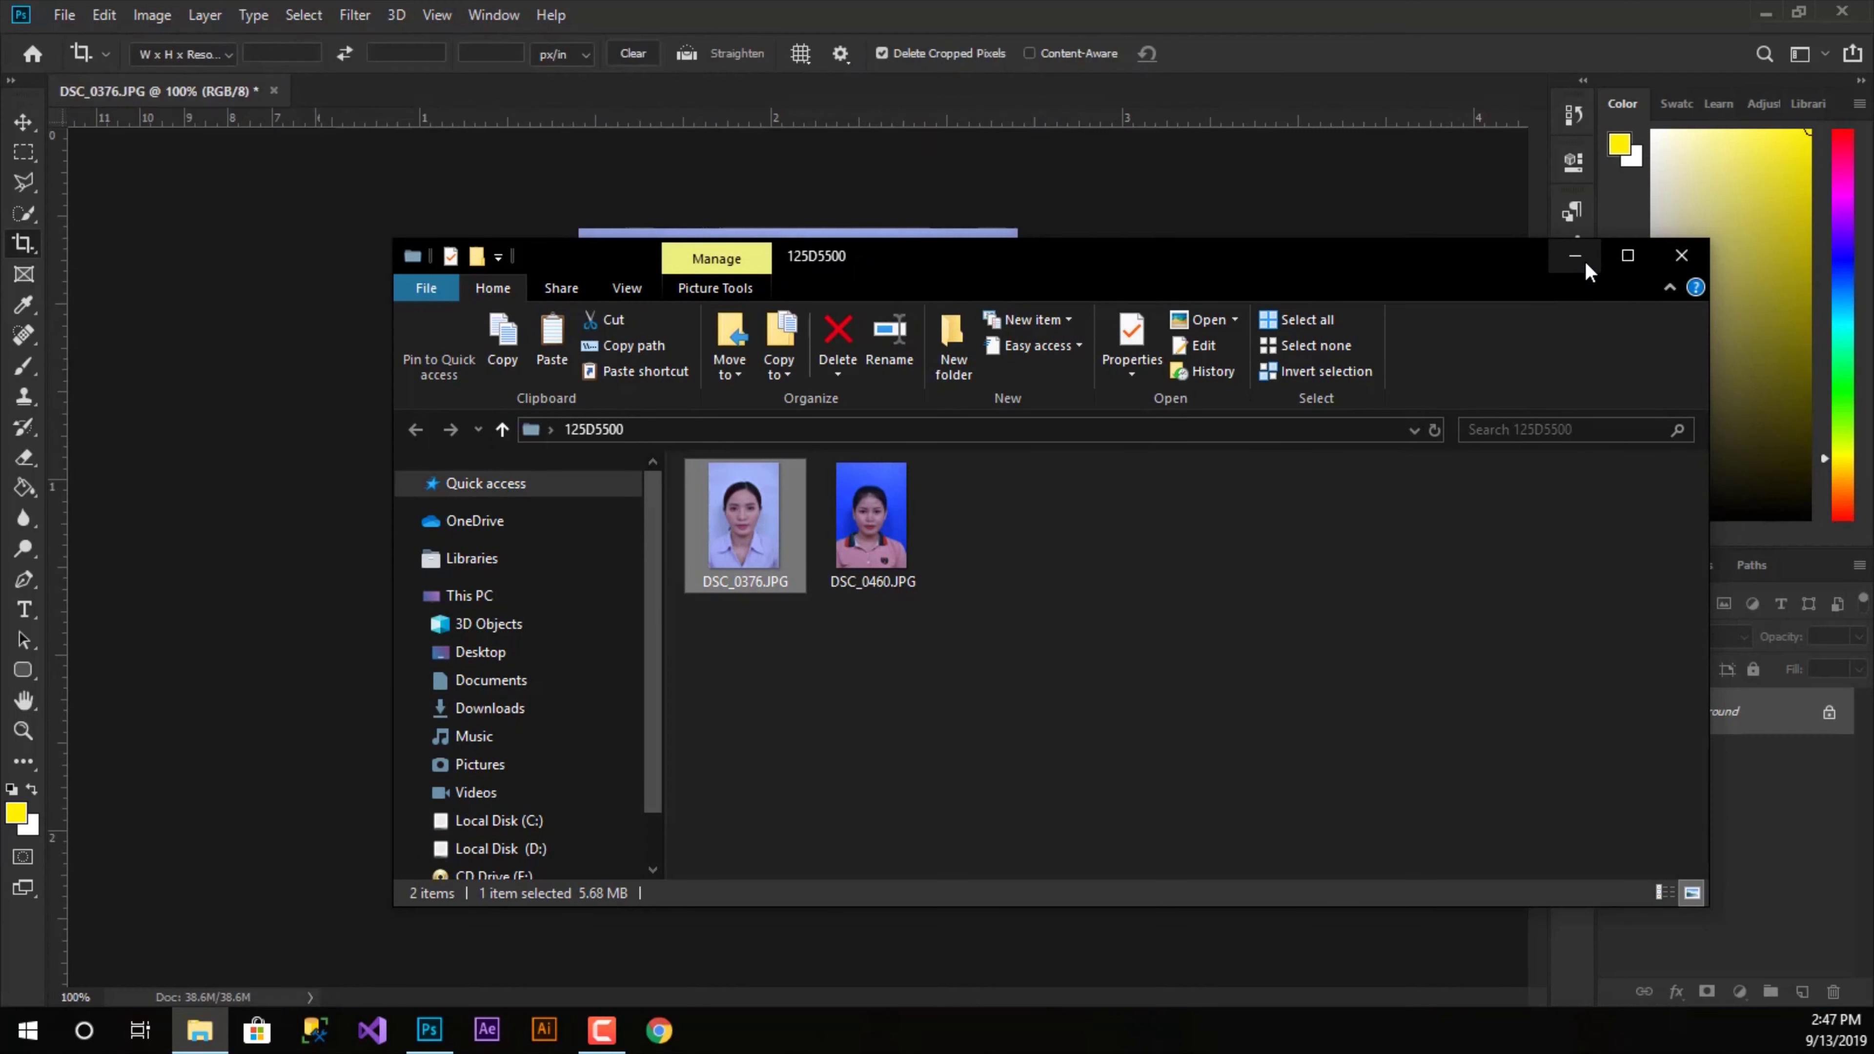
left_click(1584, 259)
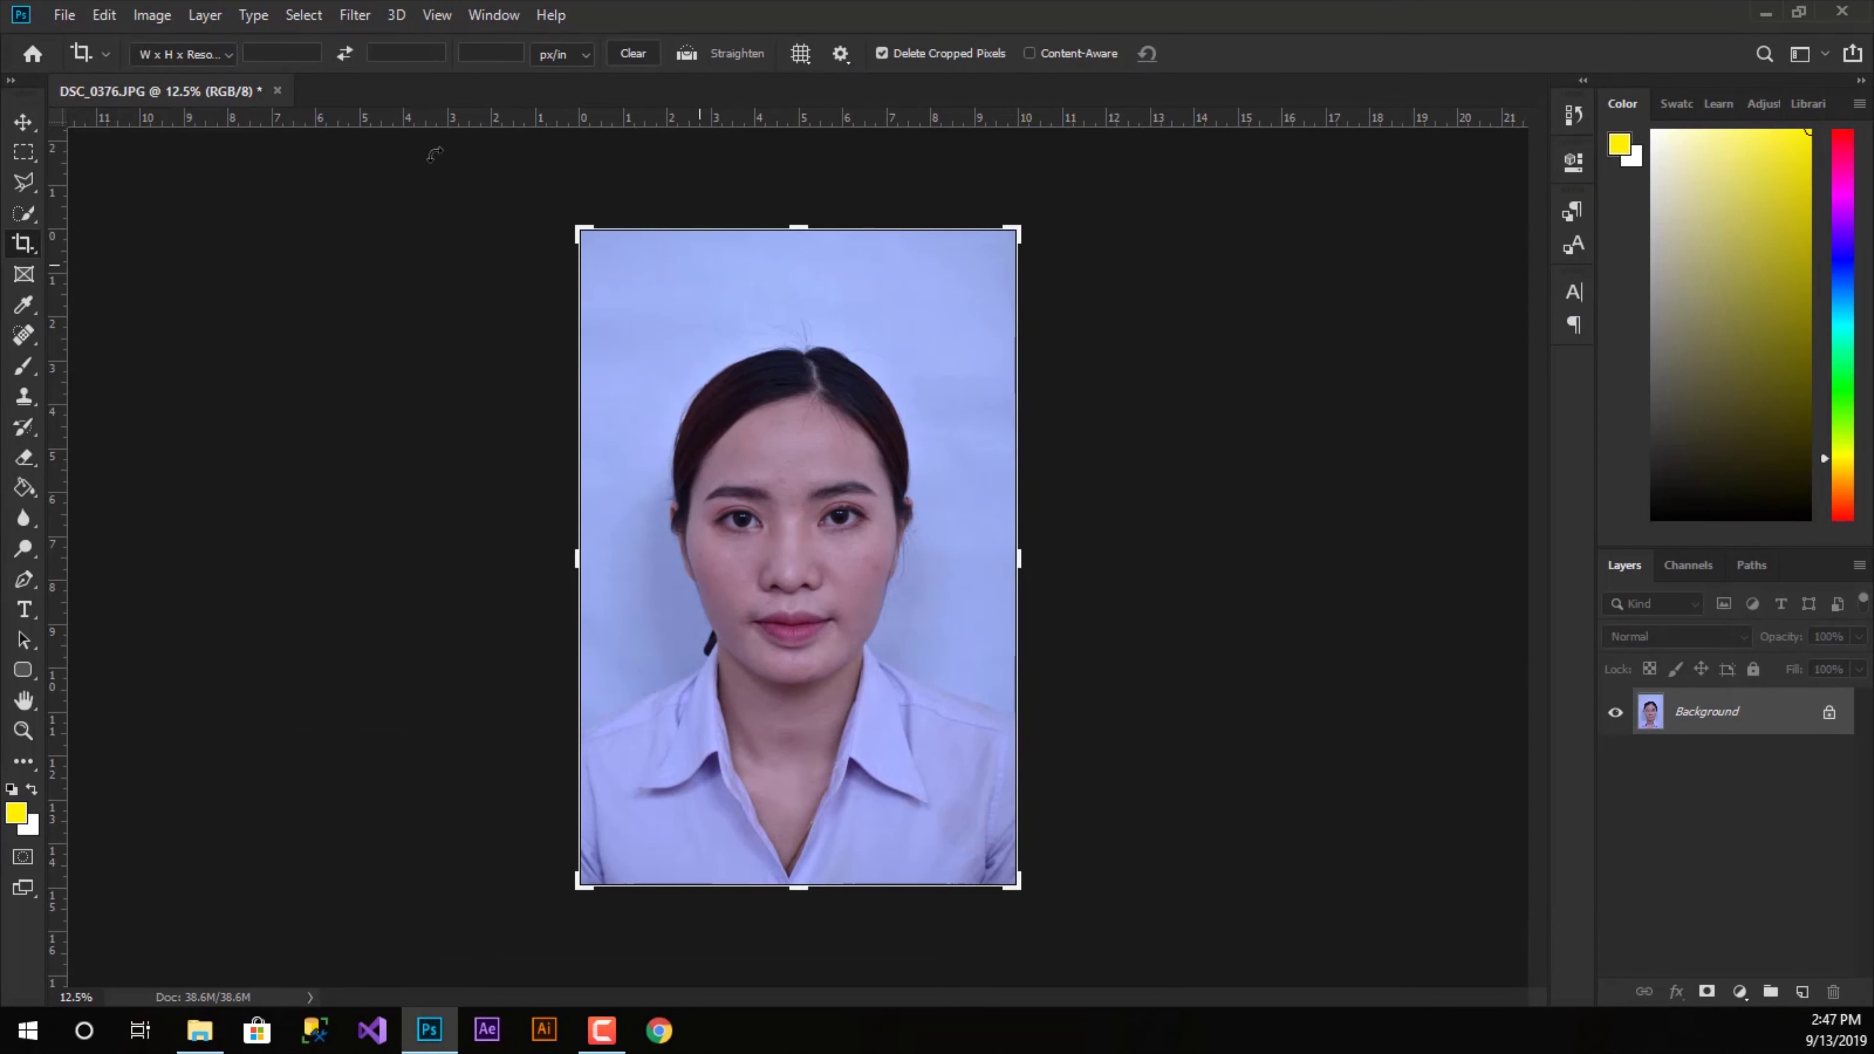
left_click(22, 122)
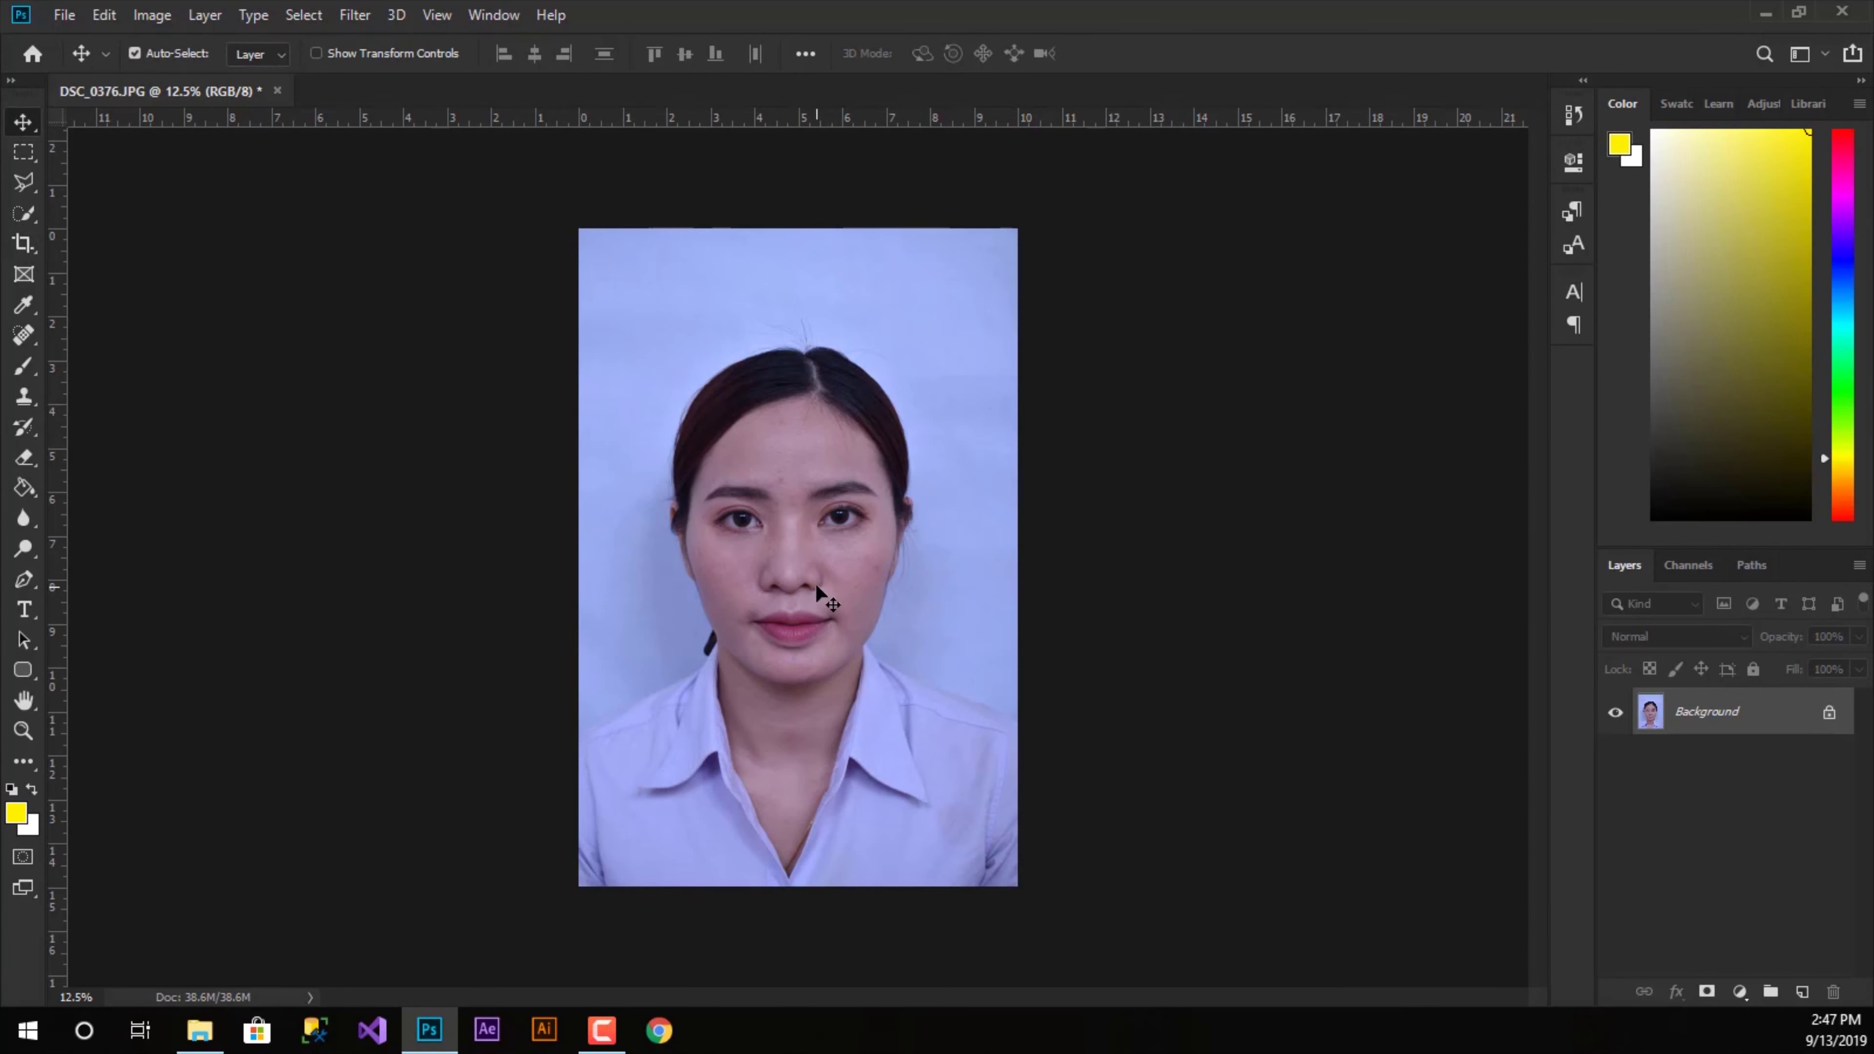
scroll(814, 583, "up", 3)
scroll(823, 593, "up", 1)
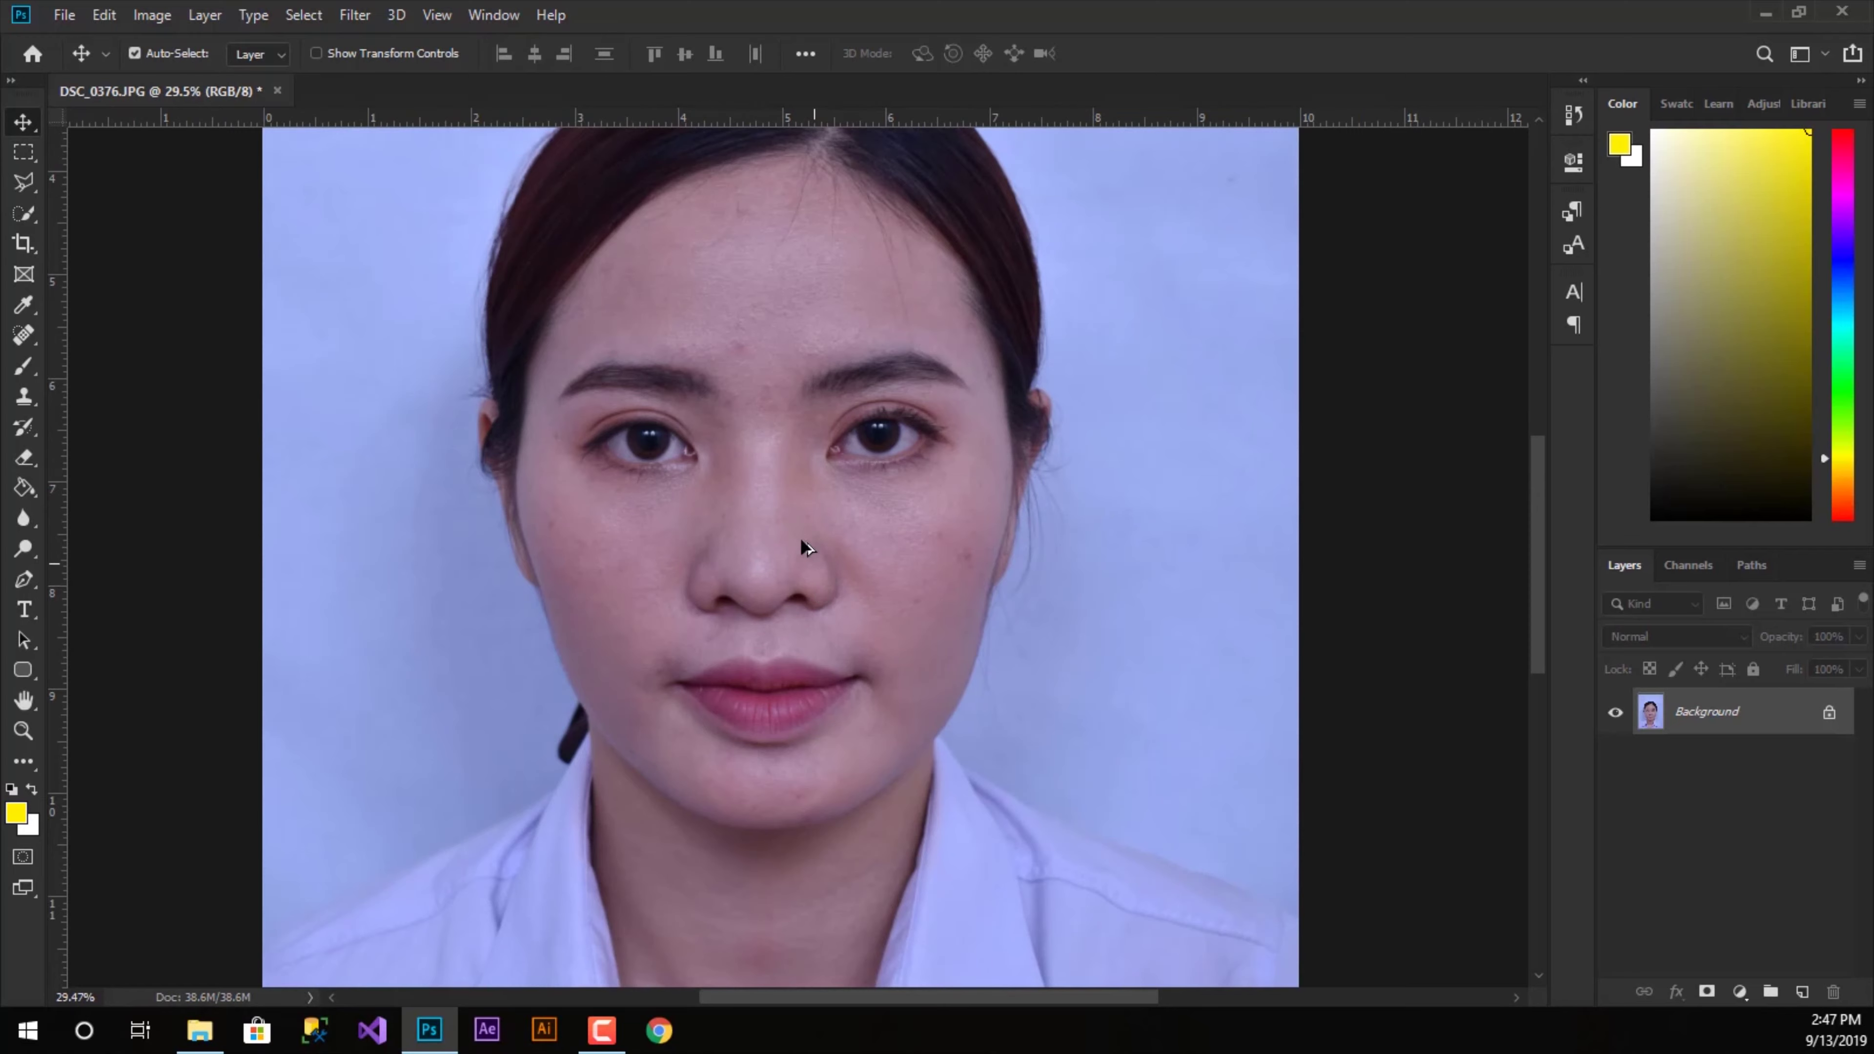
scroll(784, 517, "up", 1)
scroll(784, 517, "up", 1)
scroll(784, 517, "up", 1)
scroll(784, 517, "up", 1)
scroll(784, 517, "down", 2)
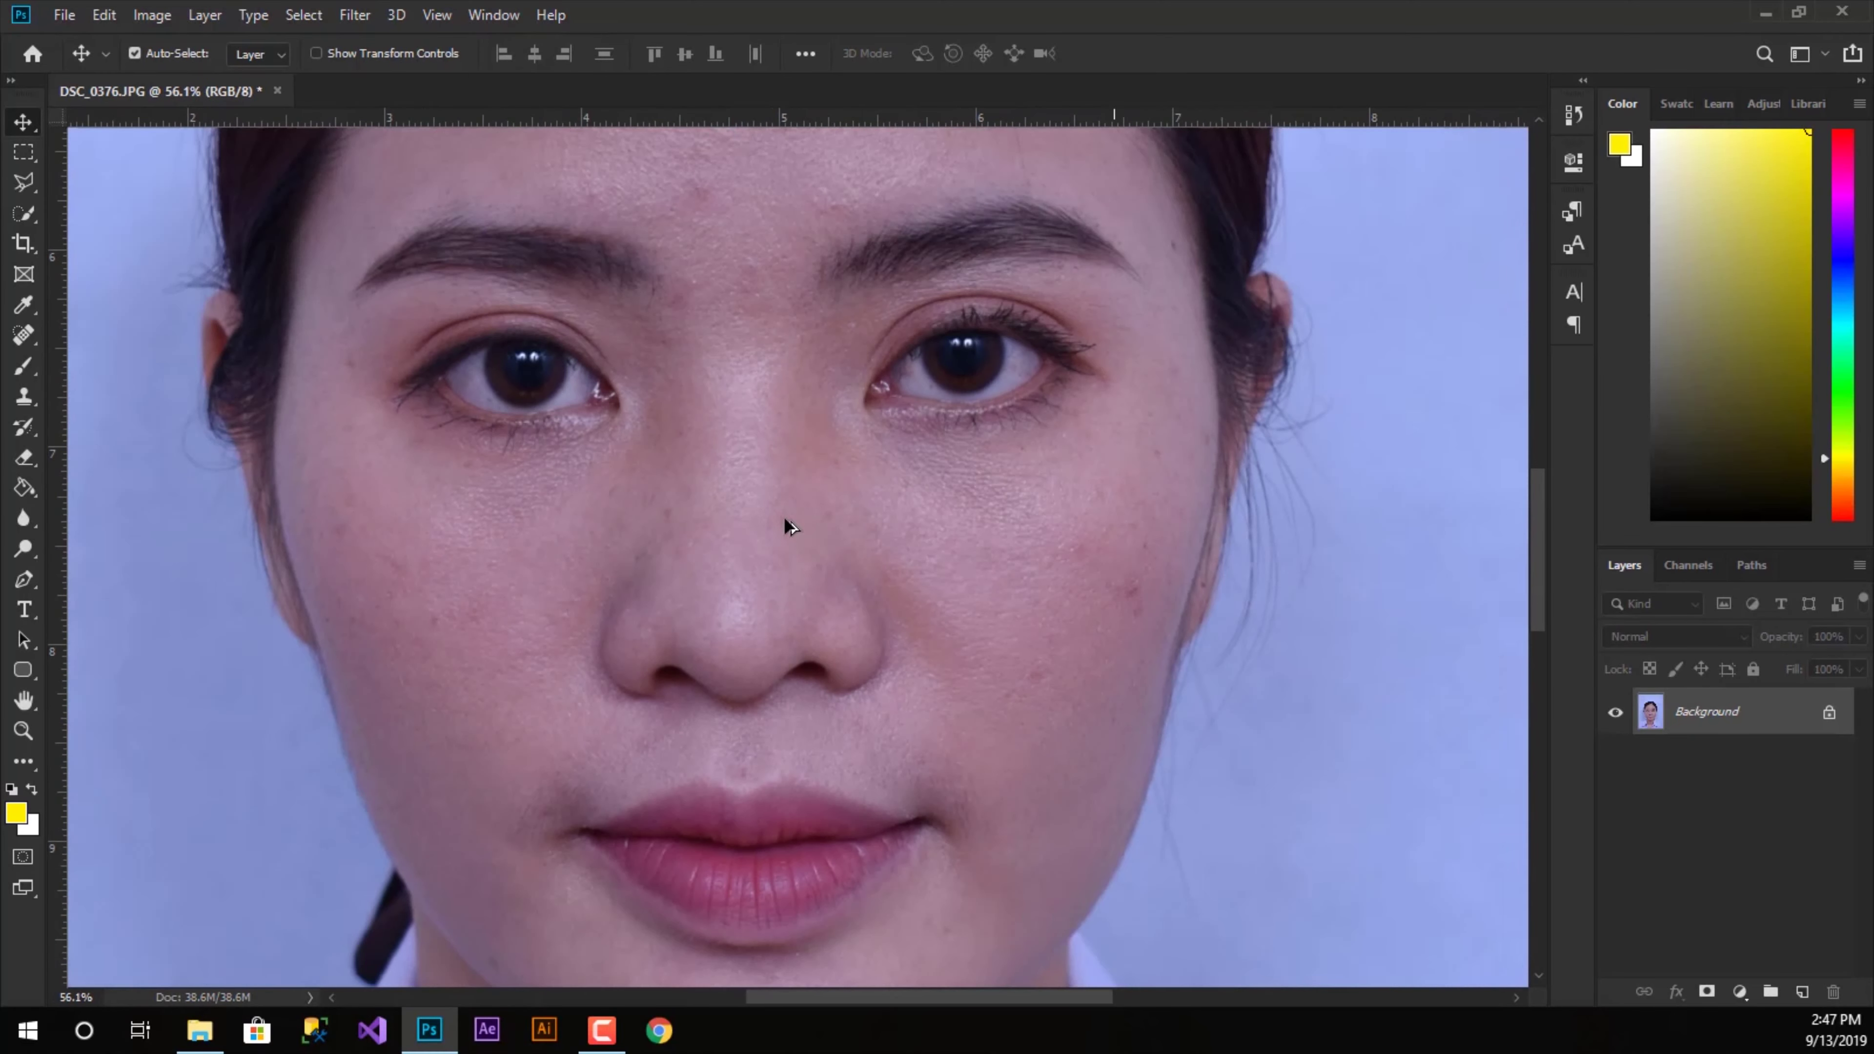
scroll(784, 517, "down", 1)
scroll(782, 520, "down", 1)
scroll(780, 521, "down", 1)
scroll(780, 522, "down", 1)
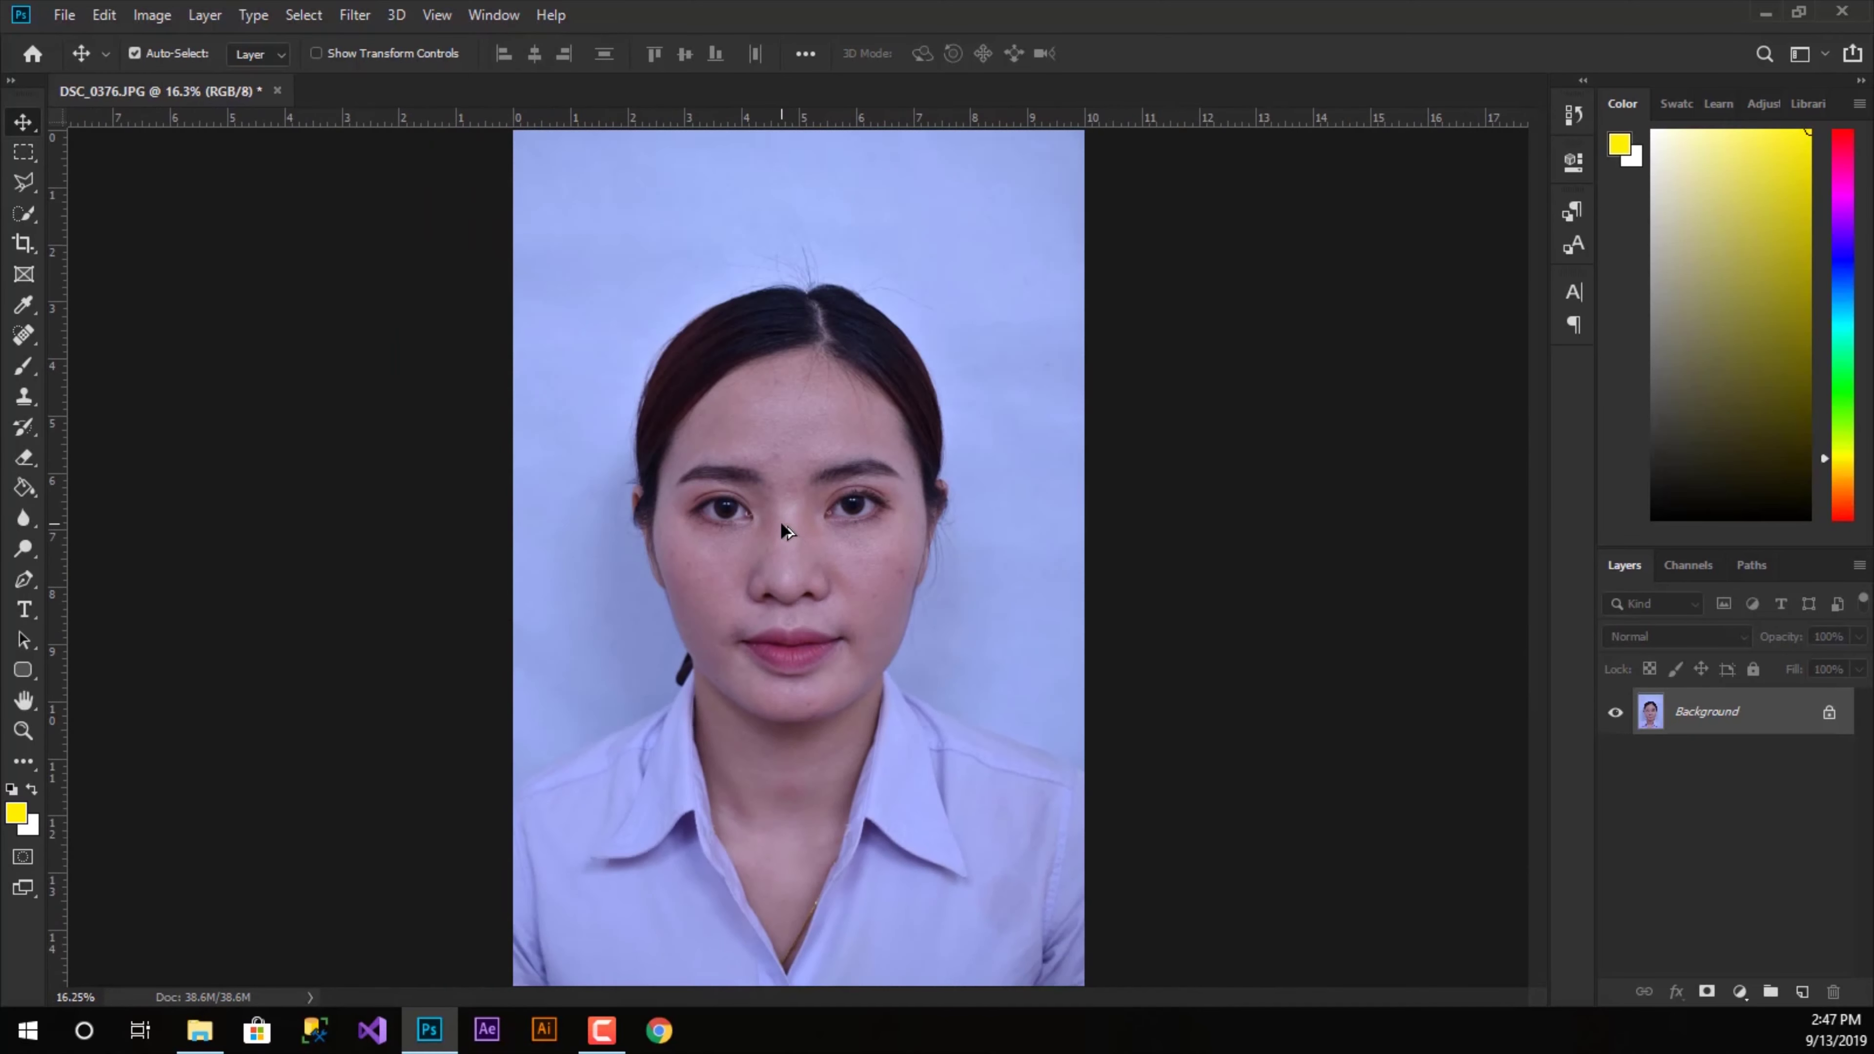
scroll(794, 511, "up", 1)
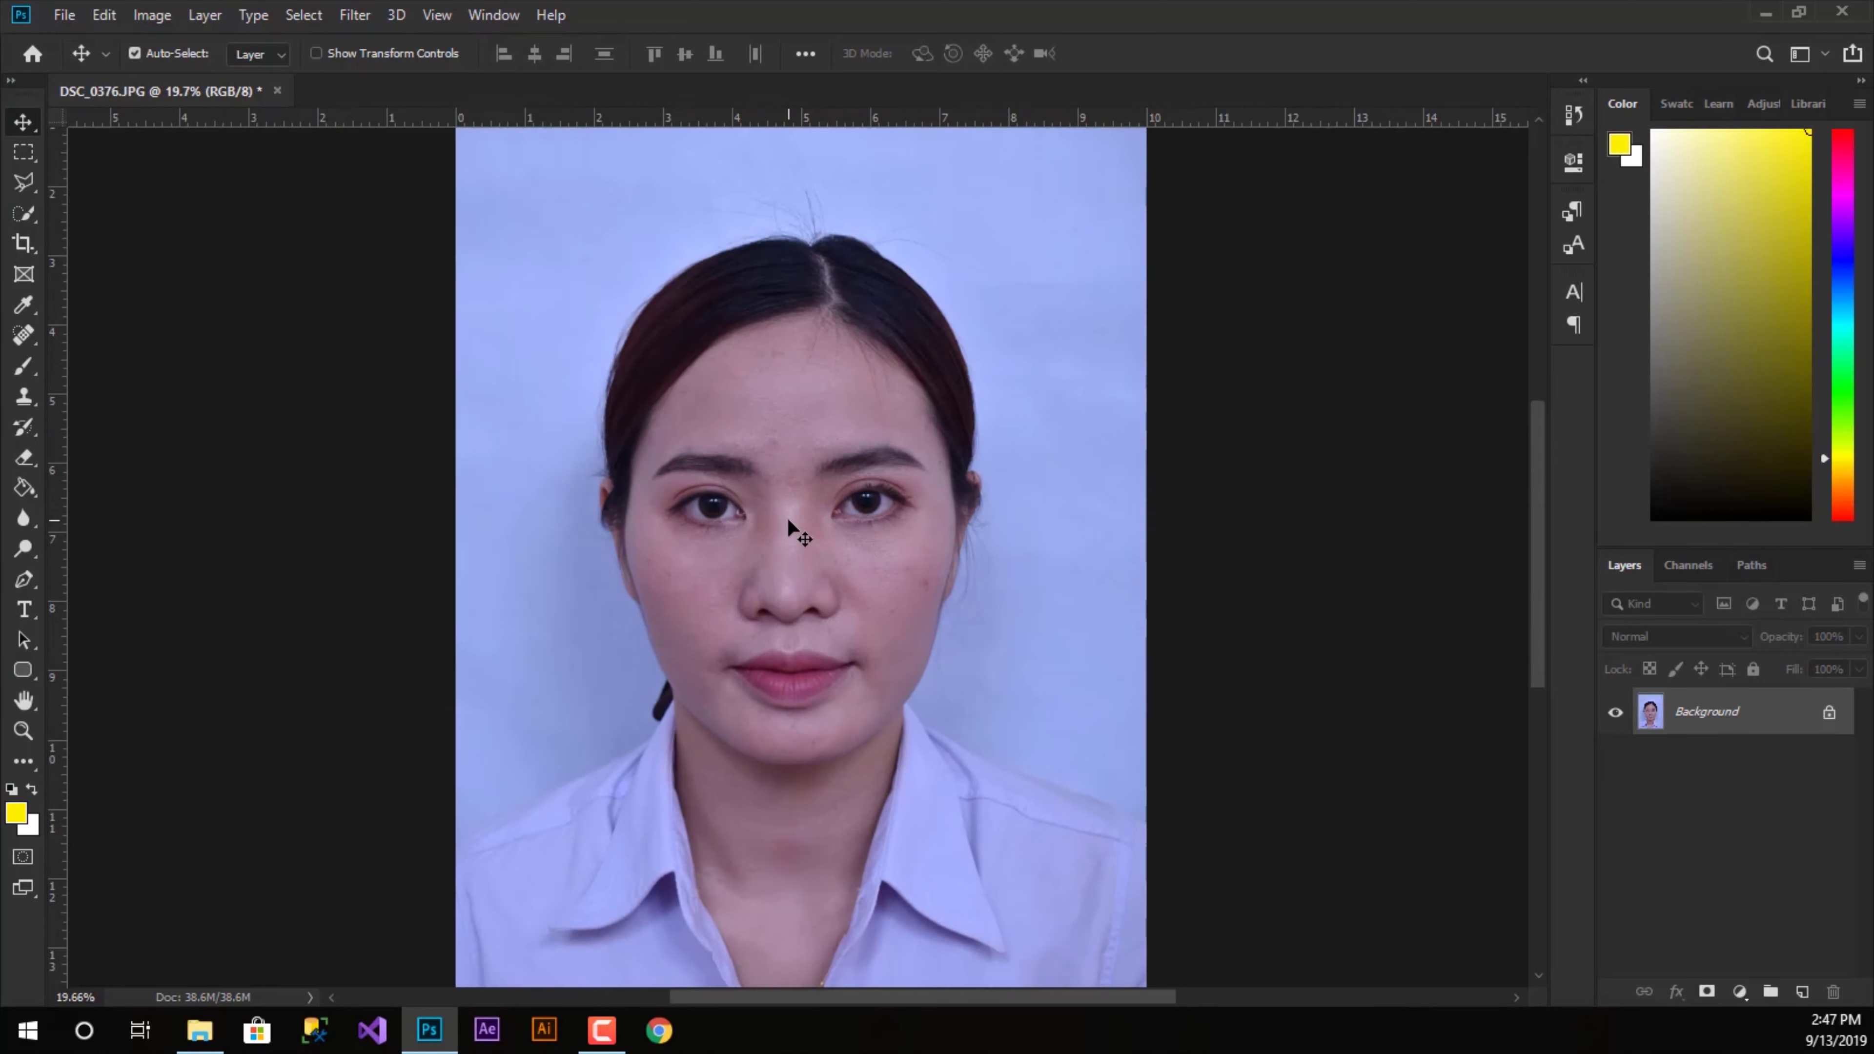
scroll(790, 517, "up", 1)
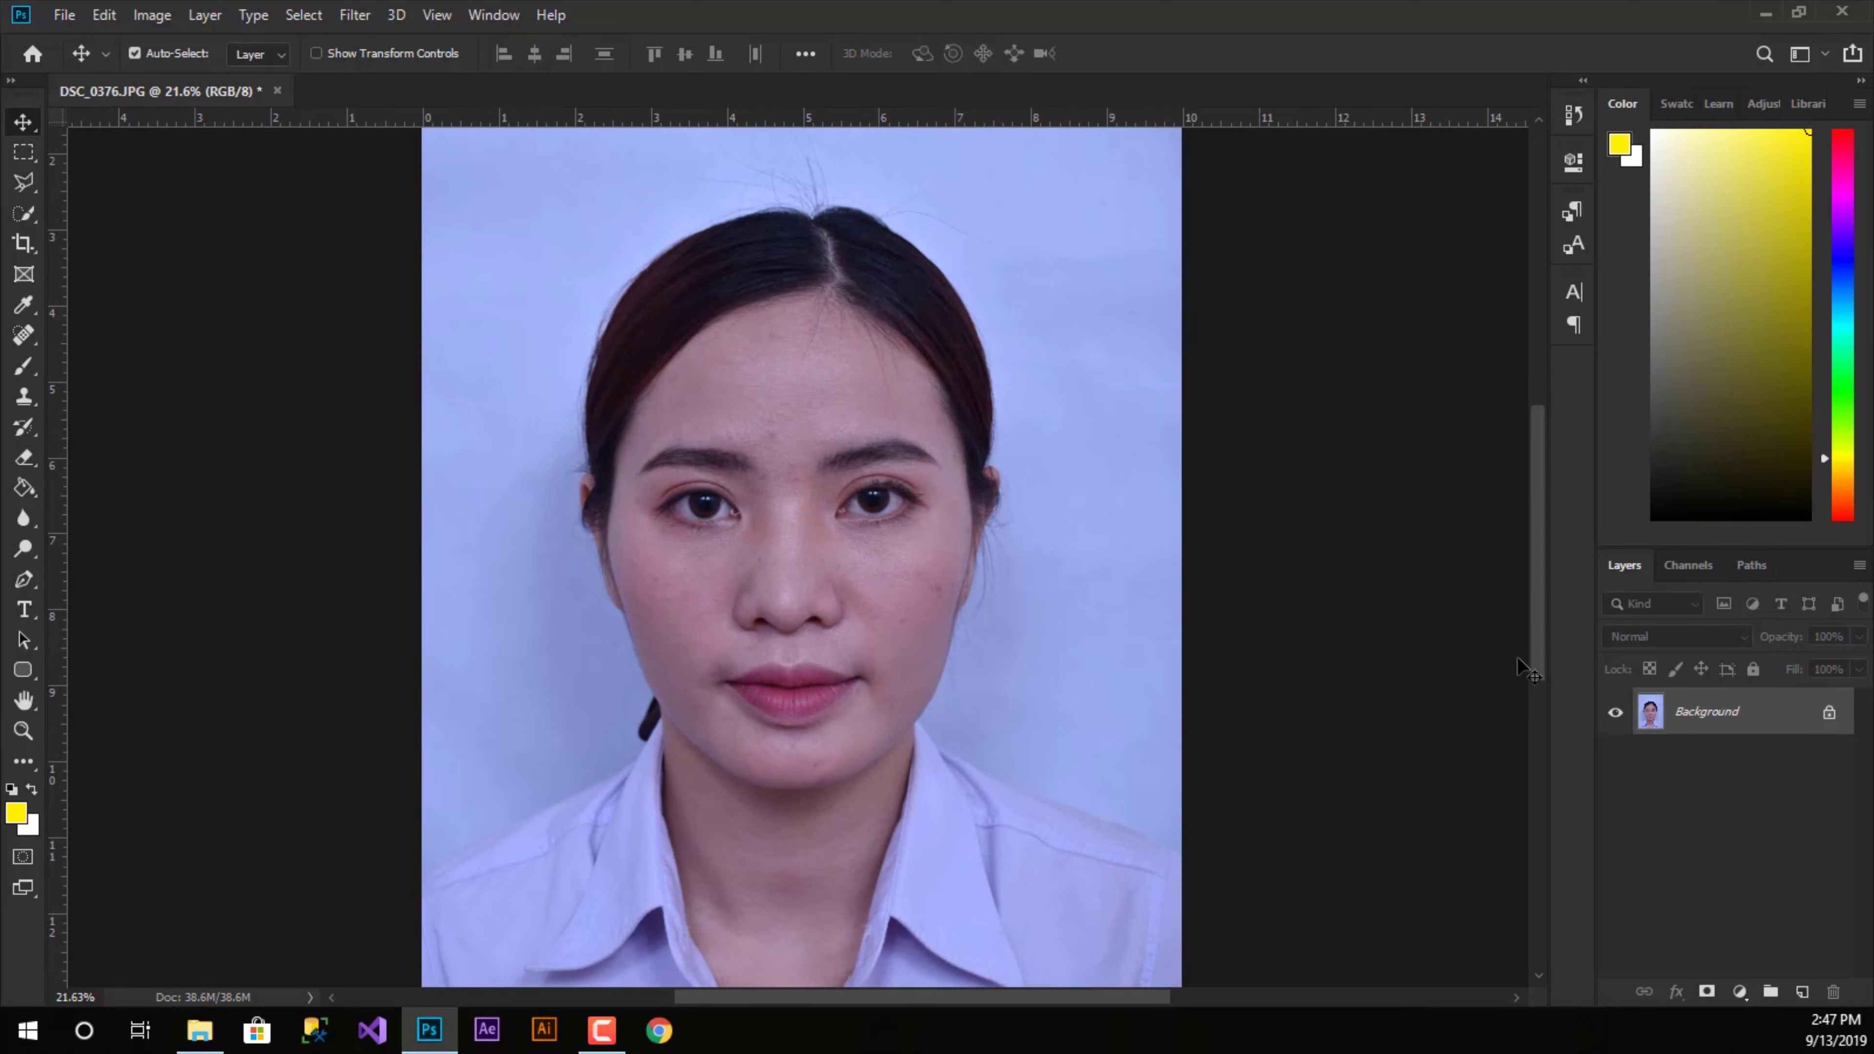
left_click(1738, 992)
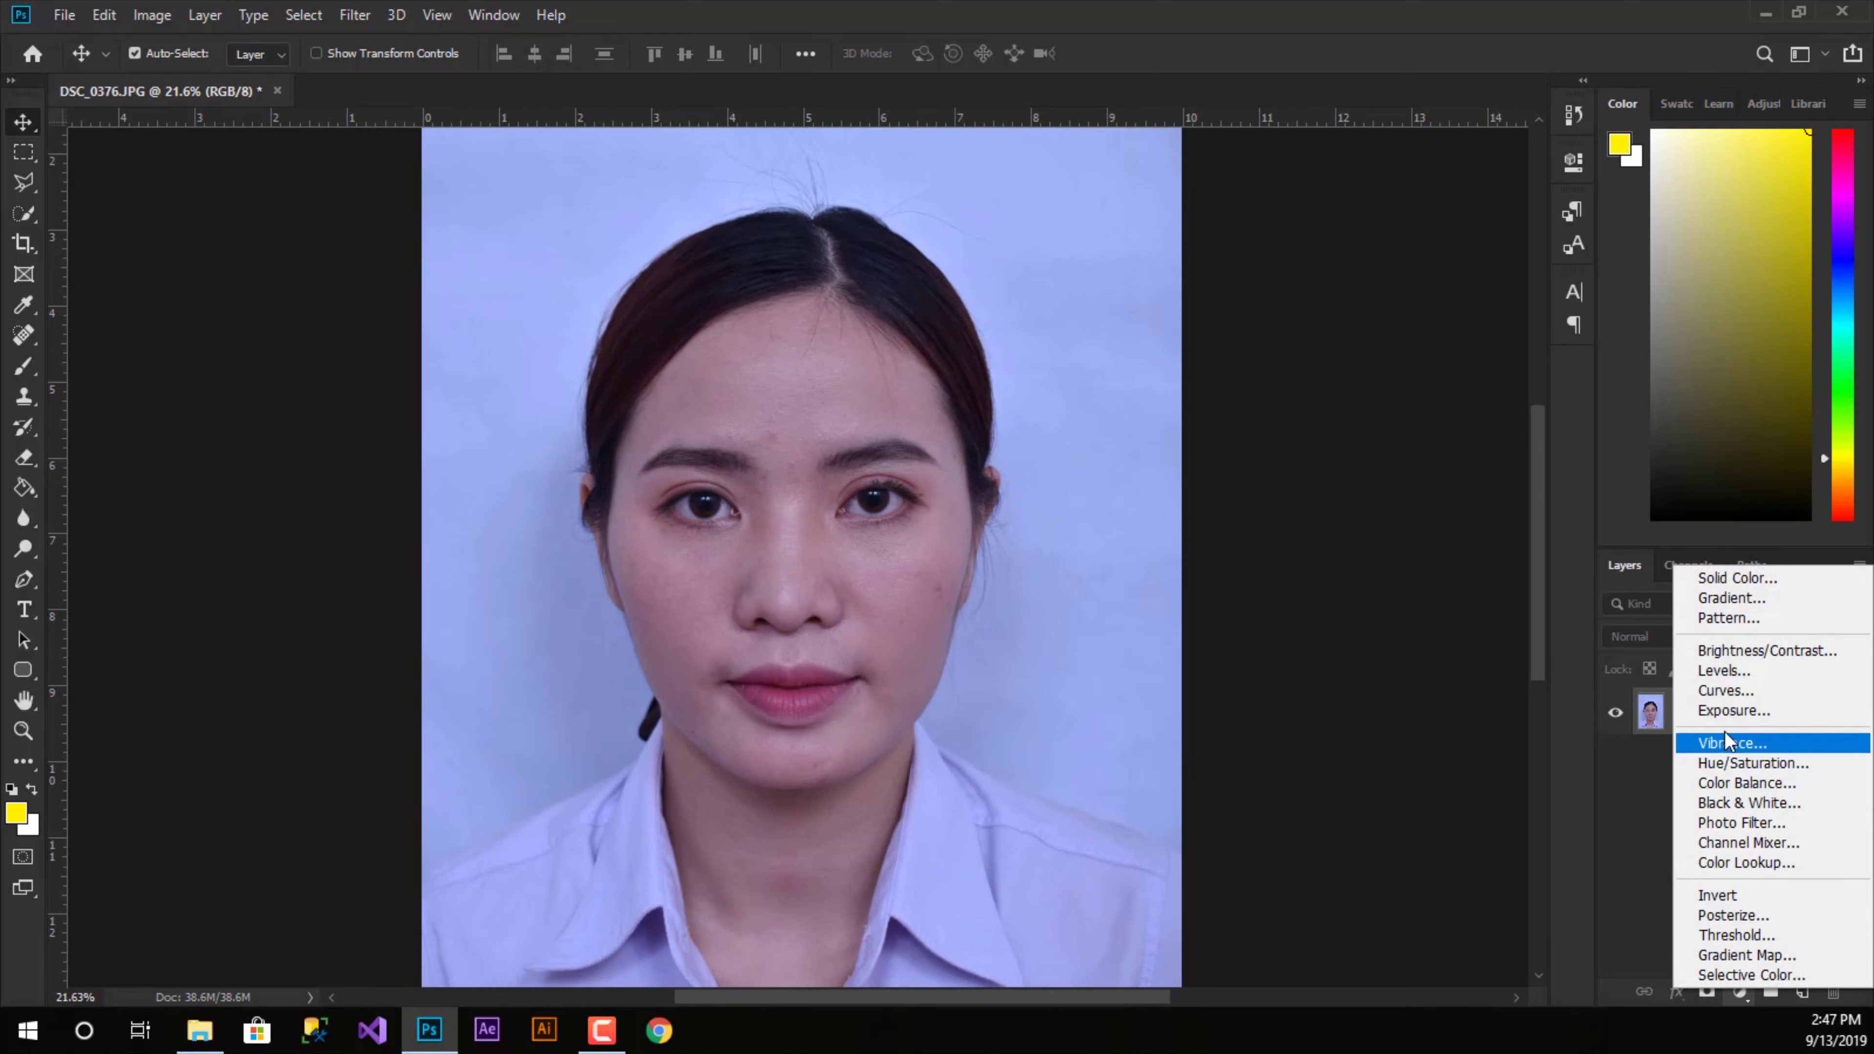
- Add Curves 1 and Curves 2 adjustment layers, each with the curve raised to brighten
left_click(1725, 691)
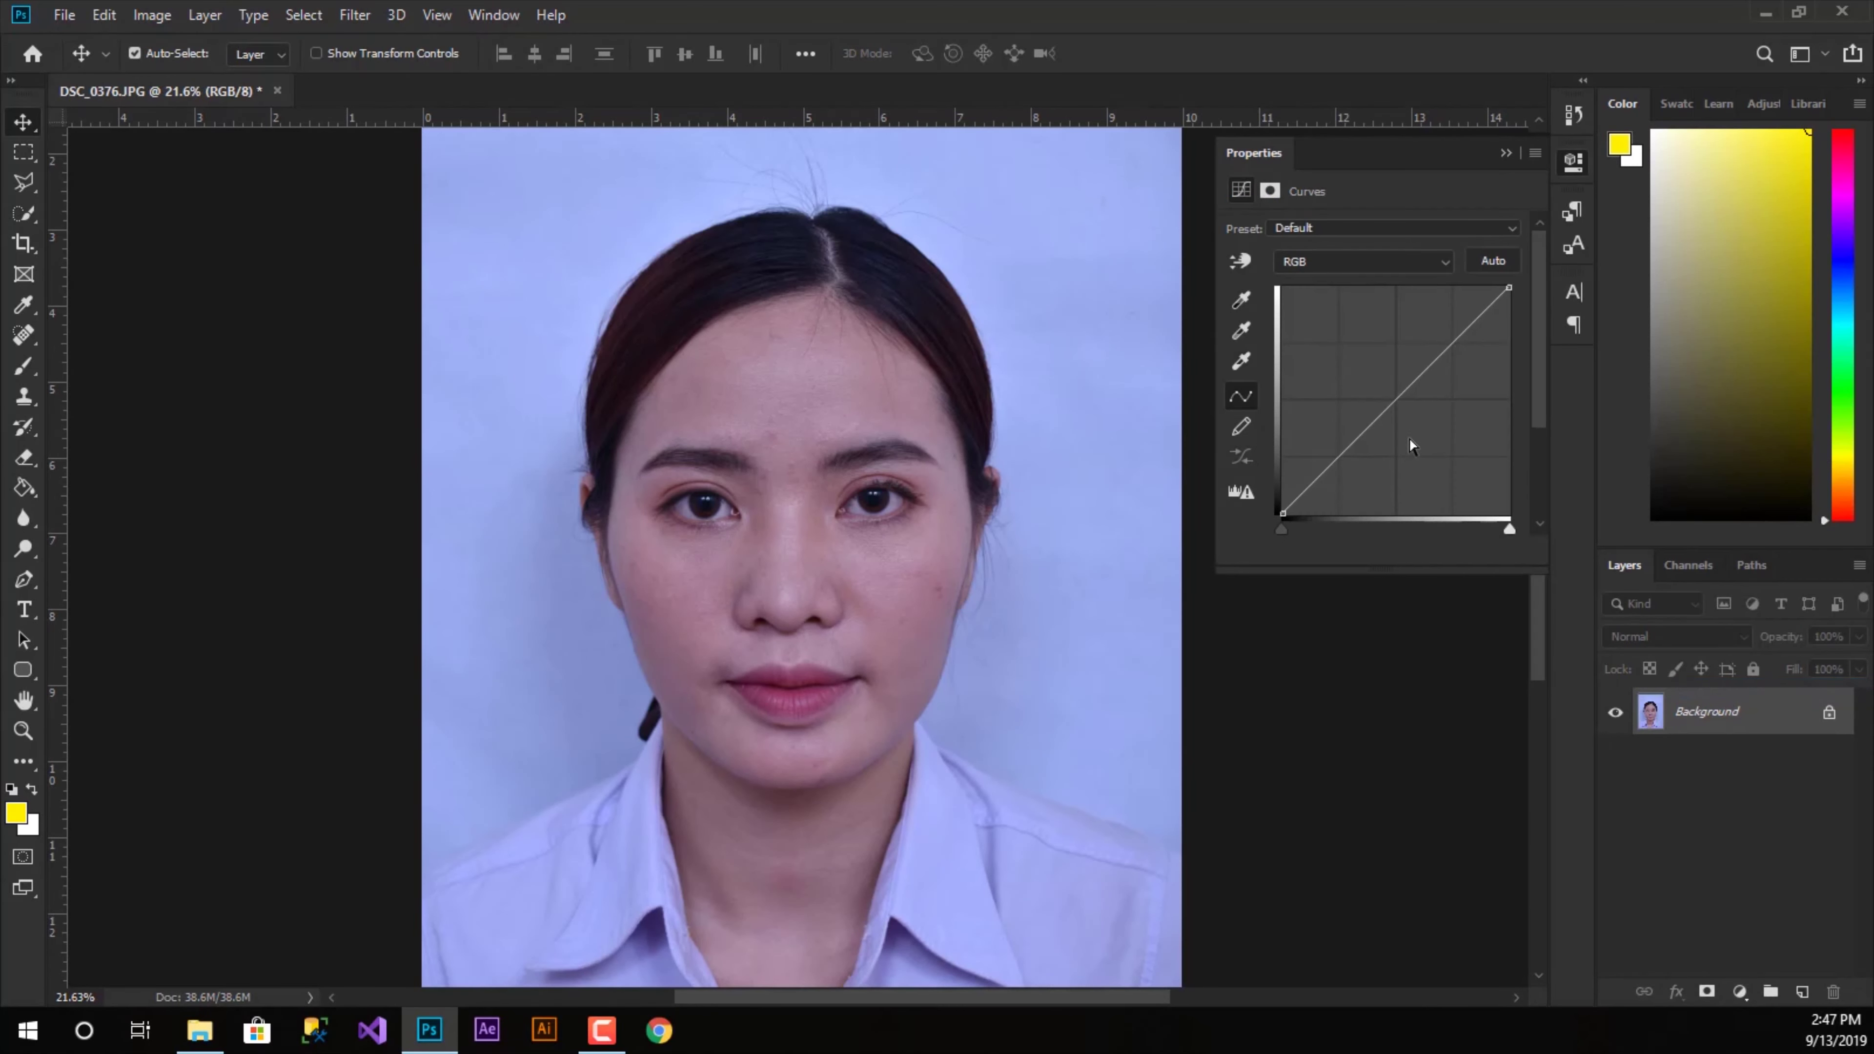
left_click_drag(1392, 399, 1378, 398)
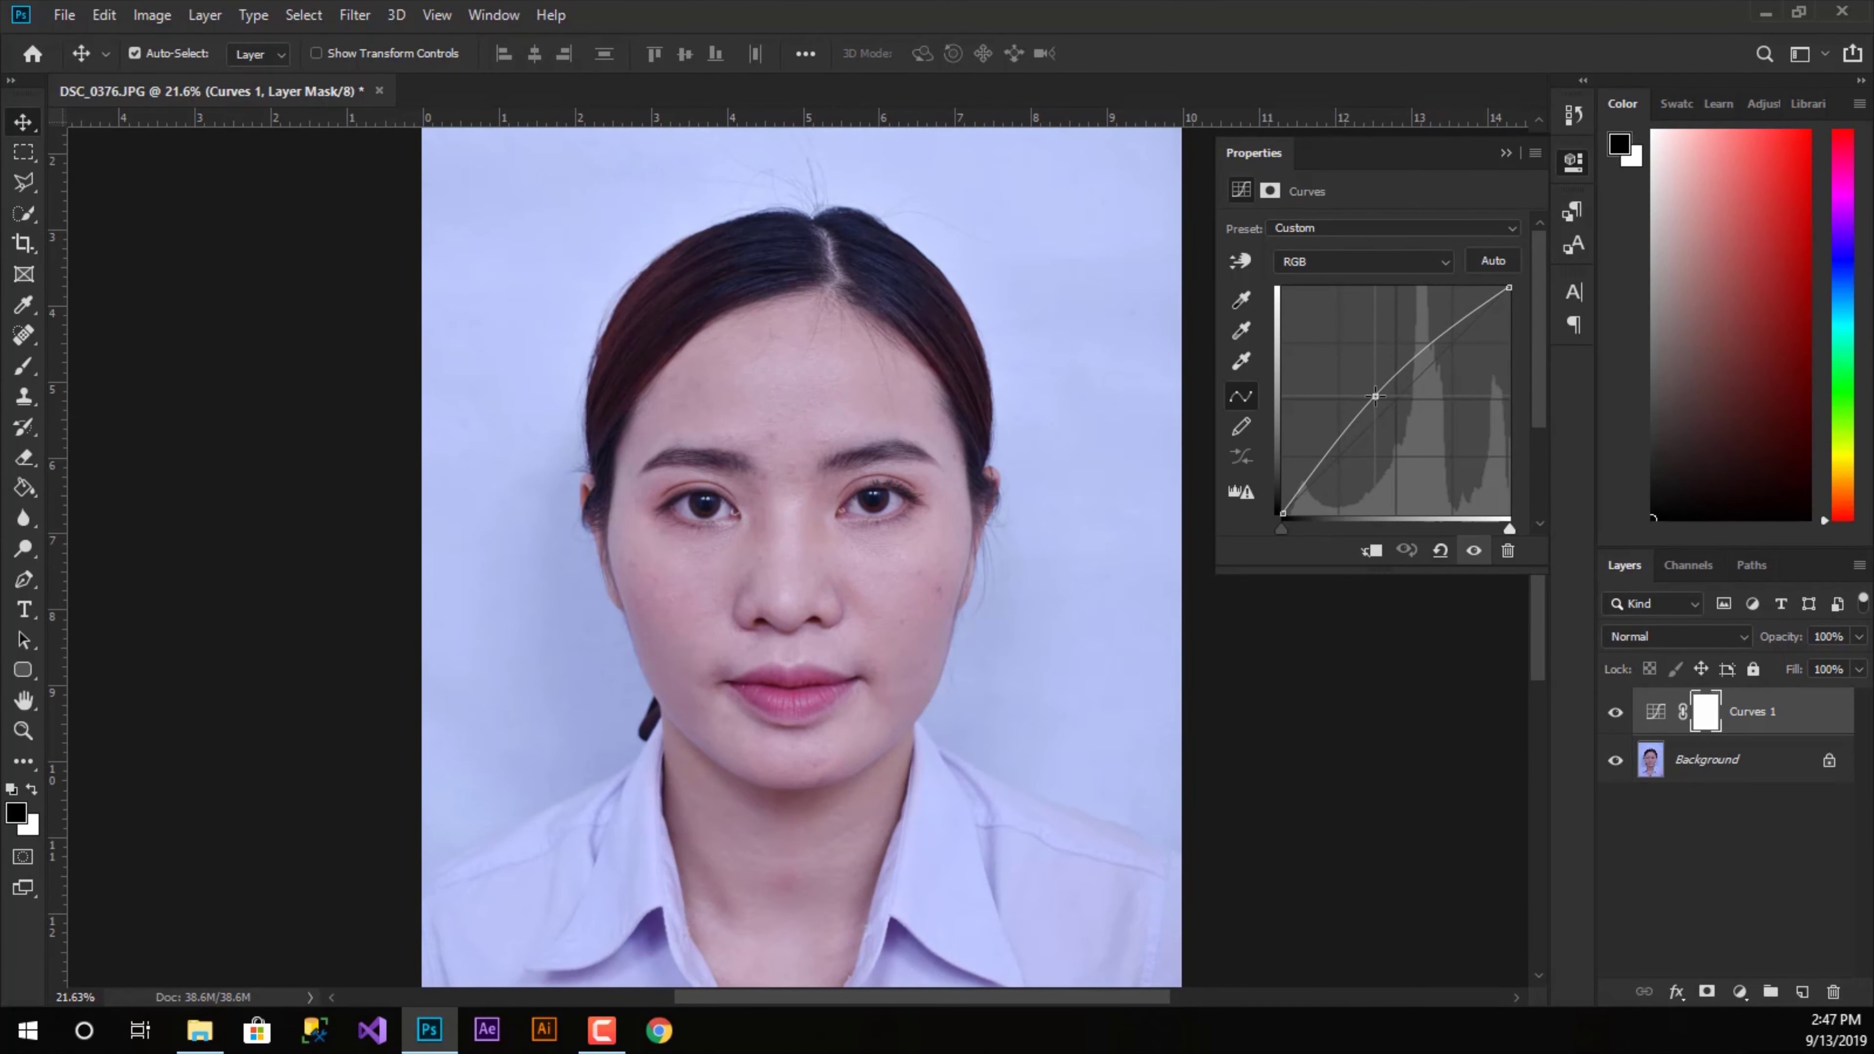
left_click(1504, 153)
left_click(1746, 993)
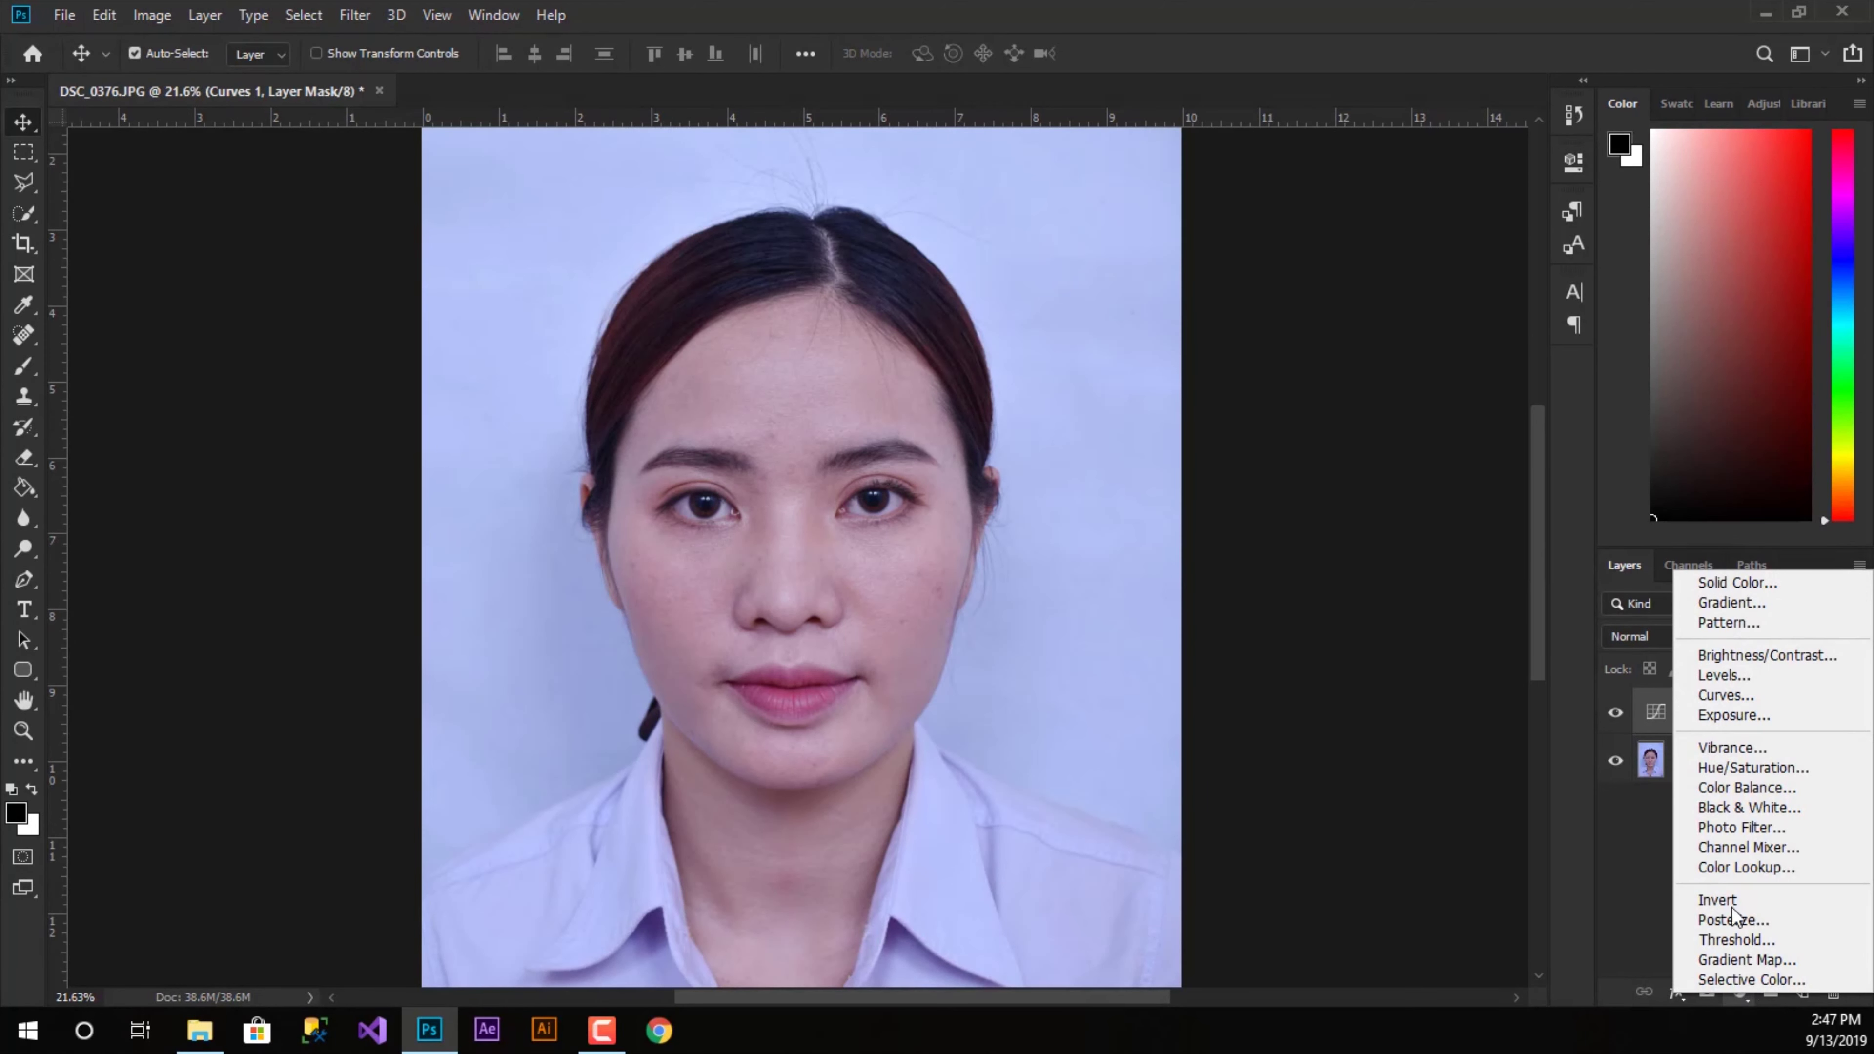
left_click(1705, 705)
left_click_drag(1393, 396, 1387, 393)
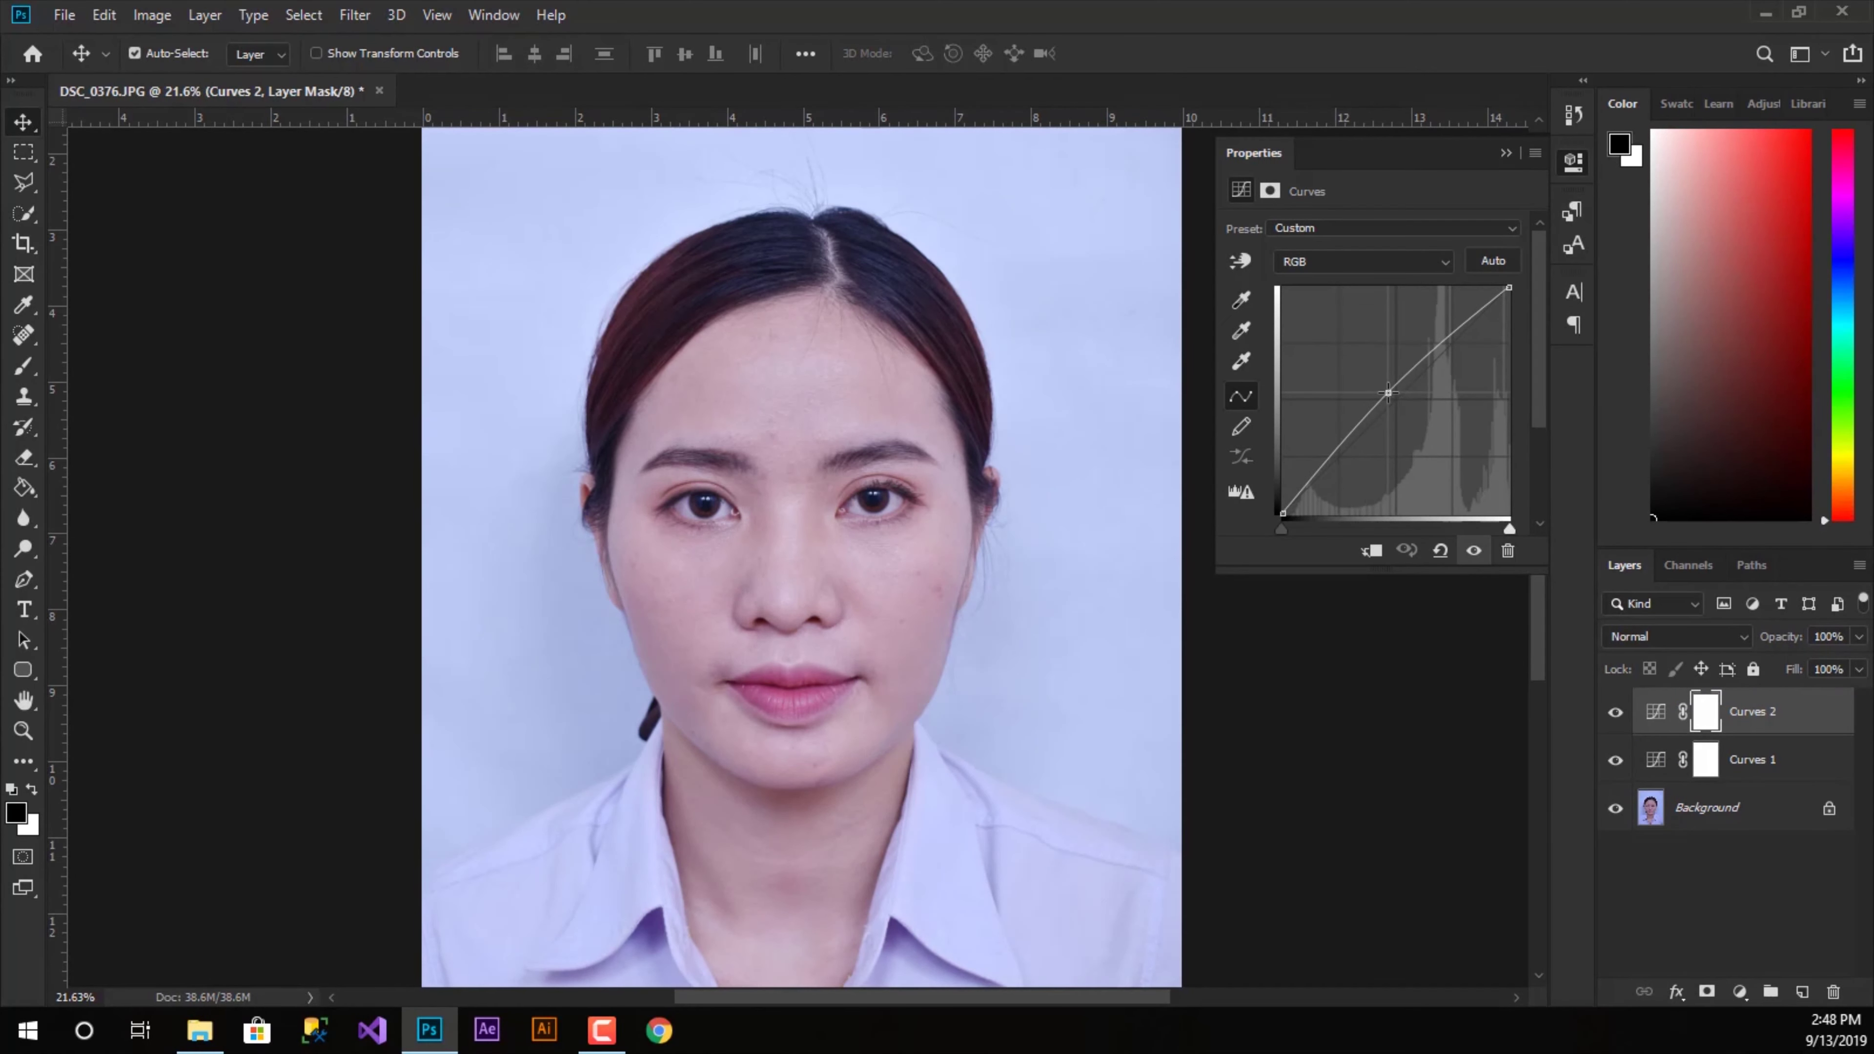
left_click(1505, 152)
left_click(1694, 798)
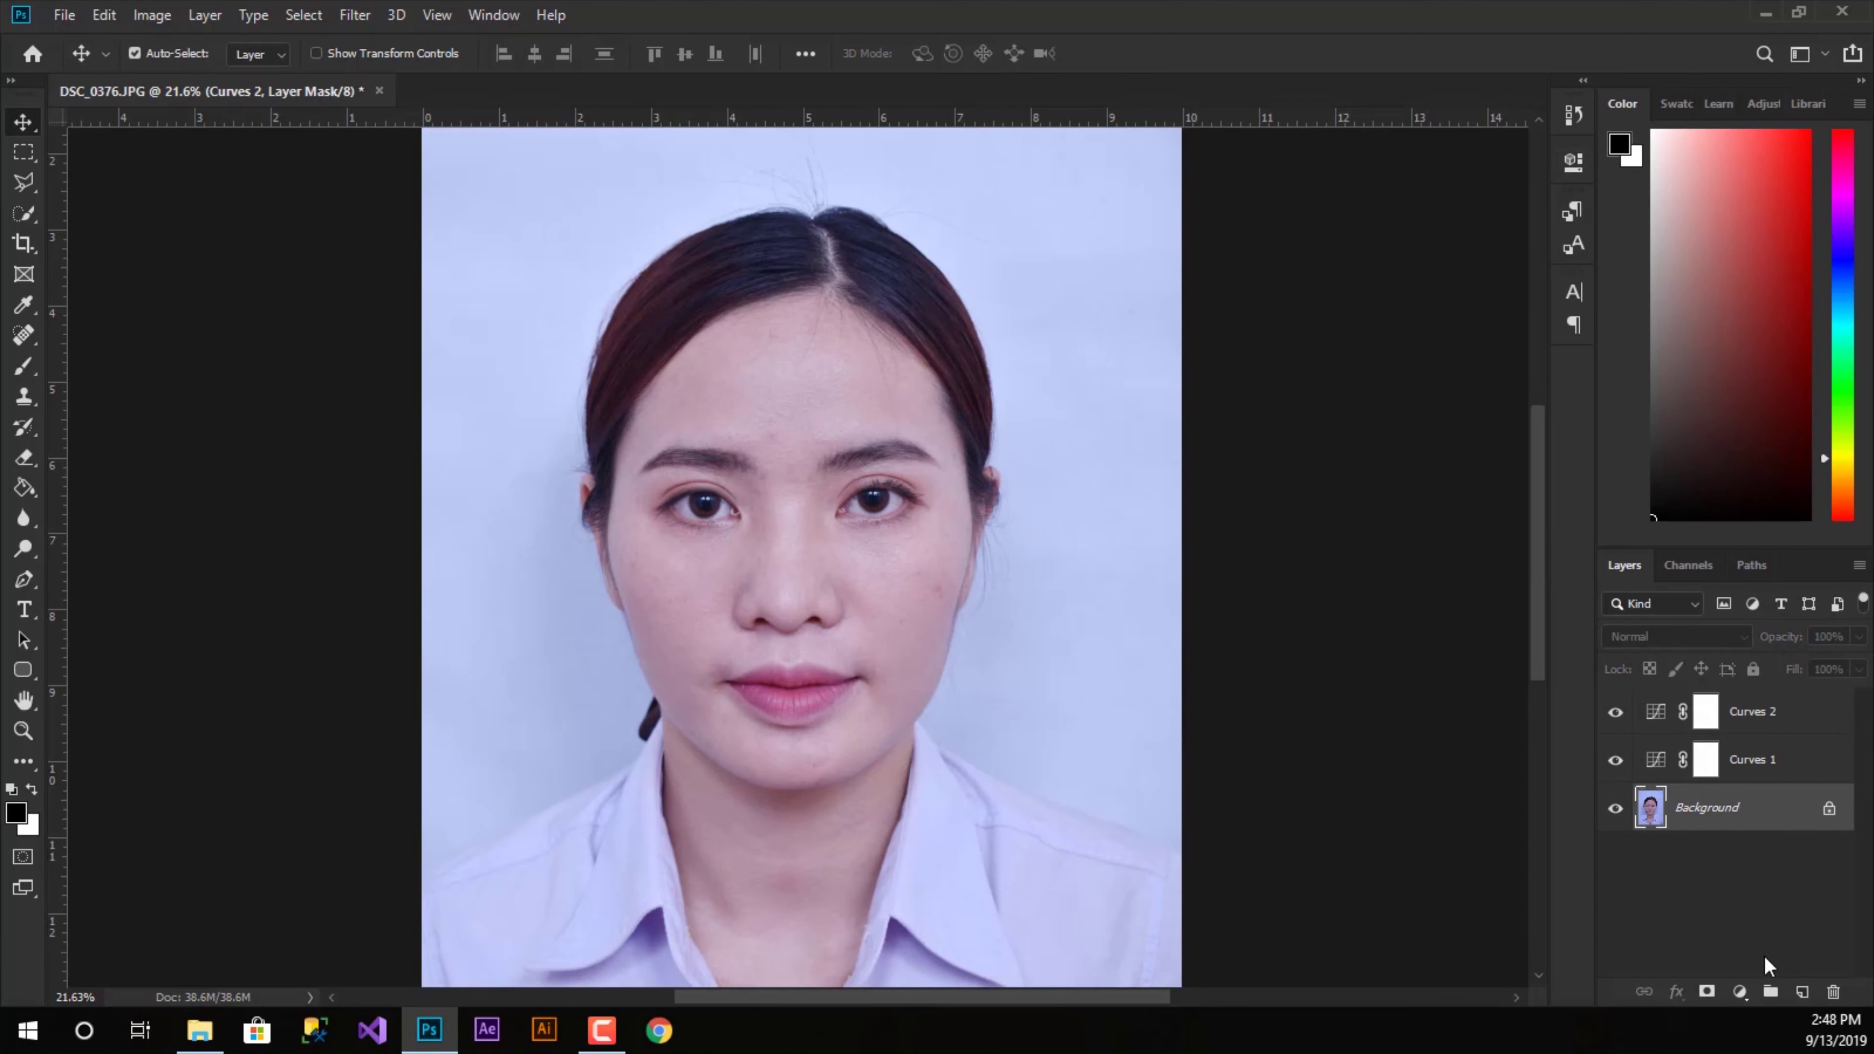
left_click(1741, 991)
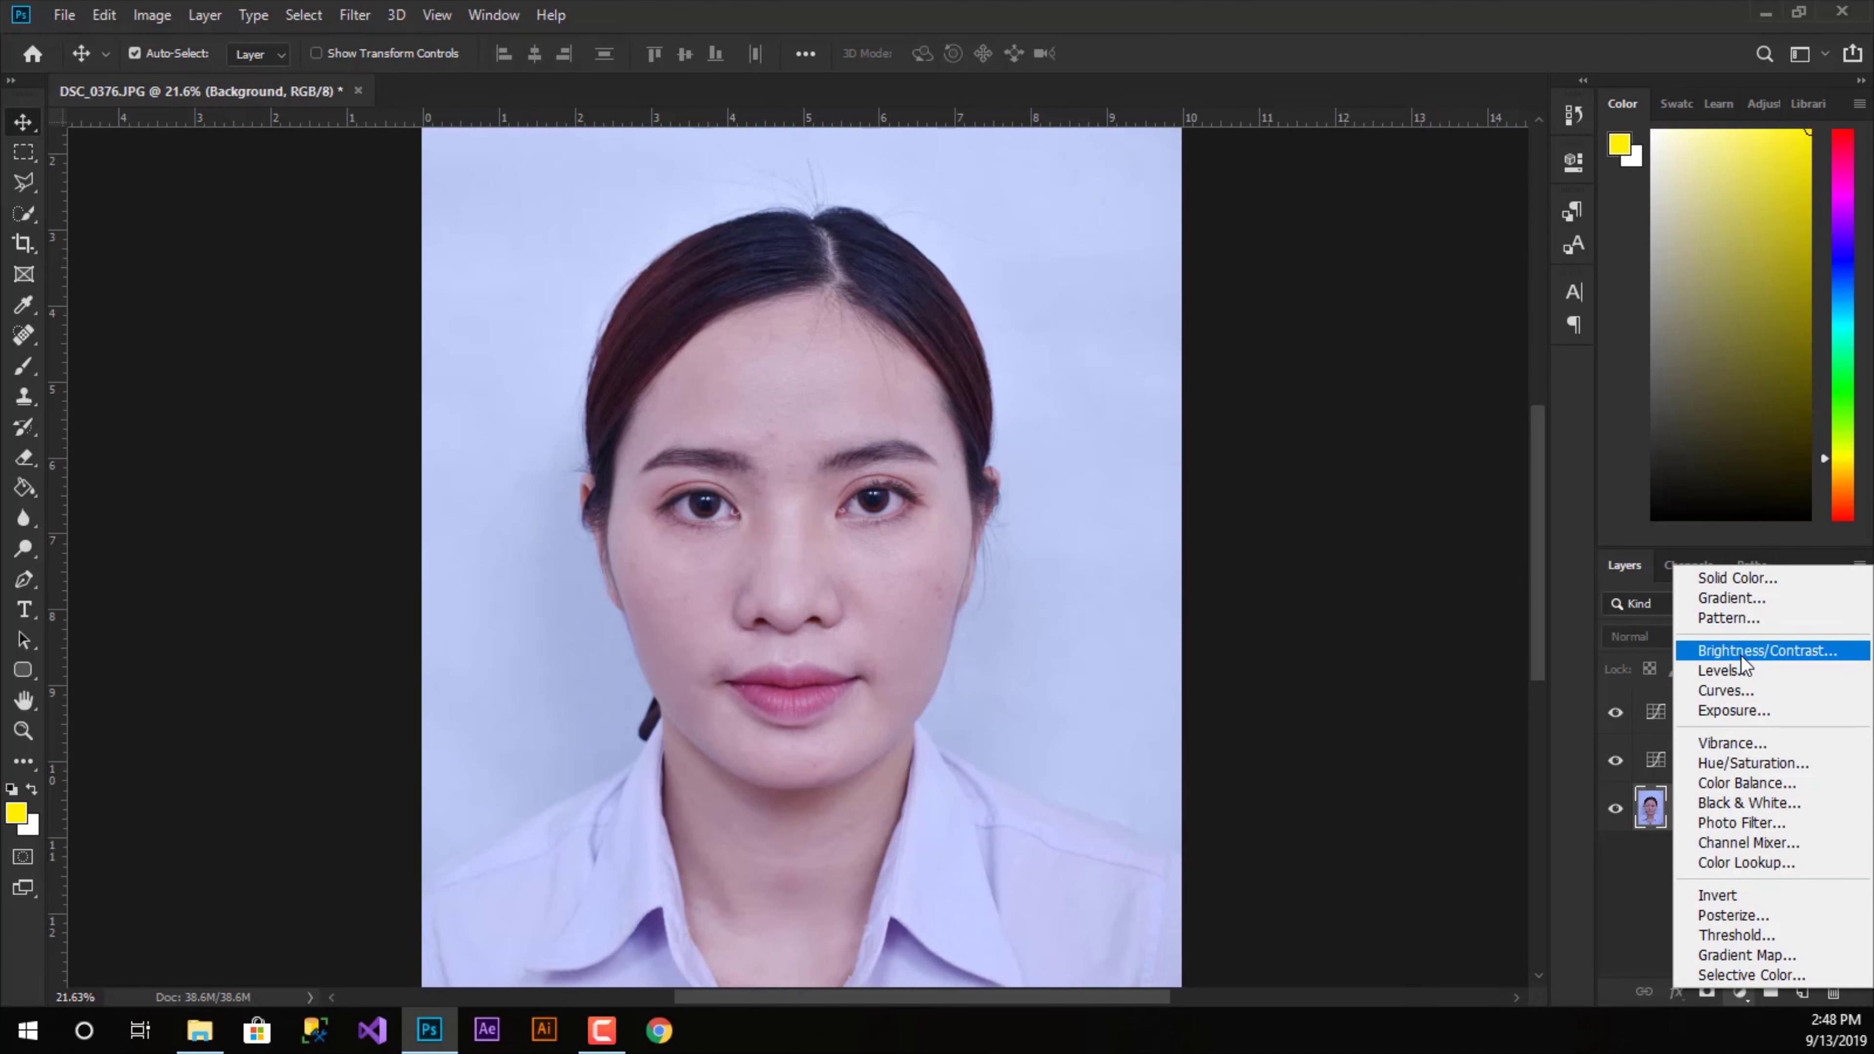
- Add Exposure 1 with Offset -0.0042, Gamma 1.02 and slightly lowered exposure
left_click(1744, 712)
left_click_drag(1381, 337, 1367, 332)
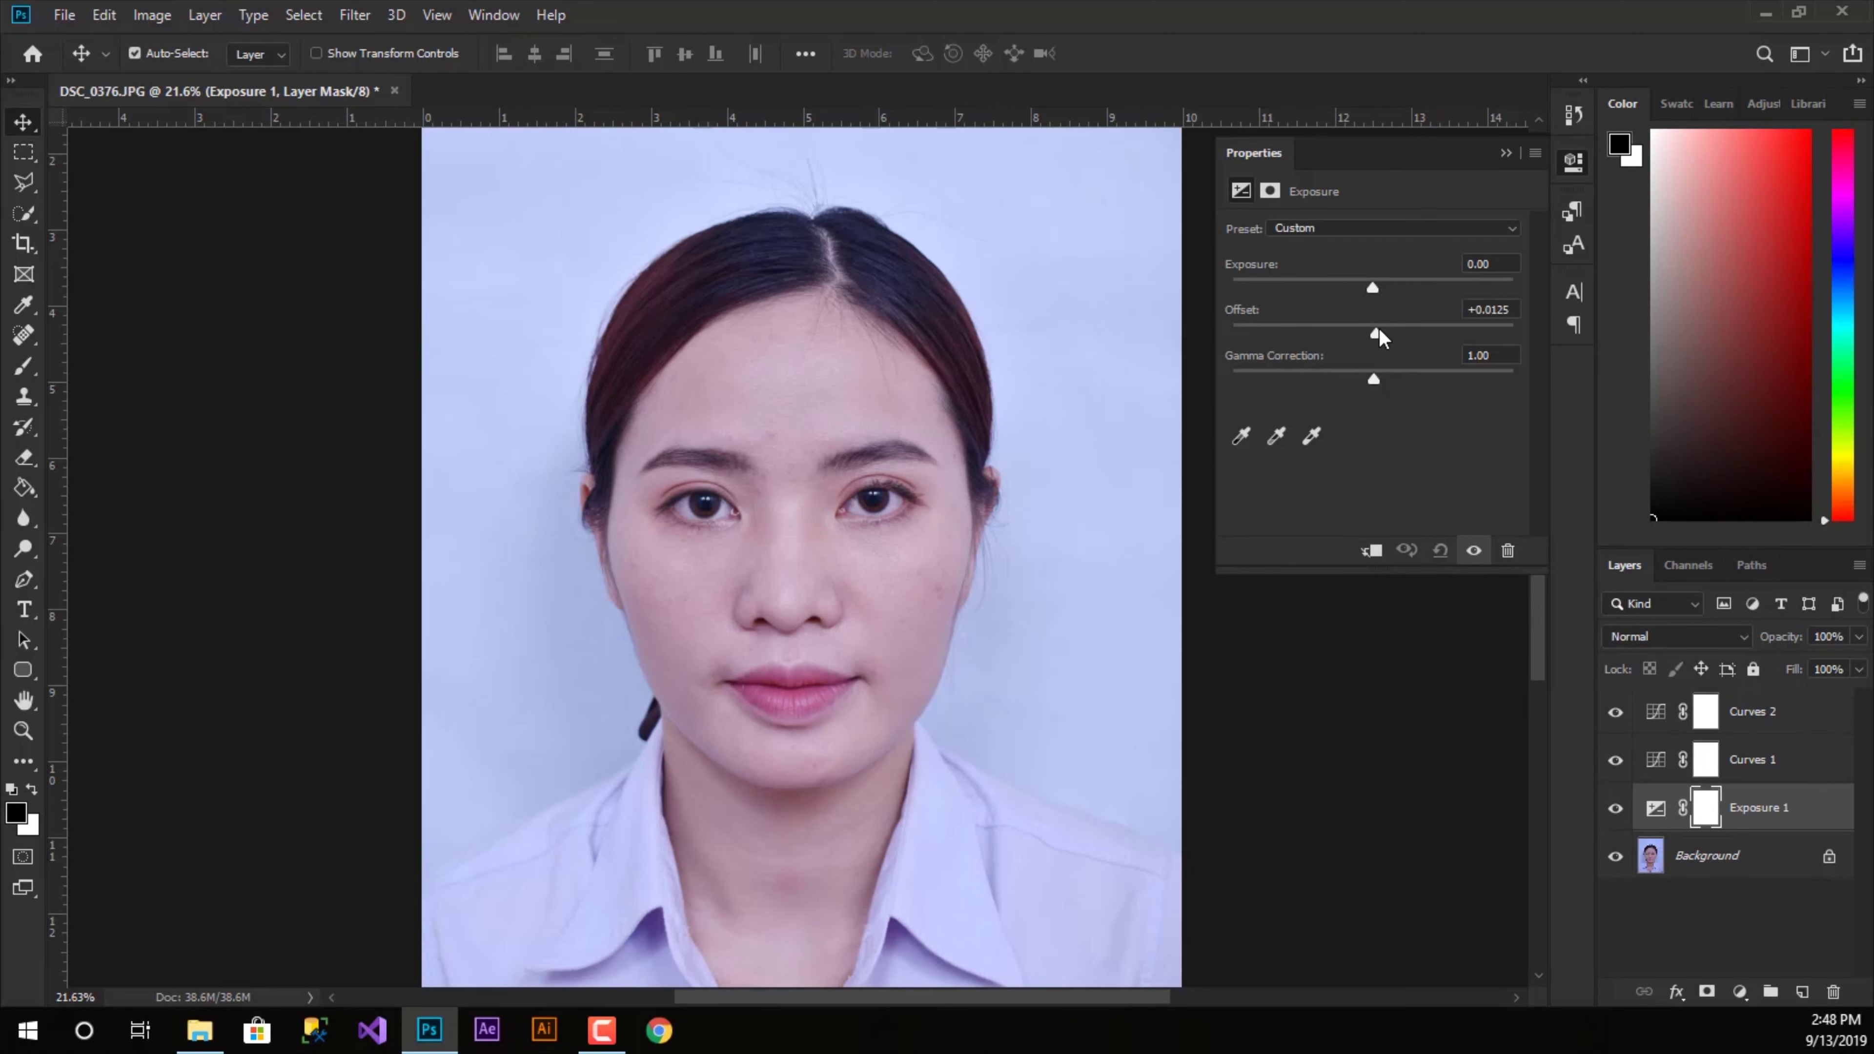
left_click_drag(1365, 331, 1372, 335)
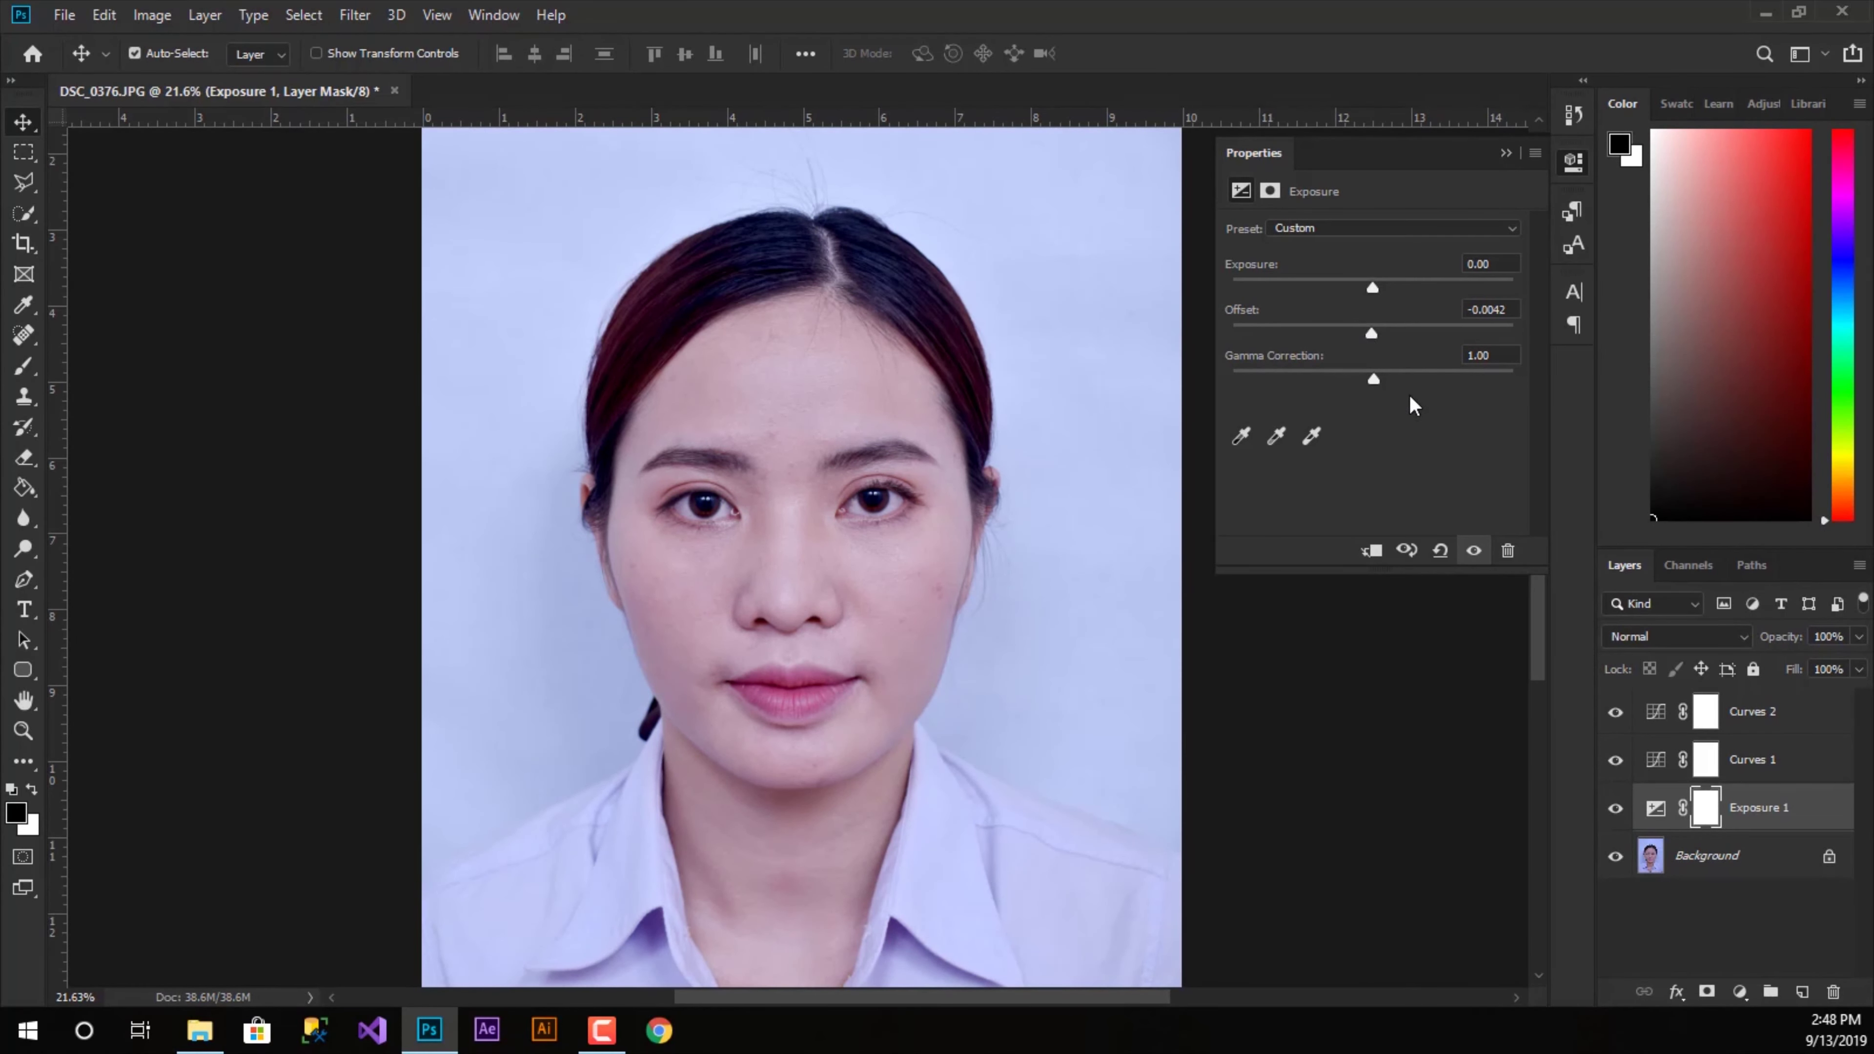
left_click_drag(1374, 380, 1371, 379)
left_click_drag(1373, 286, 1373, 288)
left_click(1505, 154)
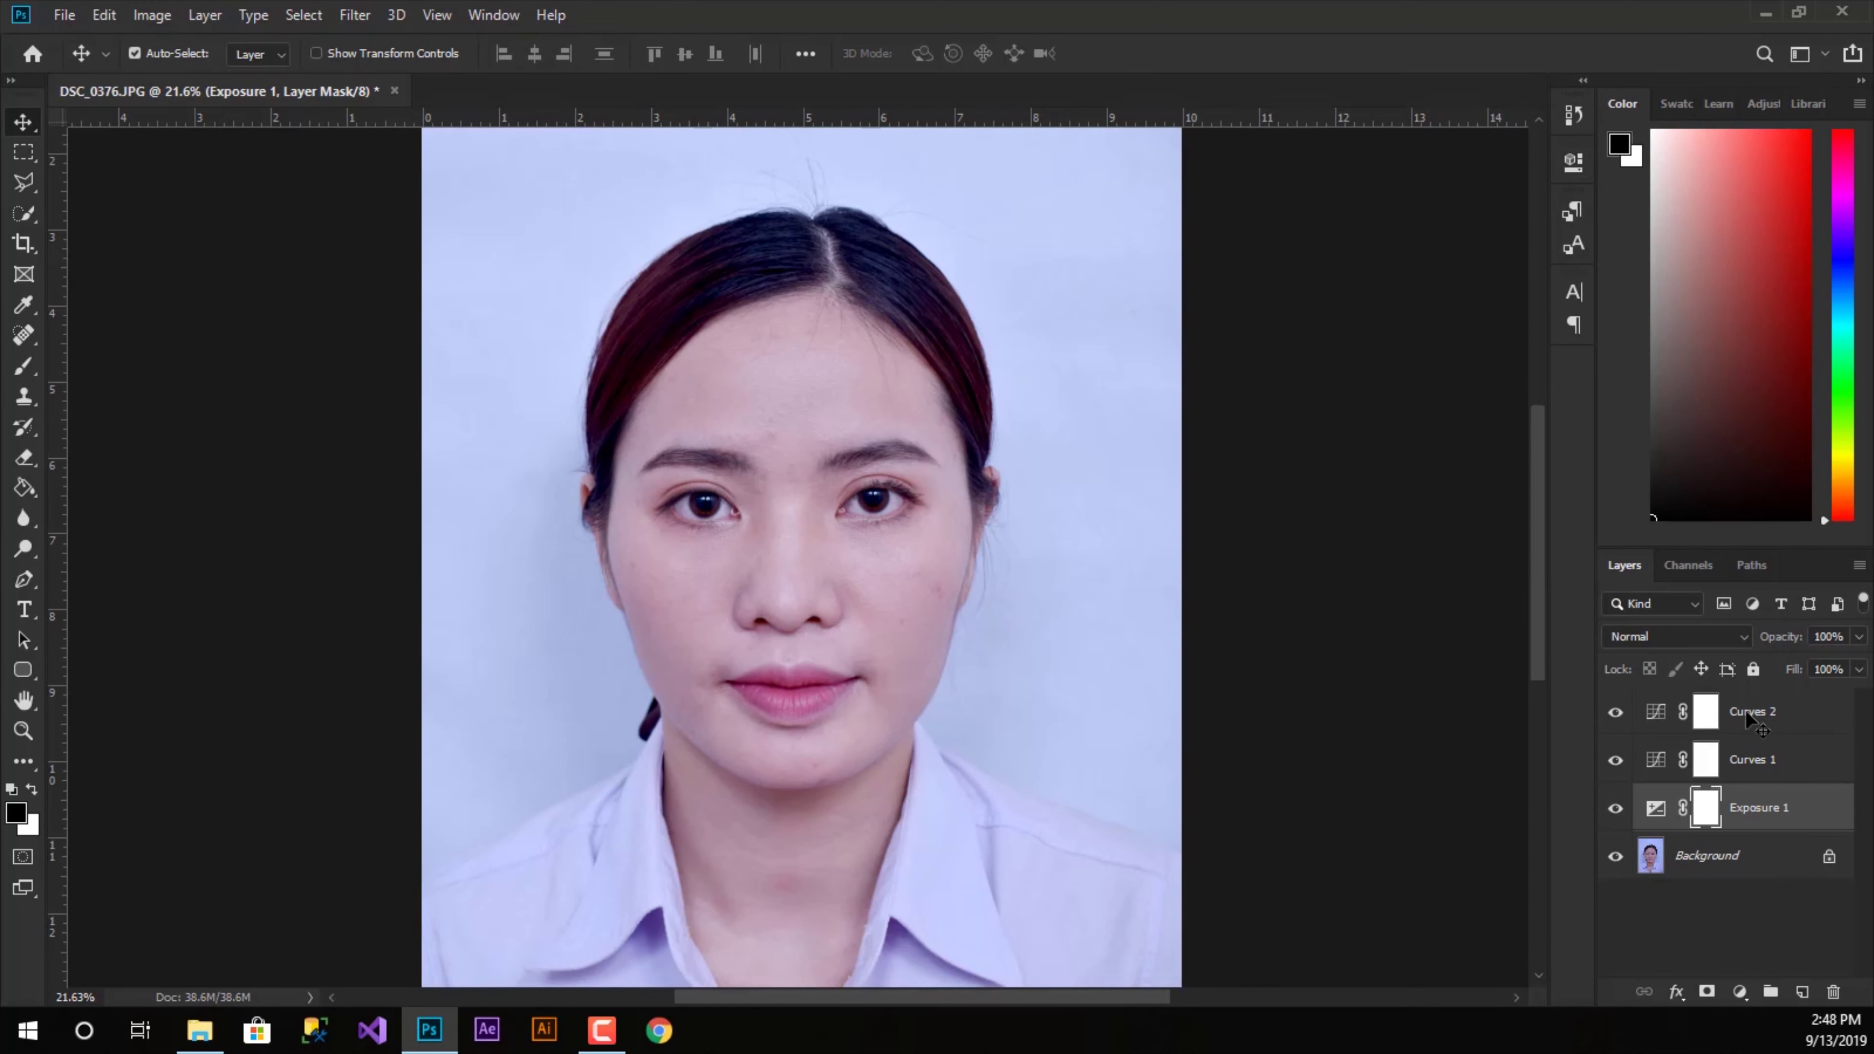
left_click(1762, 855)
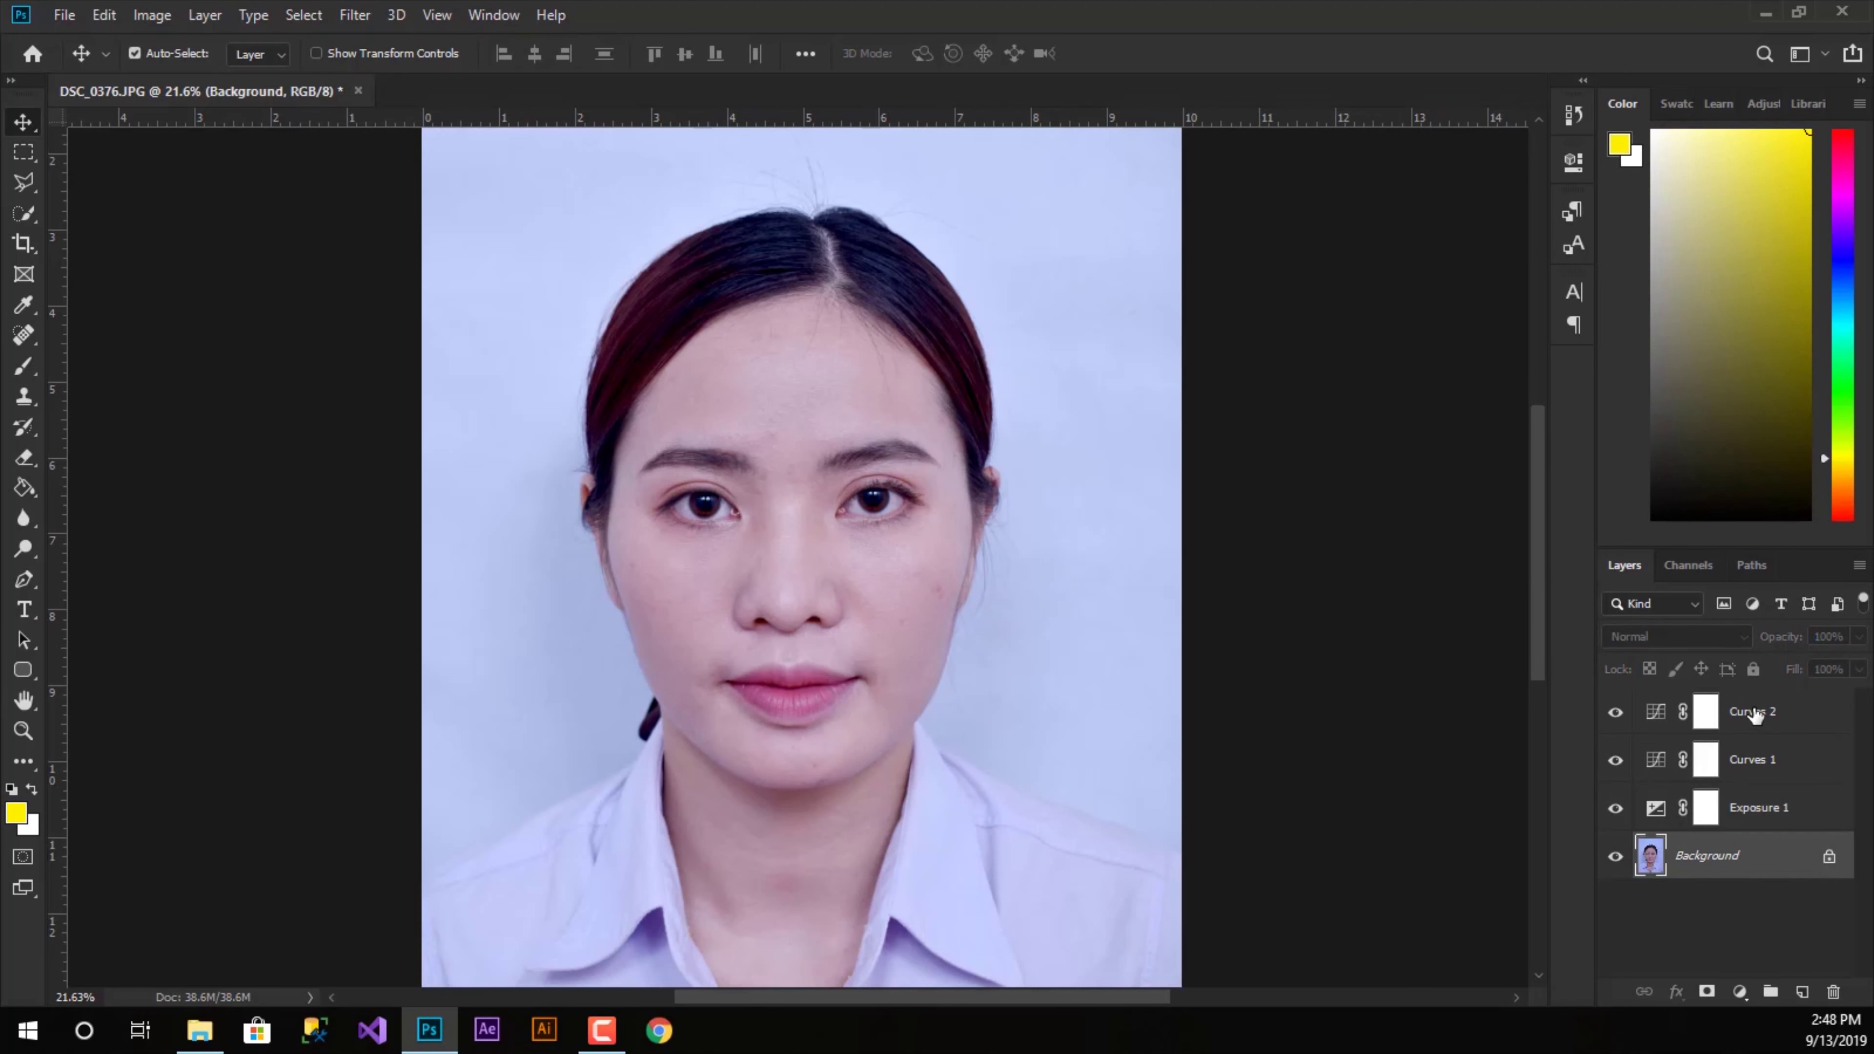
- Merge Curves 1, Curves 2 and Exposure 1 into the Background, then launch SkinFiner
left_click(1755, 712, "shift")
left_click_drag(1755, 713, 1712, 727)
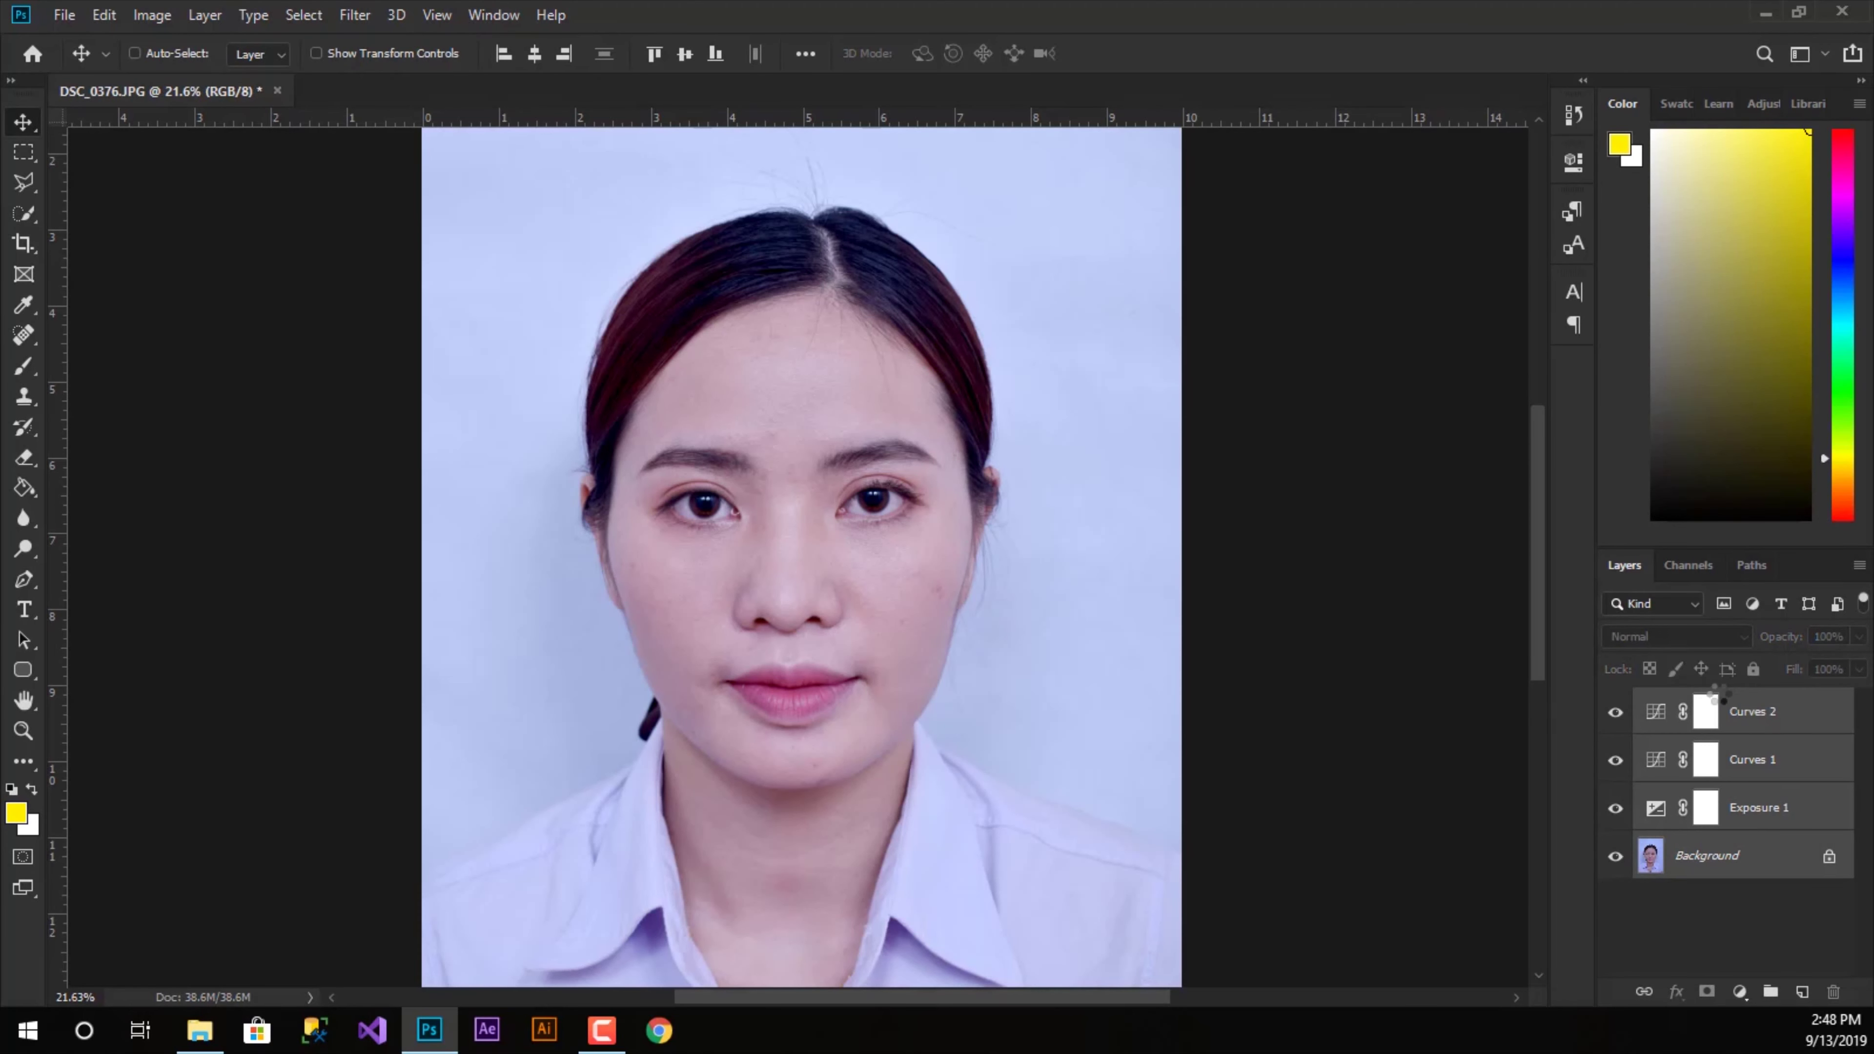
key("Delete")
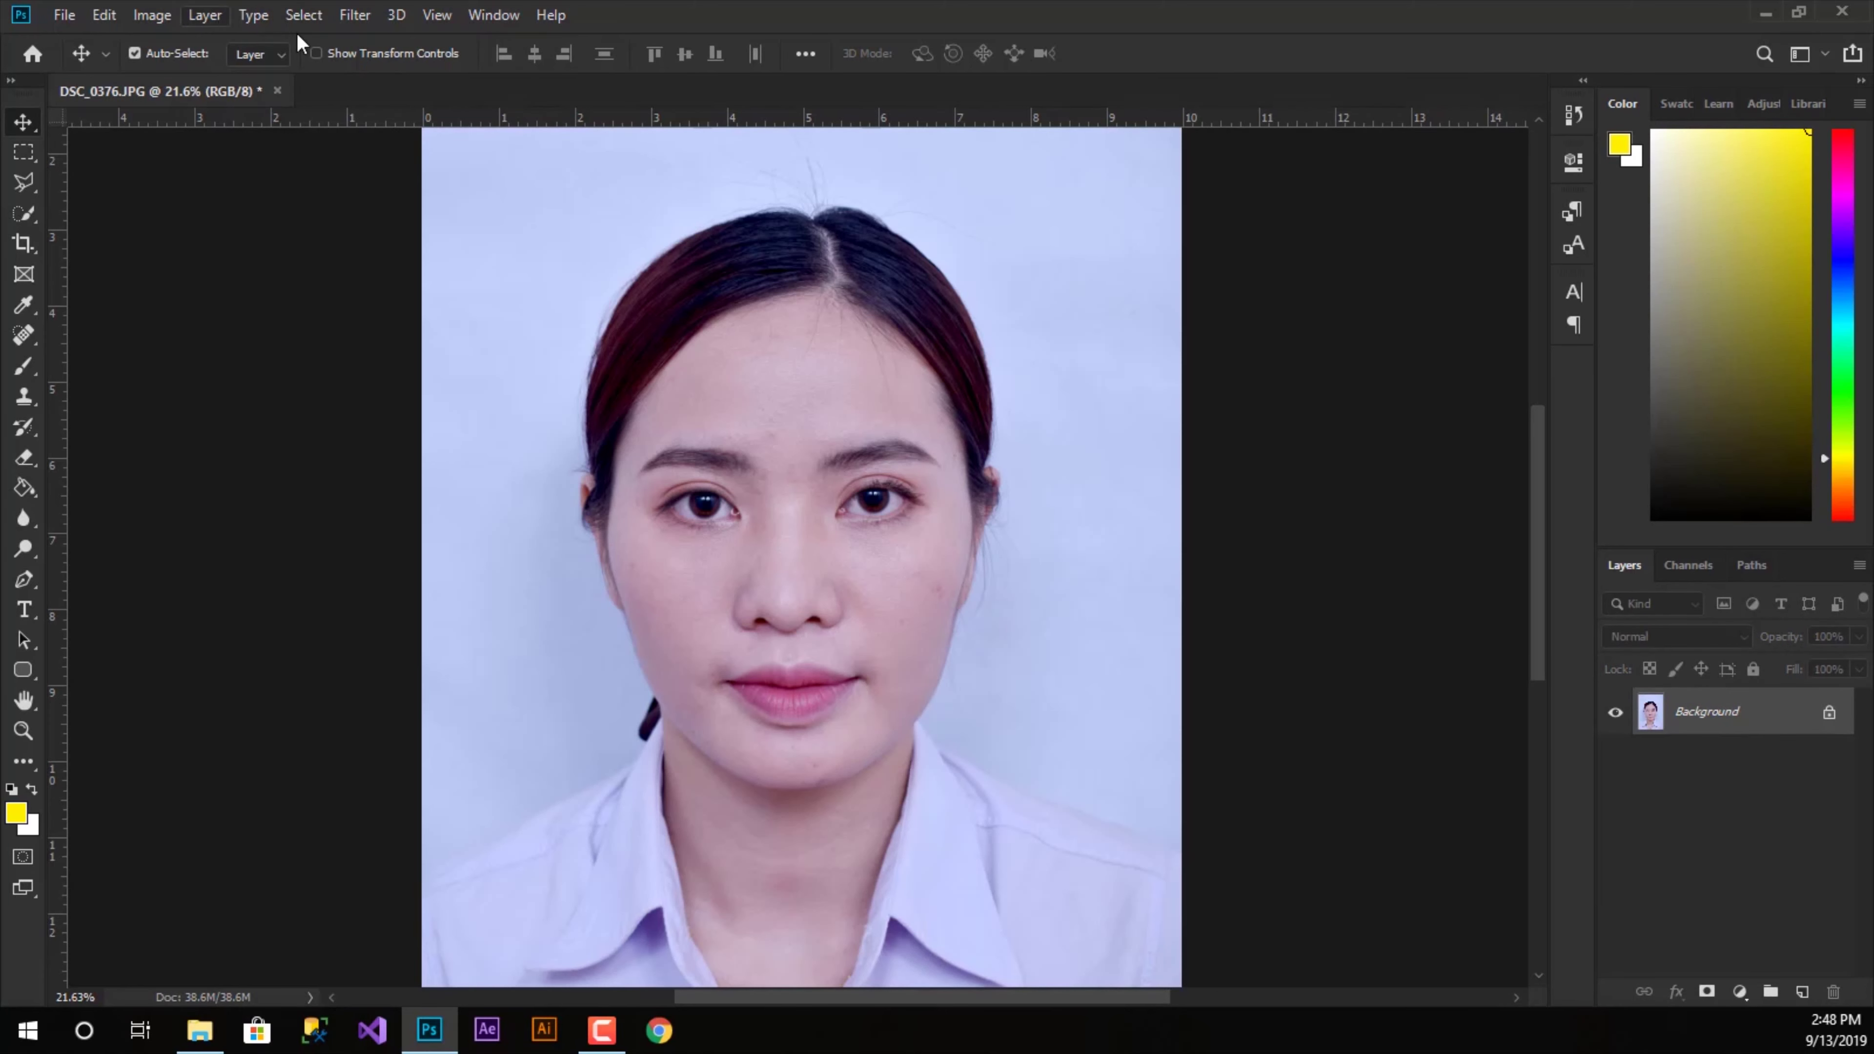
left_click(356, 16)
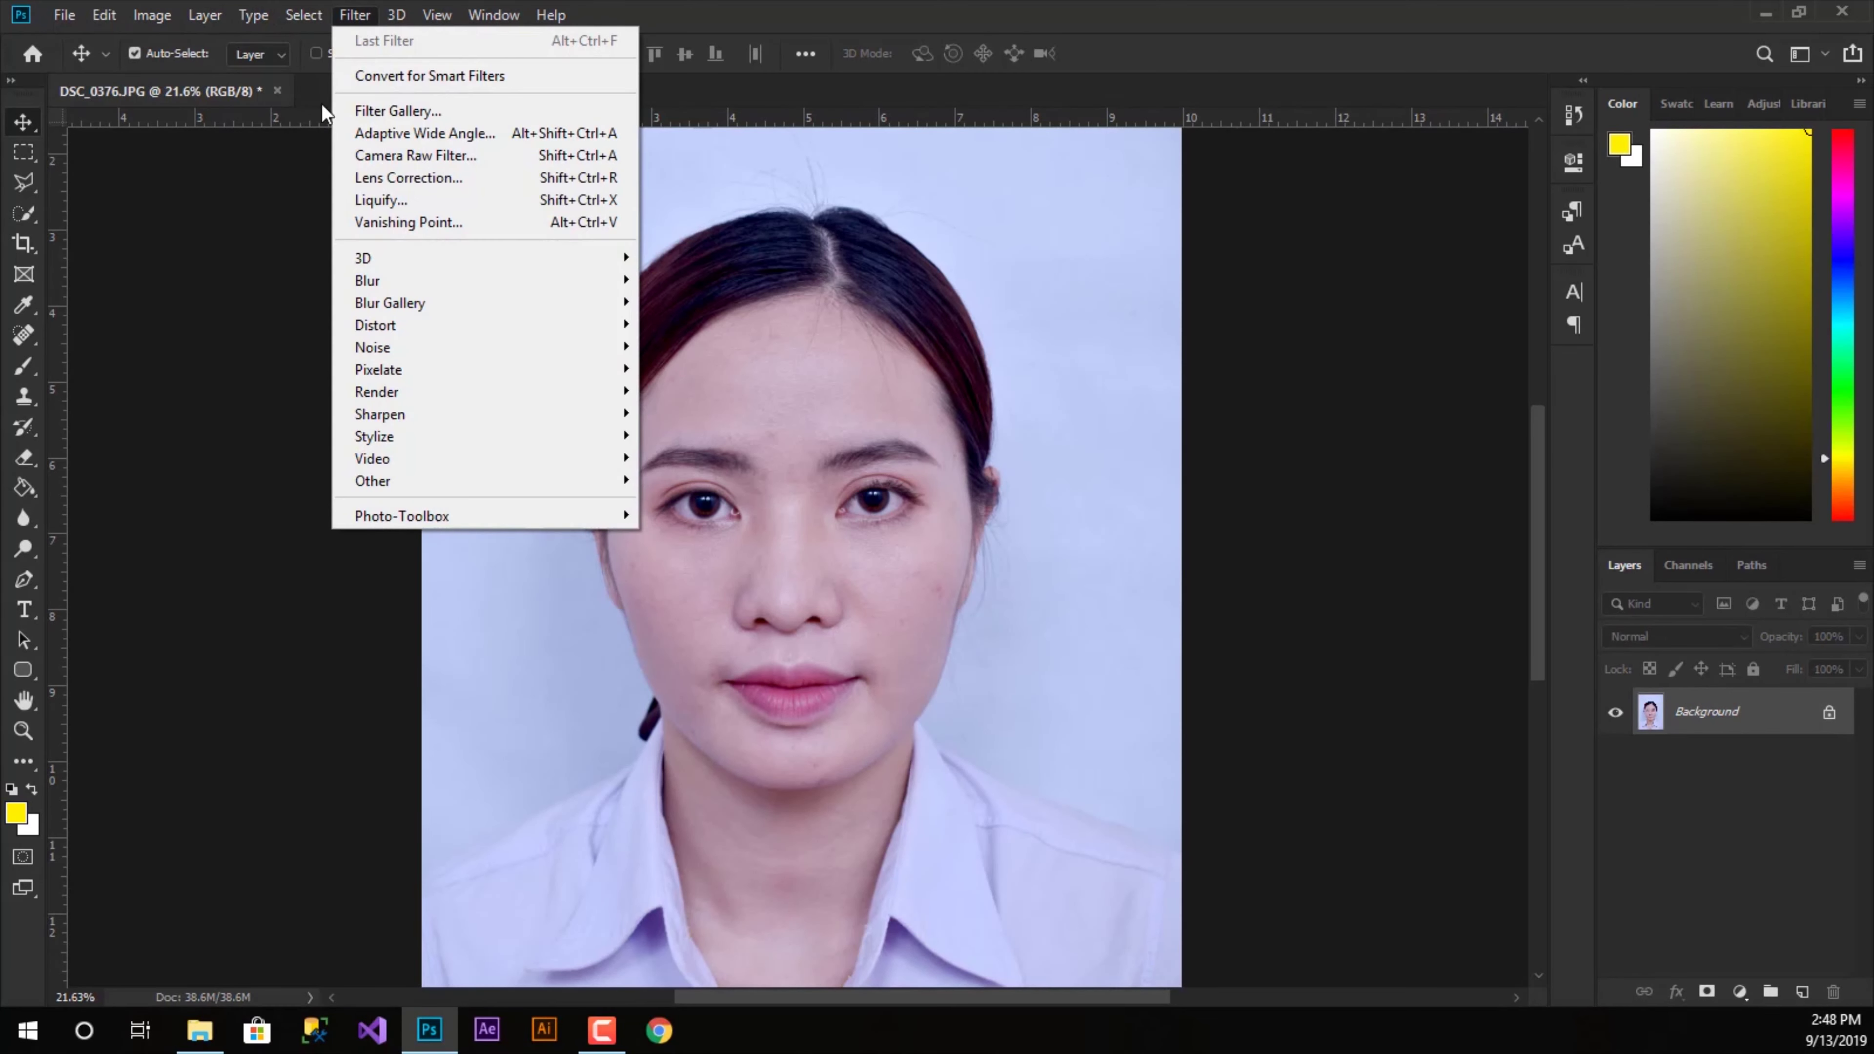
mouse_move(403, 515)
left_click(682, 516)
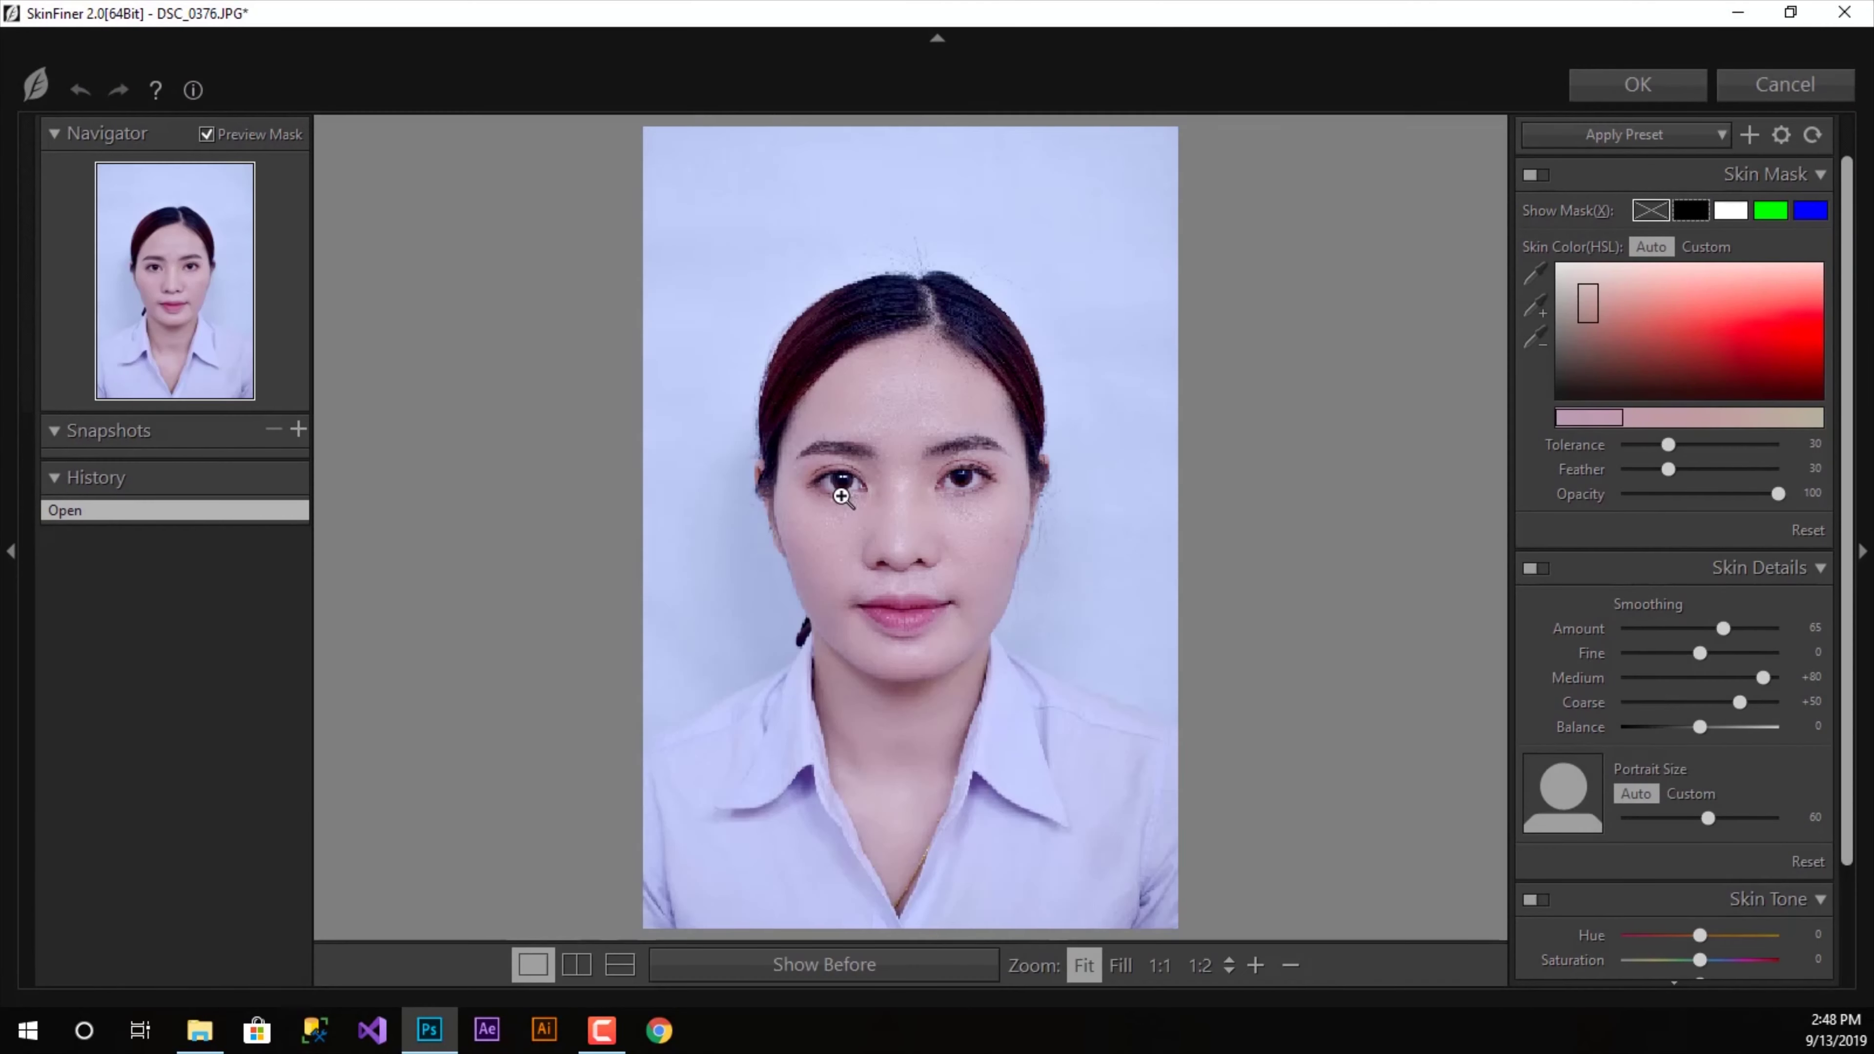
- Check the SkinFiner smoothing at 1:1 zoom and apply it to the portrait
left_click(919, 534)
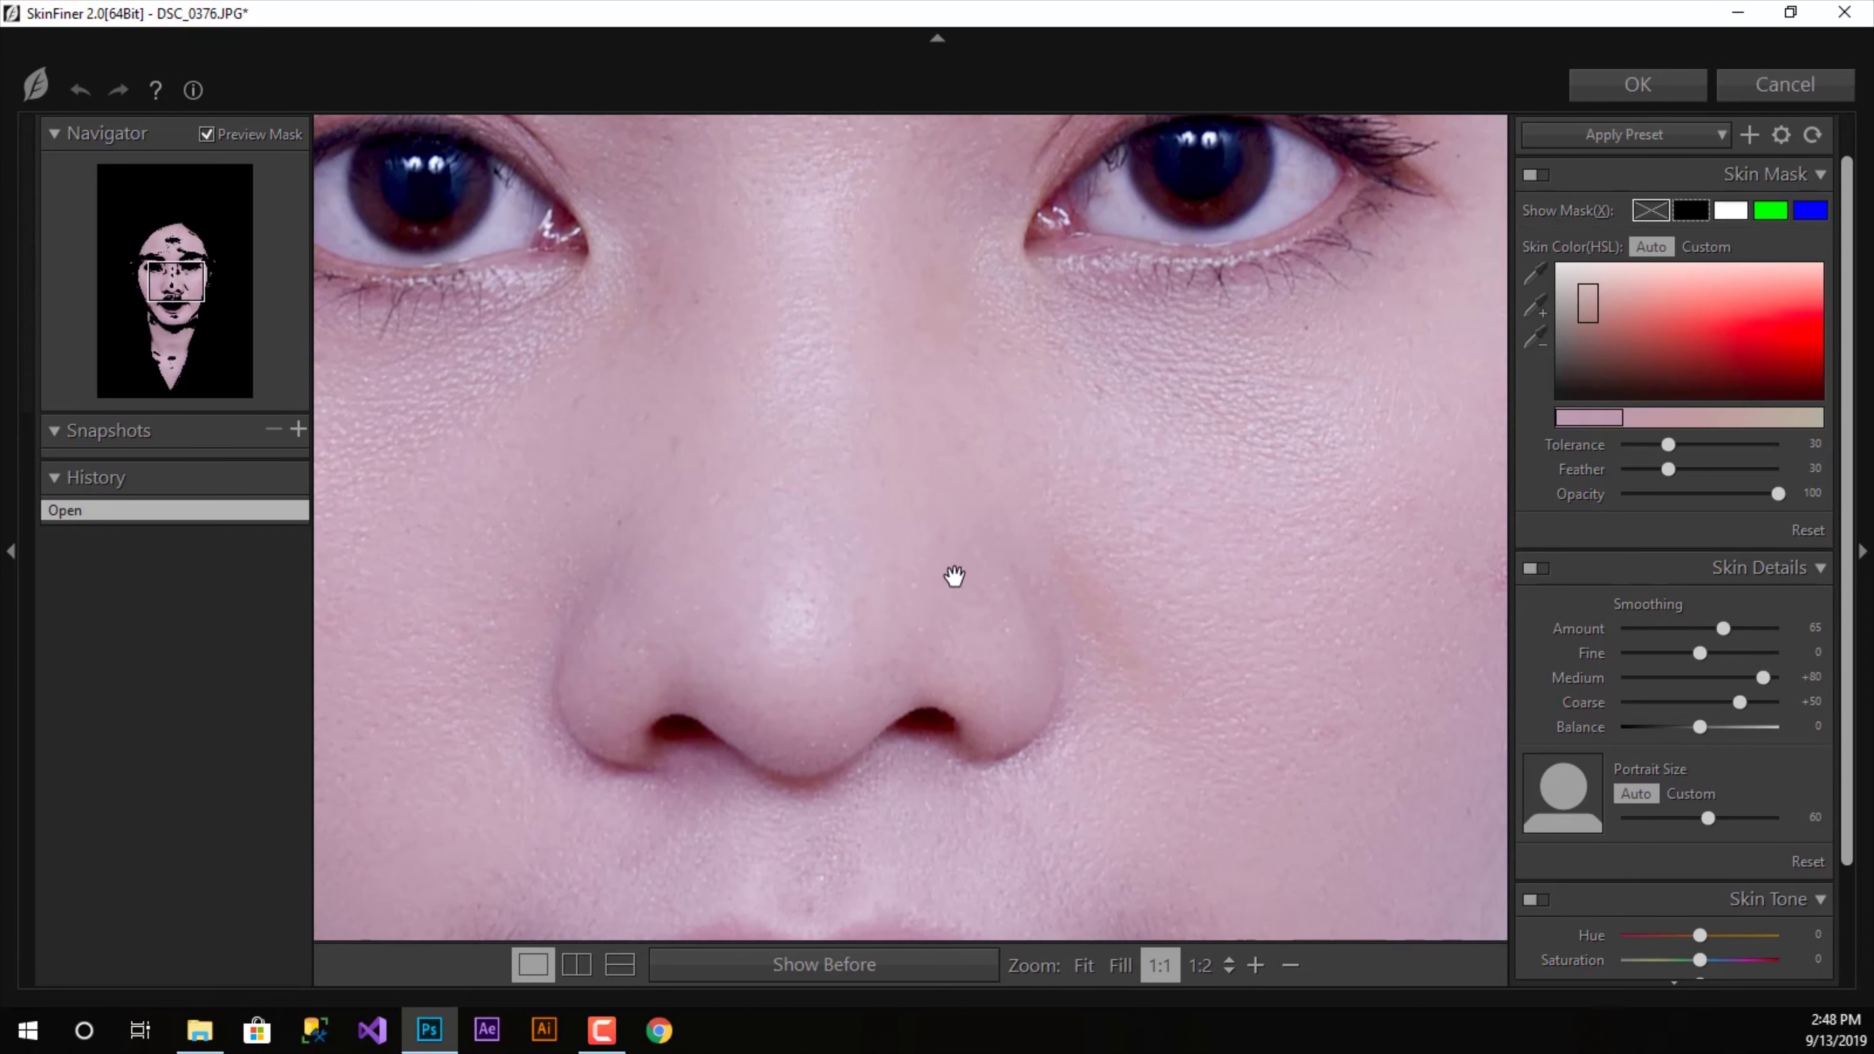
left_click(1644, 85)
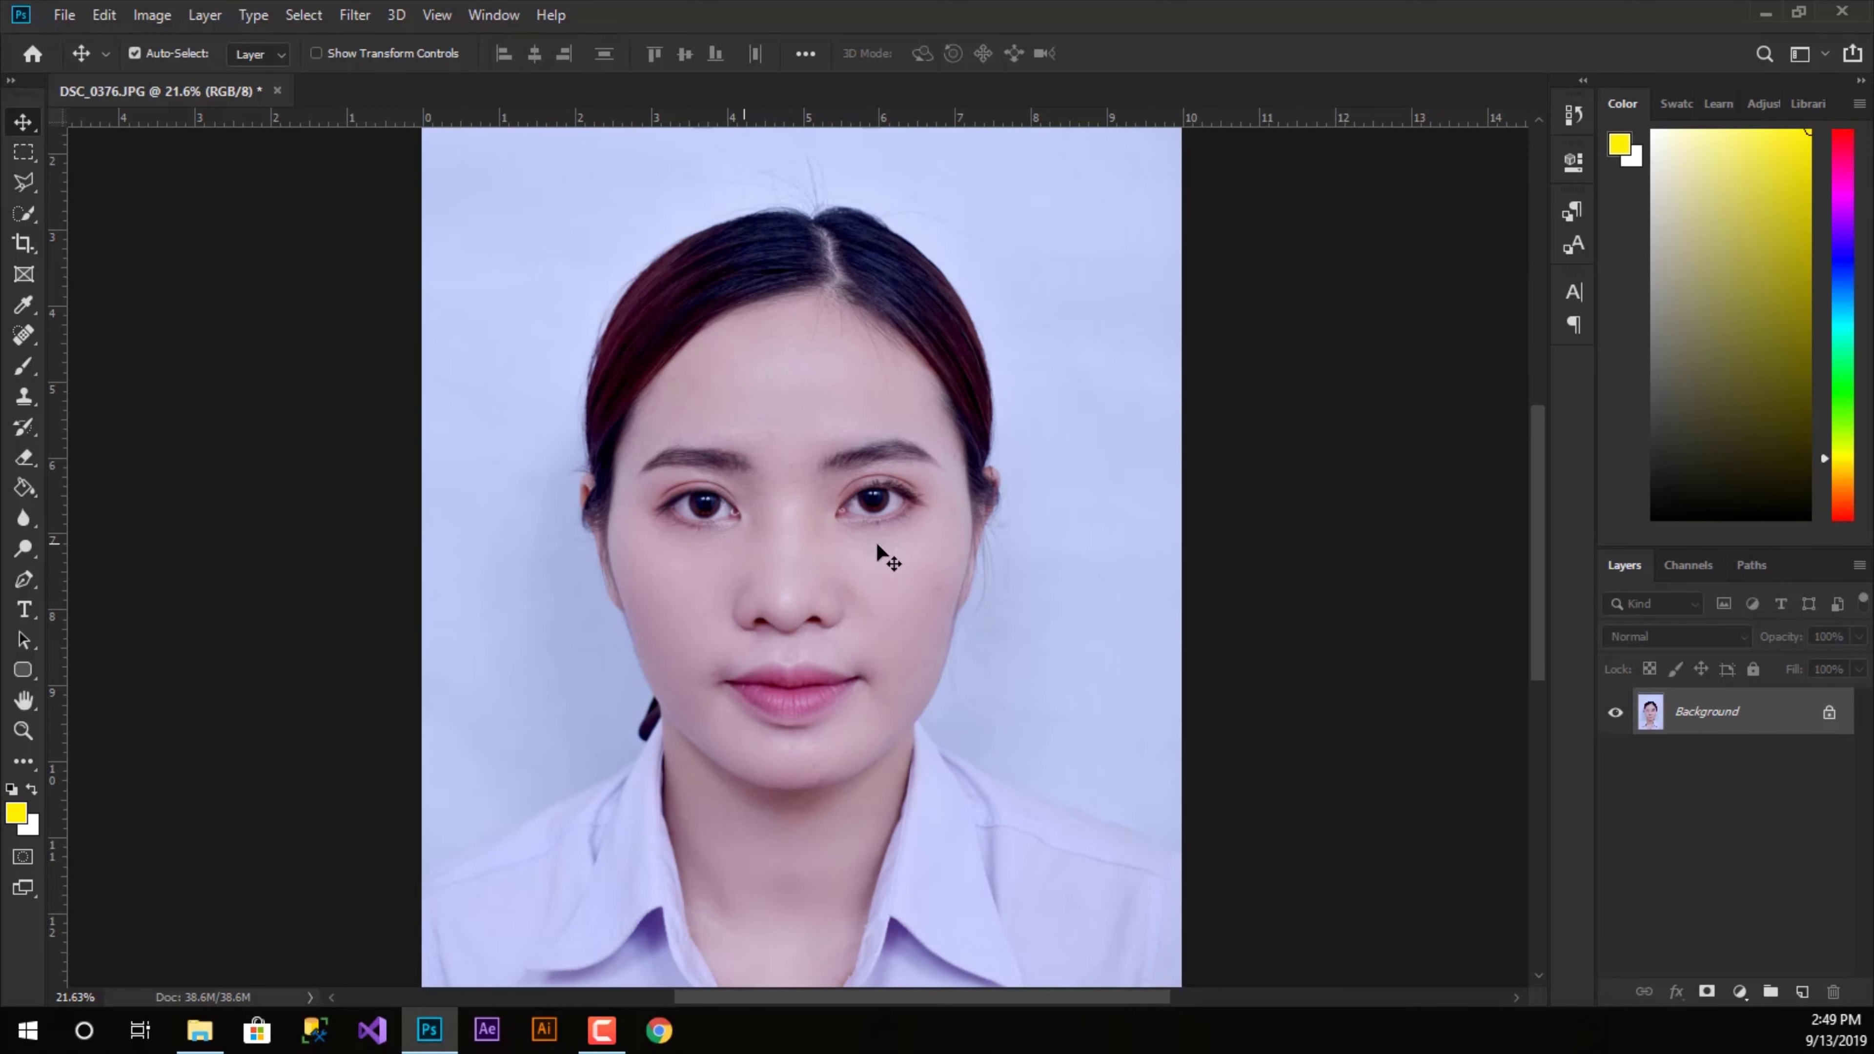
- Zoom in on the forehead and eyes to 89.6% and pick the Spot Healing Brush
scroll(794, 545, "up", 2)
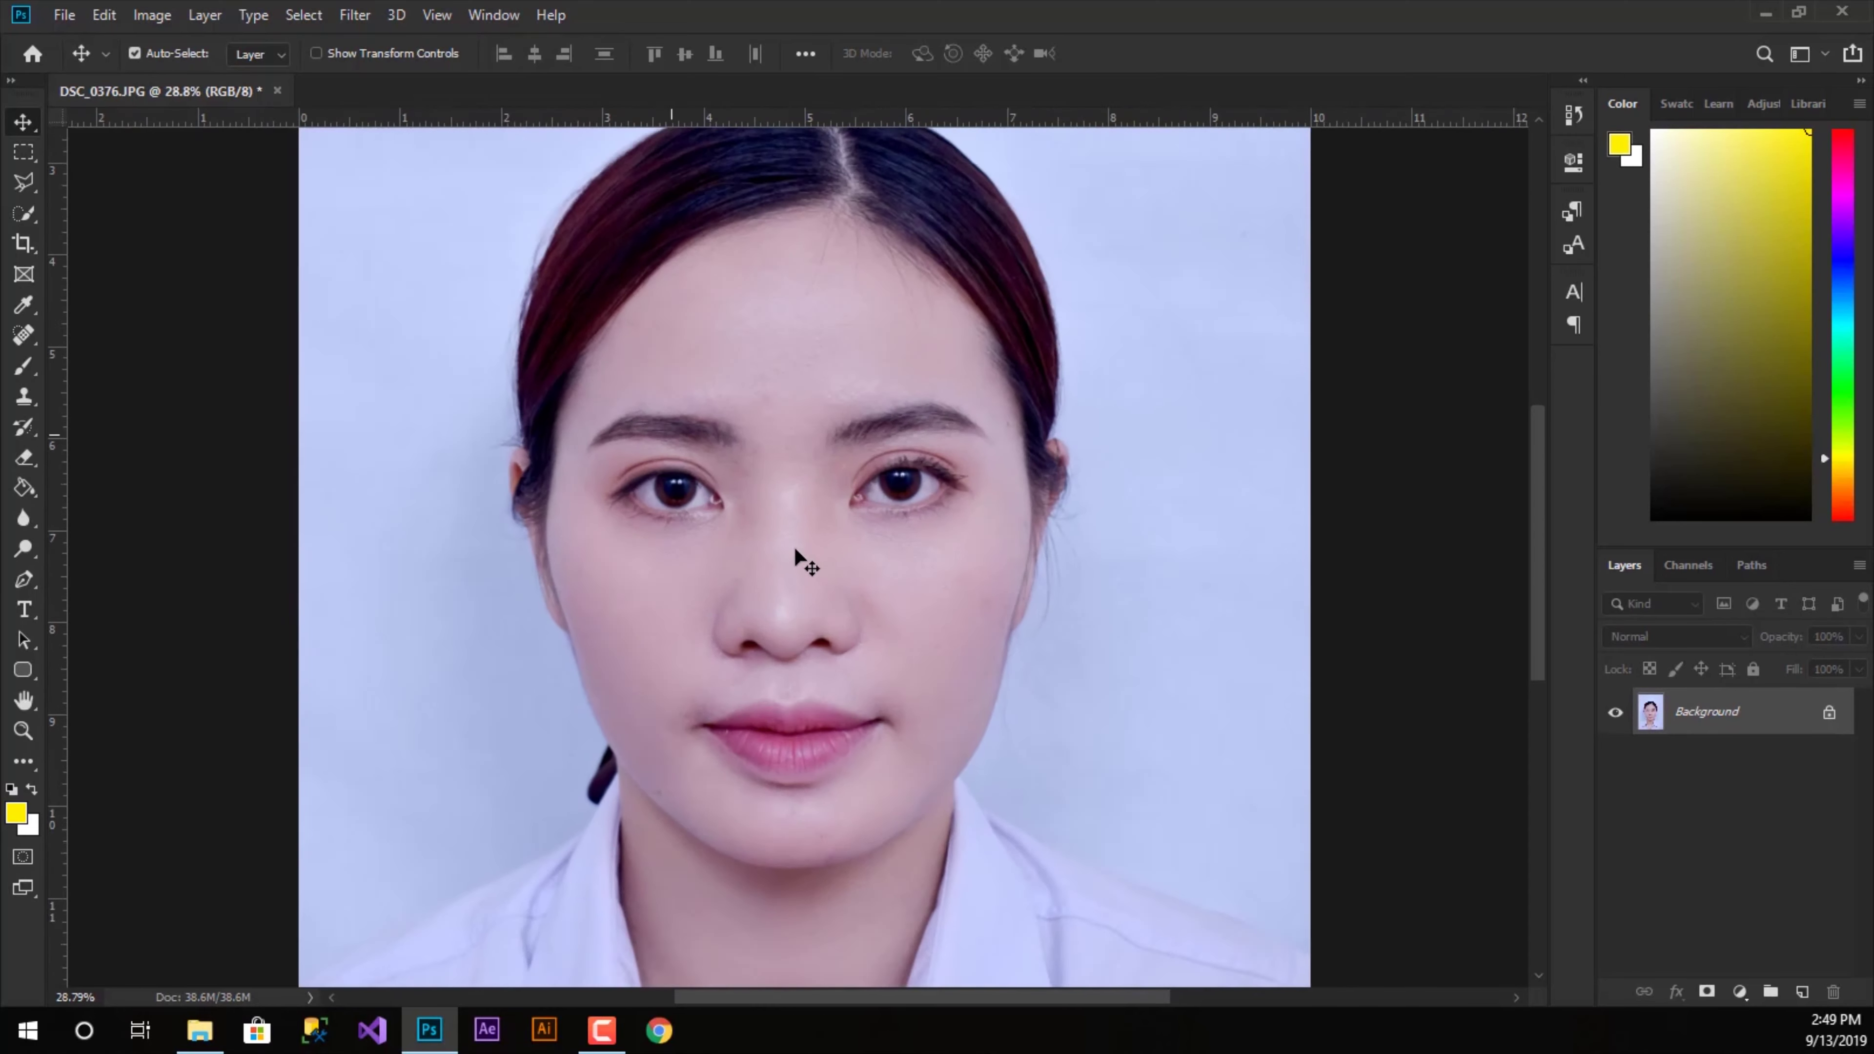
scroll(794, 545, "up", 2)
scroll(794, 545, "up", 2)
scroll(773, 425, "up", 2)
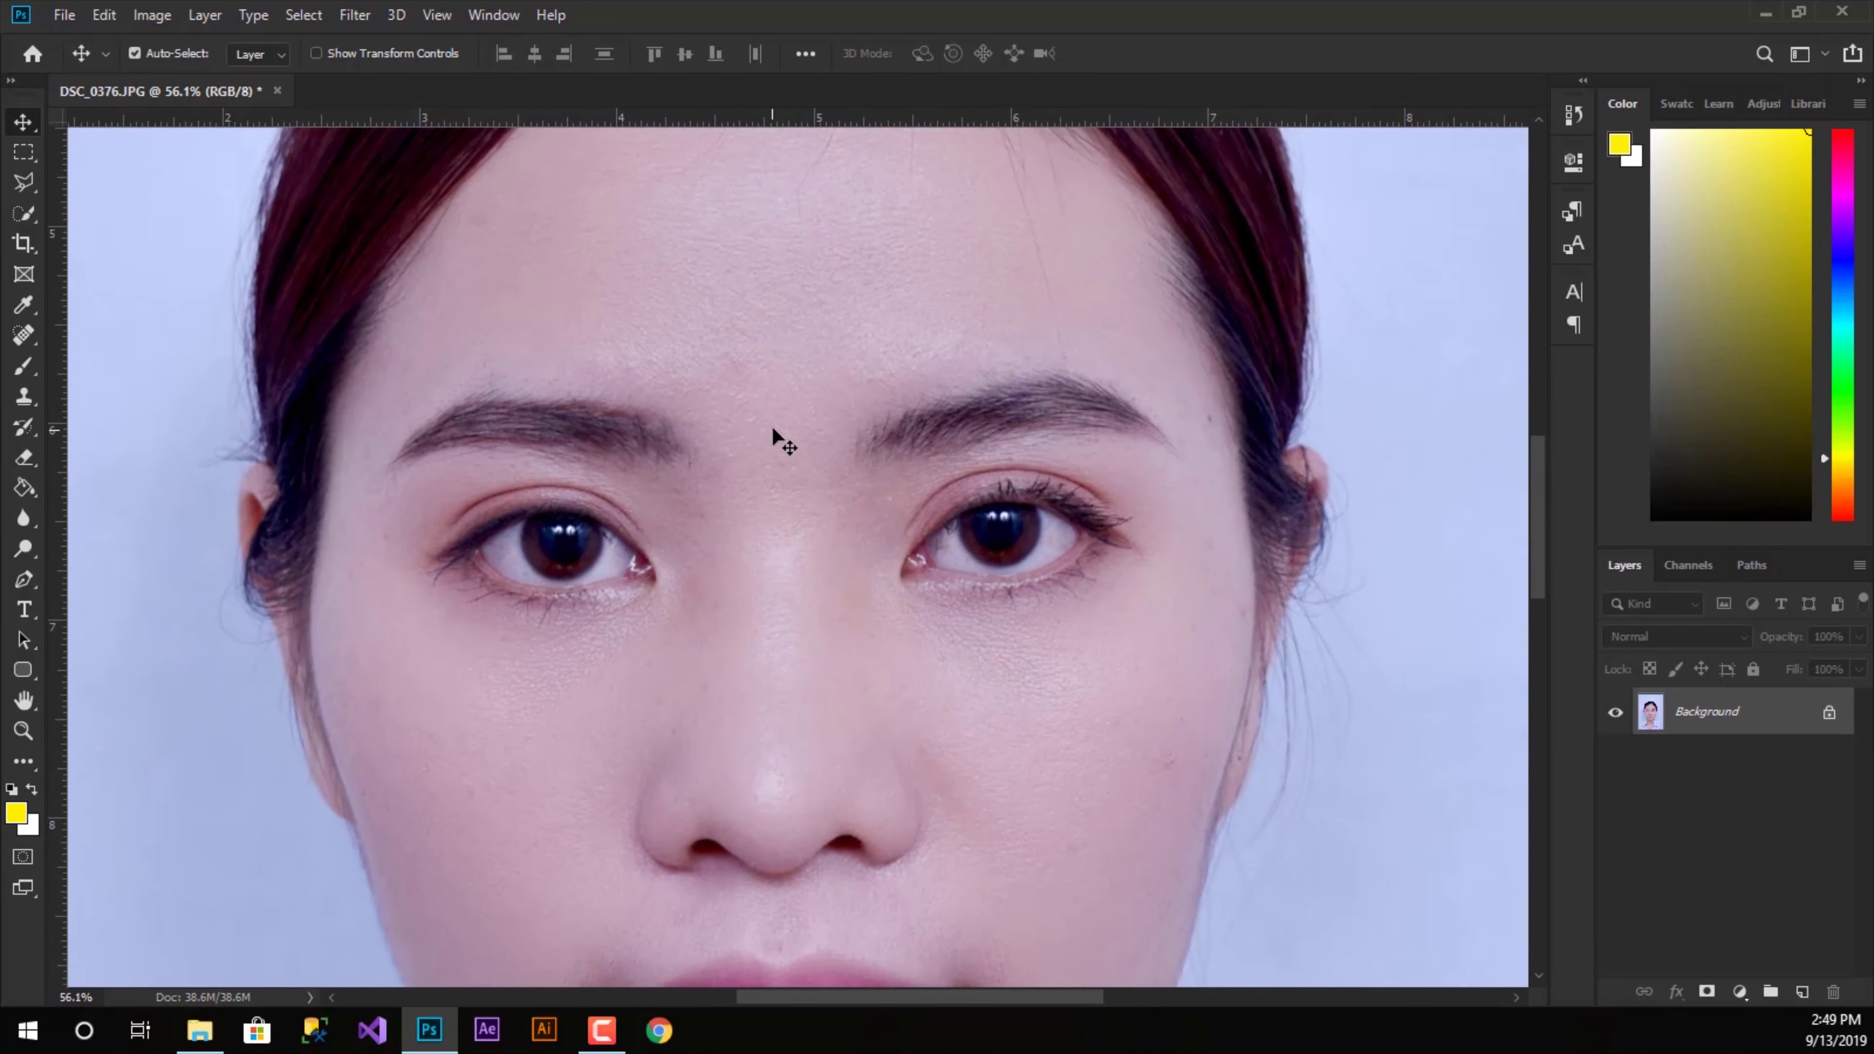
scroll(773, 425, "up", 2)
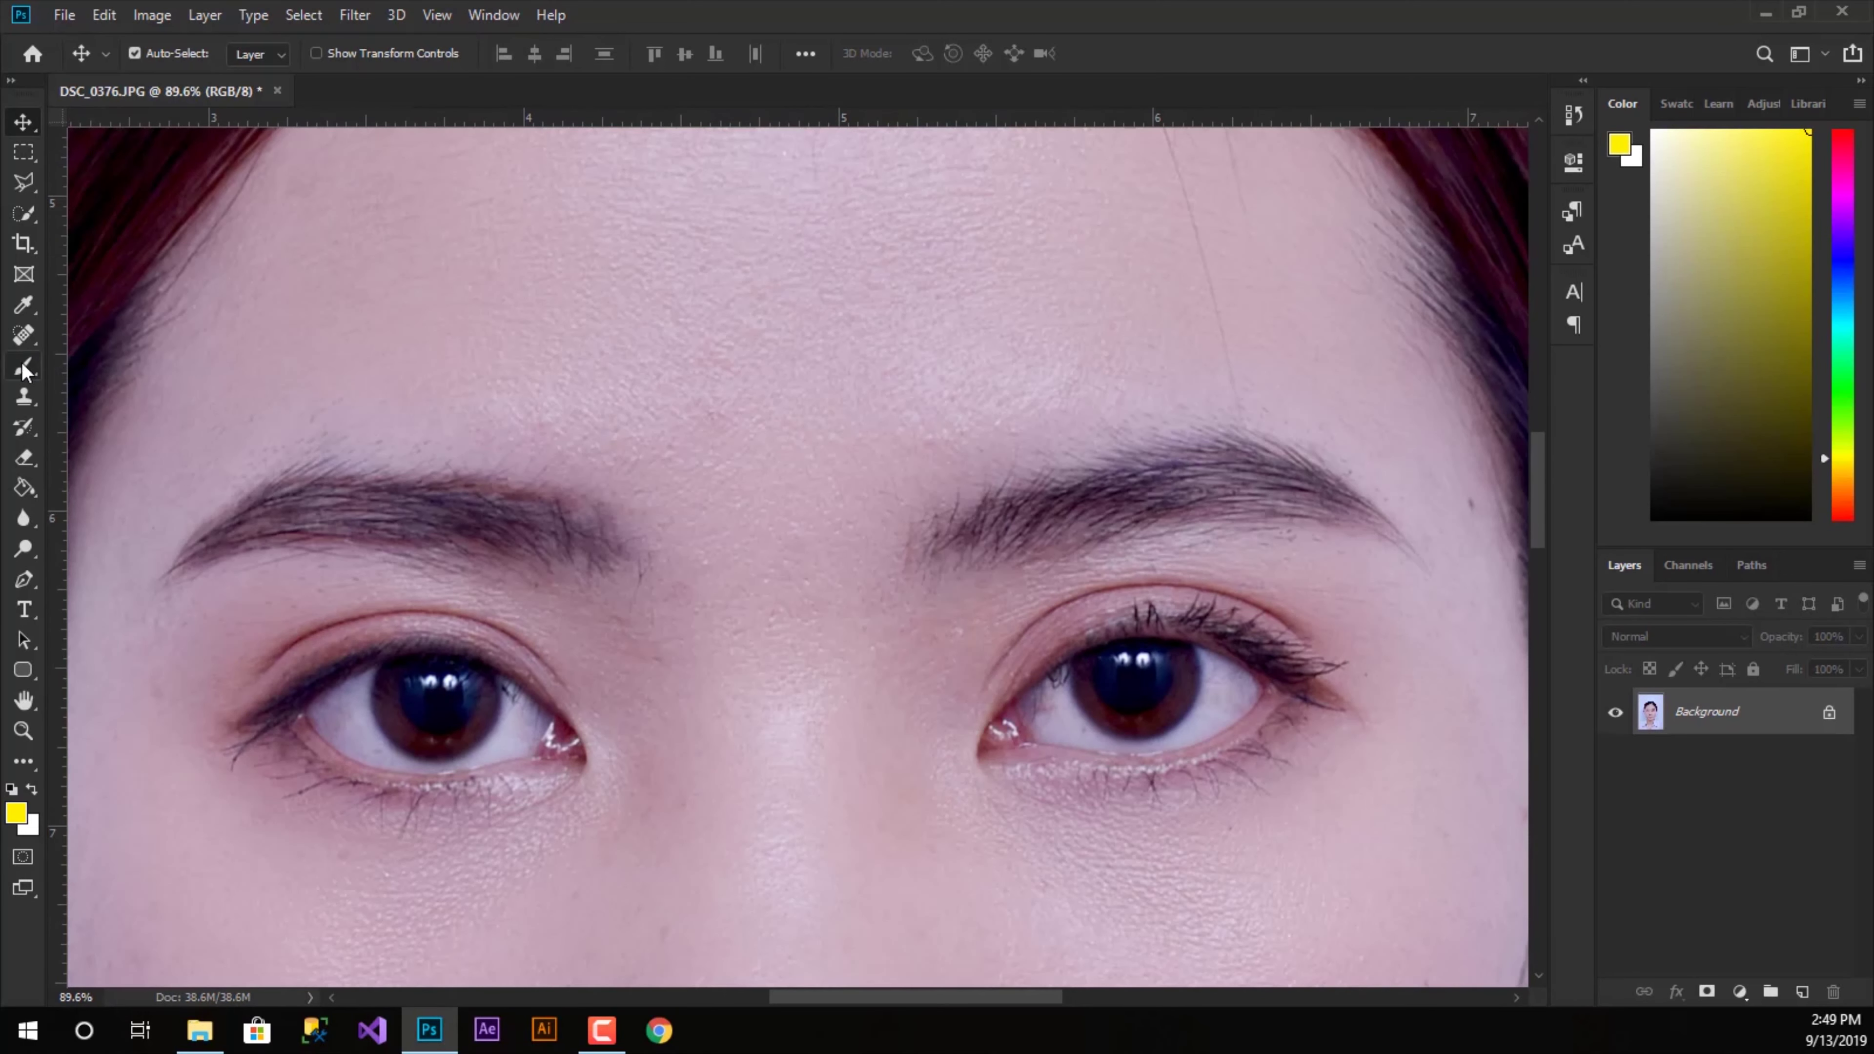
left_click(23, 335)
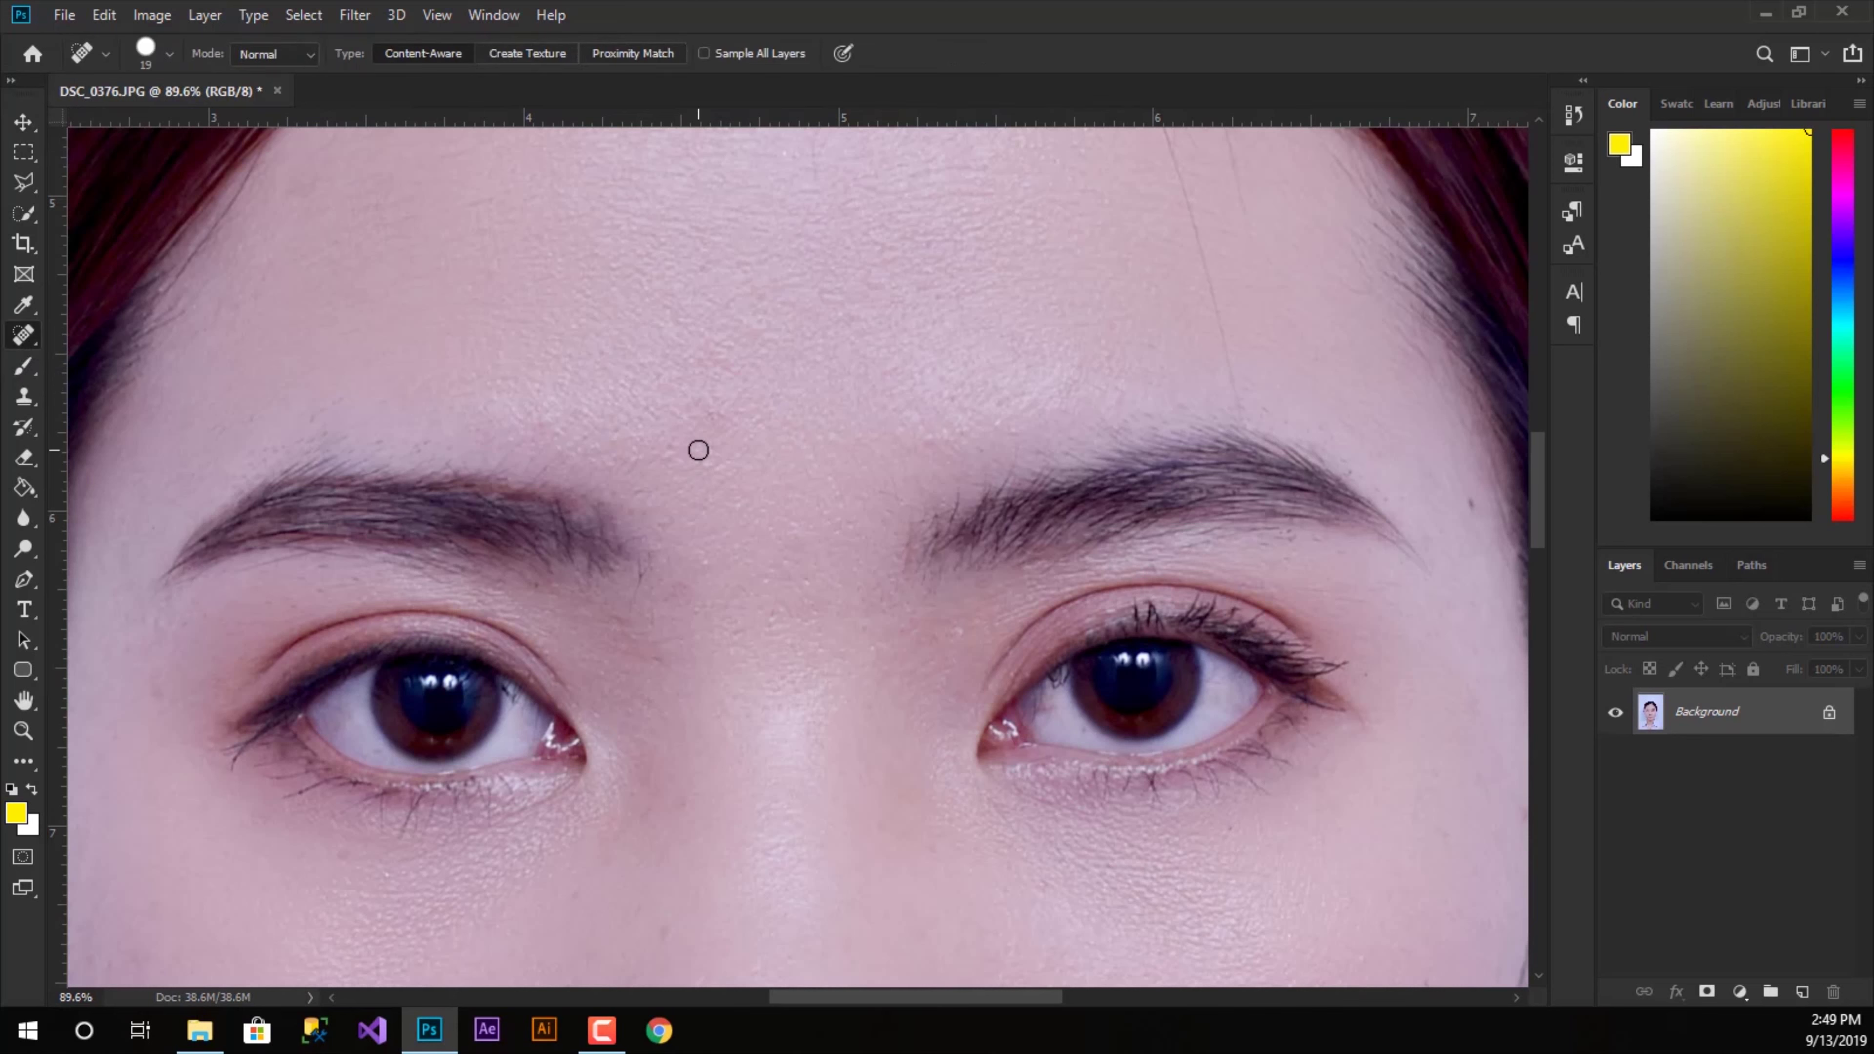
- Enlarge the healing brush to 70 and heal the brow gap, forehead marks and stray hair
key("bracketright")
key("bracketright")
key("bracketright")
key("bracketright")
key("bracketright")
left_click(725, 559)
left_click(738, 351)
left_click(866, 277)
scroll(1034, 347, "up", 2)
scroll(1086, 367, "up", 2)
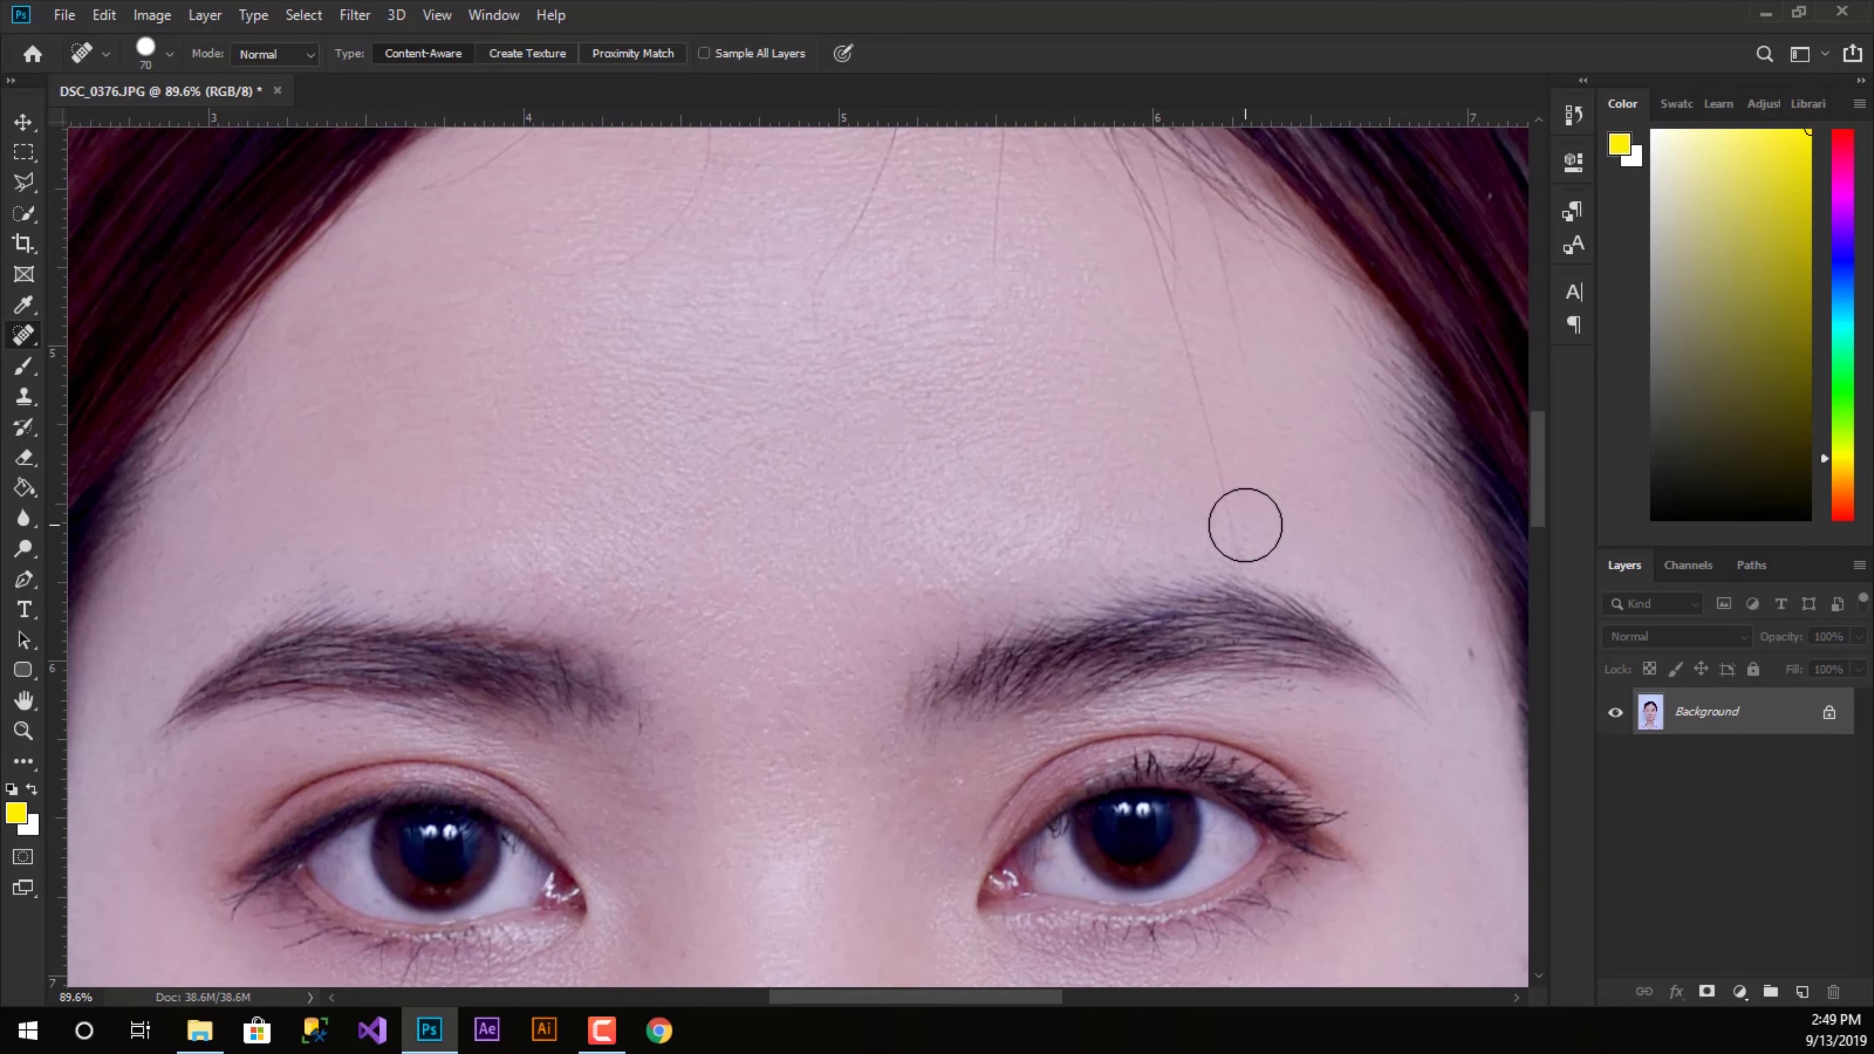
left_click(1232, 482)
left_click_drag(1212, 444, 1176, 364)
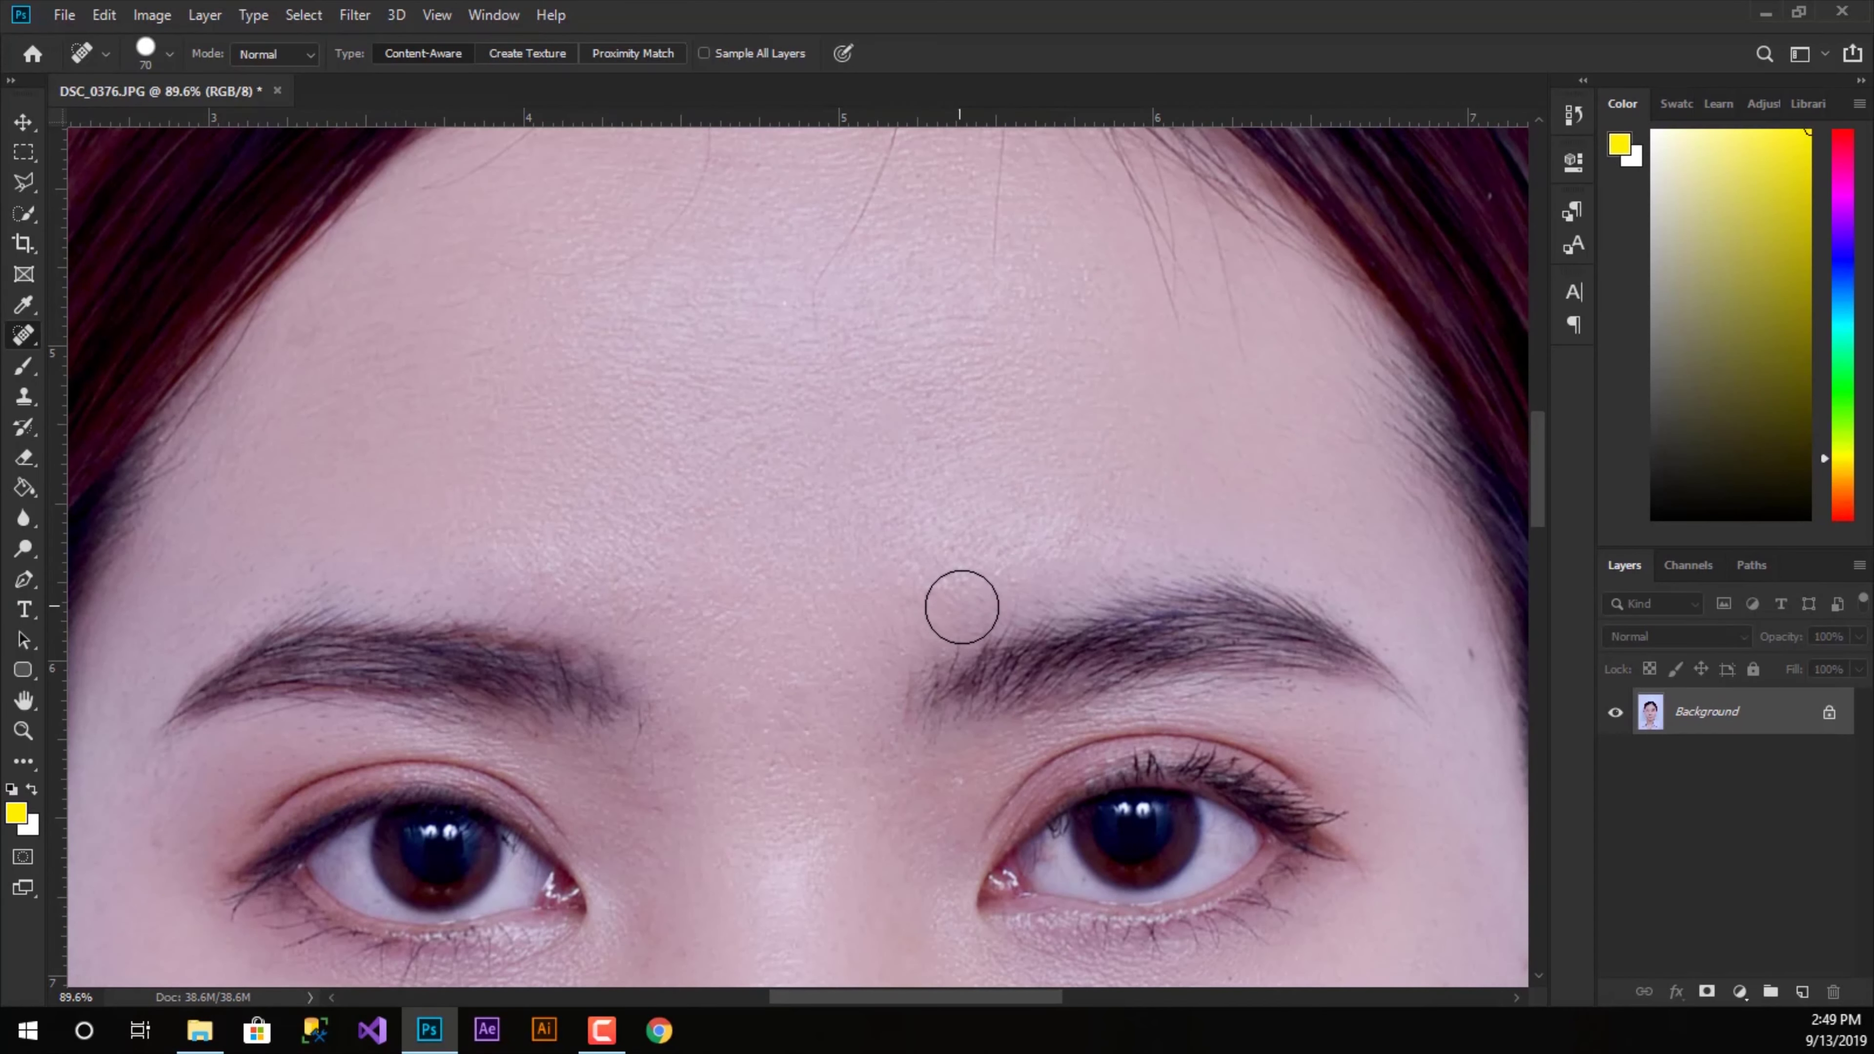
- Heal the blemishes on the left cheek and three on the right cheek
scroll(870, 678, "down", 3)
scroll(783, 569, "down", 4)
scroll(782, 569, "left", 3)
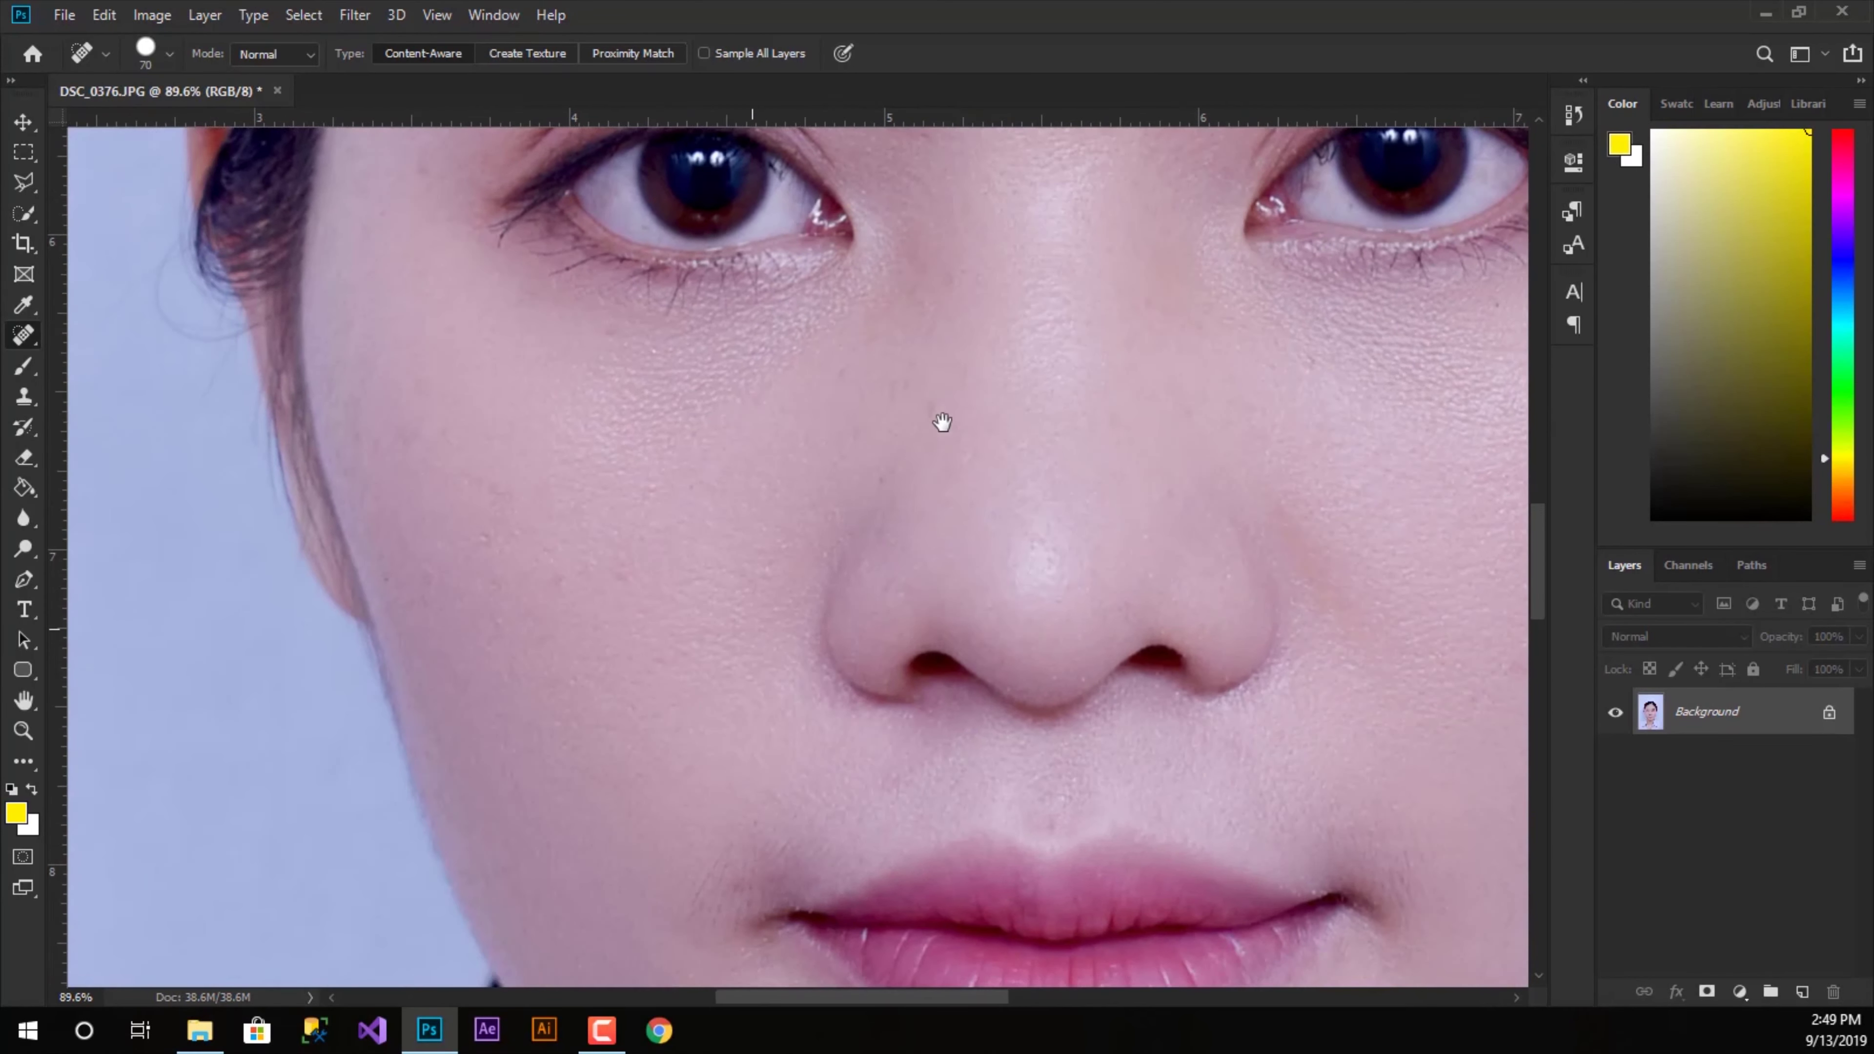
left_click_drag(456, 442, 498, 482)
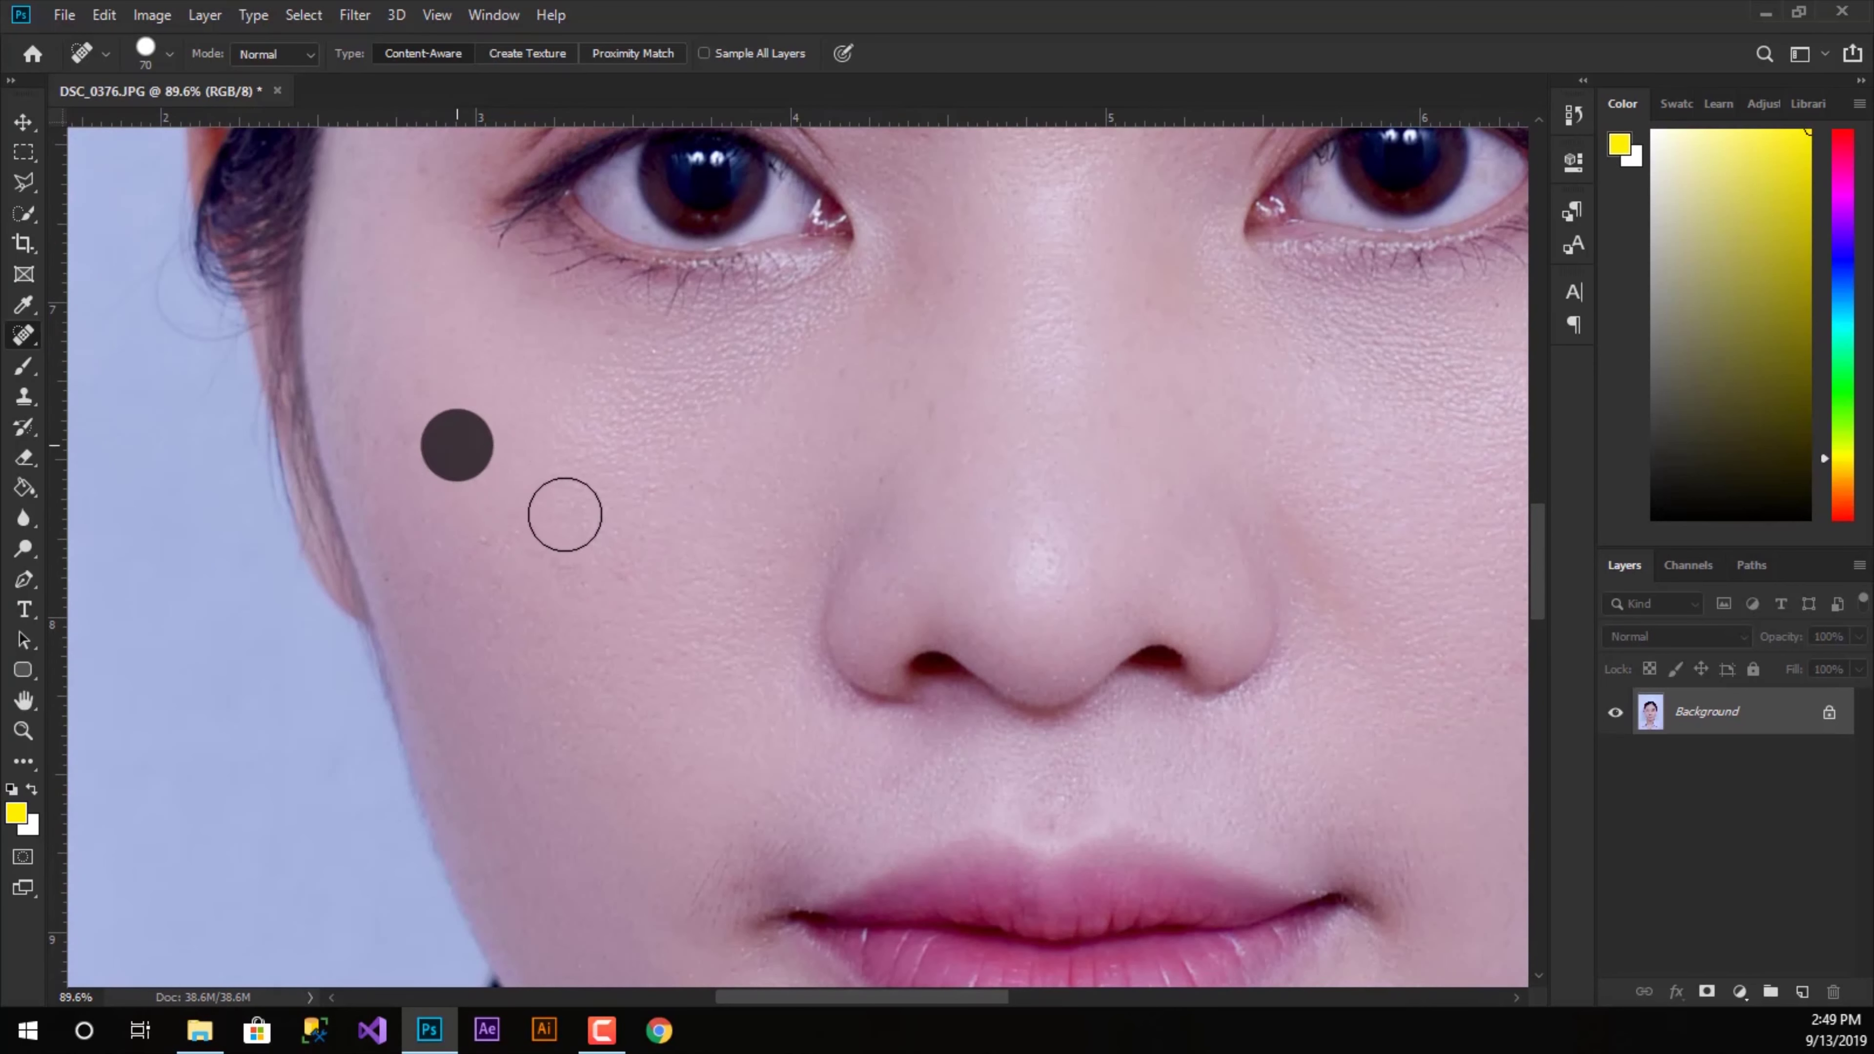
scroll(886, 643, "down", 2)
scroll(774, 590, "right", 5)
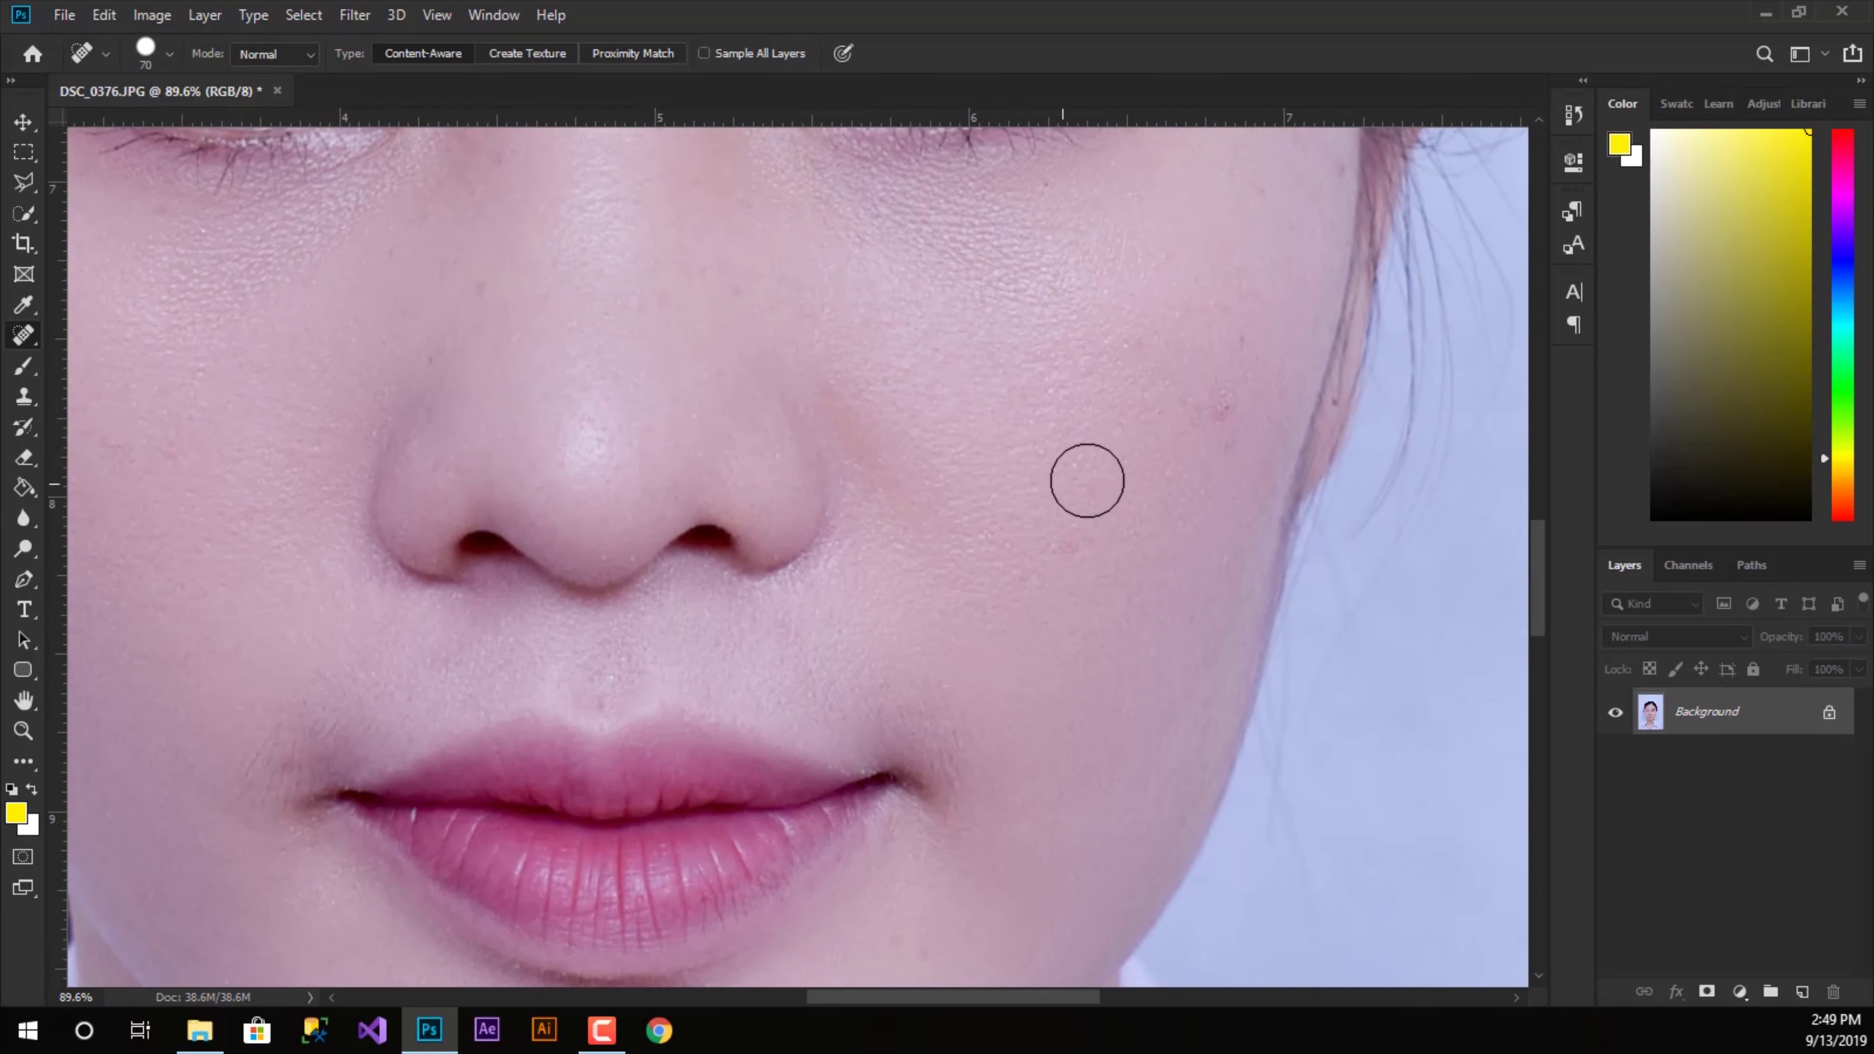
left_click(1230, 426)
left_click(1121, 352)
left_click(1076, 533)
- Heal the blemishes on the chin and beside the lip corner
mouse_move(657, 716)
left_mouse_down()
mouse_move(856, 585)
mouse_move(786, 437)
left_mouse_up()
left_click(877, 693)
left_click(797, 640)
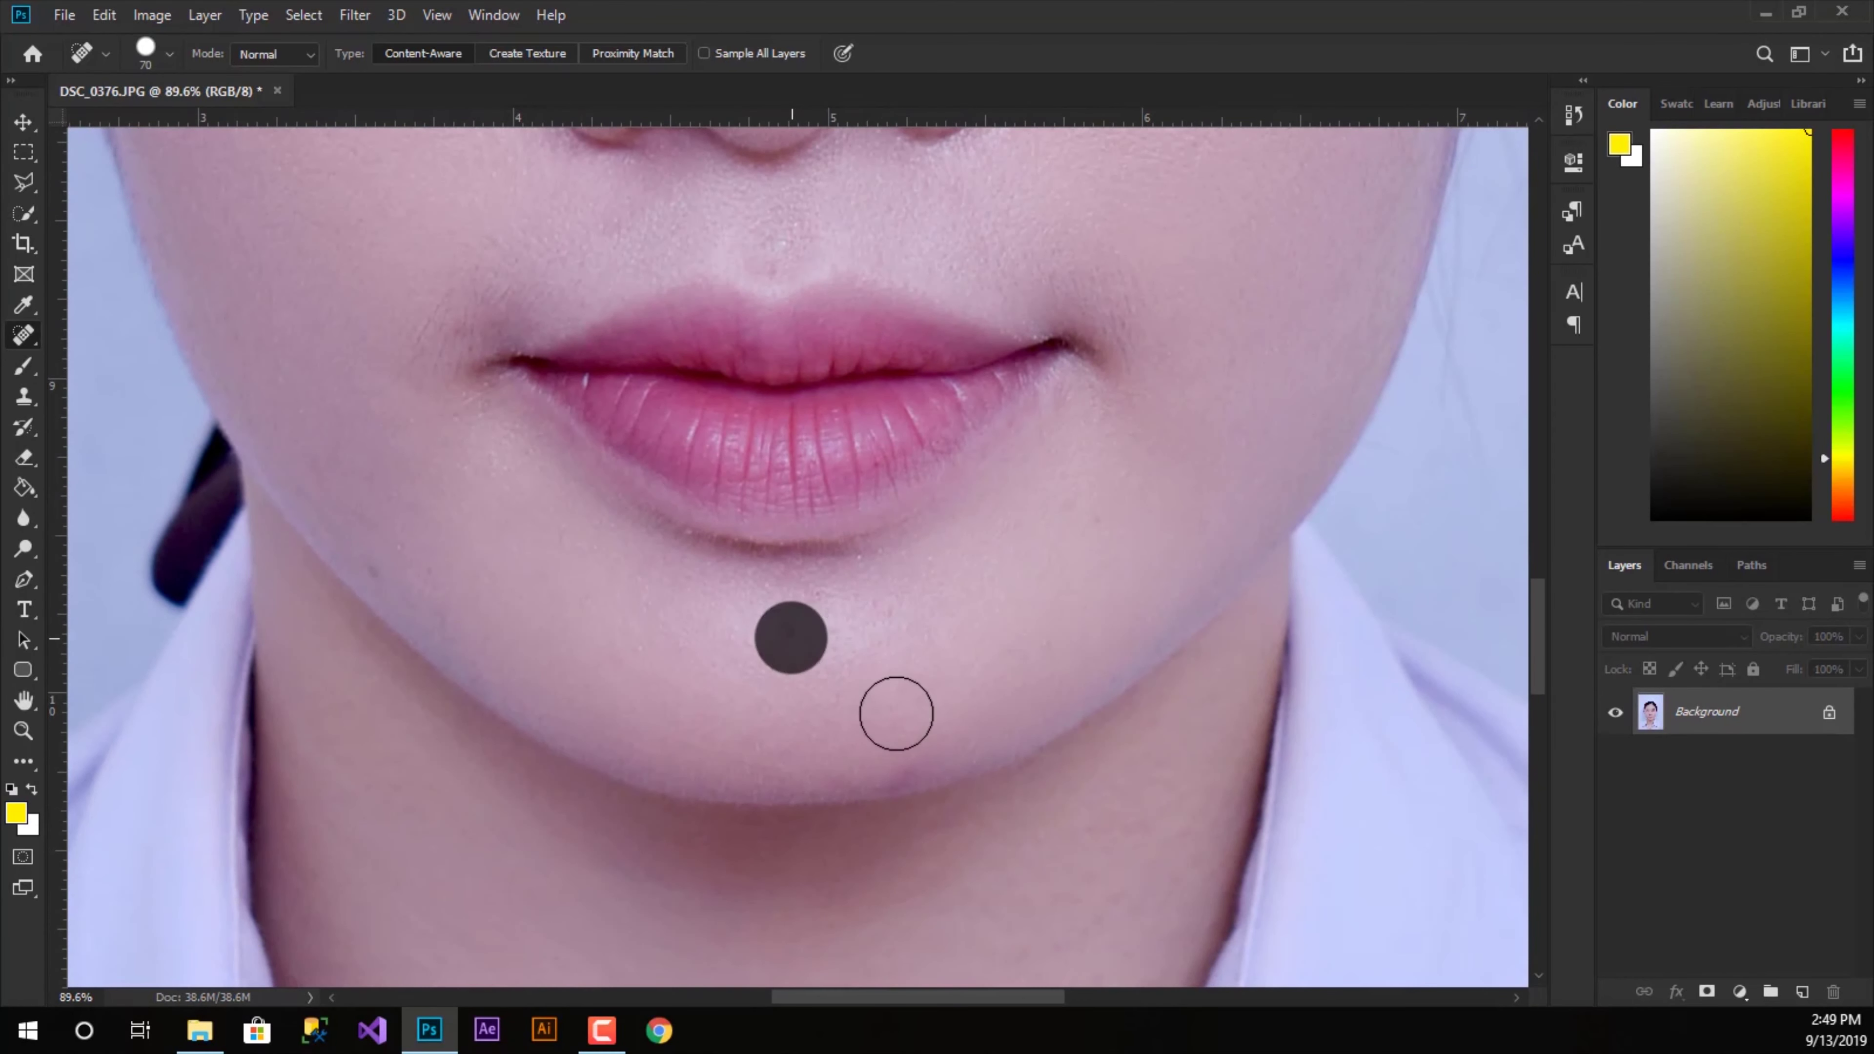
left_click(639, 648)
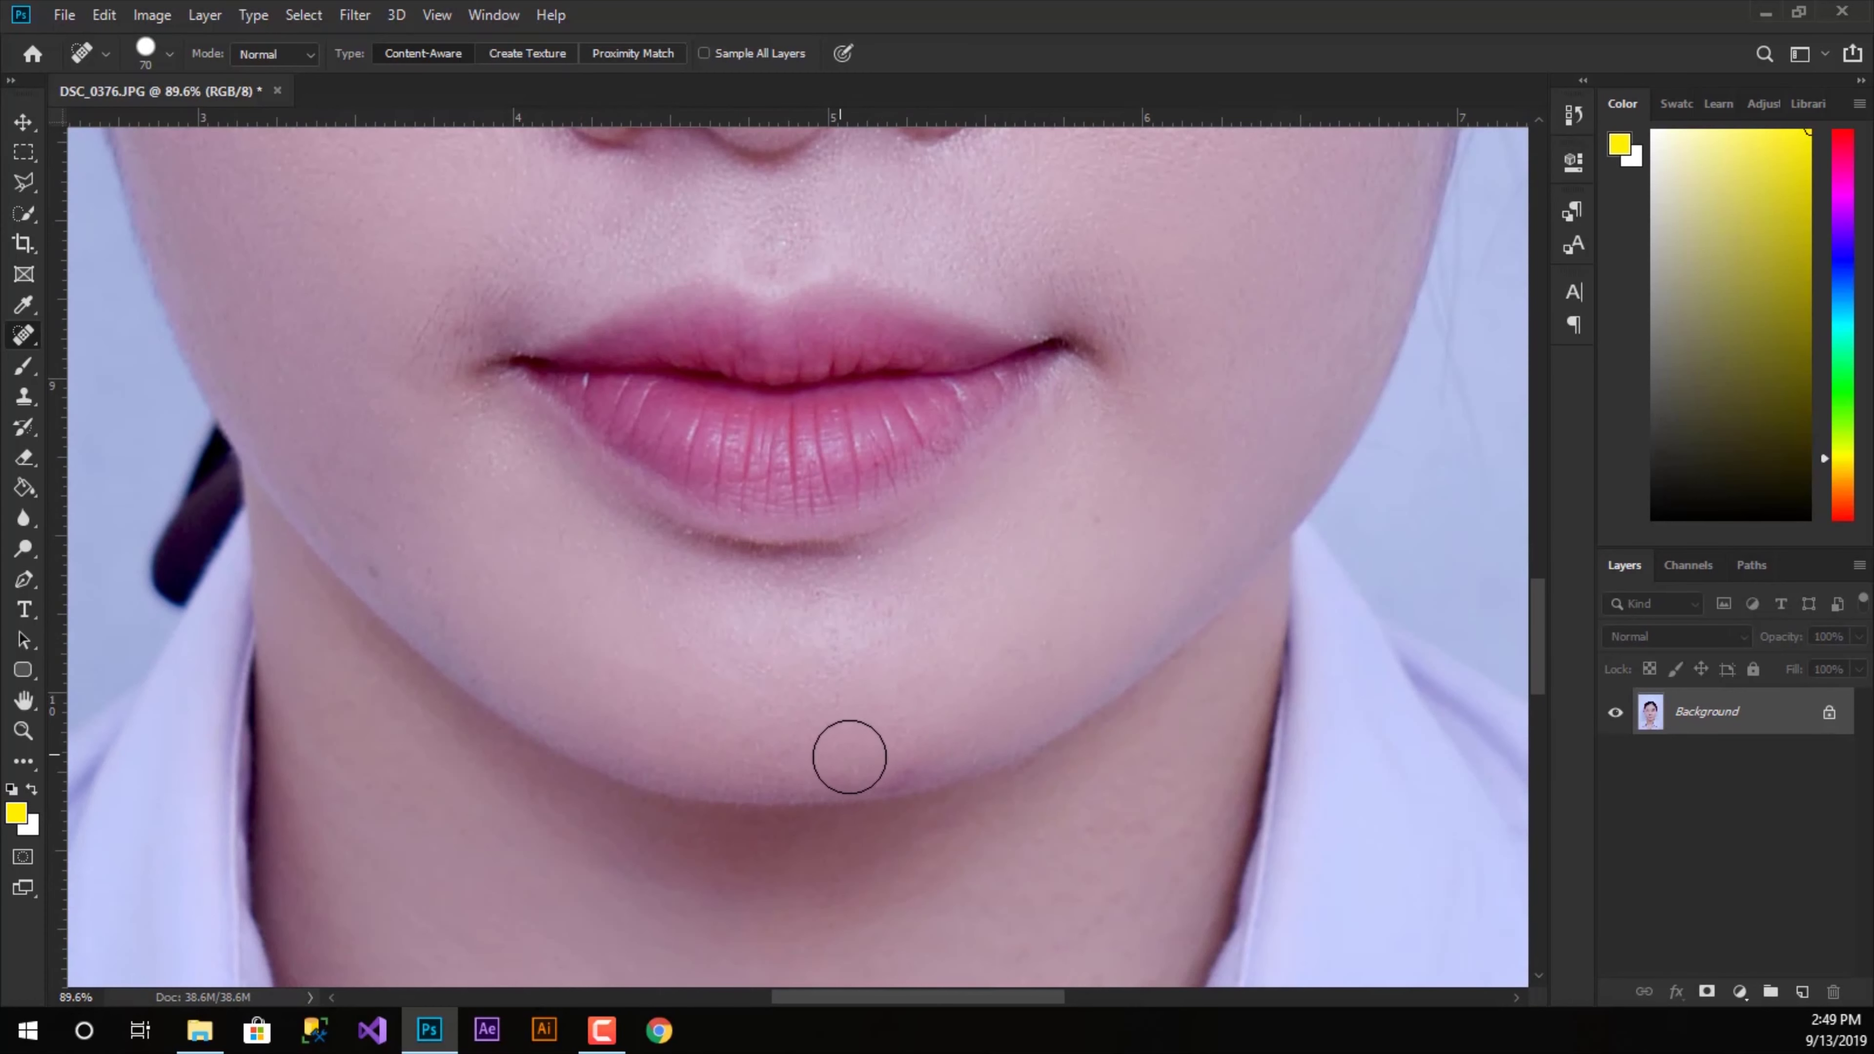
left_click(898, 771)
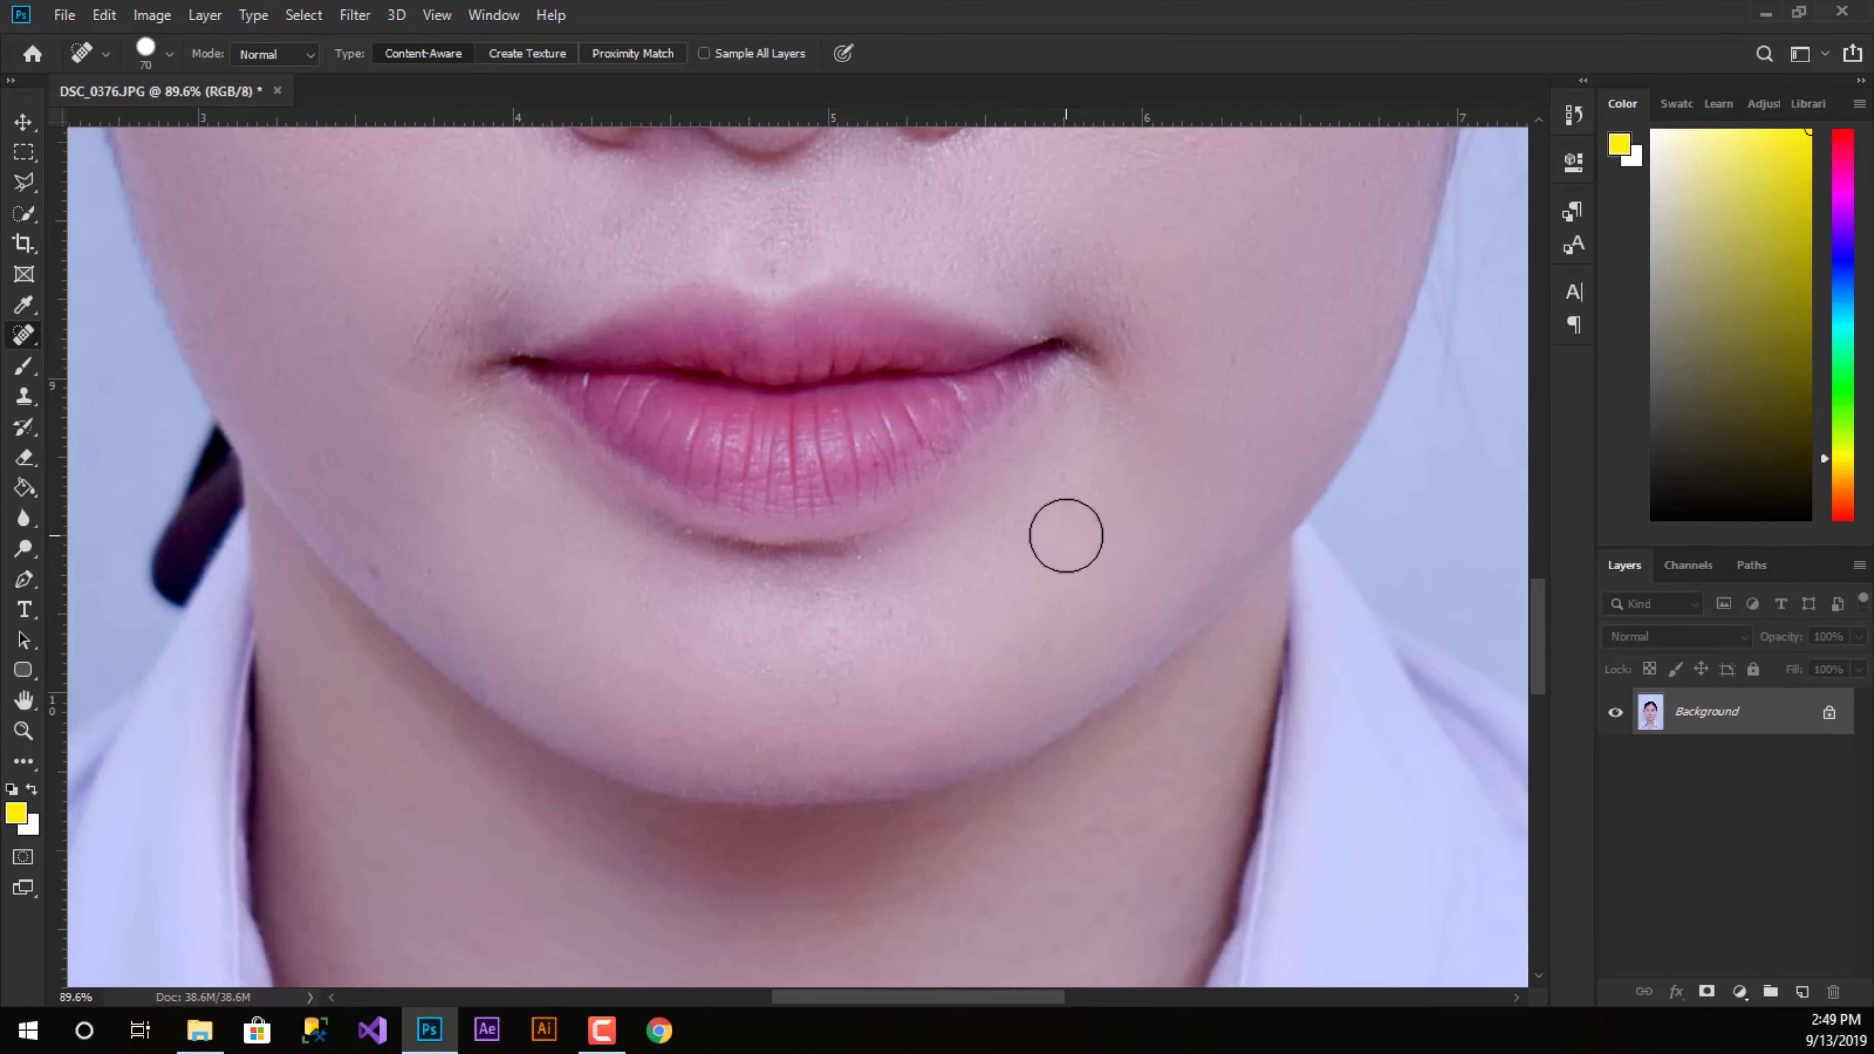
left_click(1100, 520)
left_click(1092, 531)
- Heal the remaining spots higher on the right cheek and on the left cheek
left_click_drag(1193, 338, 1070, 539)
left_click(1107, 405)
left_click(1141, 261)
left_click_drag(703, 448, 929, 562)
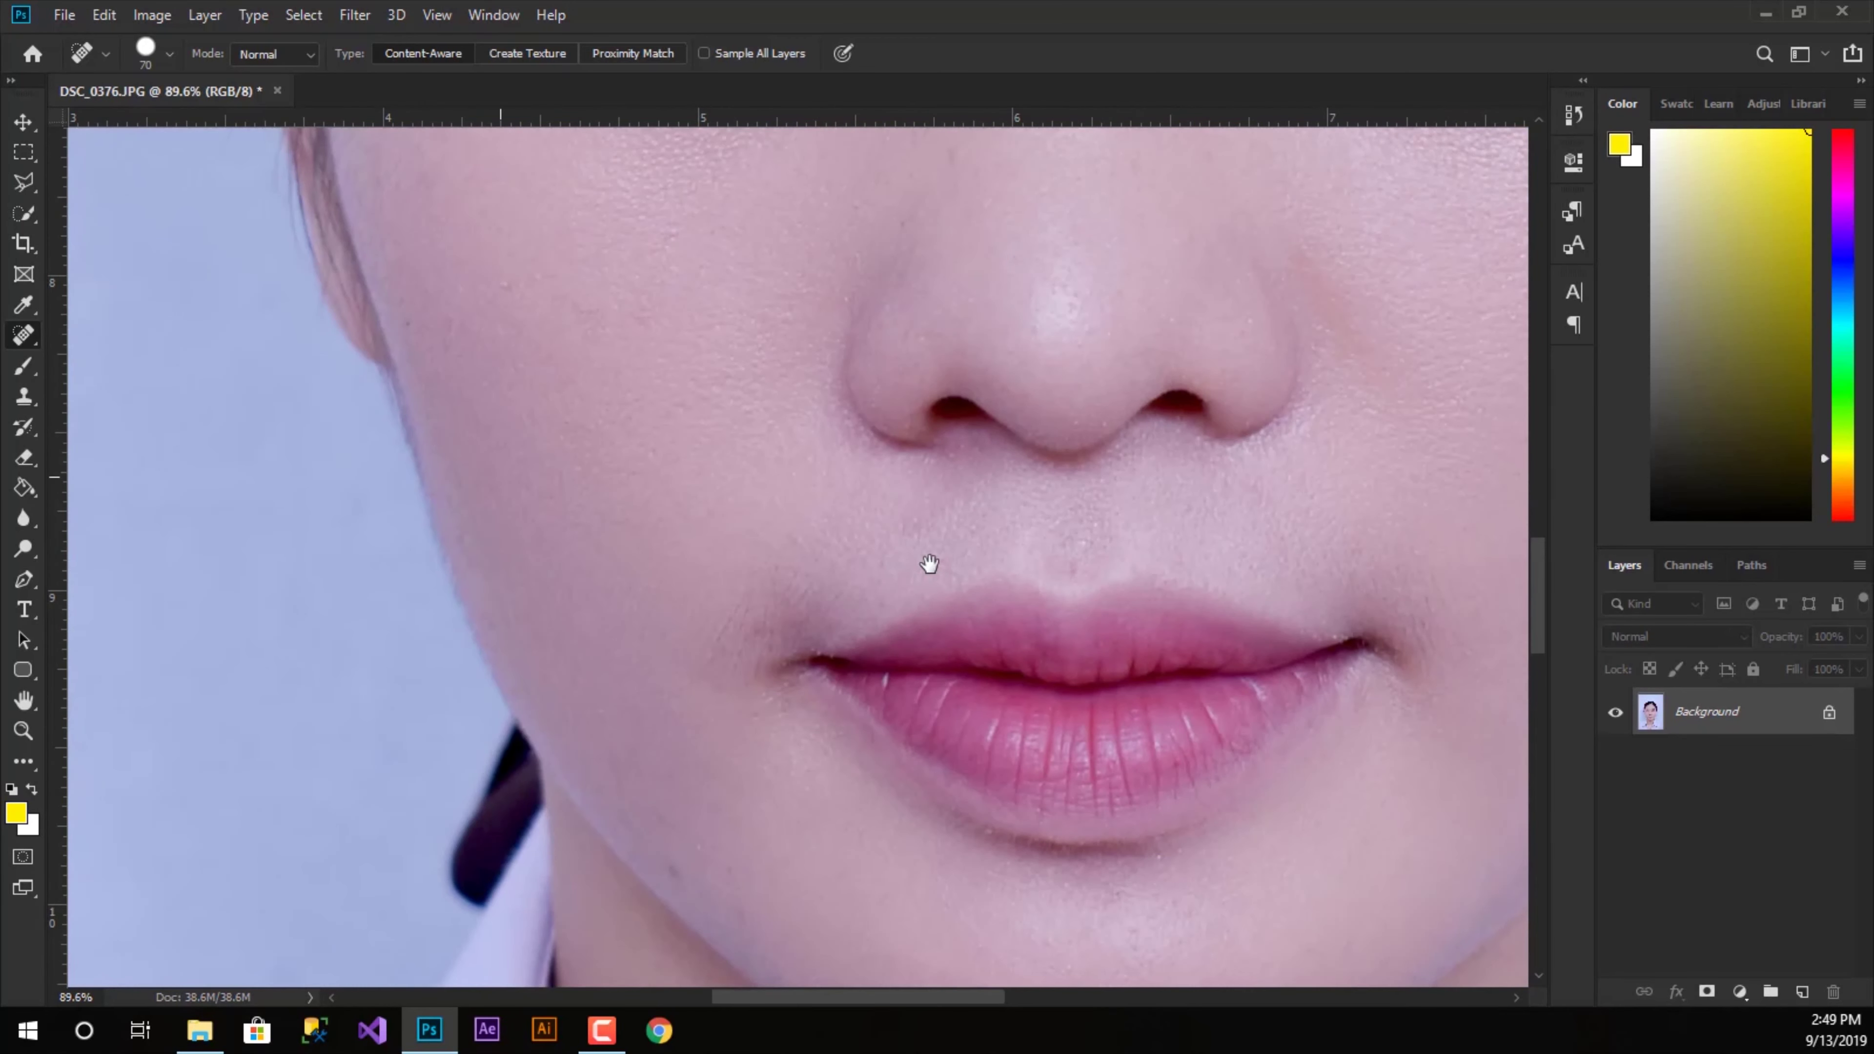
left_click_drag(630, 479, 720, 619)
left_click(601, 426)
left_click(496, 302)
- Zoom out and recentre the whole healed portrait in the window
scroll(853, 422, "down", 4, "alt")
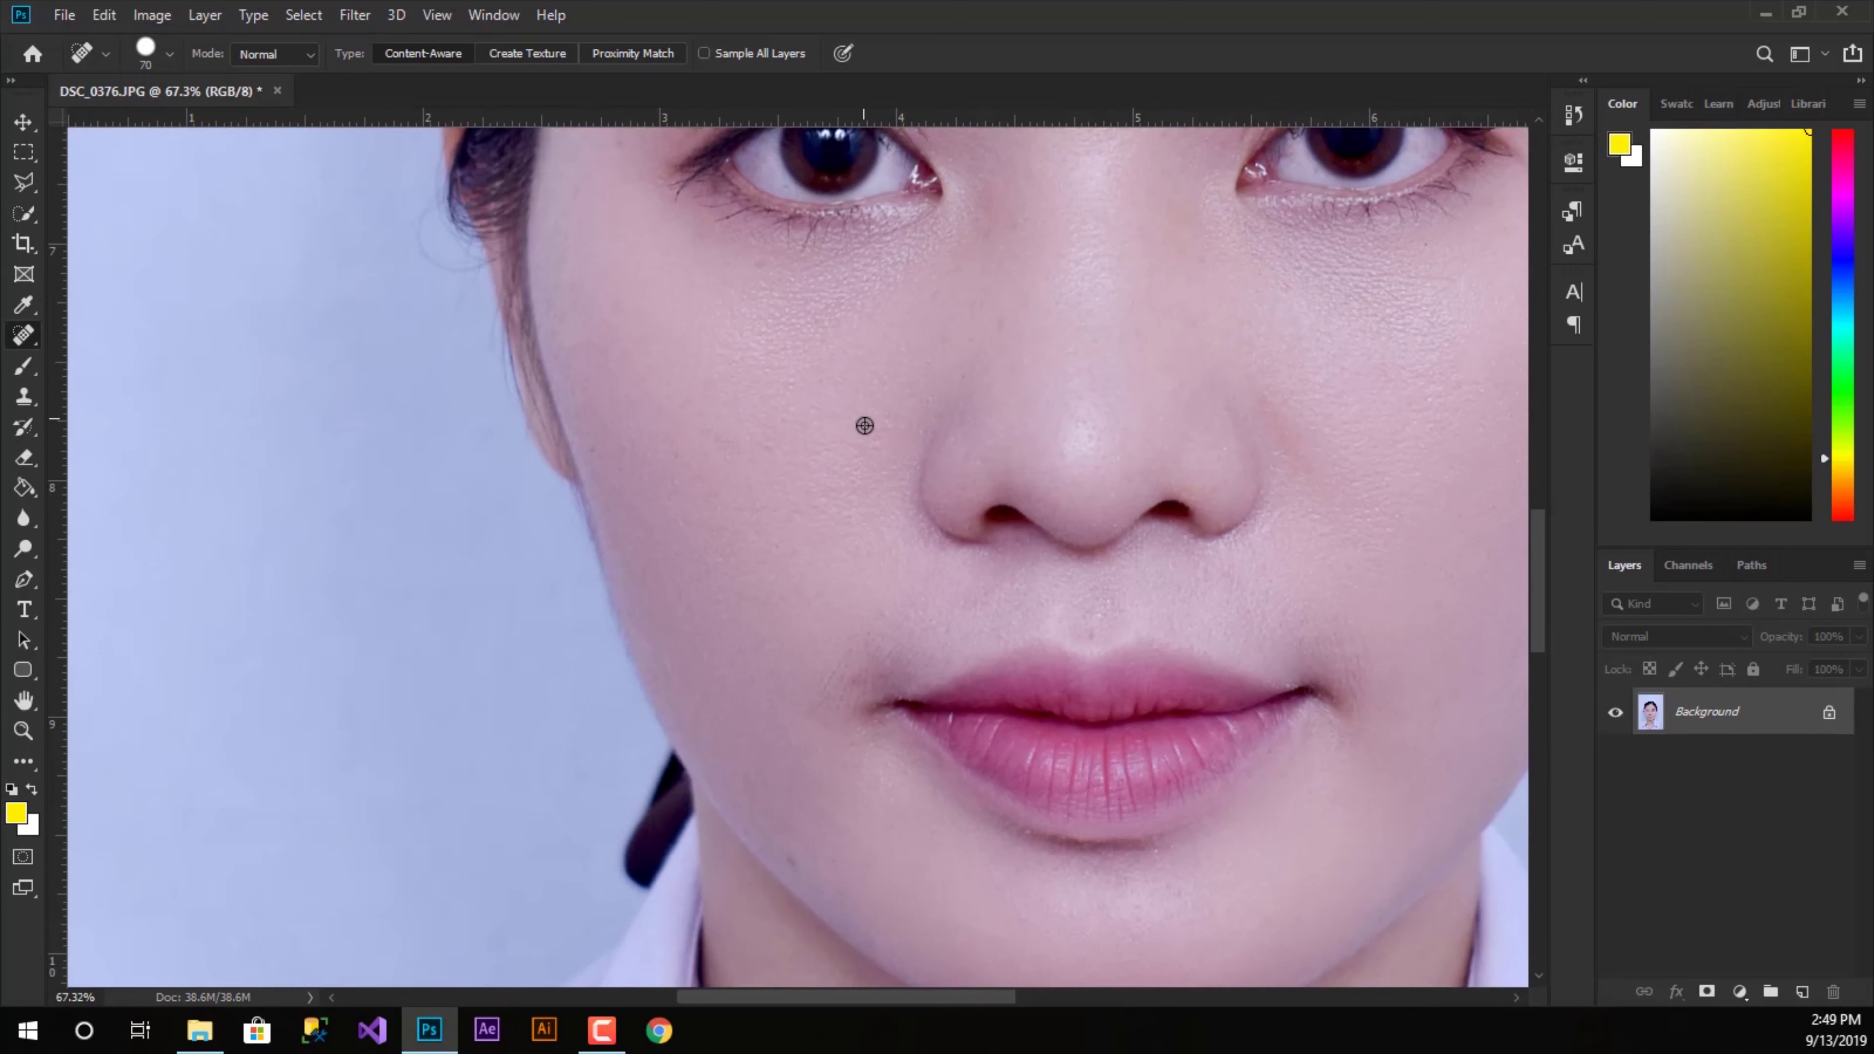
scroll(863, 419, "down", 1, "alt")
scroll(858, 435, "down", 2, "alt")
scroll(862, 431, "down", 1, "alt")
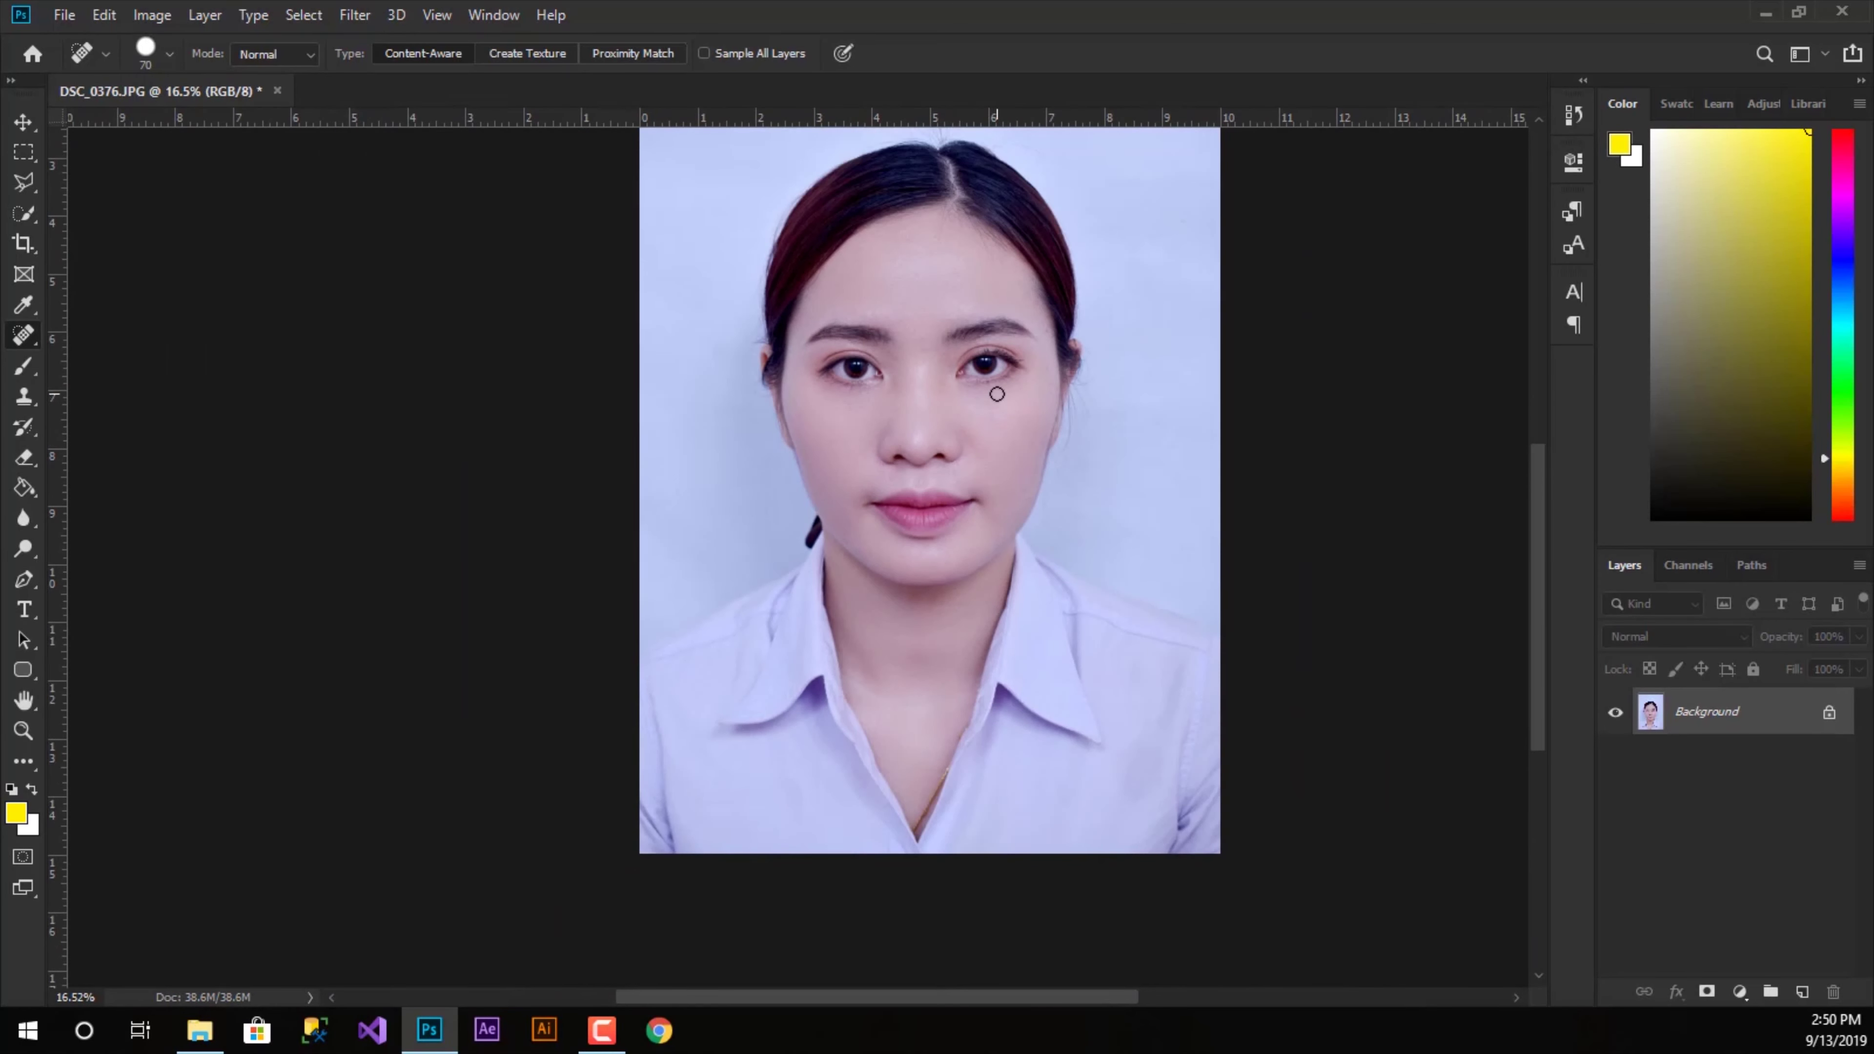
left_click_drag(1005, 419, 800, 543)
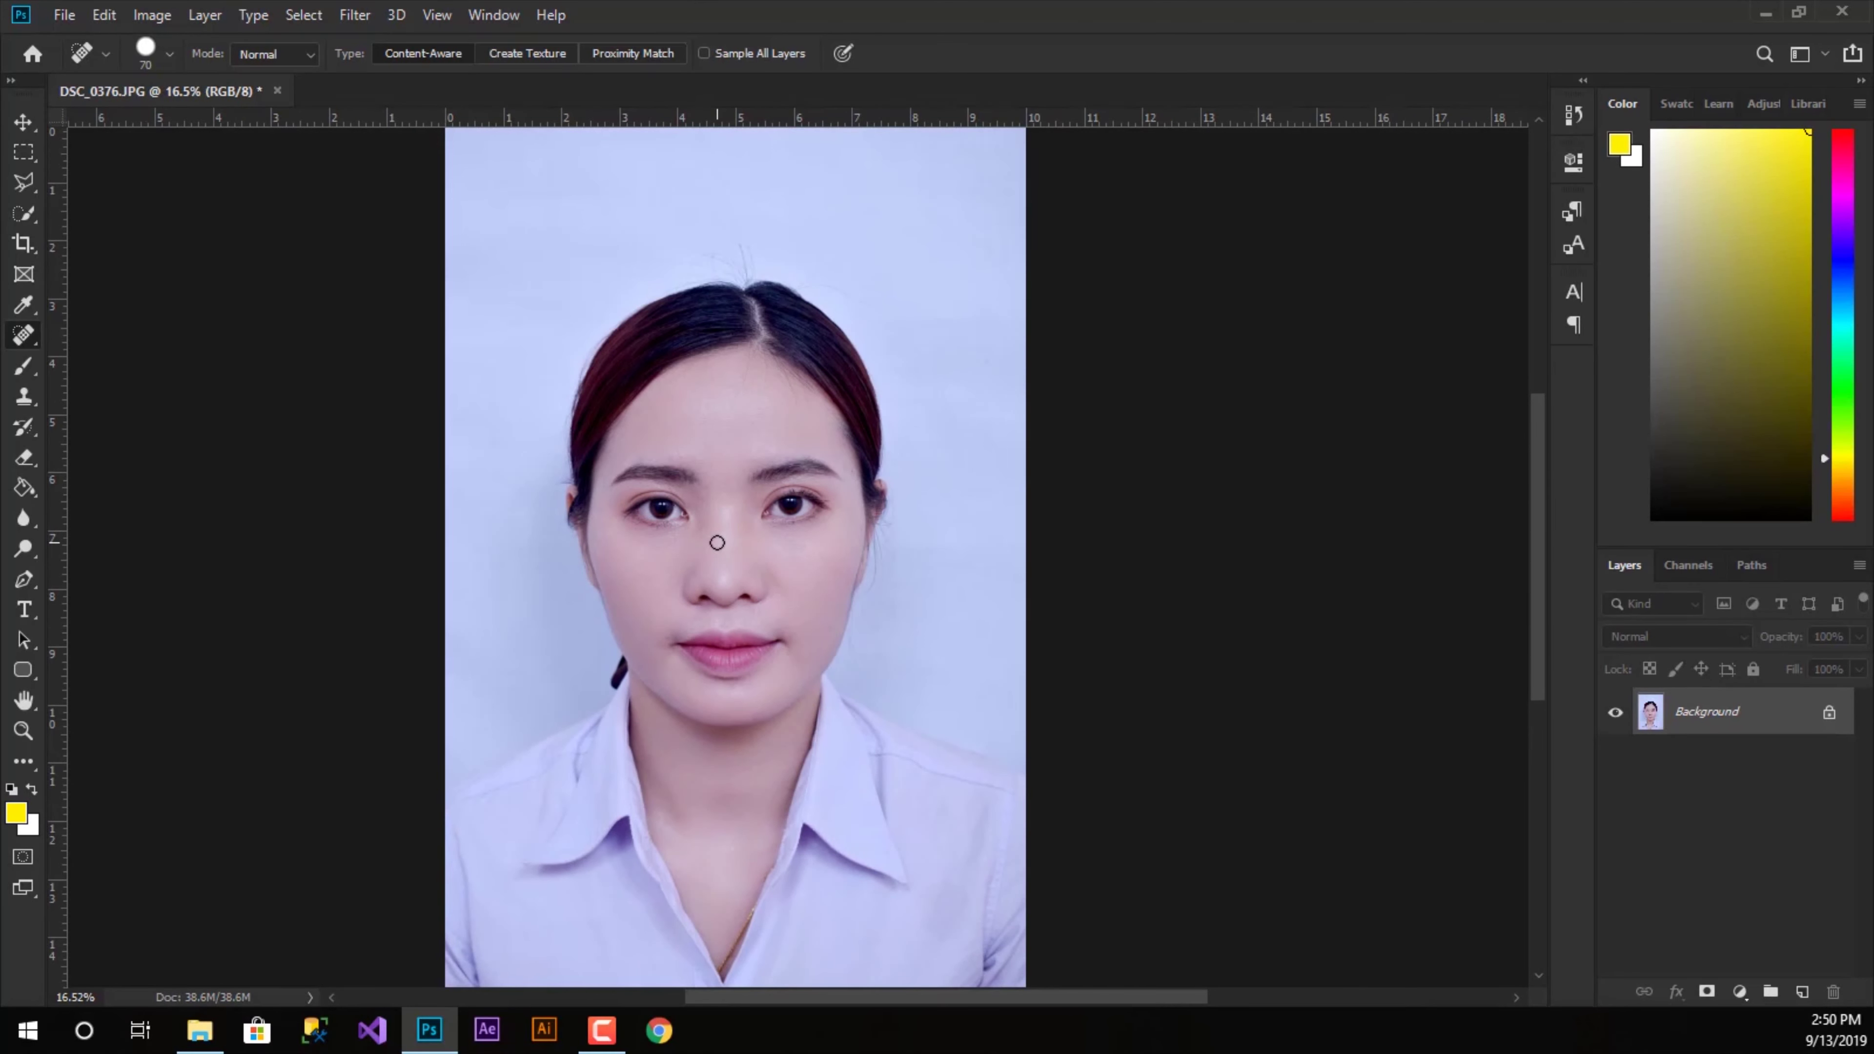
key("i")
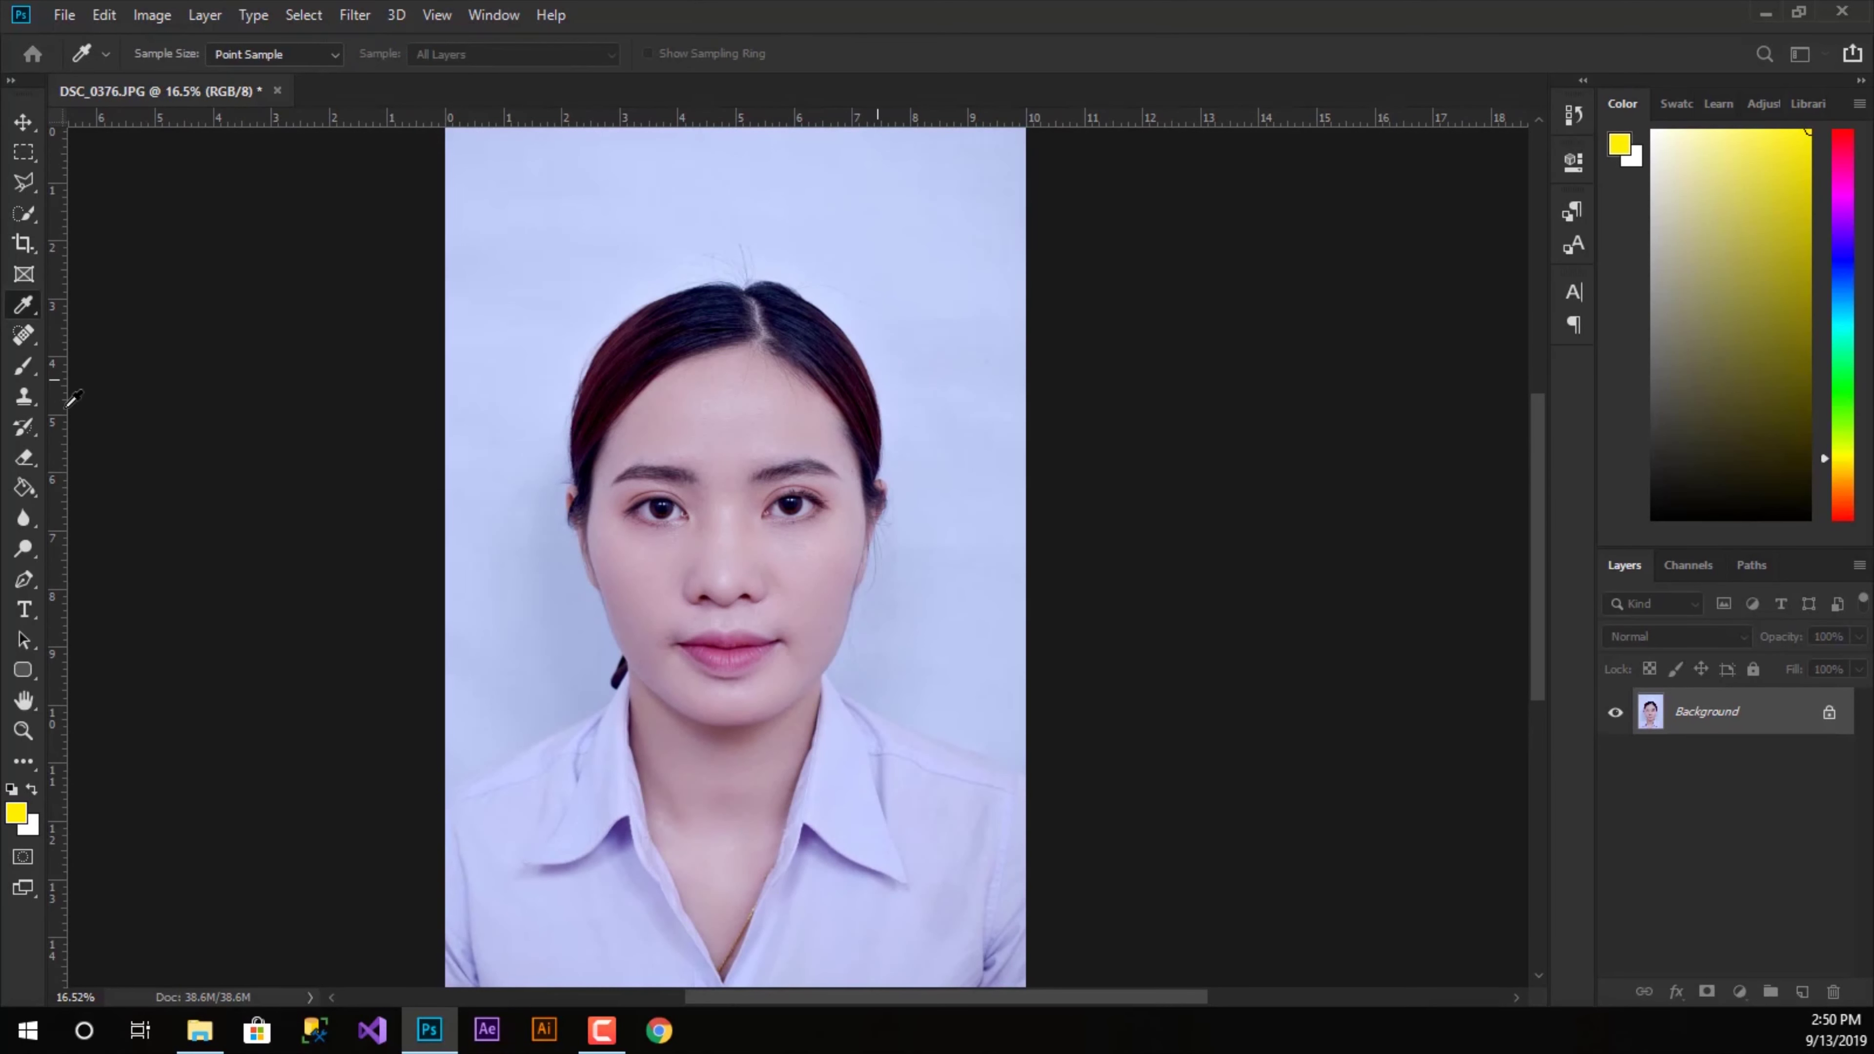
key("ctrl+l")
- Apply Levels with the white input lowered to 251 to brighten the highlights
left_click_drag(268, 232, 949, 225)
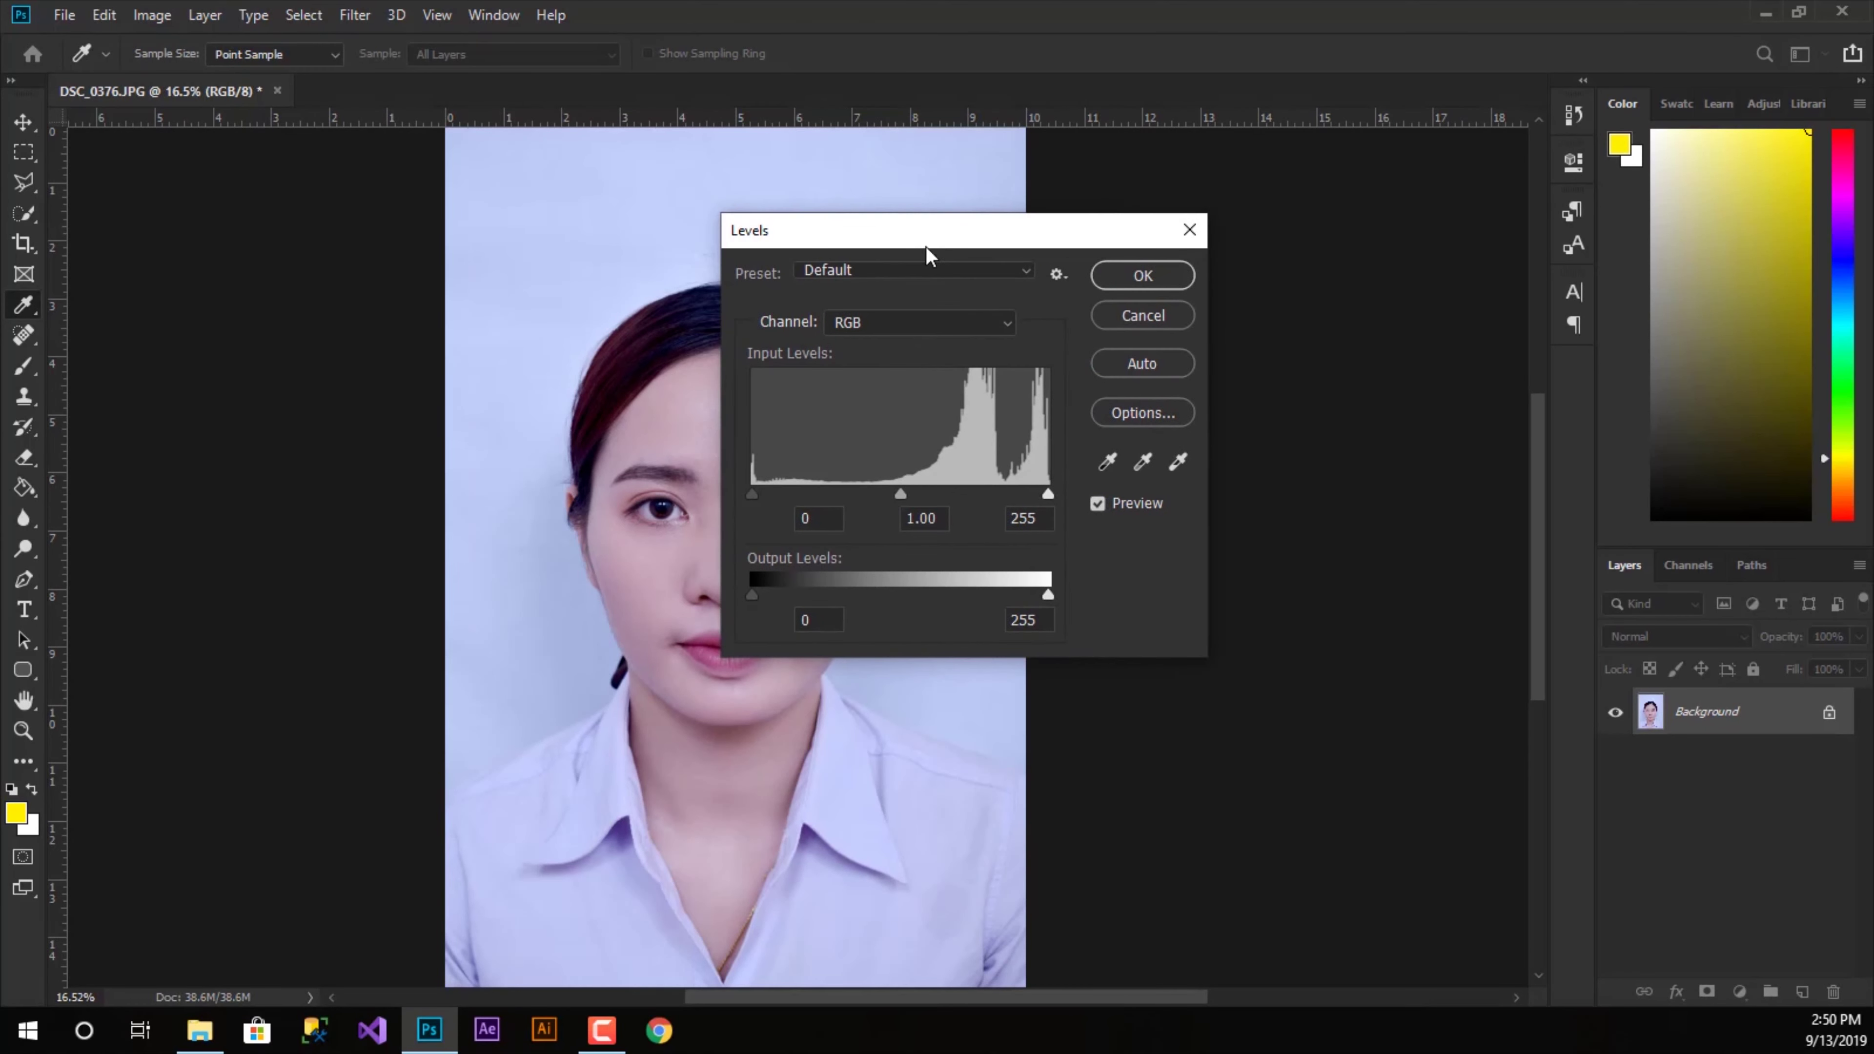
left_click_drag(768, 235, 1059, 215)
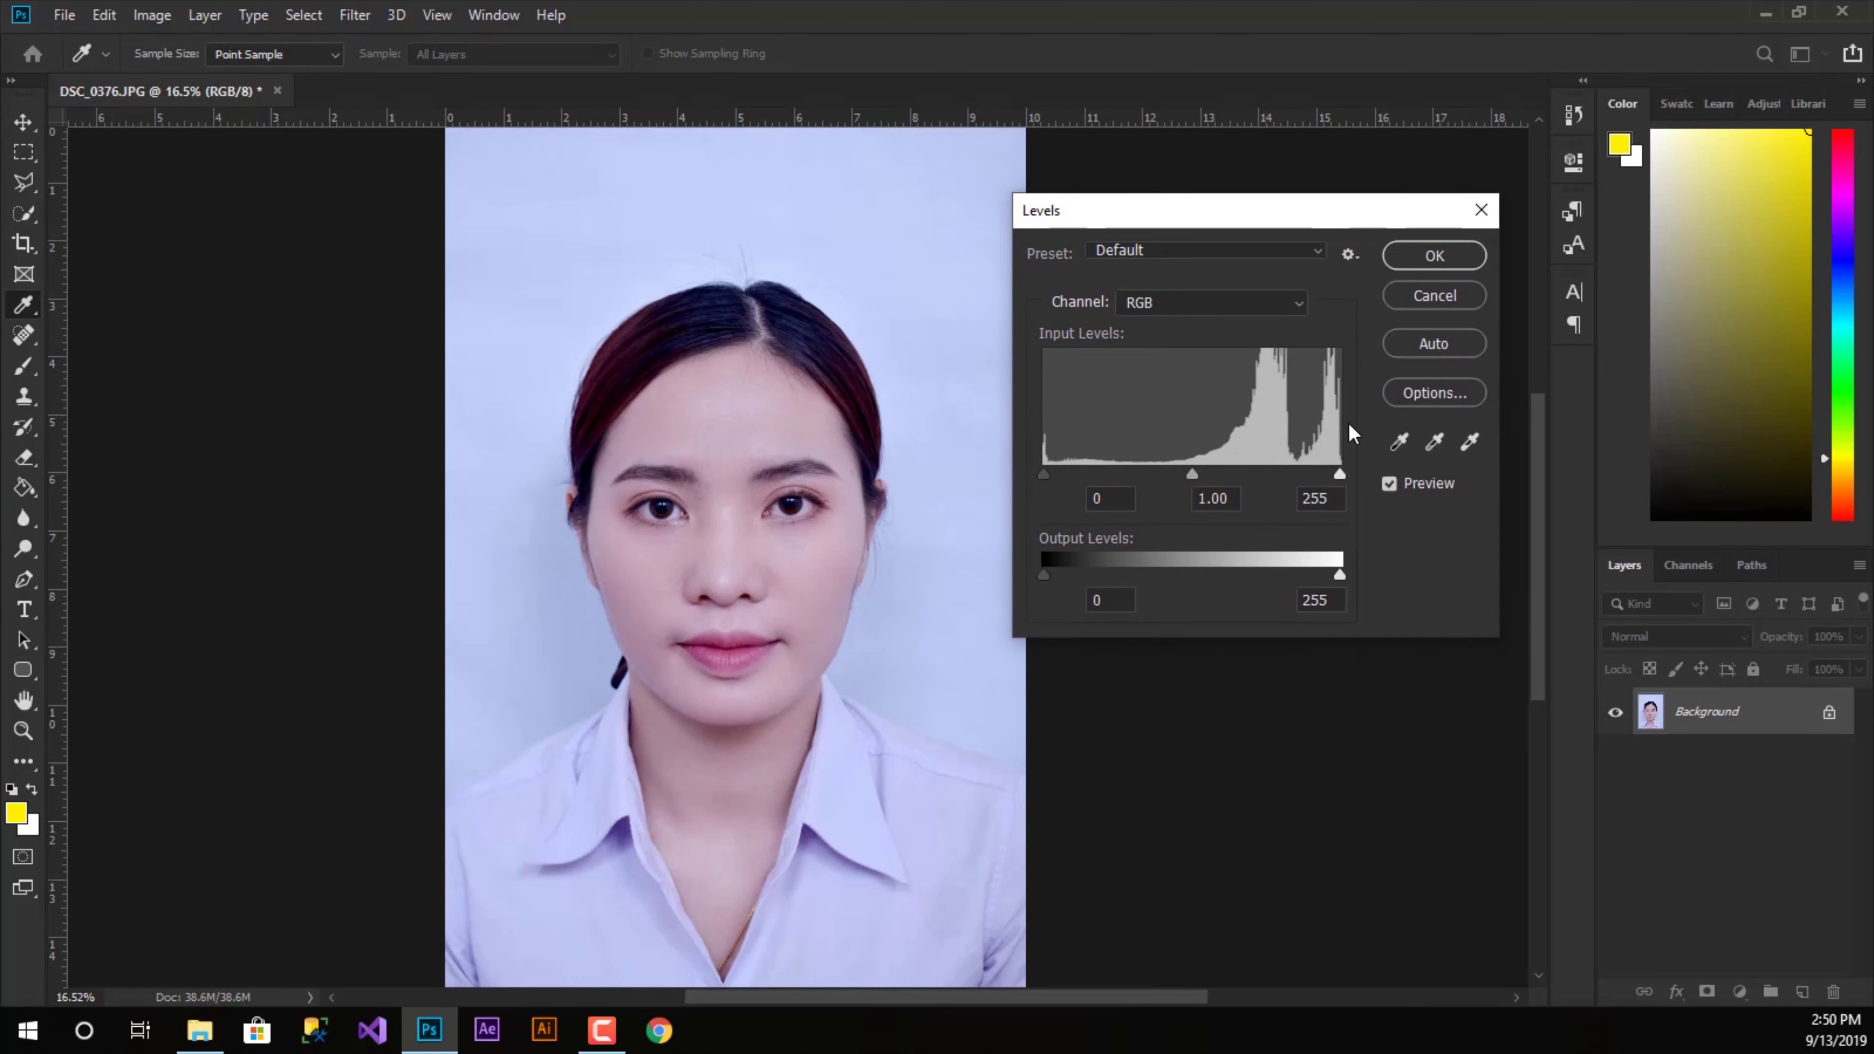
left_click_drag(1337, 477, 1337, 476)
left_click(1336, 475)
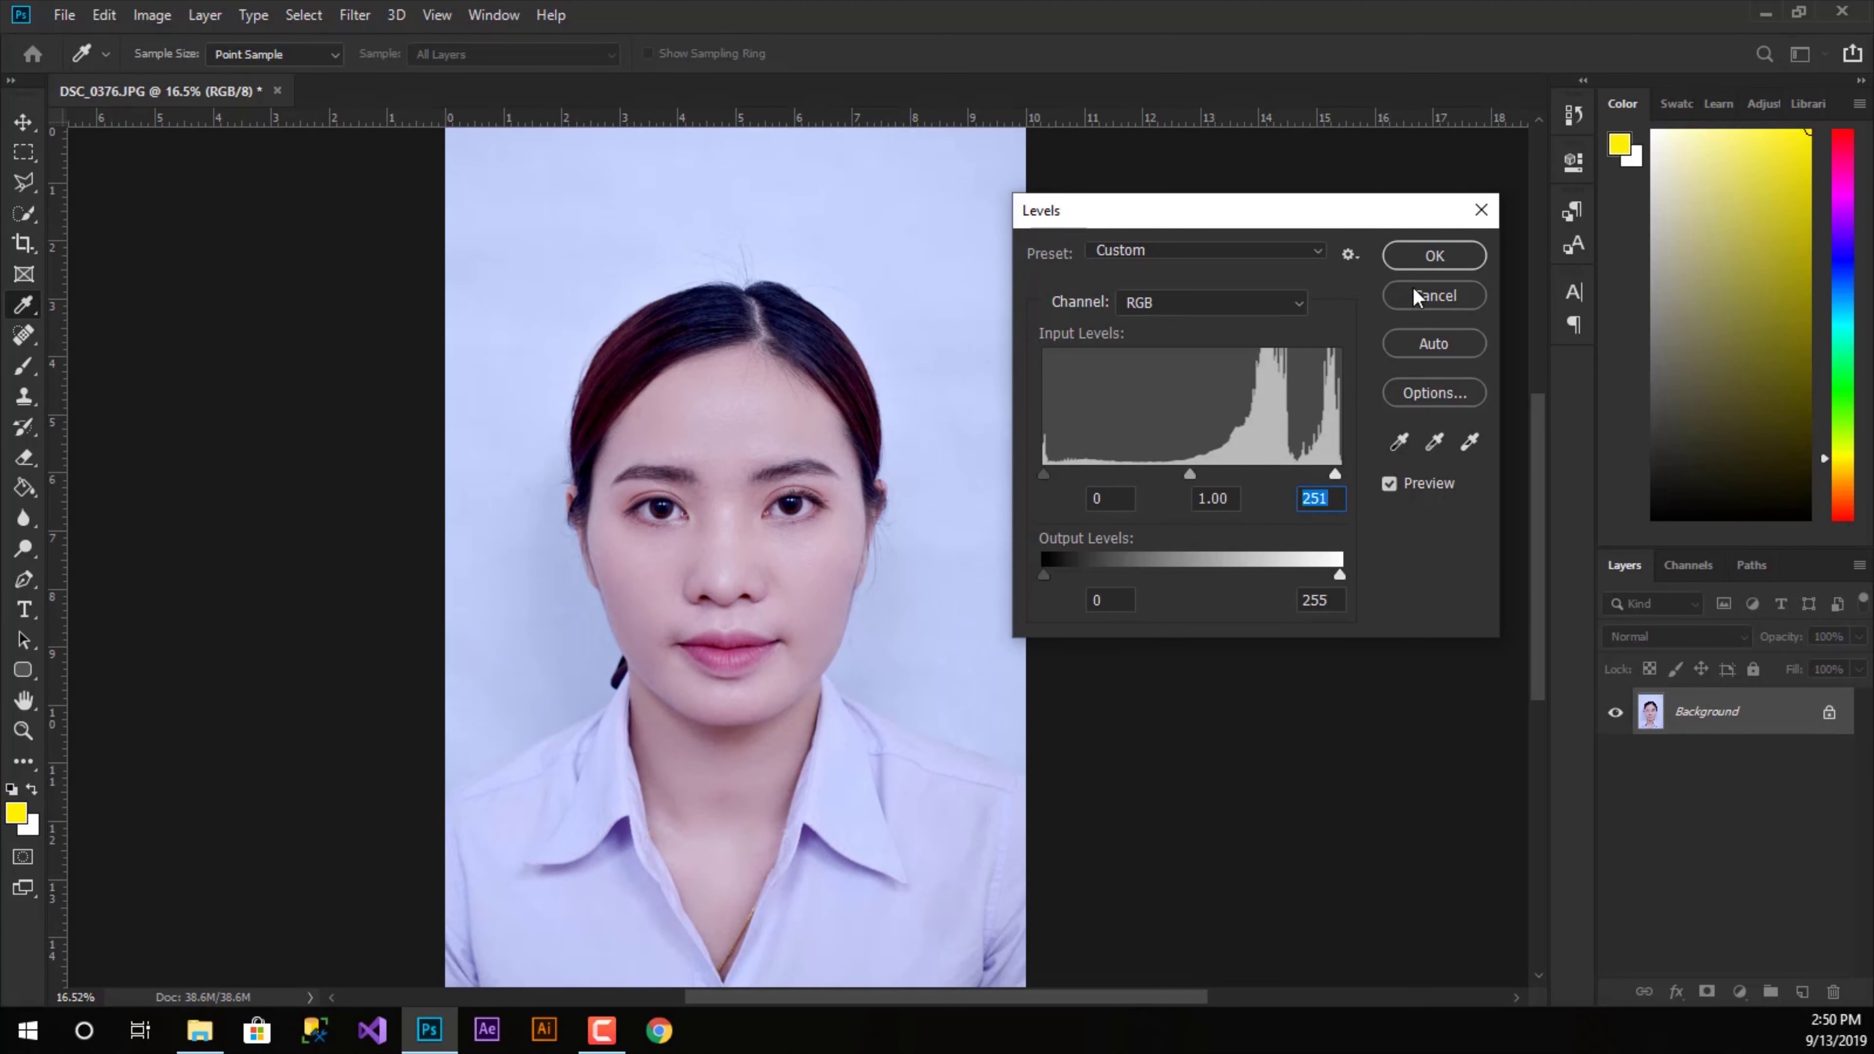
left_click(1395, 265)
key("j")
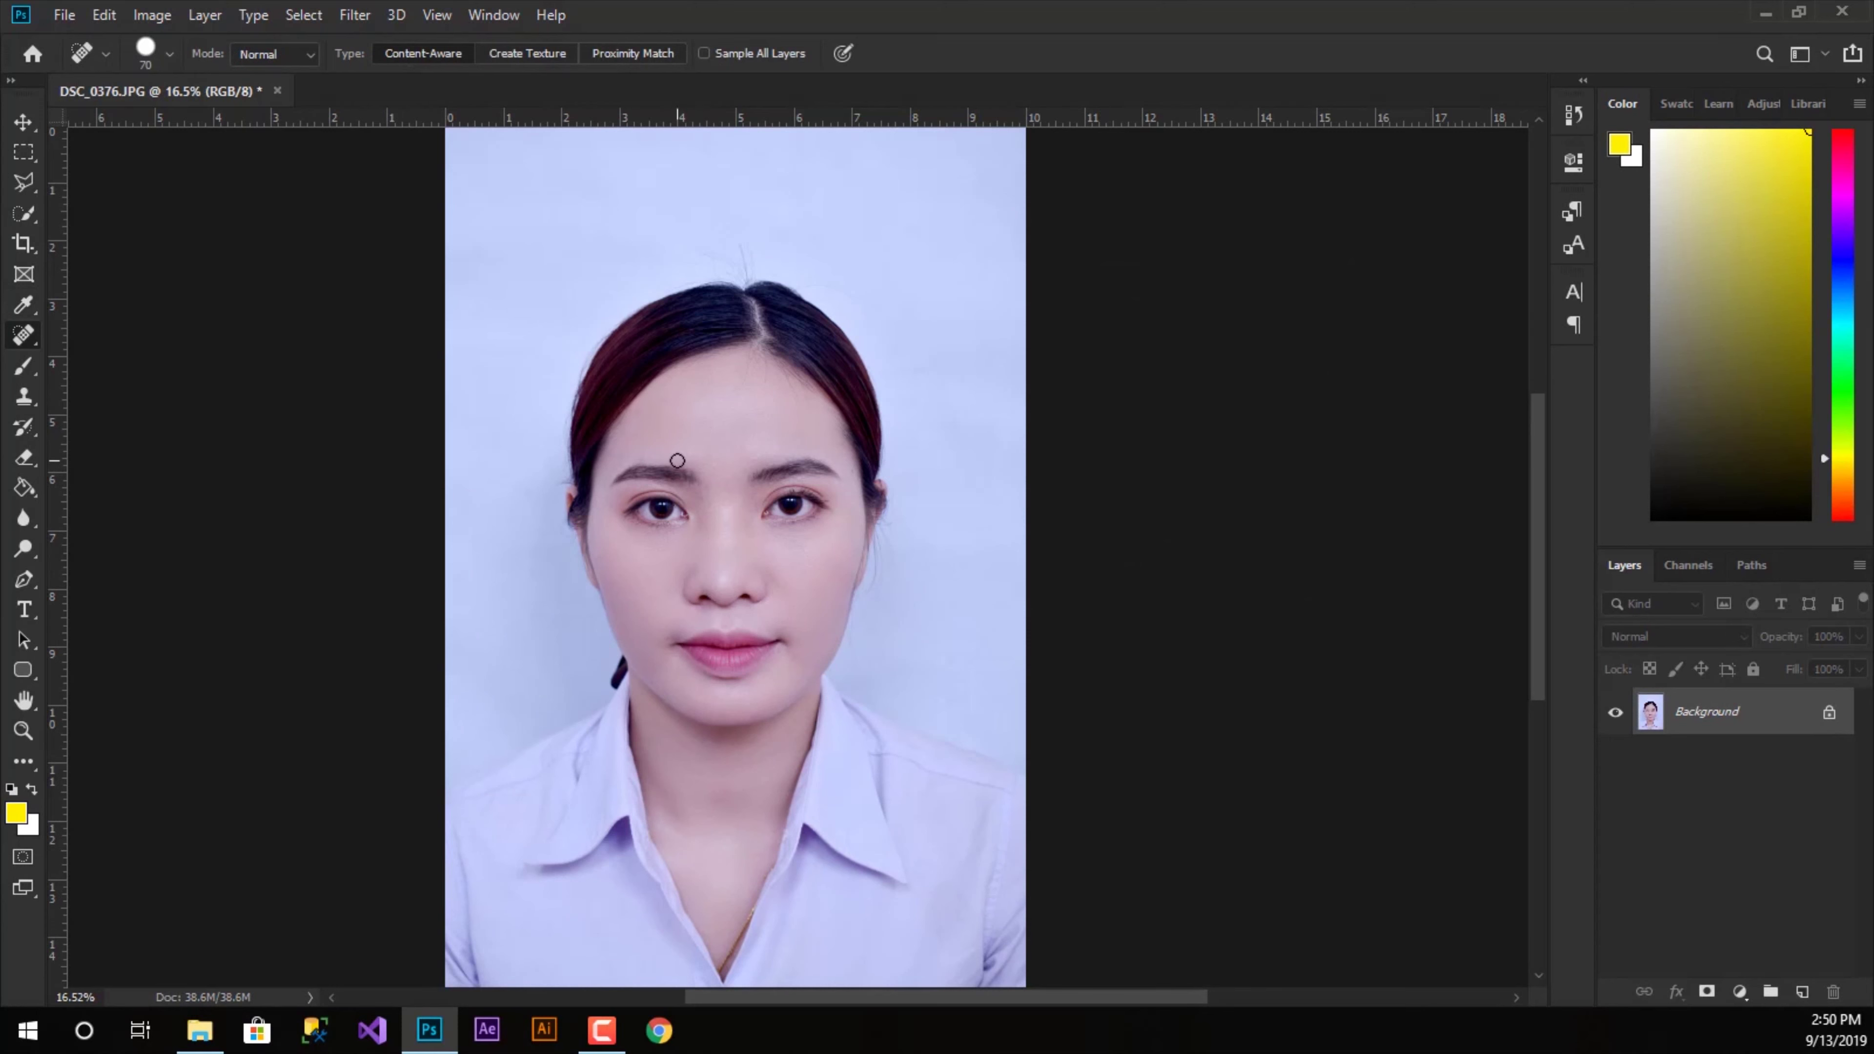
left_click(14, 157)
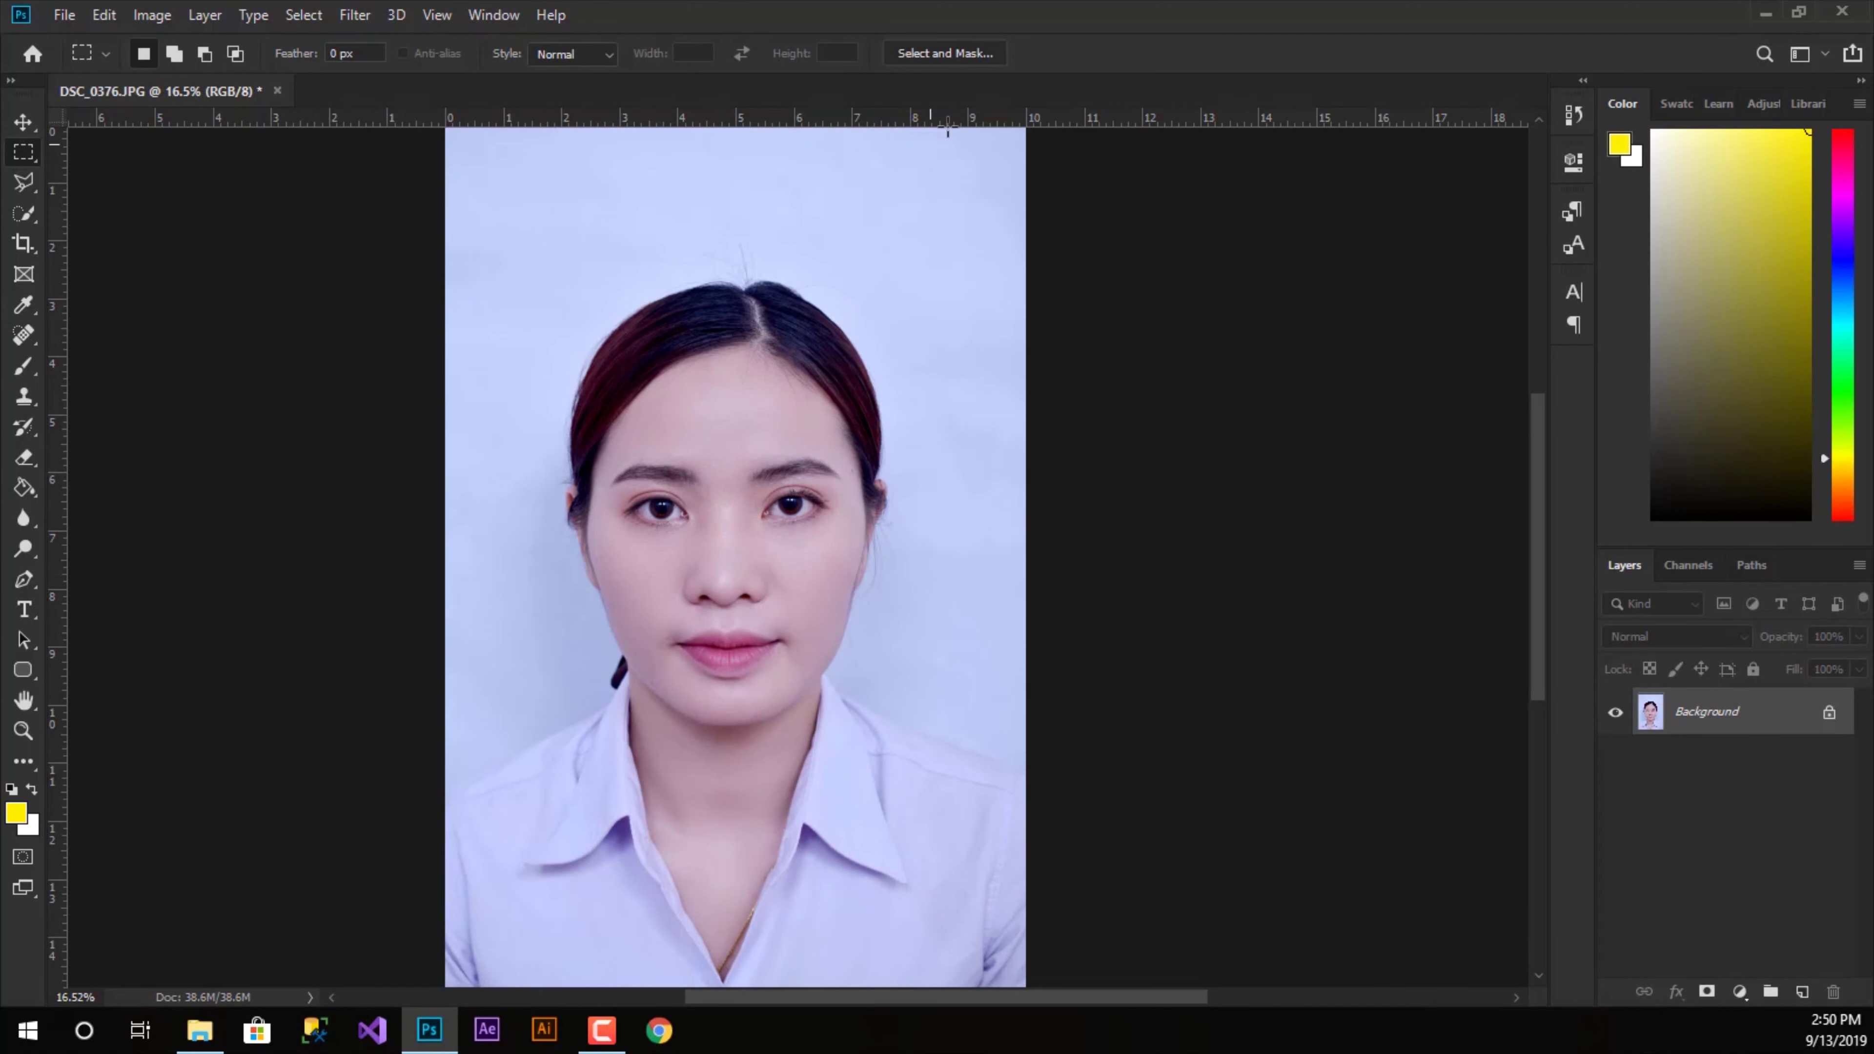
- In Select and Mask, view as a faint red Overlay and run Select Subject on the woman
left_click(936, 54)
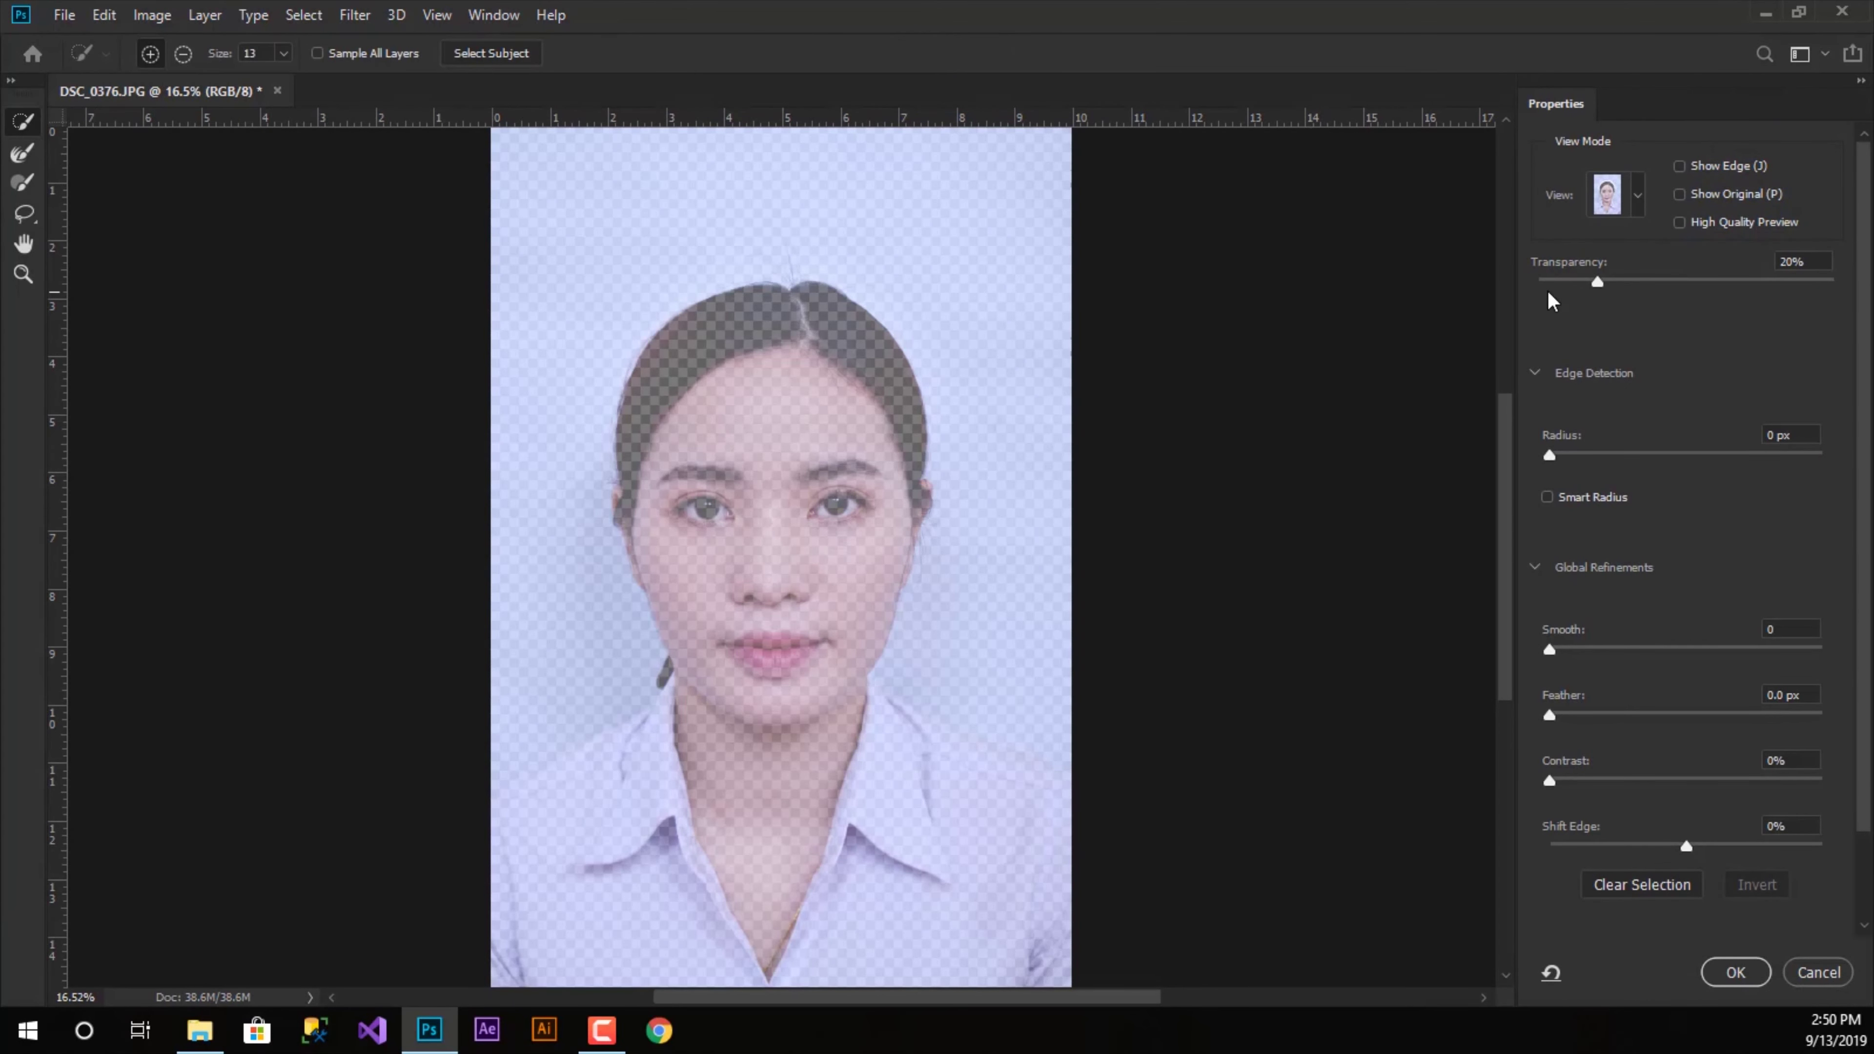
left_click(1636, 196)
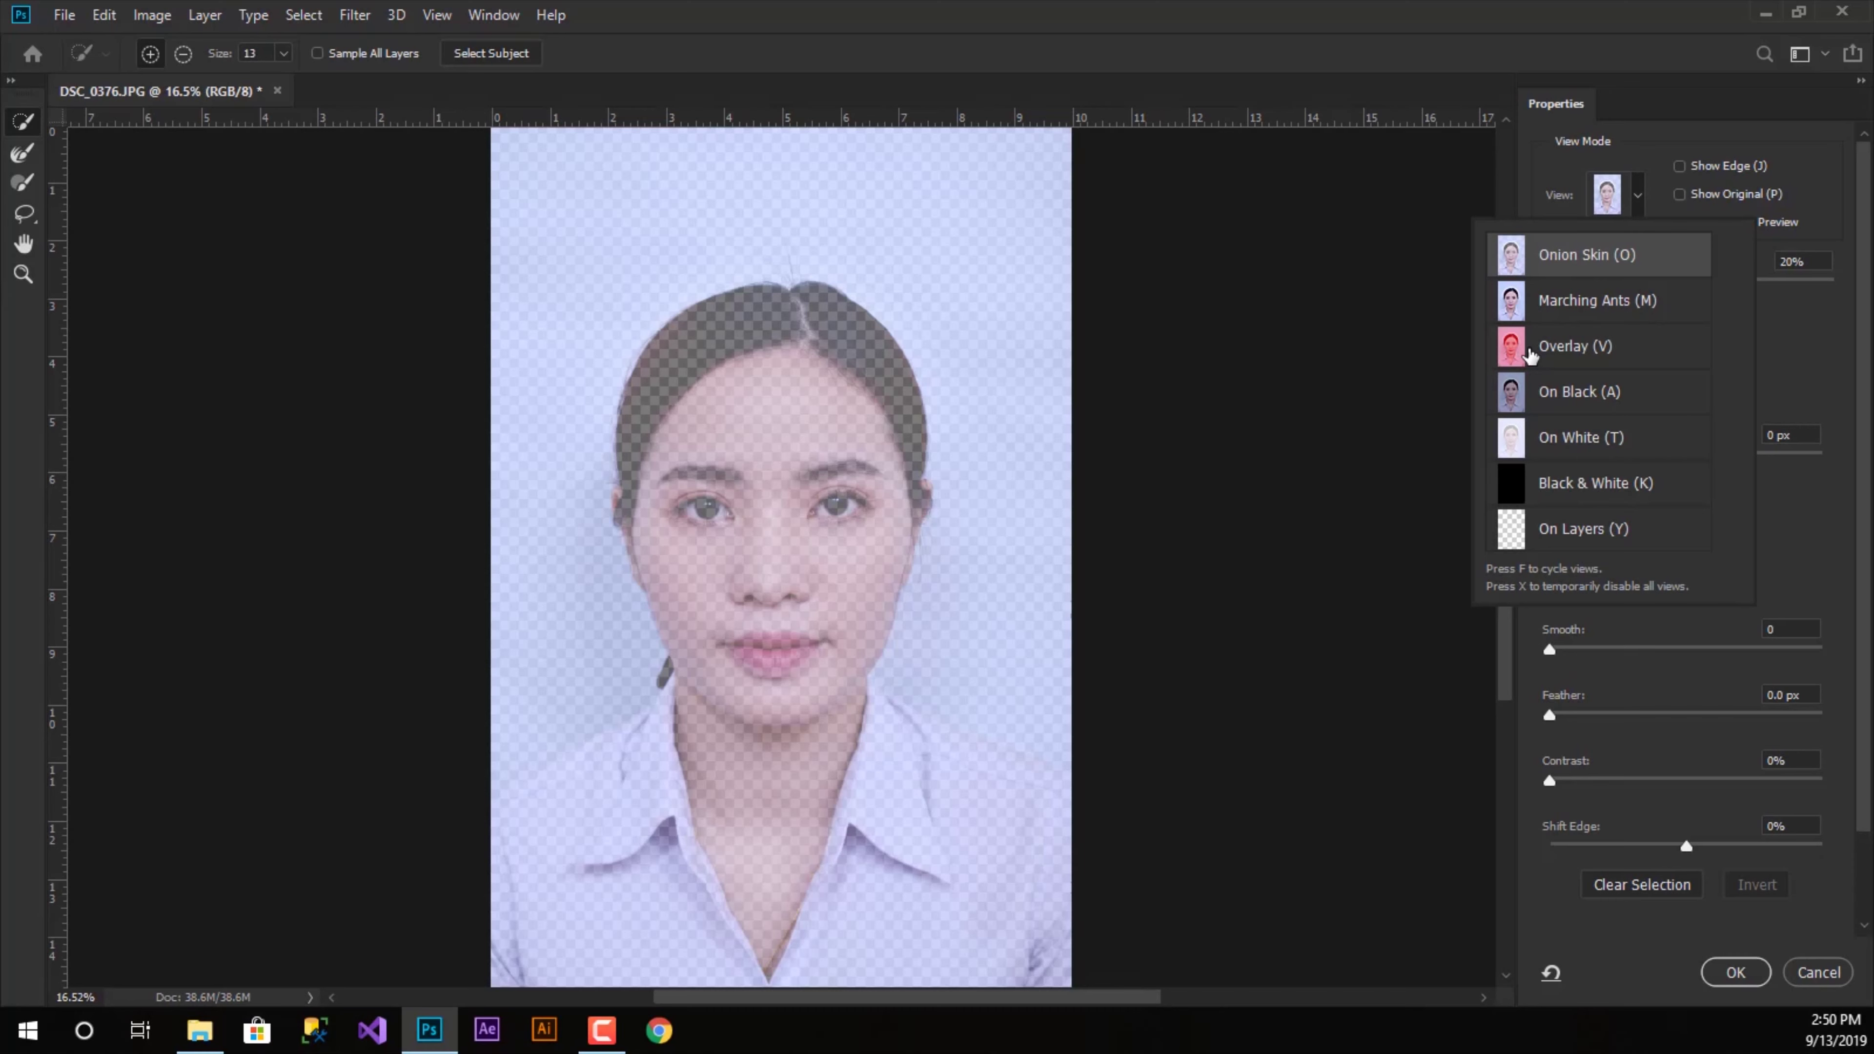
left_click(1530, 347)
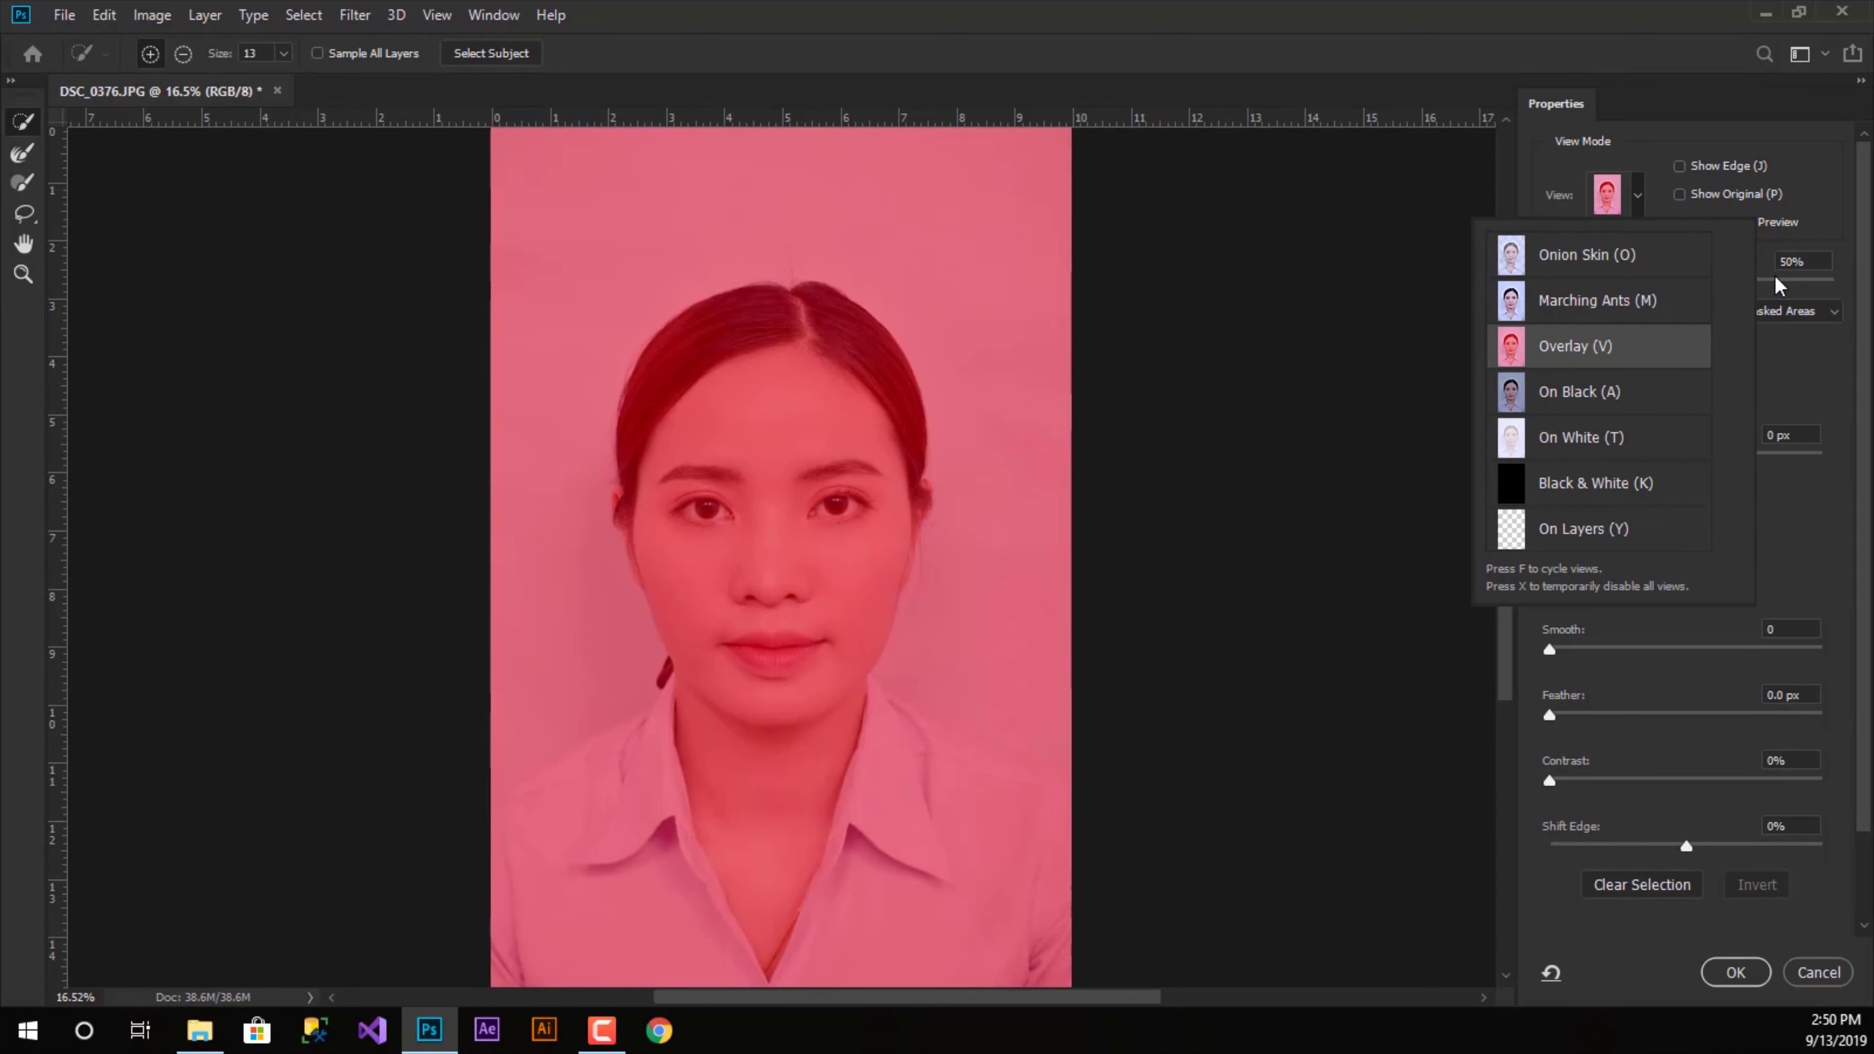
left_click(1775, 281)
left_click_drag(1673, 294, 1613, 288)
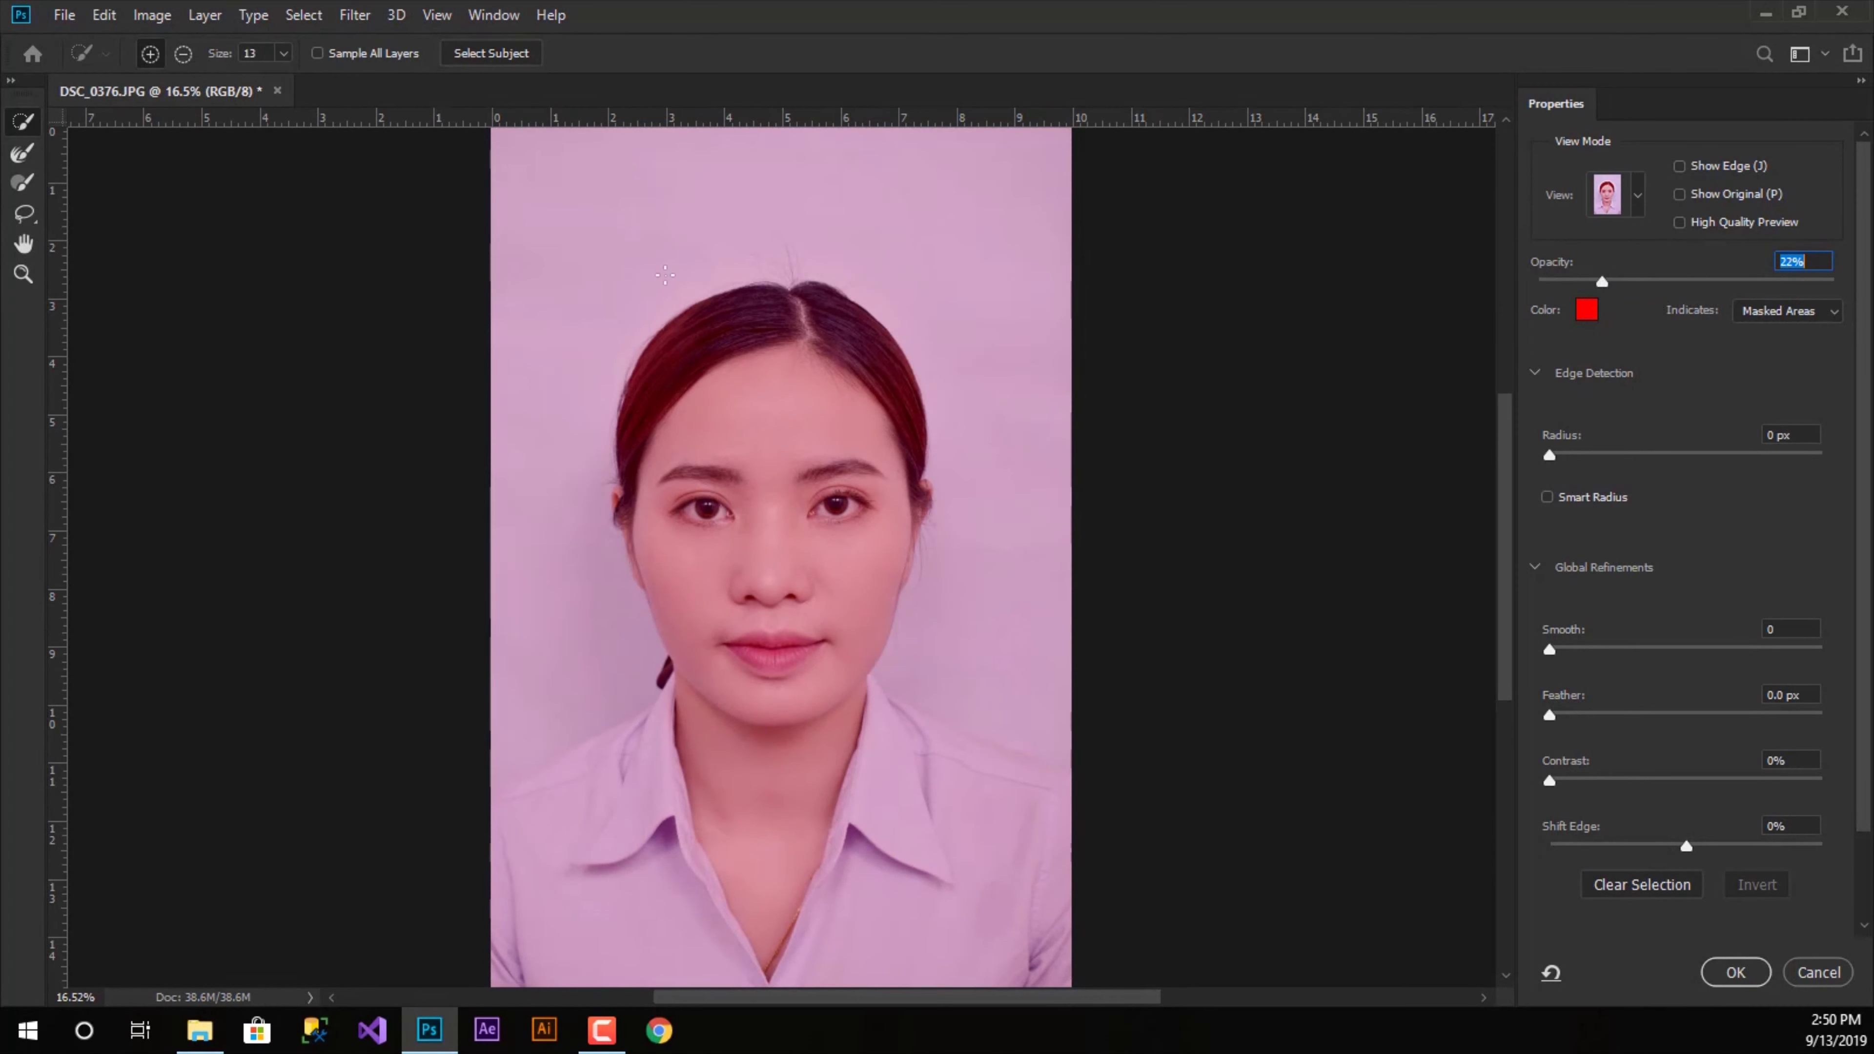
left_click(478, 59)
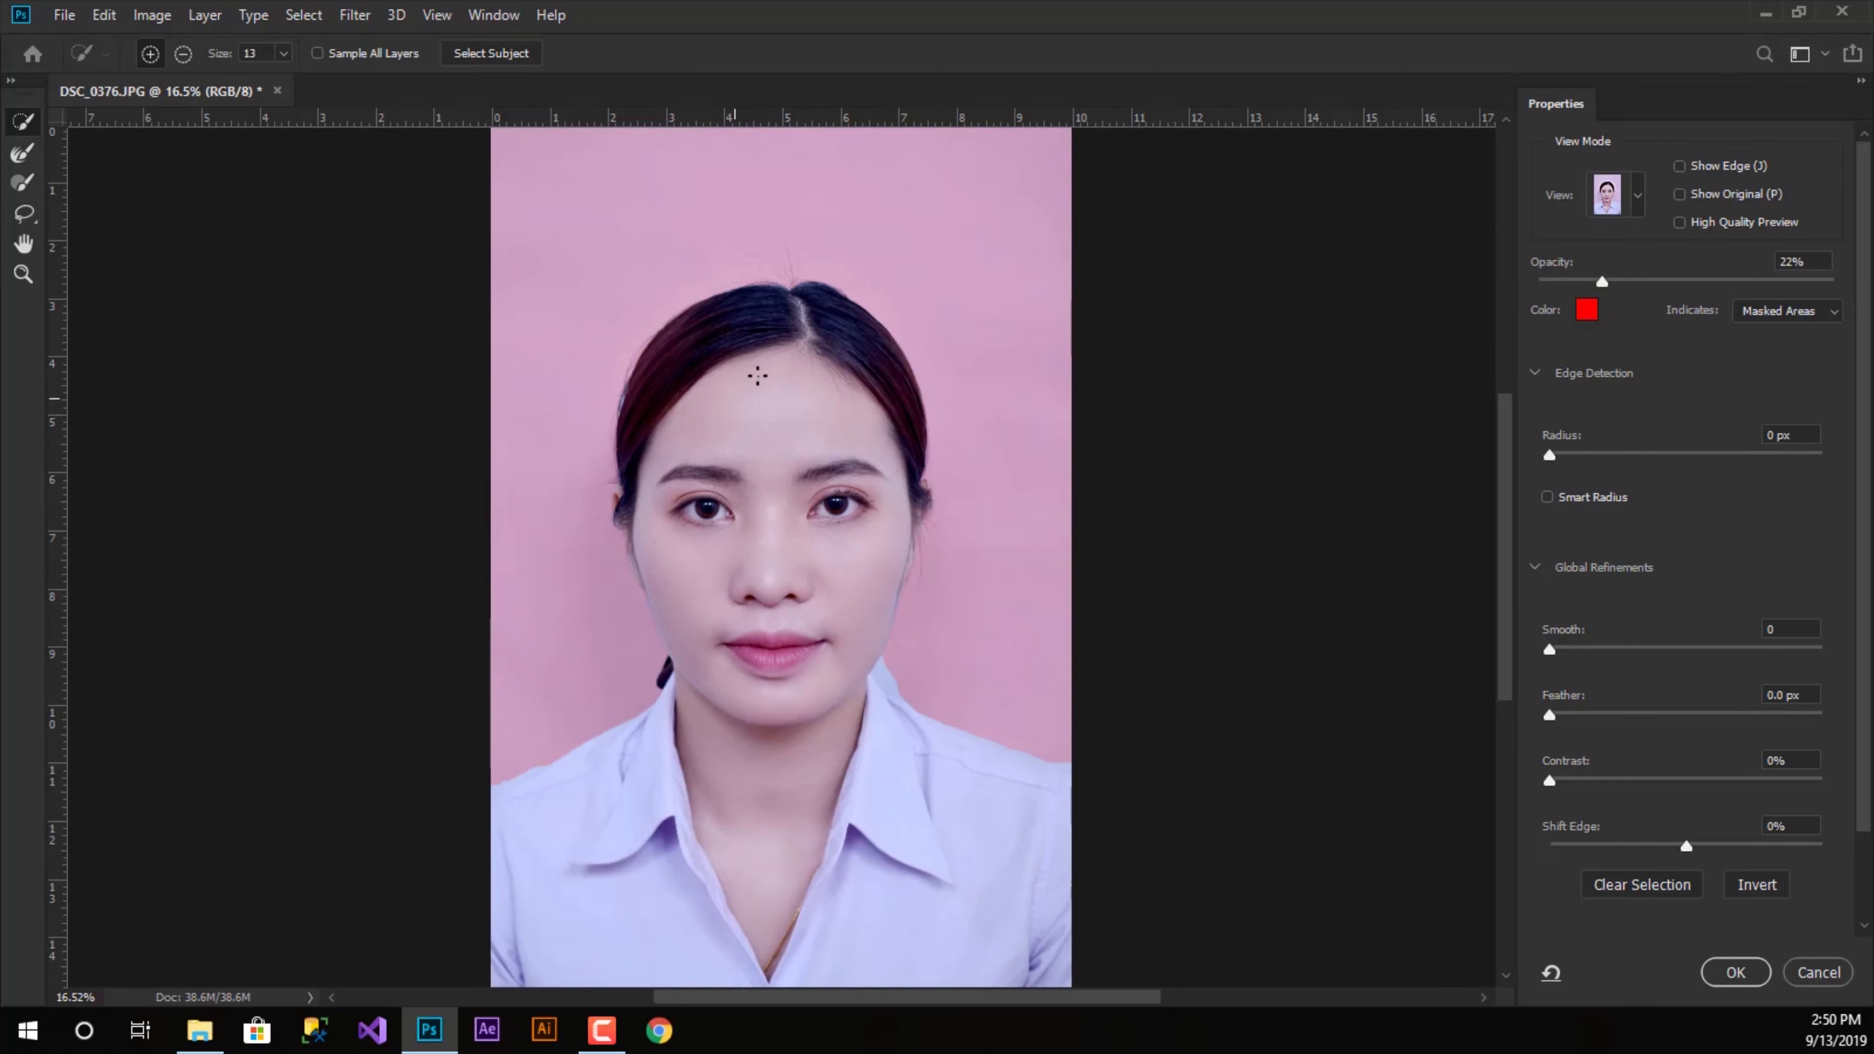
scroll(758, 376, "up", 3)
left_click(30, 158)
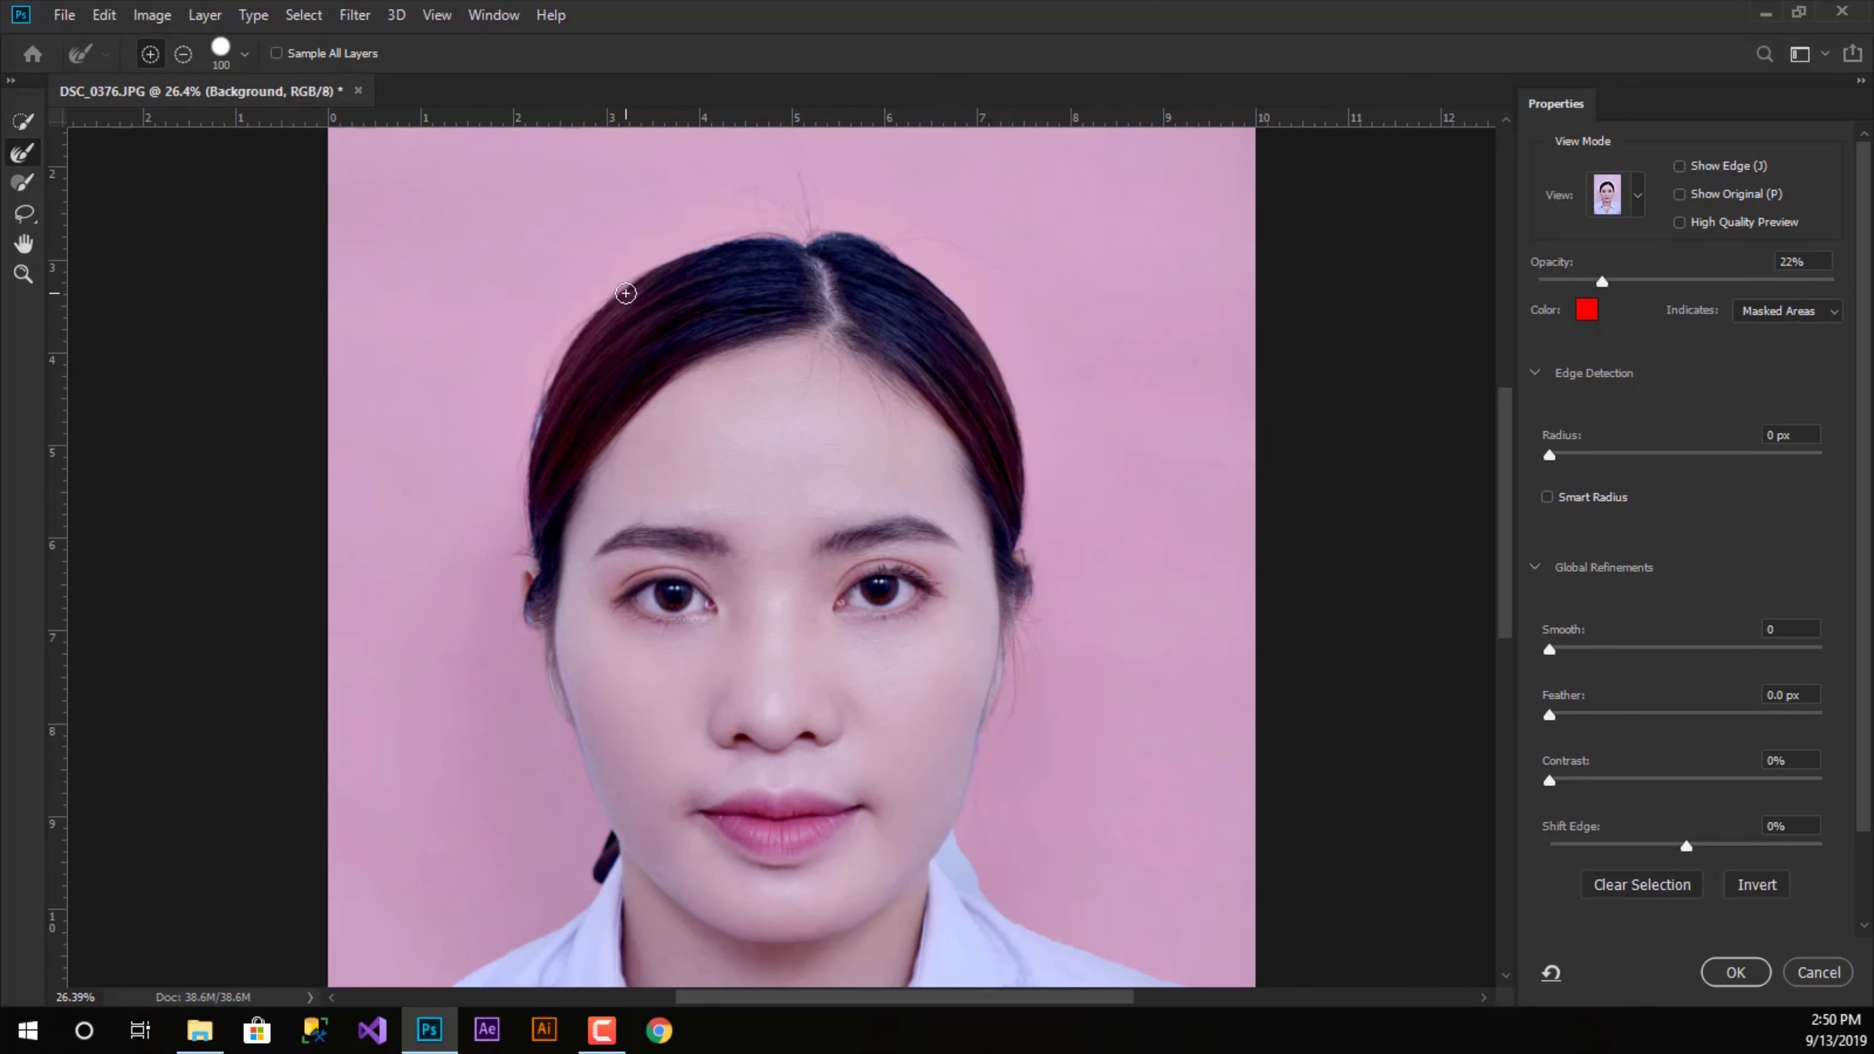
- Refine the edge along the left hairline, hair wisps by the ear, jaw and cheek
scroll(639, 279, "up", 1)
scroll(665, 284, "up", 1)
scroll(812, 284, "up", 2)
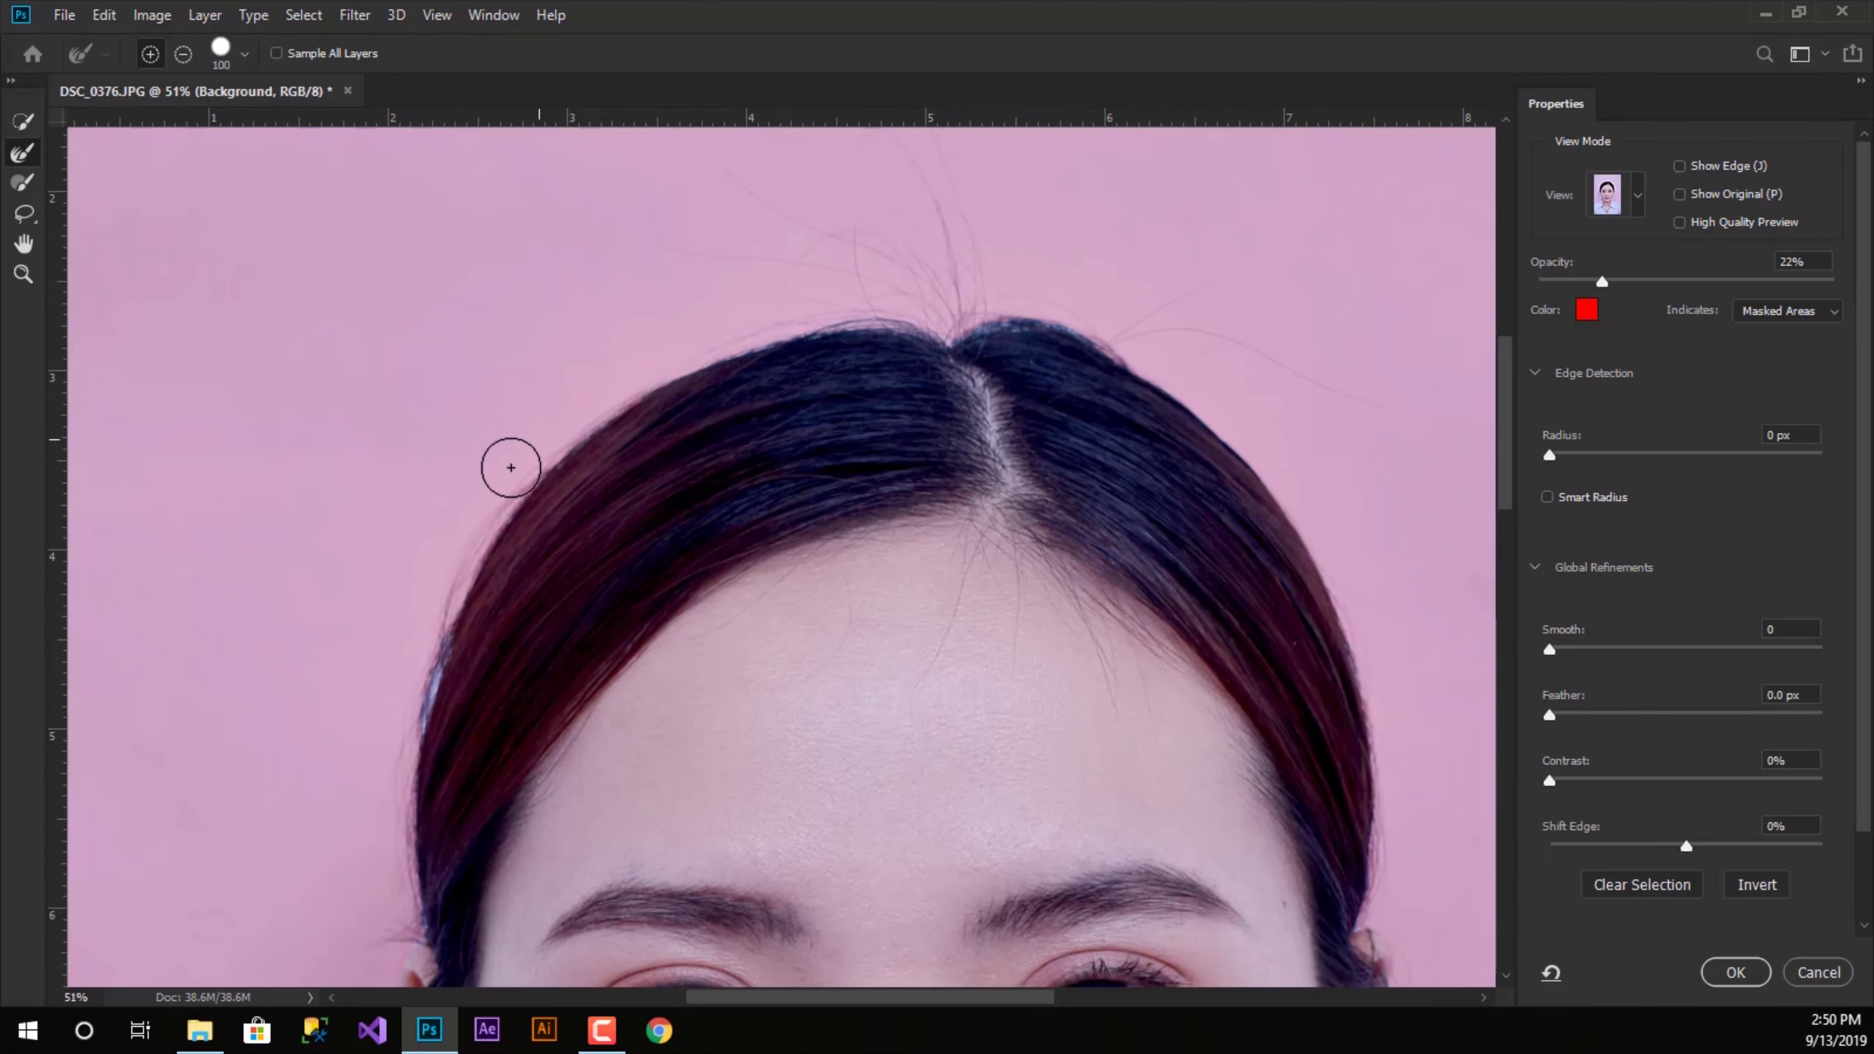
left_click_drag(481, 511, 428, 643)
scroll(472, 562, "down", 3)
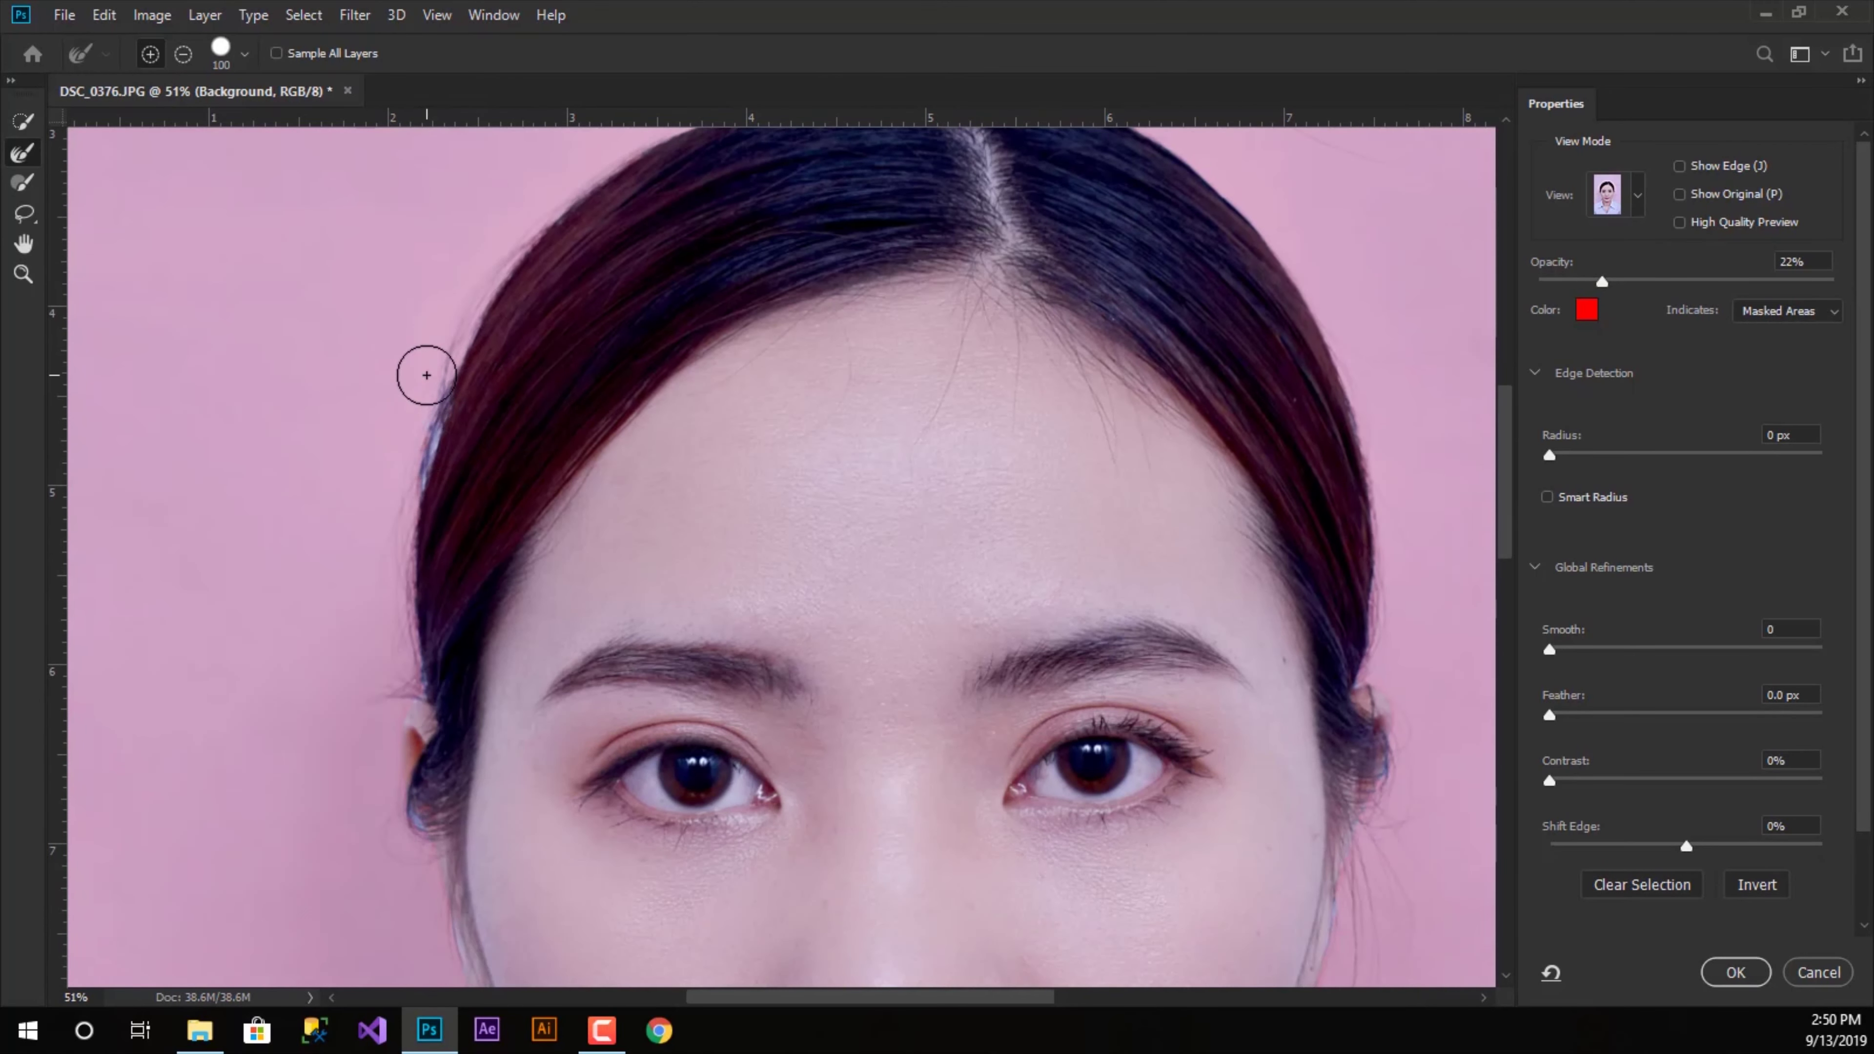
left_click_drag(425, 408, 379, 603)
left_click_drag(379, 604, 373, 711)
scroll(456, 685, "down", 4)
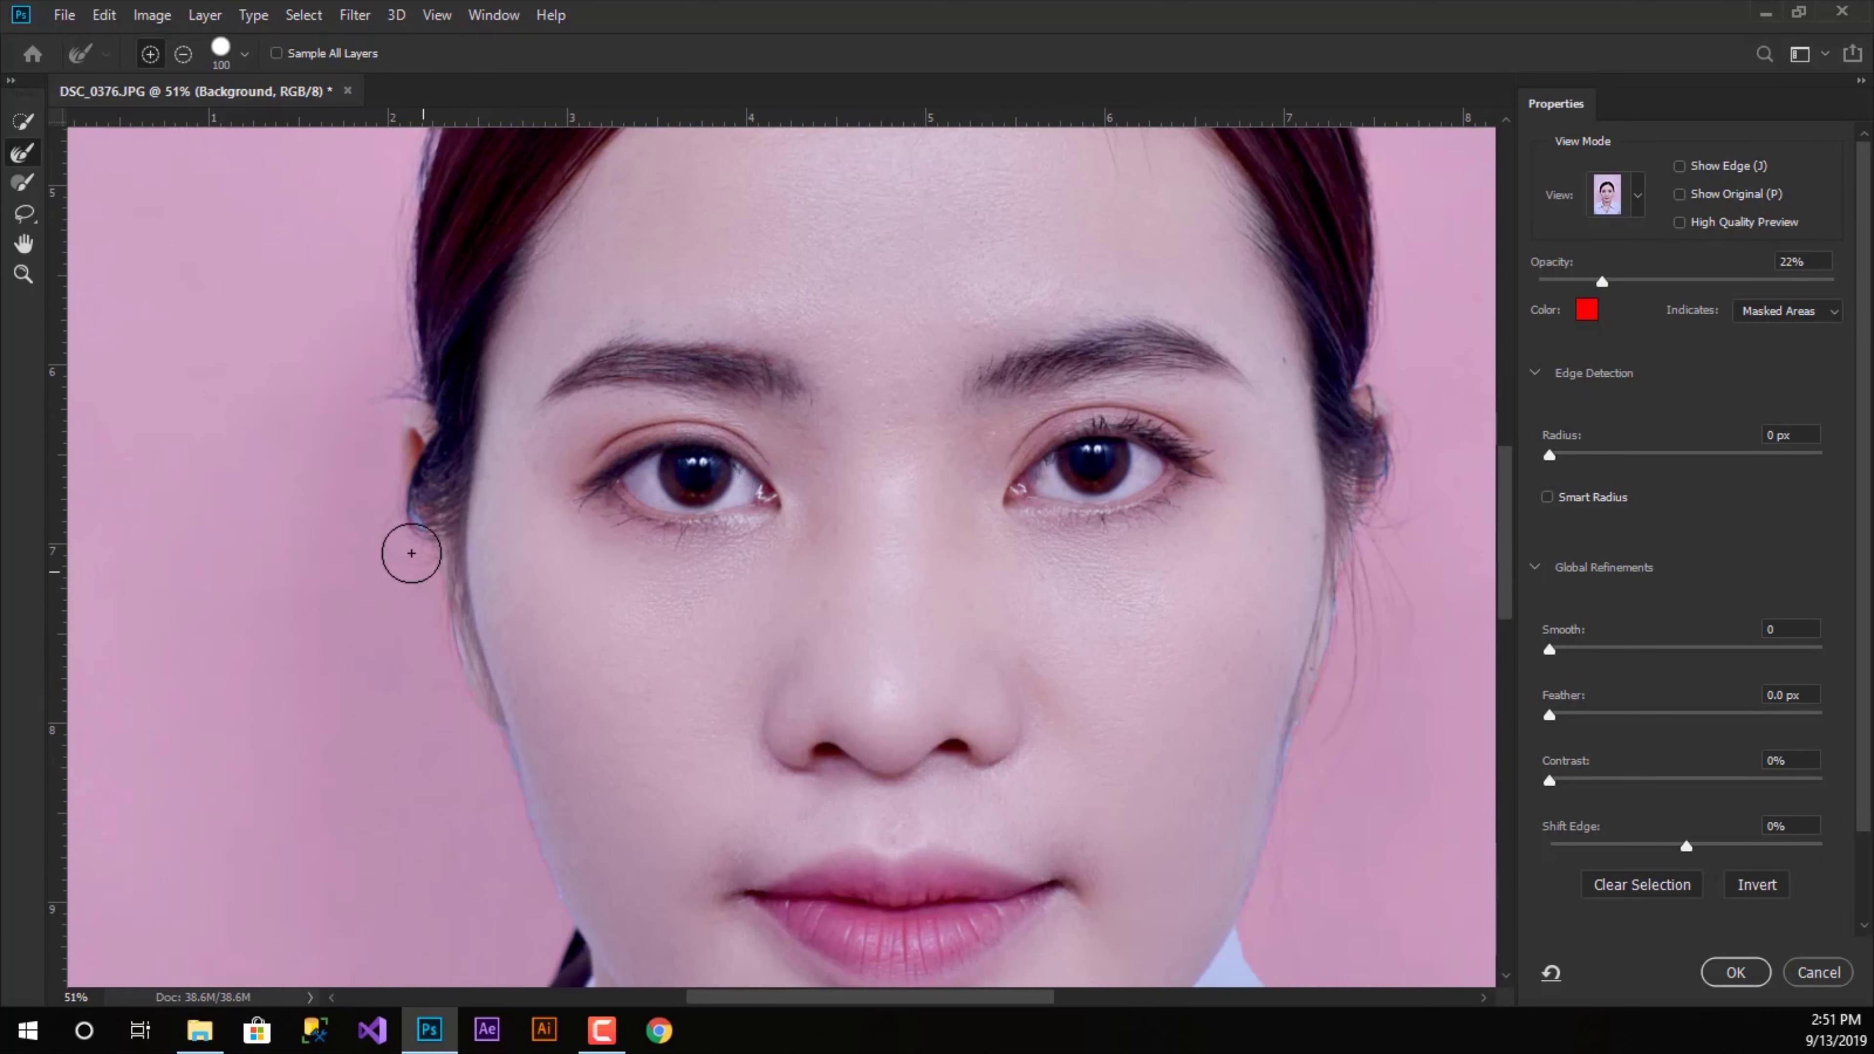
left_click_drag(387, 405, 434, 613)
left_click_drag(435, 614, 476, 707)
scroll(529, 663, "down", 3)
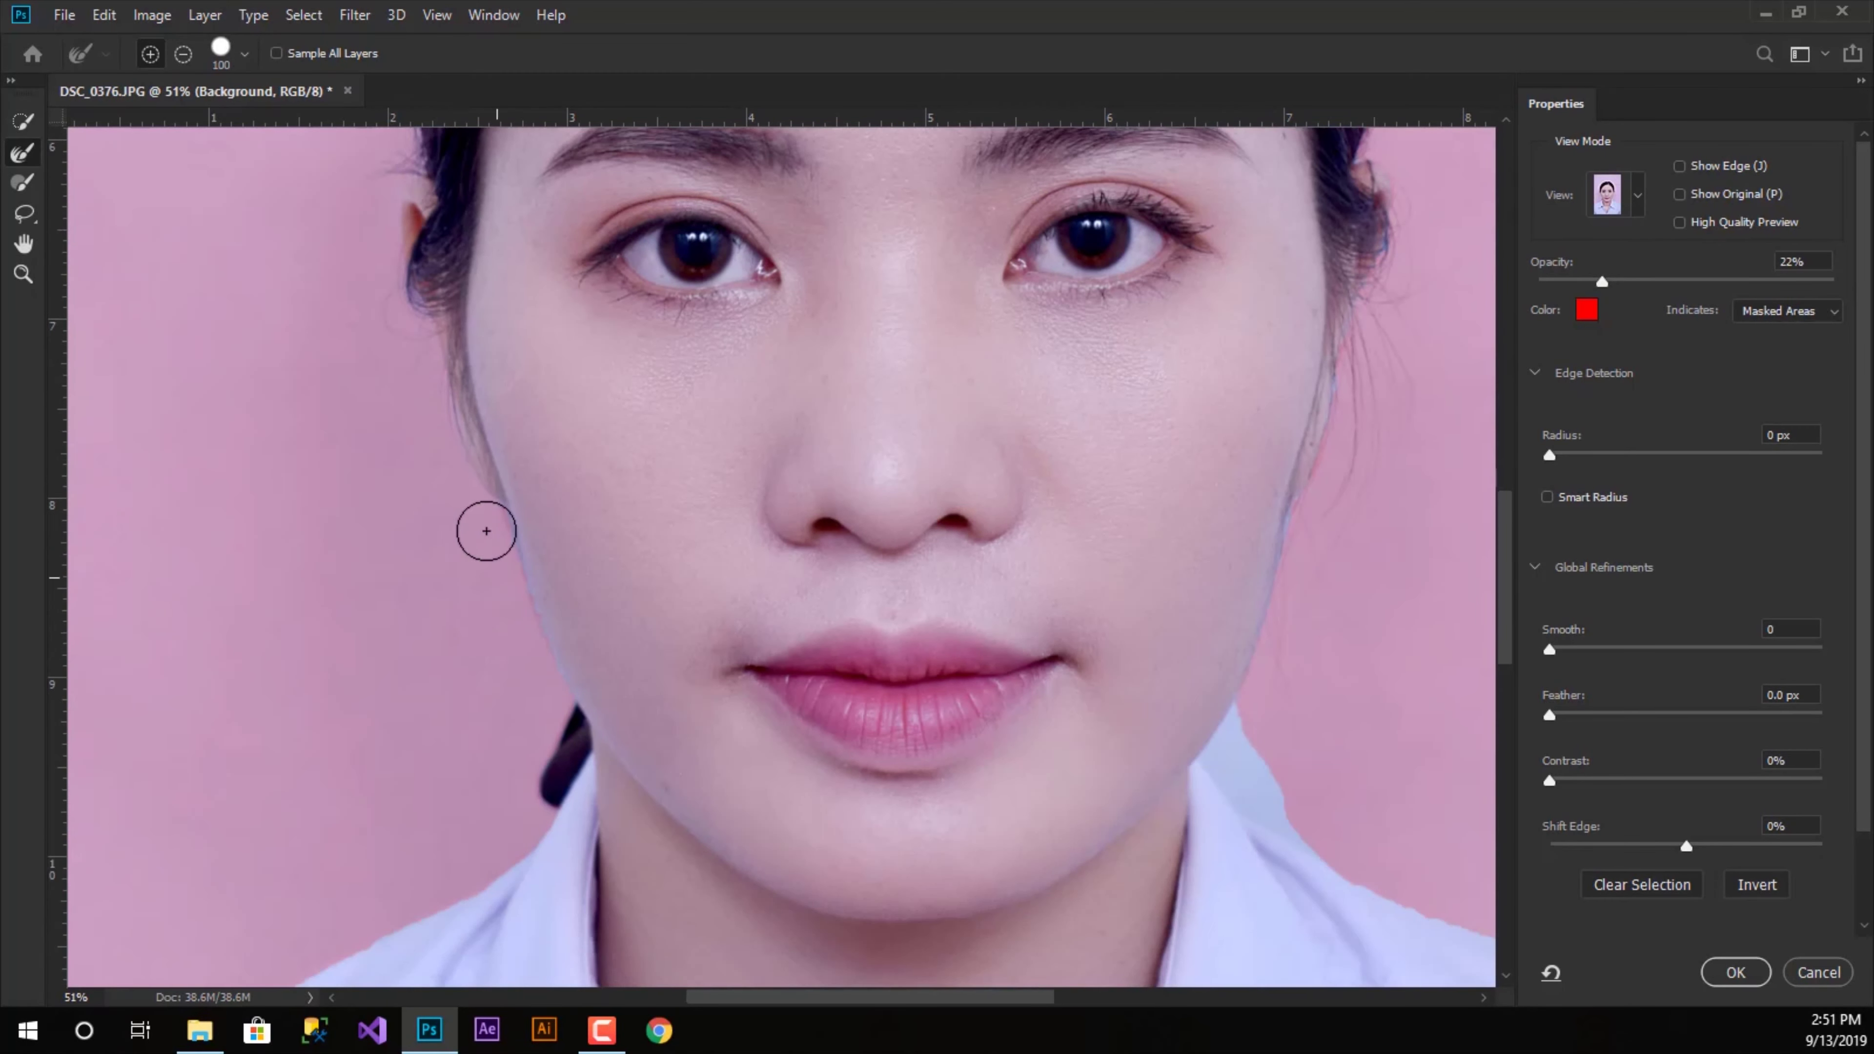
mouse_move(490, 554)
left_mouse_down()
mouse_move(529, 664)
mouse_move(526, 809)
mouse_move(508, 713)
left_mouse_up()
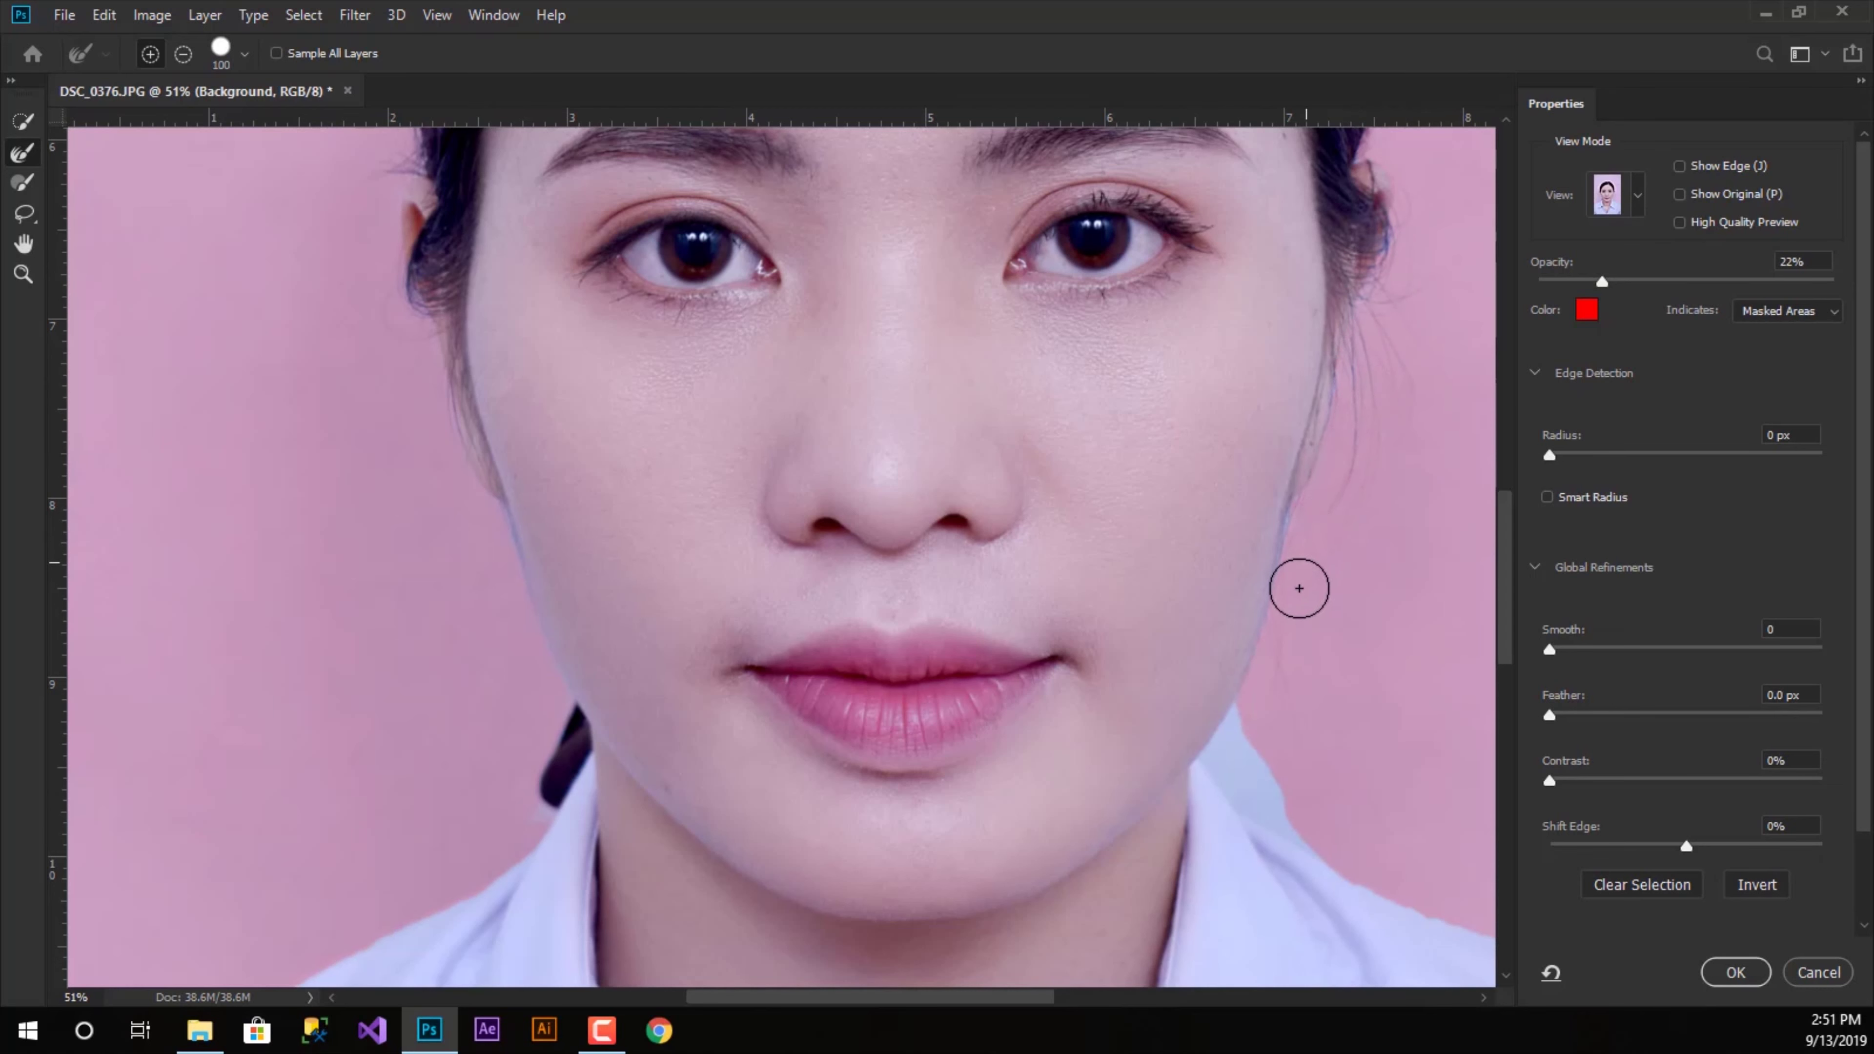
- Refine the mask edge along the right cheek, collar and hair outline, then zoom out
left_click_drag(1268, 704, 1265, 709)
left_click_drag(1225, 773, 1233, 773)
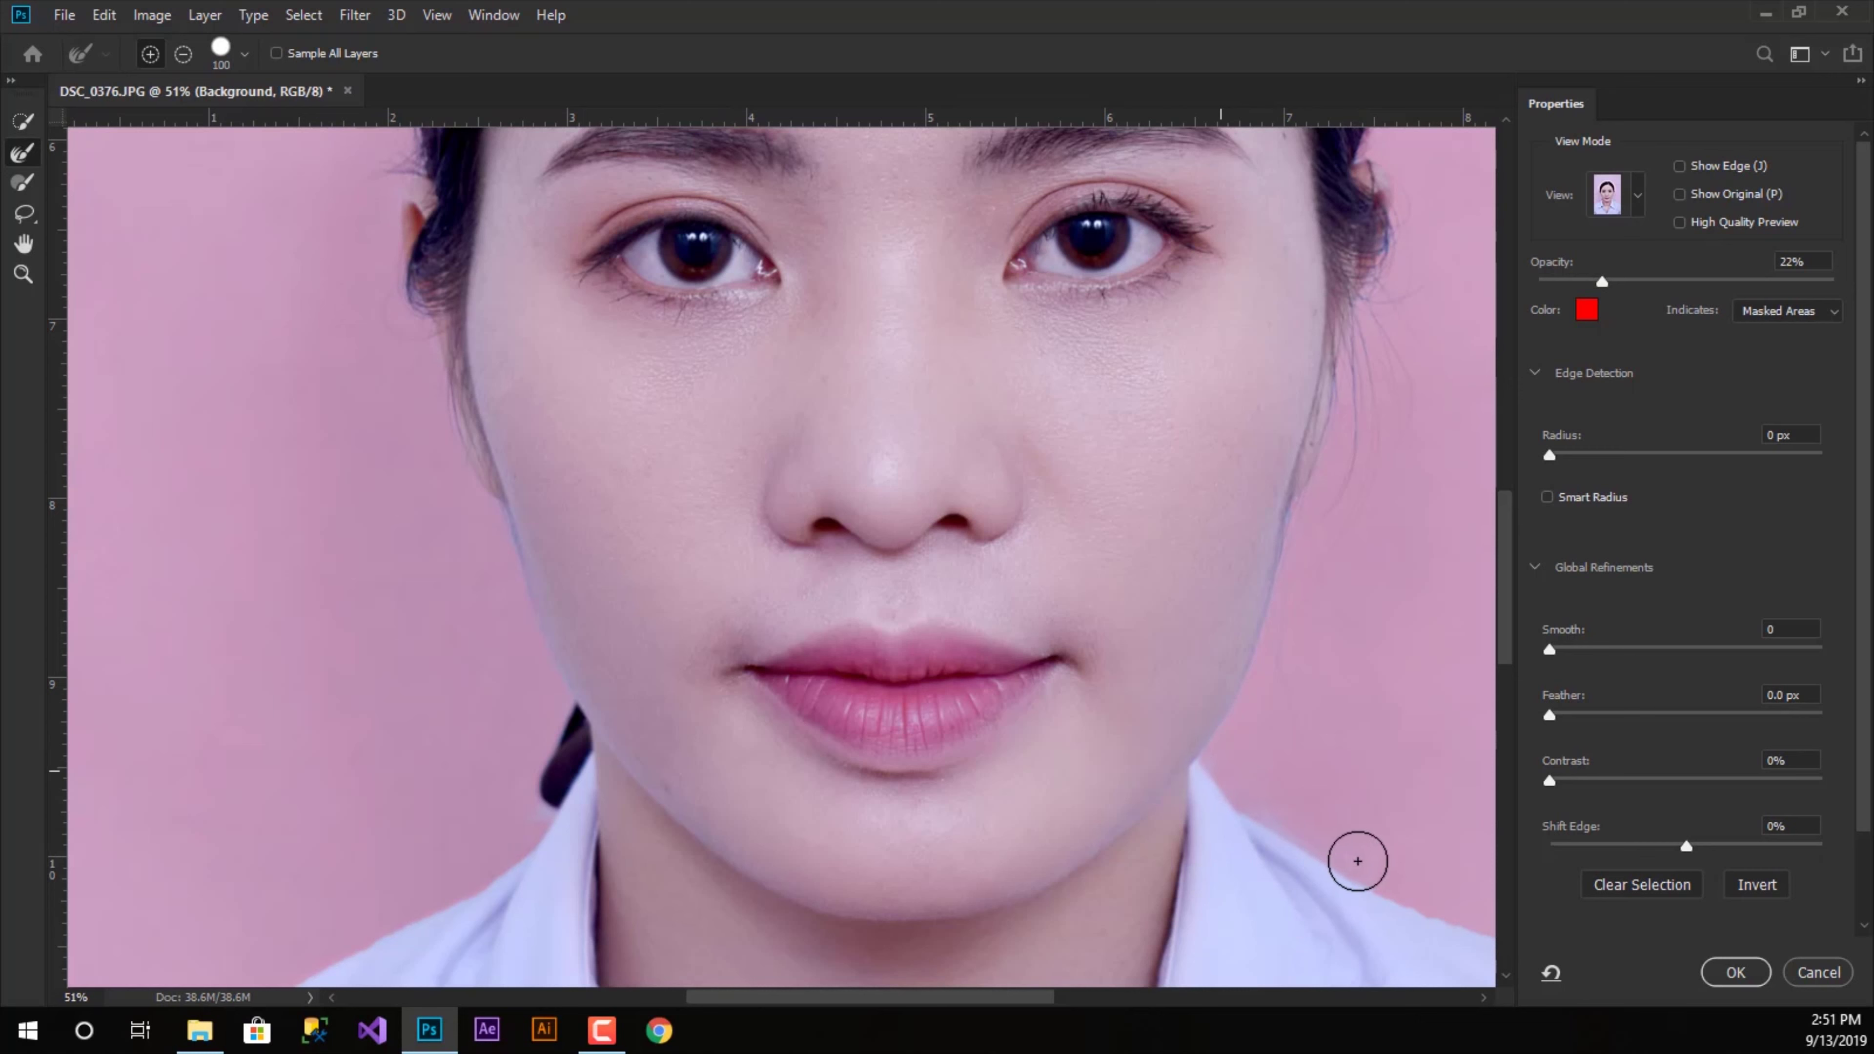
left_click_drag(1368, 842, 1304, 825)
left_click_drag(1506, 596, 1513, 469)
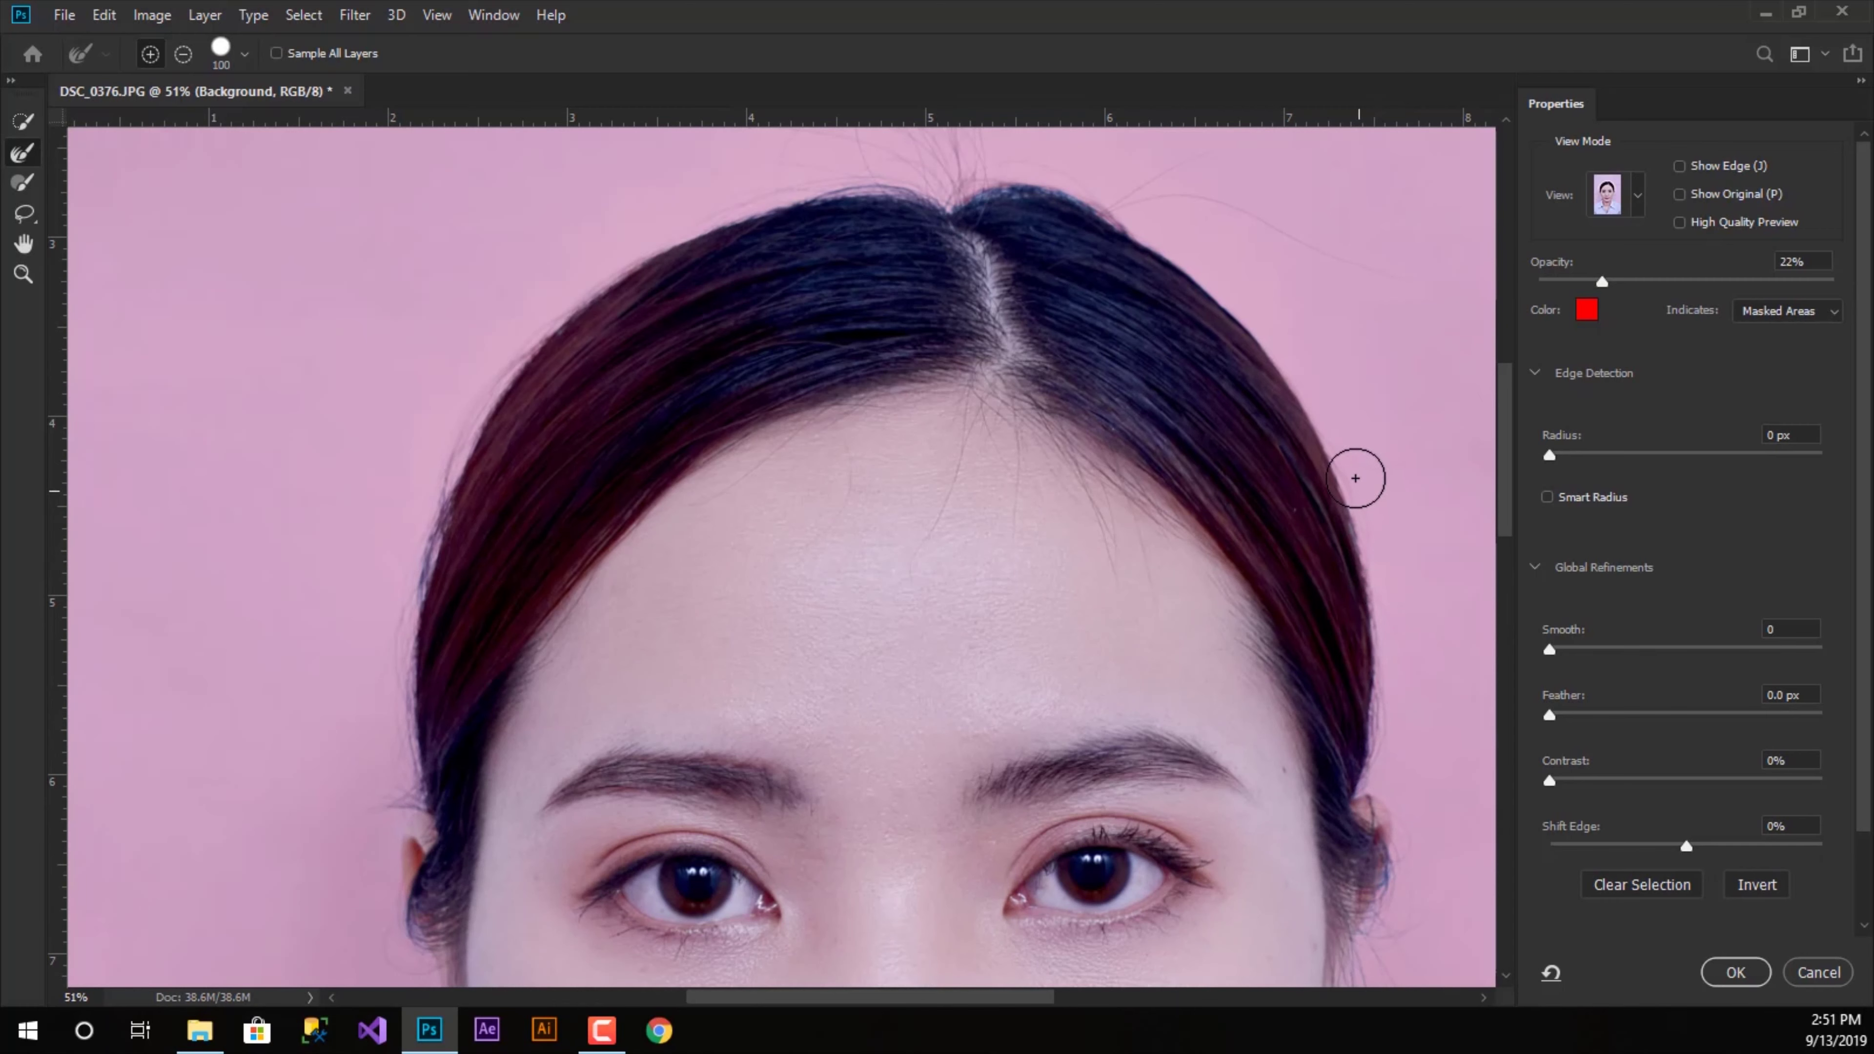
left_click_drag(1308, 350, 1253, 306)
scroll(1063, 569, "down", 3)
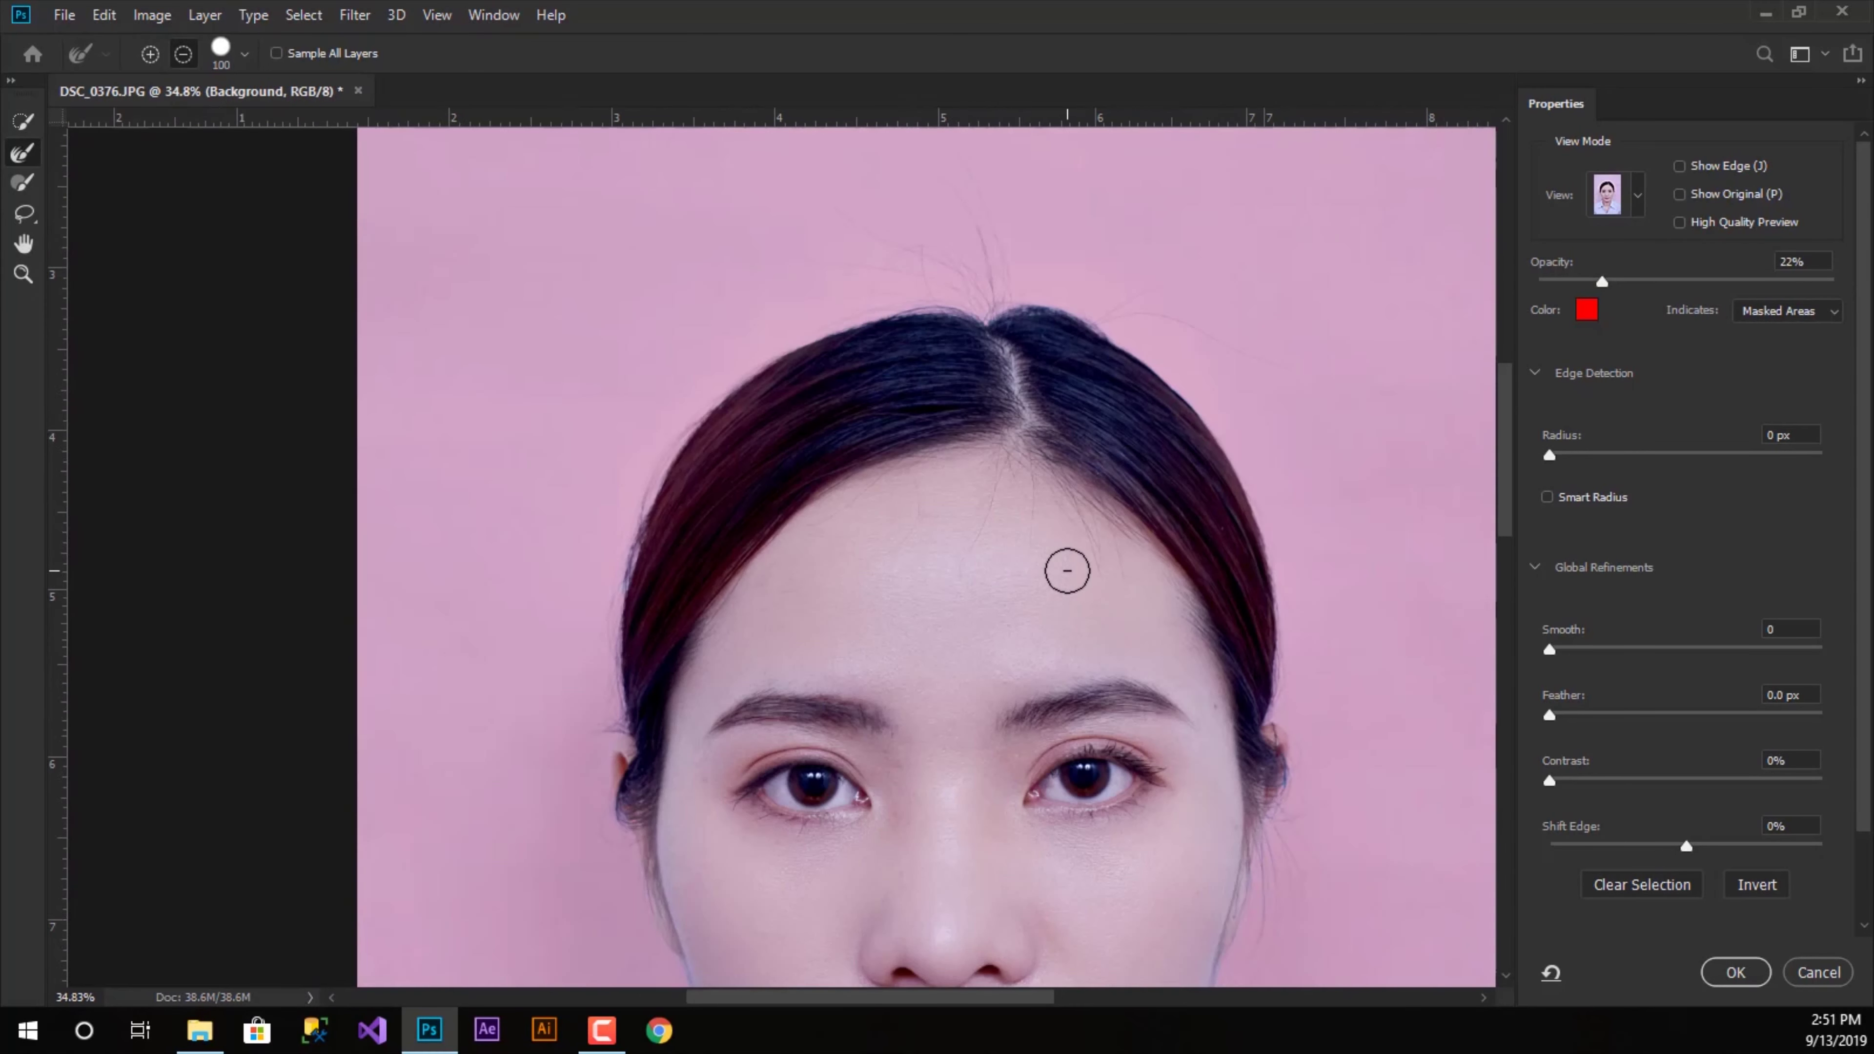
scroll(1046, 584, "down", 2)
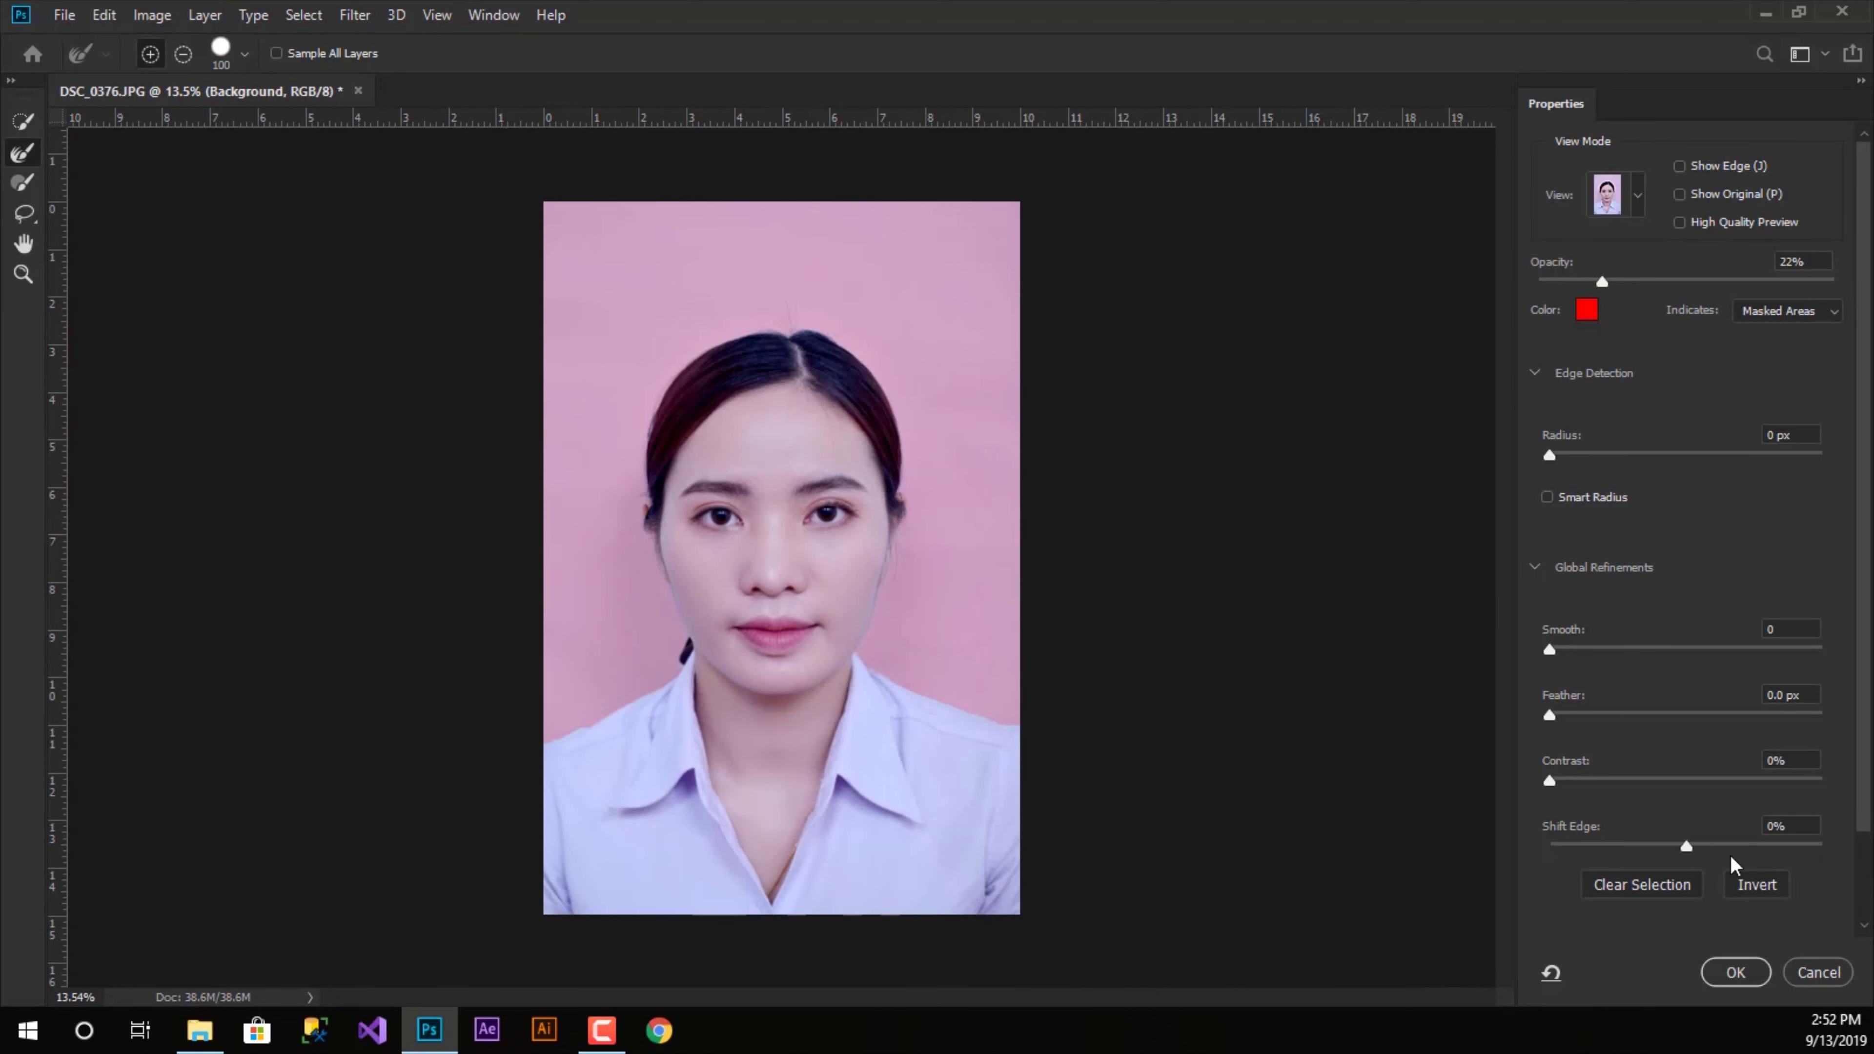
scroll(1836, 894, "down", 3)
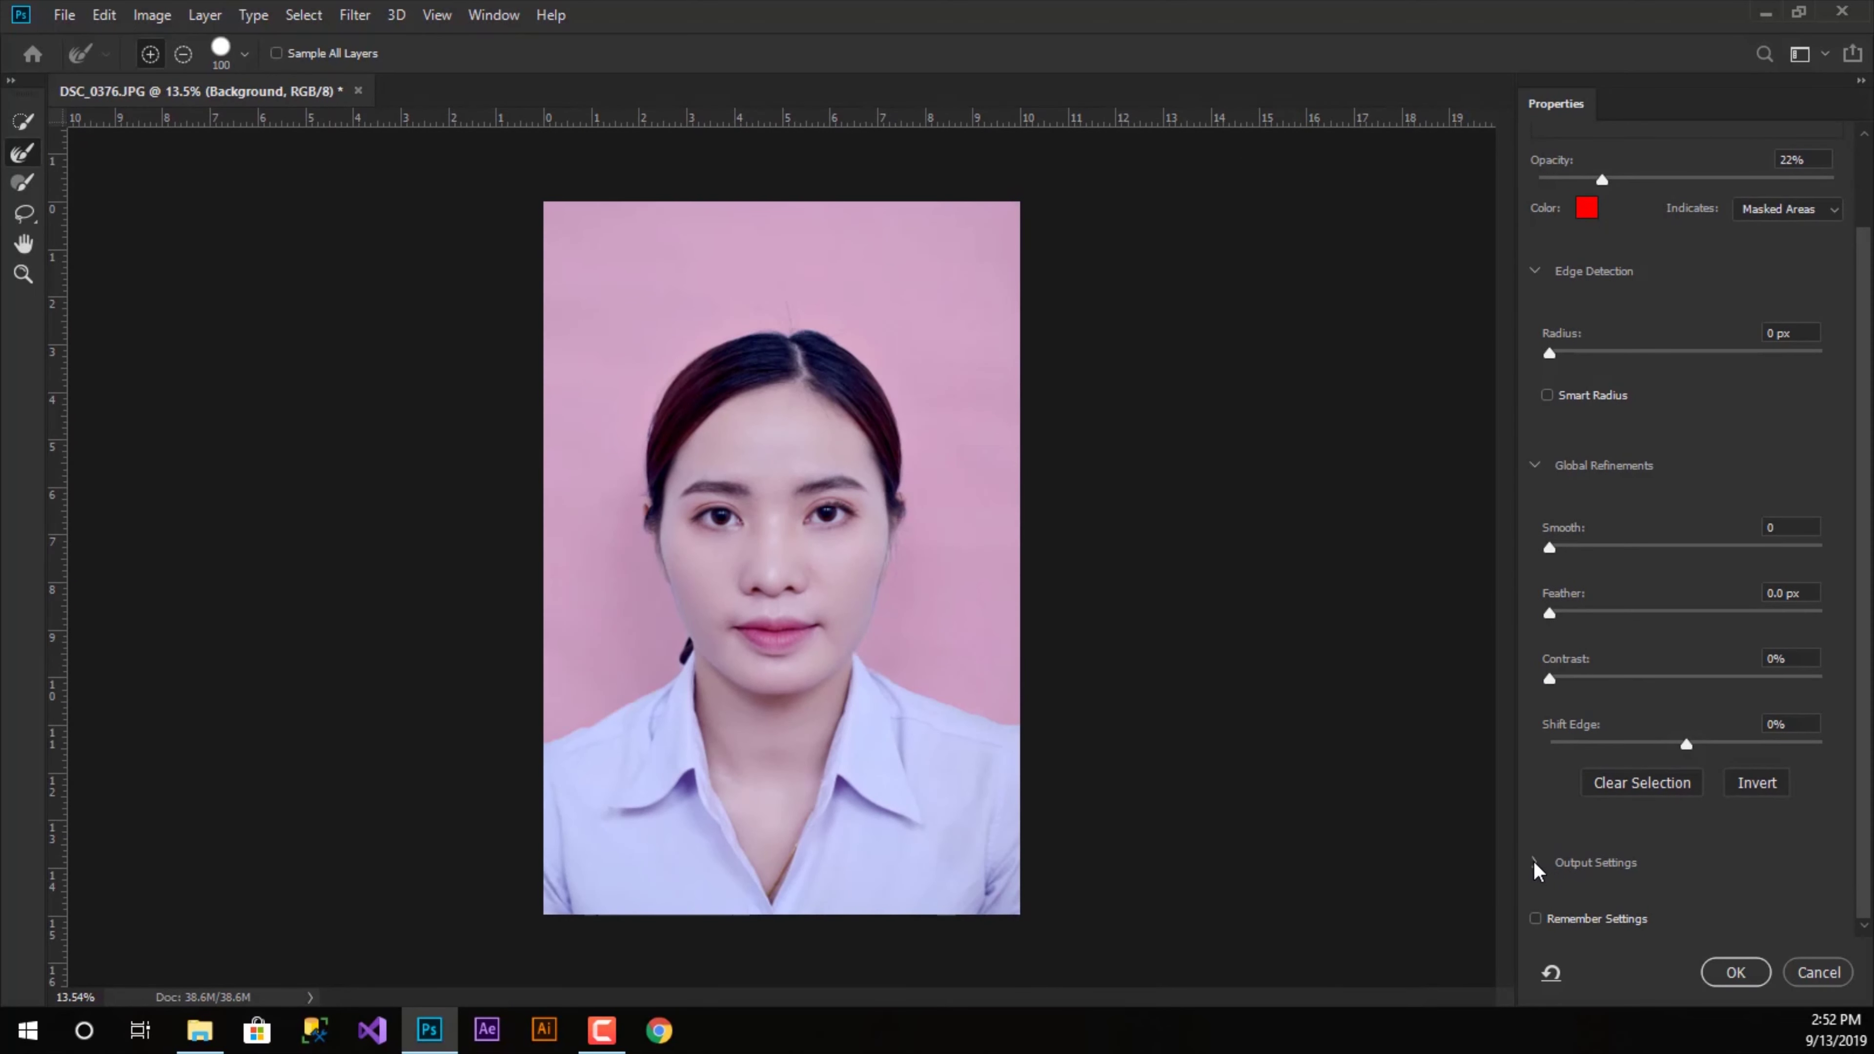
- Output the refined selection as a new layer with layer mask, then apply the mask permanently
left_click(1660, 868)
scroll(1661, 879, "down", 1)
left_click(1662, 867)
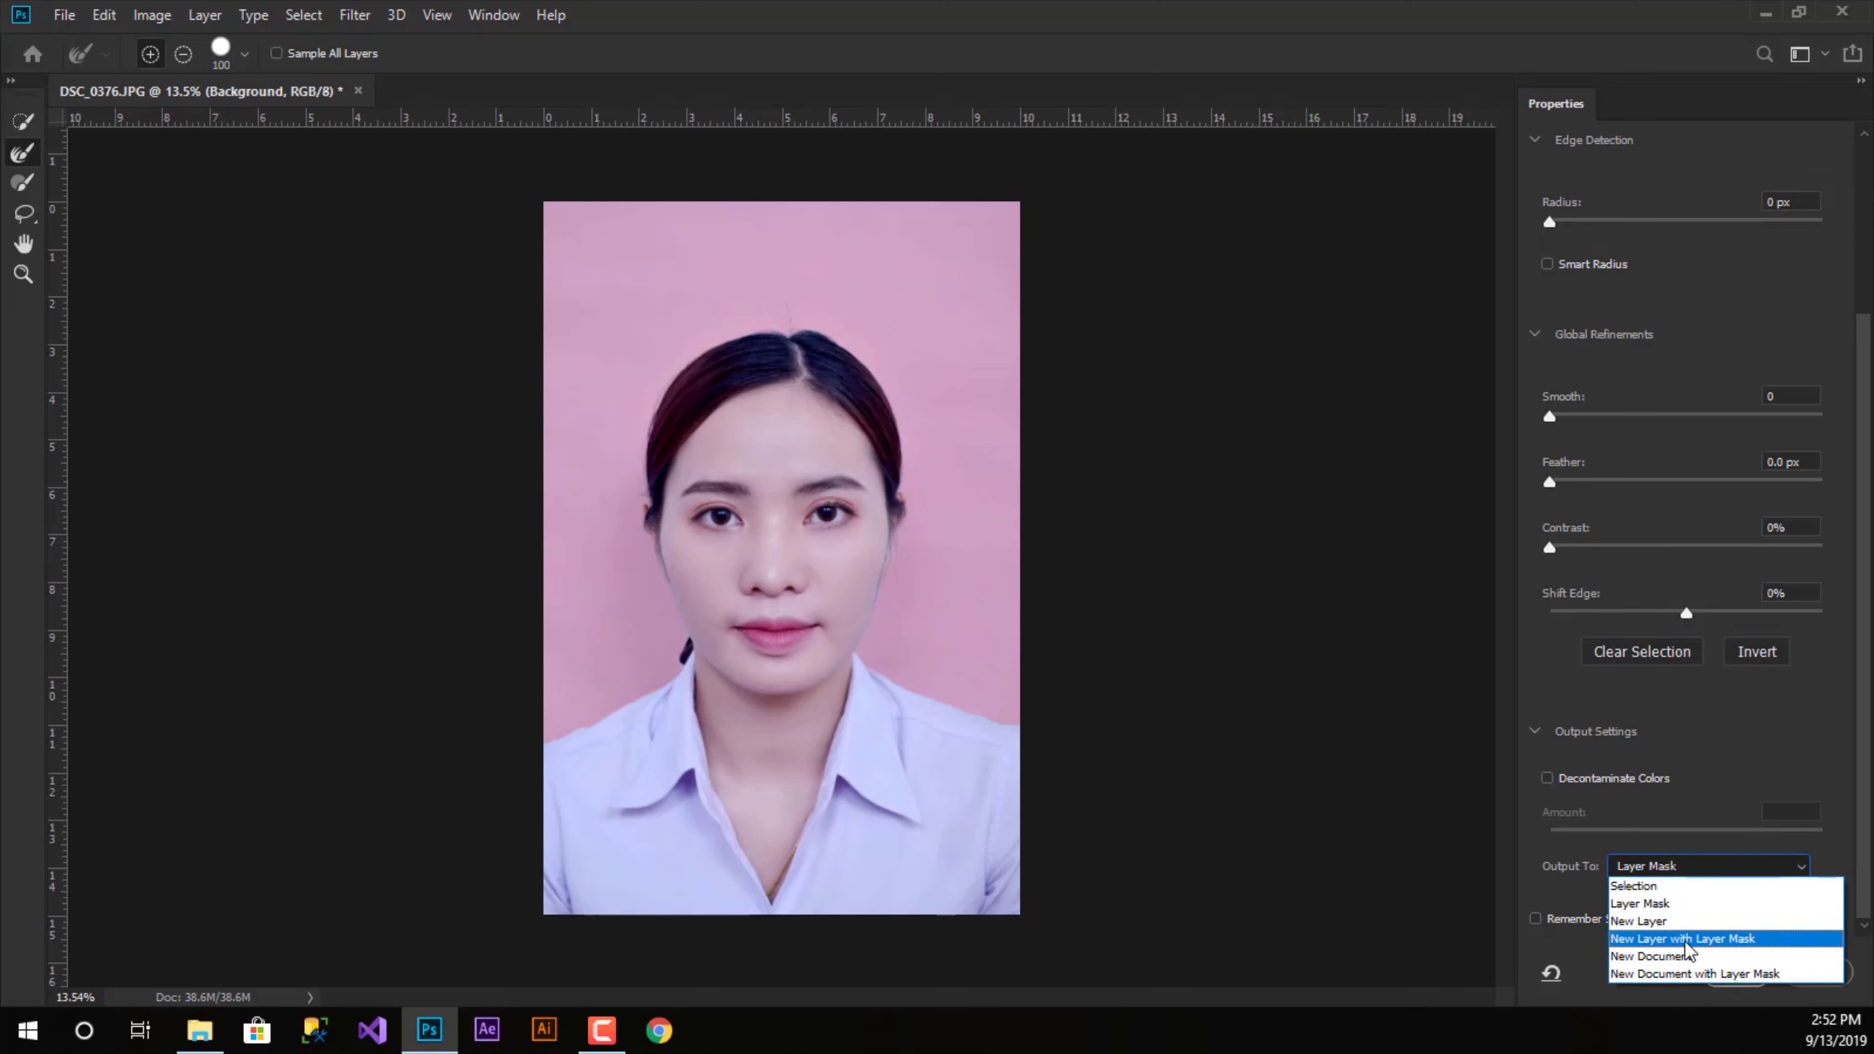
left_click(1689, 939)
left_click(1731, 972)
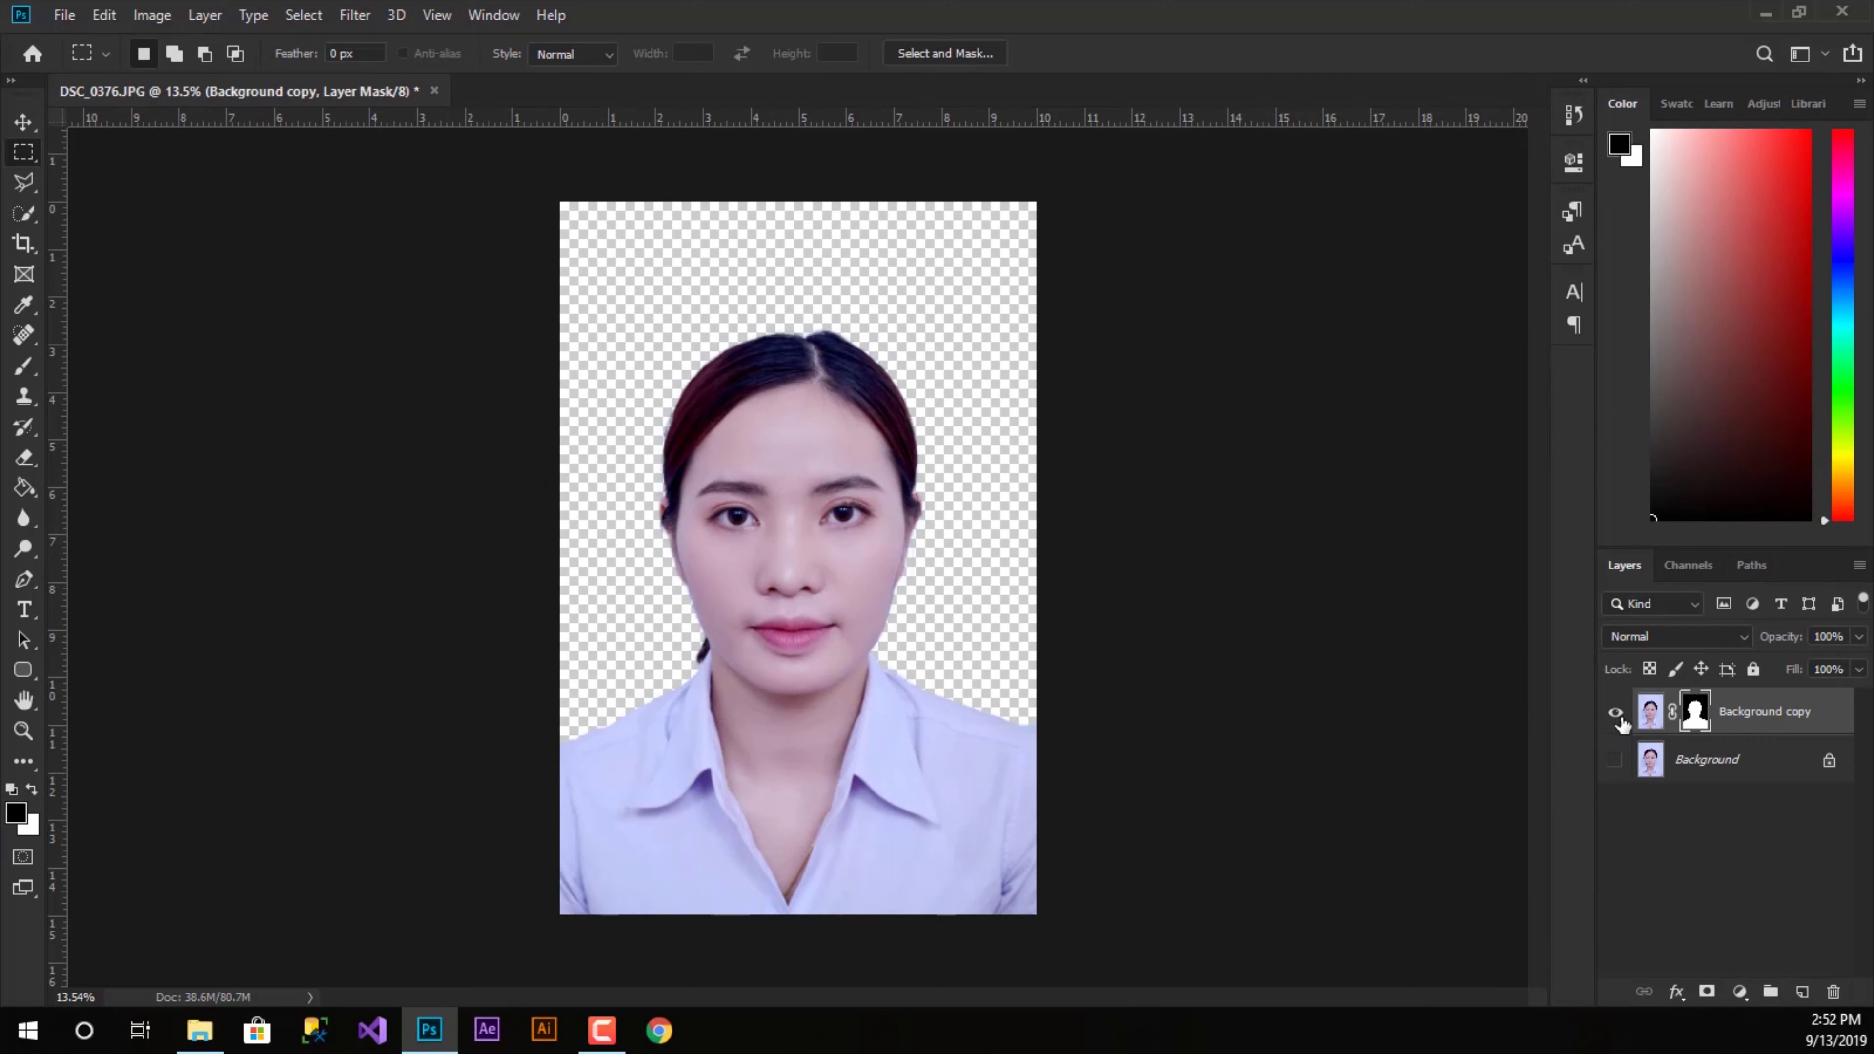
right_click(1697, 710)
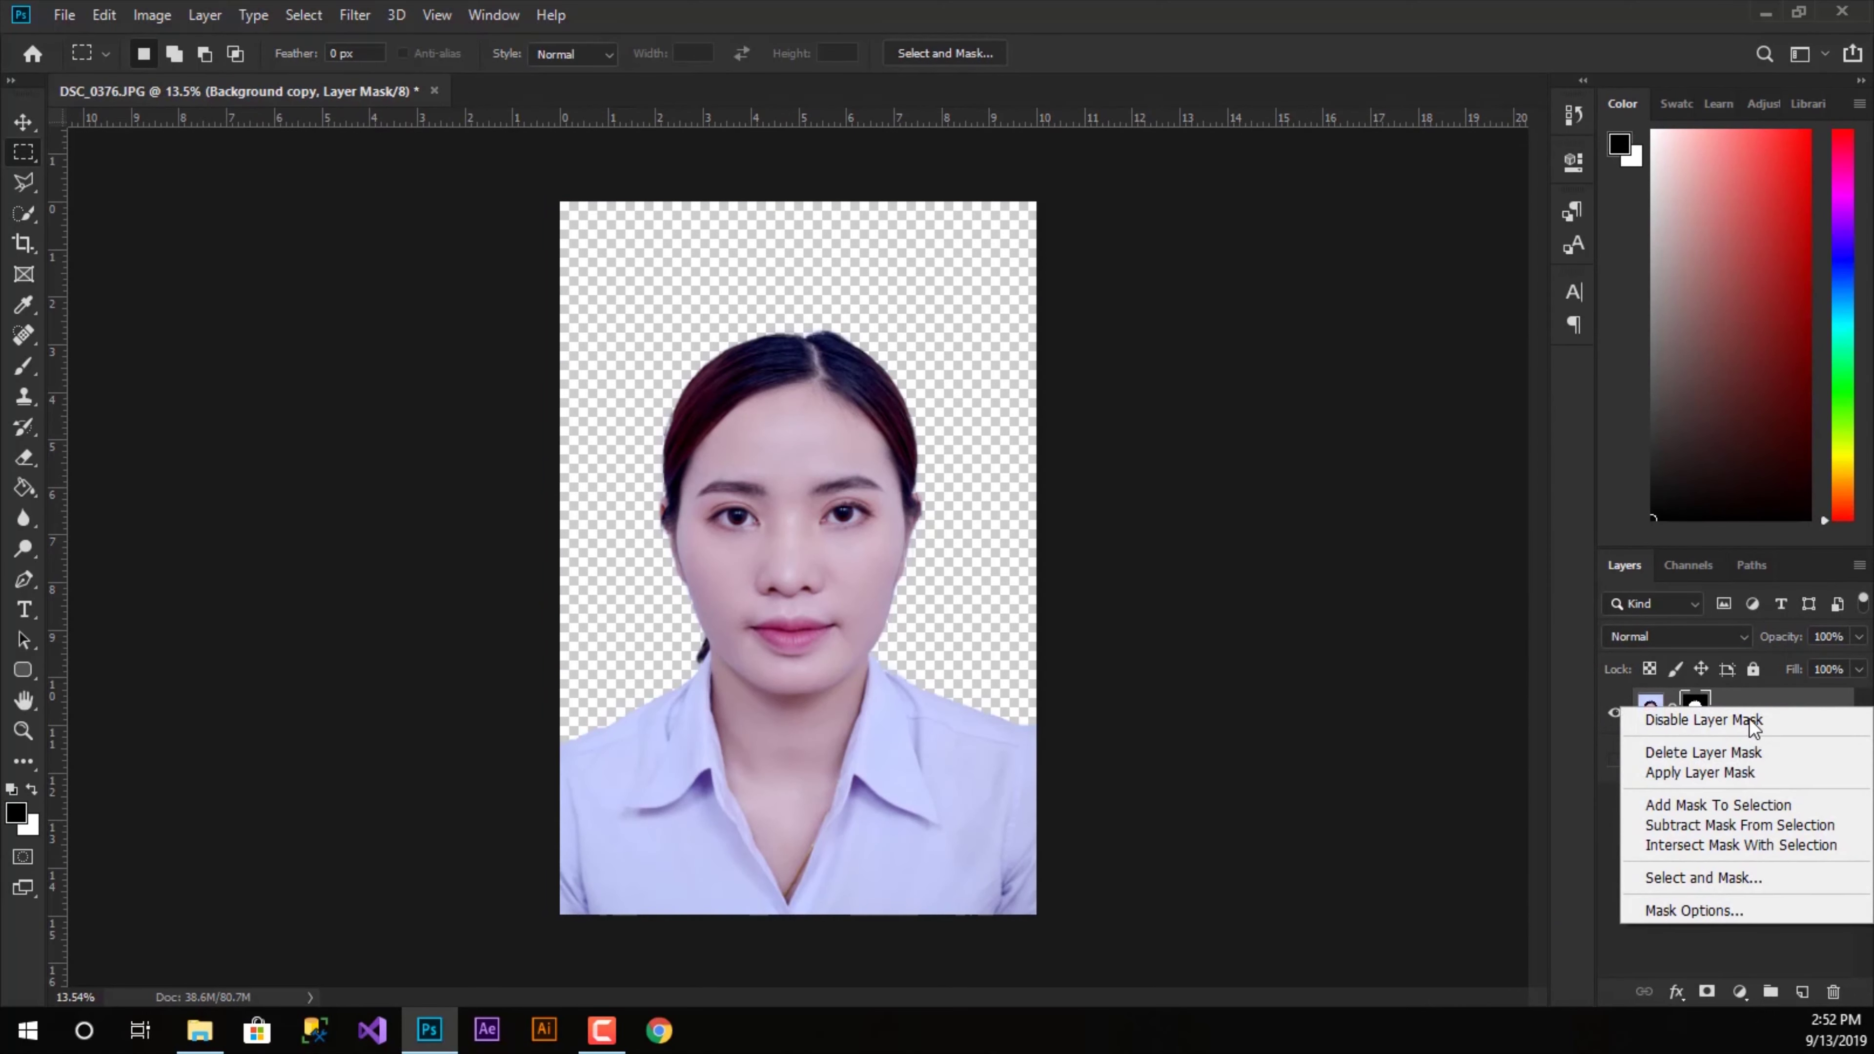
left_click(1697, 772)
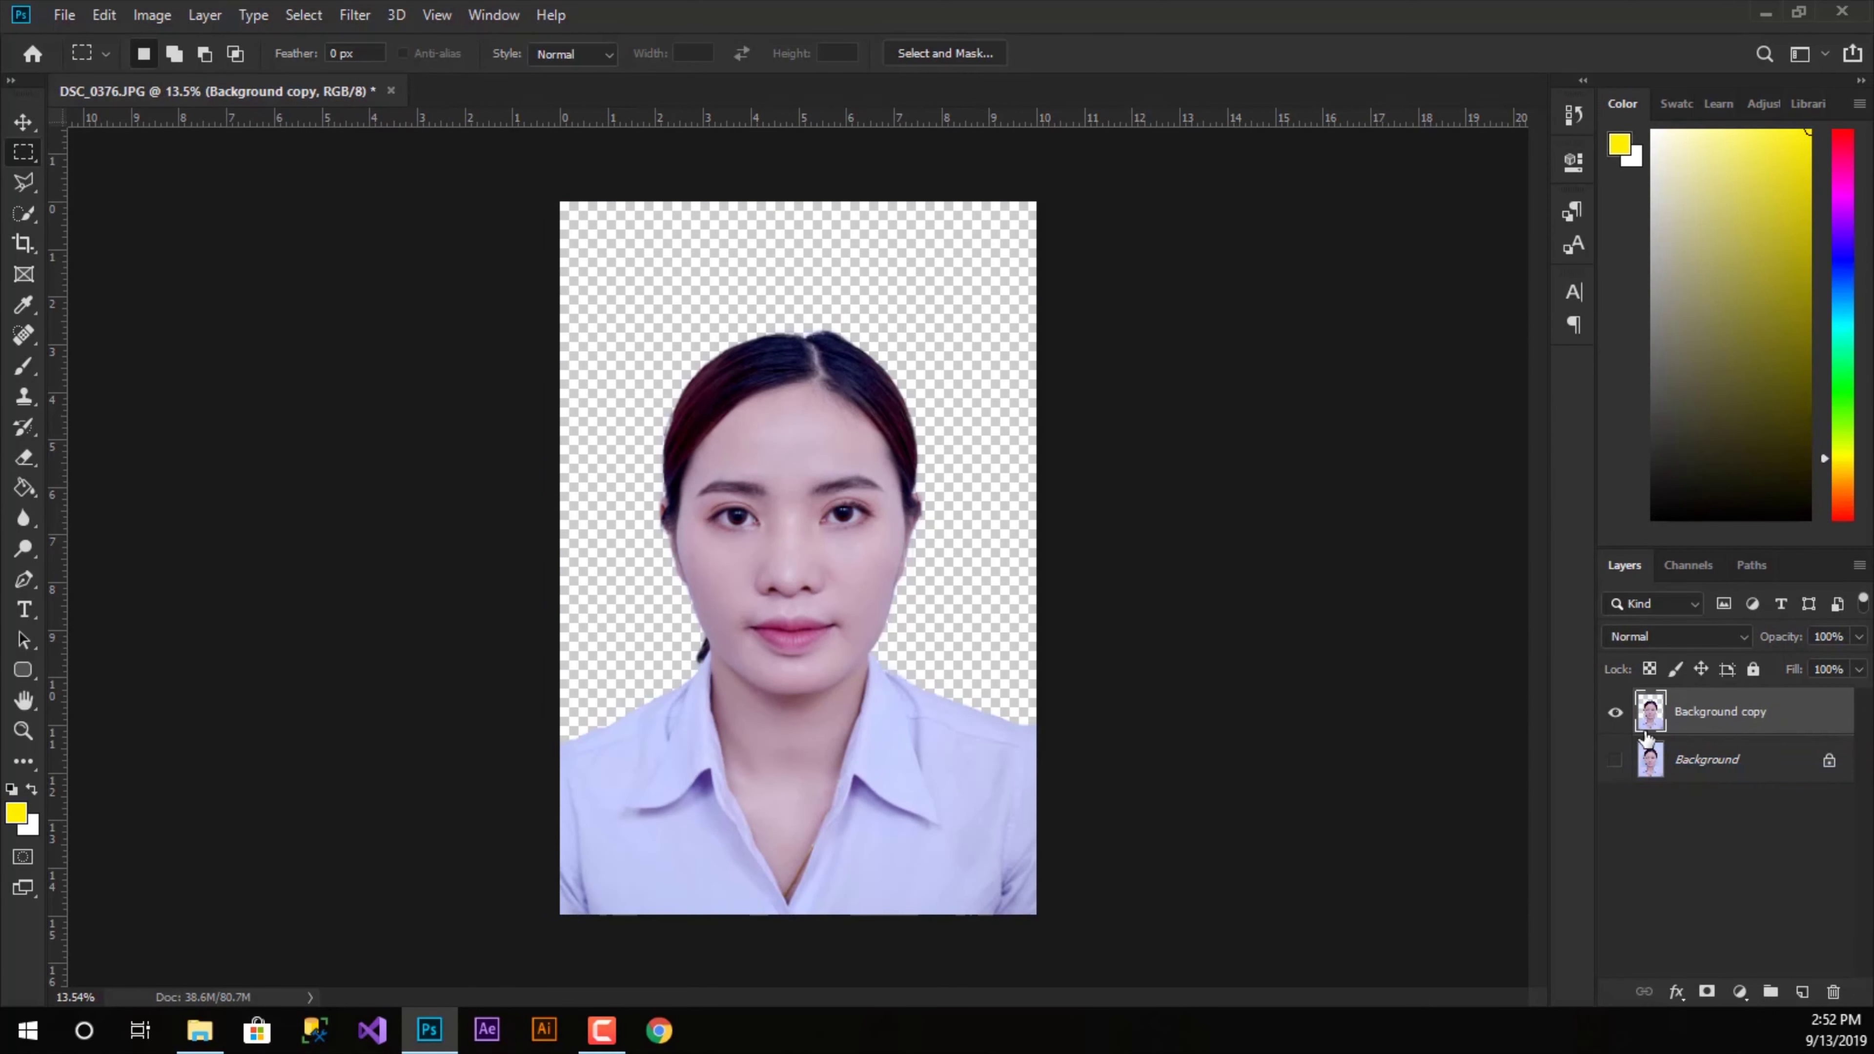
- Add a new Layer 1 above Background and fill it with white using the Paint Bucket
left_click(1703, 767)
left_click(1802, 993)
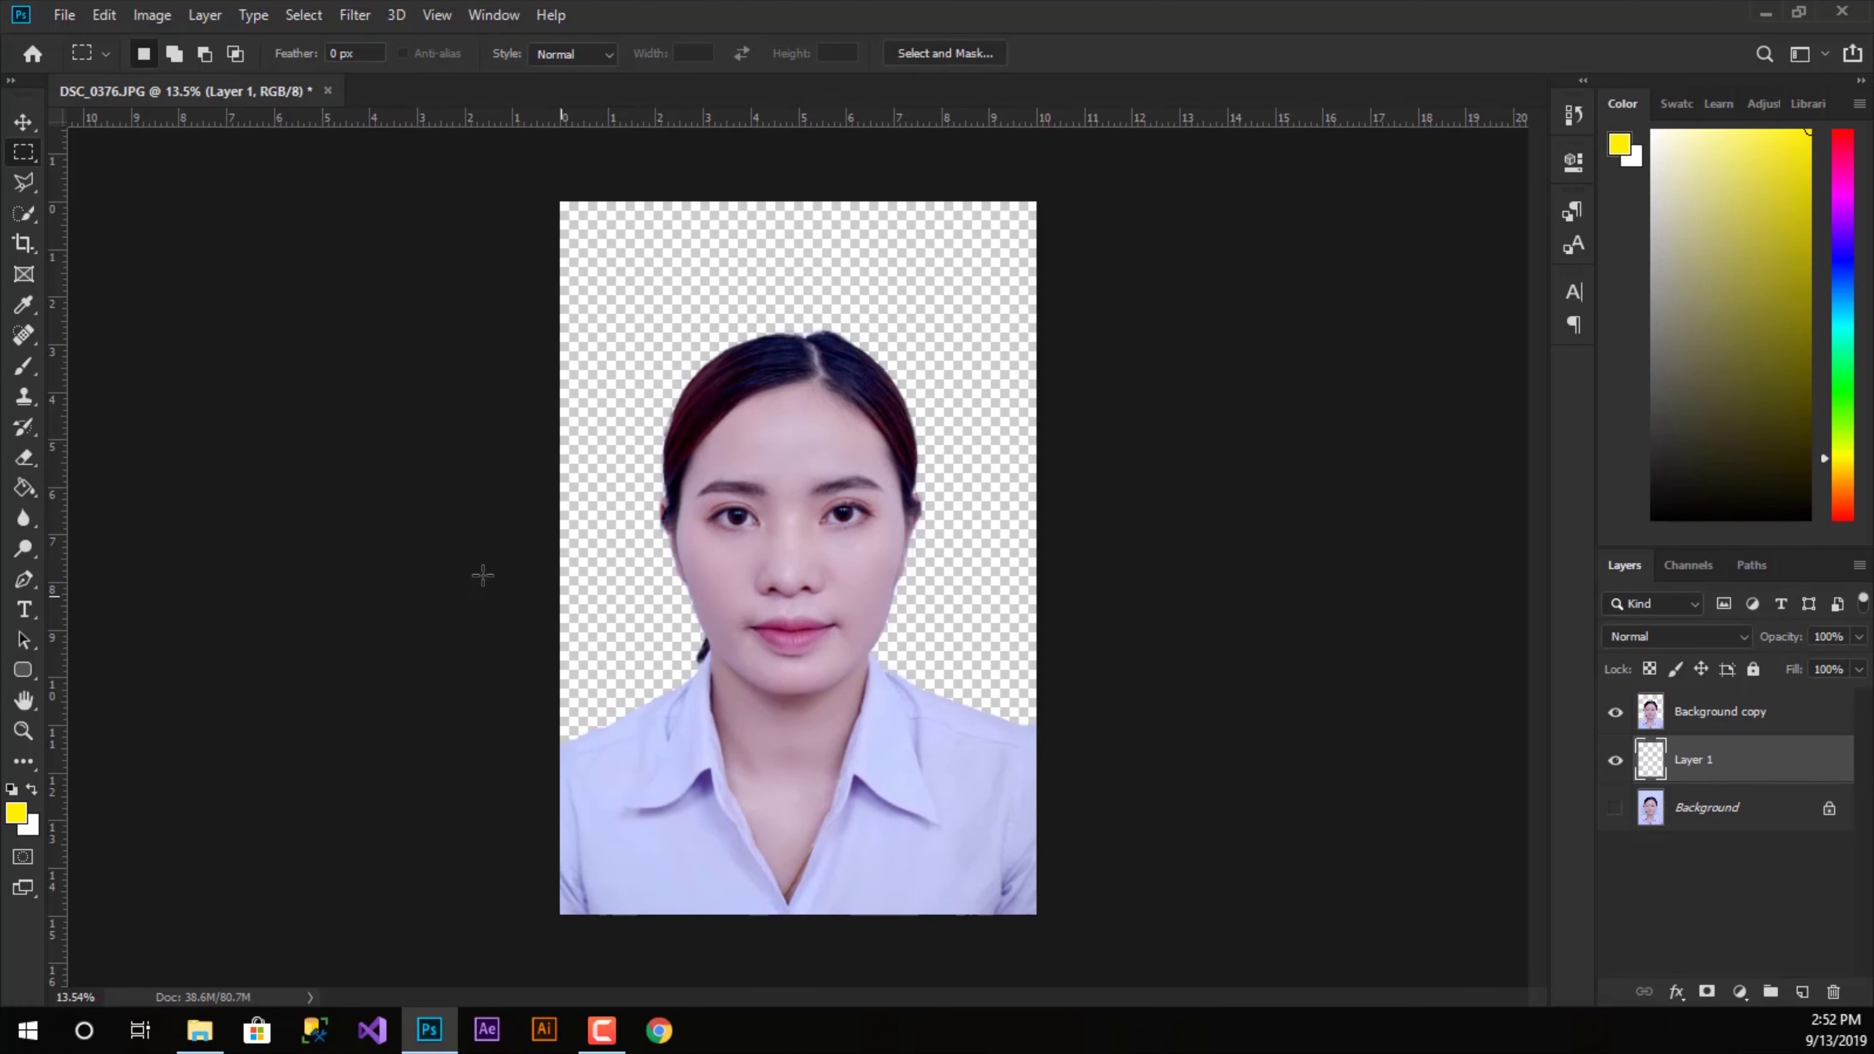
left_click(27, 489)
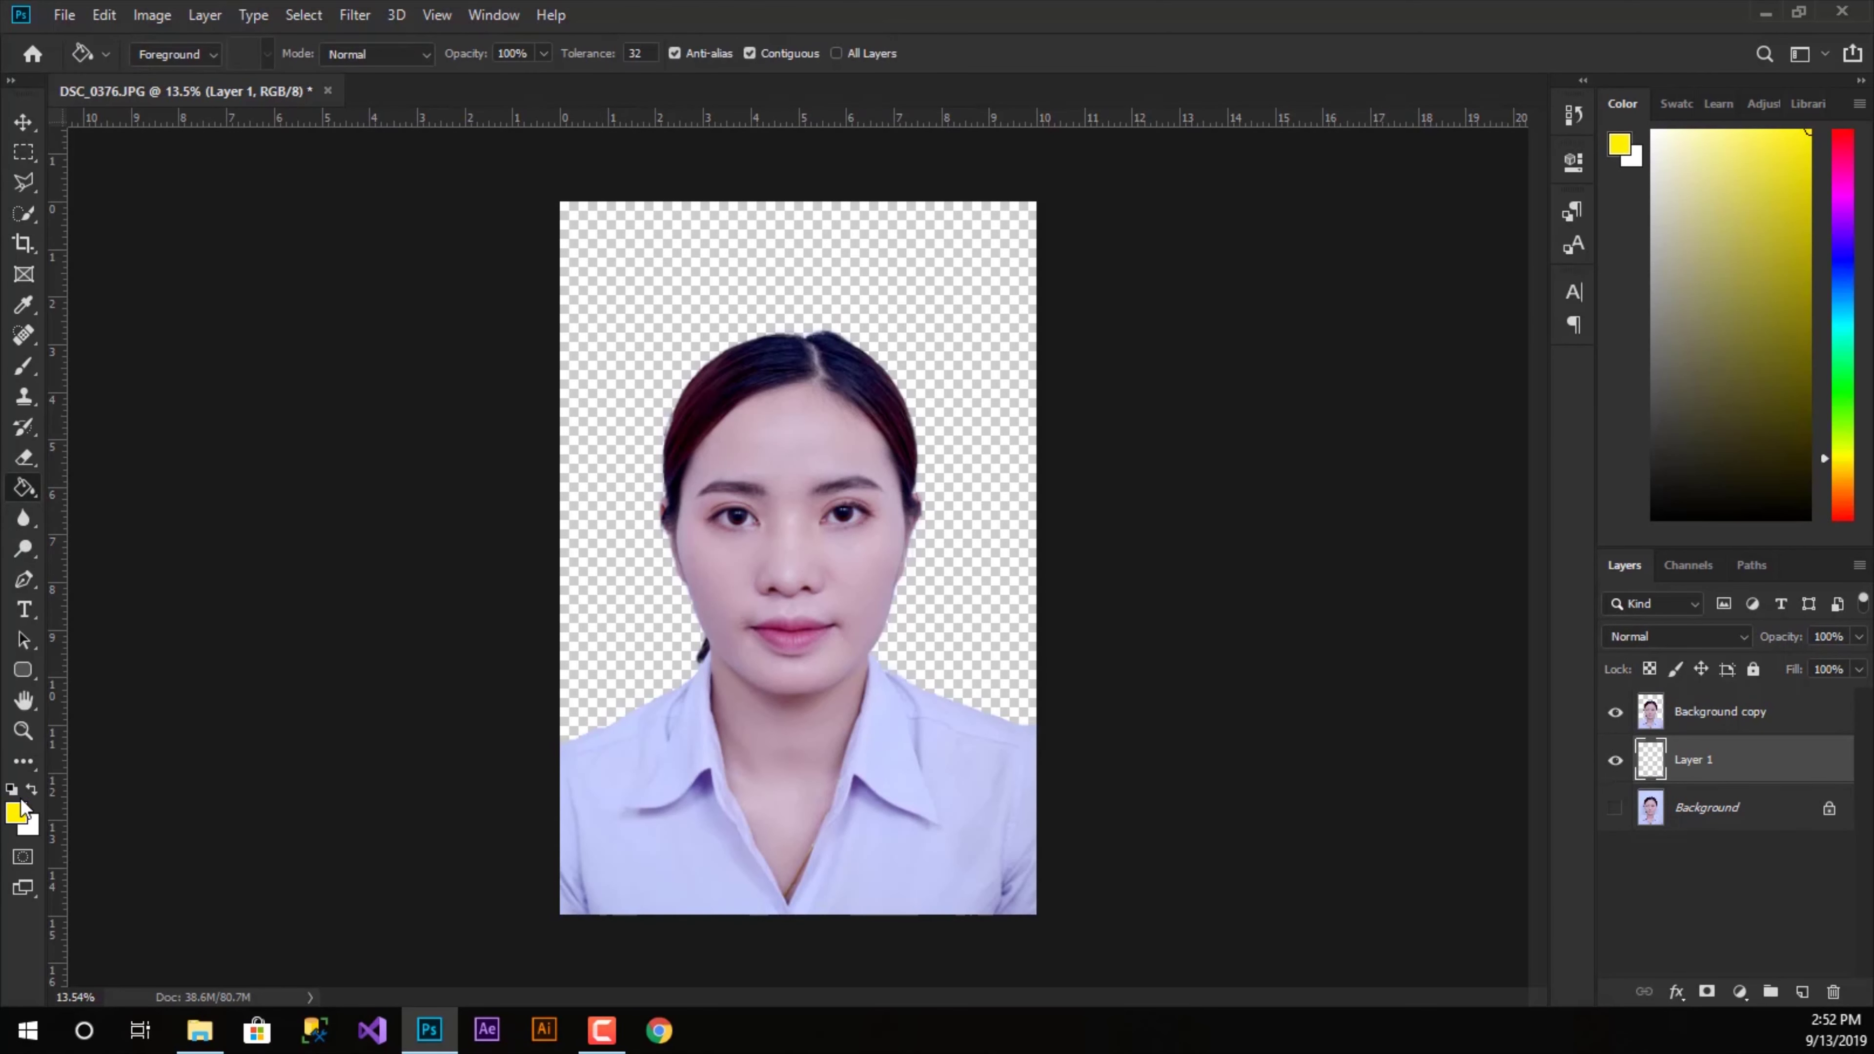
left_click(32, 790)
left_click(619, 269)
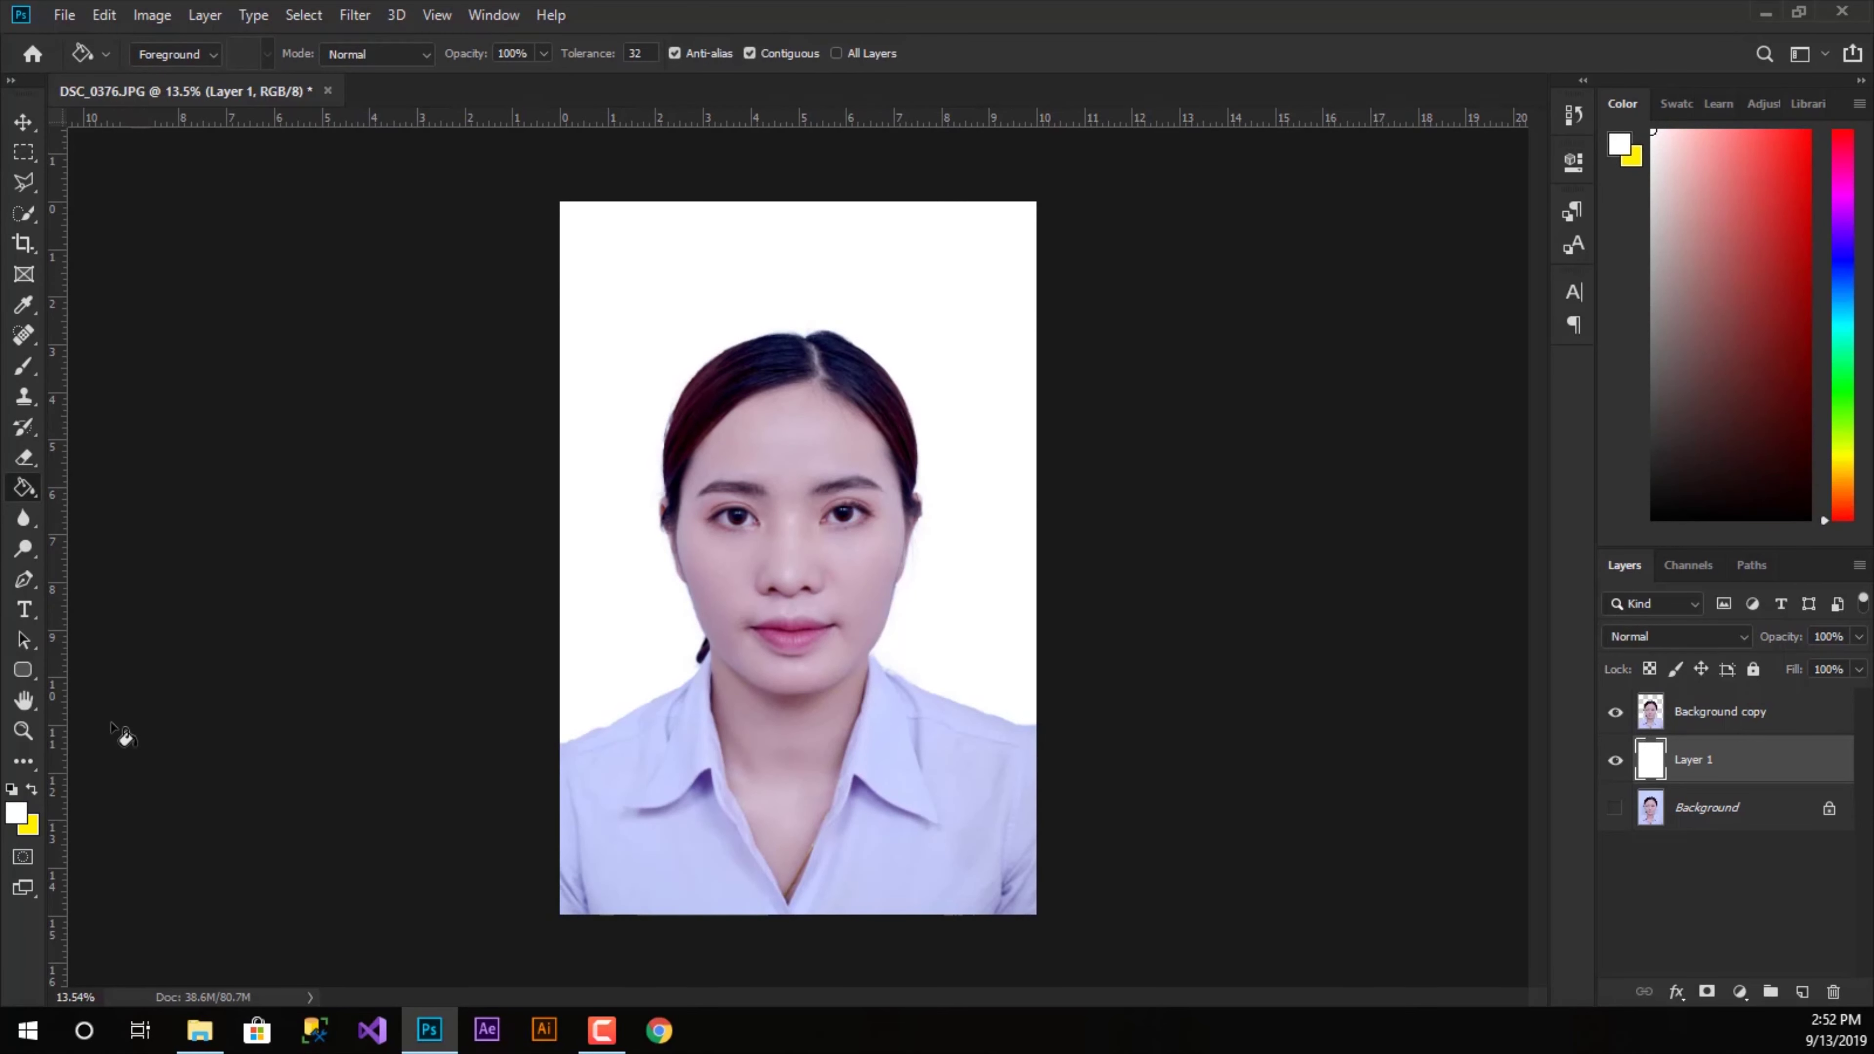
- Set the foreground colour to hex 0078ff in the Color Picker
key("i")
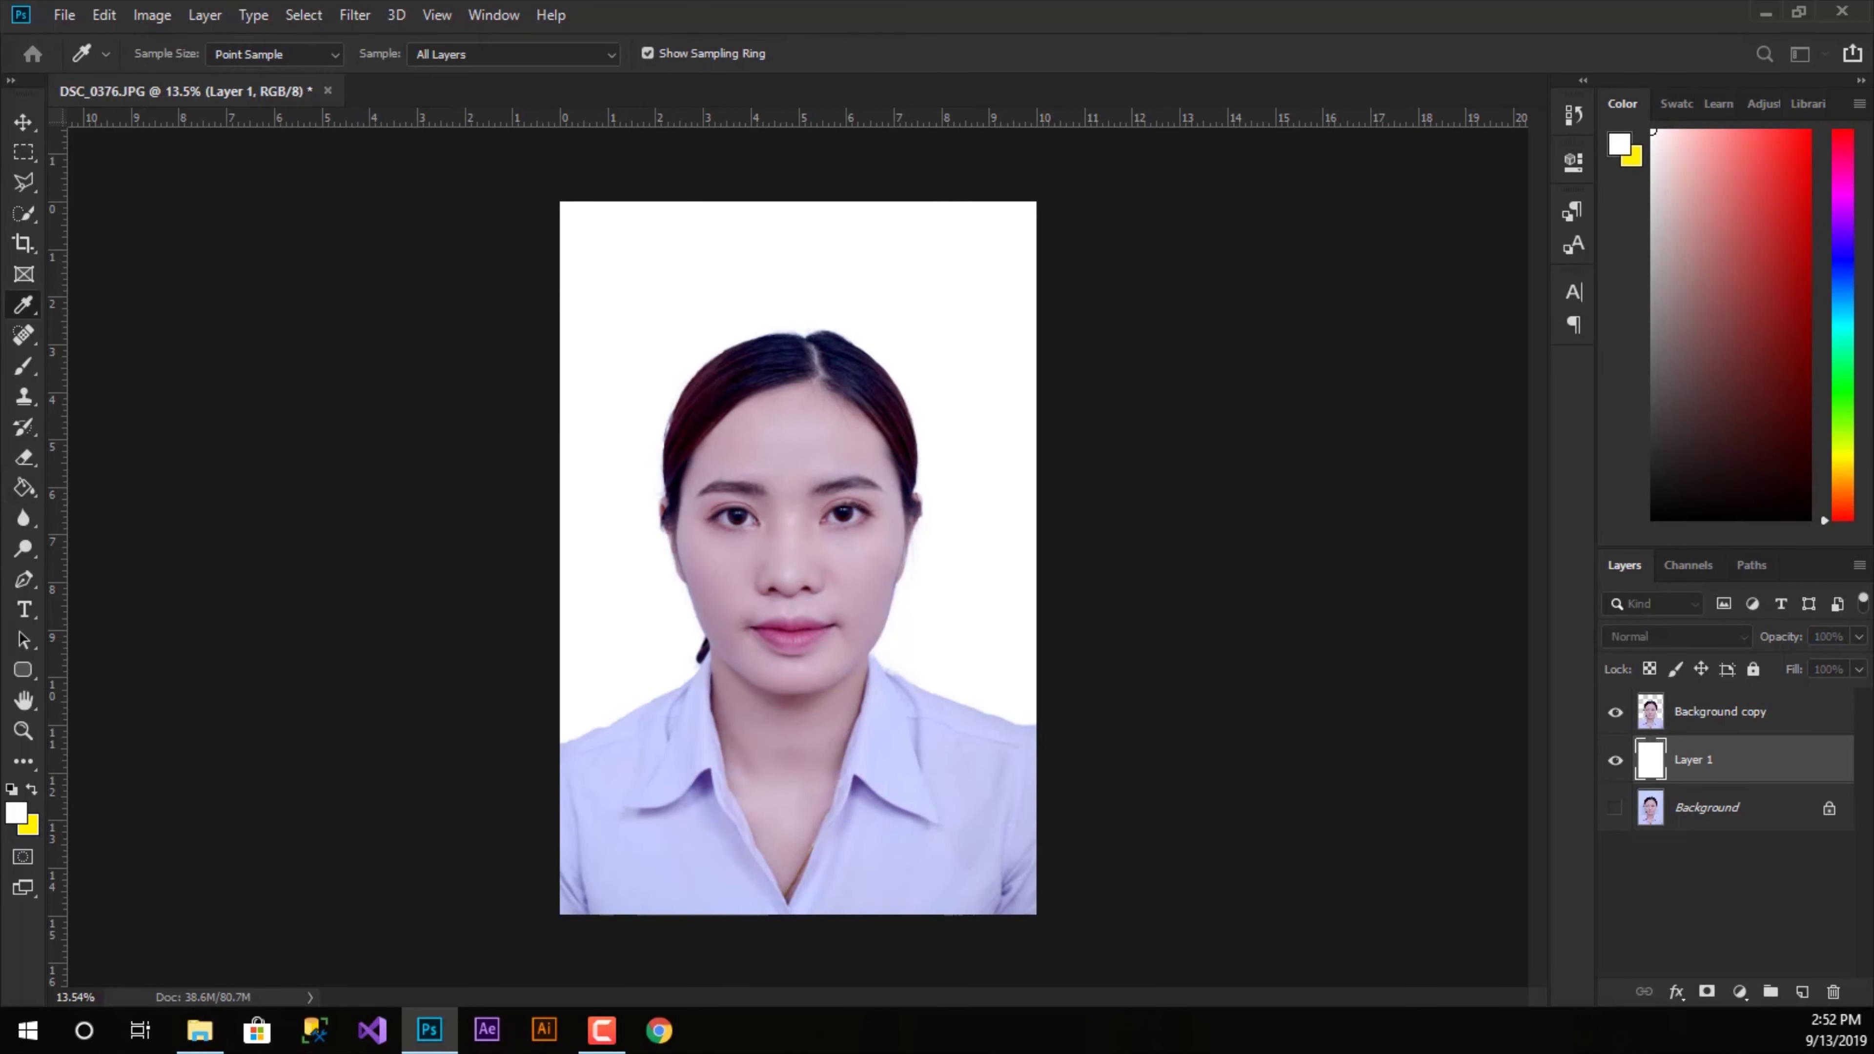
left_click(16, 813)
left_click_drag(967, 114, 1449, 137)
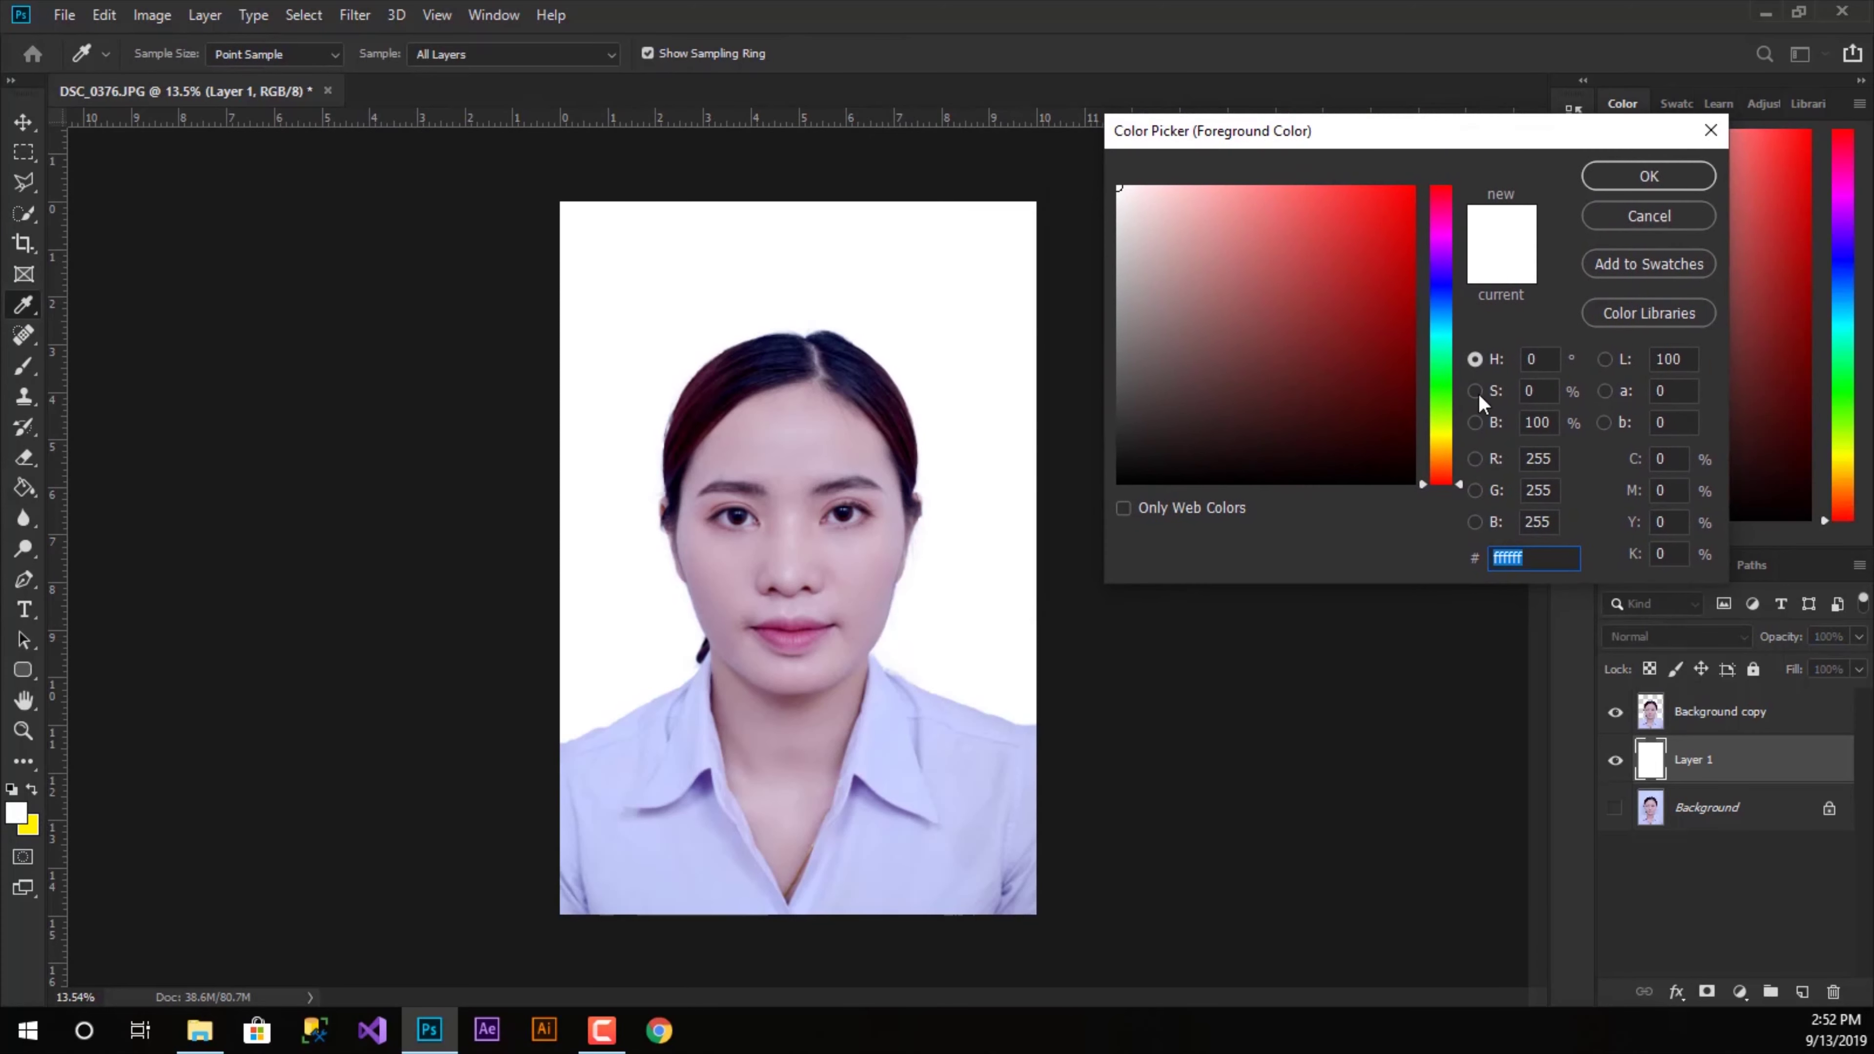
mouse_move(1443, 329)
left_mouse_down()
mouse_move(1443, 288)
mouse_move(1443, 309)
left_mouse_up()
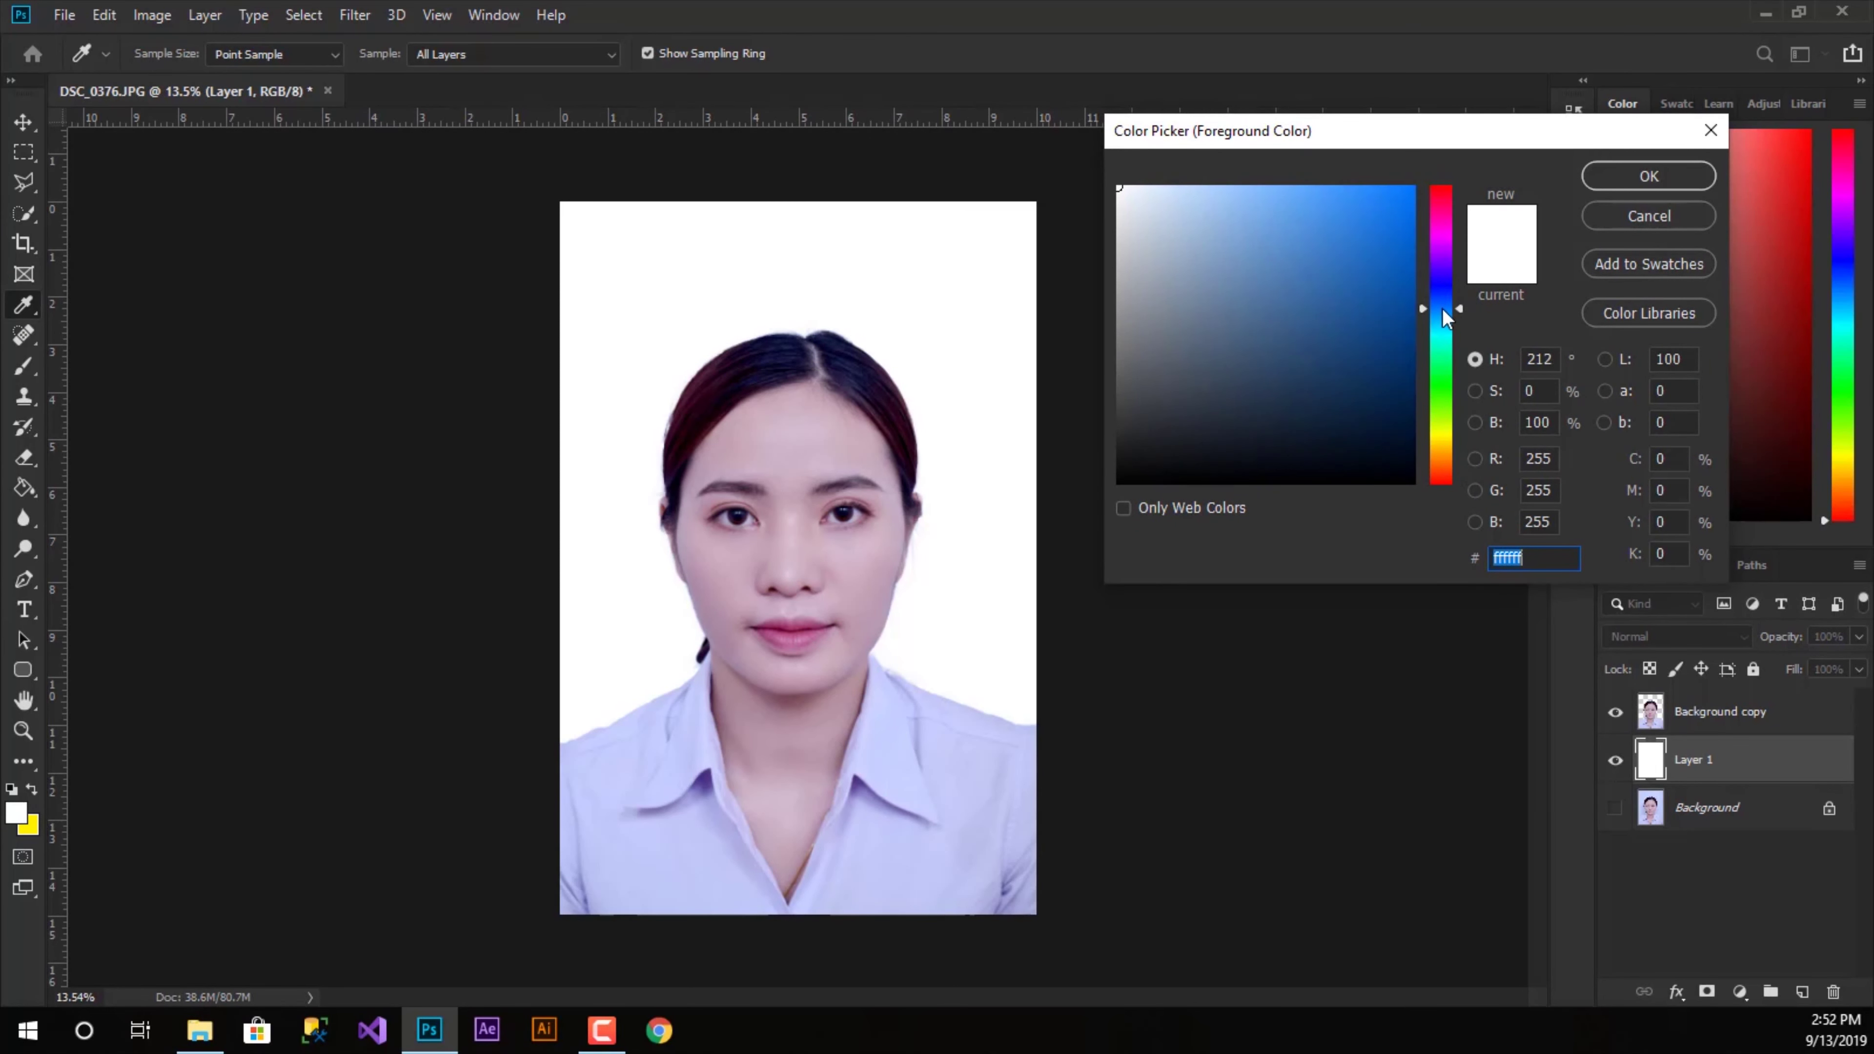
type("0078ff")
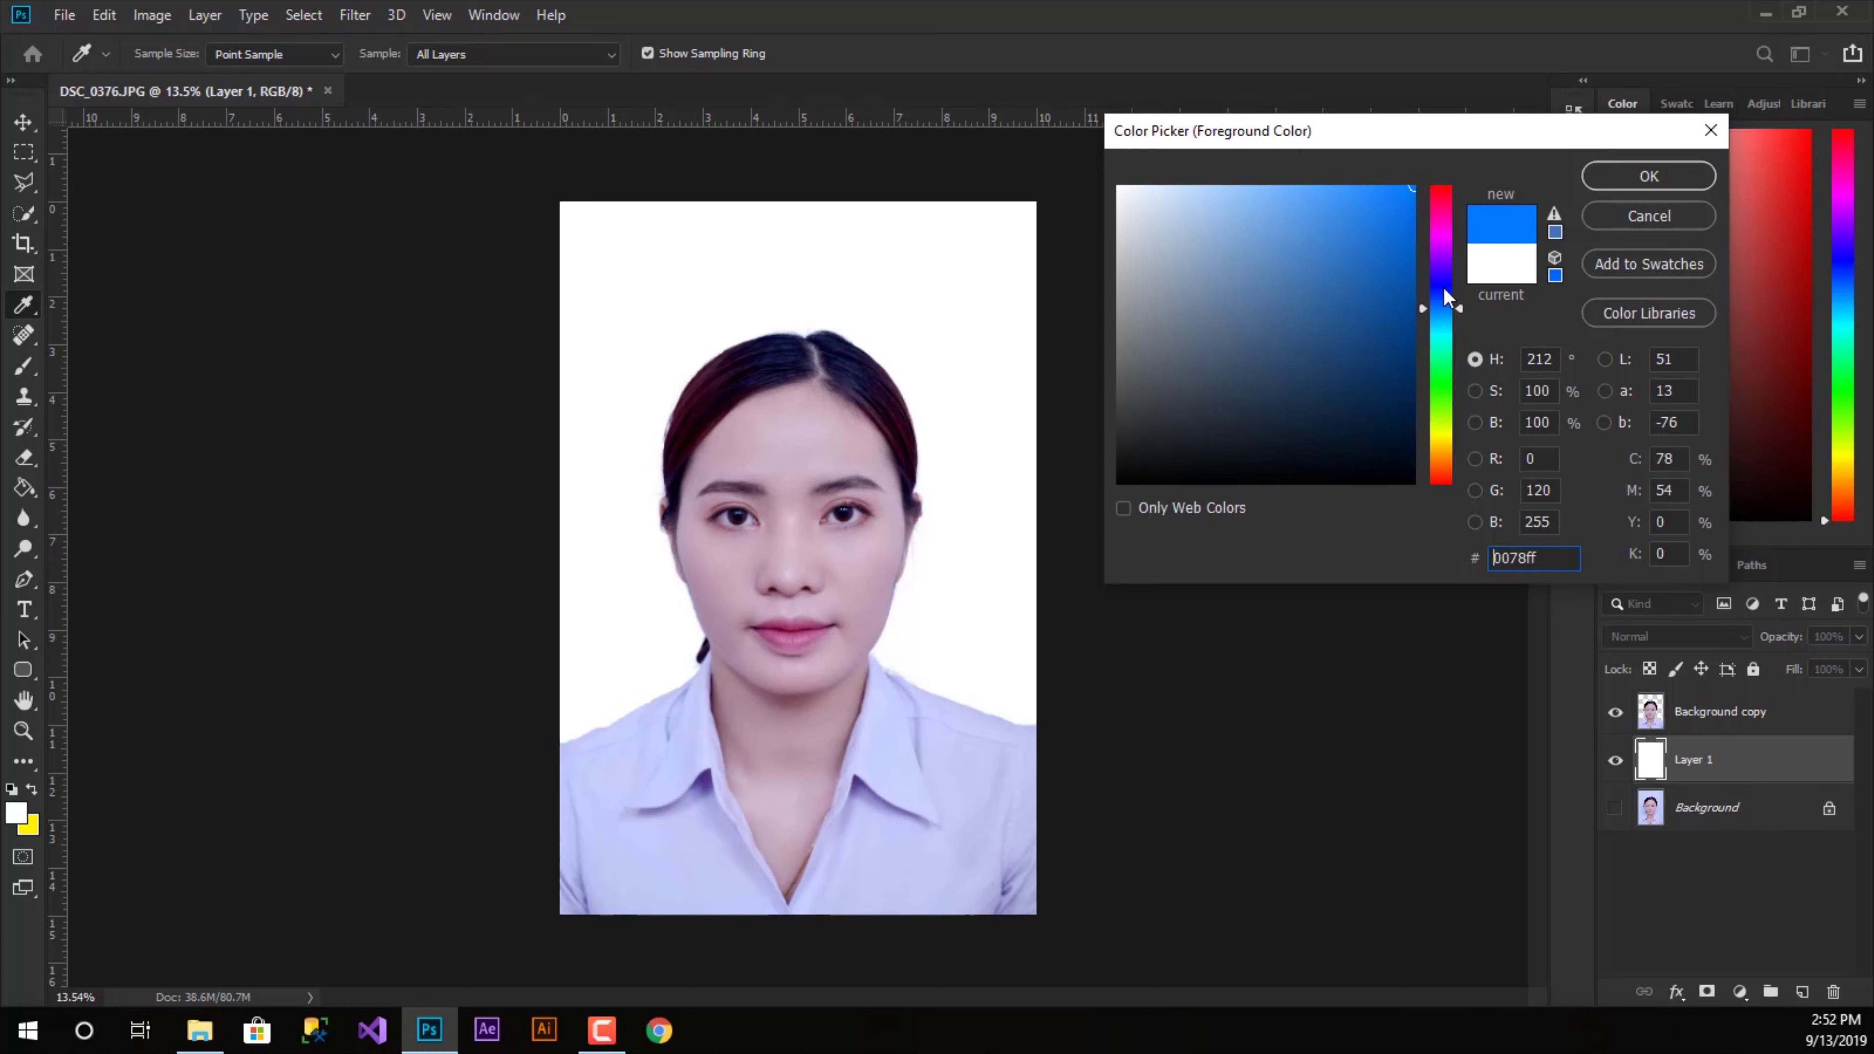
left_click(1616, 172)
- Fill Layer 1 with the 0078ff blue using the Paint Bucket
key("g")
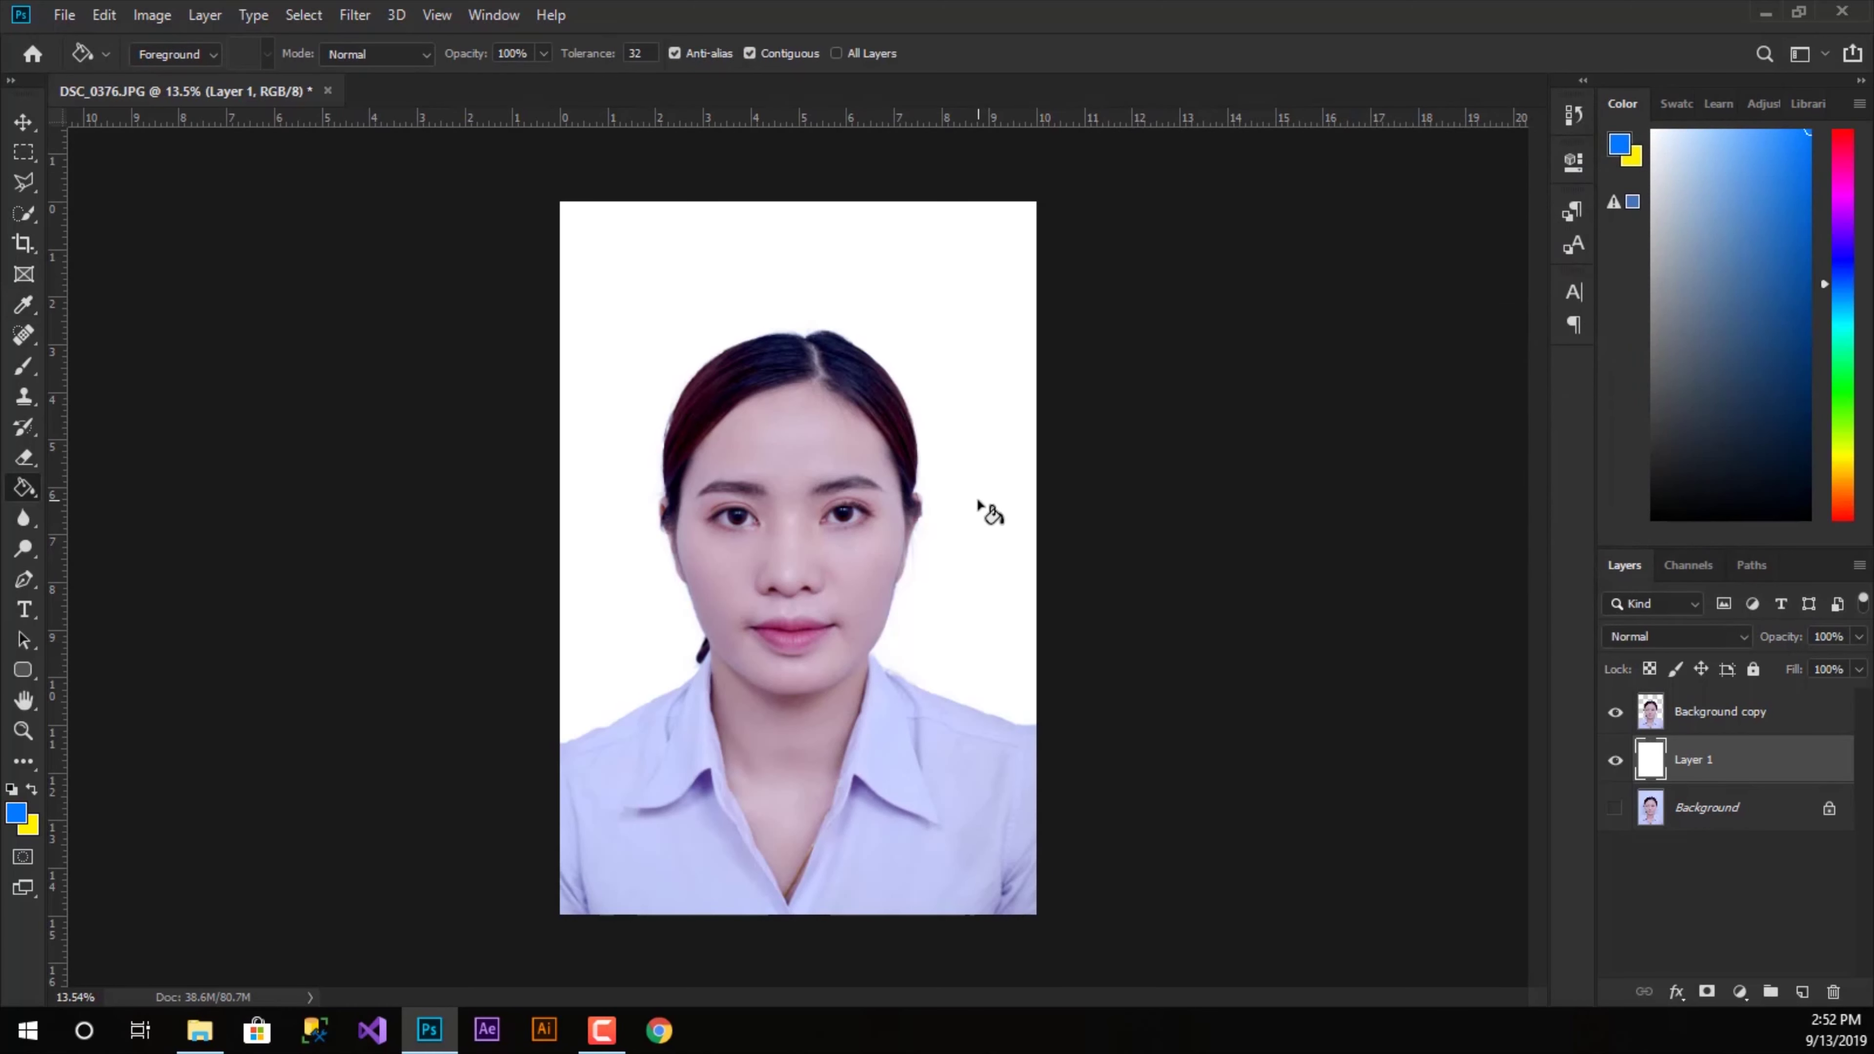
left_click(898, 585)
scroll(849, 491, "up", 5, "alt")
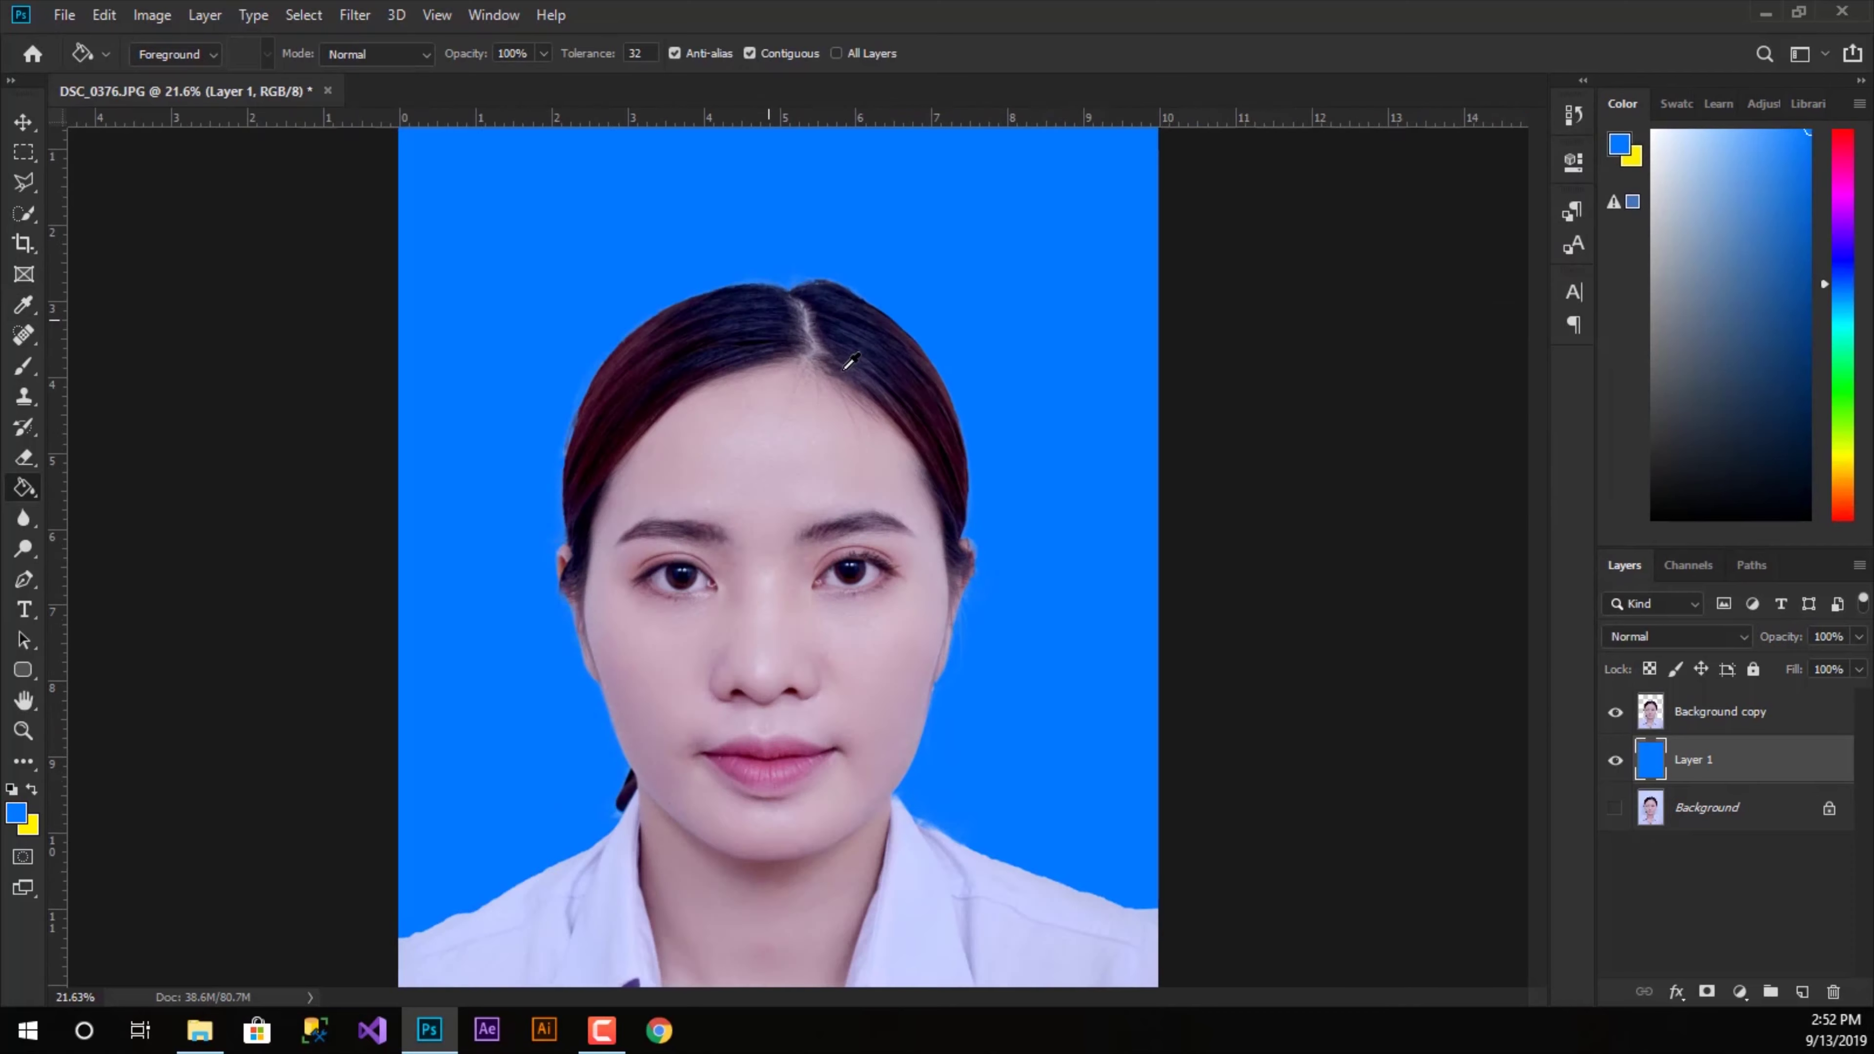
scroll(296, 332, "up", 2)
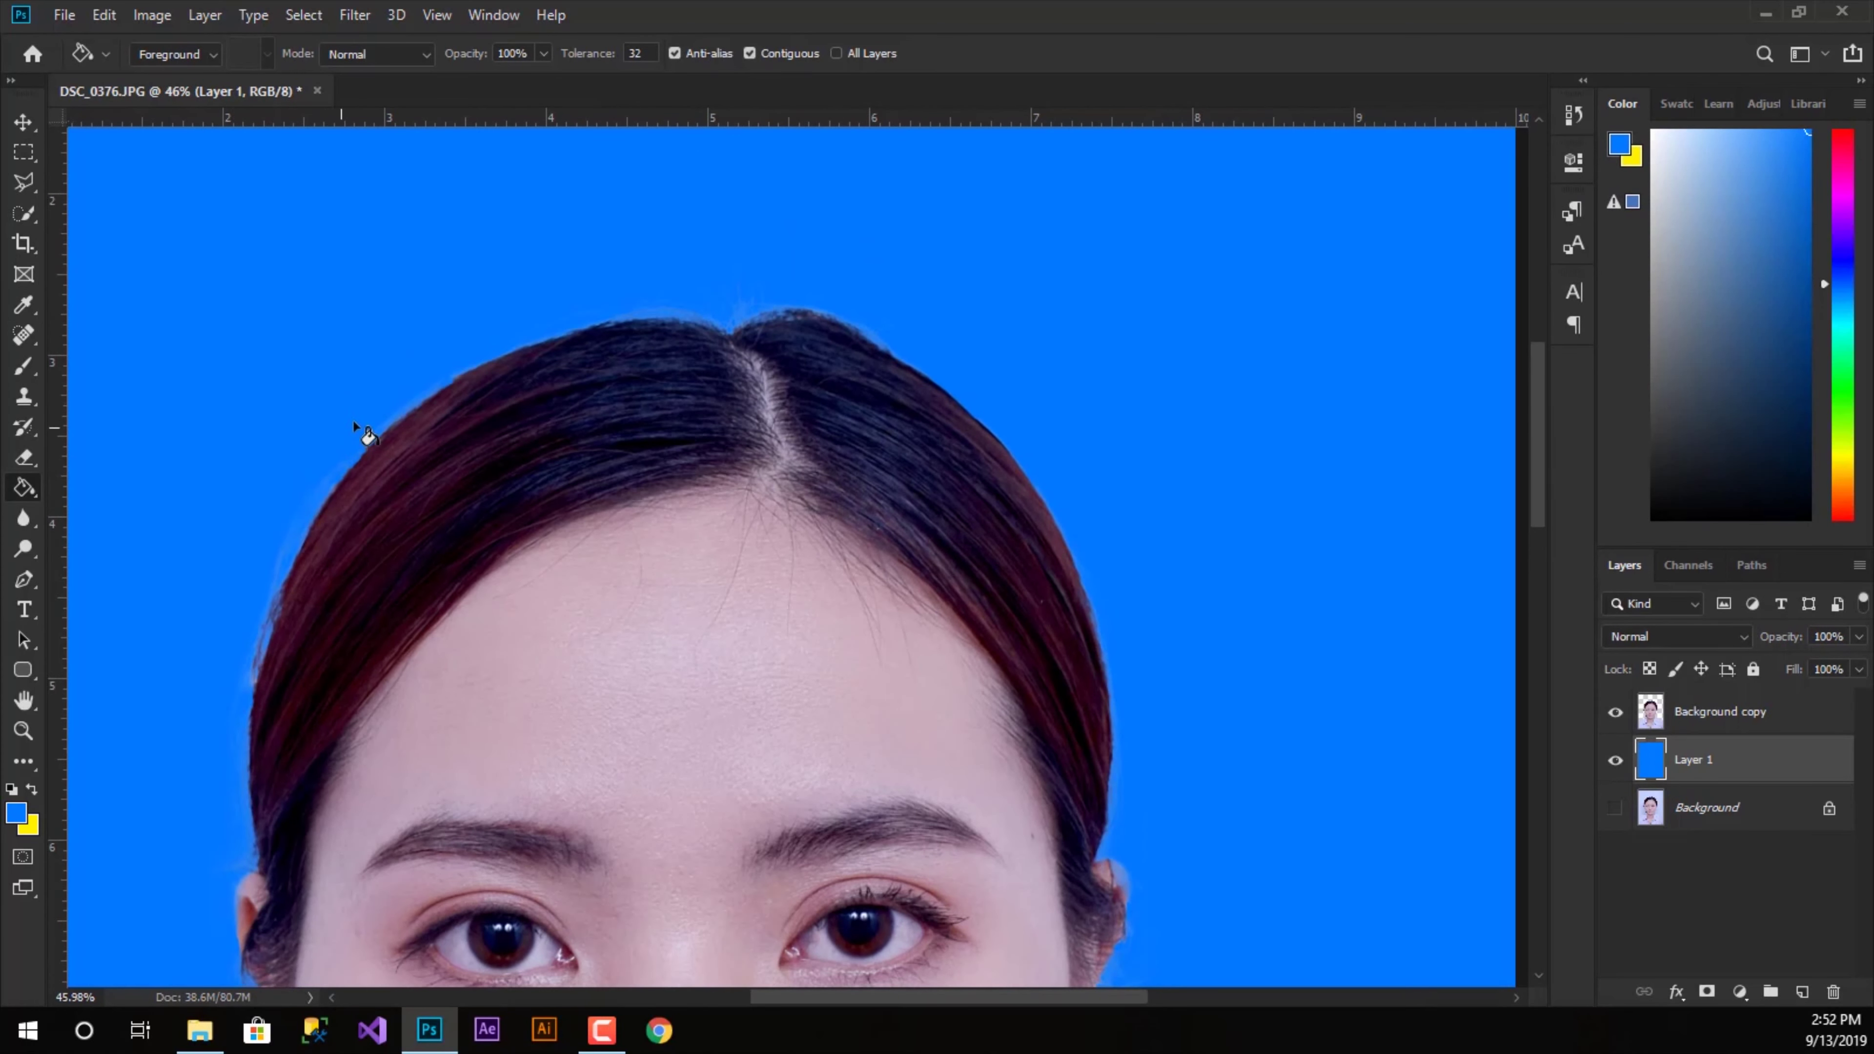
scroll(295, 531, "up", 3, "alt")
scroll(336, 568, "up", 2, "alt")
scroll(346, 578, "down", 3)
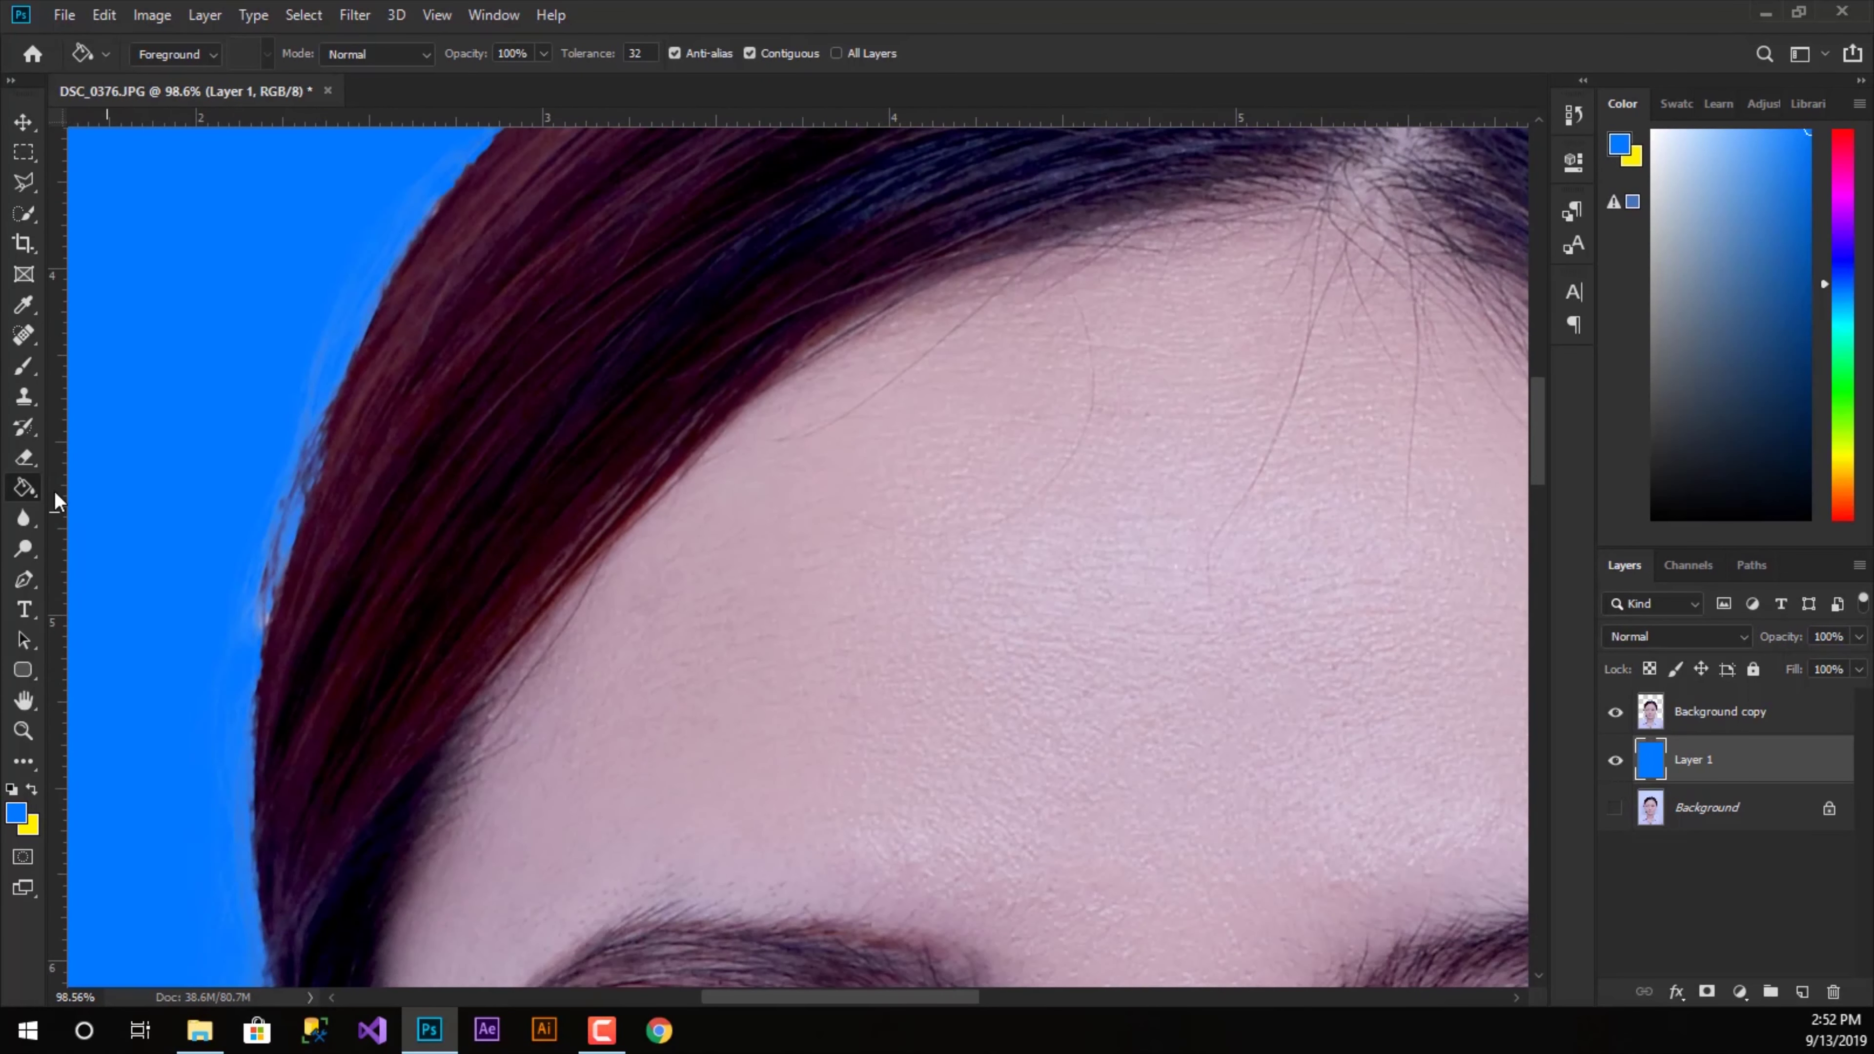
- Use the Burn tool on Background copy to darken the light fringe along the hair edge
left_click(37, 554)
left_click(90, 570)
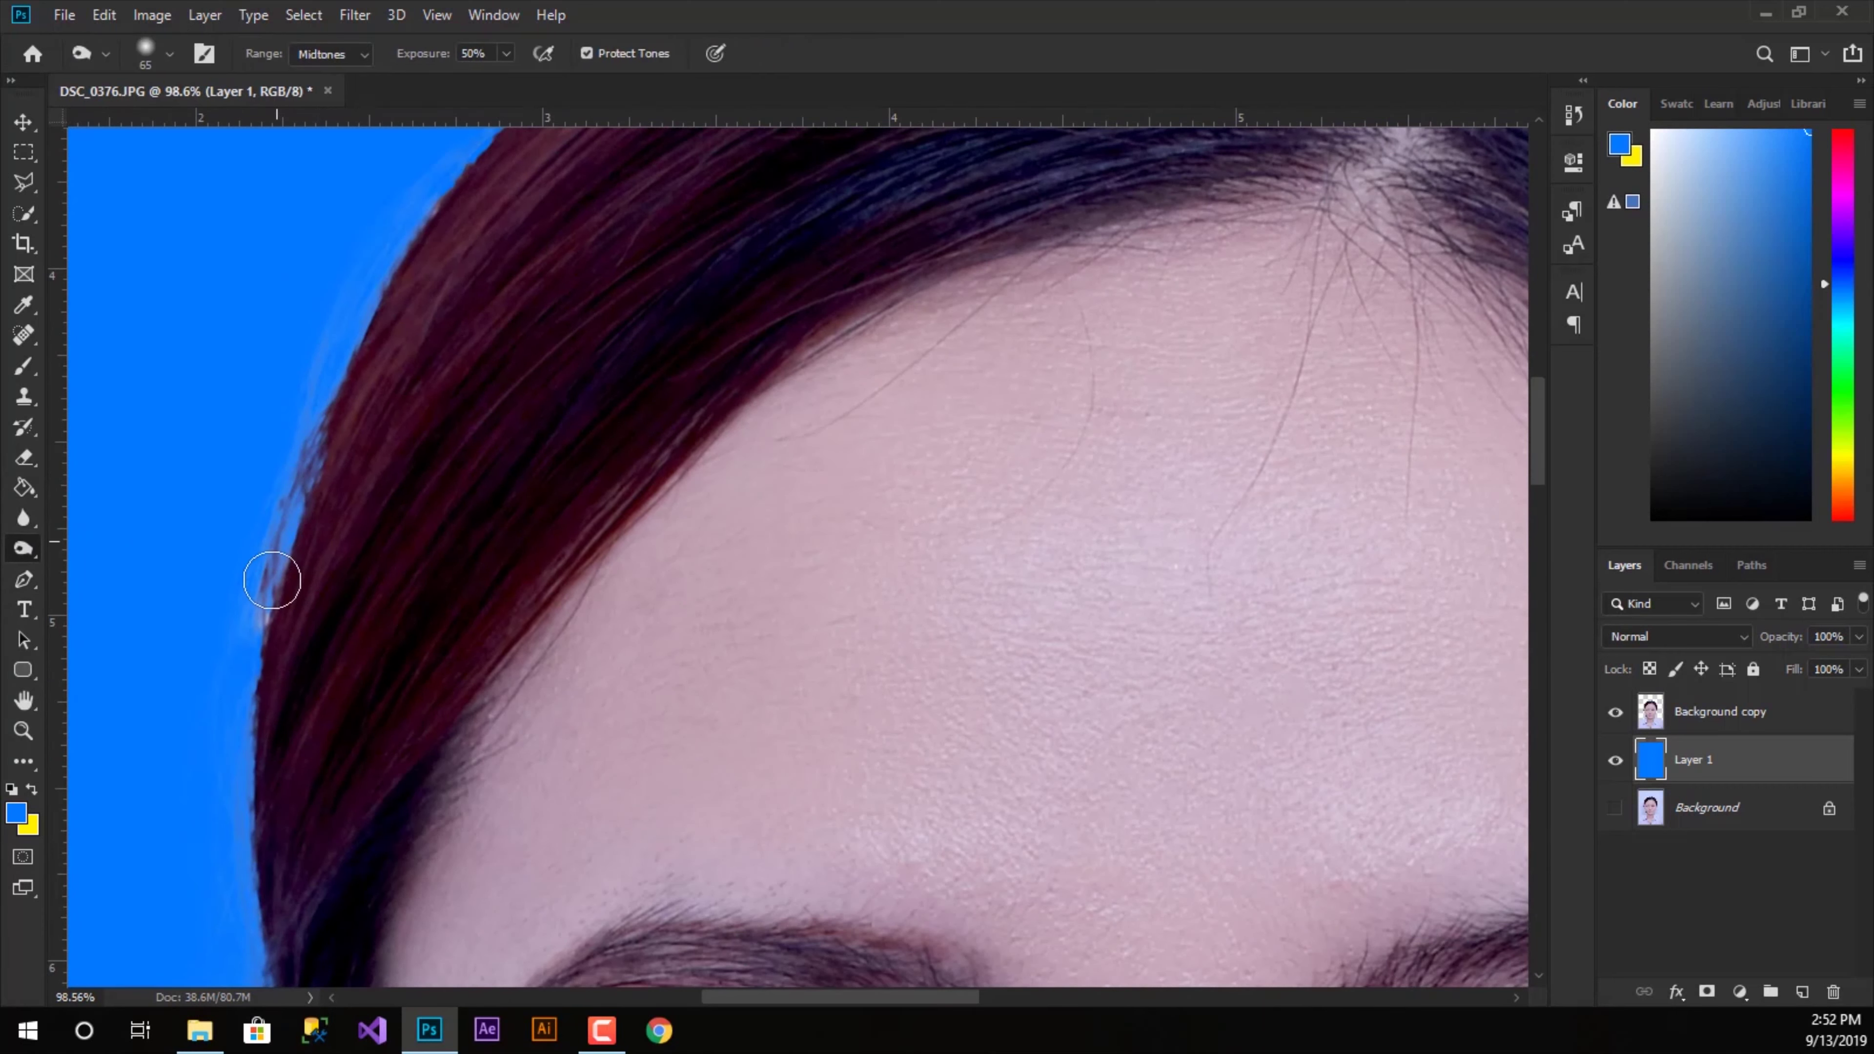
left_click(1690, 722)
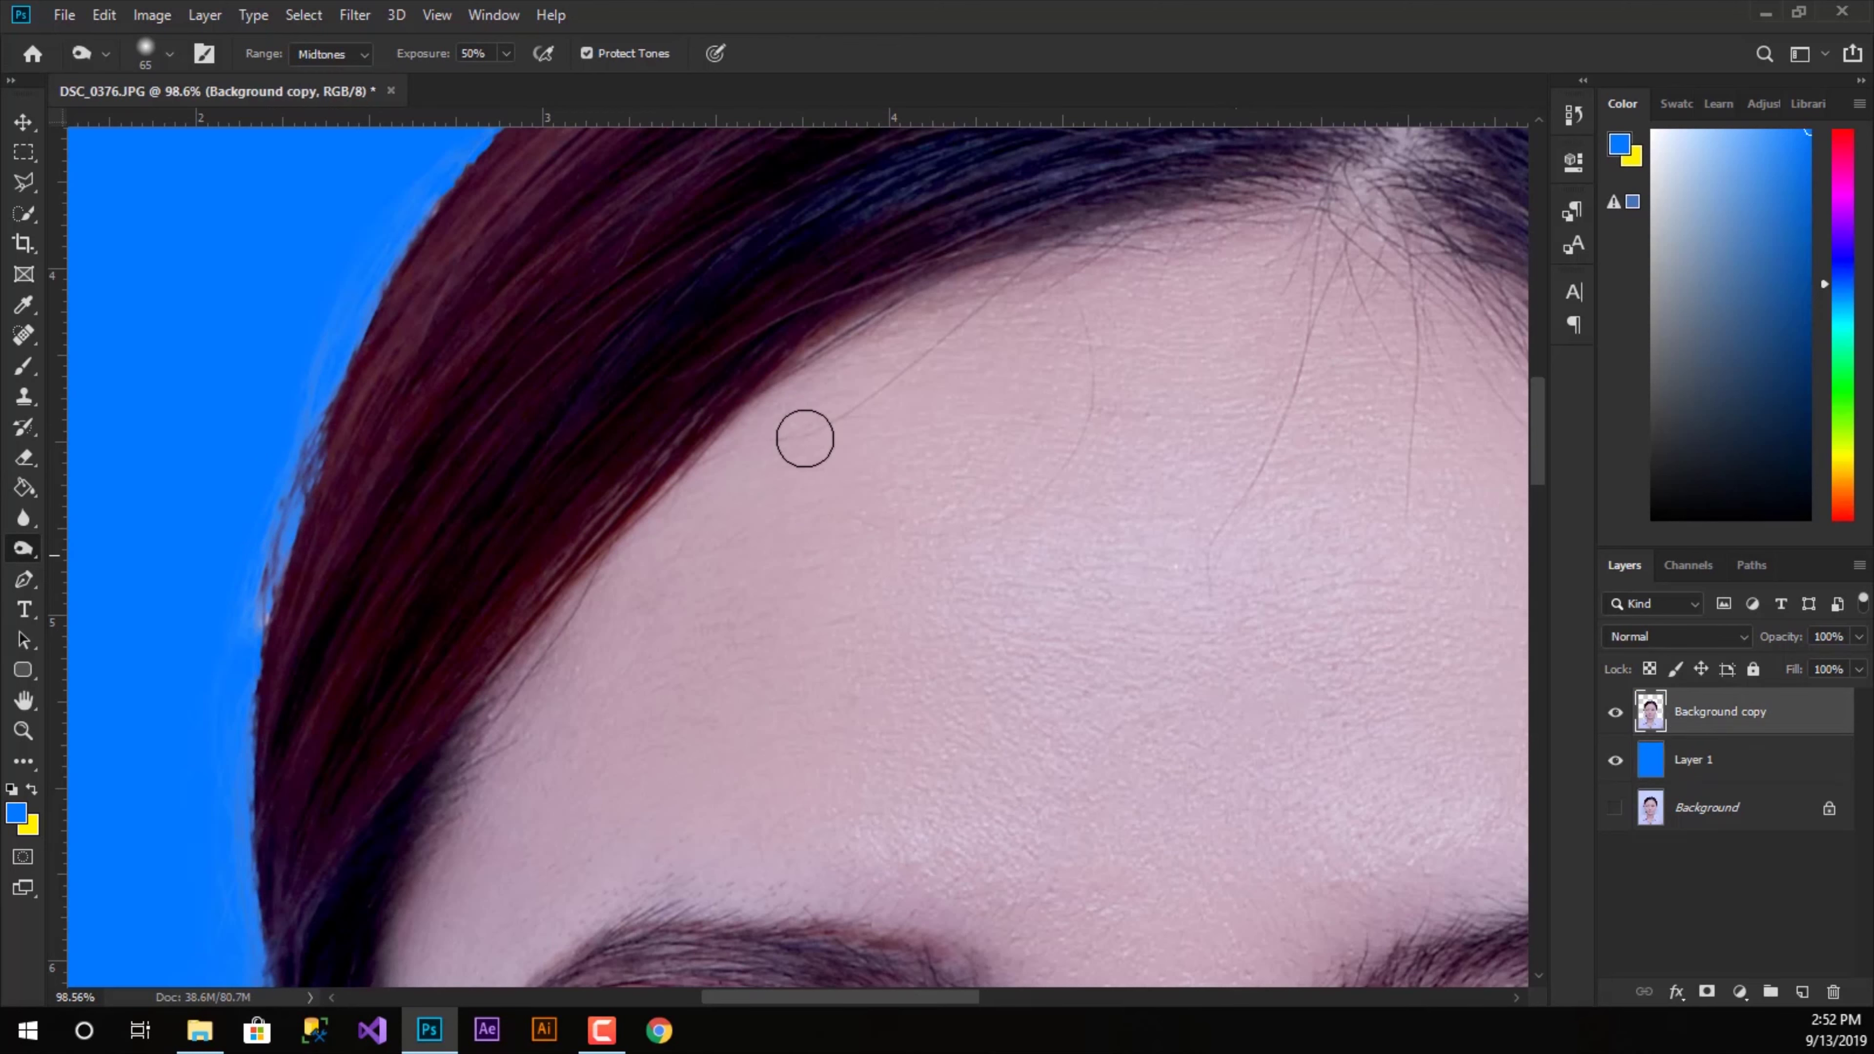
mouse_move(318, 394)
left_mouse_down()
mouse_move(258, 580)
mouse_move(340, 281)
left_mouse_up()
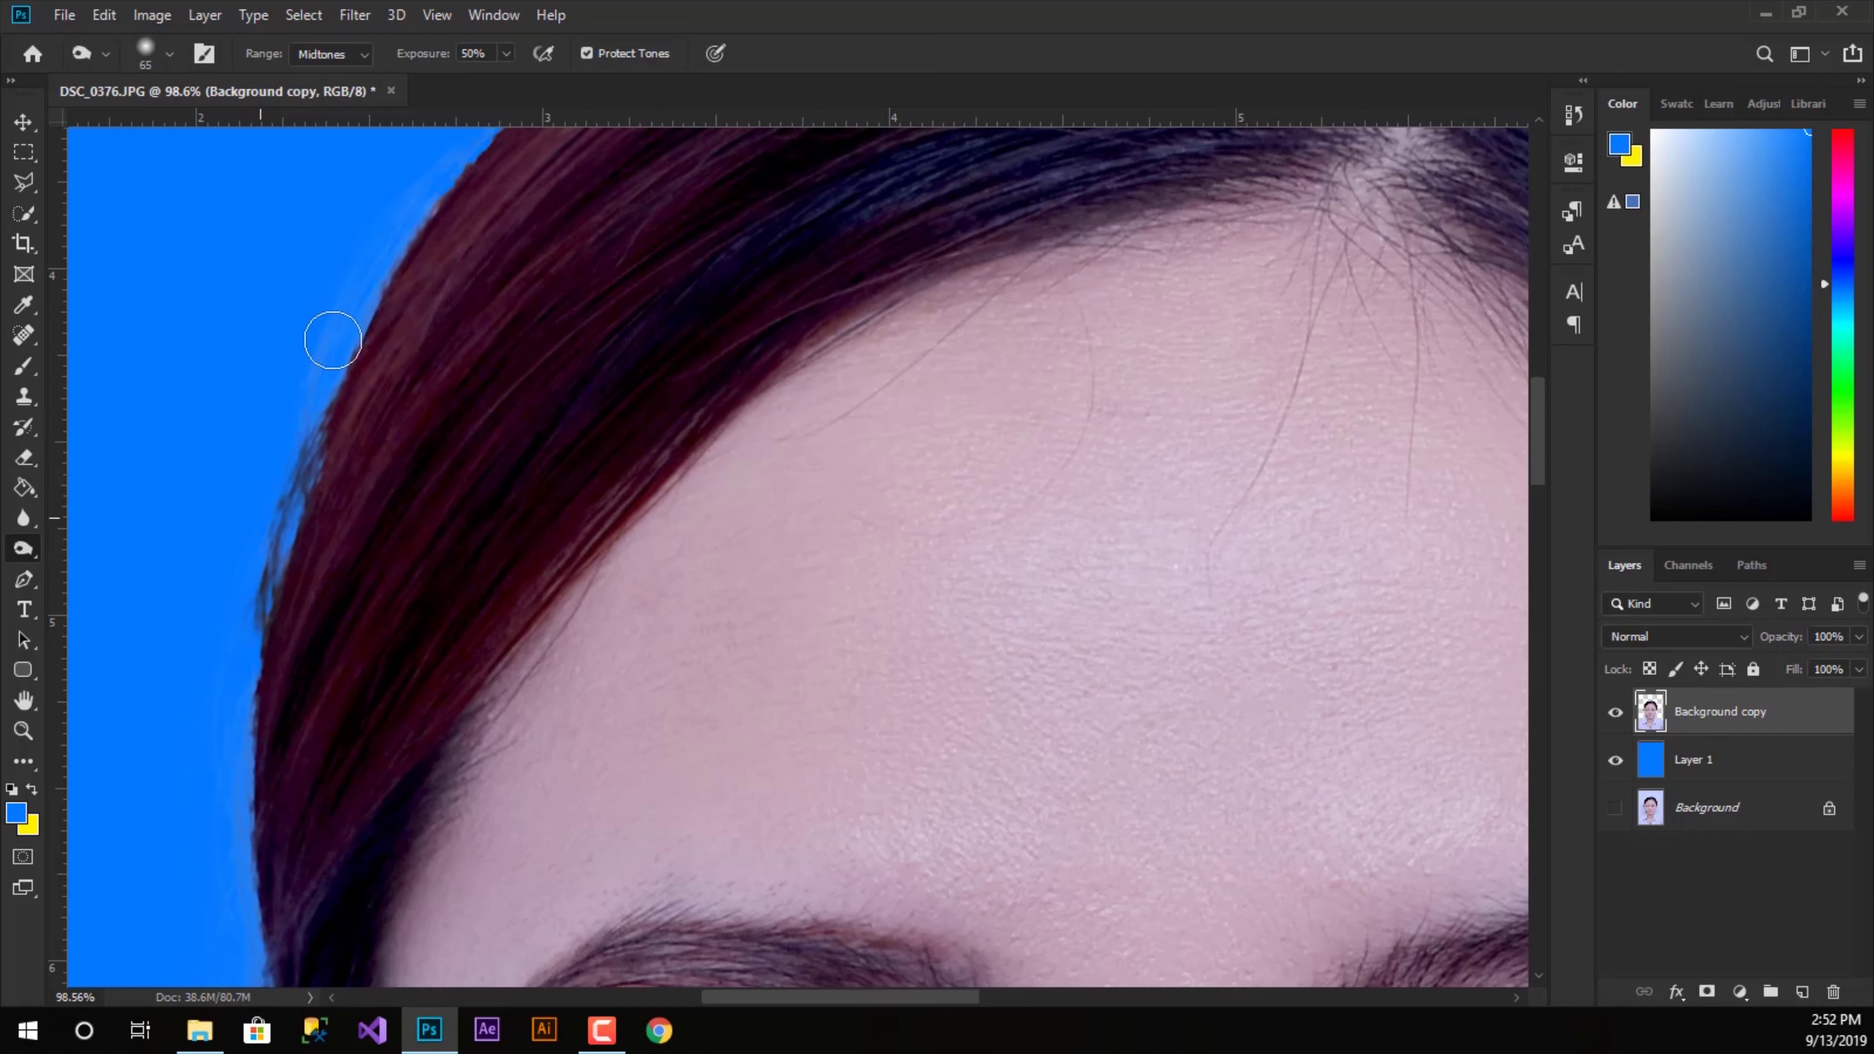
scroll(361, 392, "down", 3)
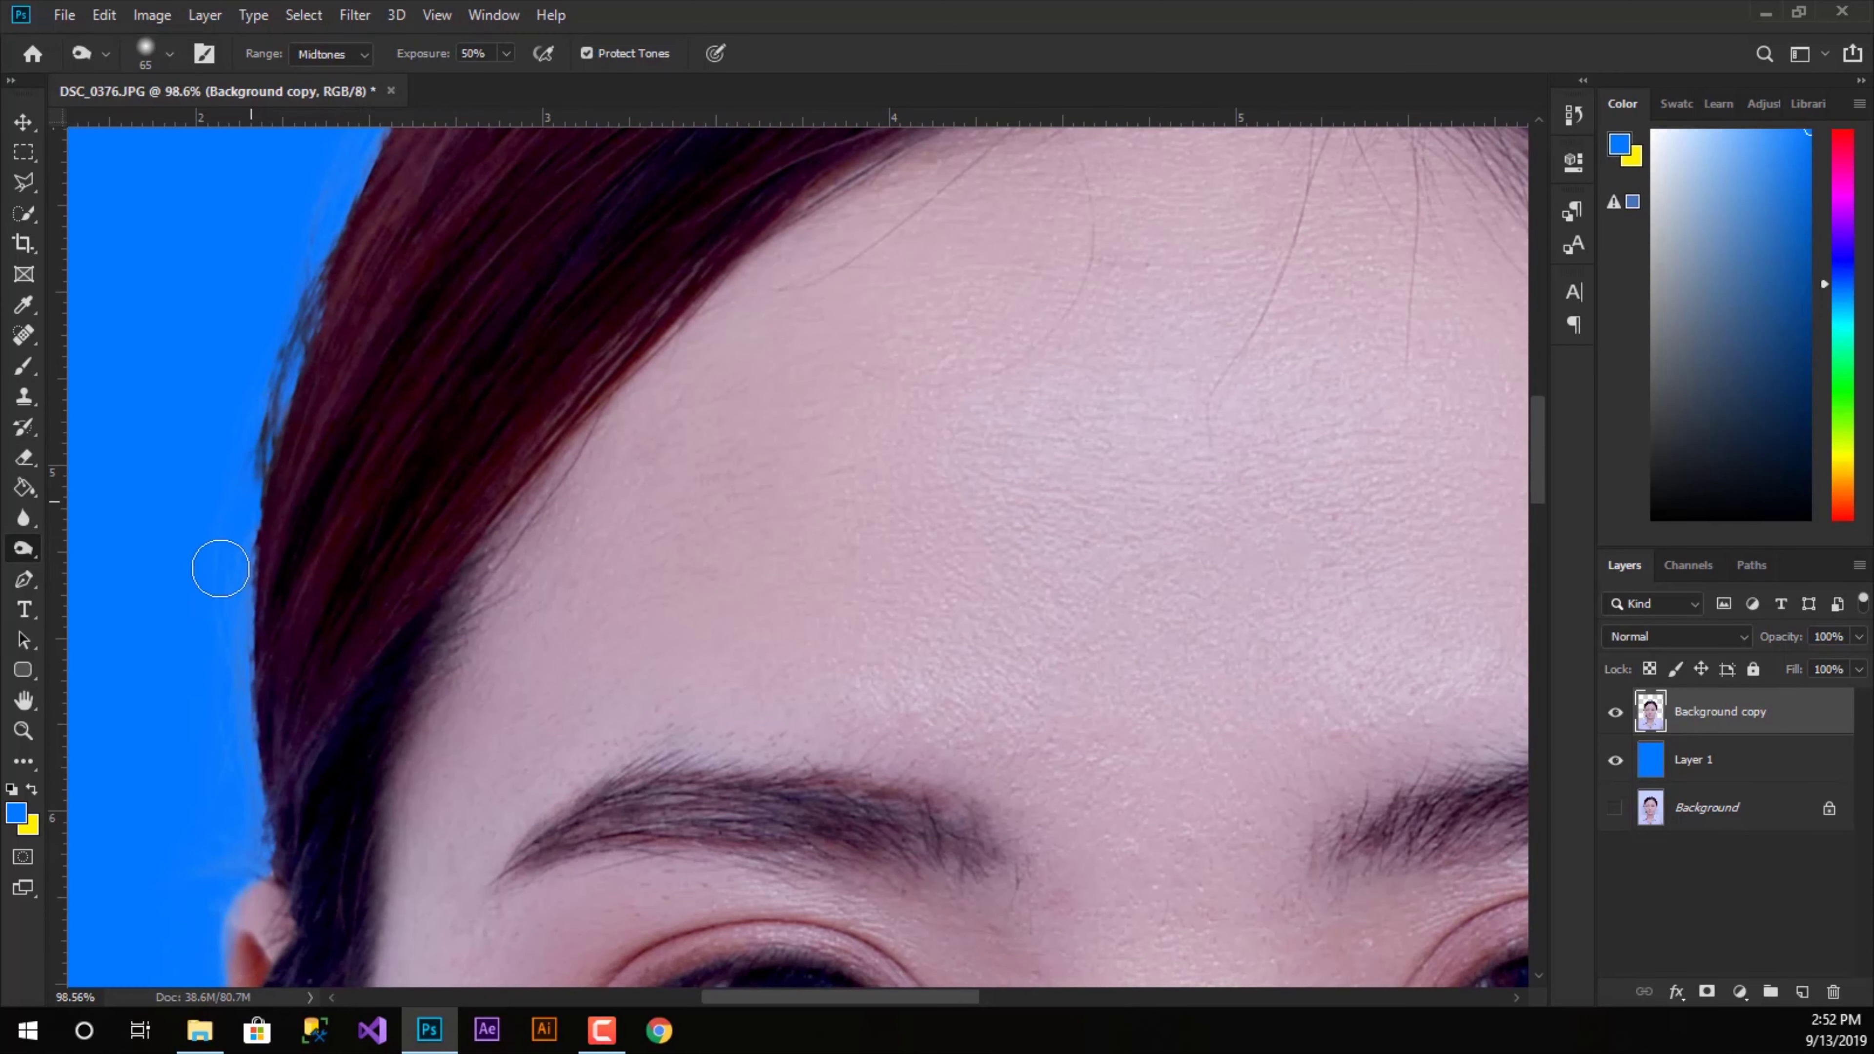
mouse_move(263, 735)
left_mouse_down()
mouse_move(251, 807)
mouse_move(232, 545)
mouse_move(238, 893)
left_mouse_up()
- Darken the light halo along the top, crown and right side of the hair
left_click_drag(716, 529, 665, 879)
mouse_move(554, 341)
left_mouse_down()
mouse_move(418, 444)
mouse_move(314, 586)
mouse_move(272, 595)
mouse_move(193, 754)
mouse_move(167, 871)
left_mouse_up()
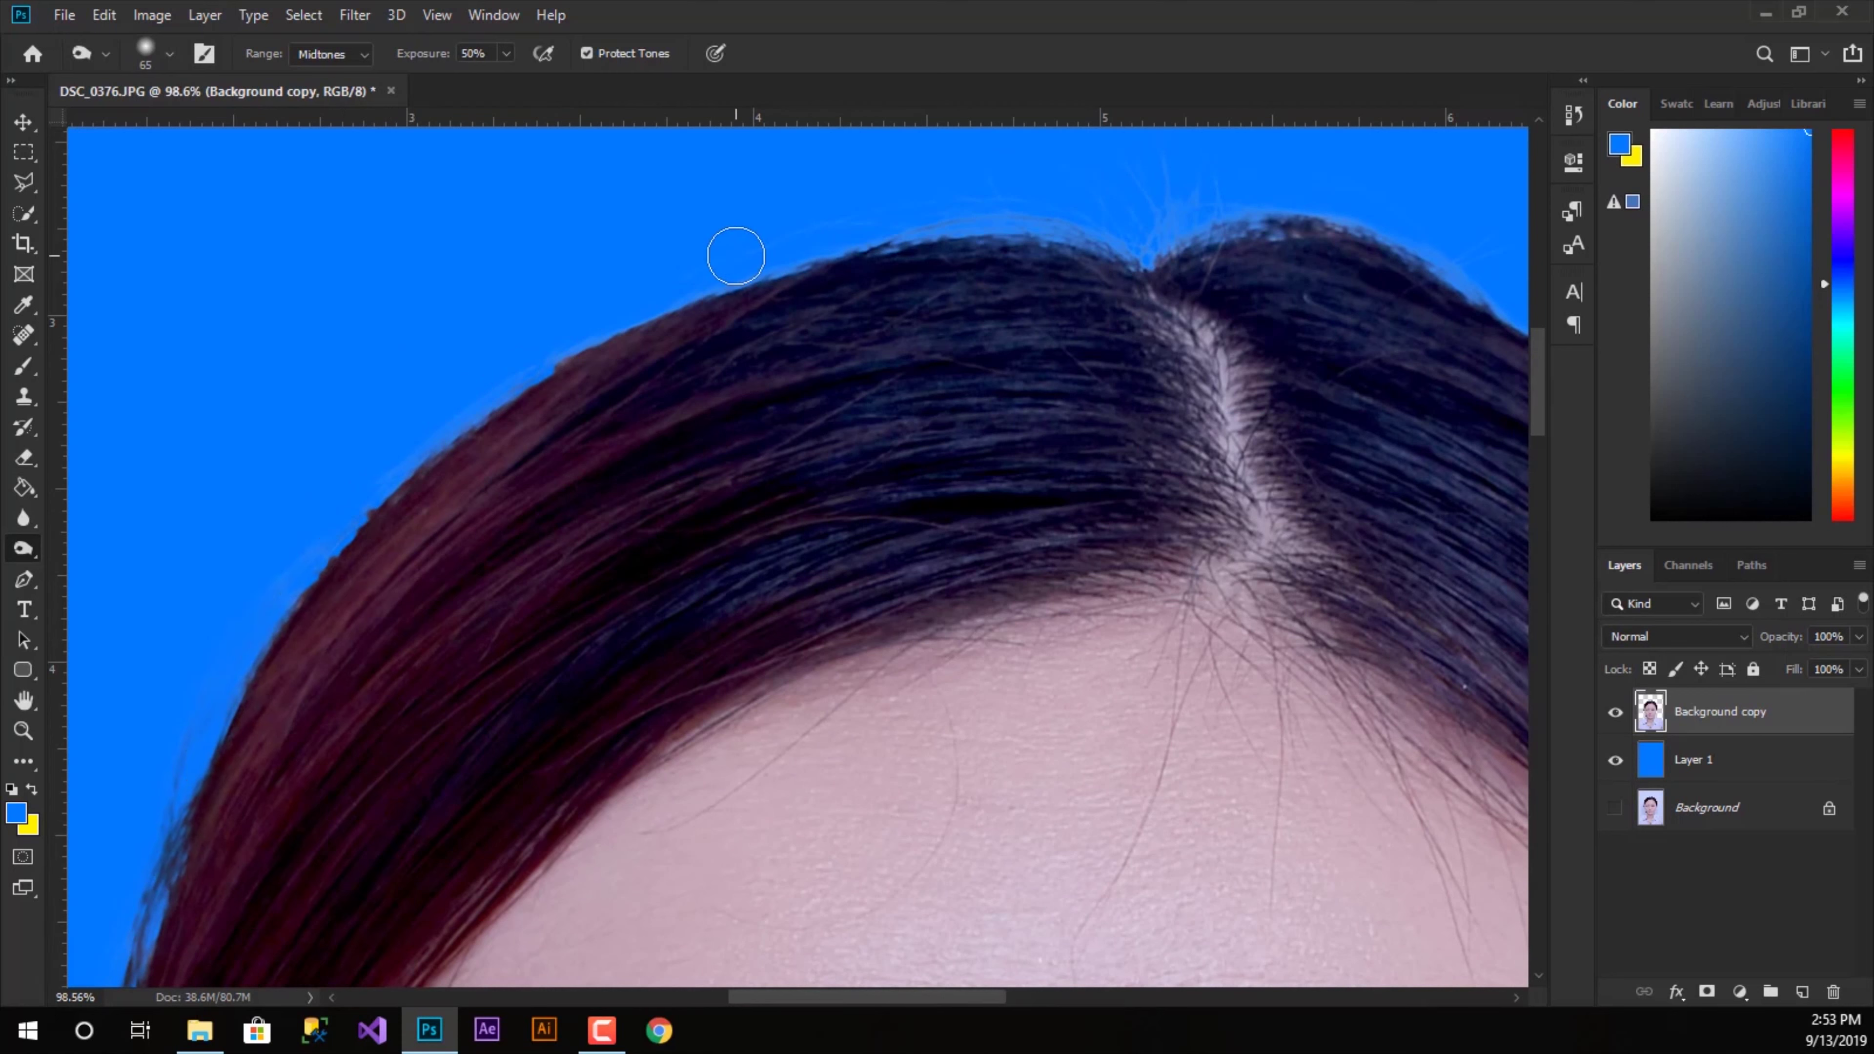
mouse_move(516, 356)
left_mouse_down()
mouse_move(870, 226)
mouse_move(1113, 238)
mouse_move(798, 264)
left_mouse_up()
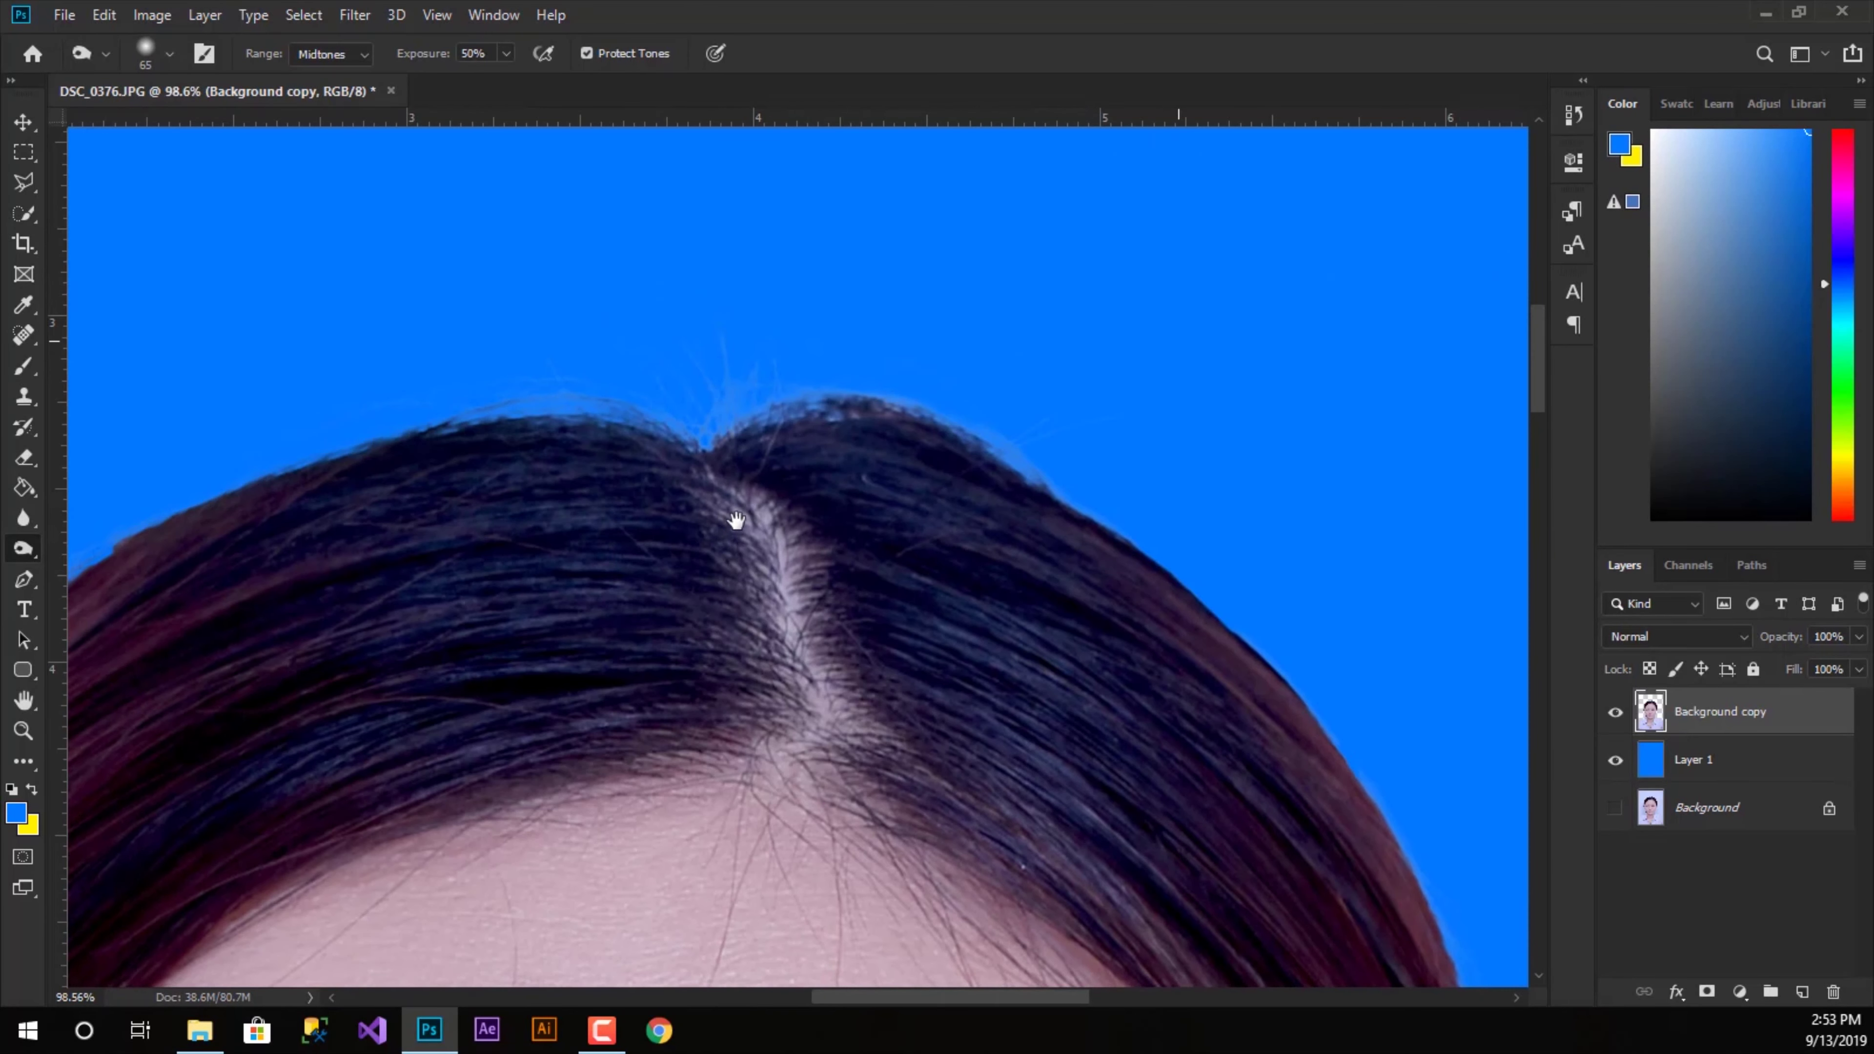
left_click_drag(1175, 335, 732, 515)
left_click_drag(820, 402, 463, 385)
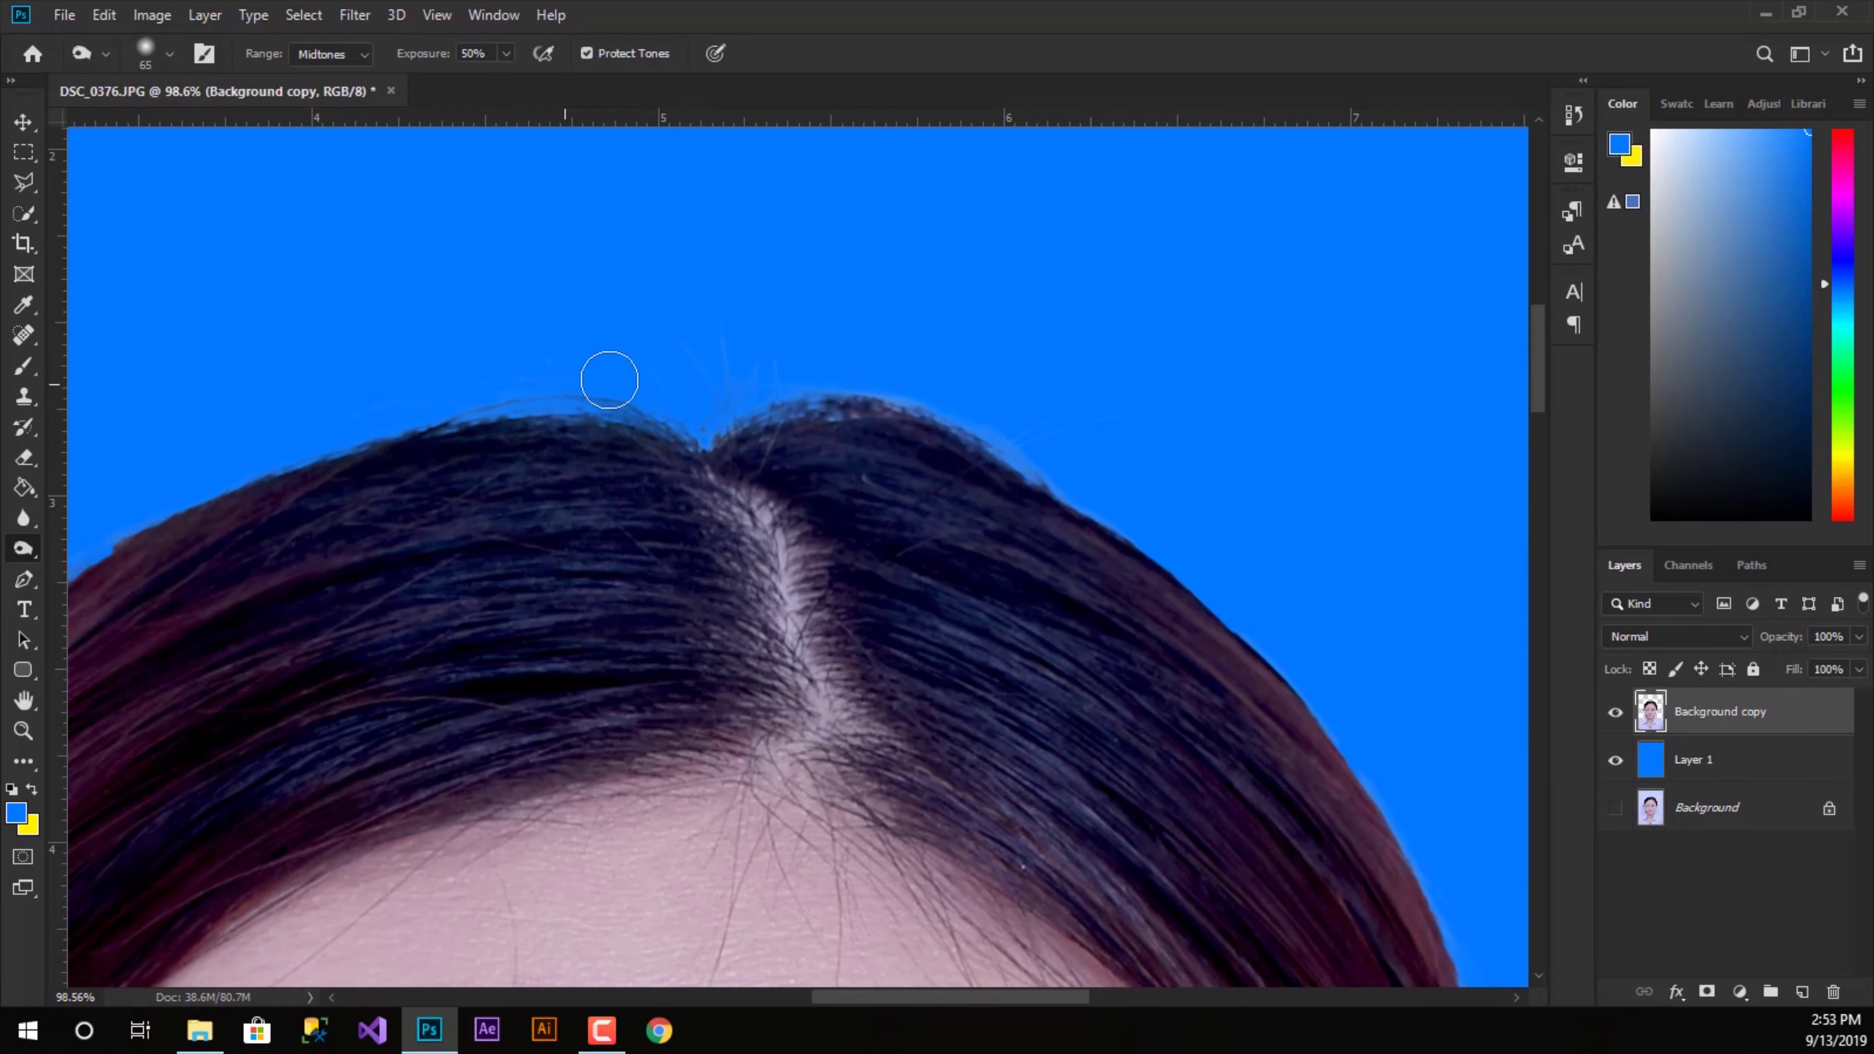
mouse_move(666, 350)
left_mouse_down()
mouse_move(804, 402)
mouse_move(903, 393)
mouse_move(1045, 531)
mouse_move(686, 443)
left_mouse_up()
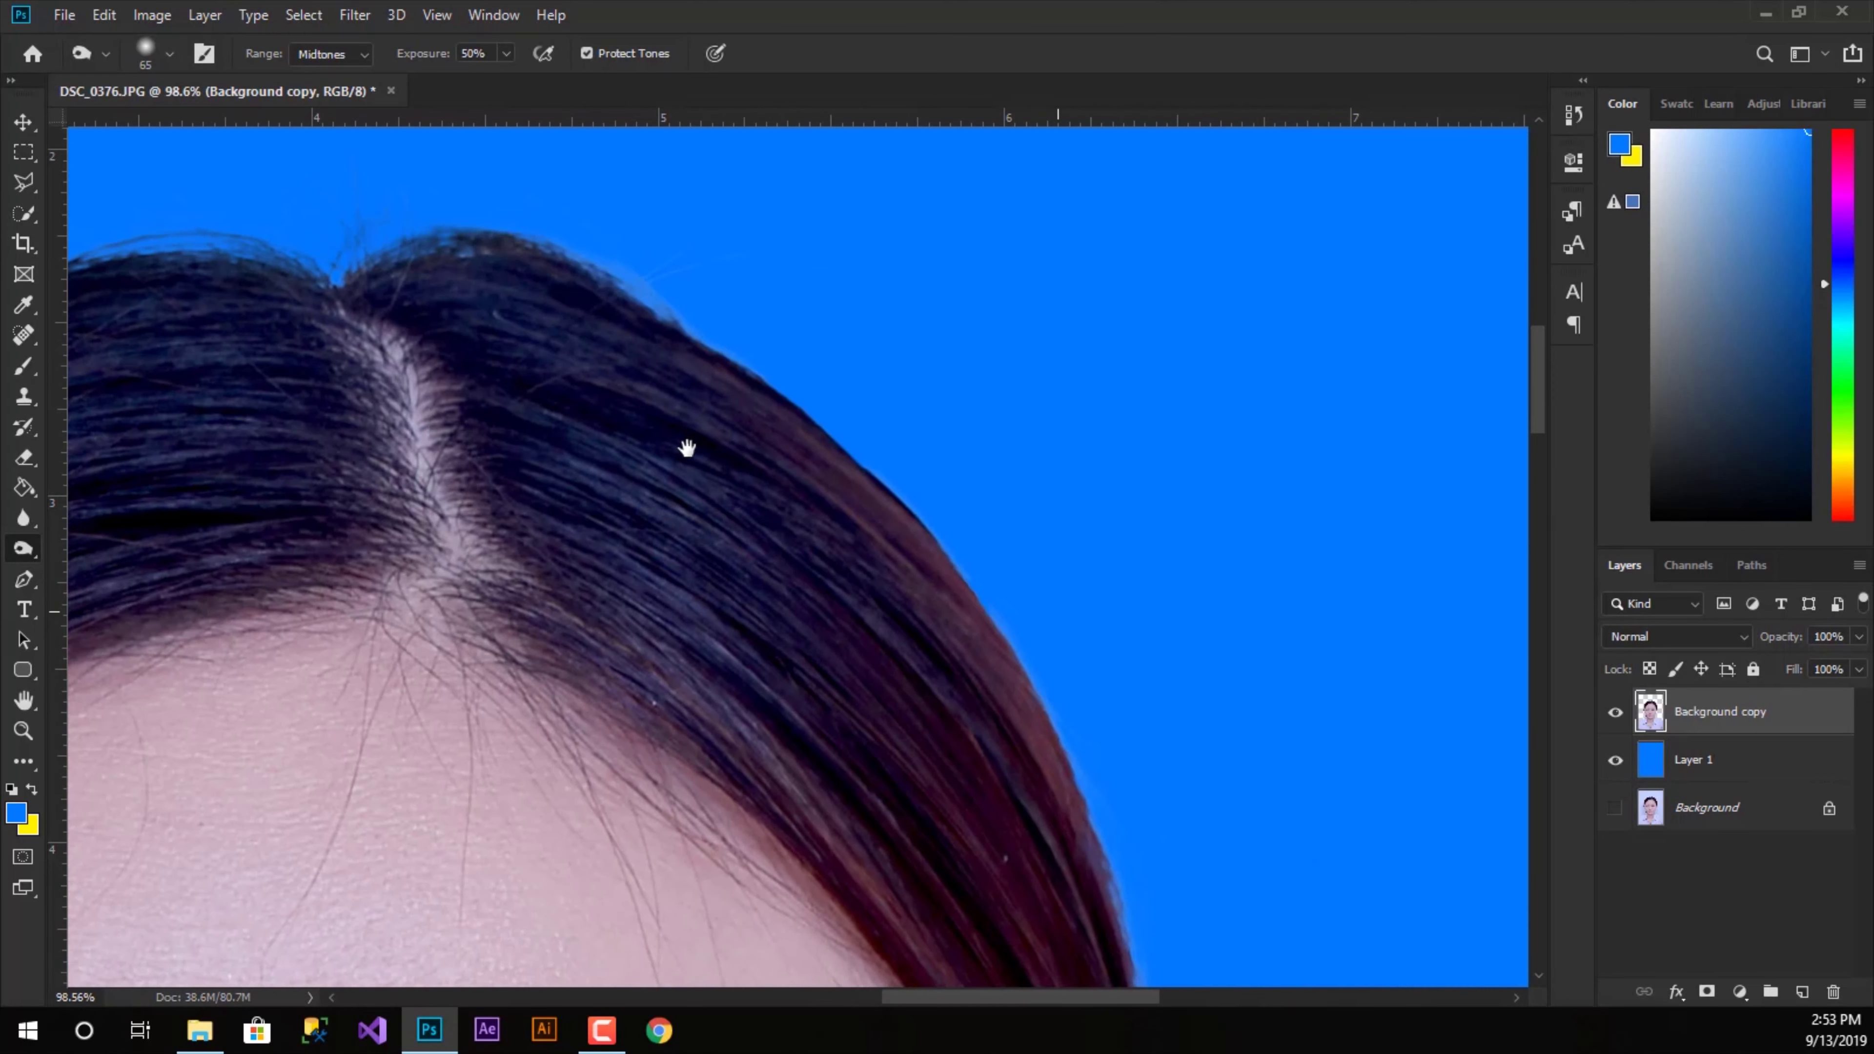
mouse_move(577, 251)
left_mouse_down()
mouse_move(916, 452)
mouse_move(1080, 683)
mouse_move(774, 435)
left_mouse_up()
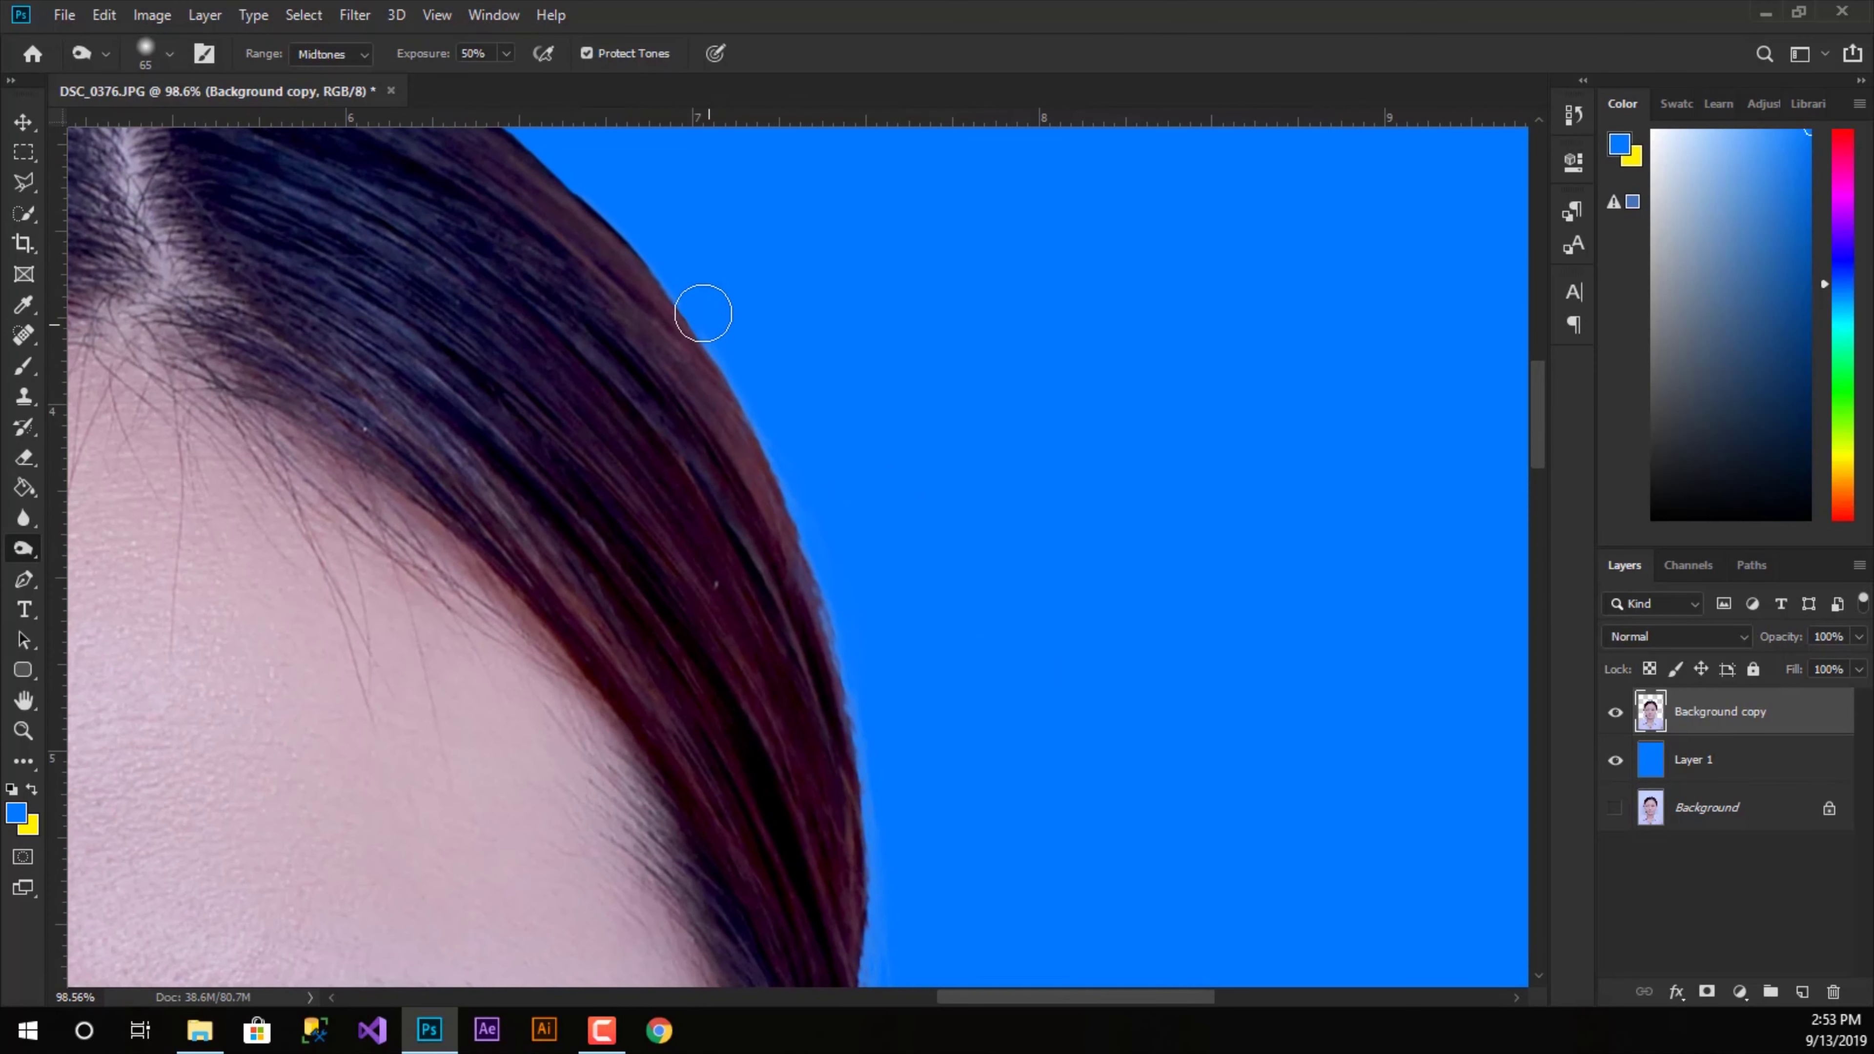
mouse_move(862, 627)
left_mouse_down()
mouse_move(837, 607)
mouse_move(866, 720)
mouse_move(887, 690)
left_mouse_up()
- Inspect the eye, ear, cheek and jawline edges, then zoom out to the whole portrait
left_click_drag(703, 633, 629, 462)
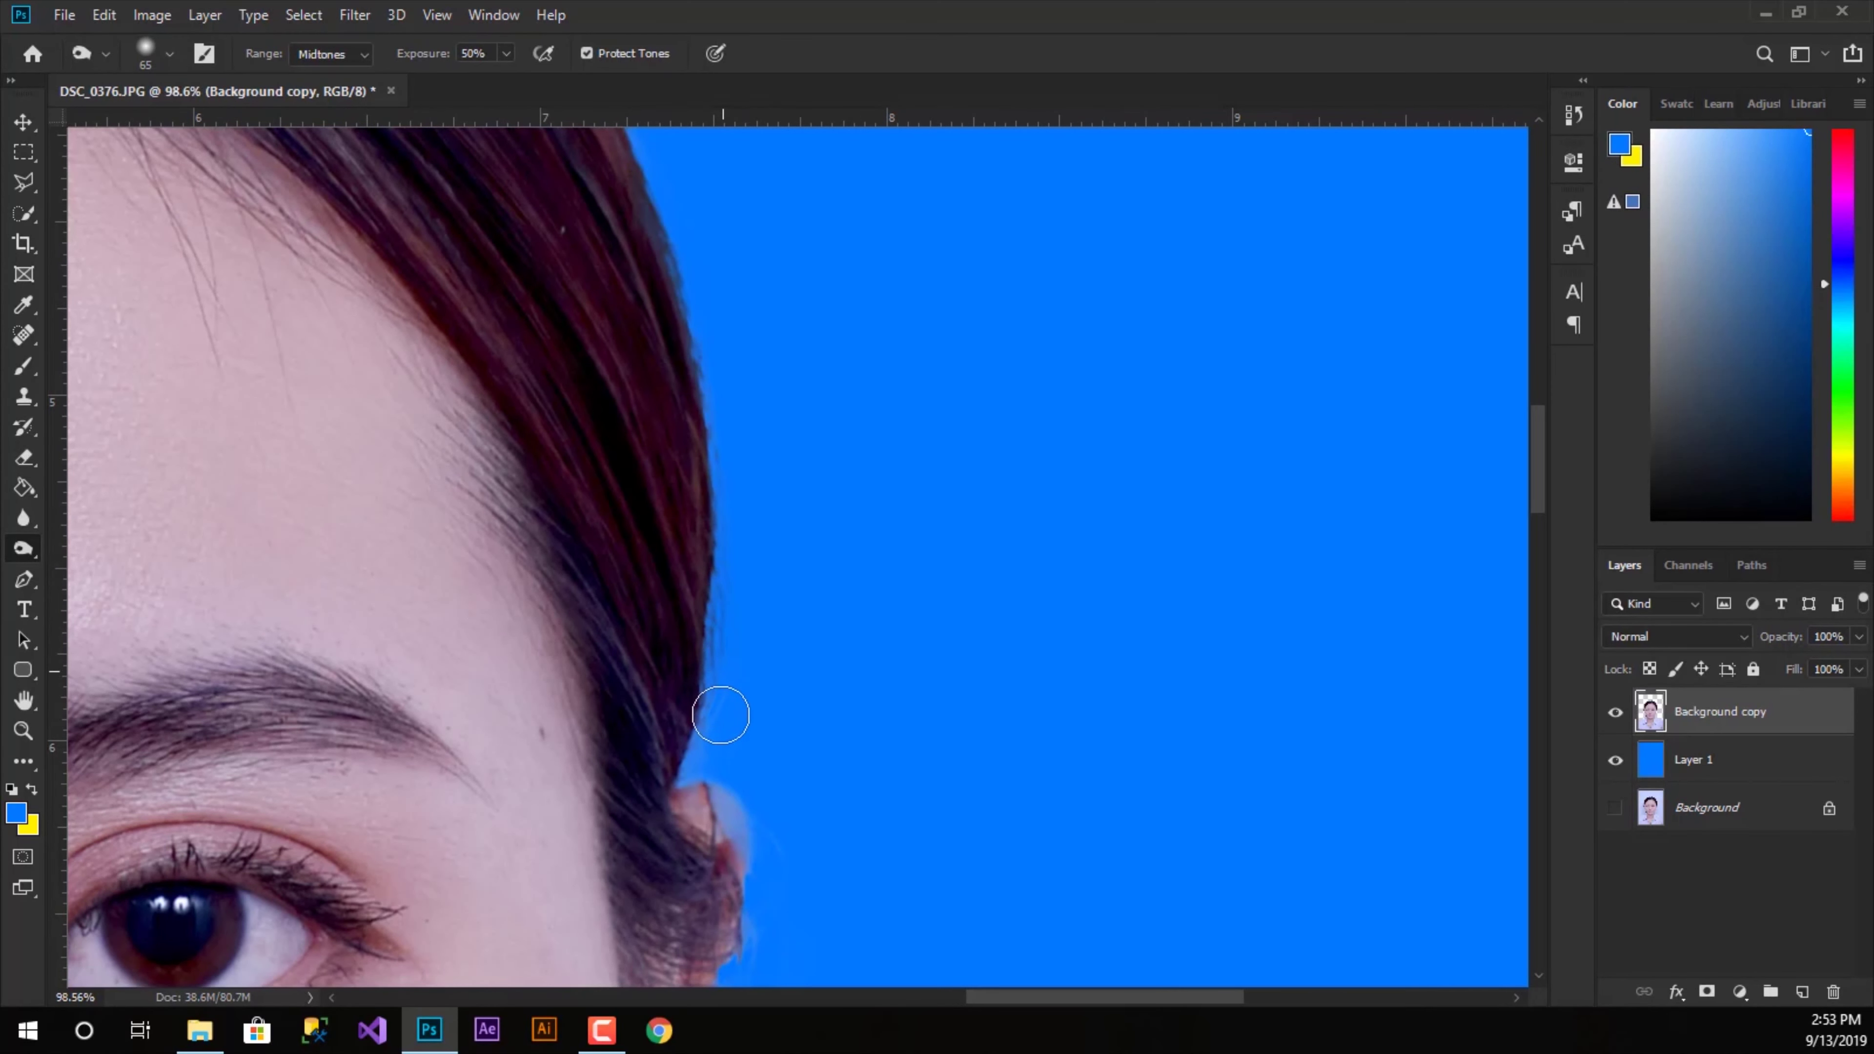
left_click_drag(627, 733, 673, 452)
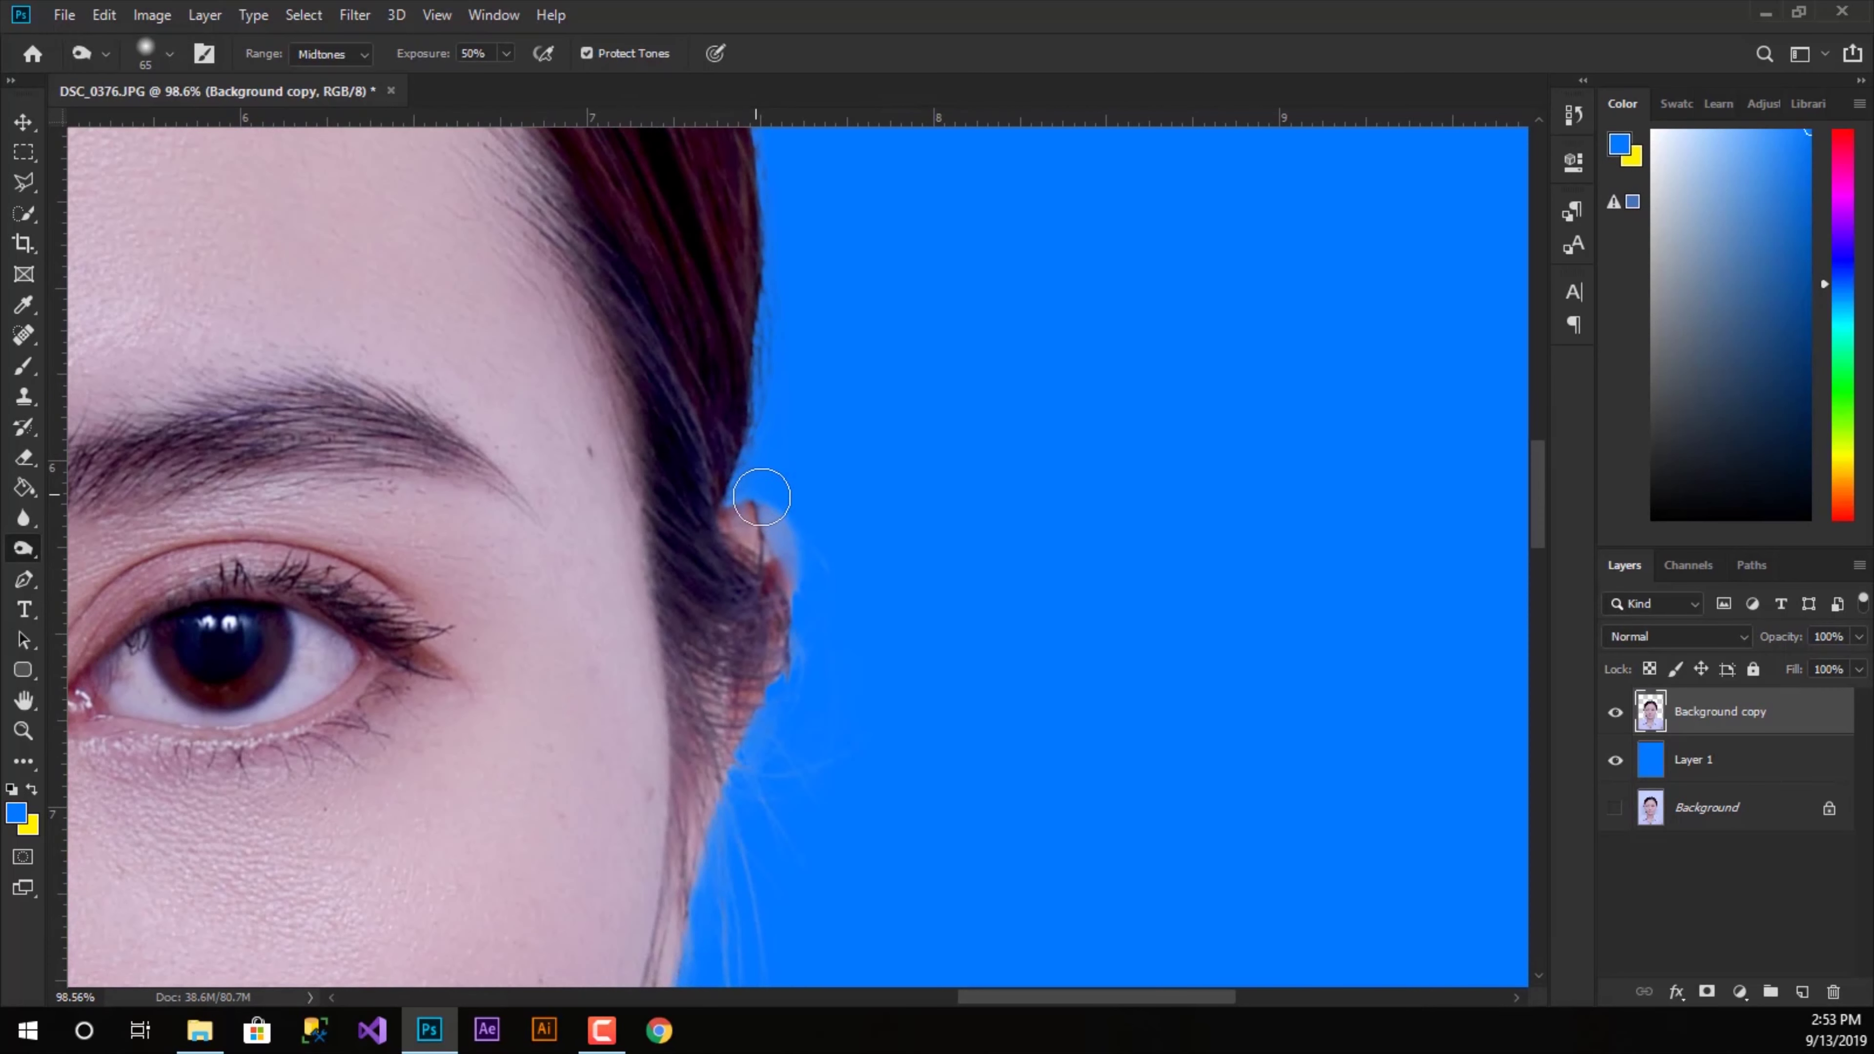
mouse_move(732, 754)
left_mouse_down()
mouse_move(662, 480)
mouse_move(636, 662)
mouse_move(647, 590)
left_mouse_up()
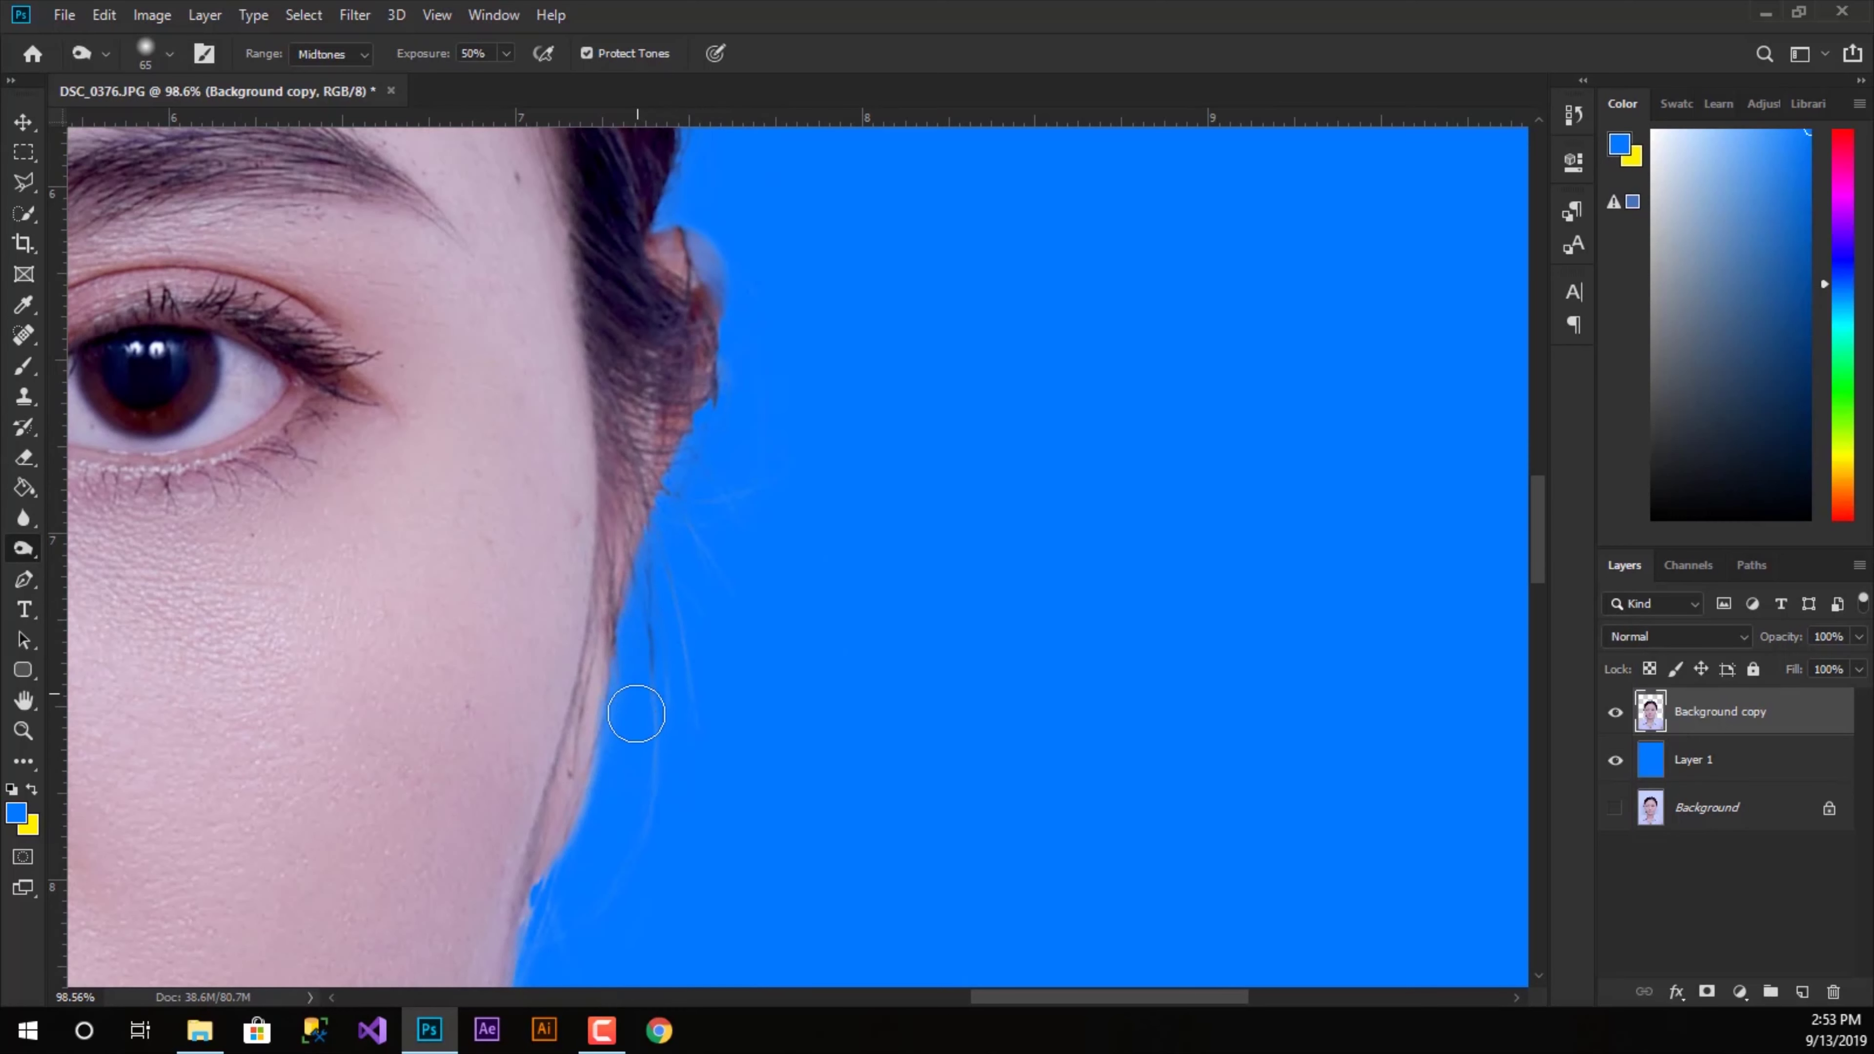
mouse_move(569, 711)
left_mouse_down()
mouse_move(662, 452)
mouse_move(716, 486)
mouse_move(653, 607)
mouse_move(662, 636)
mouse_move(718, 435)
mouse_move(627, 746)
left_mouse_up()
mouse_move(507, 746)
left_mouse_down()
mouse_move(740, 527)
mouse_move(761, 435)
left_mouse_up()
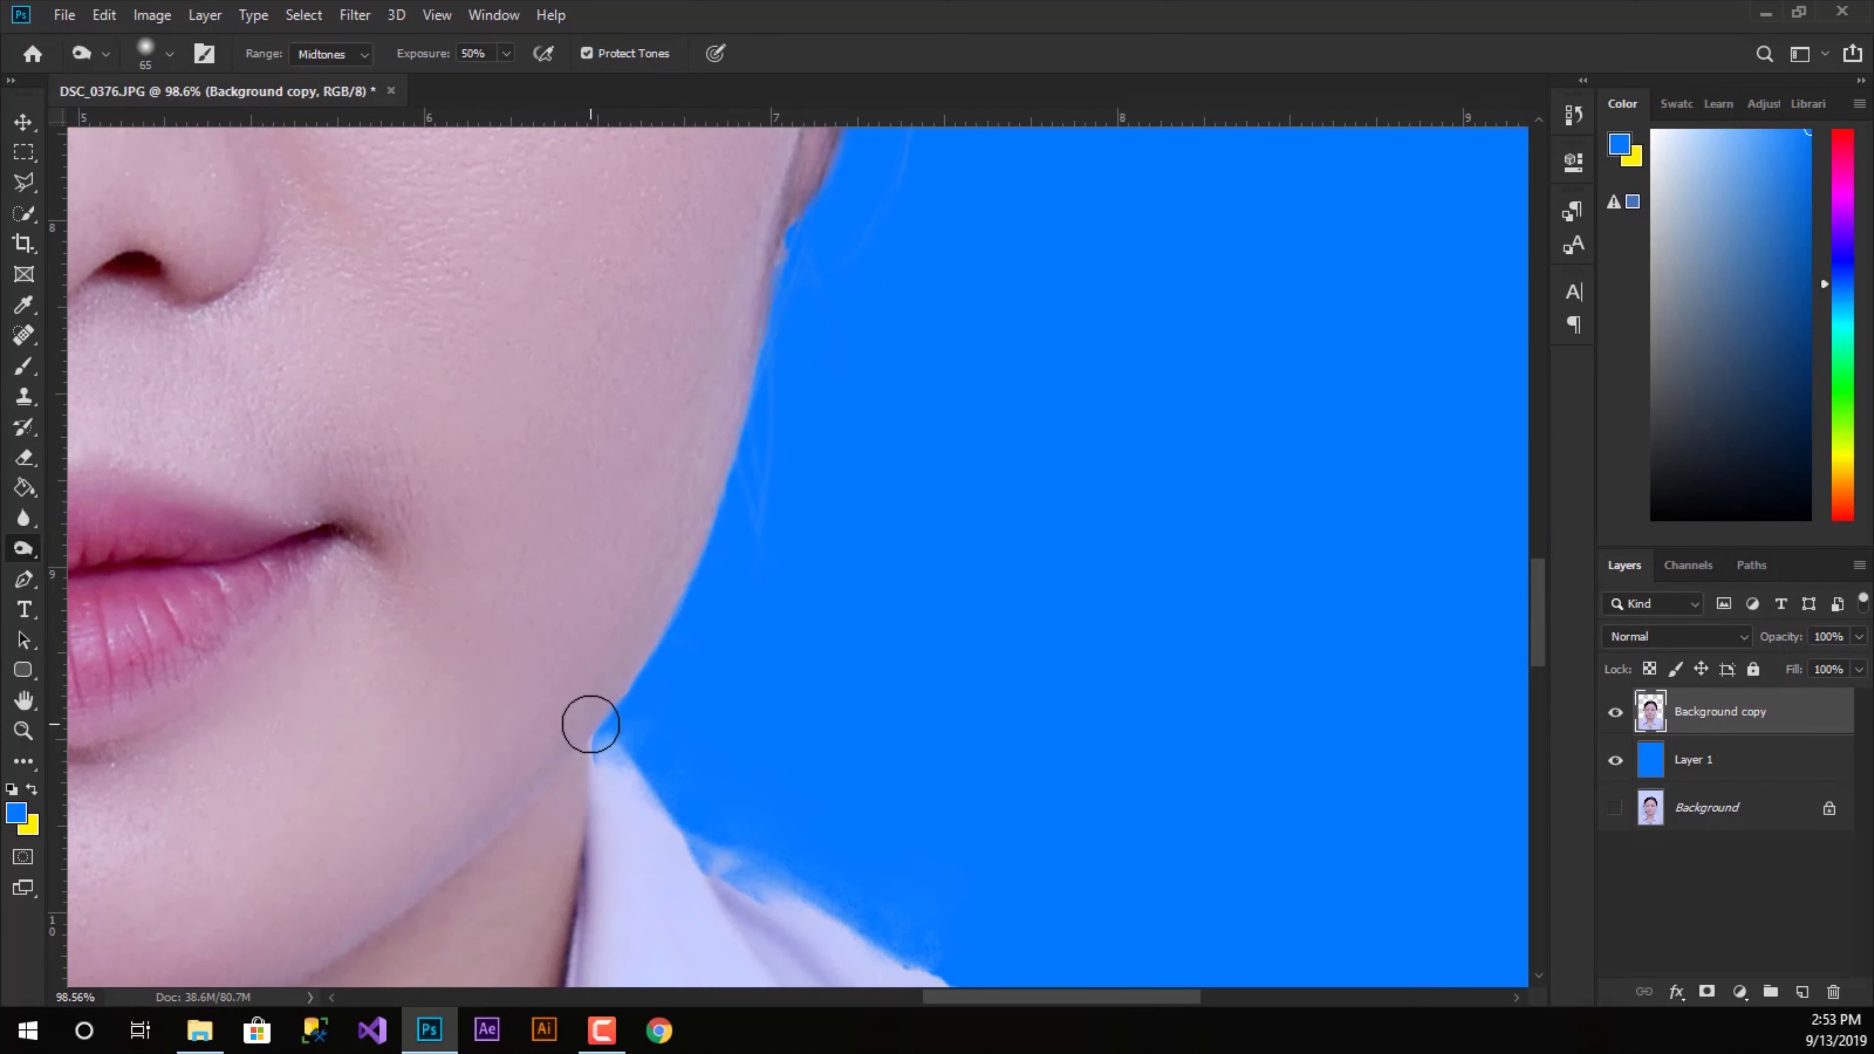
scroll(565, 657, "down", 5)
scroll(429, 643, "down", 2)
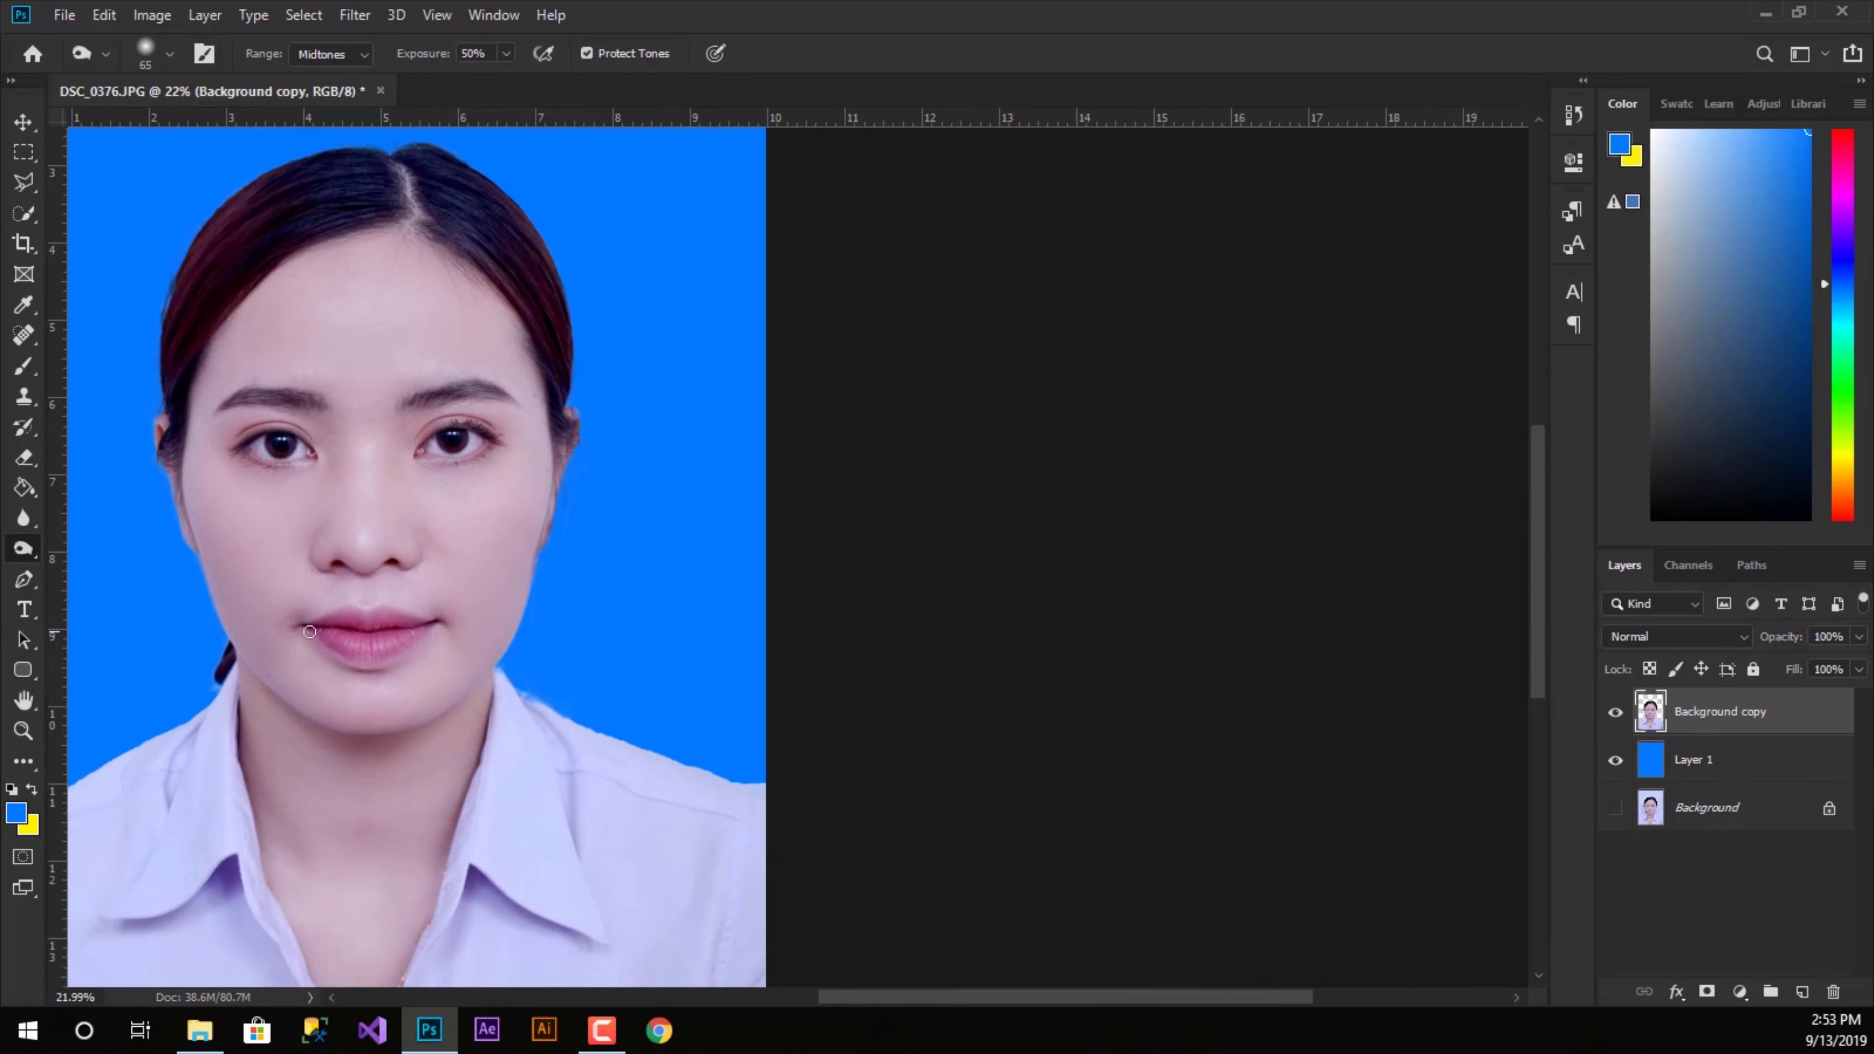
scroll(335, 605, "down", 1)
left_click_drag(378, 548, 929, 532)
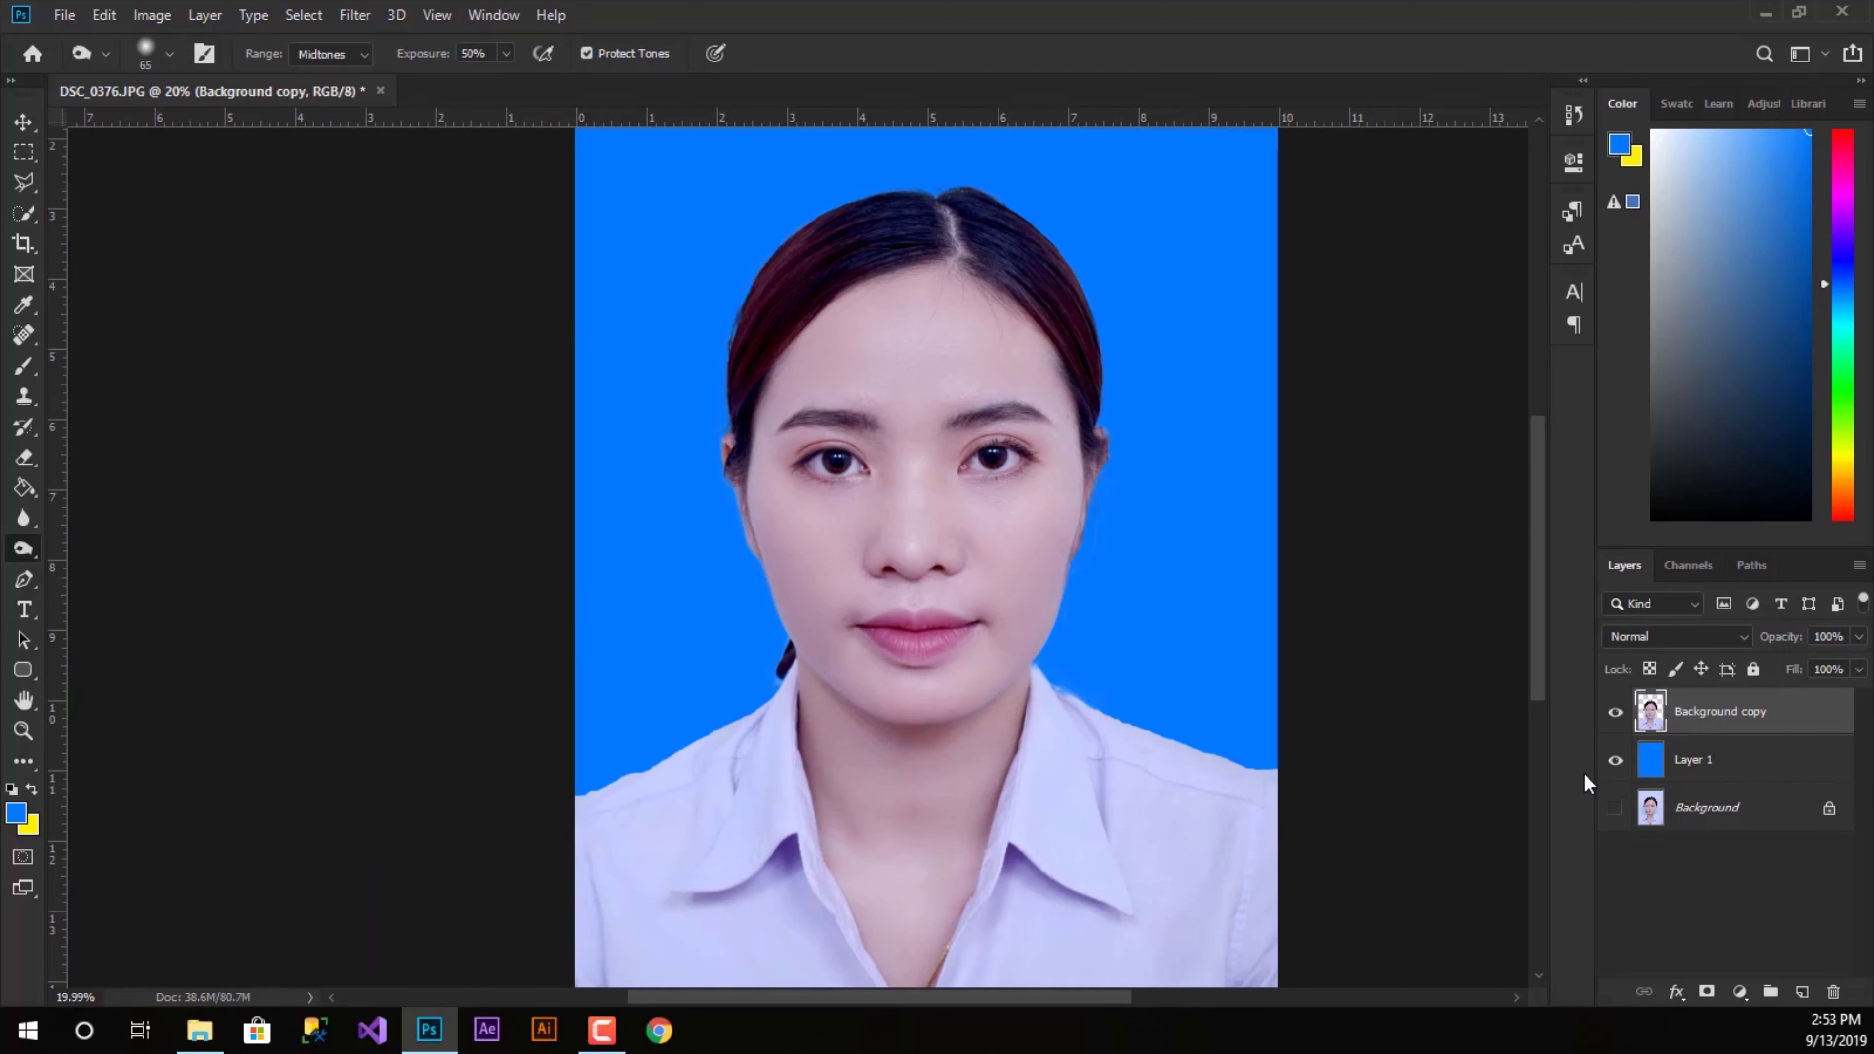
left_click(1745, 991)
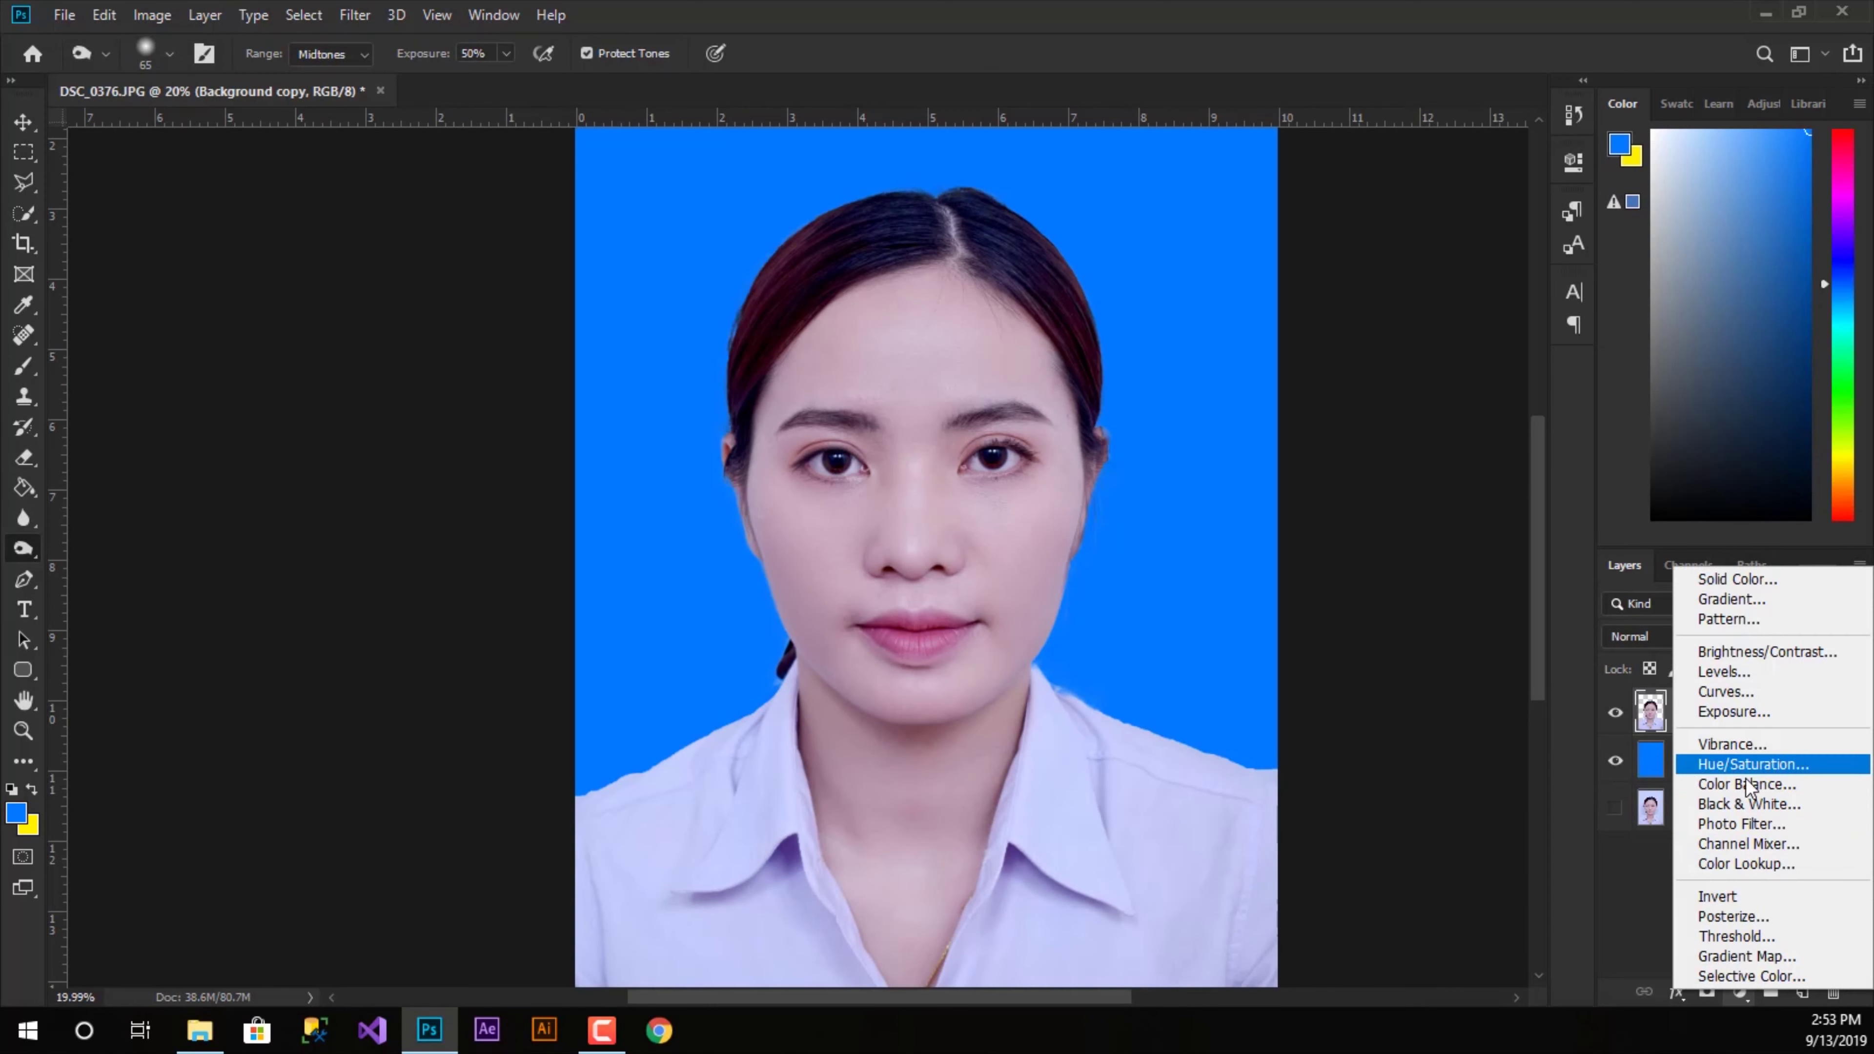
- Add a Hue/Saturation adjustment layer and lower the Reds saturation to -2
left_click(1751, 764)
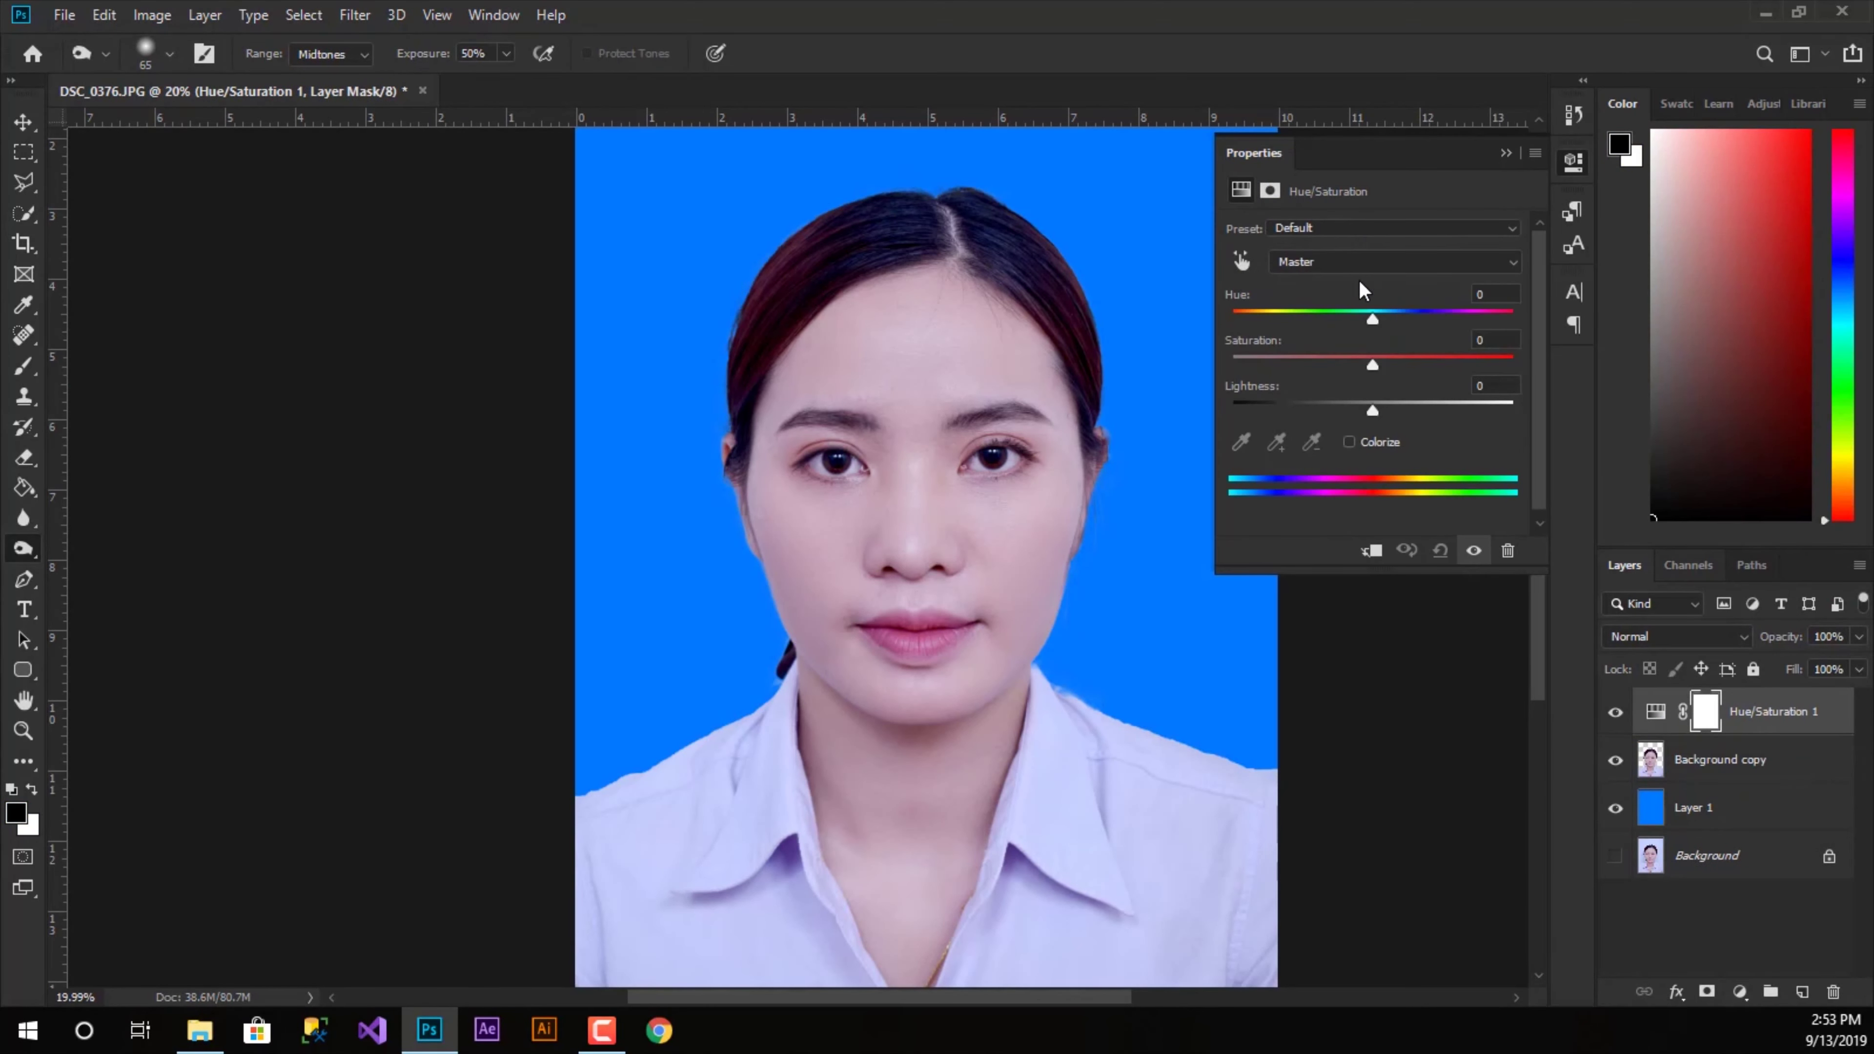
scroll(989, 473, "up", 2)
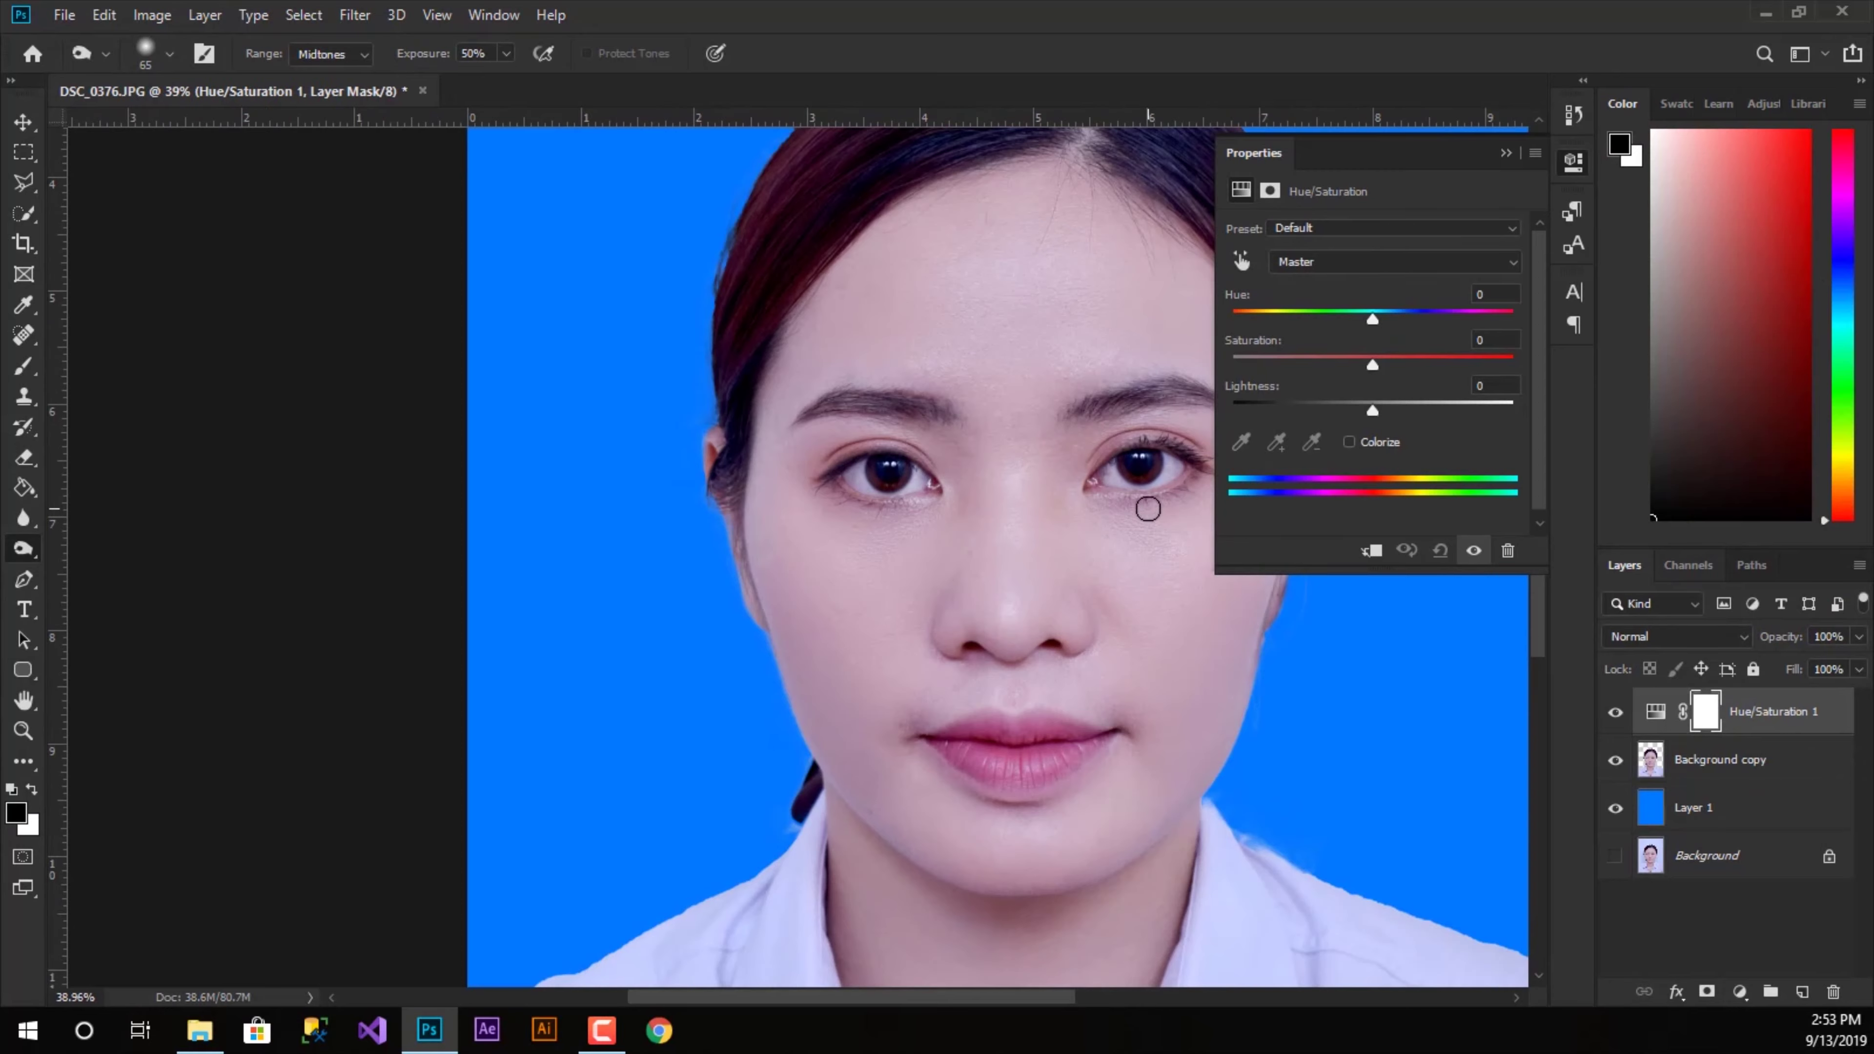
scroll(989, 473, "up", 2)
scroll(886, 451, "up", 2)
scroll(861, 439, "down", 2)
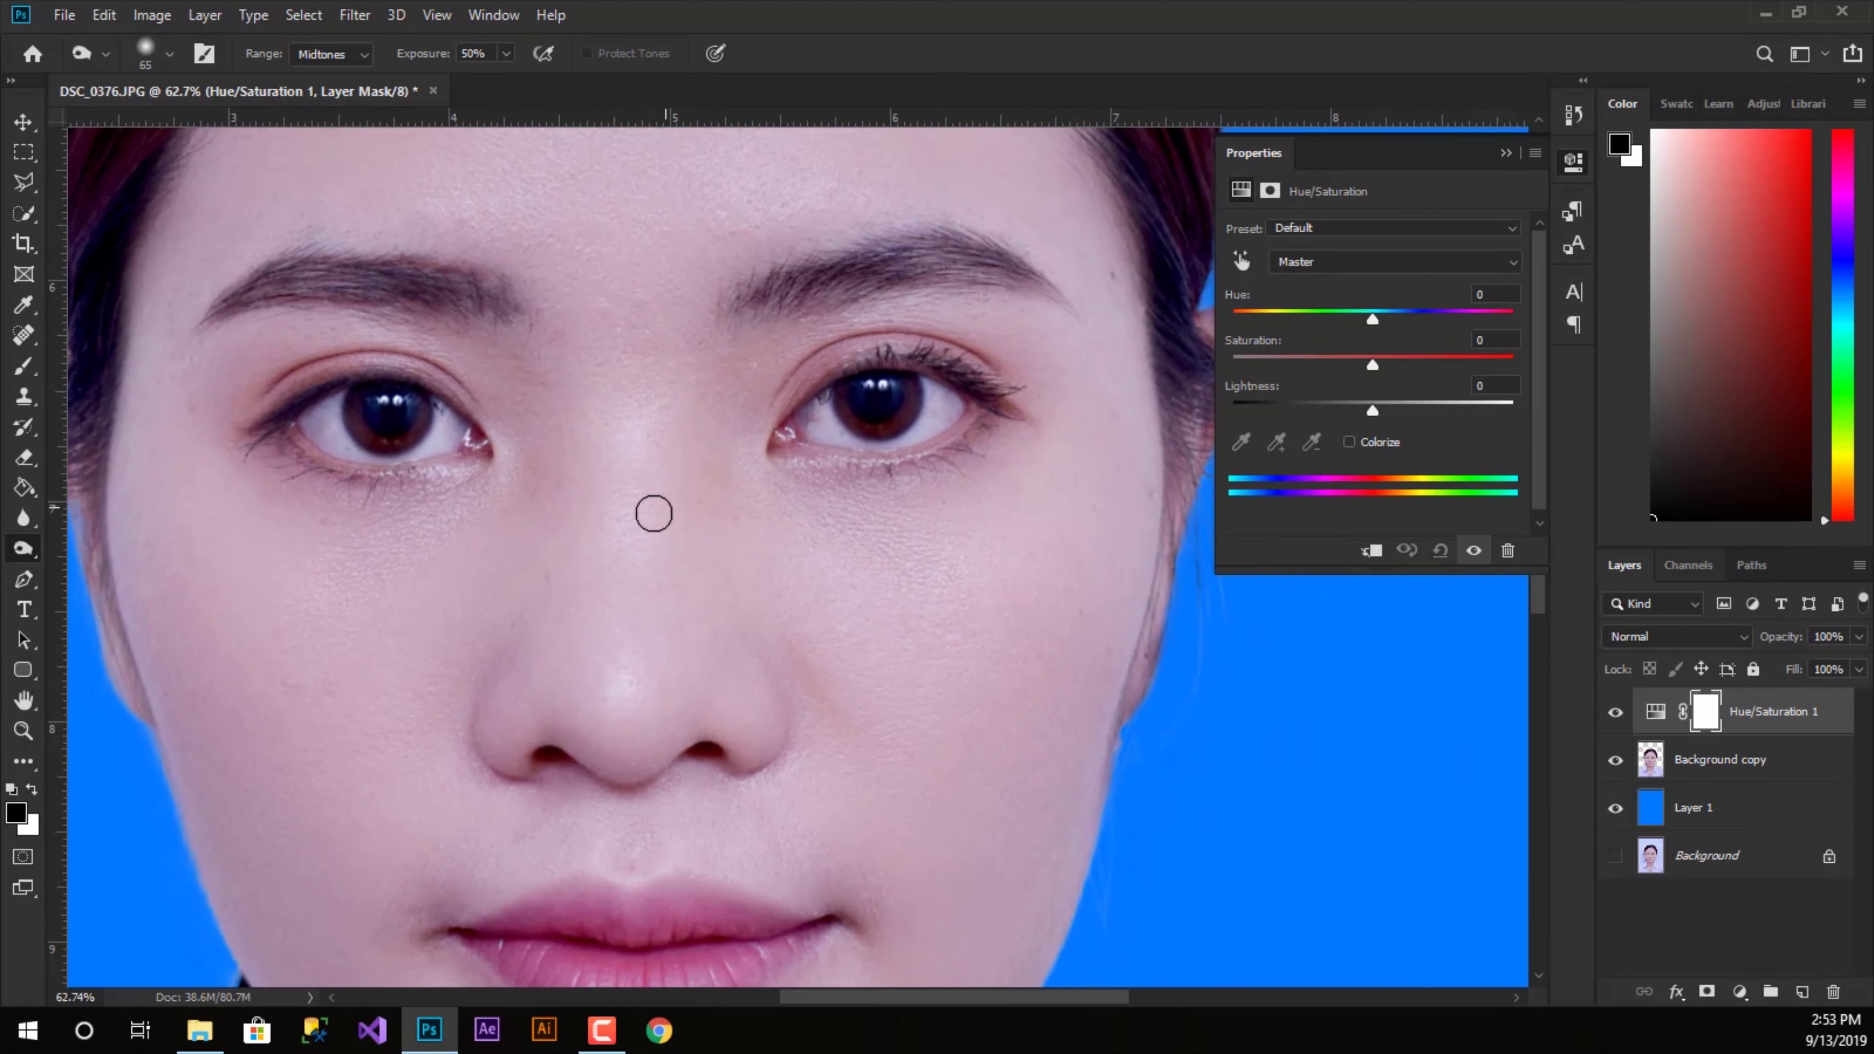
scroll(598, 540, "down", 1)
scroll(598, 540, "down", 1)
scroll(598, 540, "down", 1)
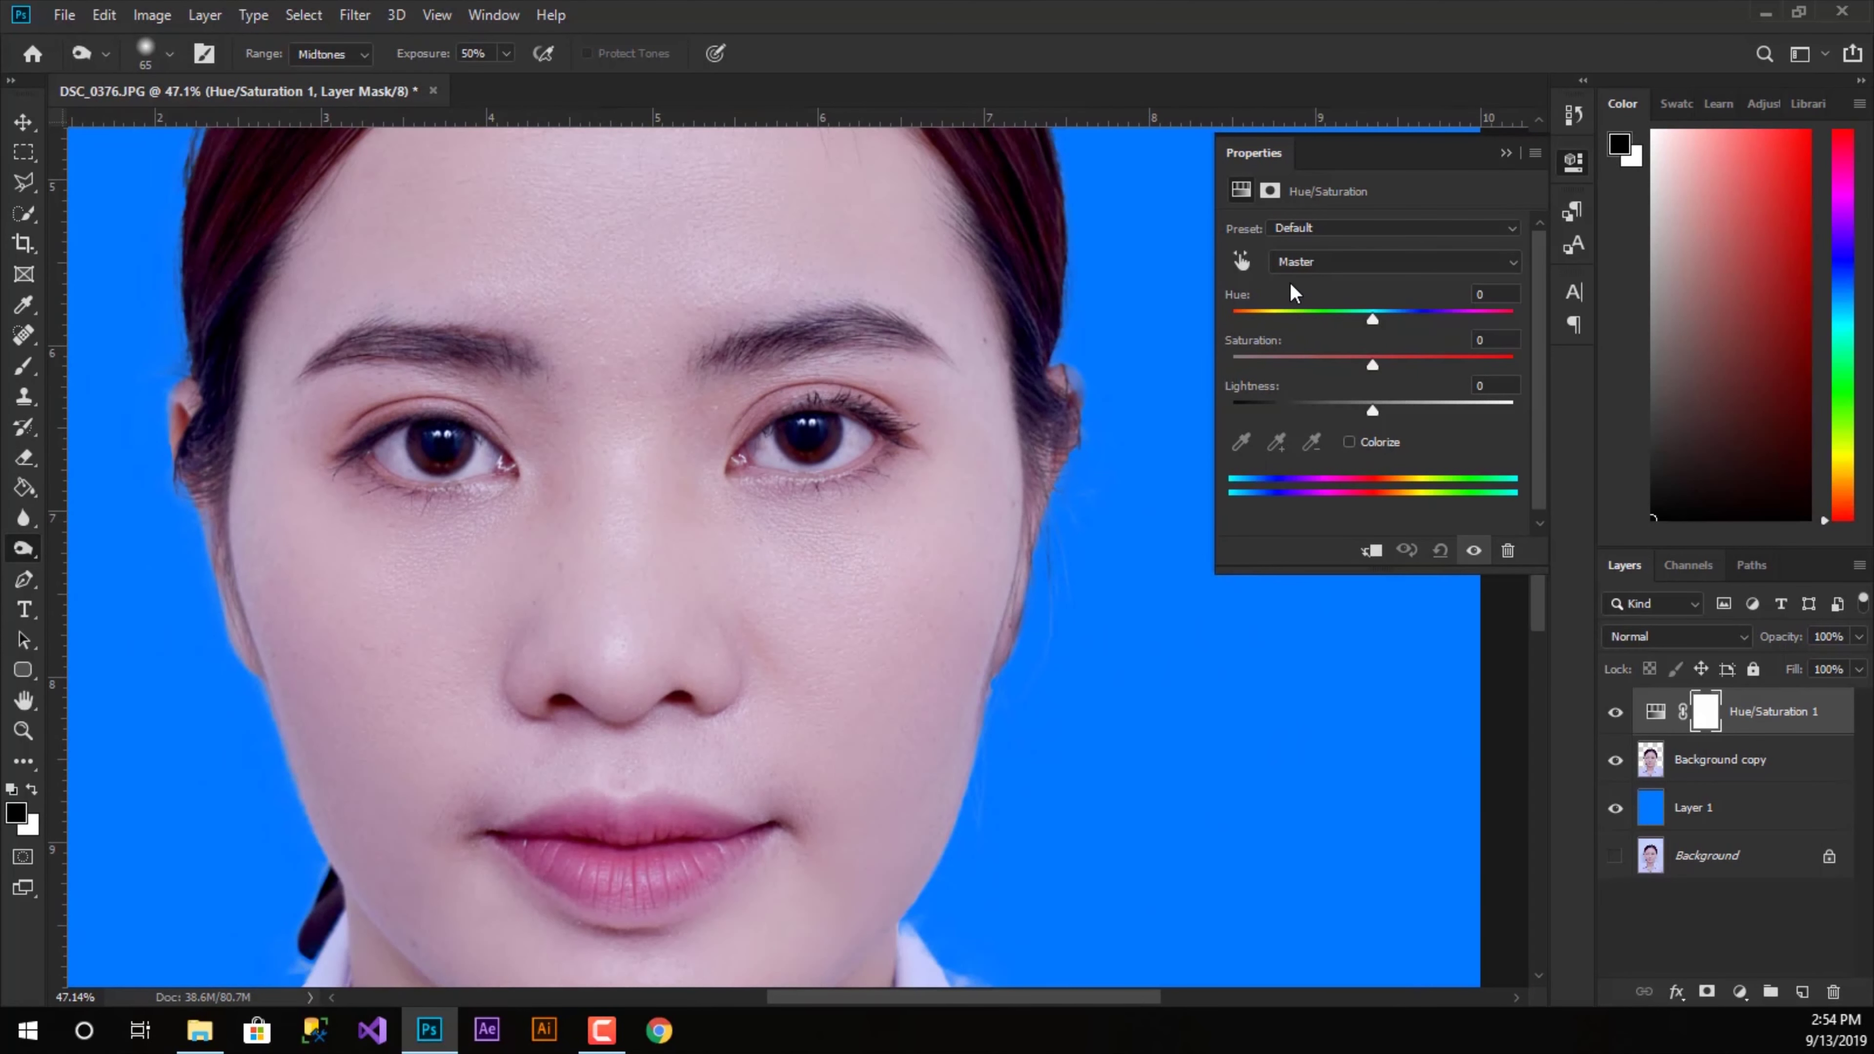
left_click(1284, 261)
left_click(1306, 294)
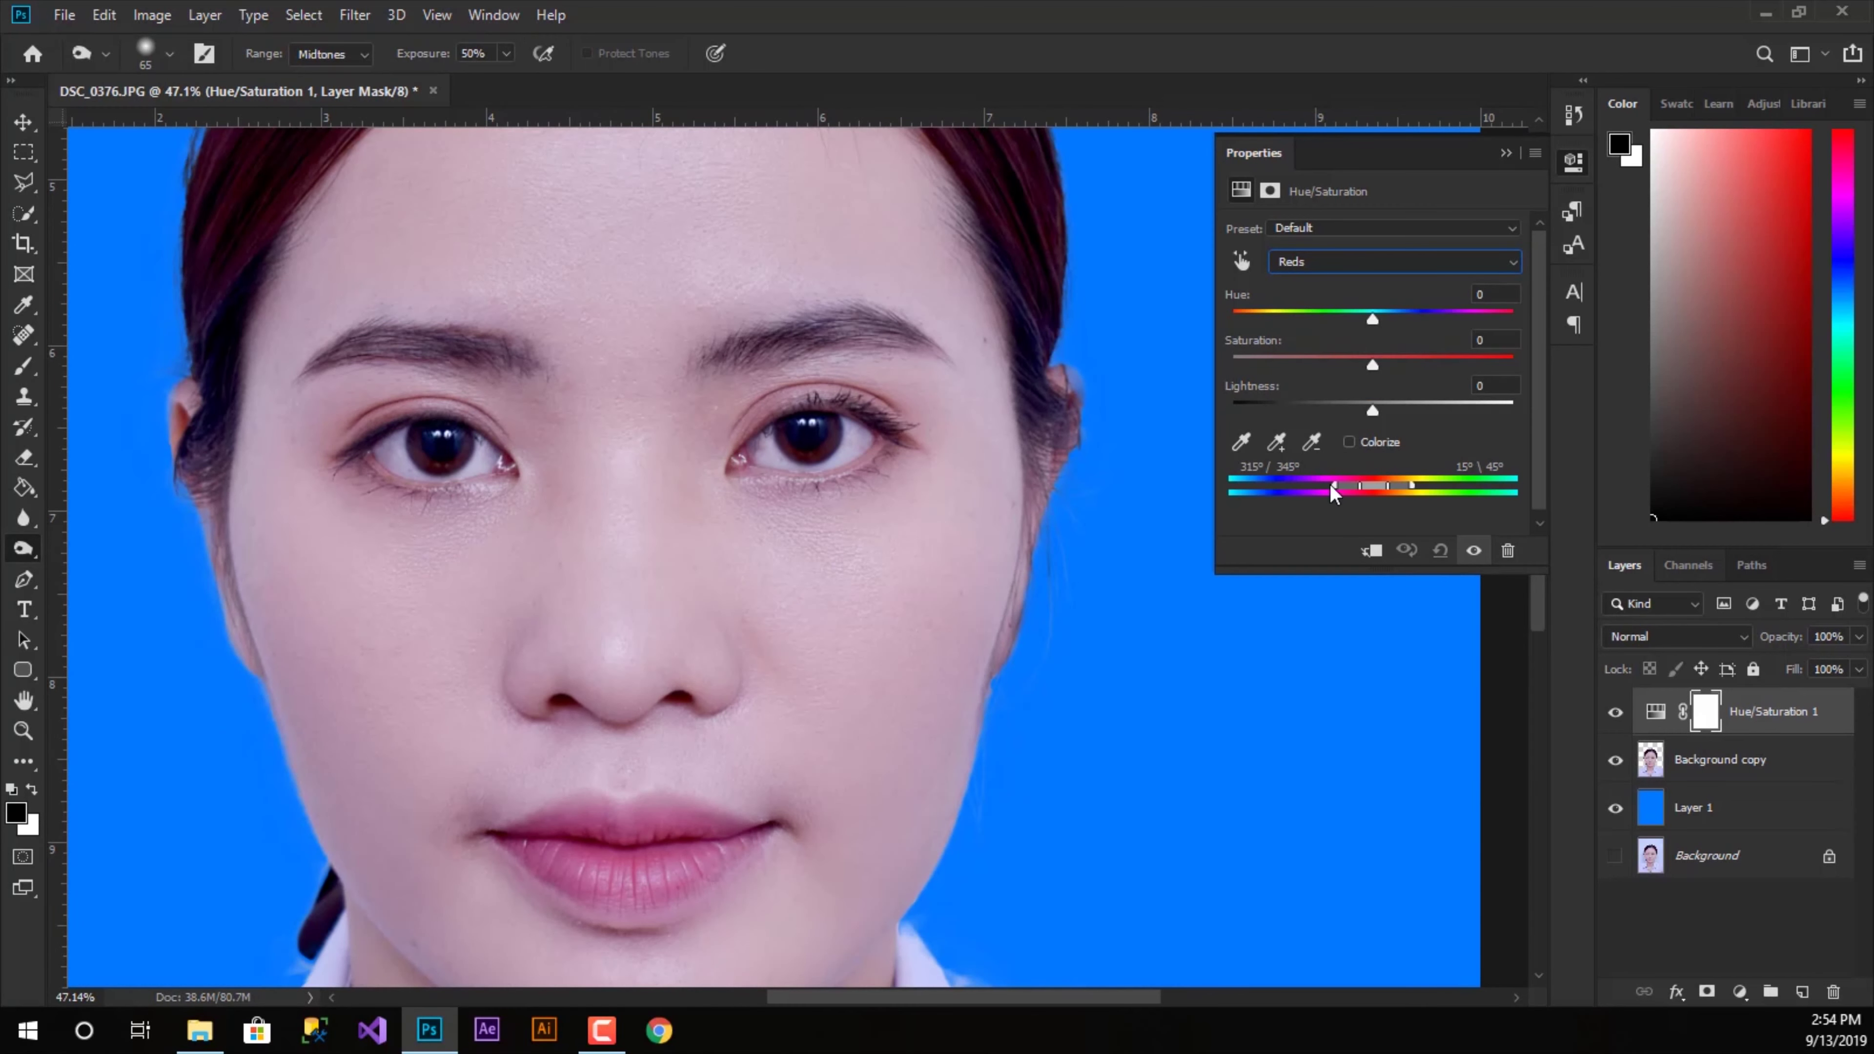
left_click_drag(1371, 365, 1373, 367)
- Check the Yellows, then raise the Magentas saturation to +15
left_click(1308, 266)
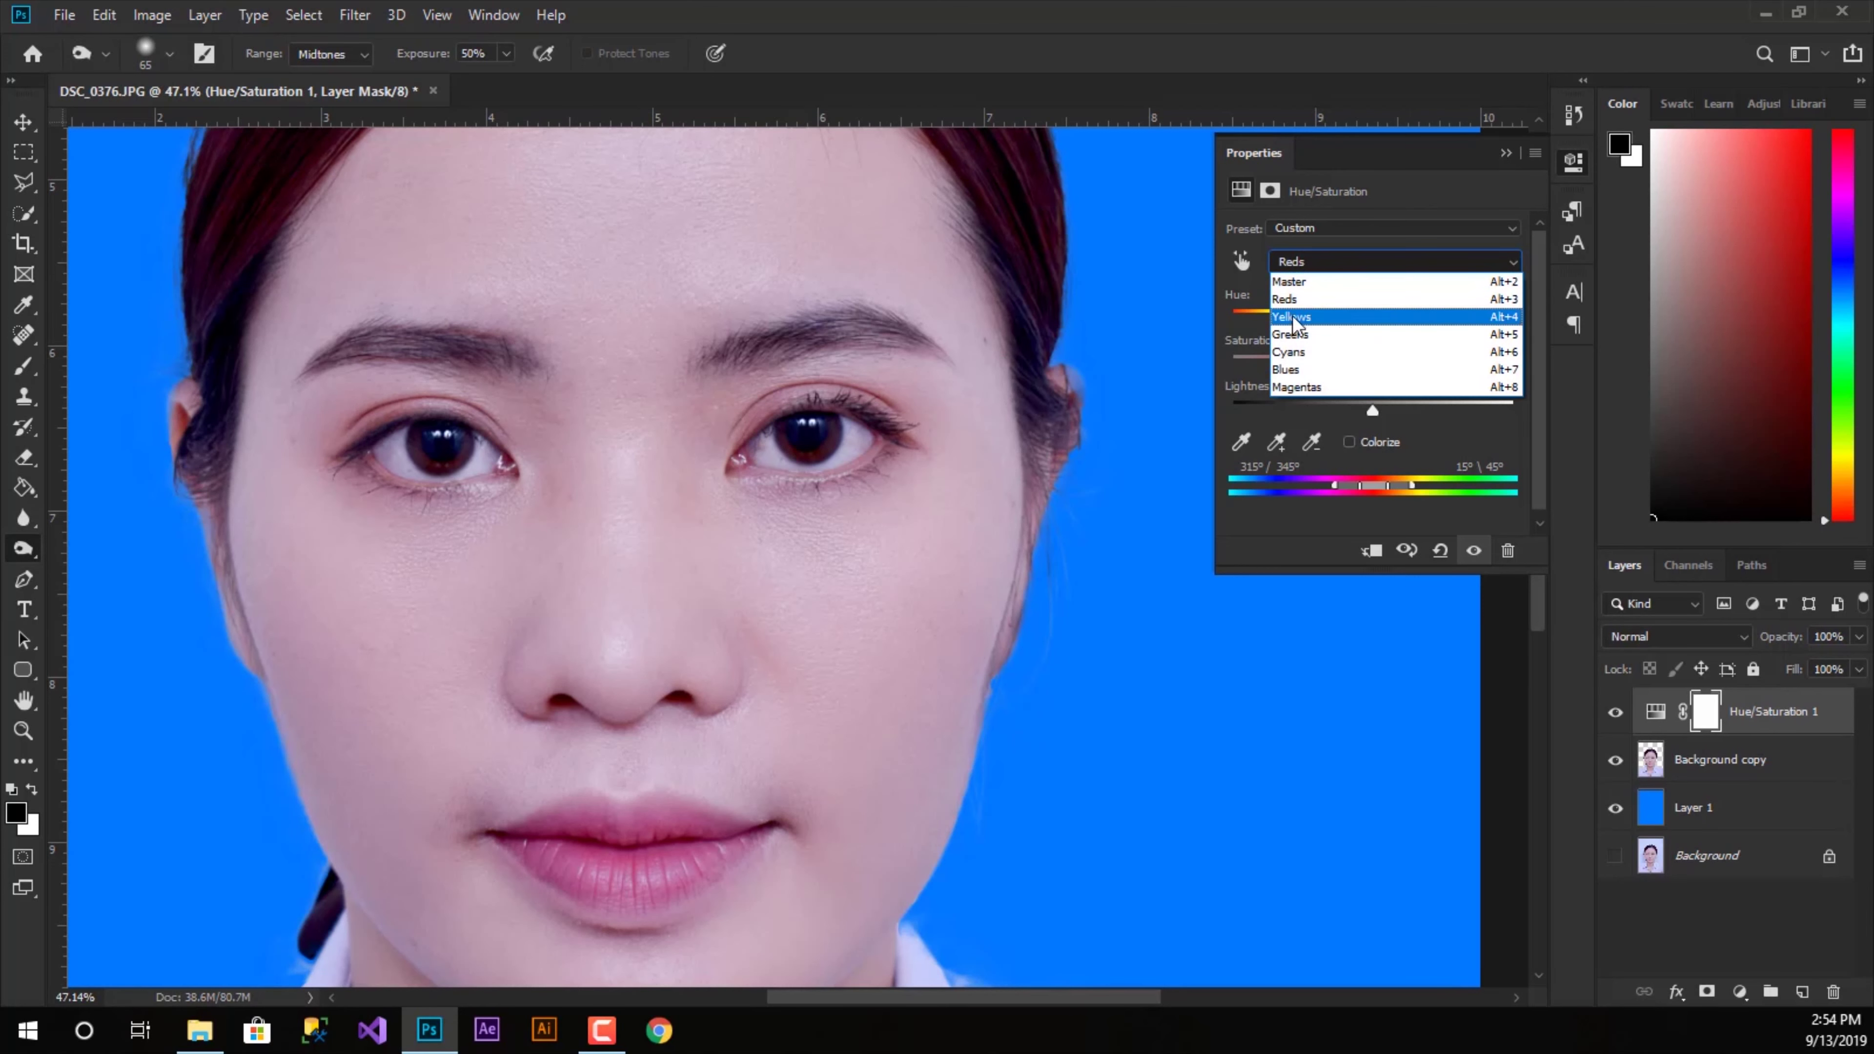
left_click(1293, 320)
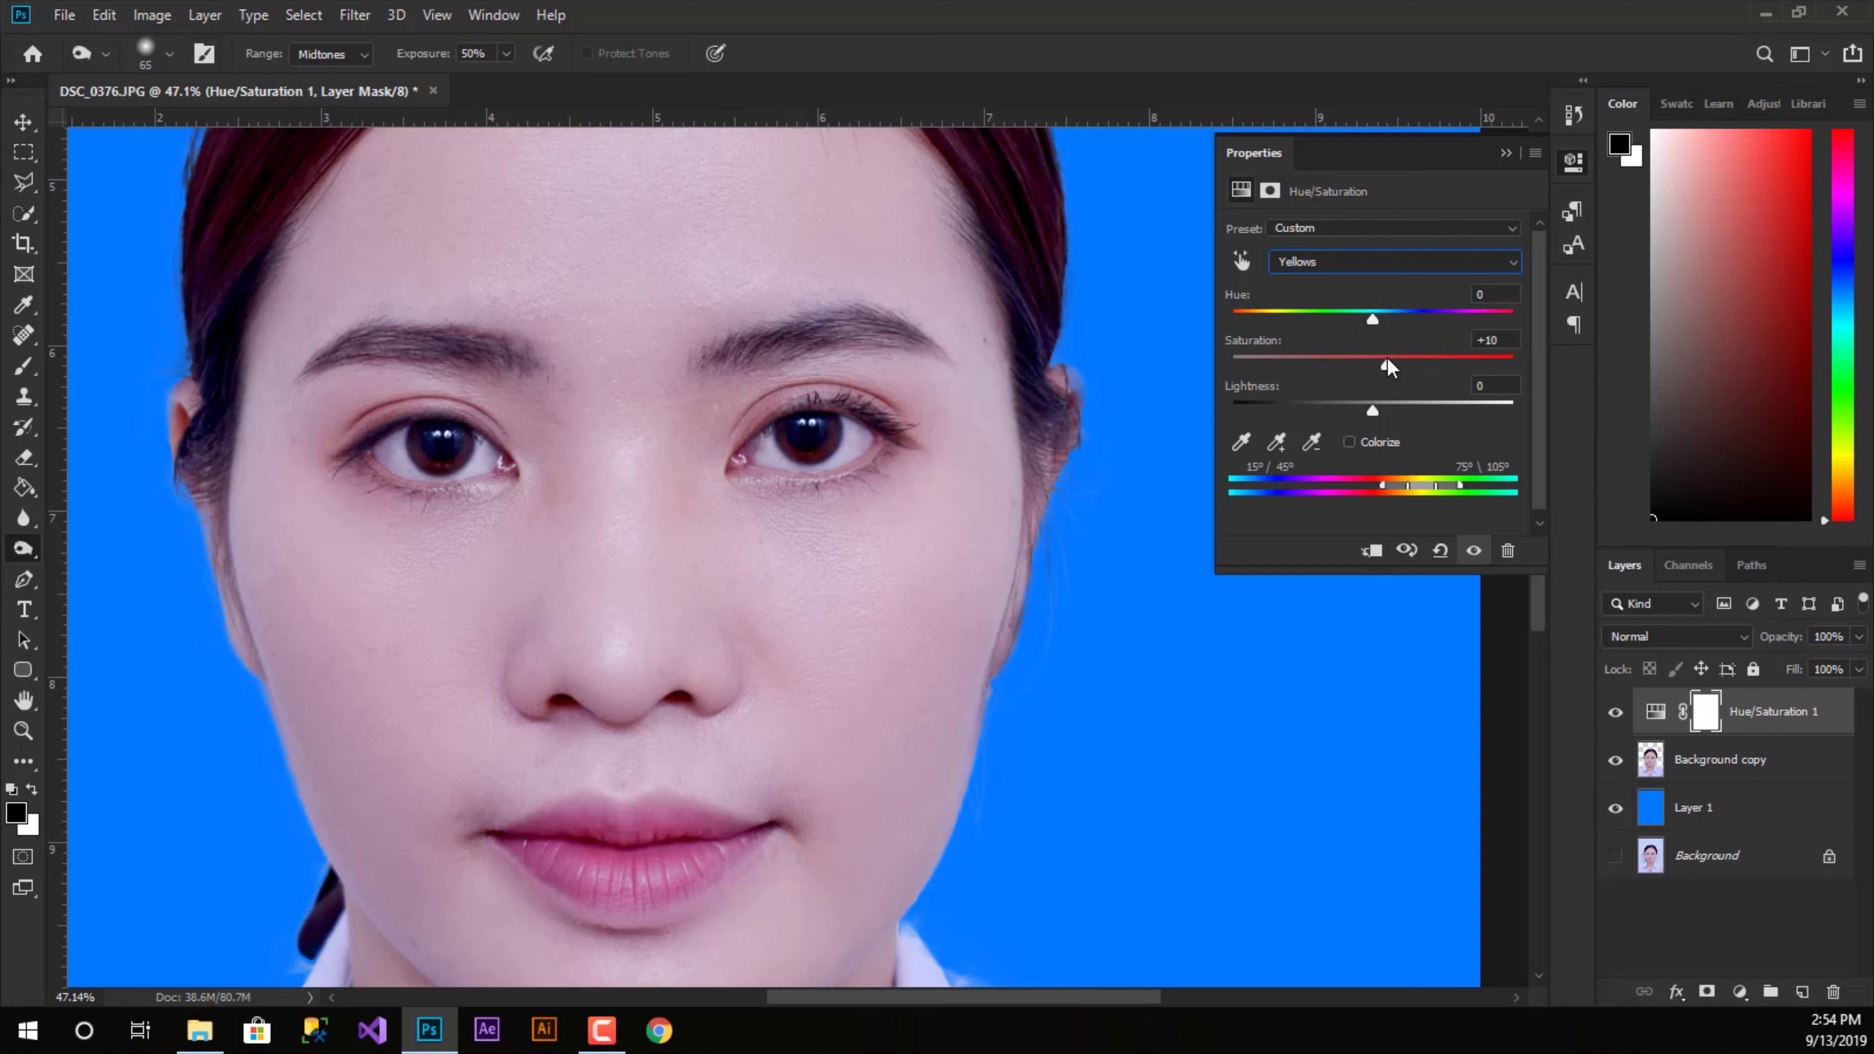
left_click(1301, 269)
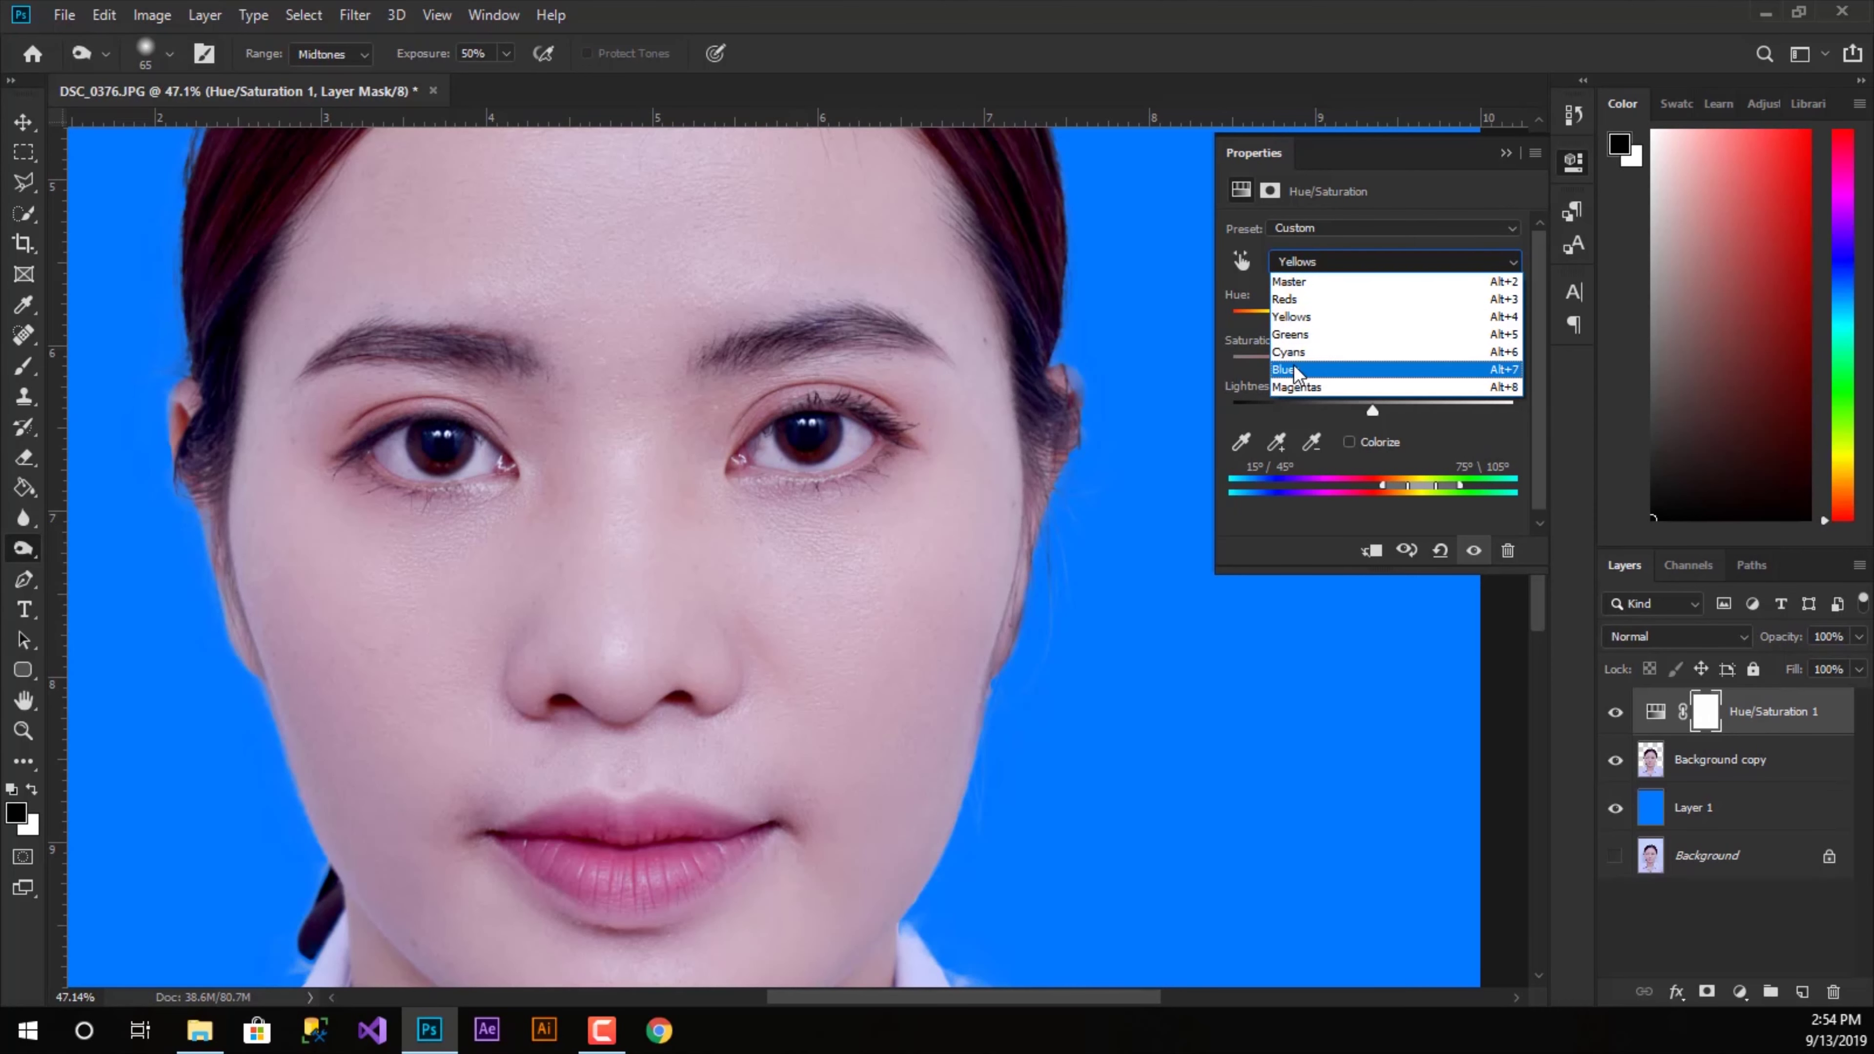
left_click(1321, 386)
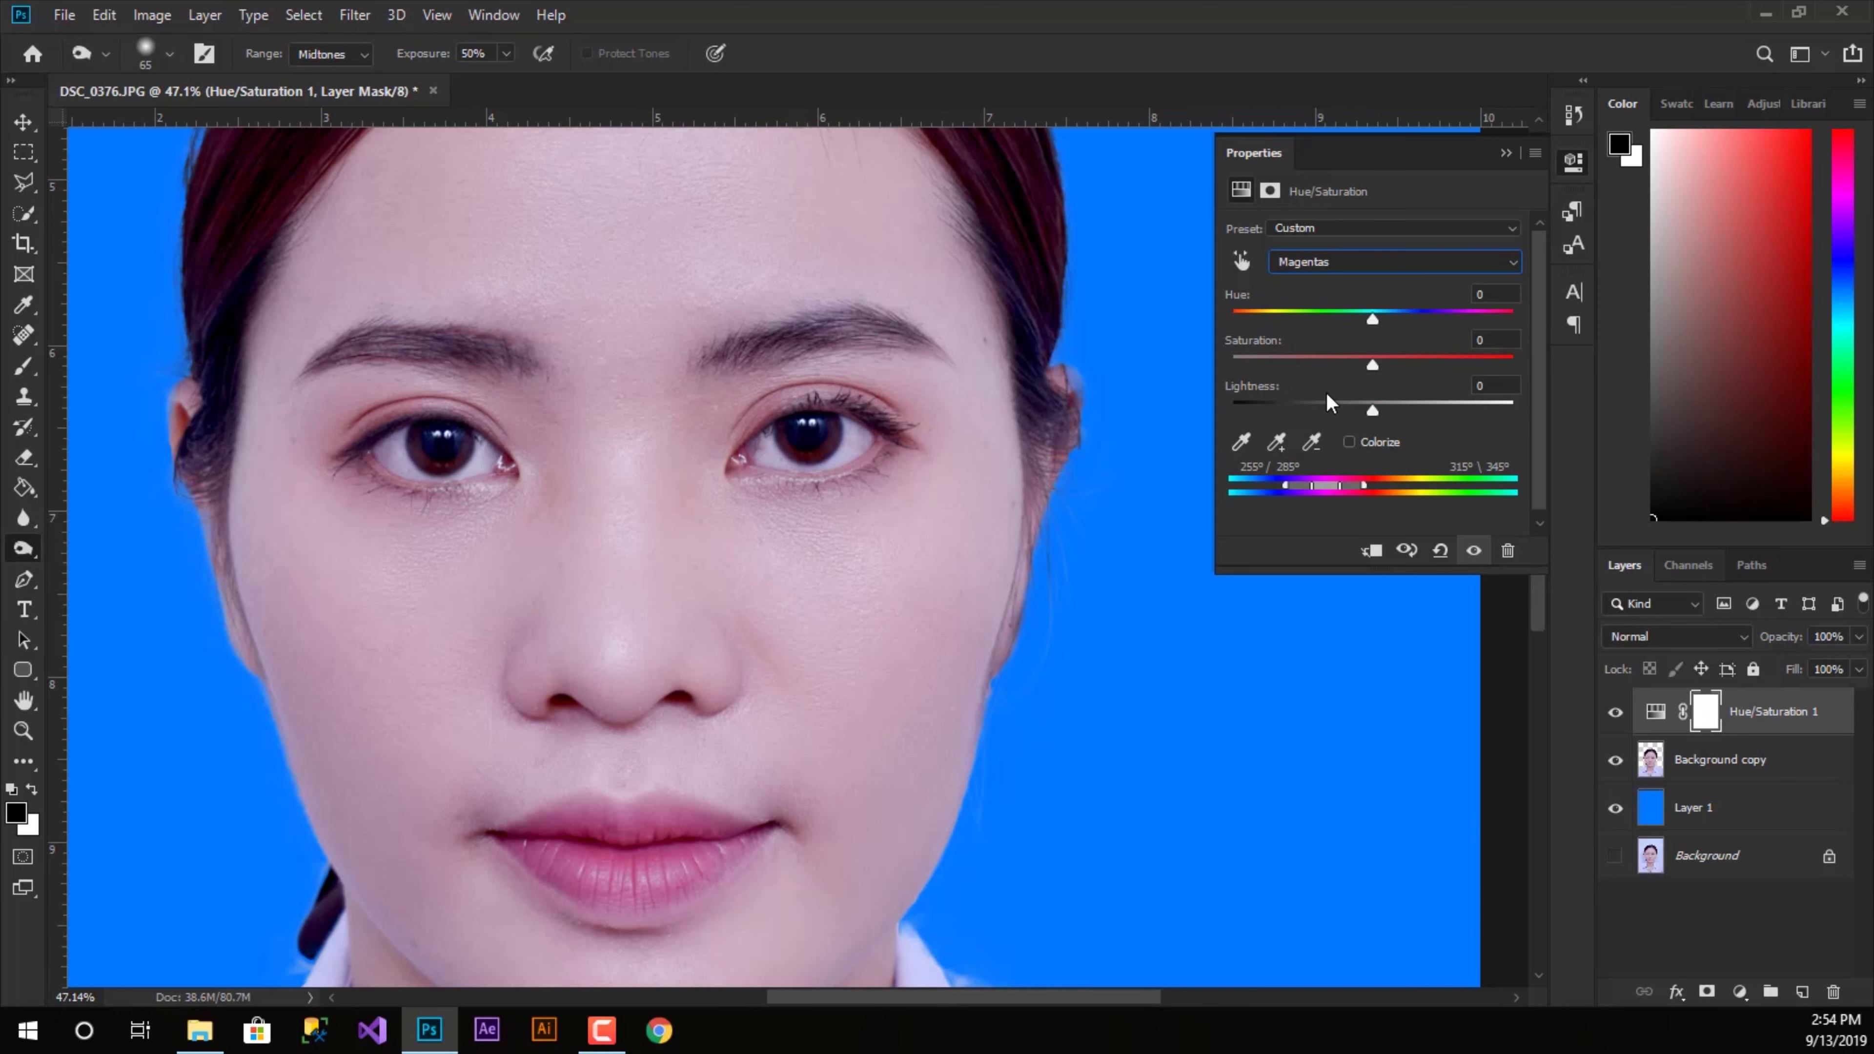
left_click_drag(1378, 363, 1389, 367)
mouse_move(1402, 374)
left_mouse_down()
mouse_move(1345, 373)
mouse_move(1407, 375)
left_mouse_up()
- Raise the Cyans saturation to +17 and close the Hue/Saturation properties
left_click(1306, 262)
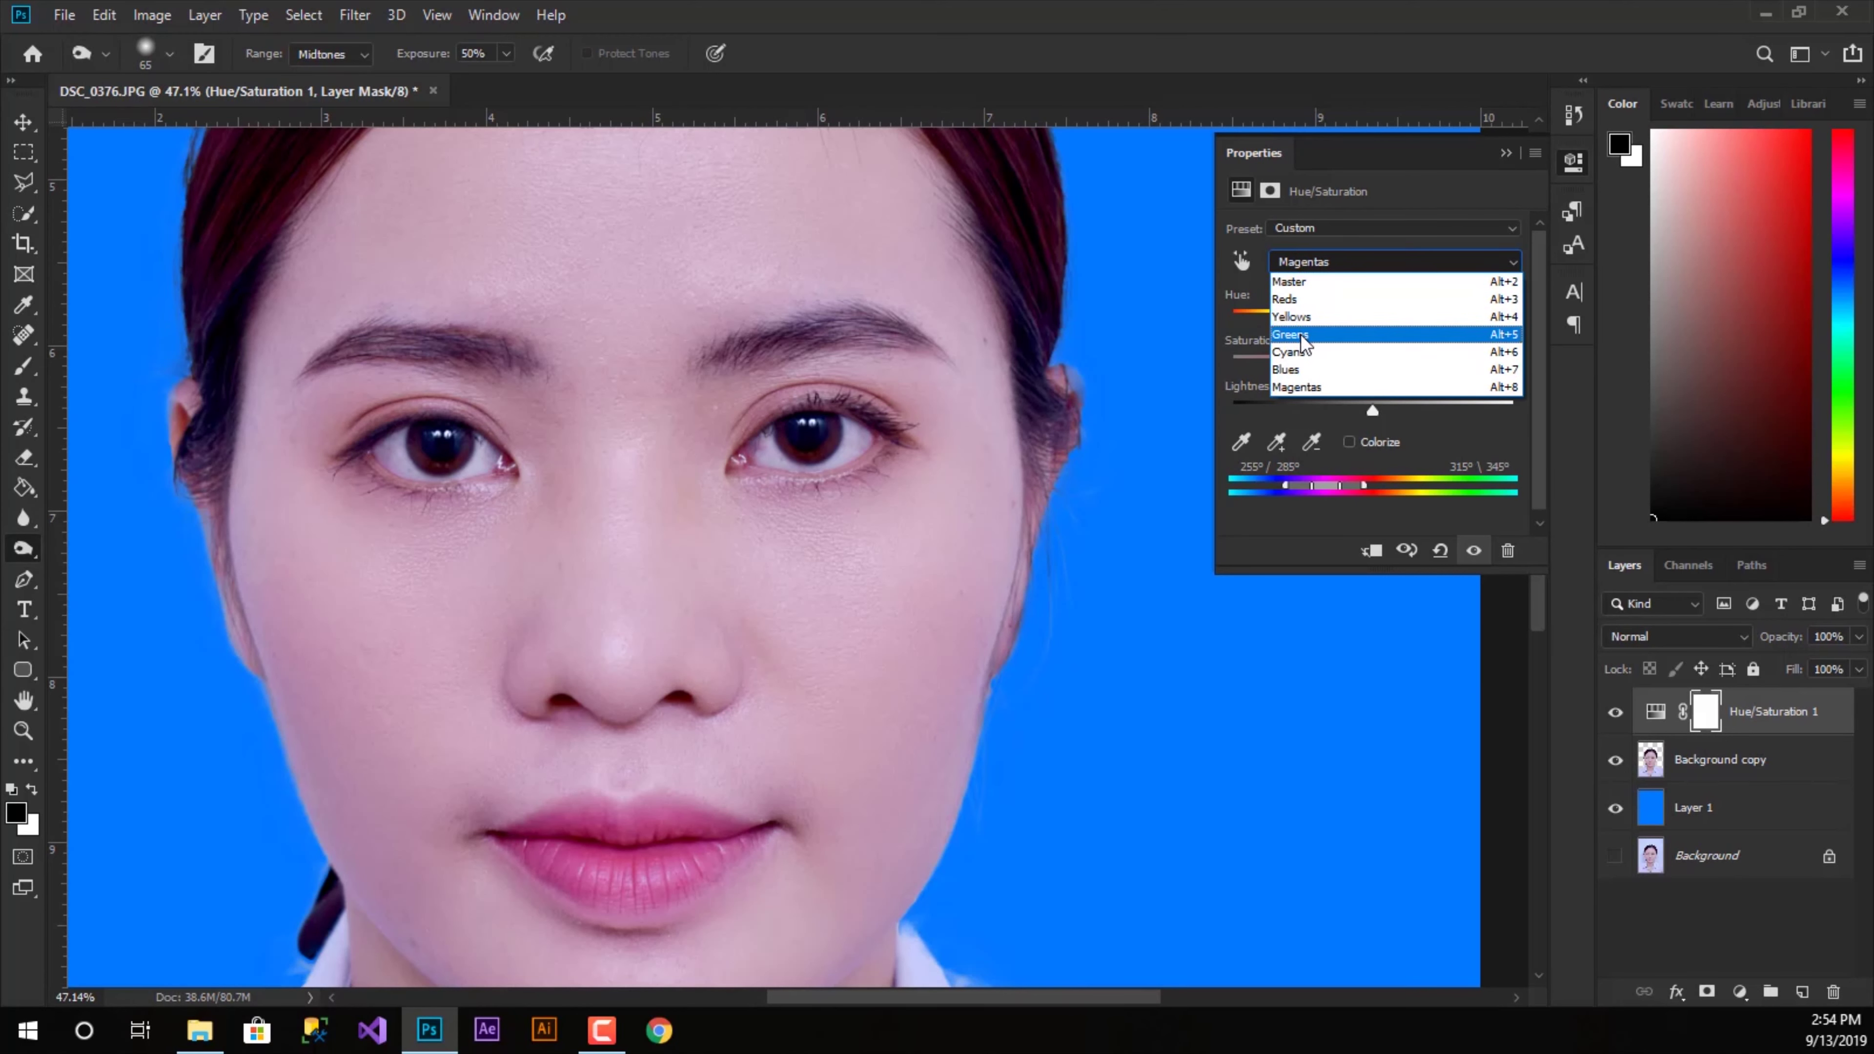
left_click(1305, 353)
left_click_drag(1371, 369, 1402, 373)
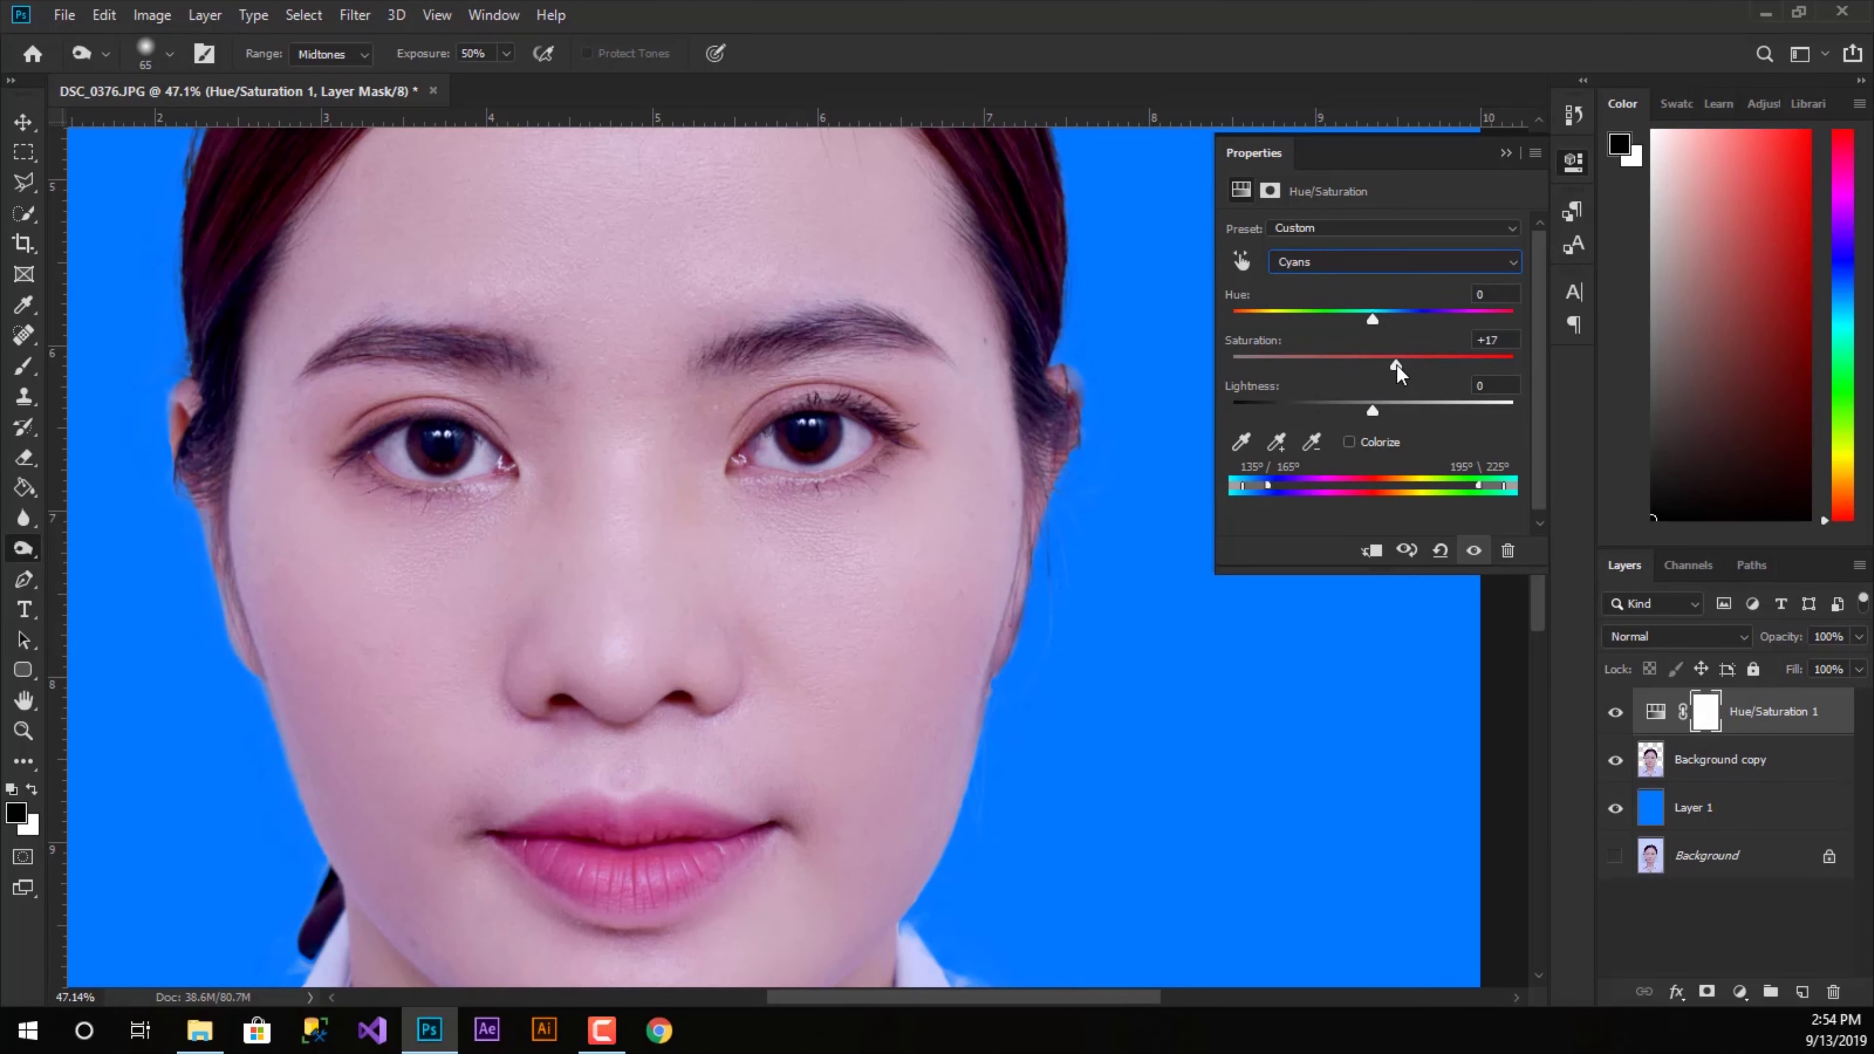
left_click(1505, 156)
scroll(559, 690, "down", 2)
scroll(562, 688, "down", 3)
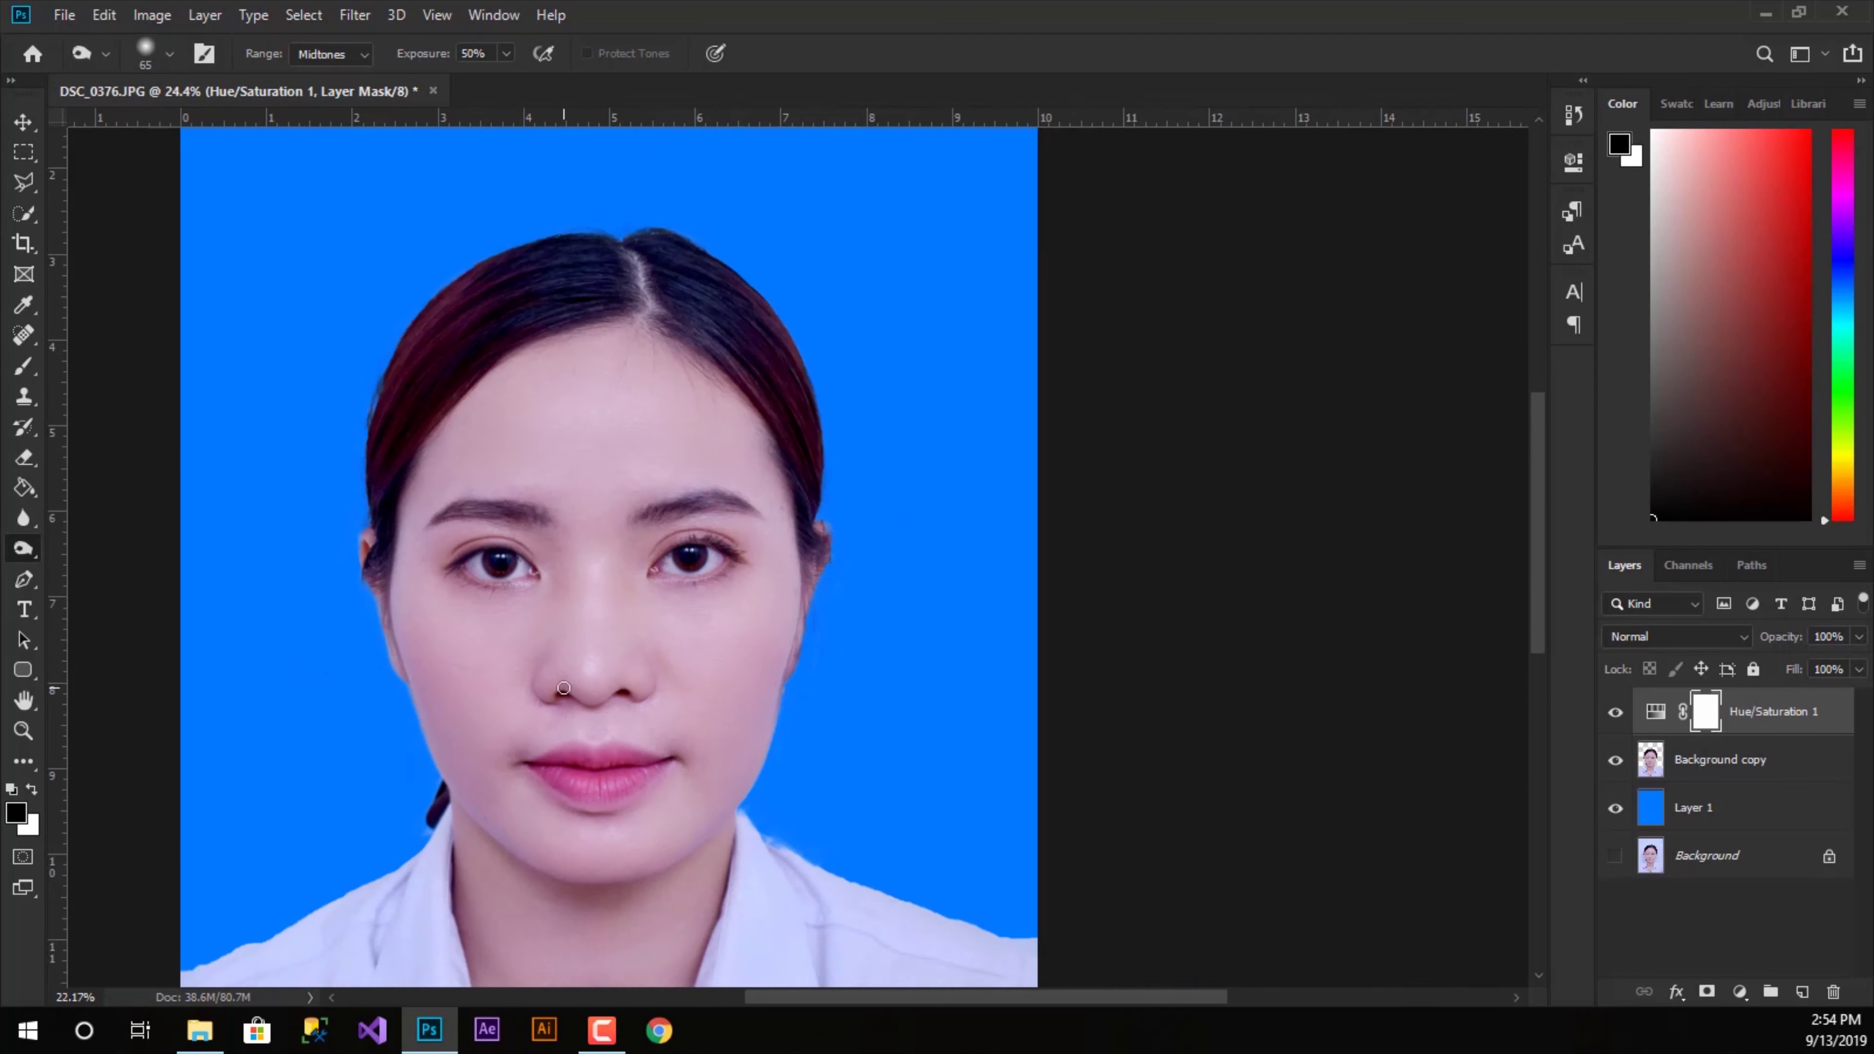
mouse_move(614, 710)
left_mouse_down()
mouse_move(849, 578)
mouse_move(854, 598)
left_mouse_up()
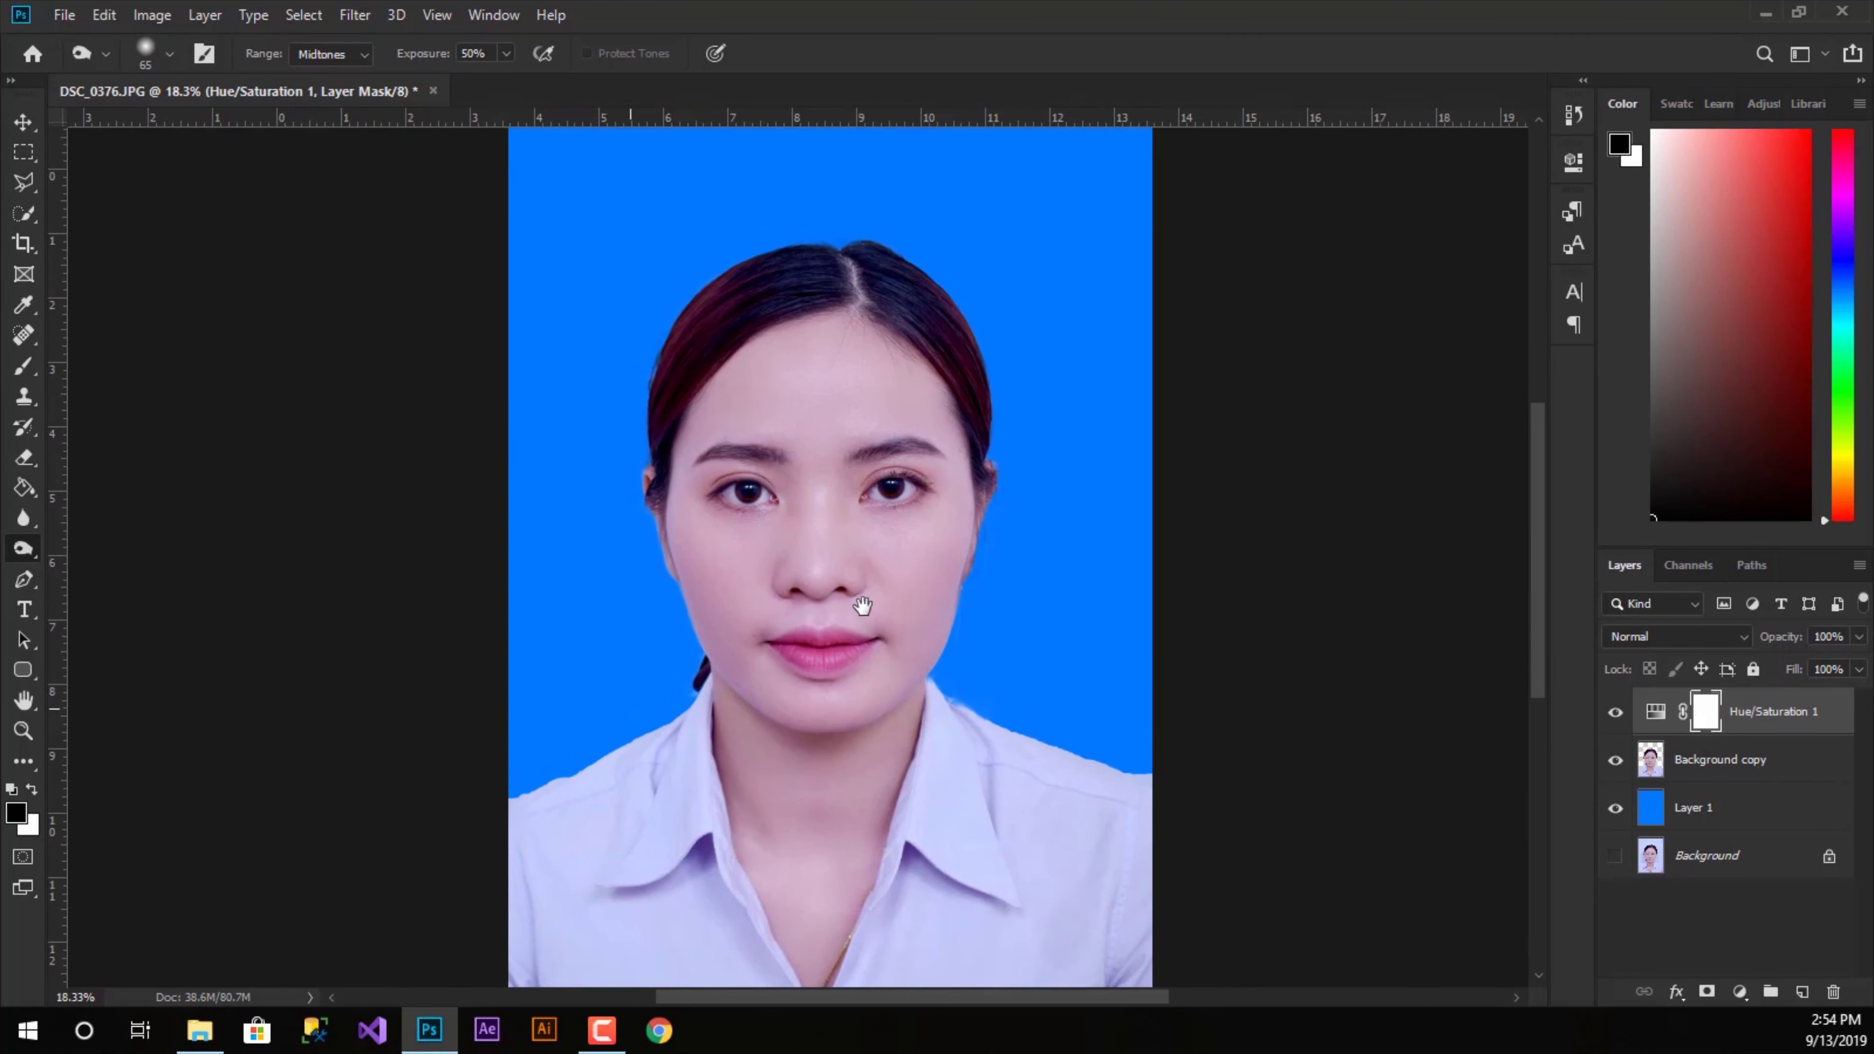
left_click(1712, 768)
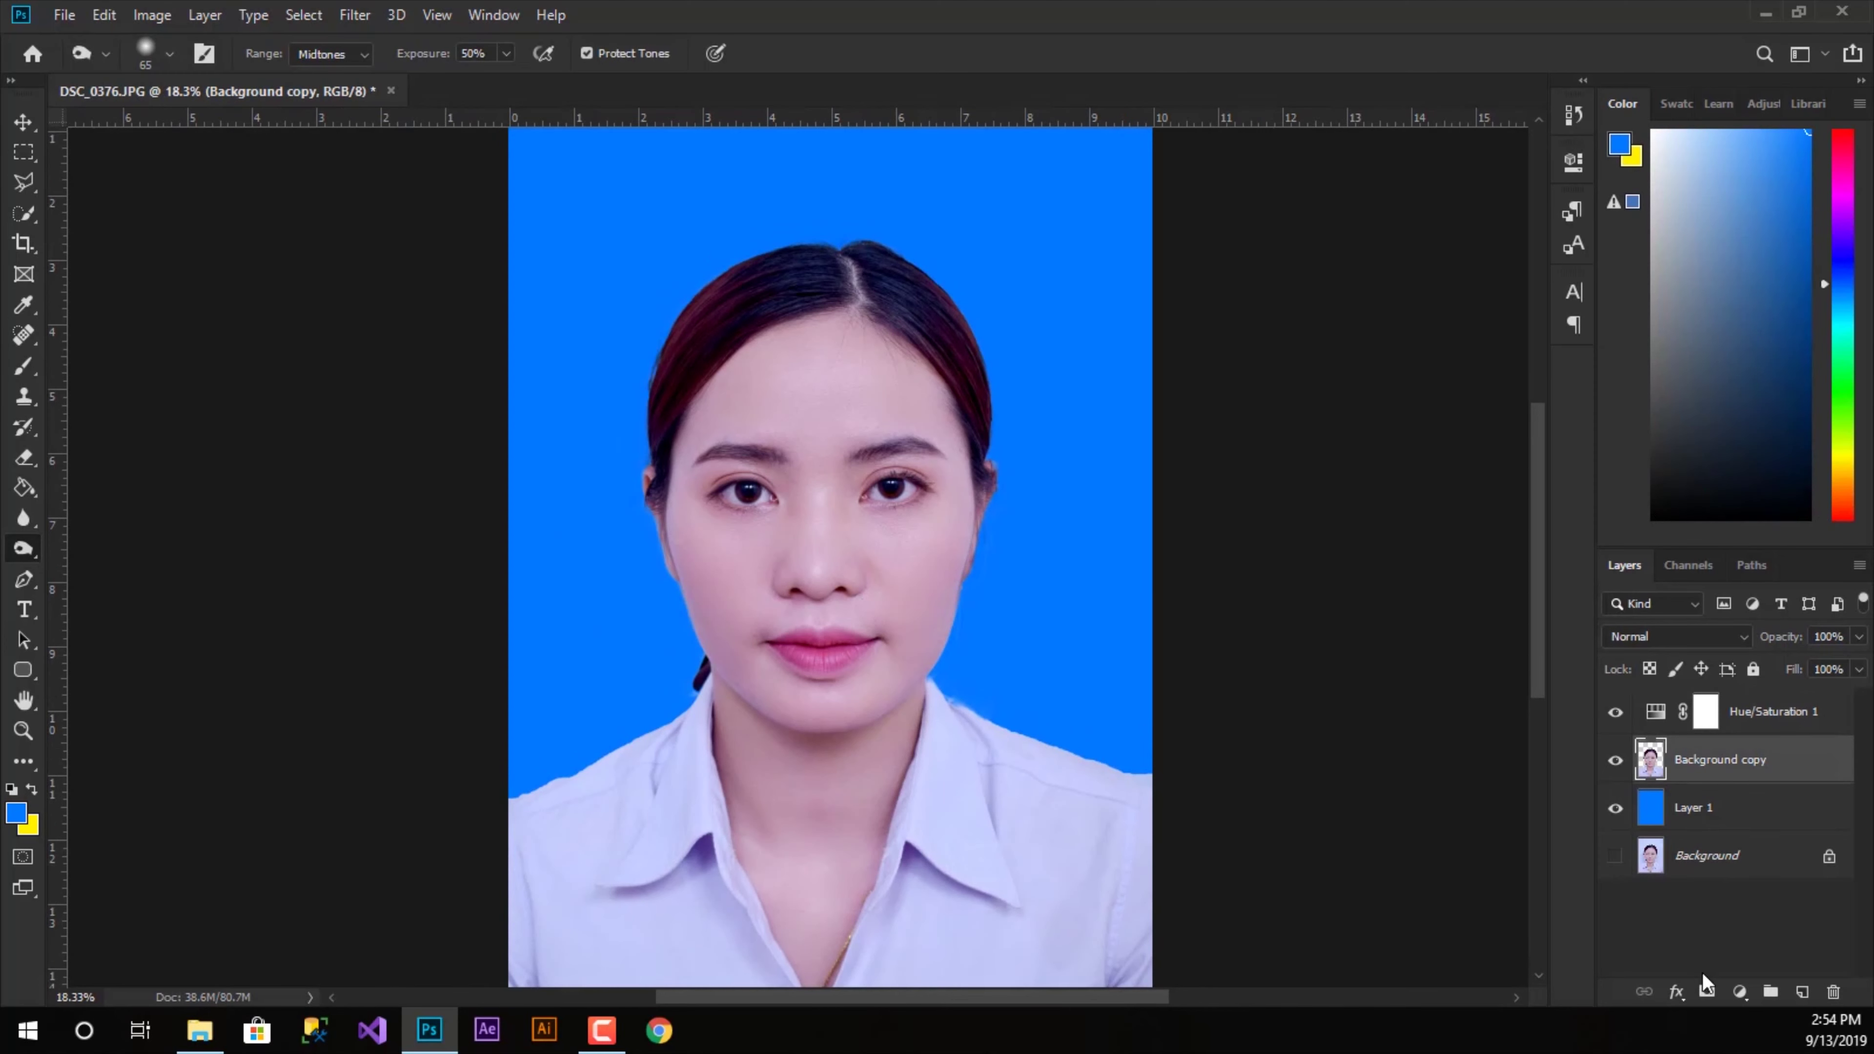
- Add a Curves adjustment with the midpoint lifted slightly to brighten the portrait
left_click(1739, 992)
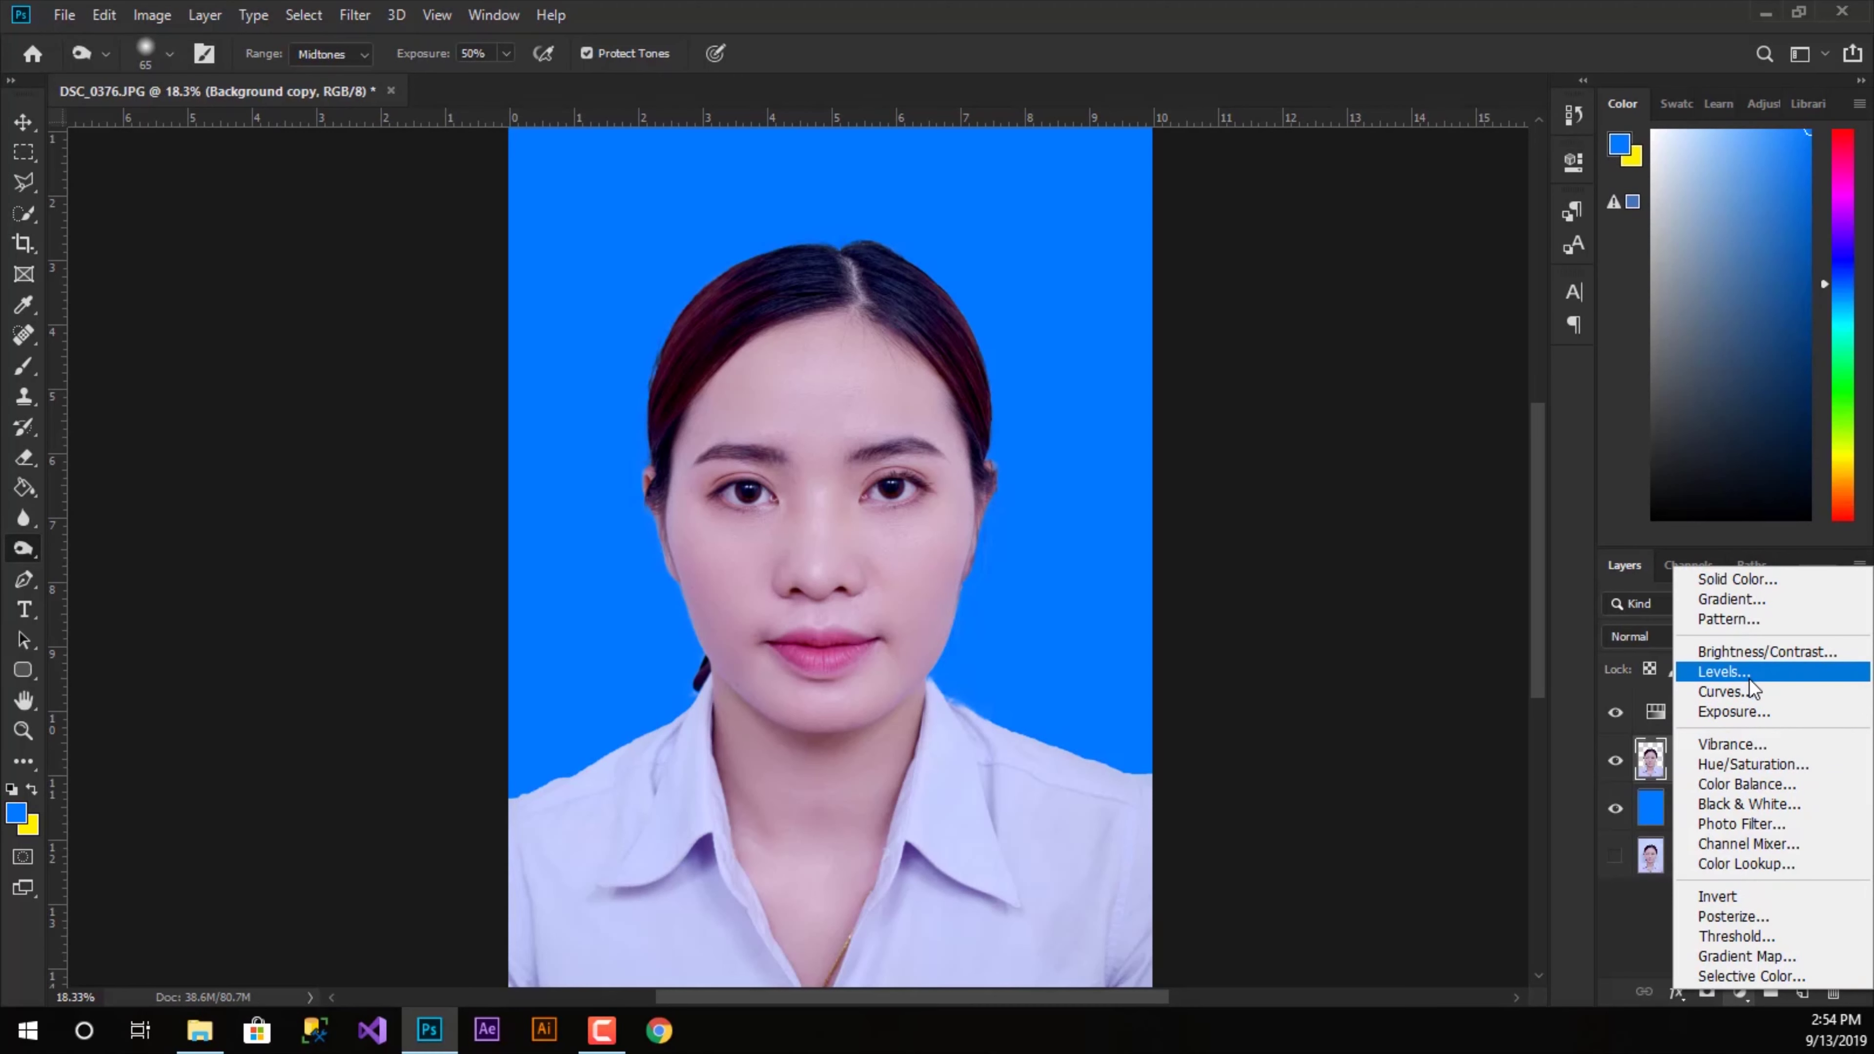
left_click(1710, 694)
left_click_drag(1387, 405, 1386, 398)
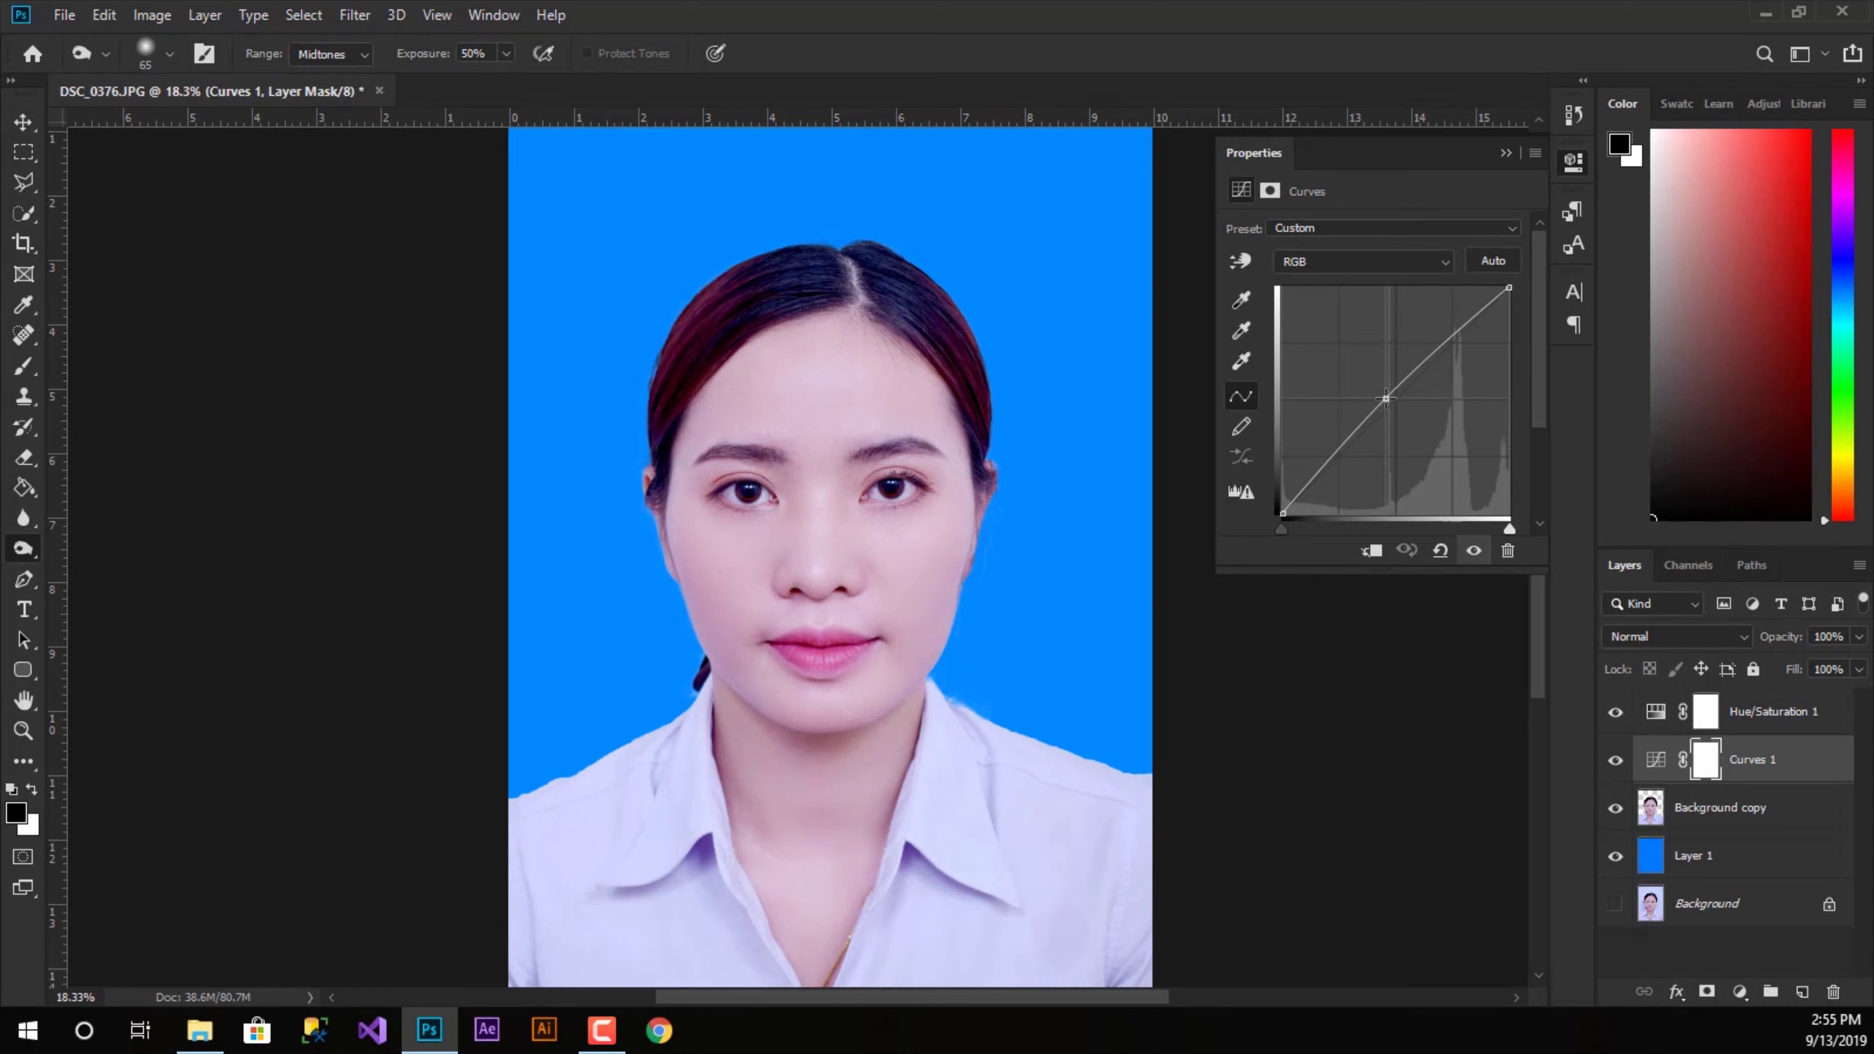
left_click(1505, 153)
left_click(1656, 759)
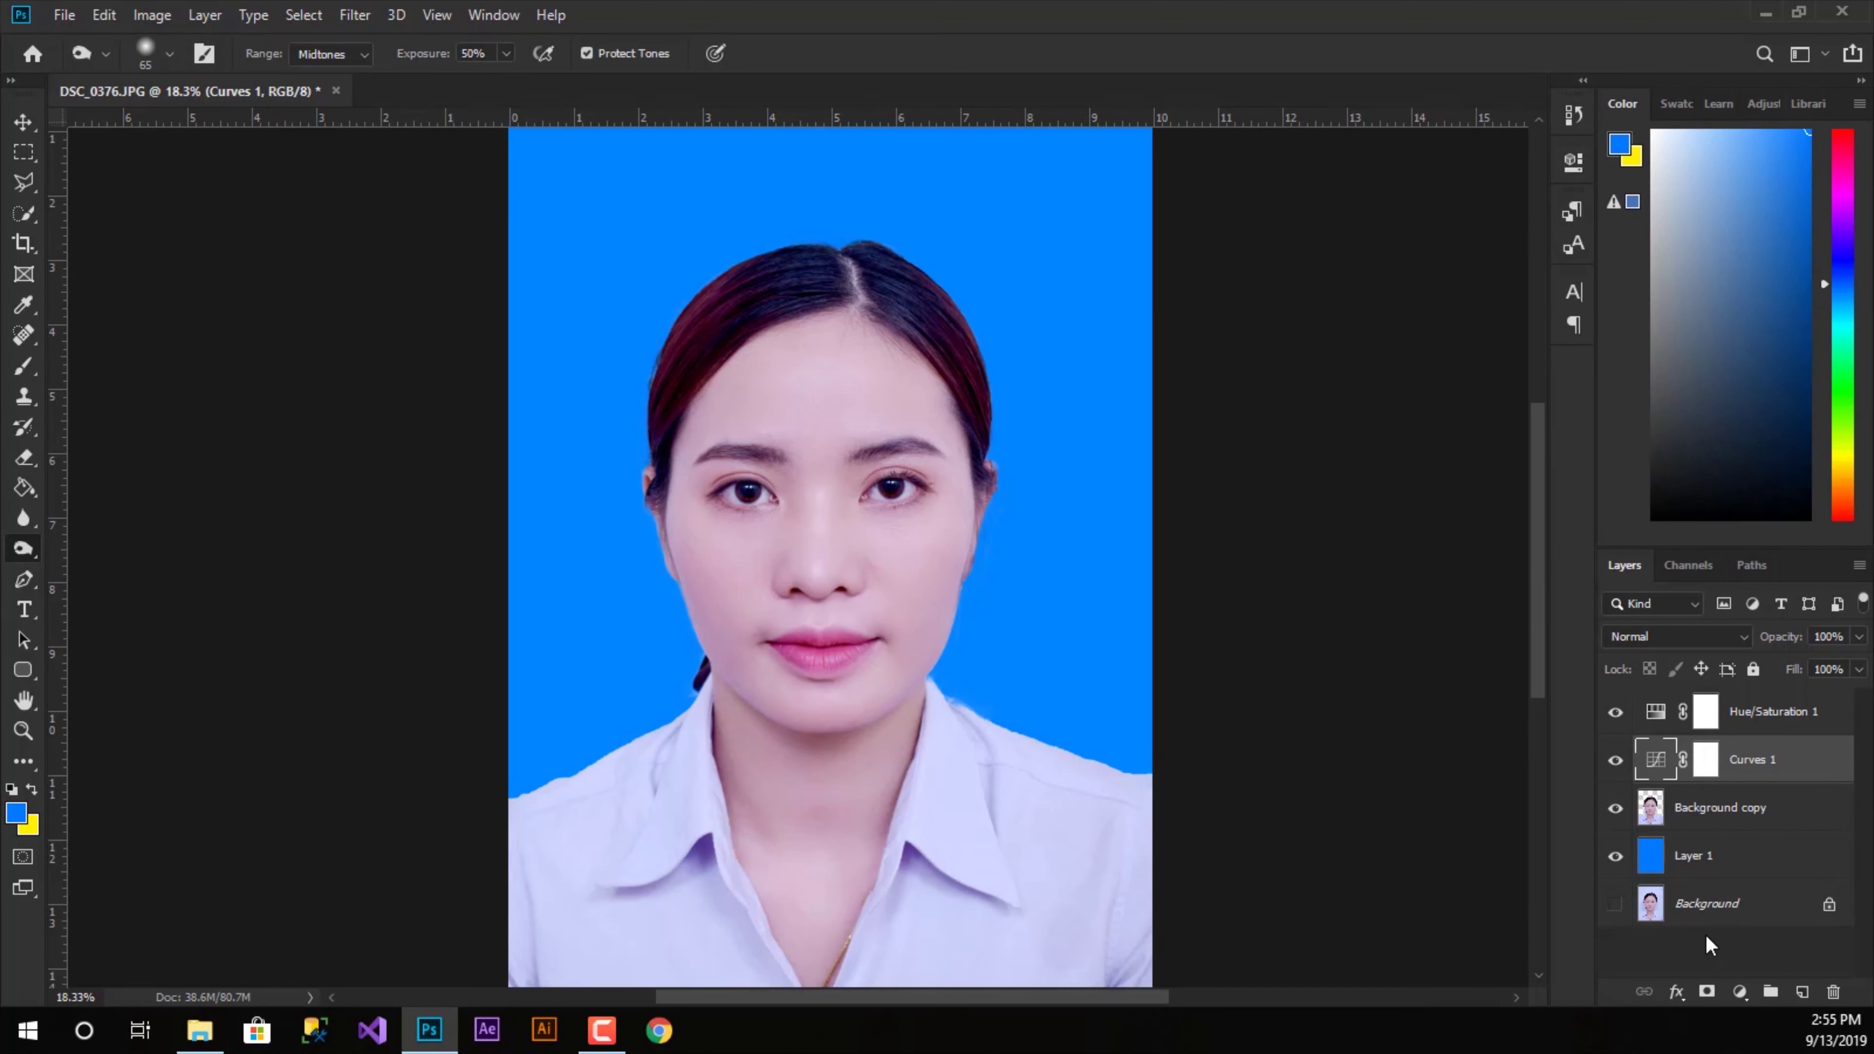
left_click(1706, 807)
- Add a Color Balance adjustment with midtones Yellow/Blue set to -13
left_click(1739, 994)
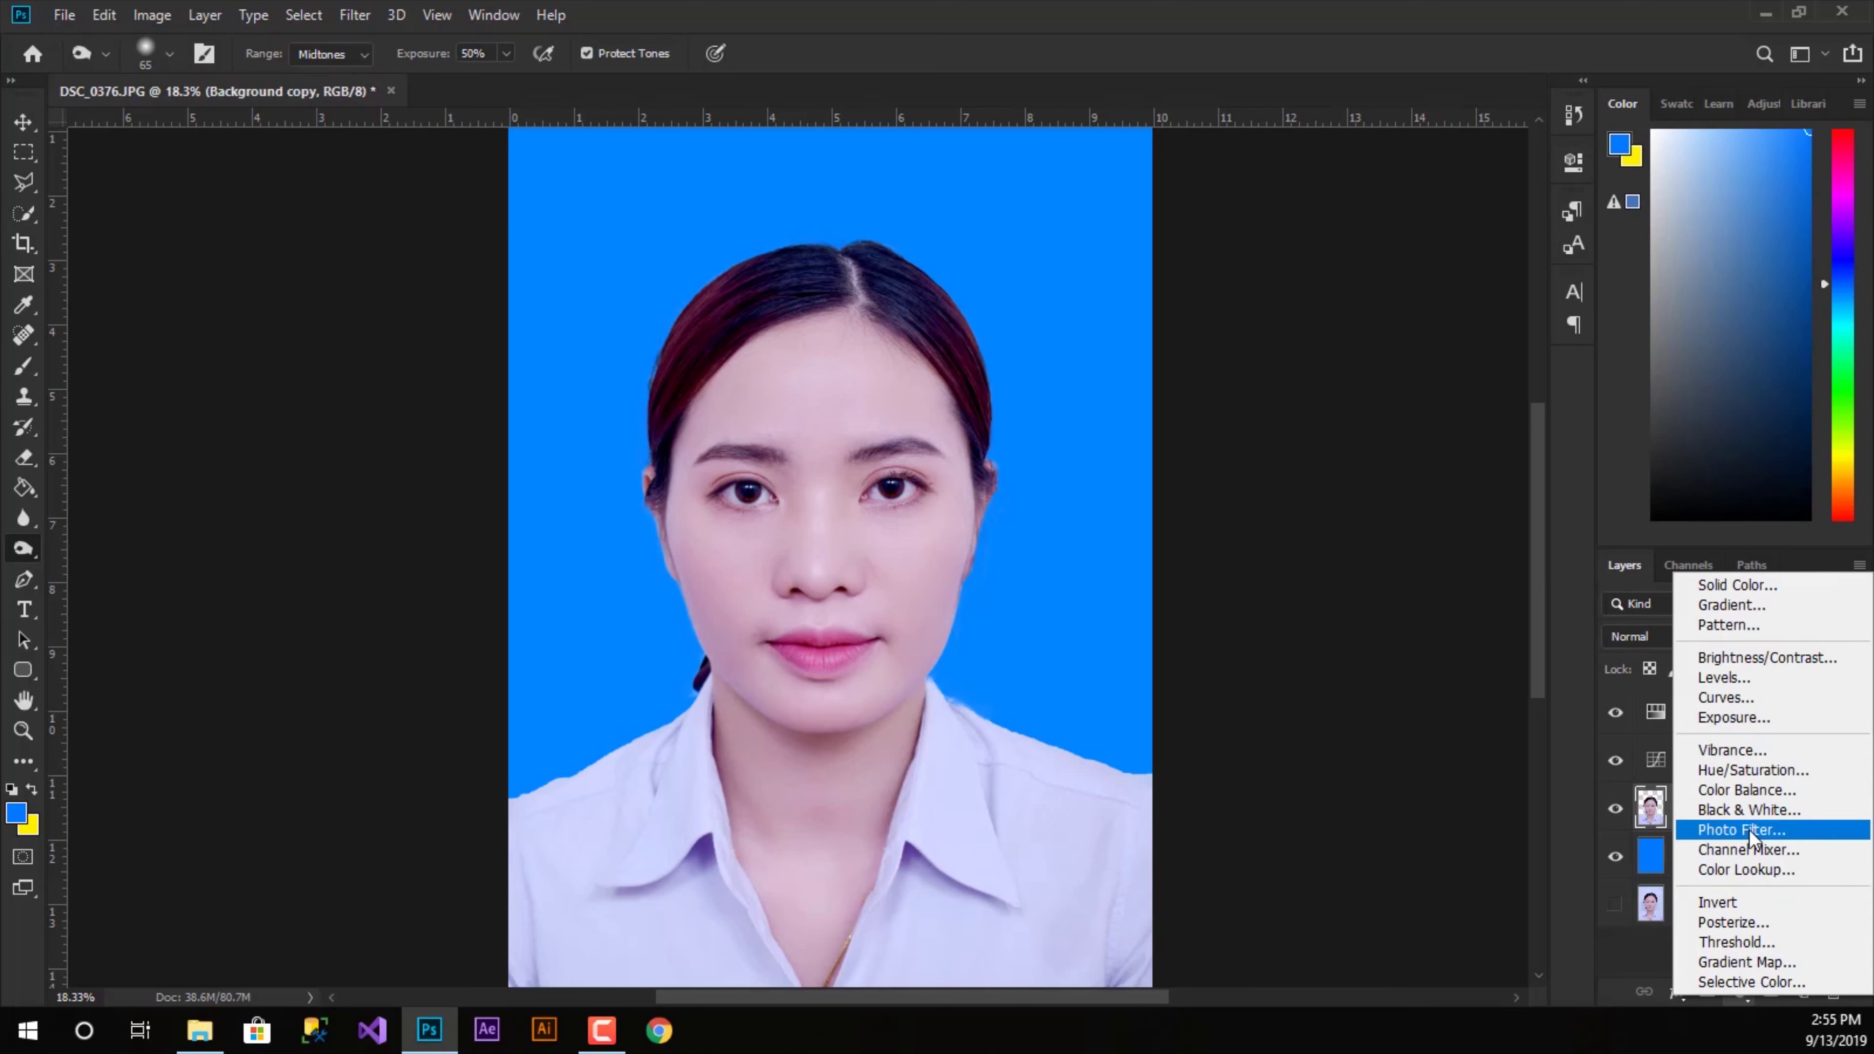
left_click(1722, 793)
left_click_drag(1338, 359, 1329, 359)
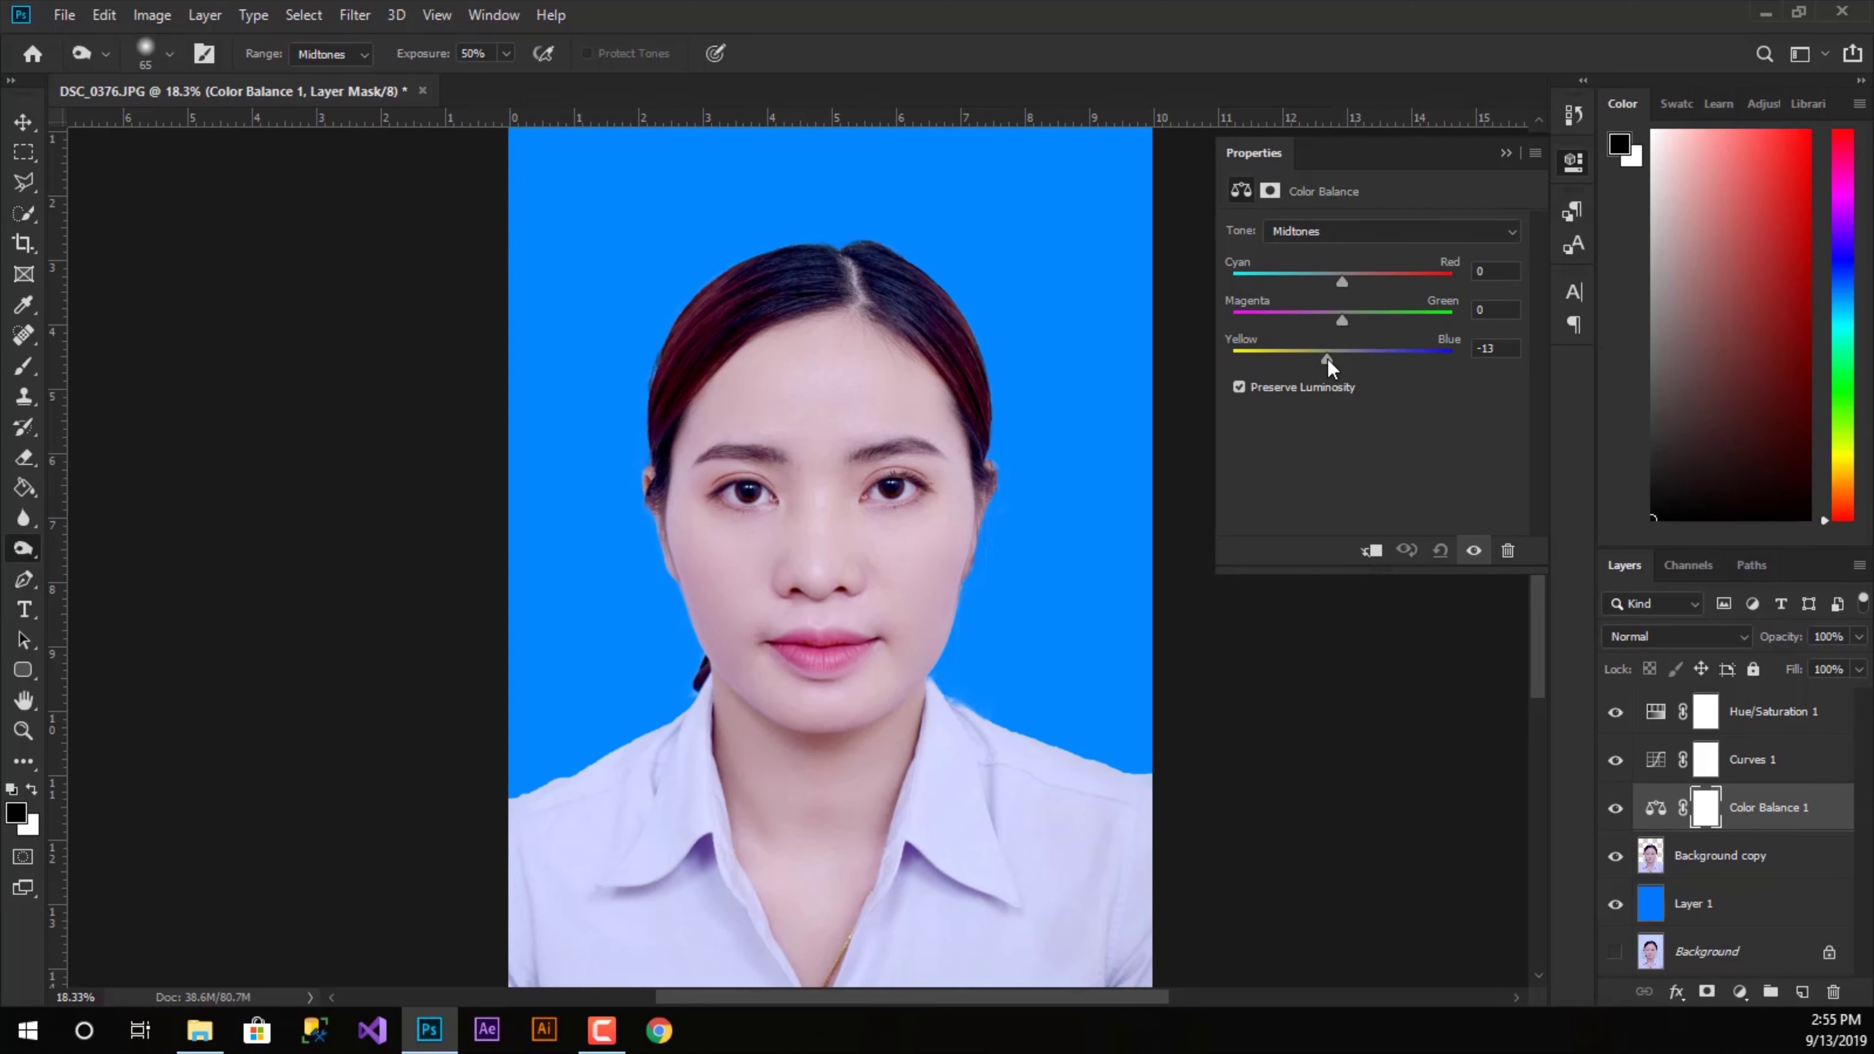
left_click(1505, 152)
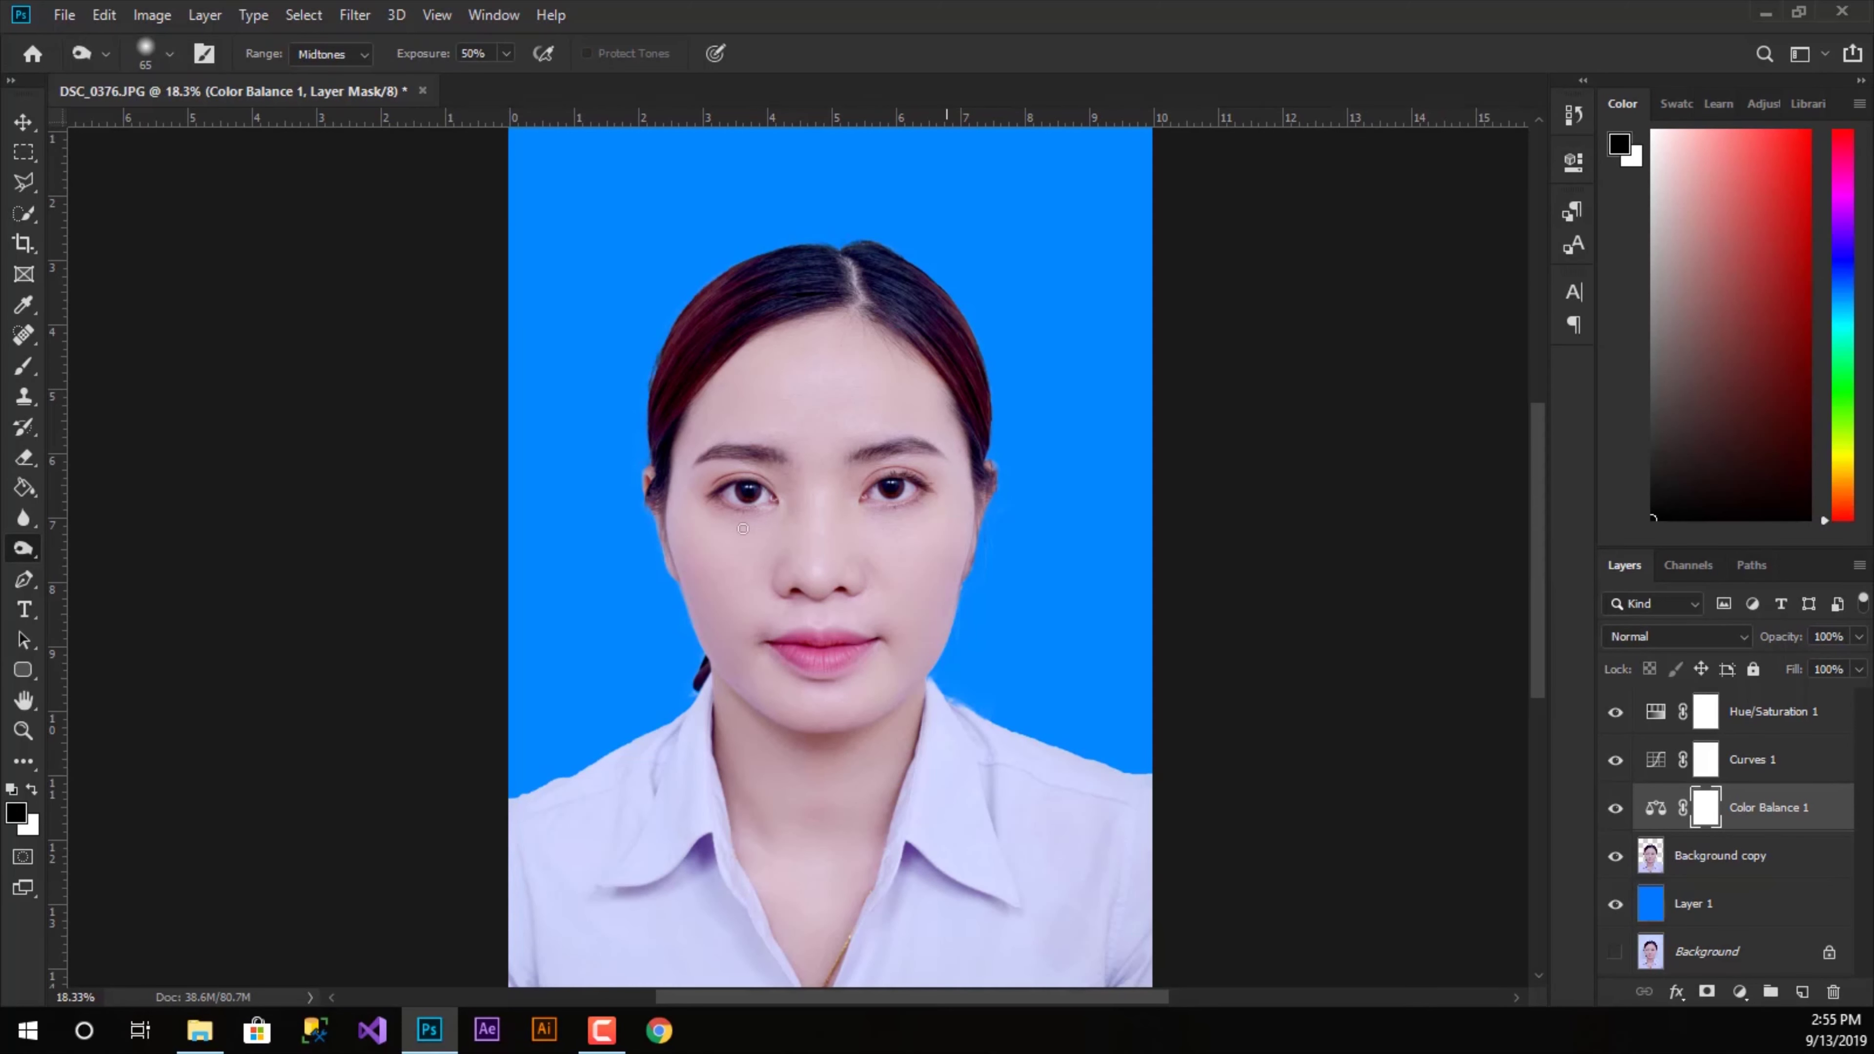
left_click(65, 15)
- Browse D:\PHOTO in the Open dialog, checking the Winsw design and Name Card folders
key("Escape")
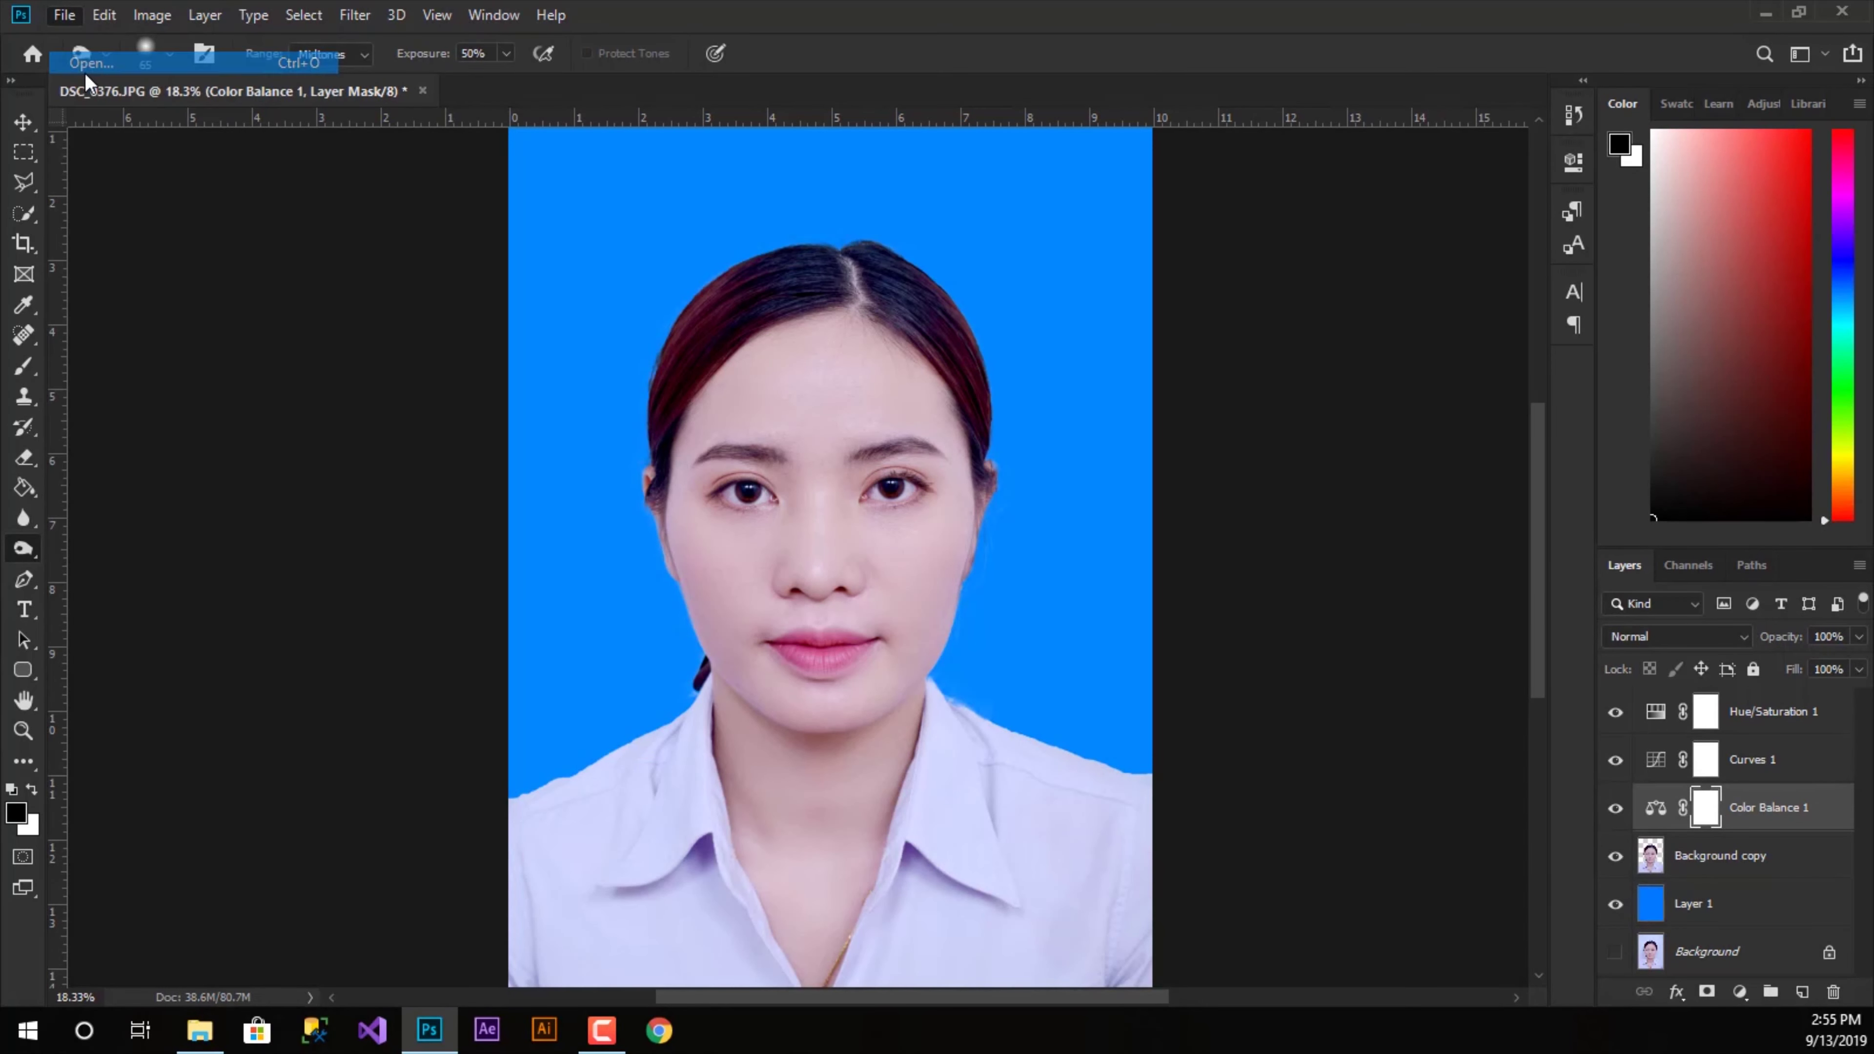
key("ctrl+o")
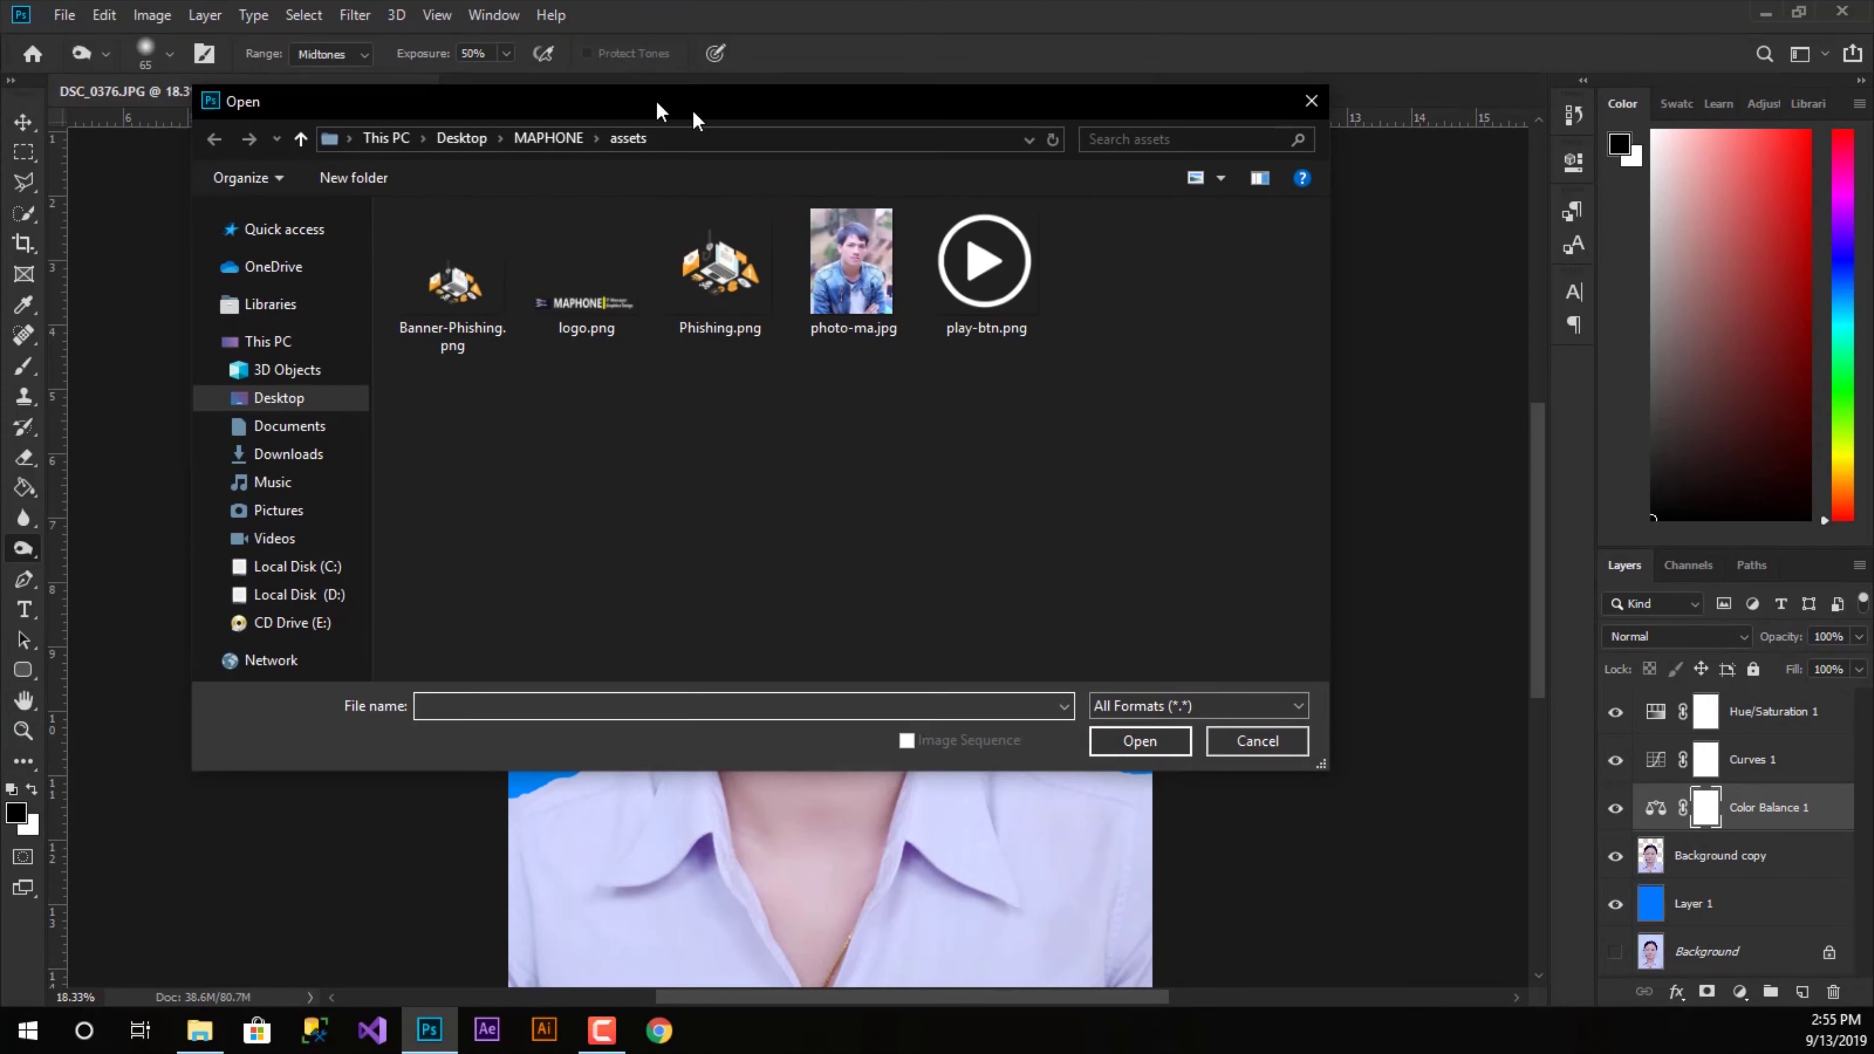
left_click(339, 608)
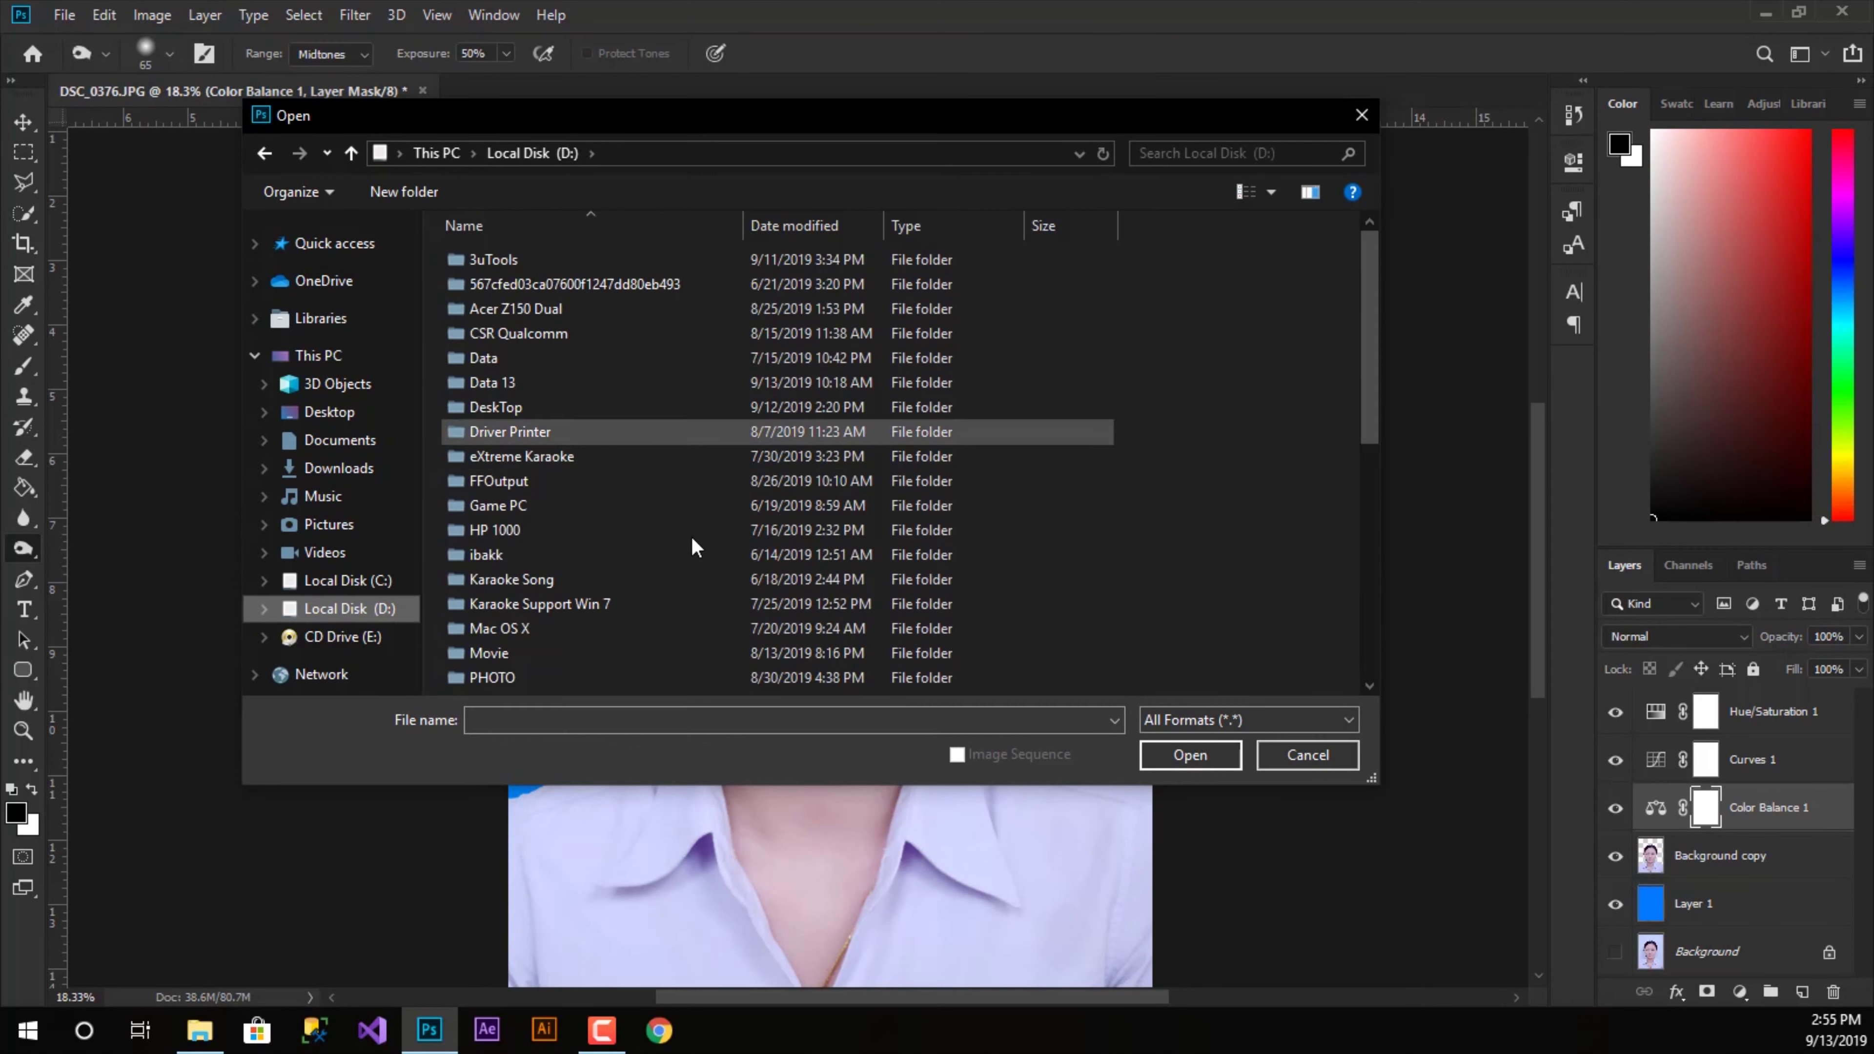
scroll(569, 539, "down", 4)
double_click(512, 389)
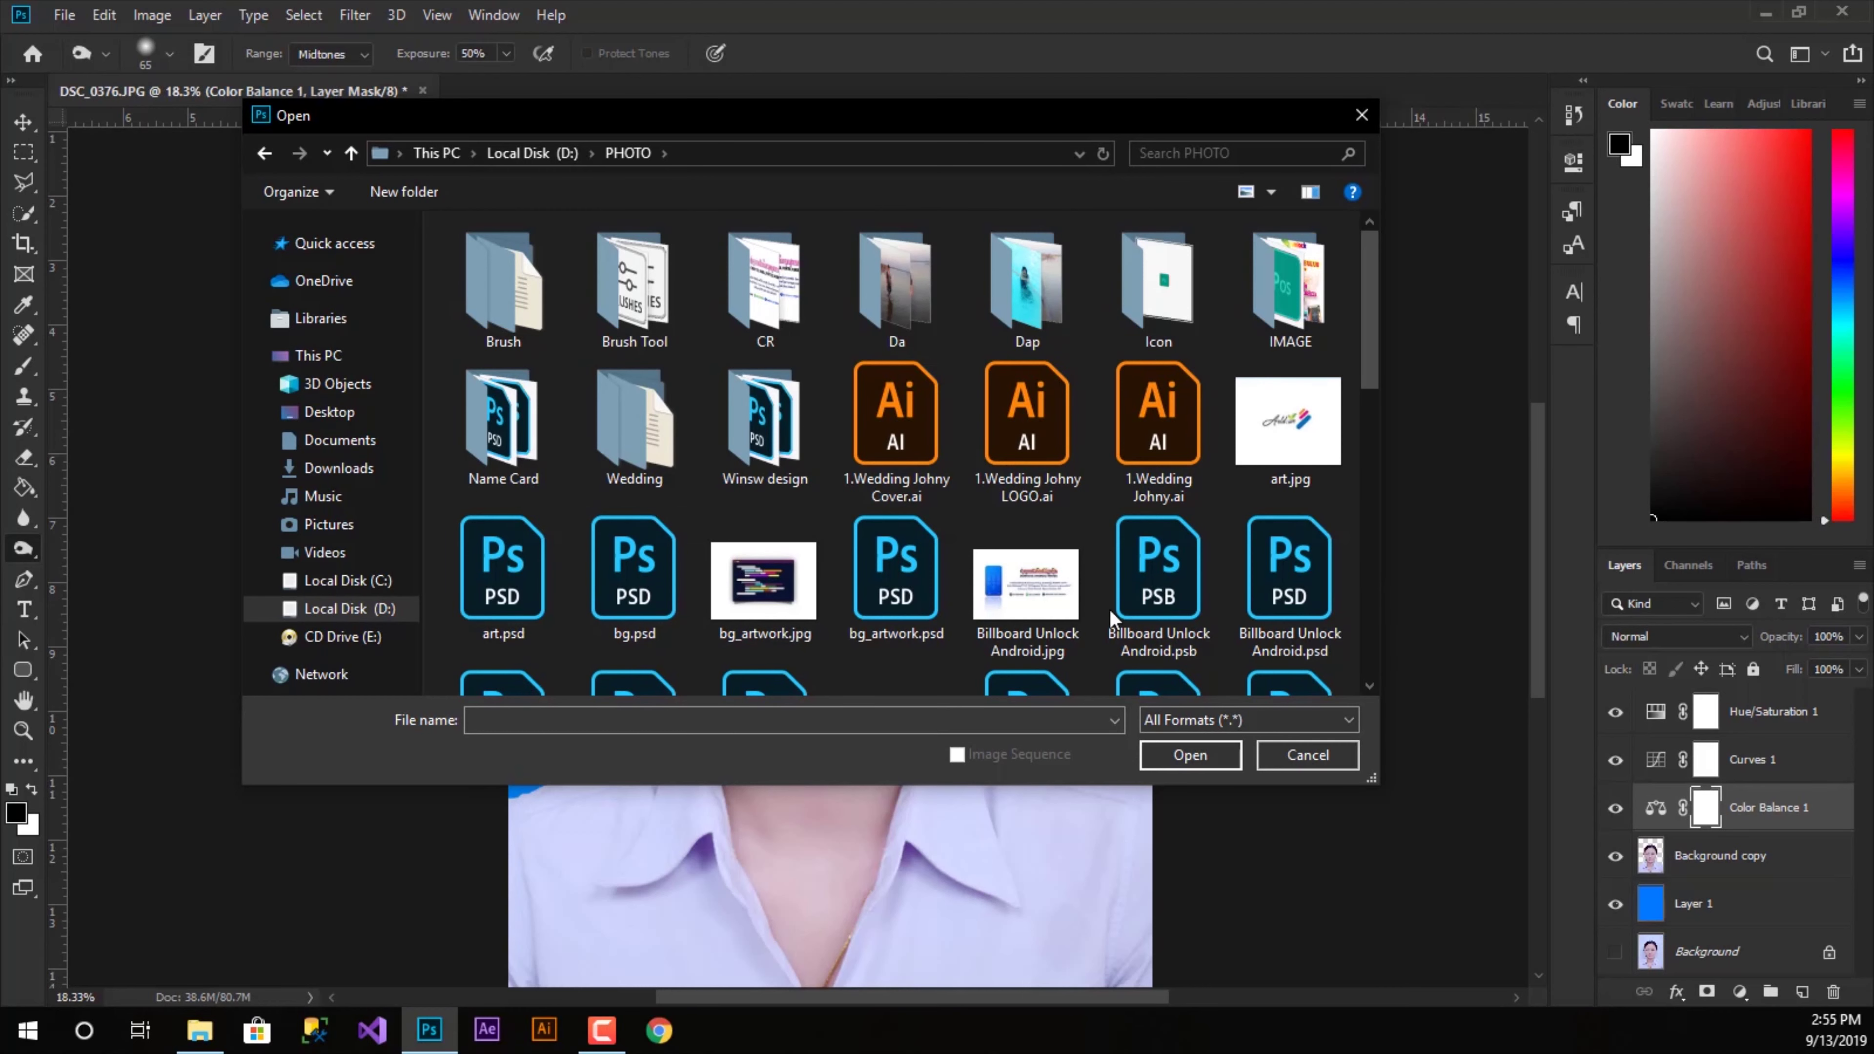
scroll(811, 514, "down", 5)
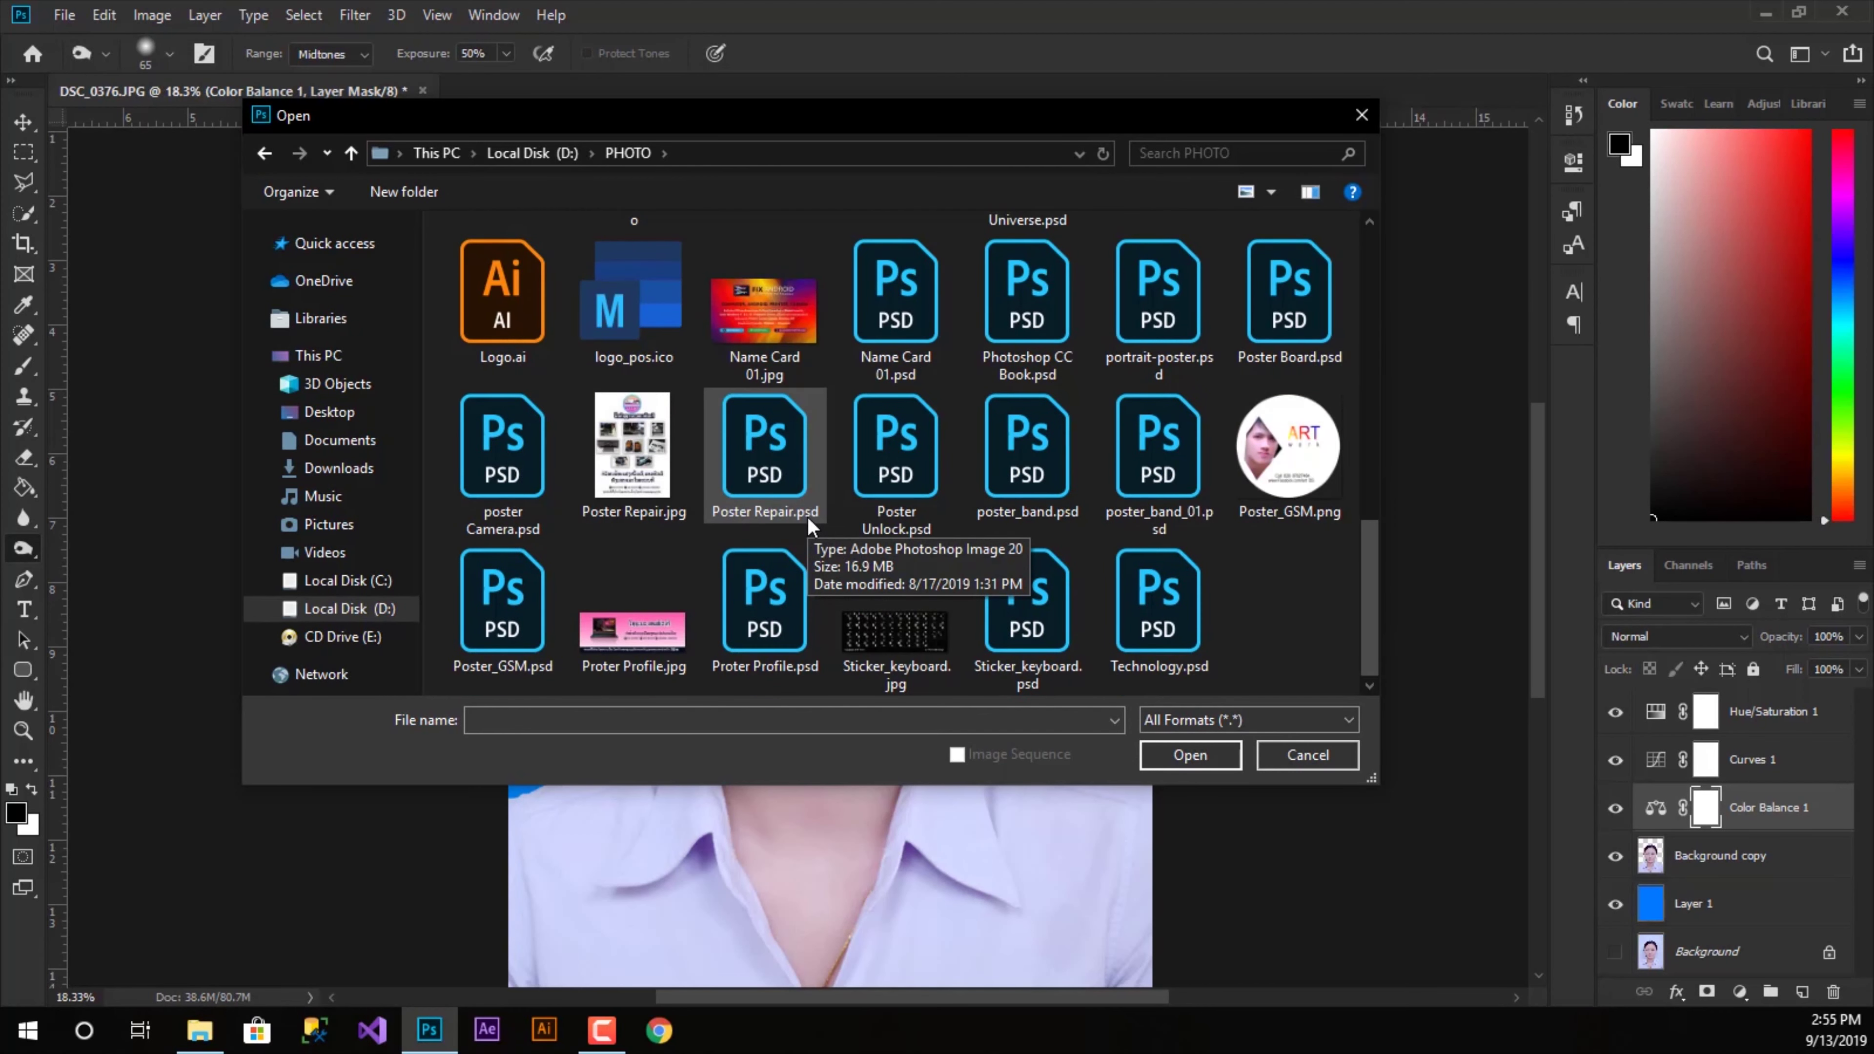
scroll(809, 520, "up", 5)
scroll(807, 517, "up", 2)
double_click(812, 441)
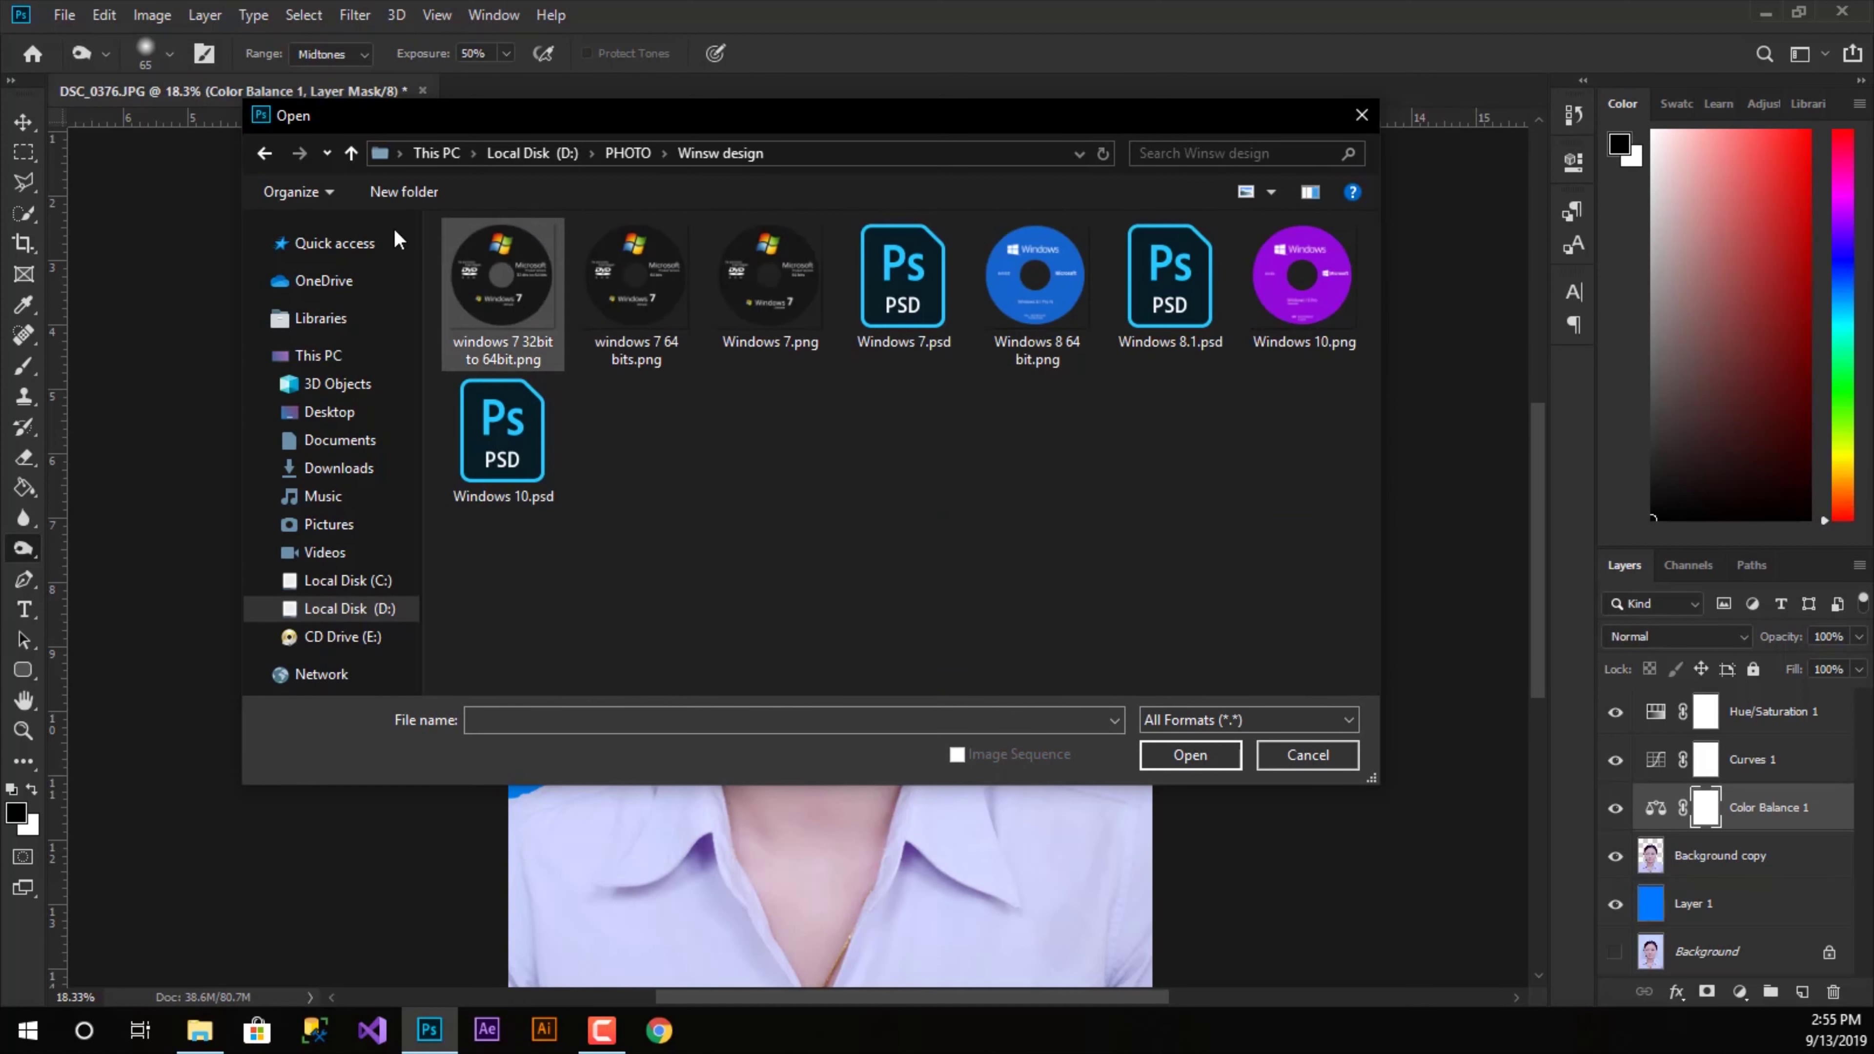
left_click(267, 152)
left_click(539, 391)
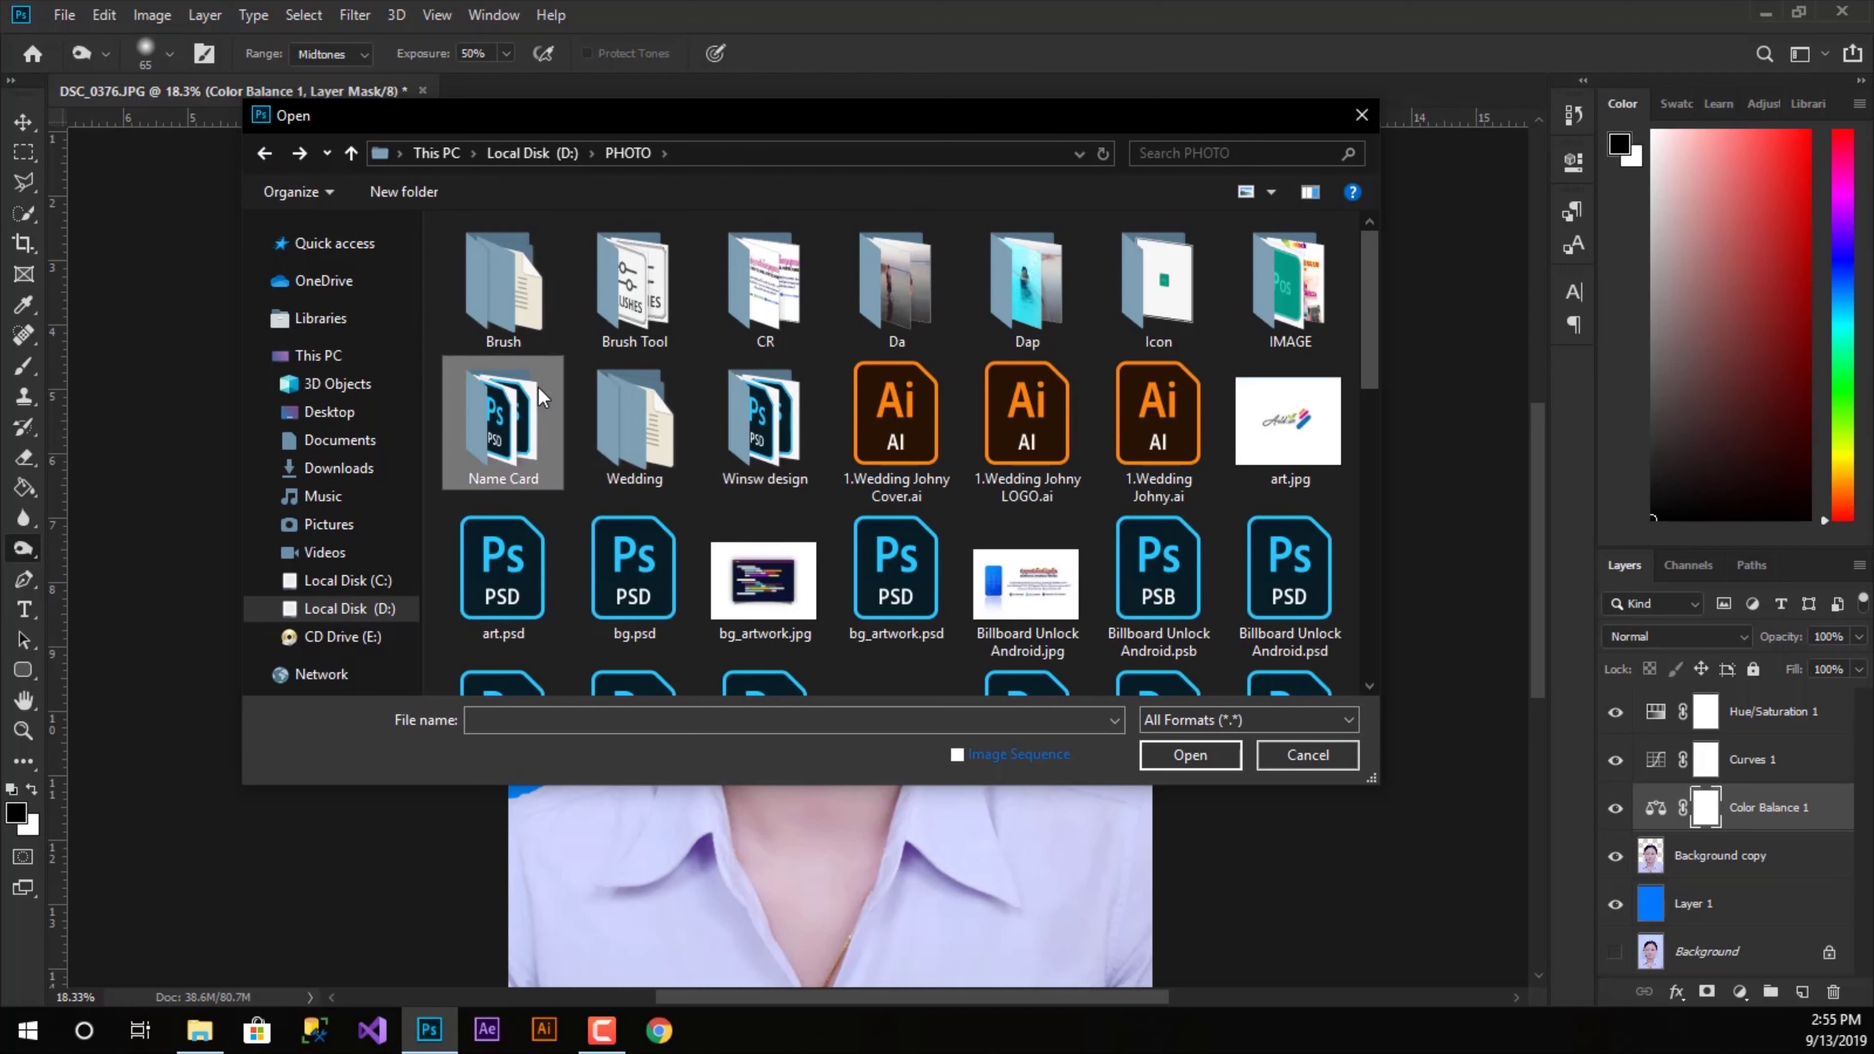
double_click(538, 387)
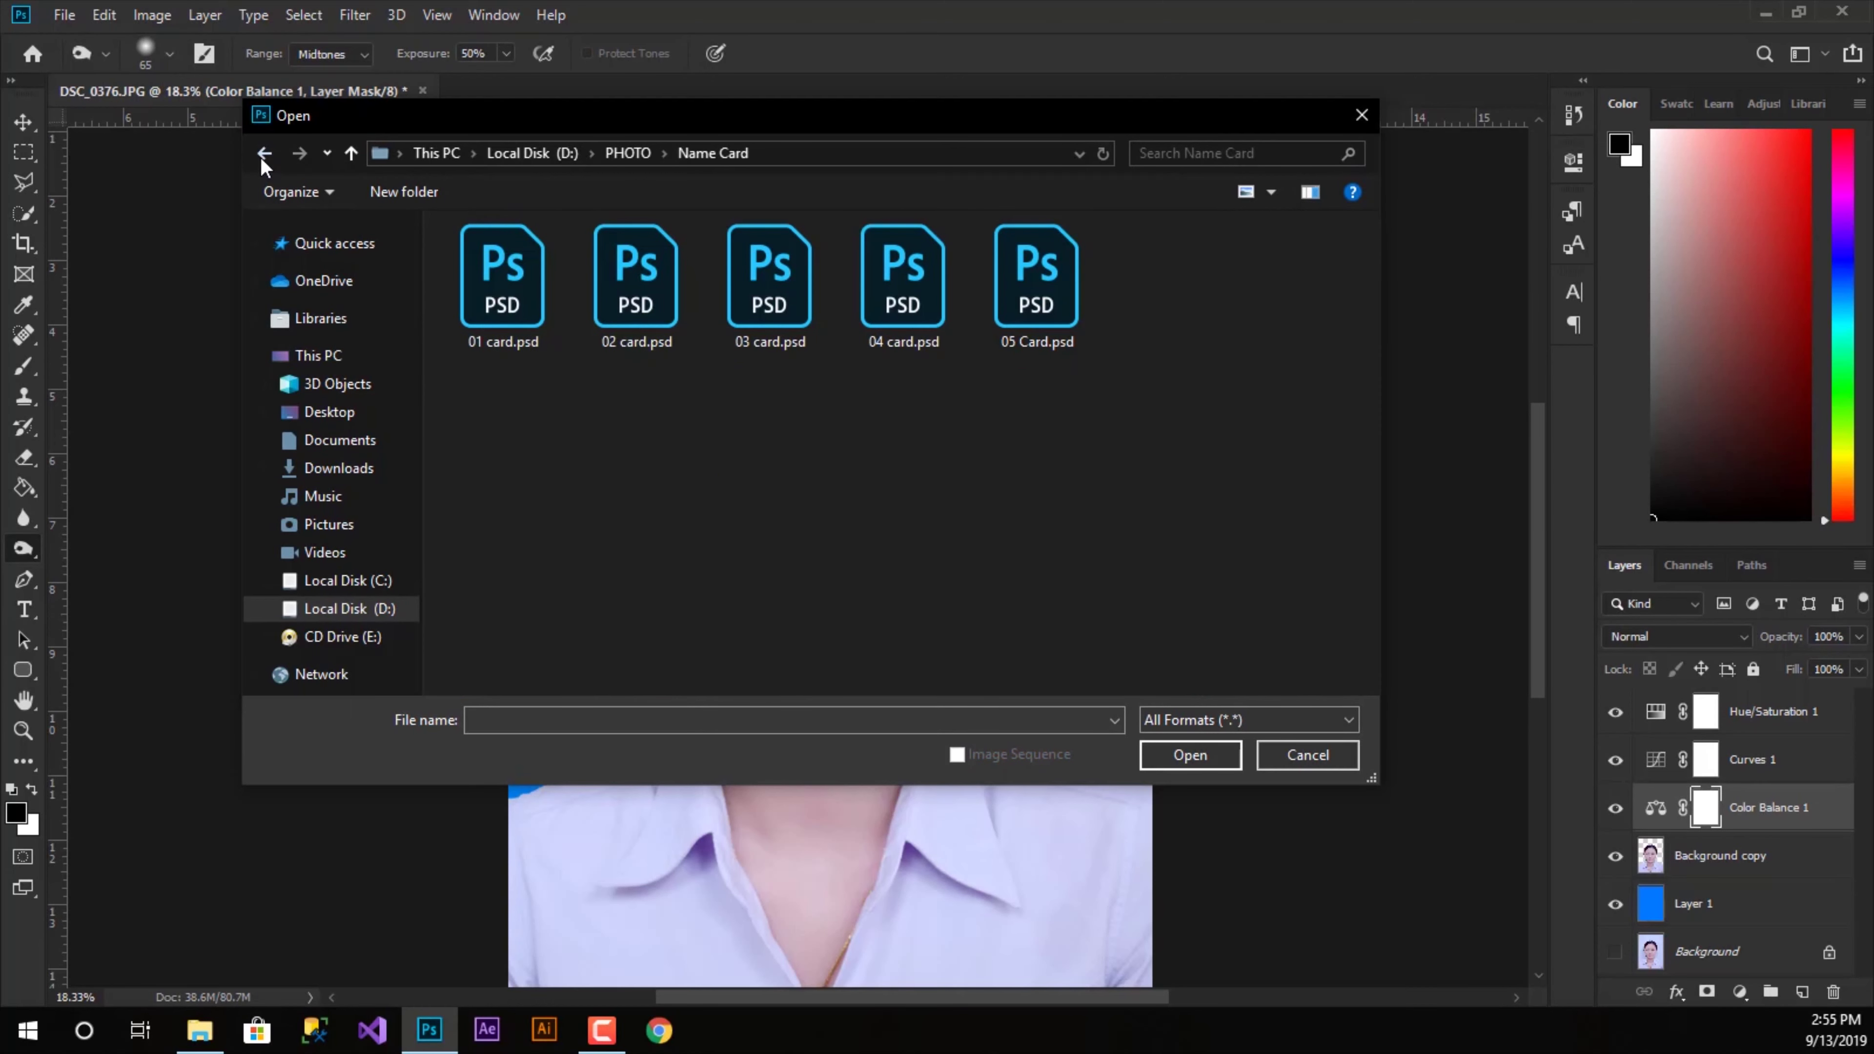
left_click(263, 157)
- Scan the PHOTO folder again, recheck Winsw design, and return to Local Disk (D:)
scroll(1084, 500, "down", 3)
scroll(1085, 500, "down", 3)
scroll(1083, 499, "up", 3)
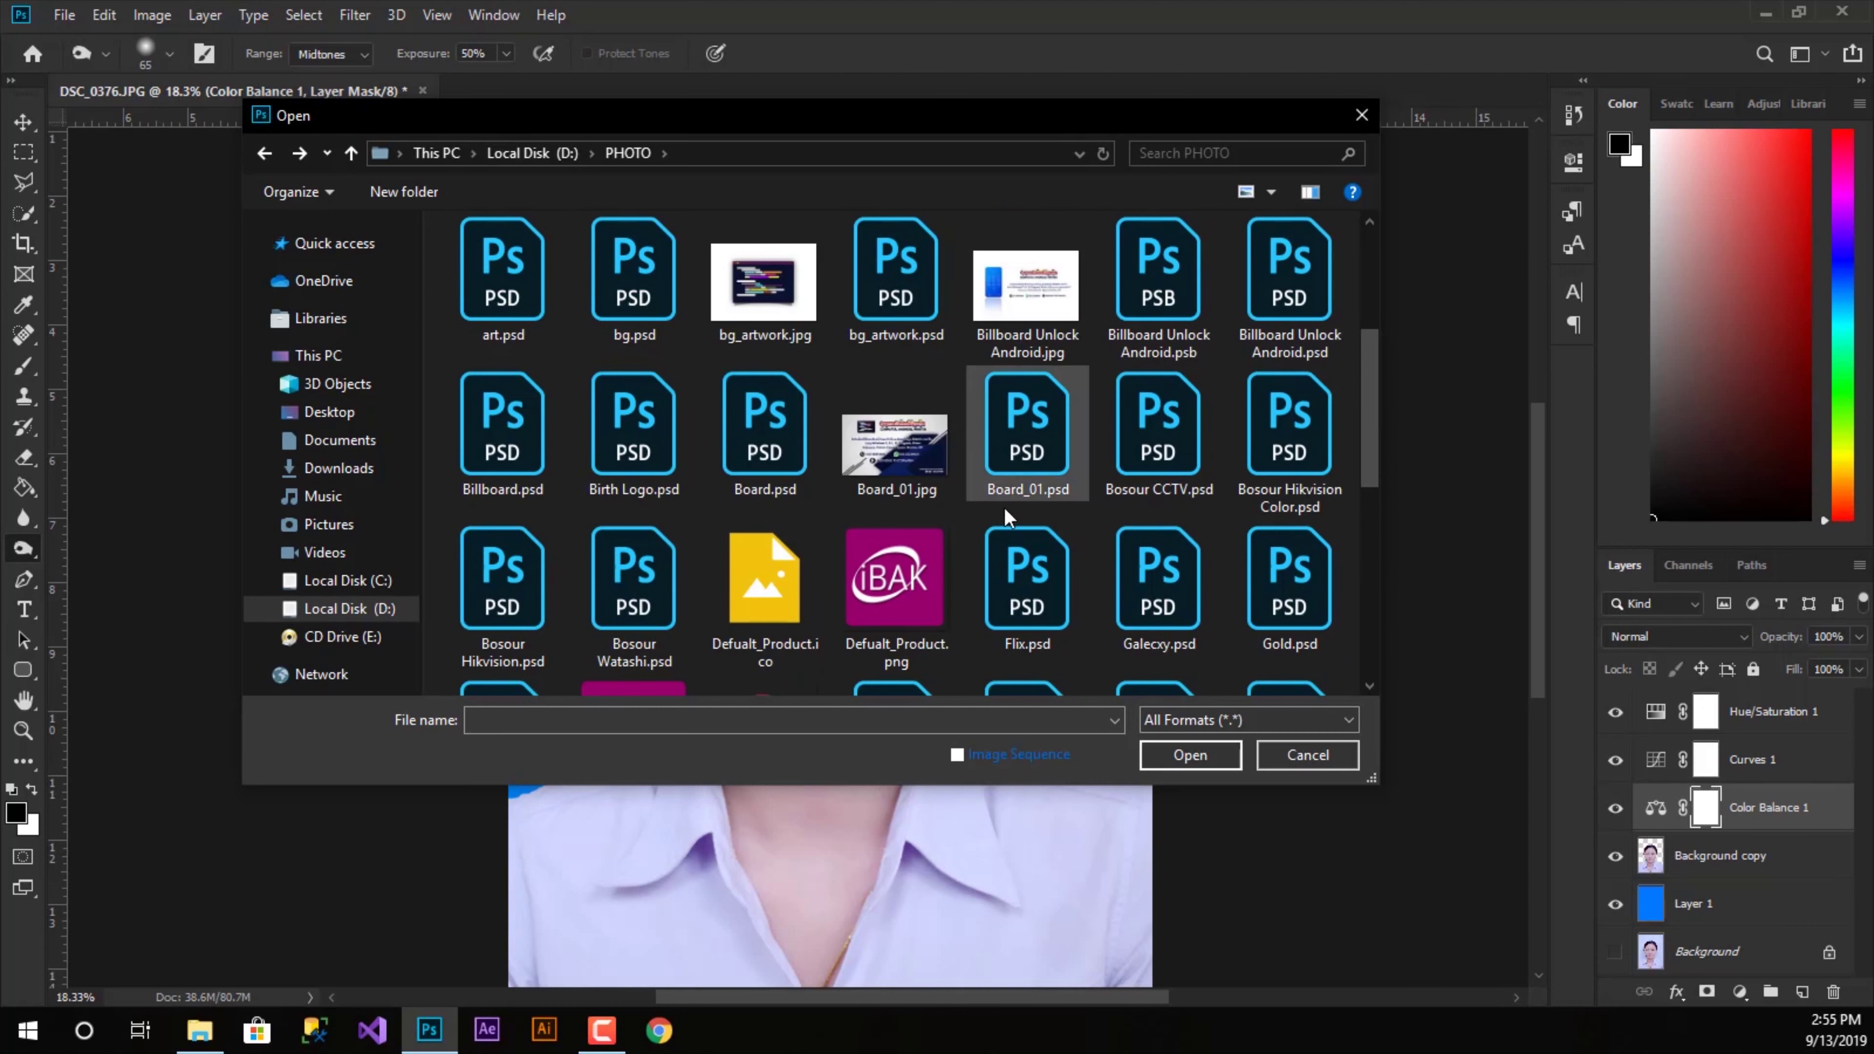
scroll(948, 551, "down", 5)
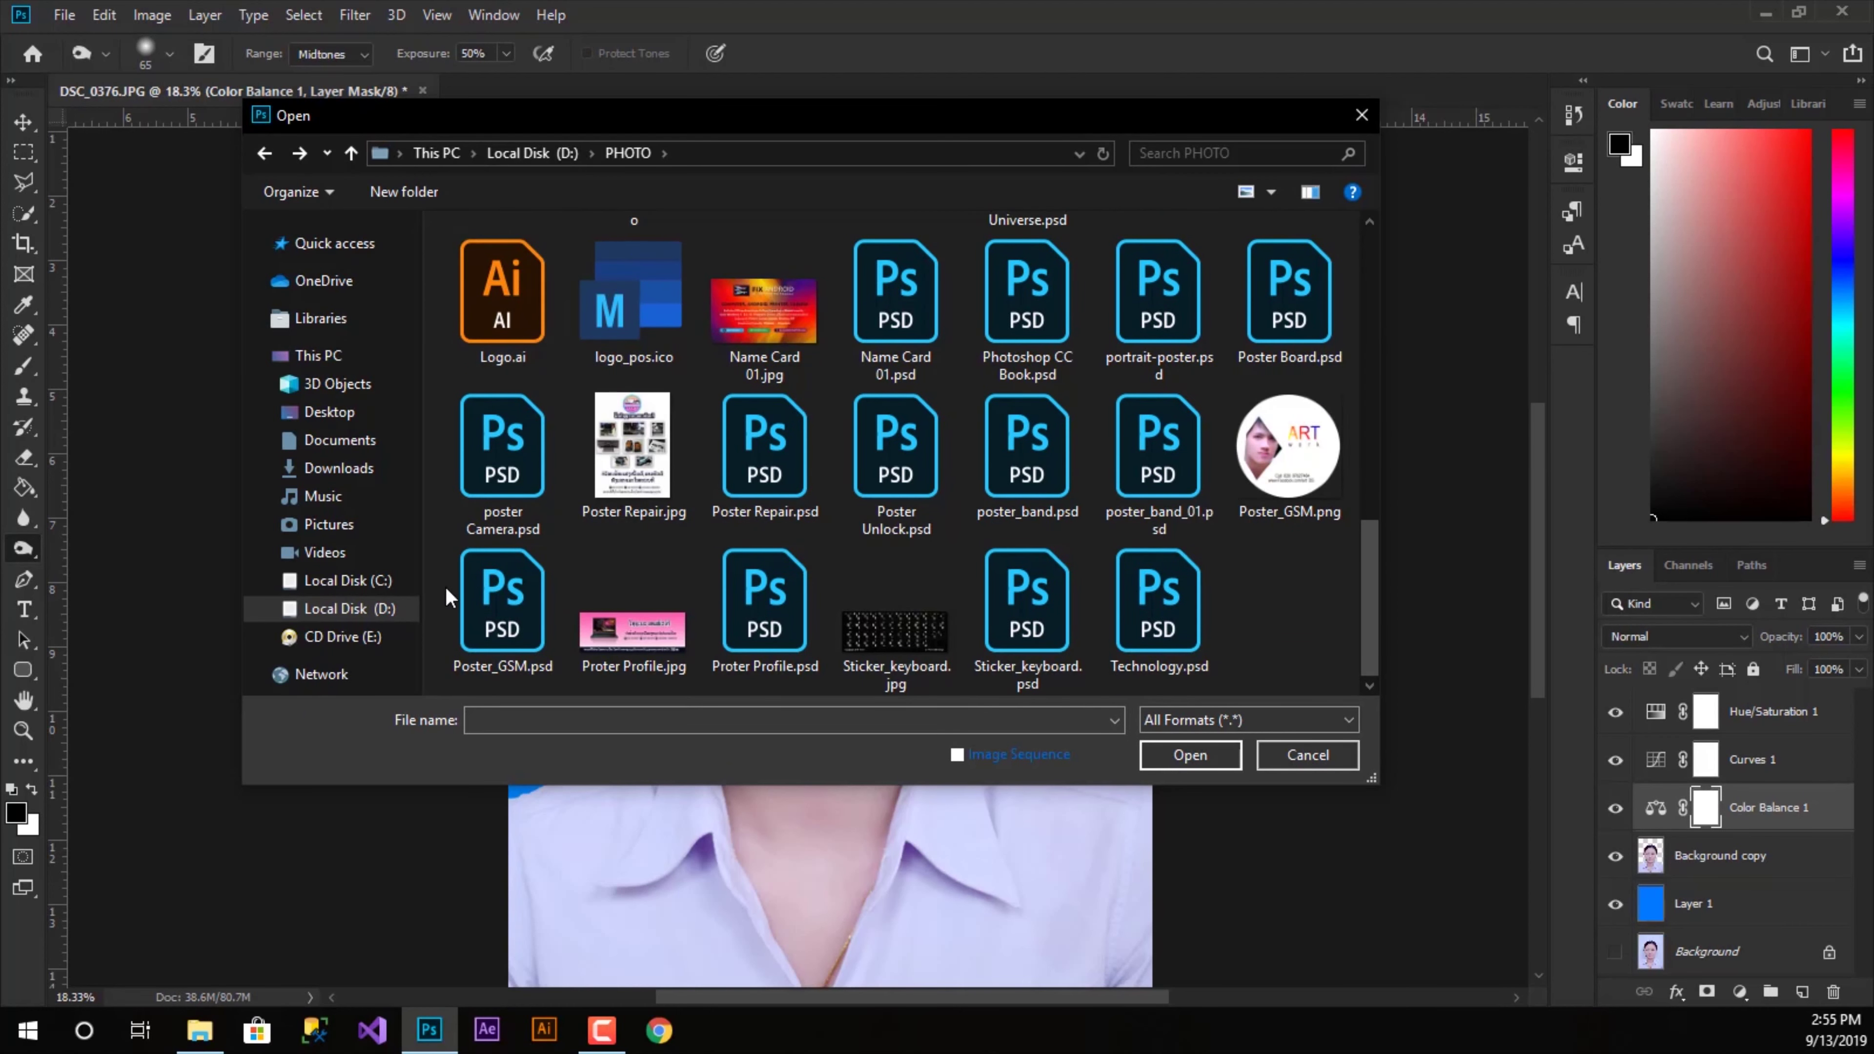
scroll(665, 428, "up", 3)
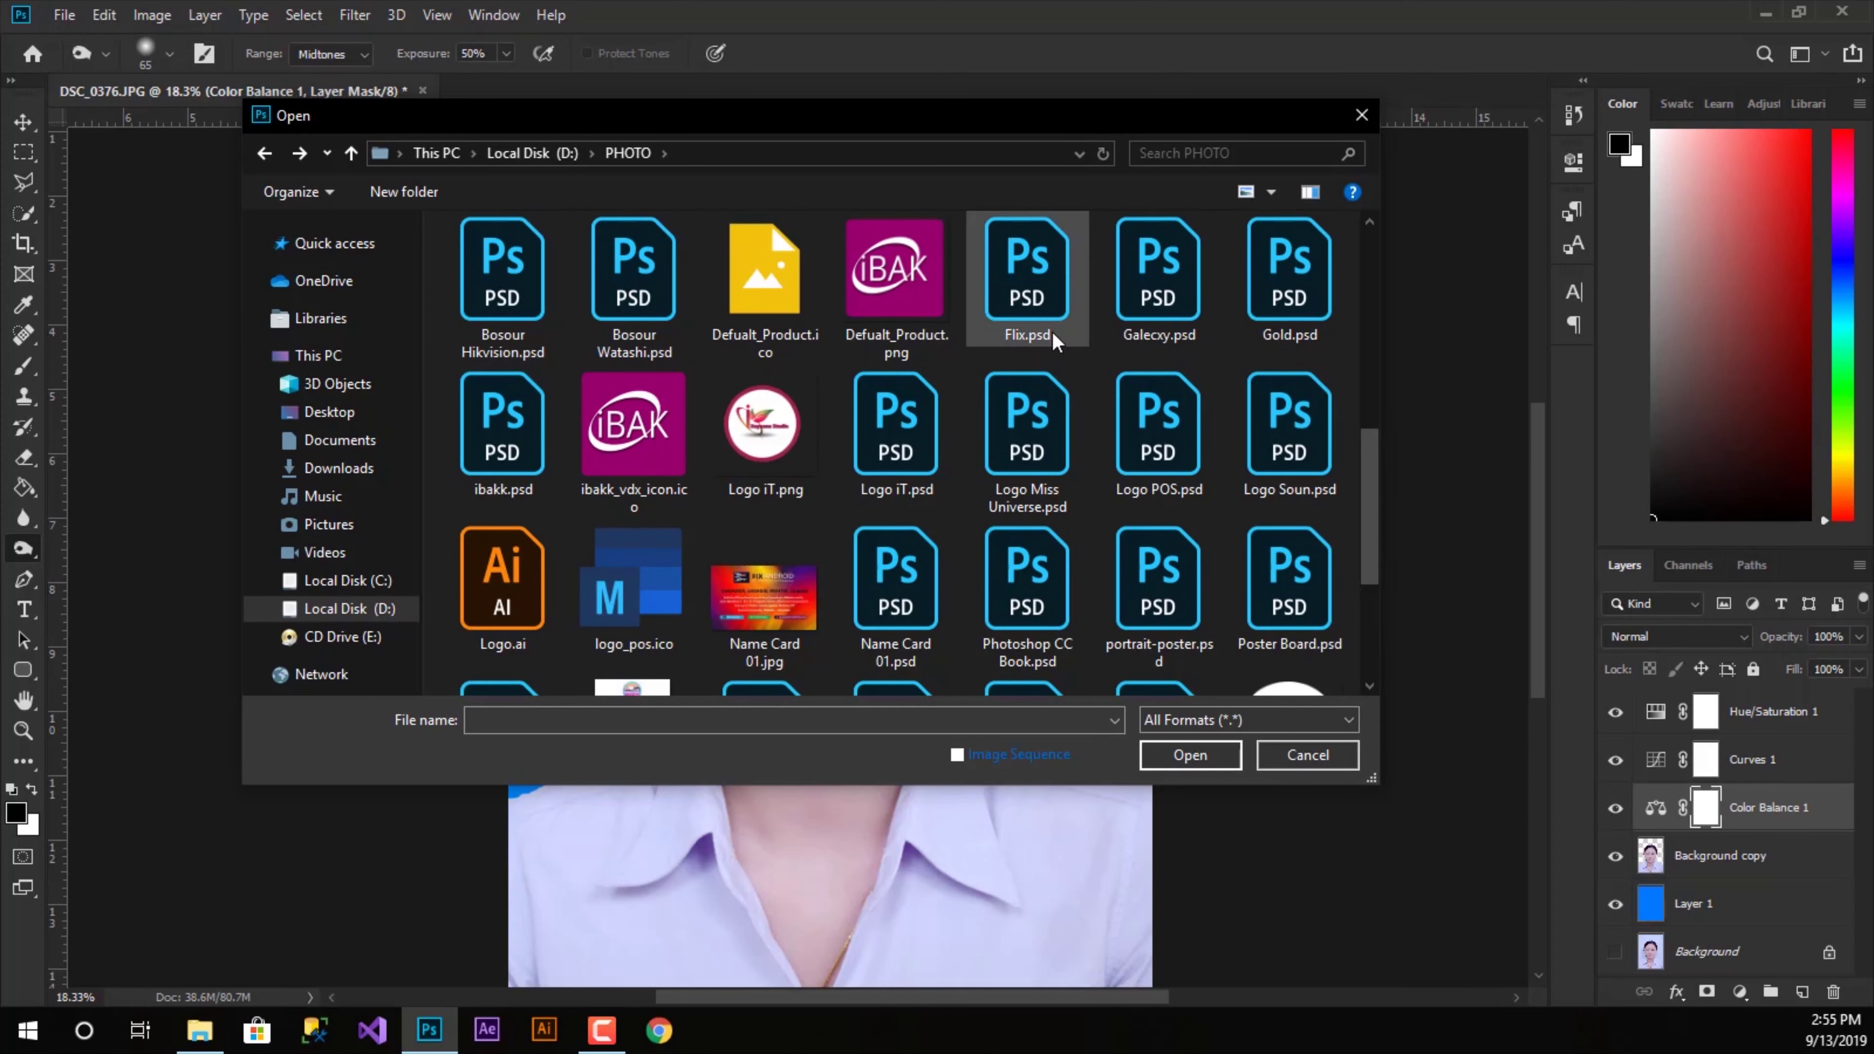
scroll(932, 471, "down", 3)
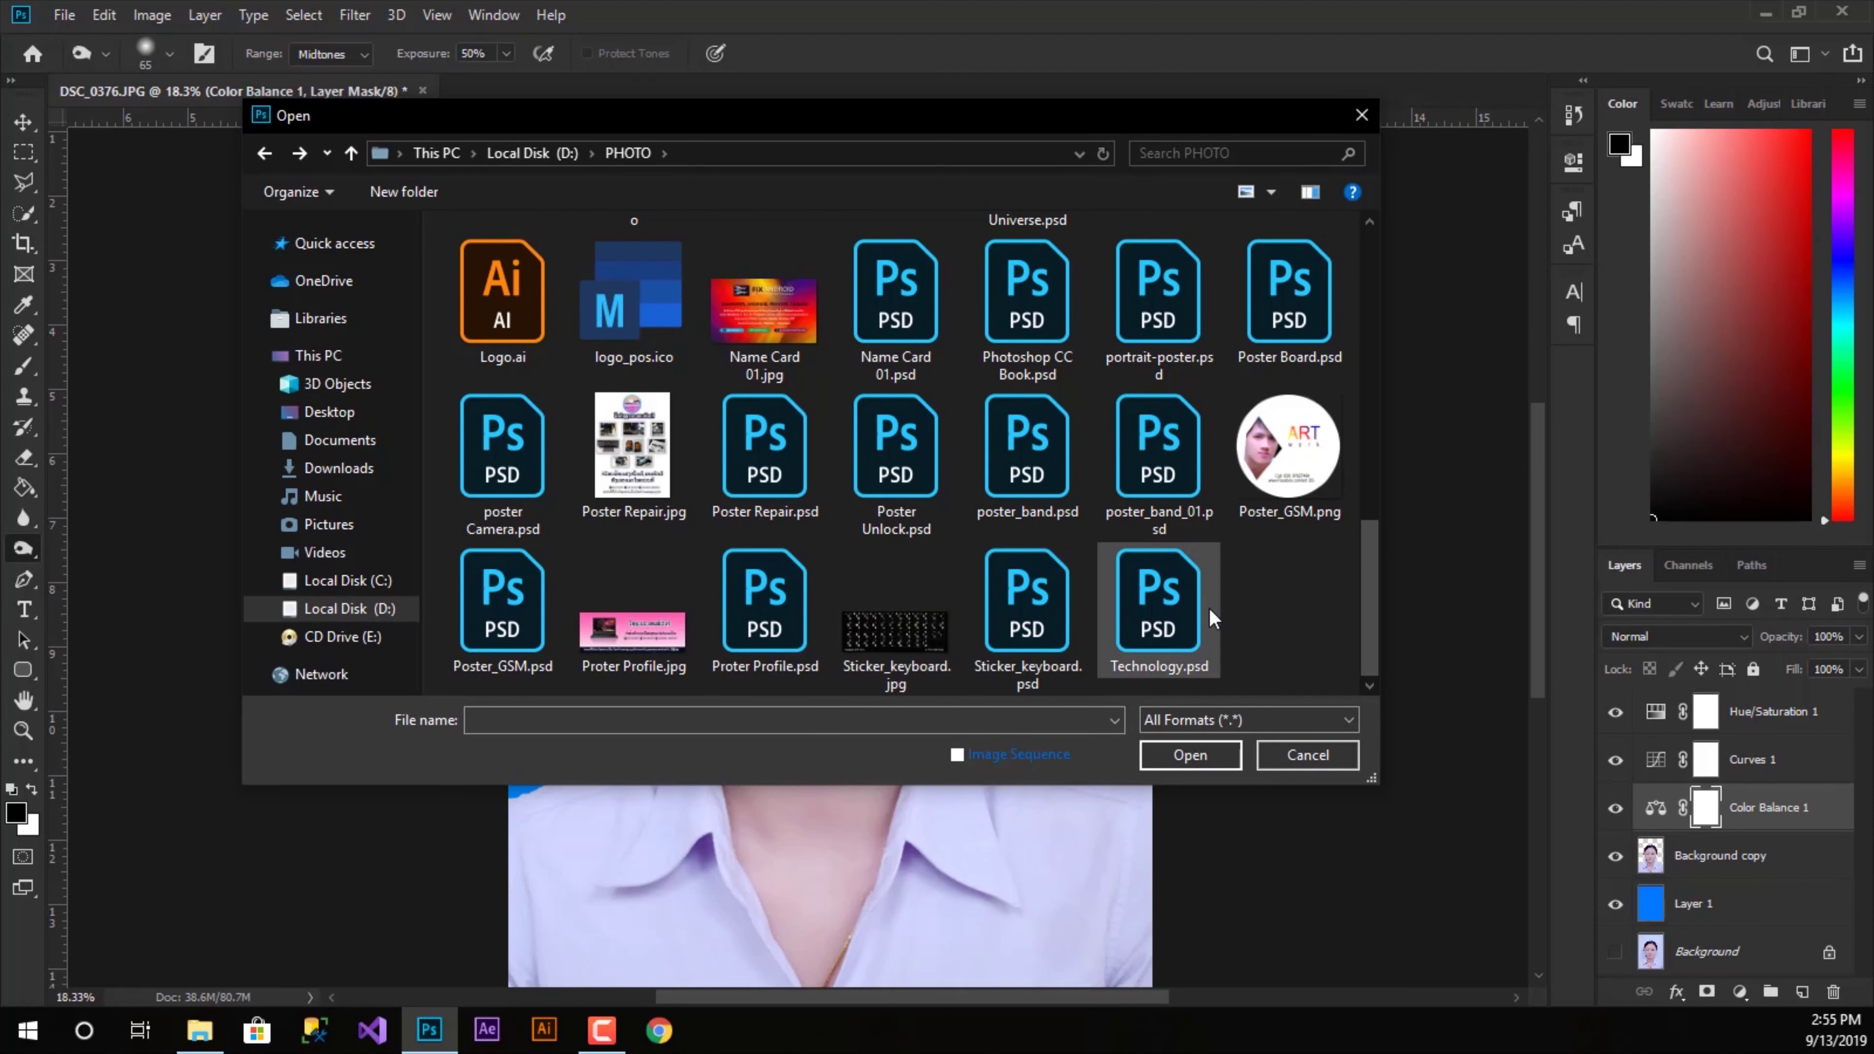
scroll(1109, 458, "up", 5)
scroll(1109, 460, "up", 3)
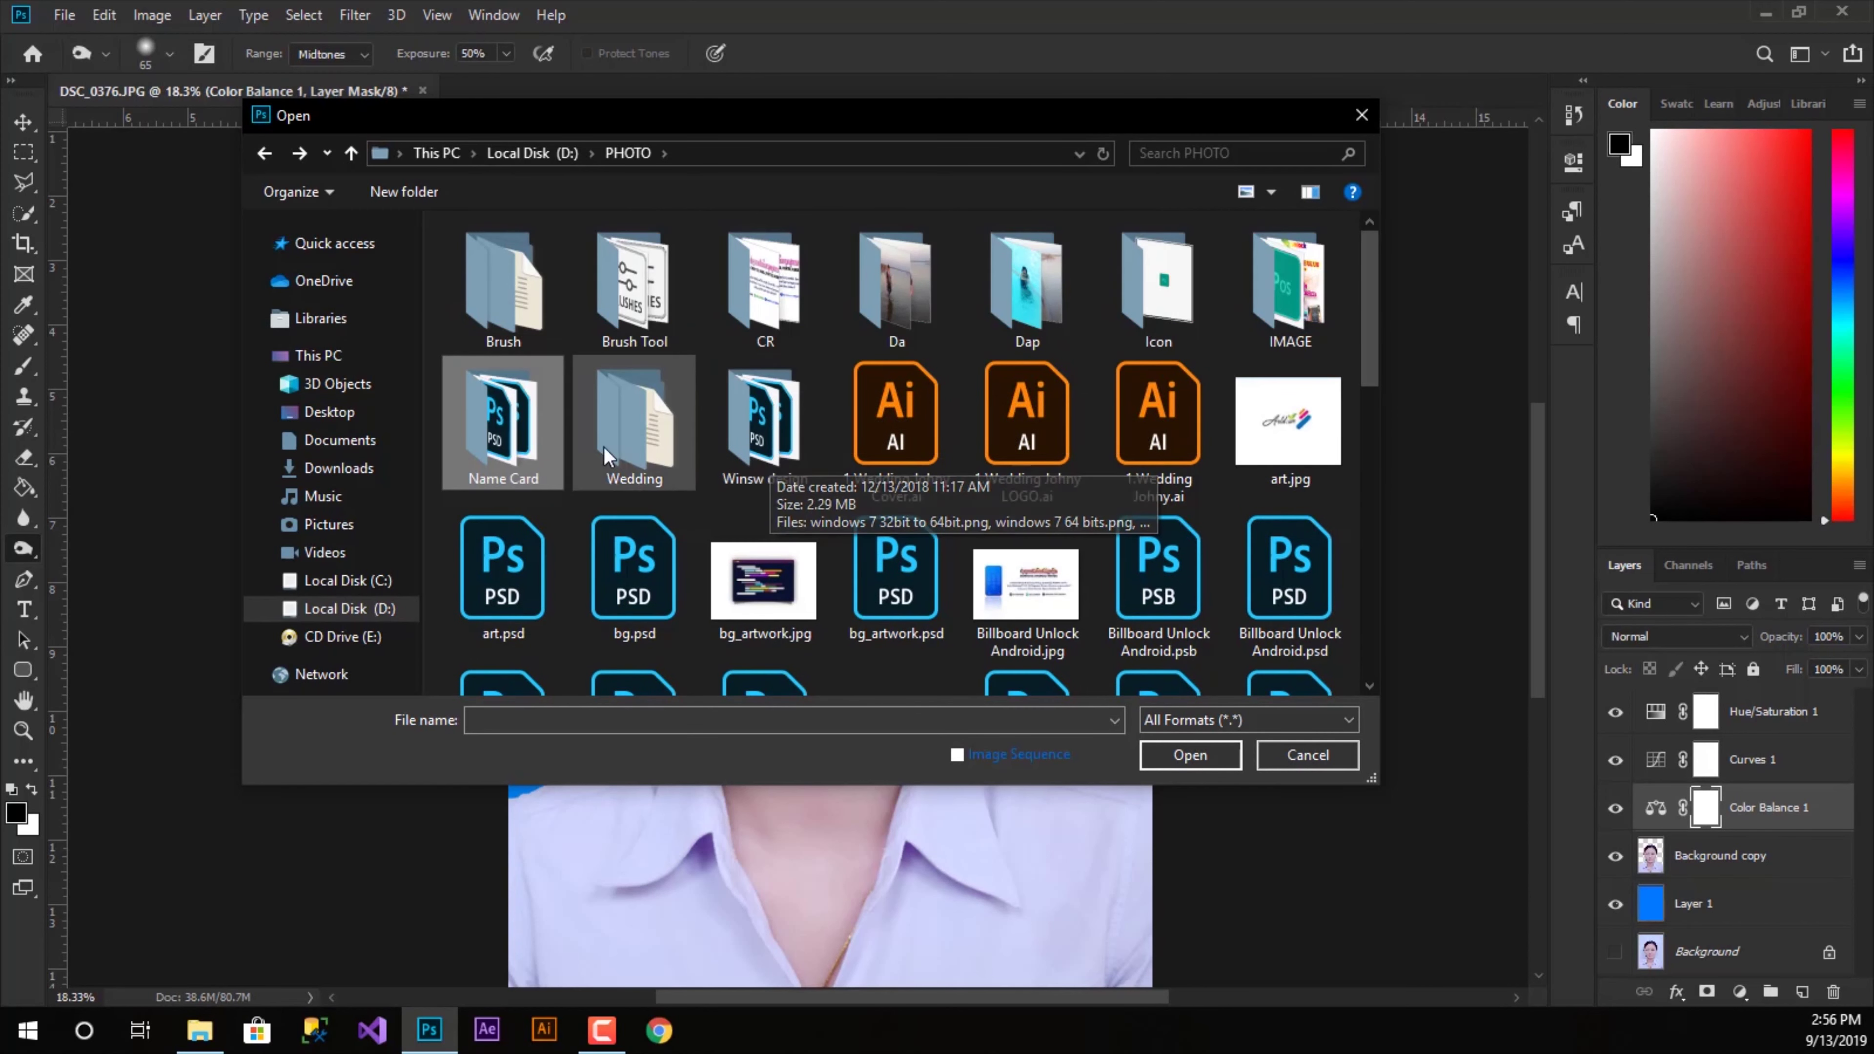
double_click(757, 427)
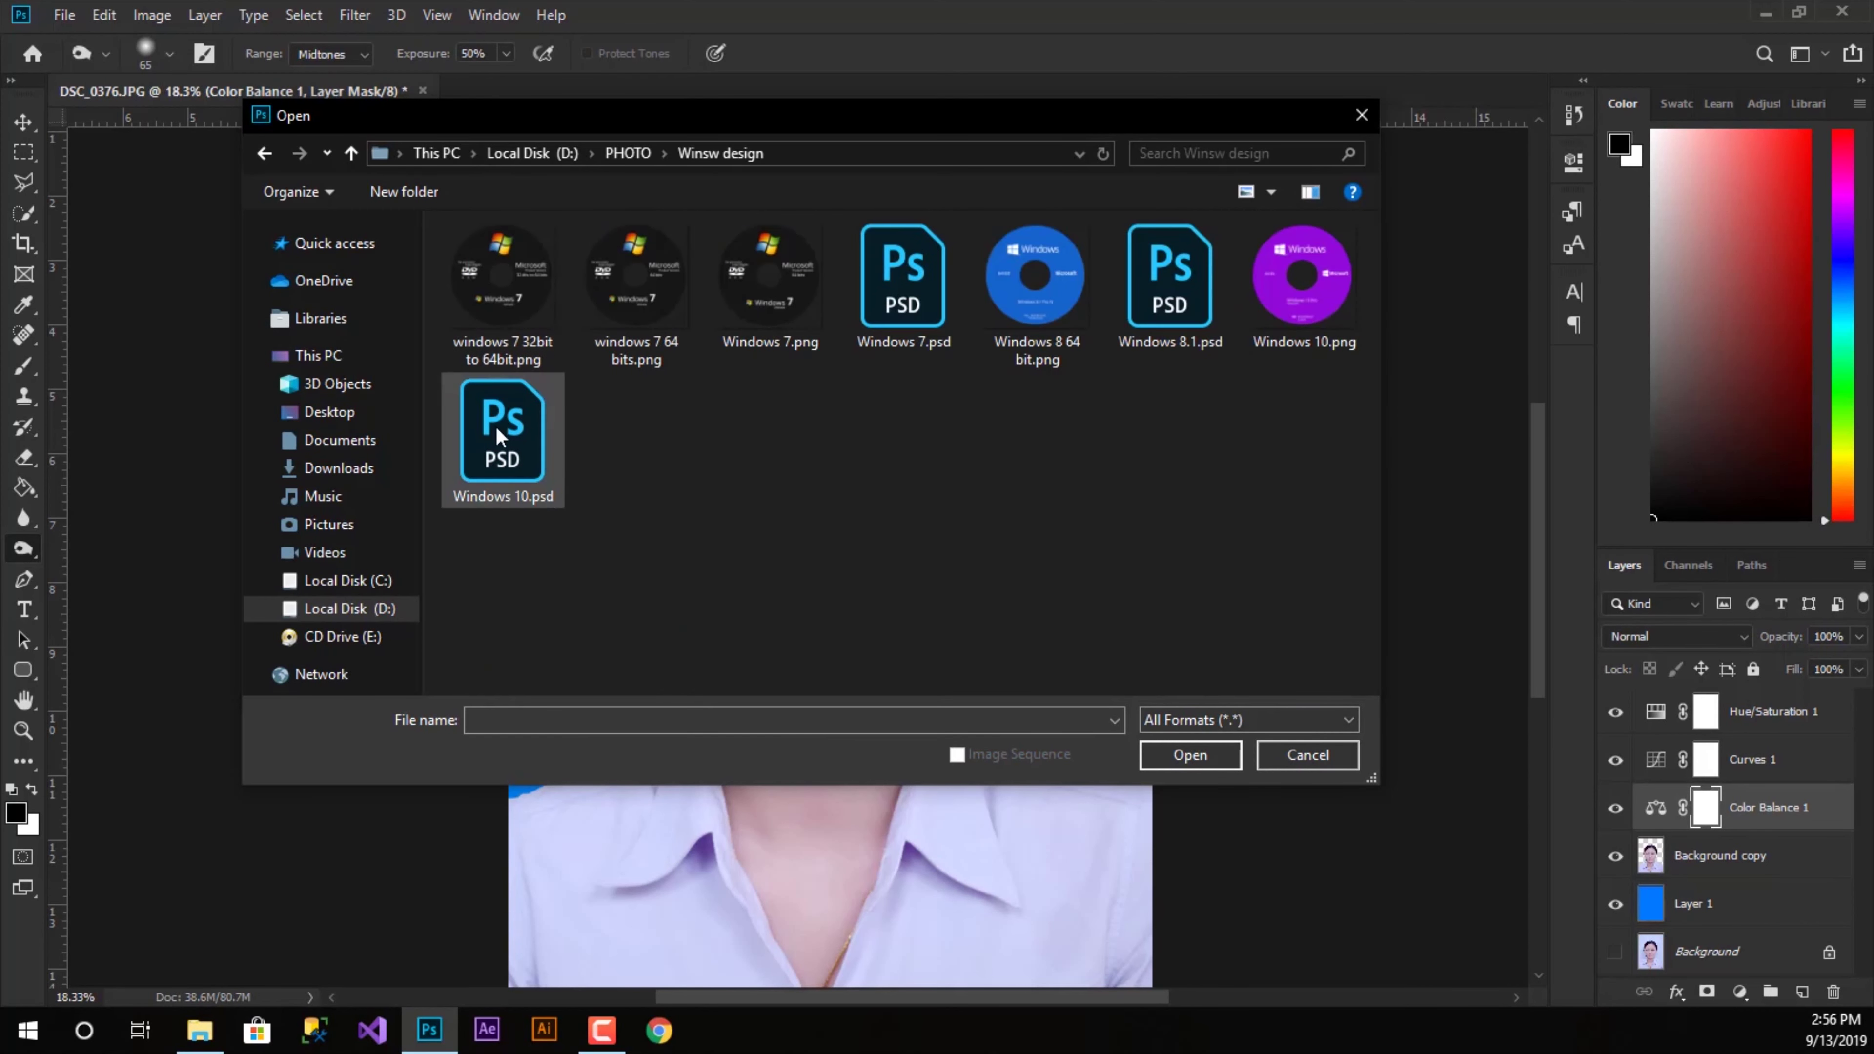
left_click(264, 154)
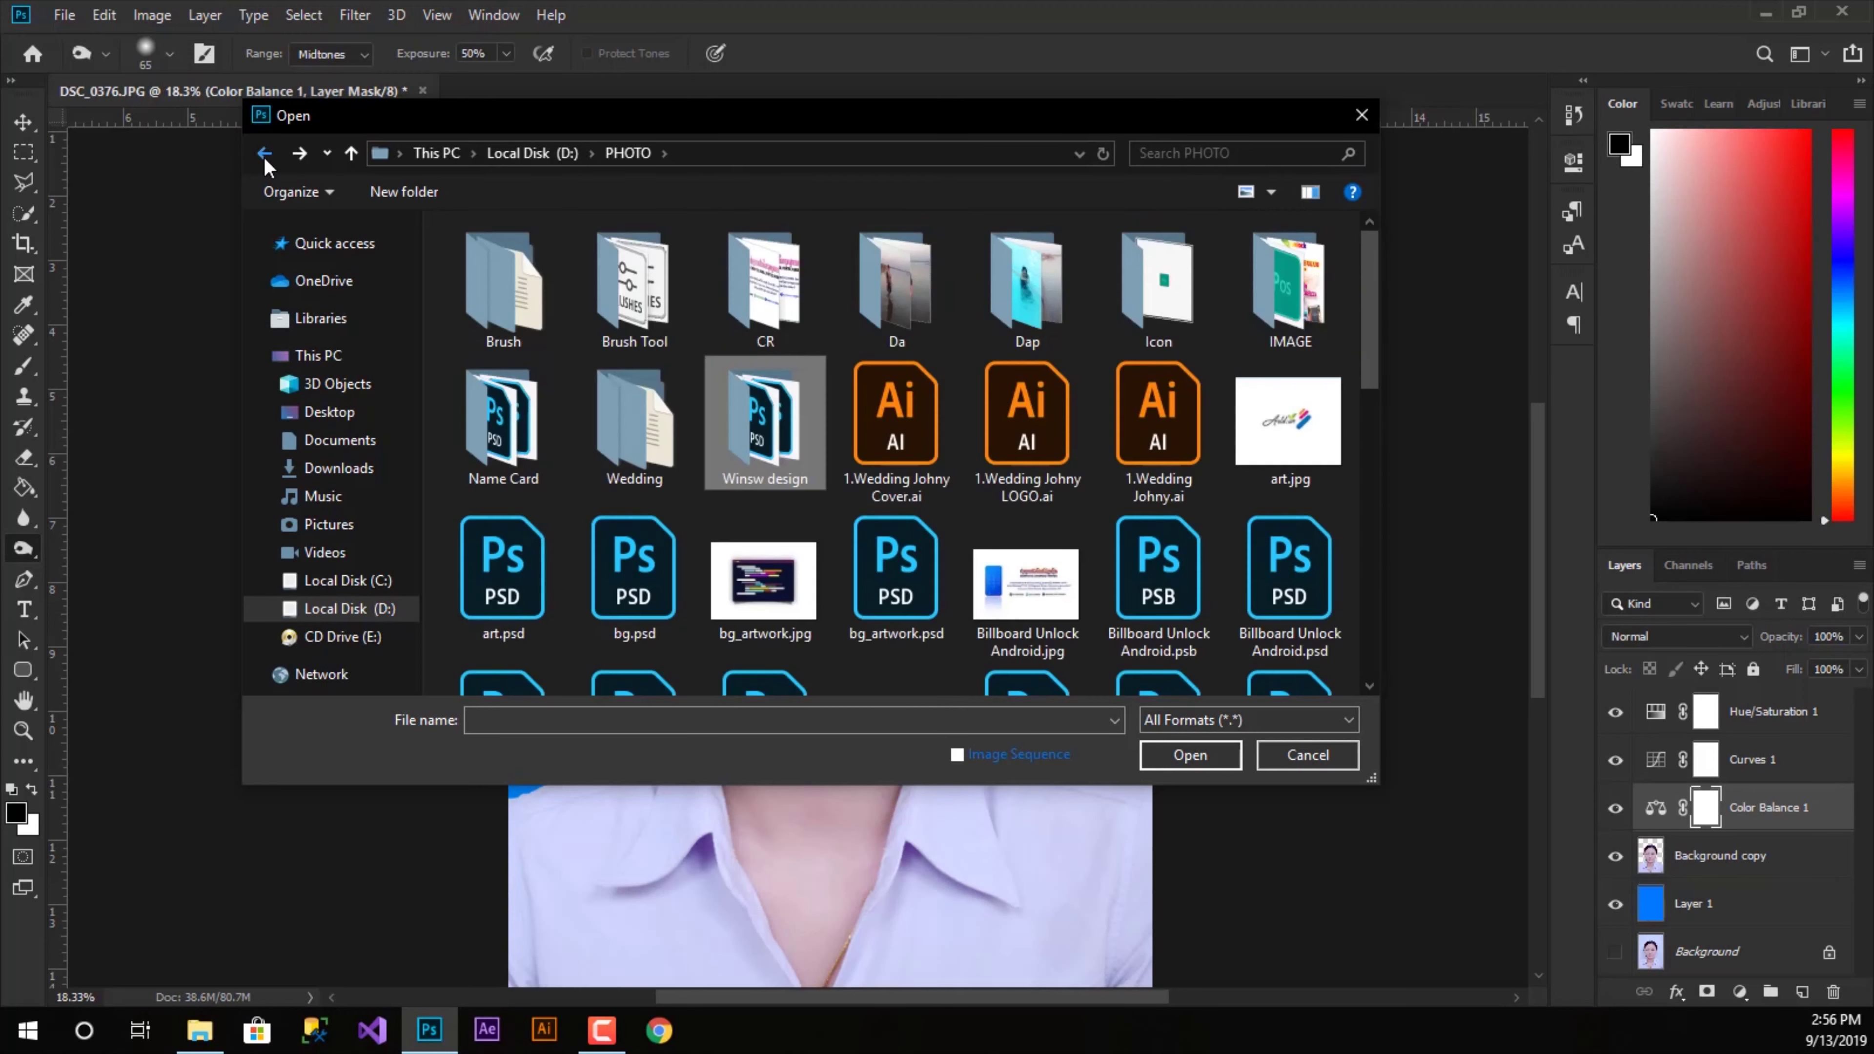
left_click(264, 154)
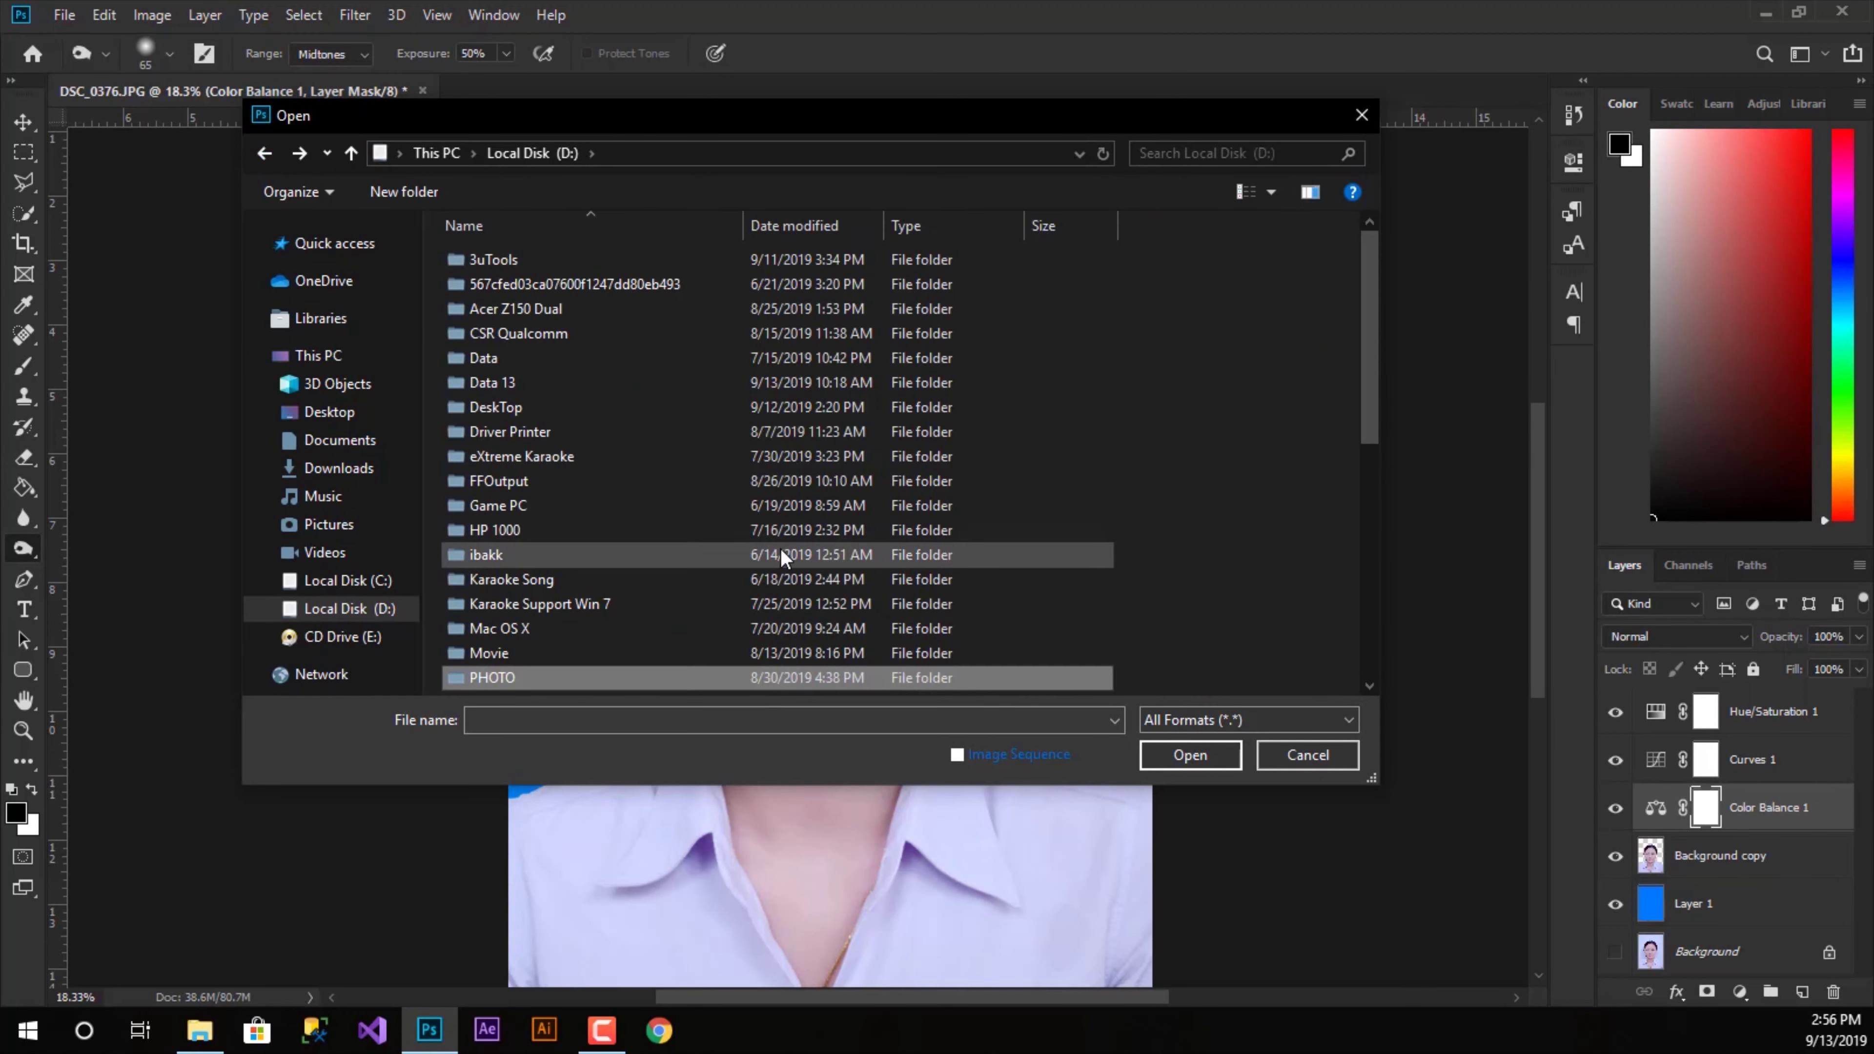
- Check Photo Plug-ins, then open Photo Suite.psd from the Photo Suite + Image folder
scroll(675, 541, "down", 1)
scroll(634, 565, "down", 1)
scroll(595, 588, "down", 2)
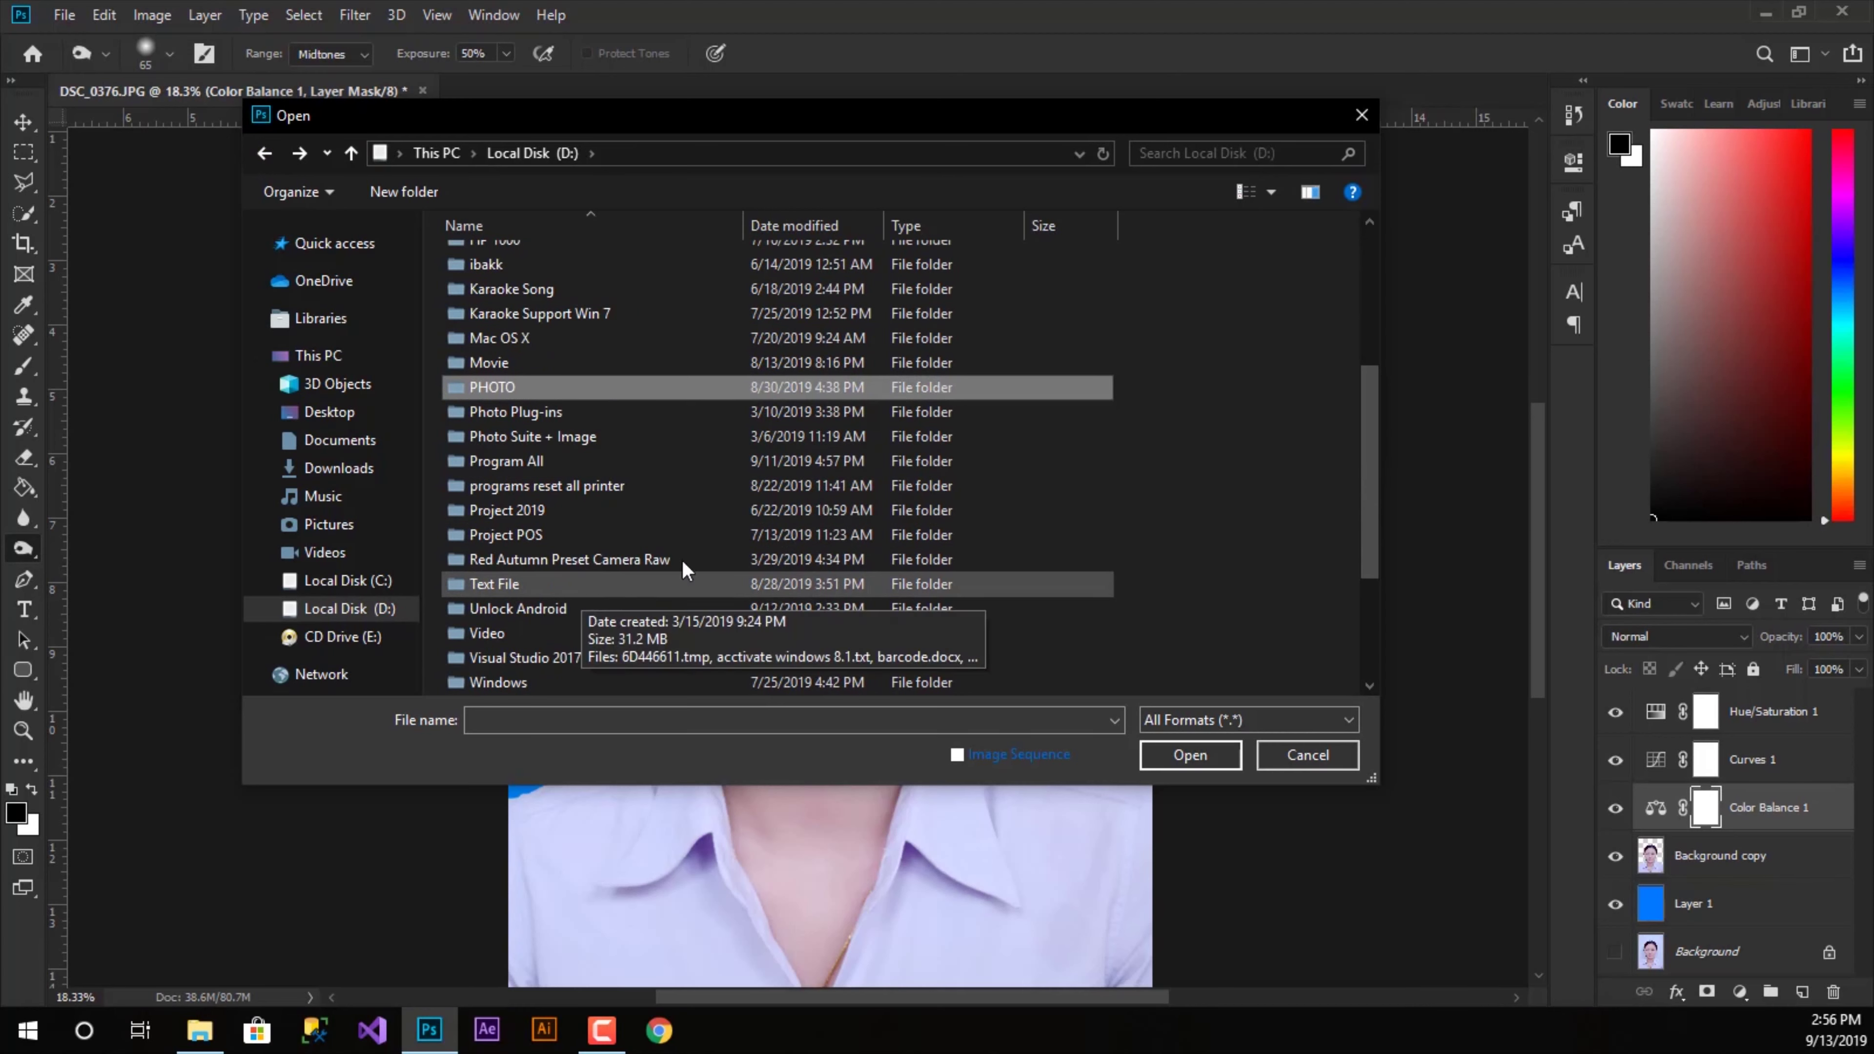
scroll(580, 510, "down", 2)
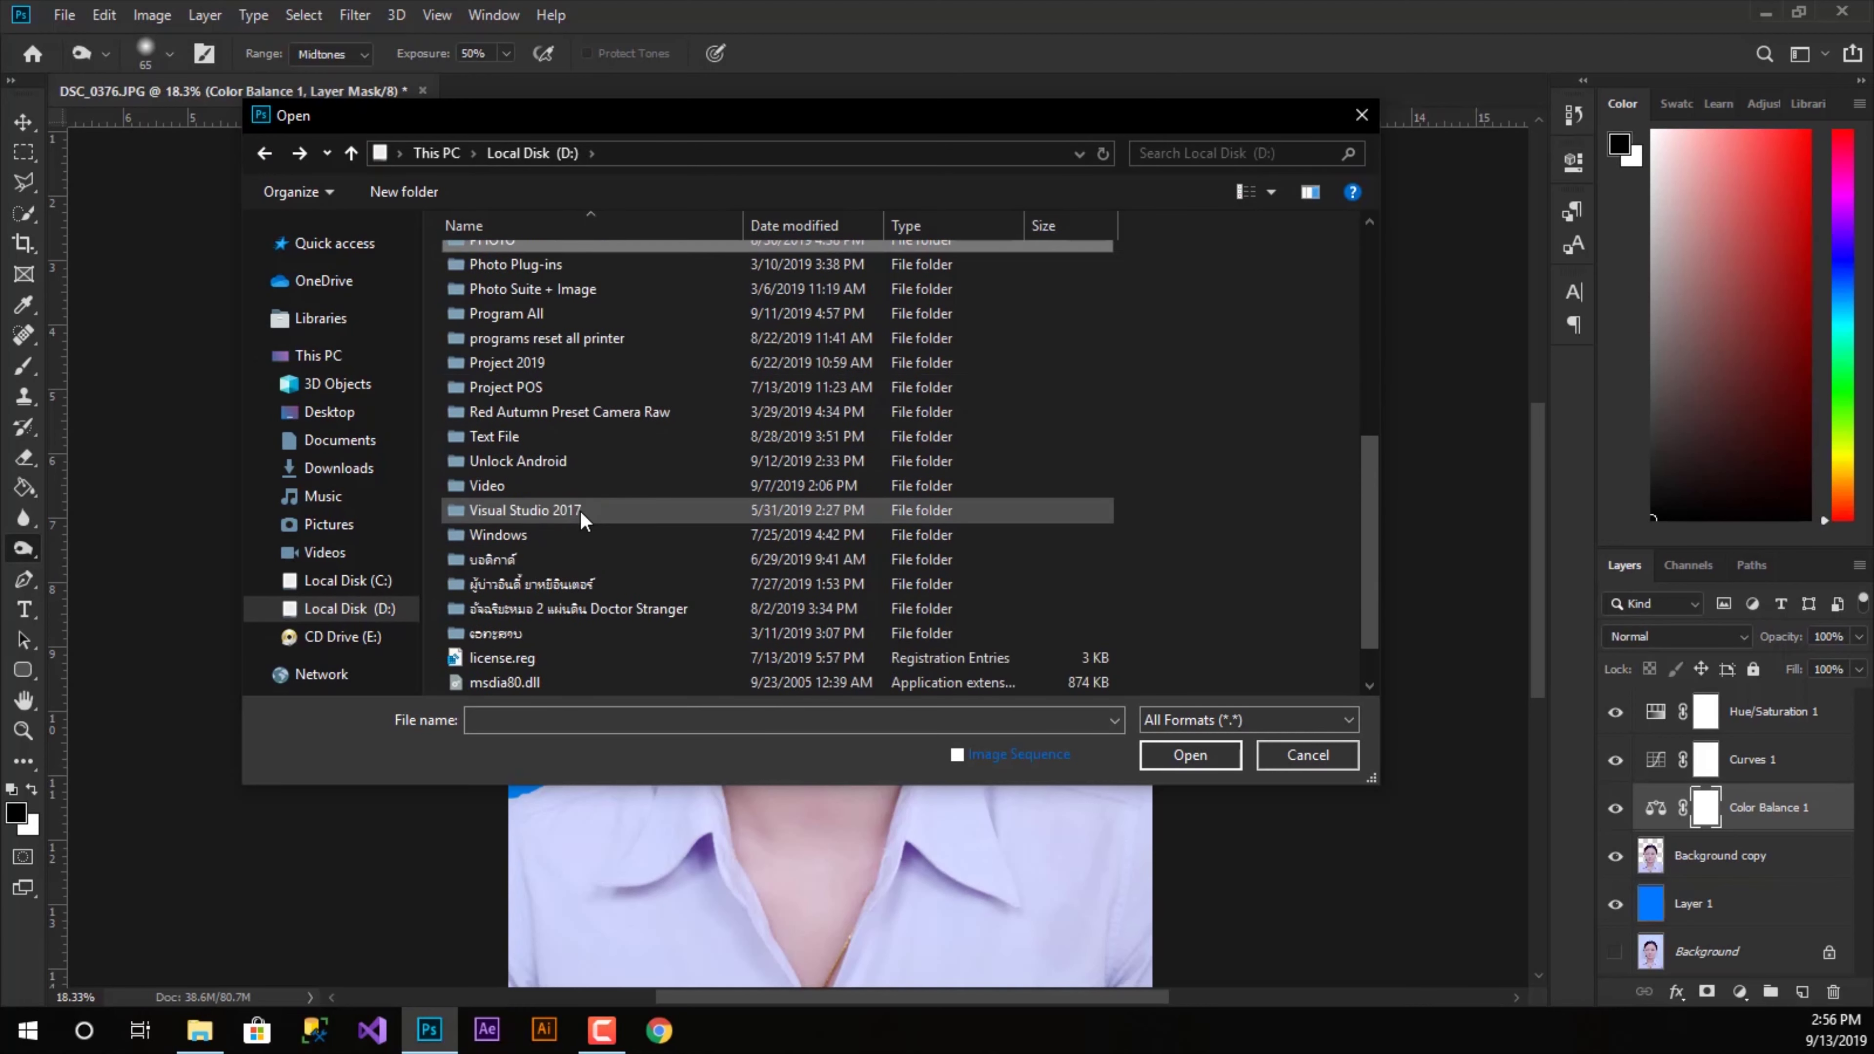
scroll(580, 513, "down", 1)
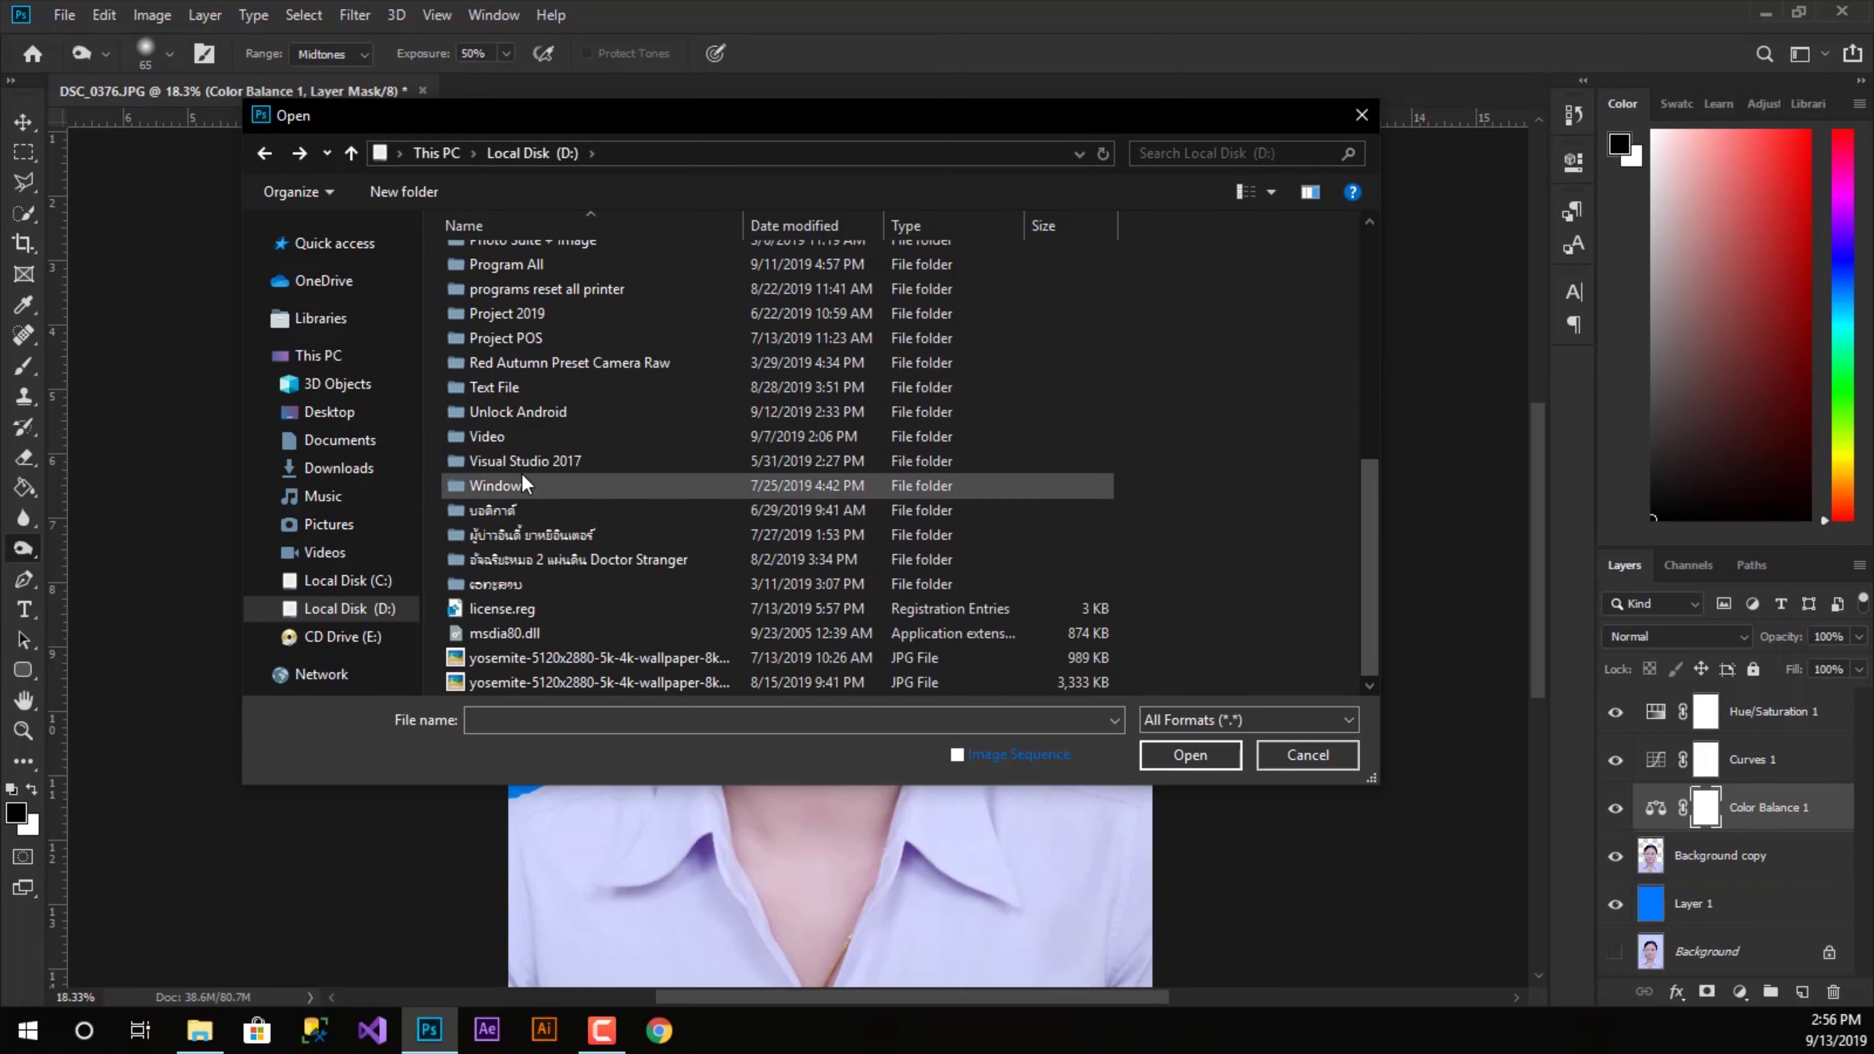
scroll(529, 407, "up", 2)
scroll(528, 405, "up", 2)
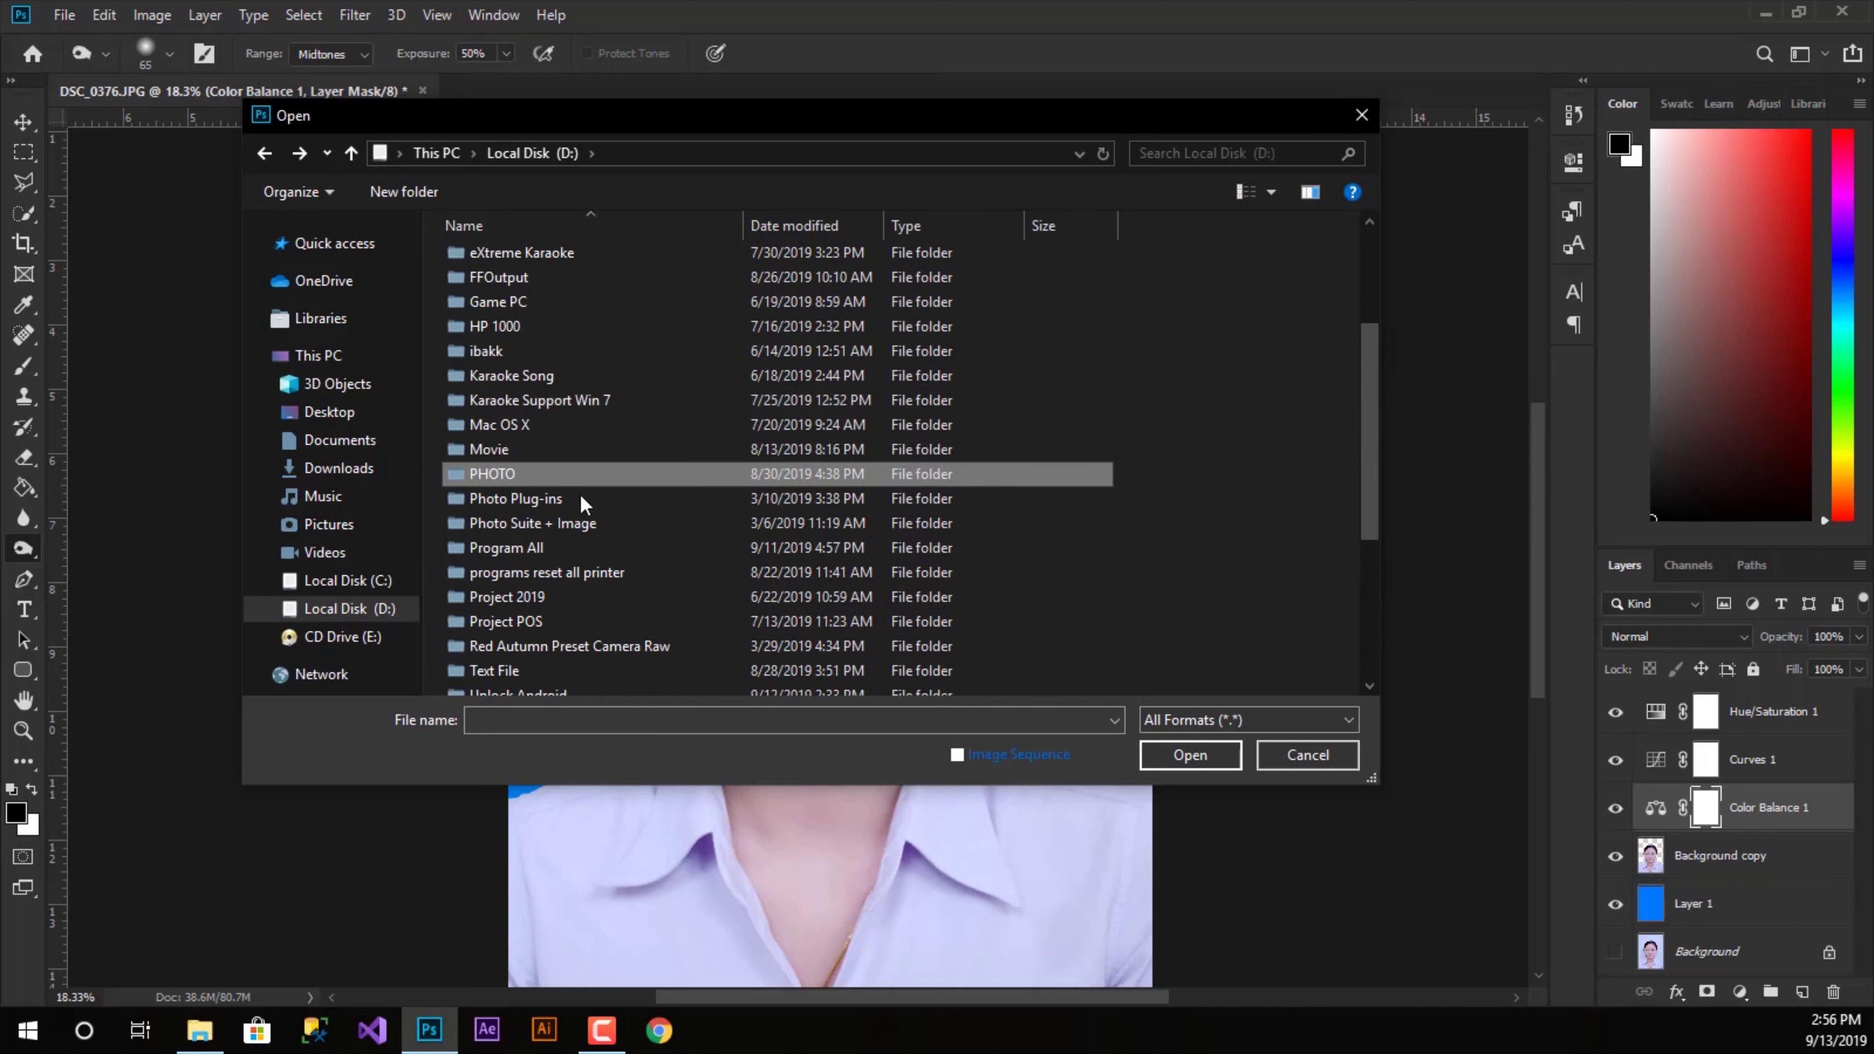
double_click(535, 499)
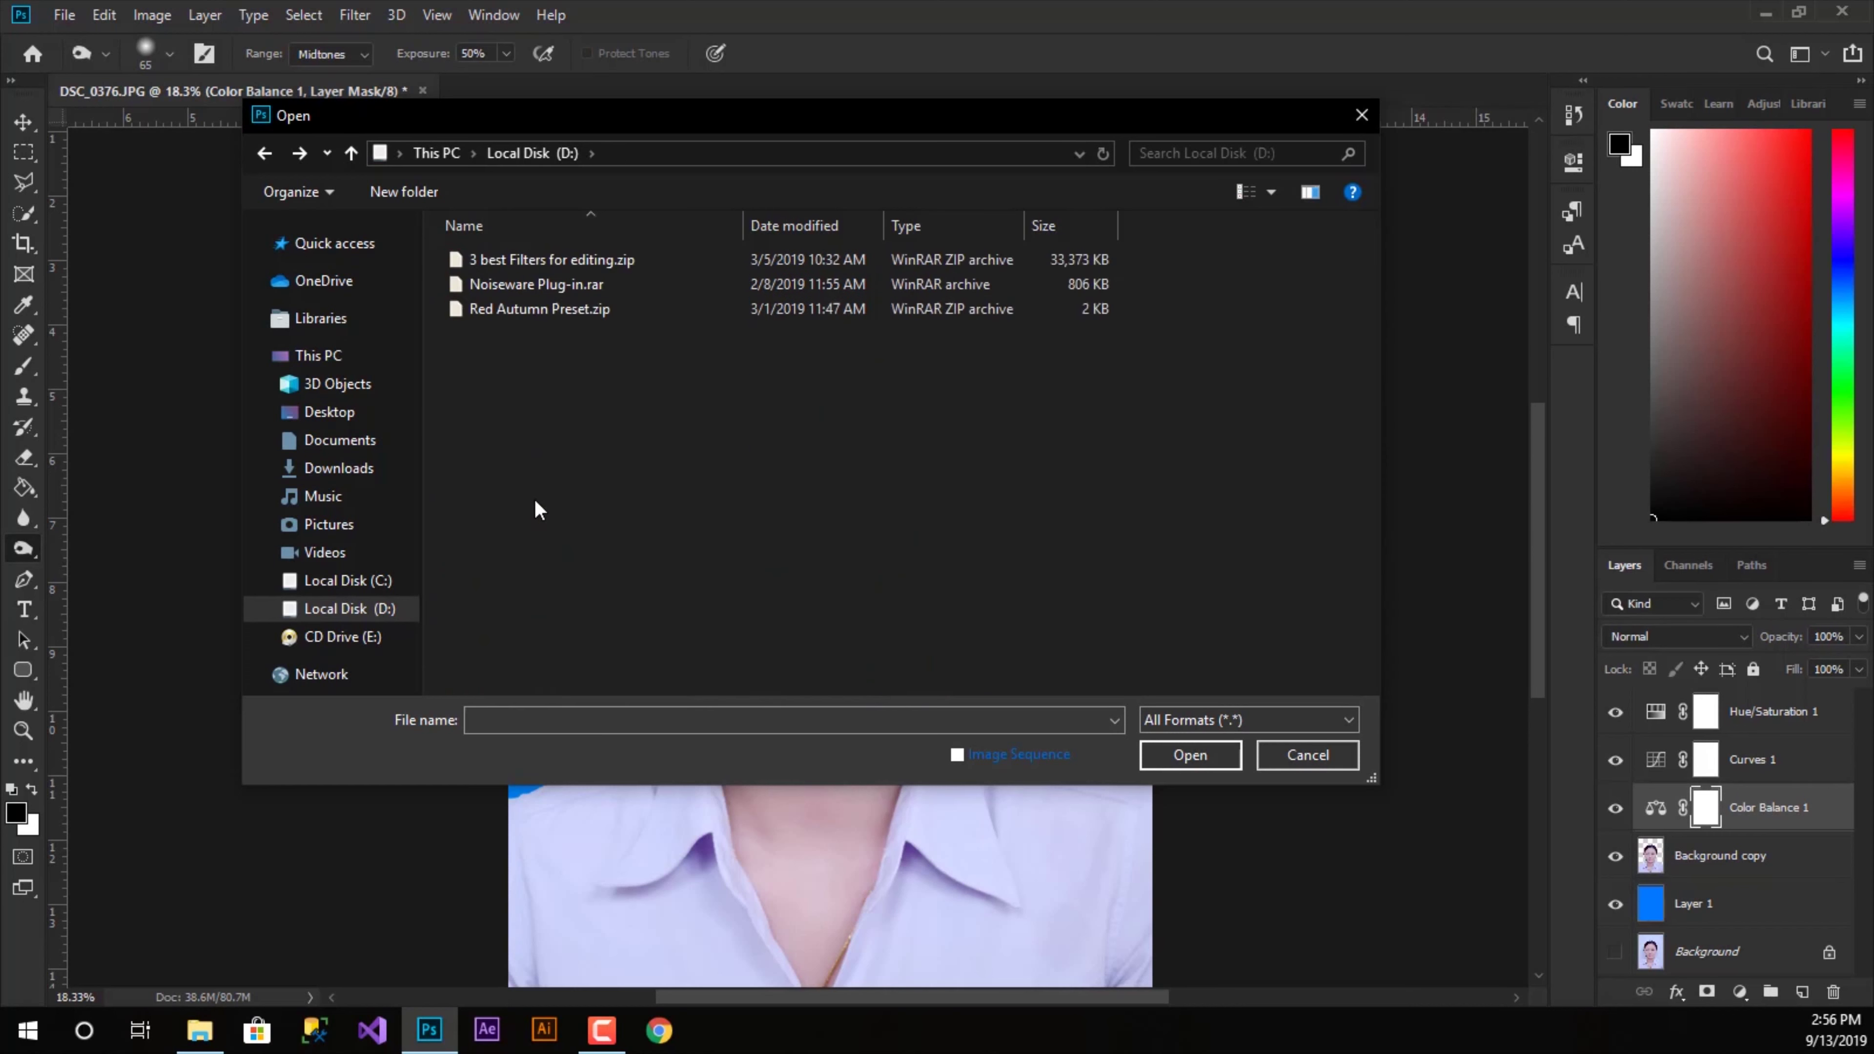
left_click(264, 153)
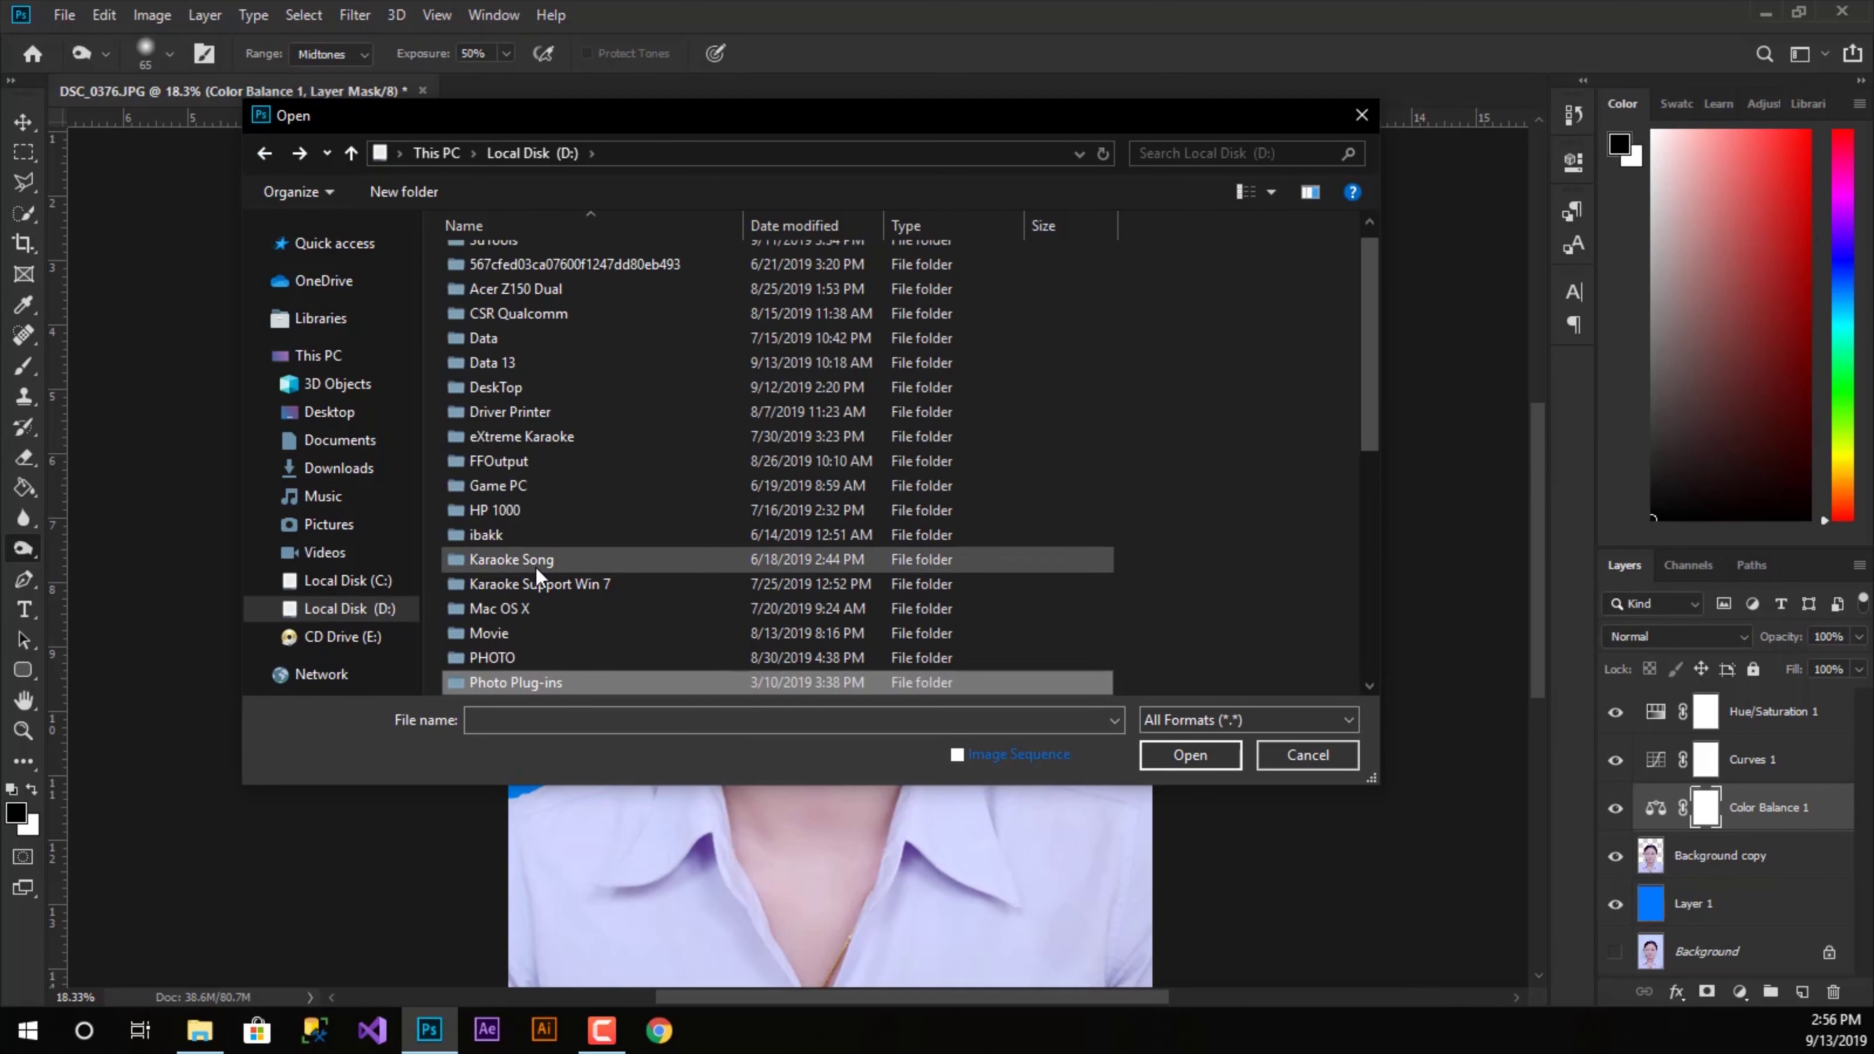
scroll(536, 568, "down", 2)
double_click(498, 558)
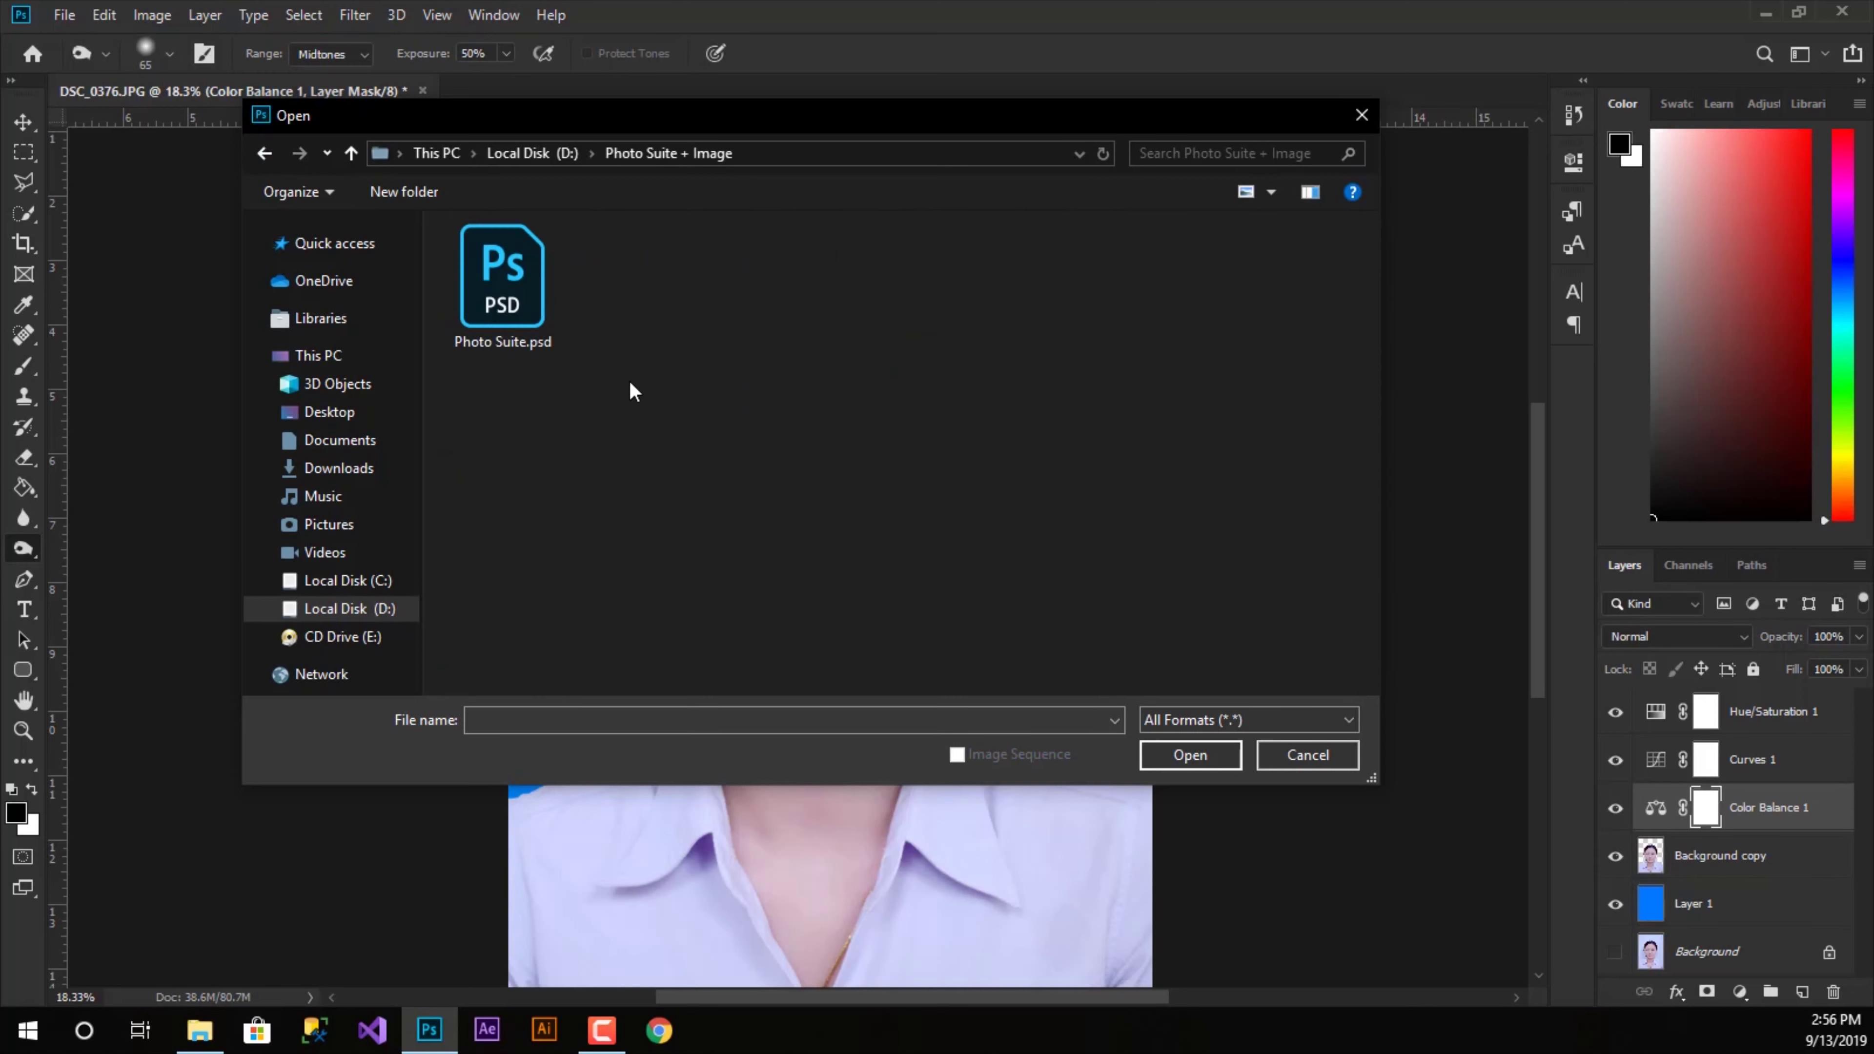
left_click(492, 317)
left_click(1190, 755)
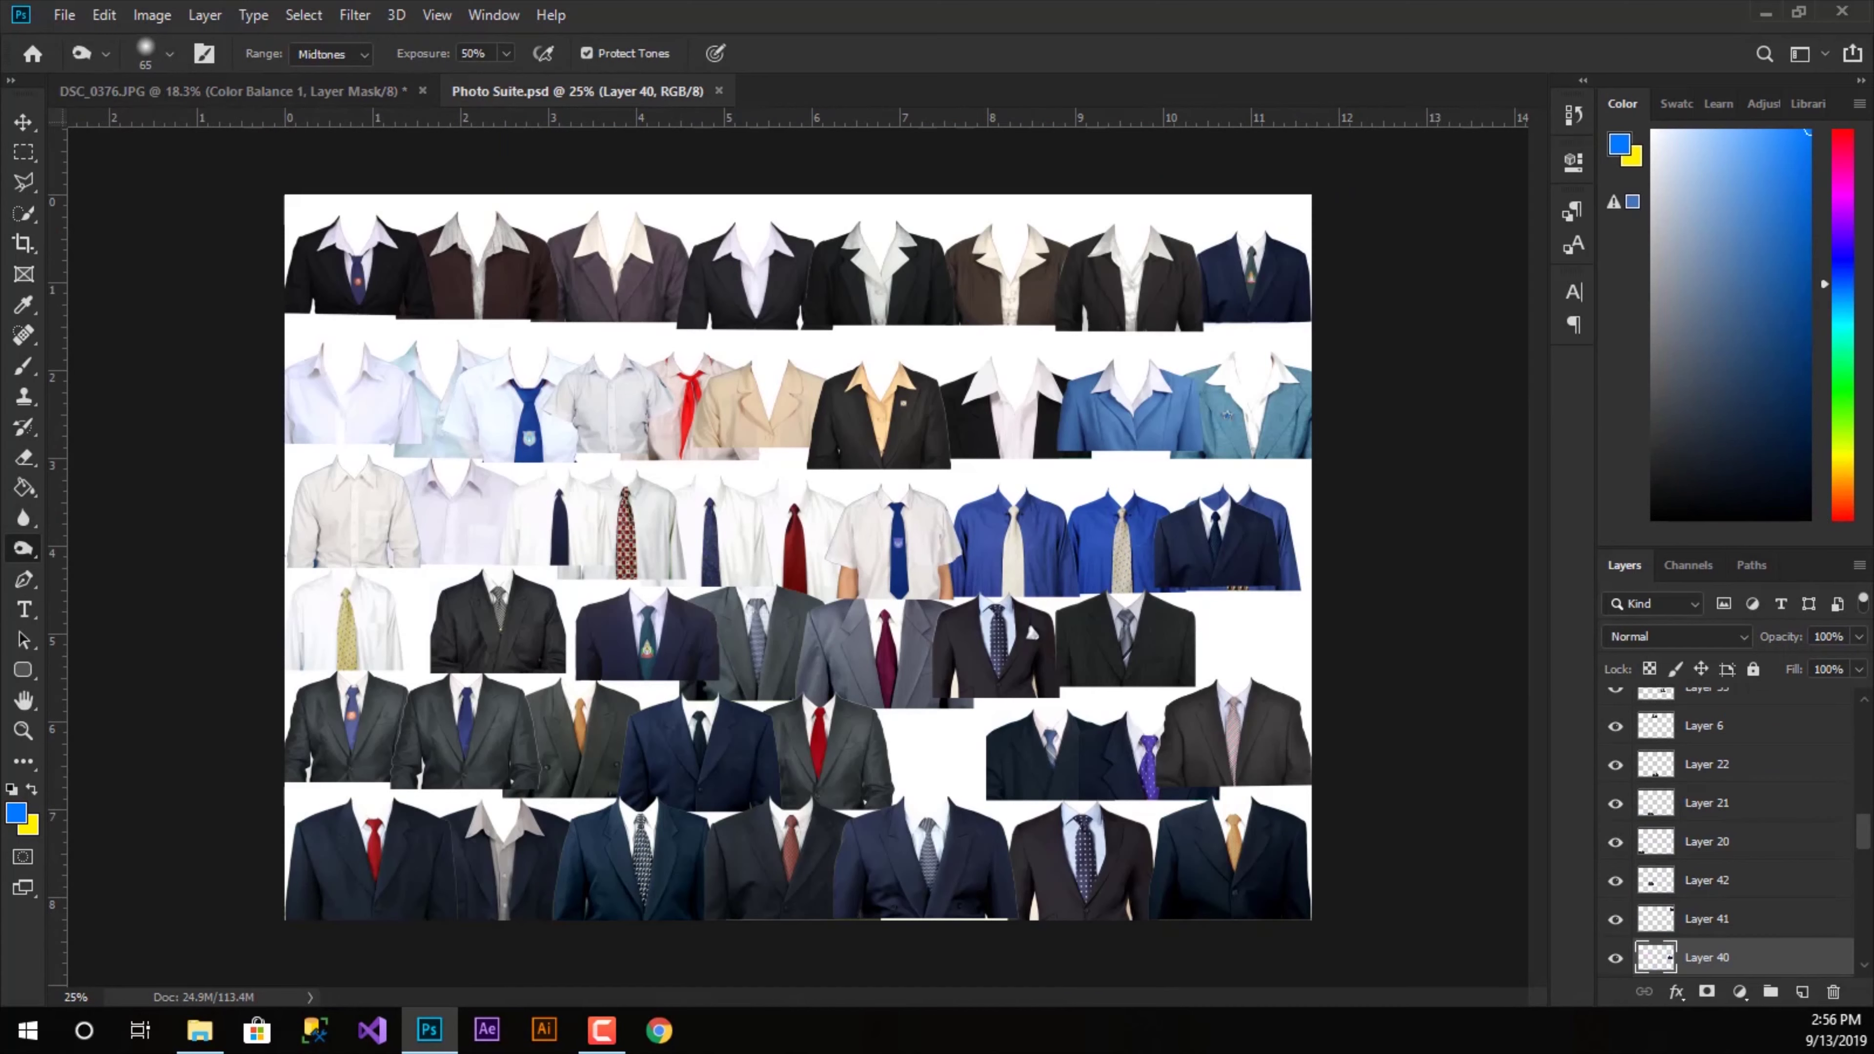
- Drag the black suit with white collar from Photo Suite.psd into the DSC_0376 portrait
left_click(23, 121)
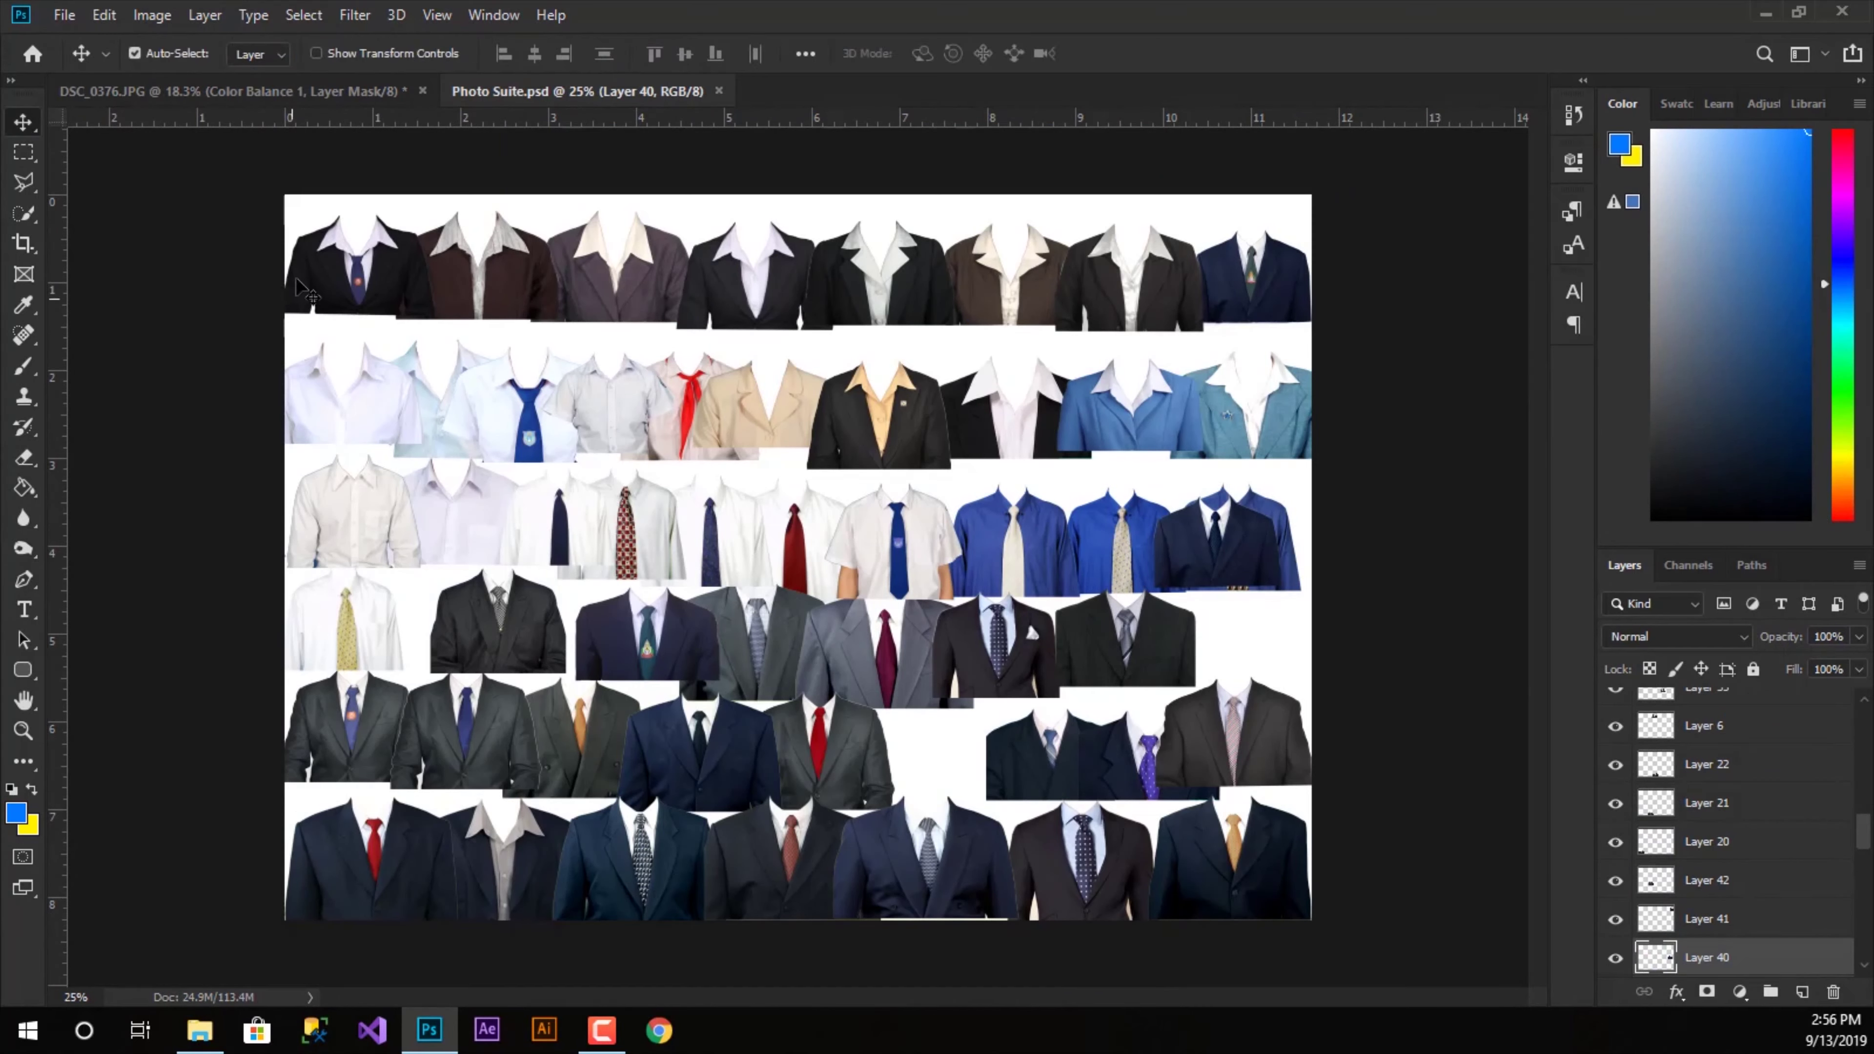
mouse_move(351, 283)
left_mouse_down()
mouse_move(605, 358)
mouse_move(352, 282)
left_mouse_up()
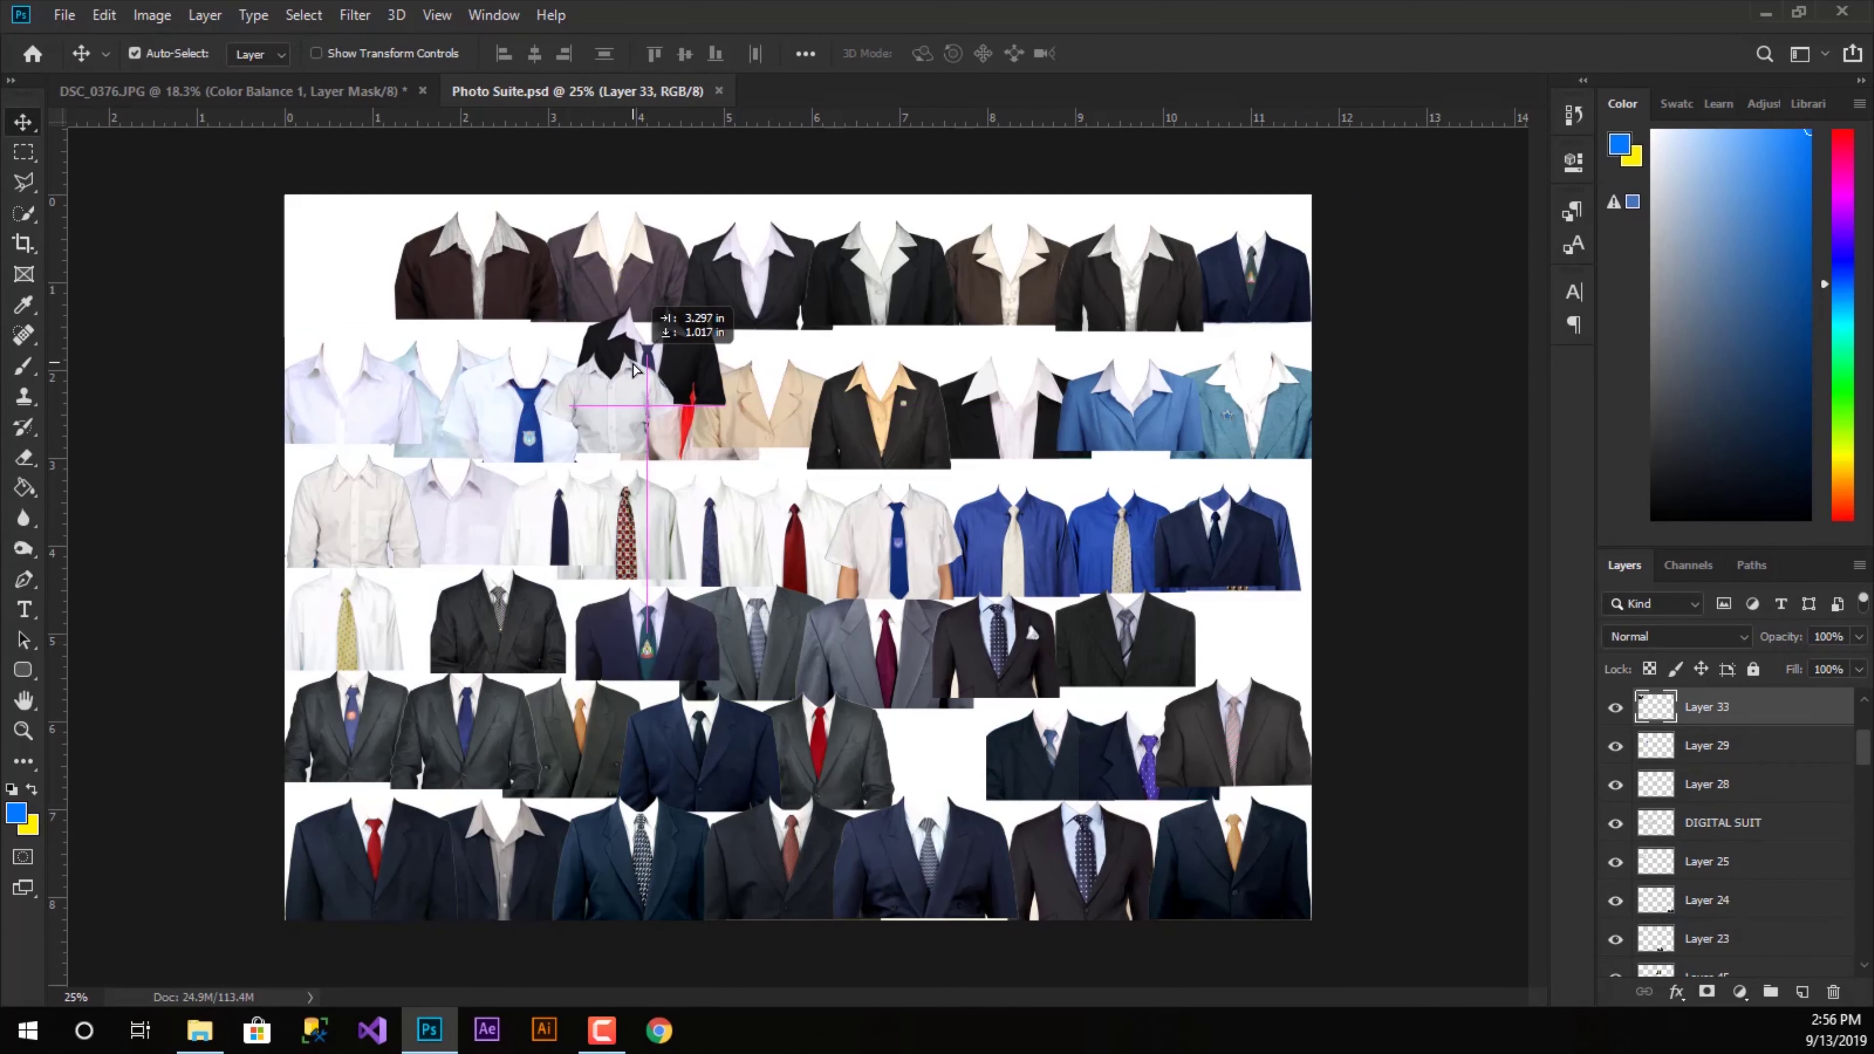
mouse_move(763, 293)
left_mouse_down()
mouse_move(720, 310)
mouse_move(445, 220)
left_mouse_up()
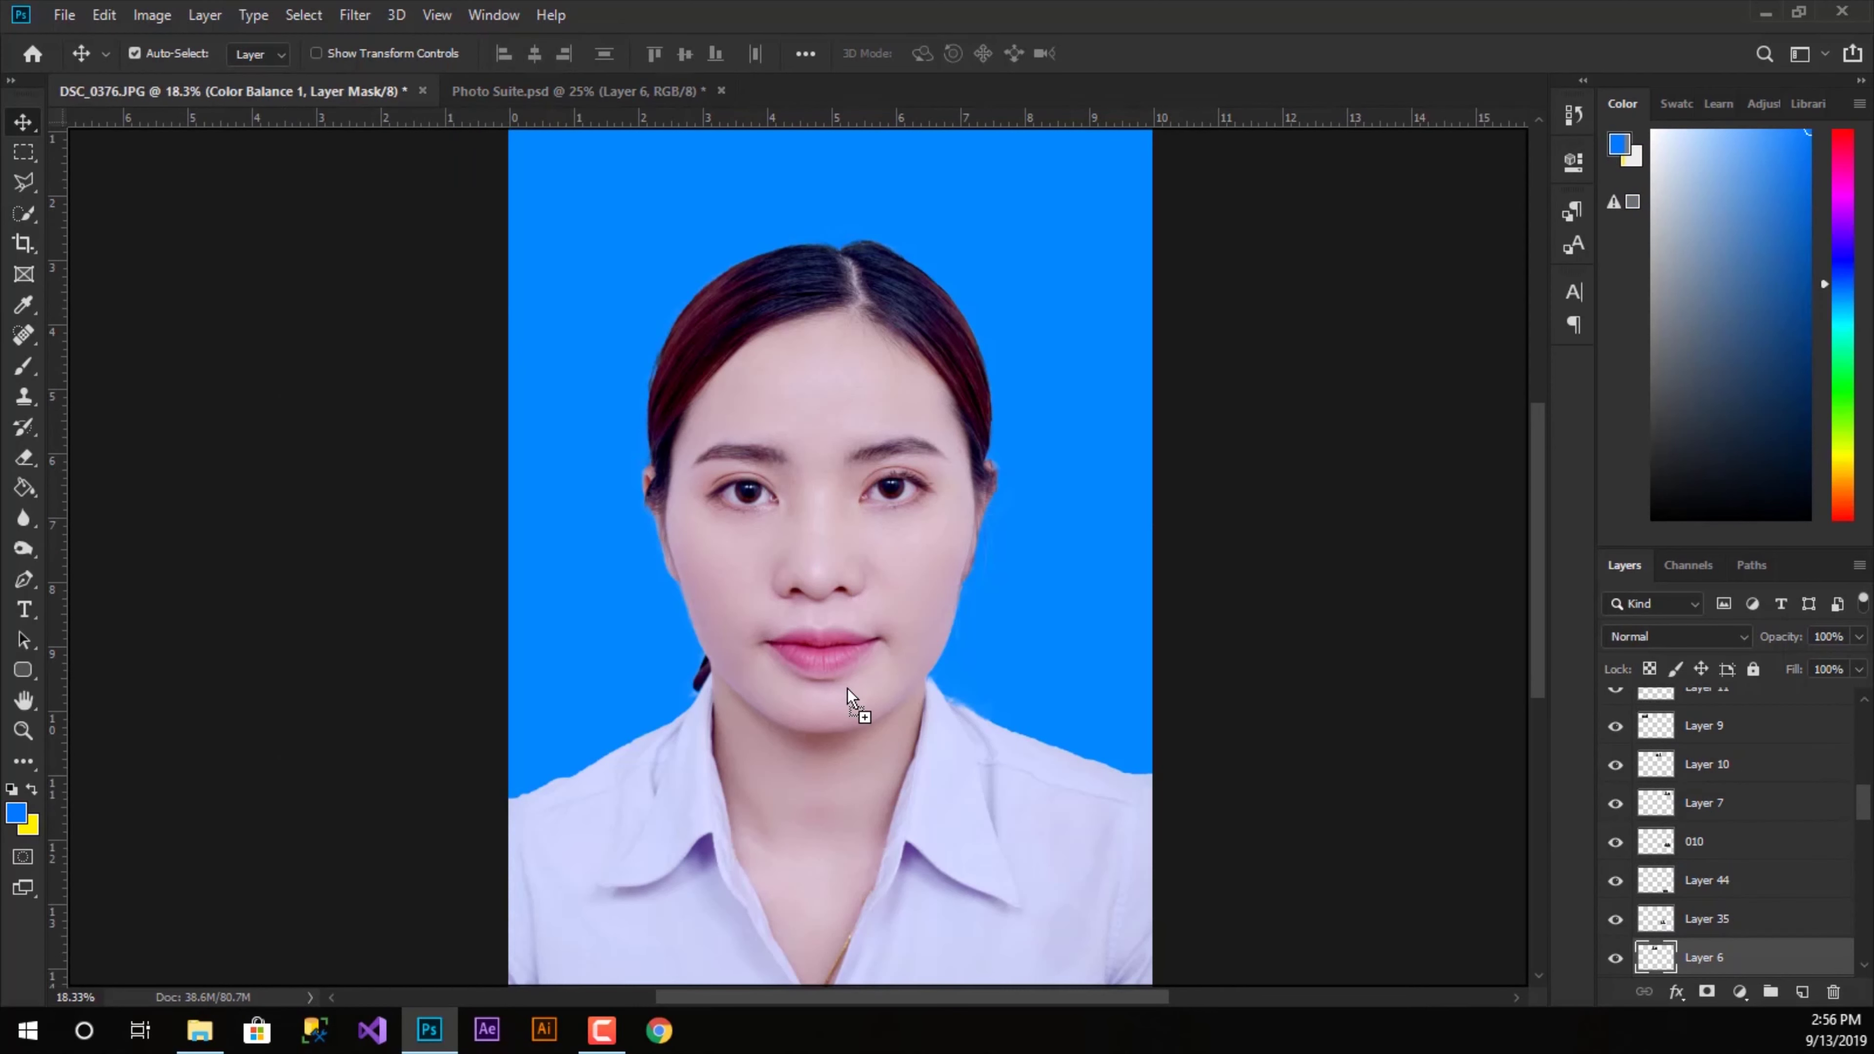
left_click_drag(445, 219, 847, 689)
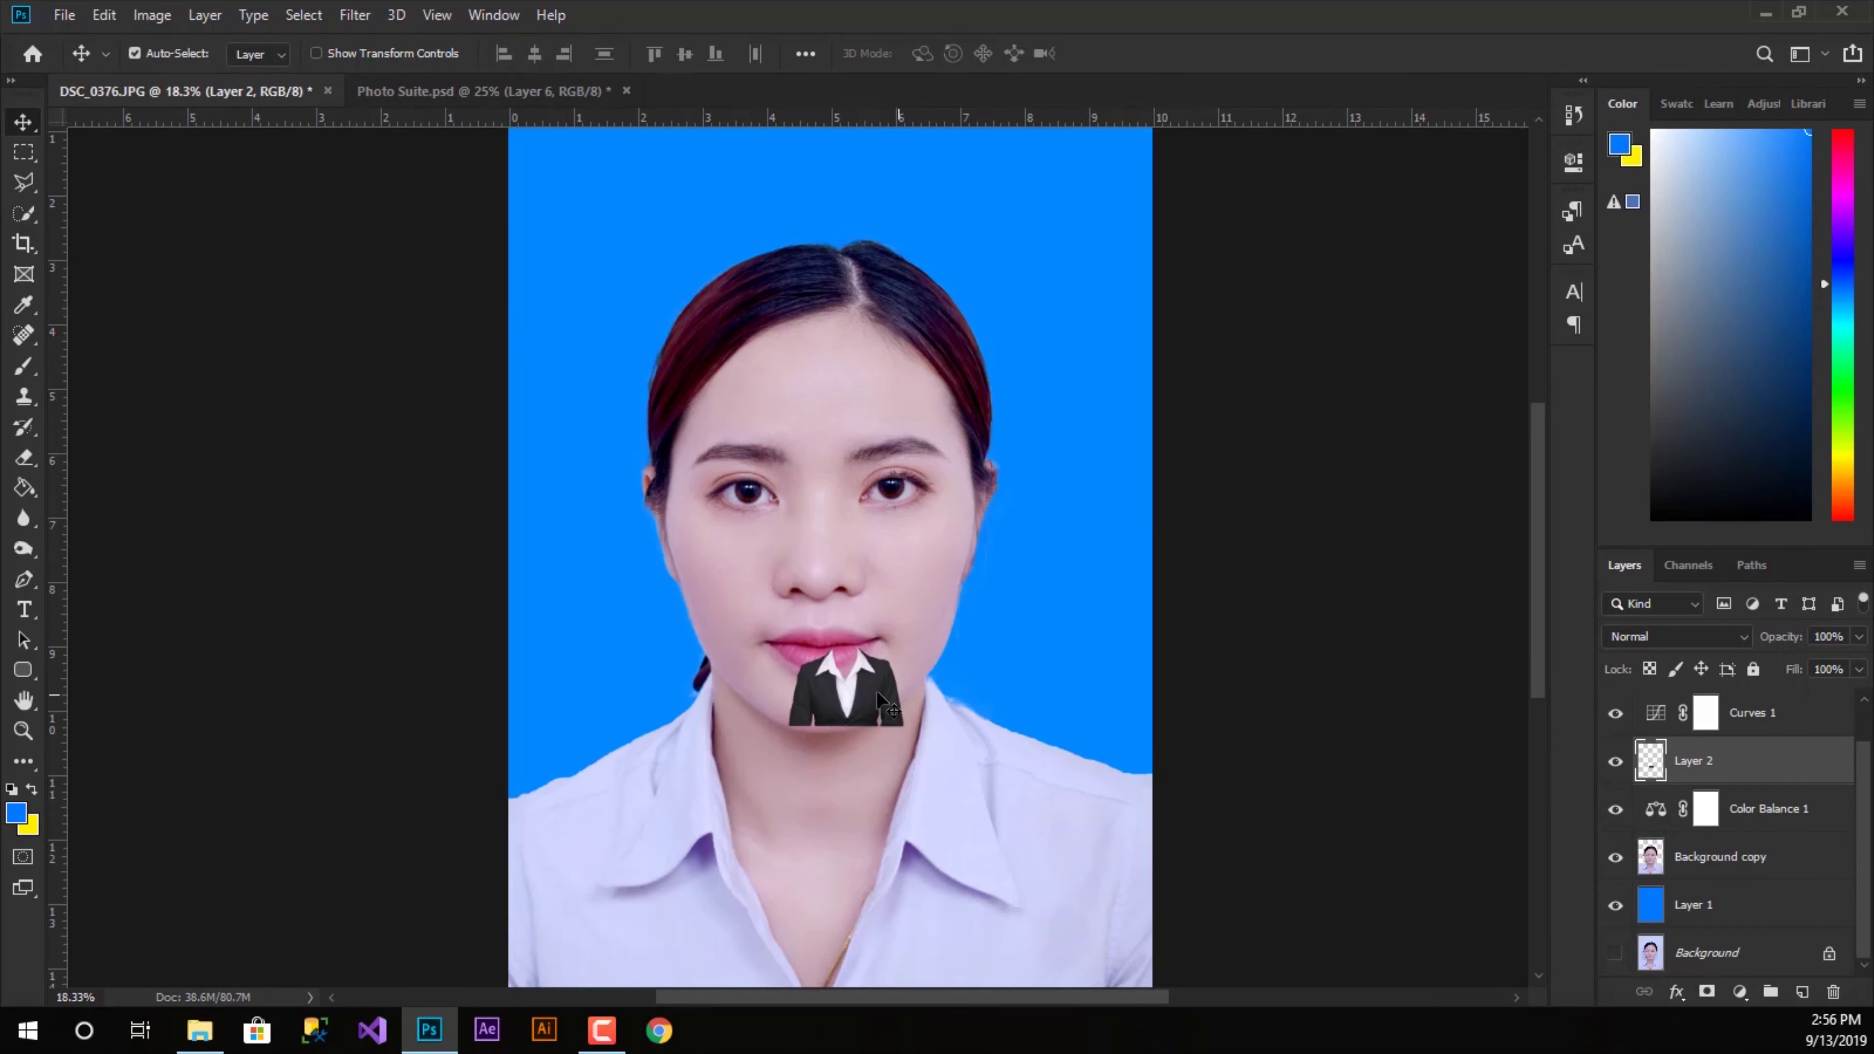
- Move the pasted suit on Layer 2 down beside the chin and left neck
left_click_drag(862, 623, 758, 668)
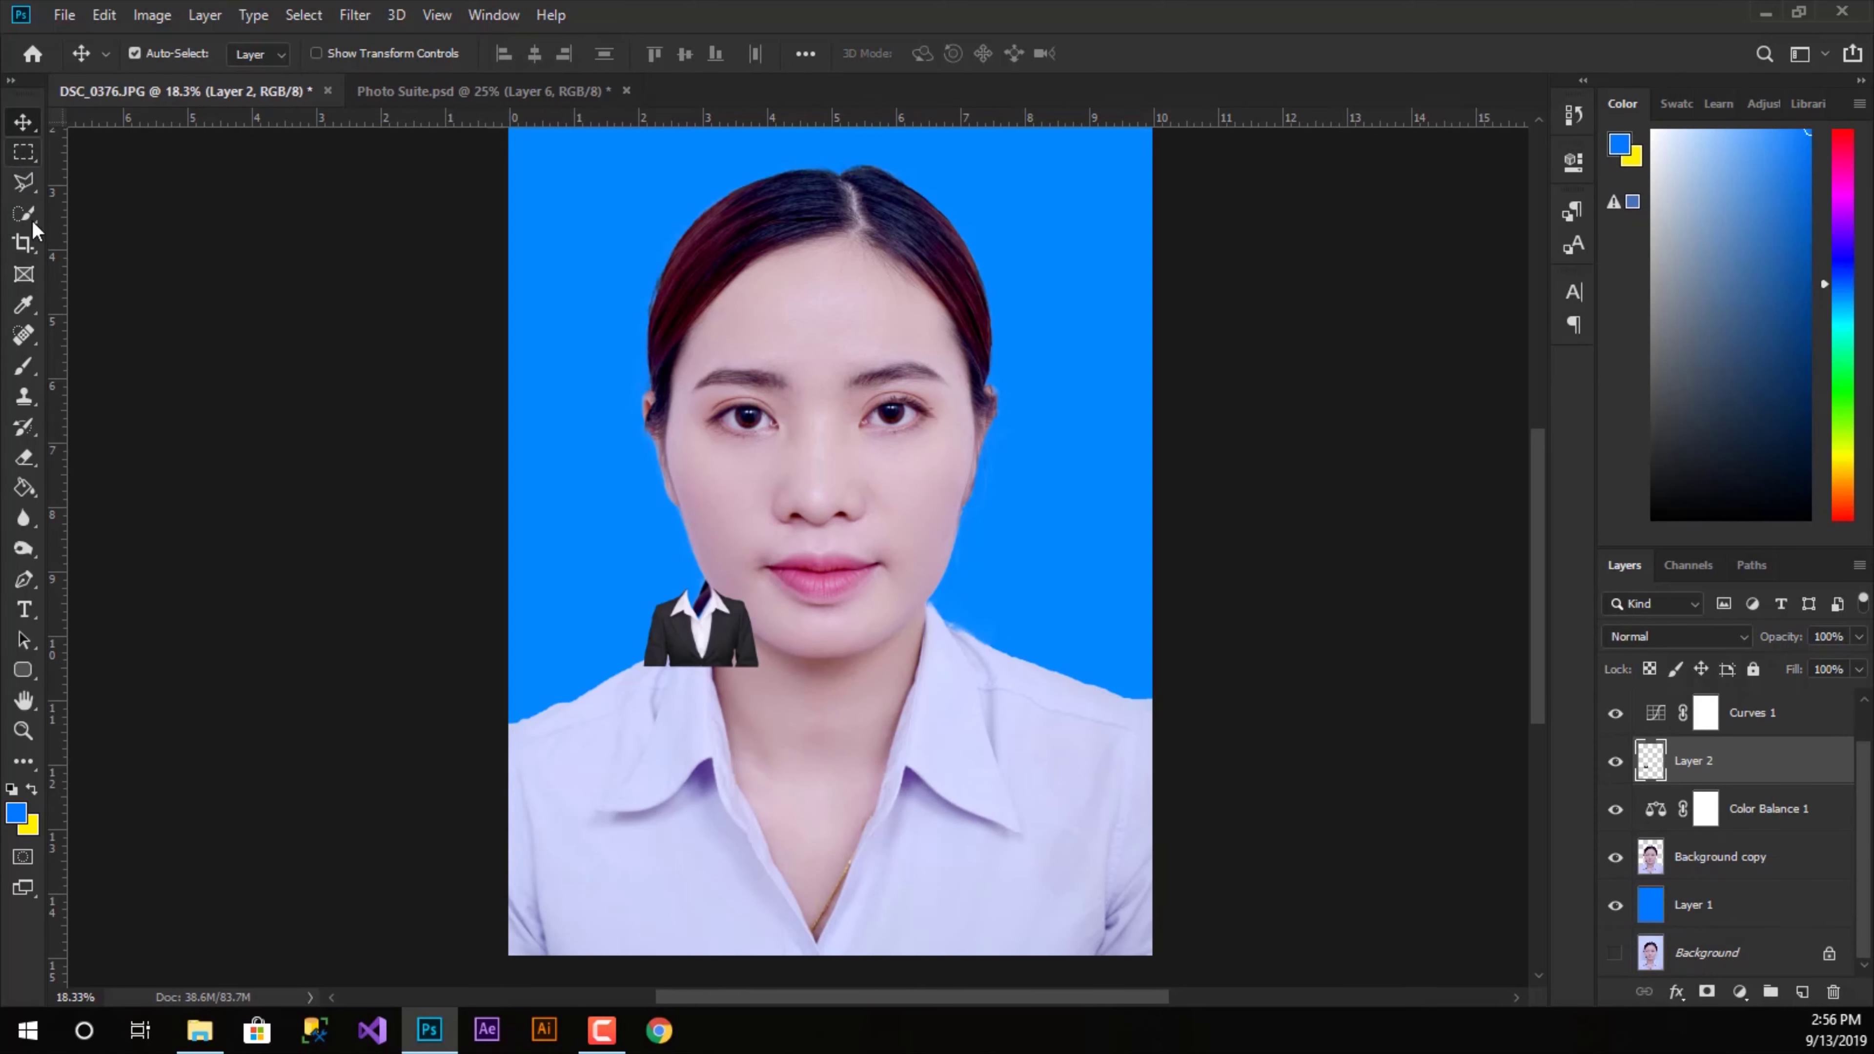
right_click(699, 638)
left_click(676, 636)
left_click(106, 16)
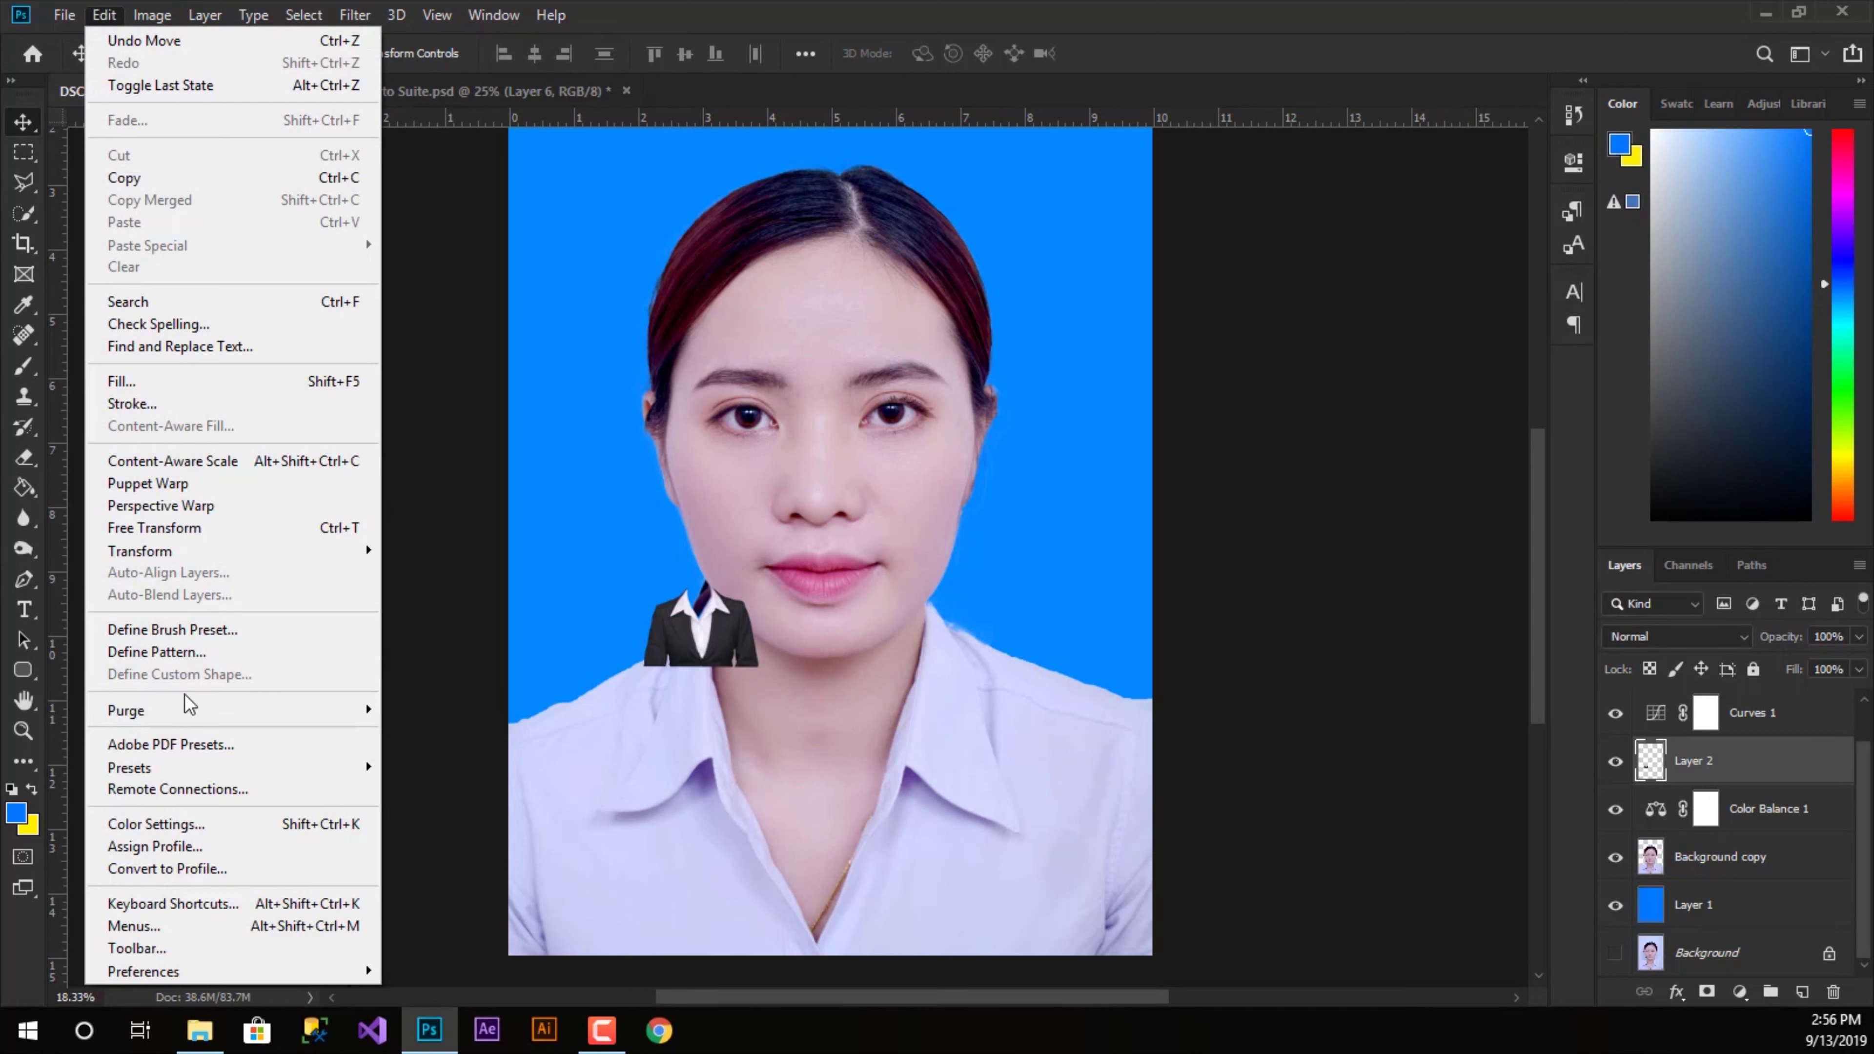
mouse_move(141, 550)
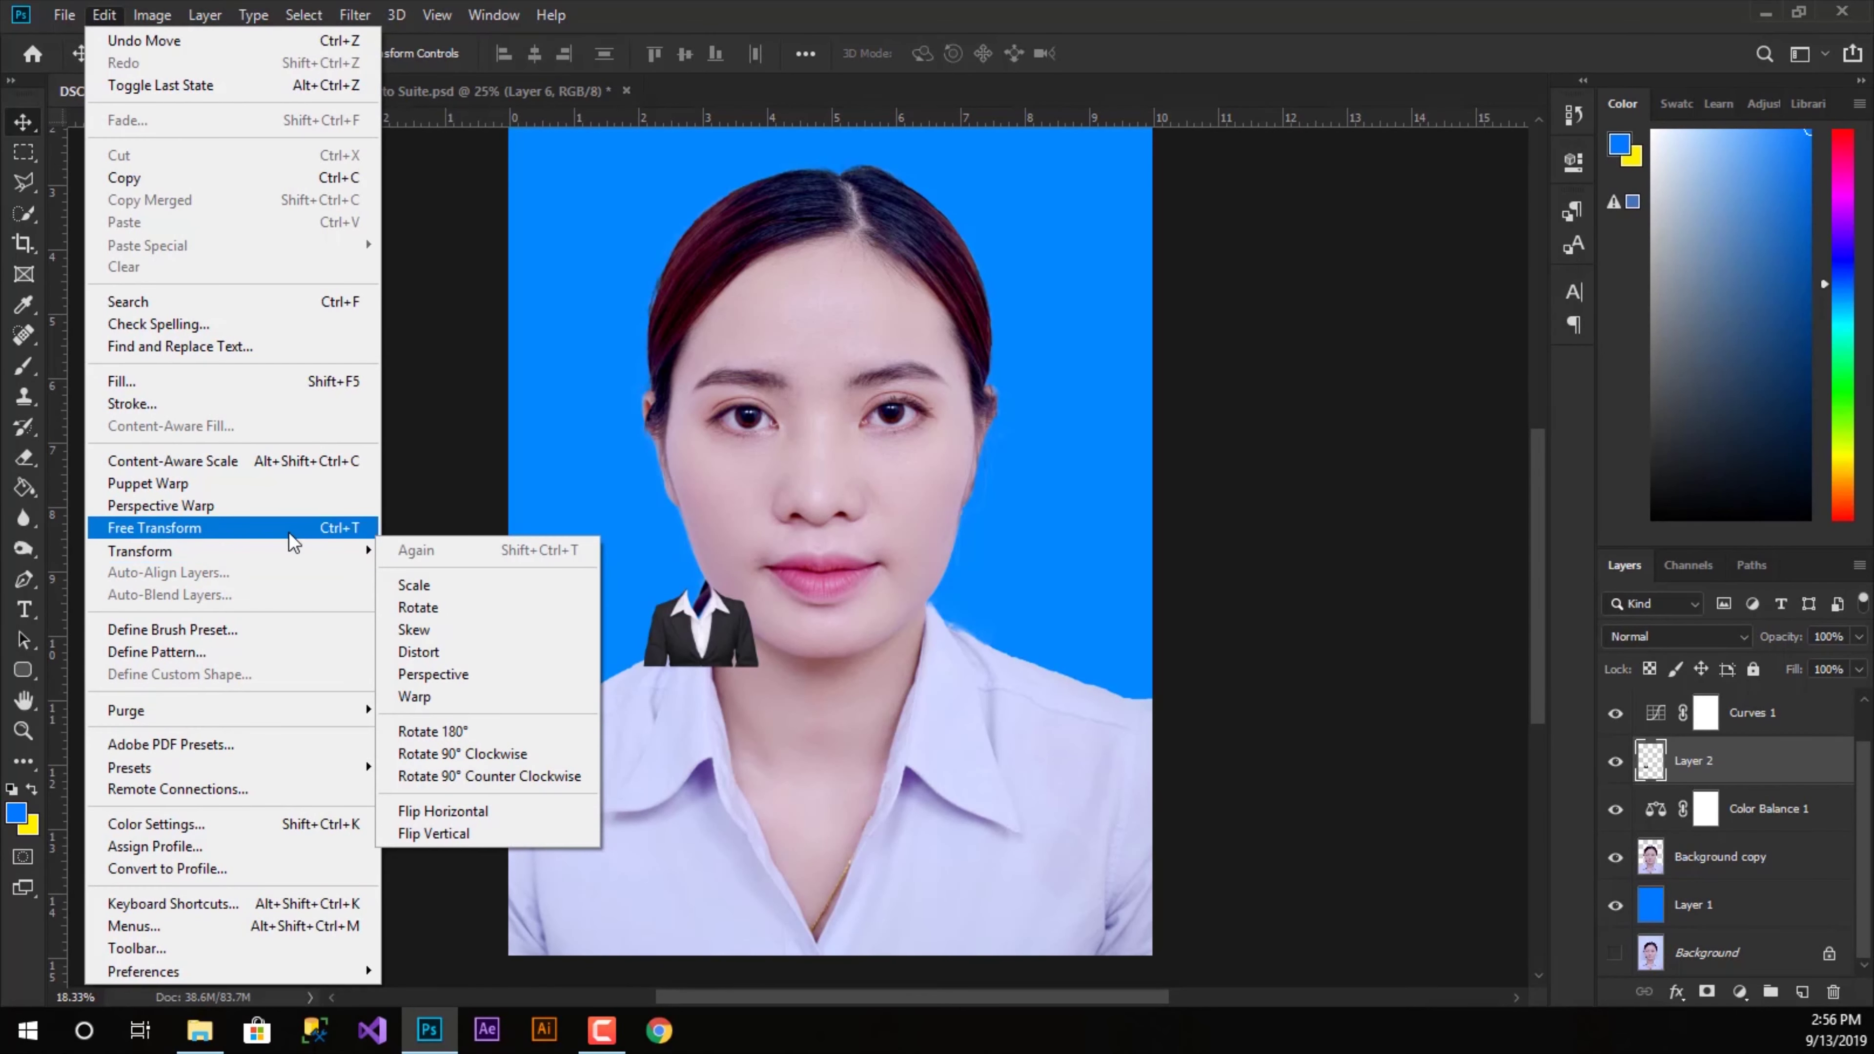
- Free-transform the Layer 2 suit, enlarging it to about 658% and moving it toward the shoulders
left_click(184, 531)
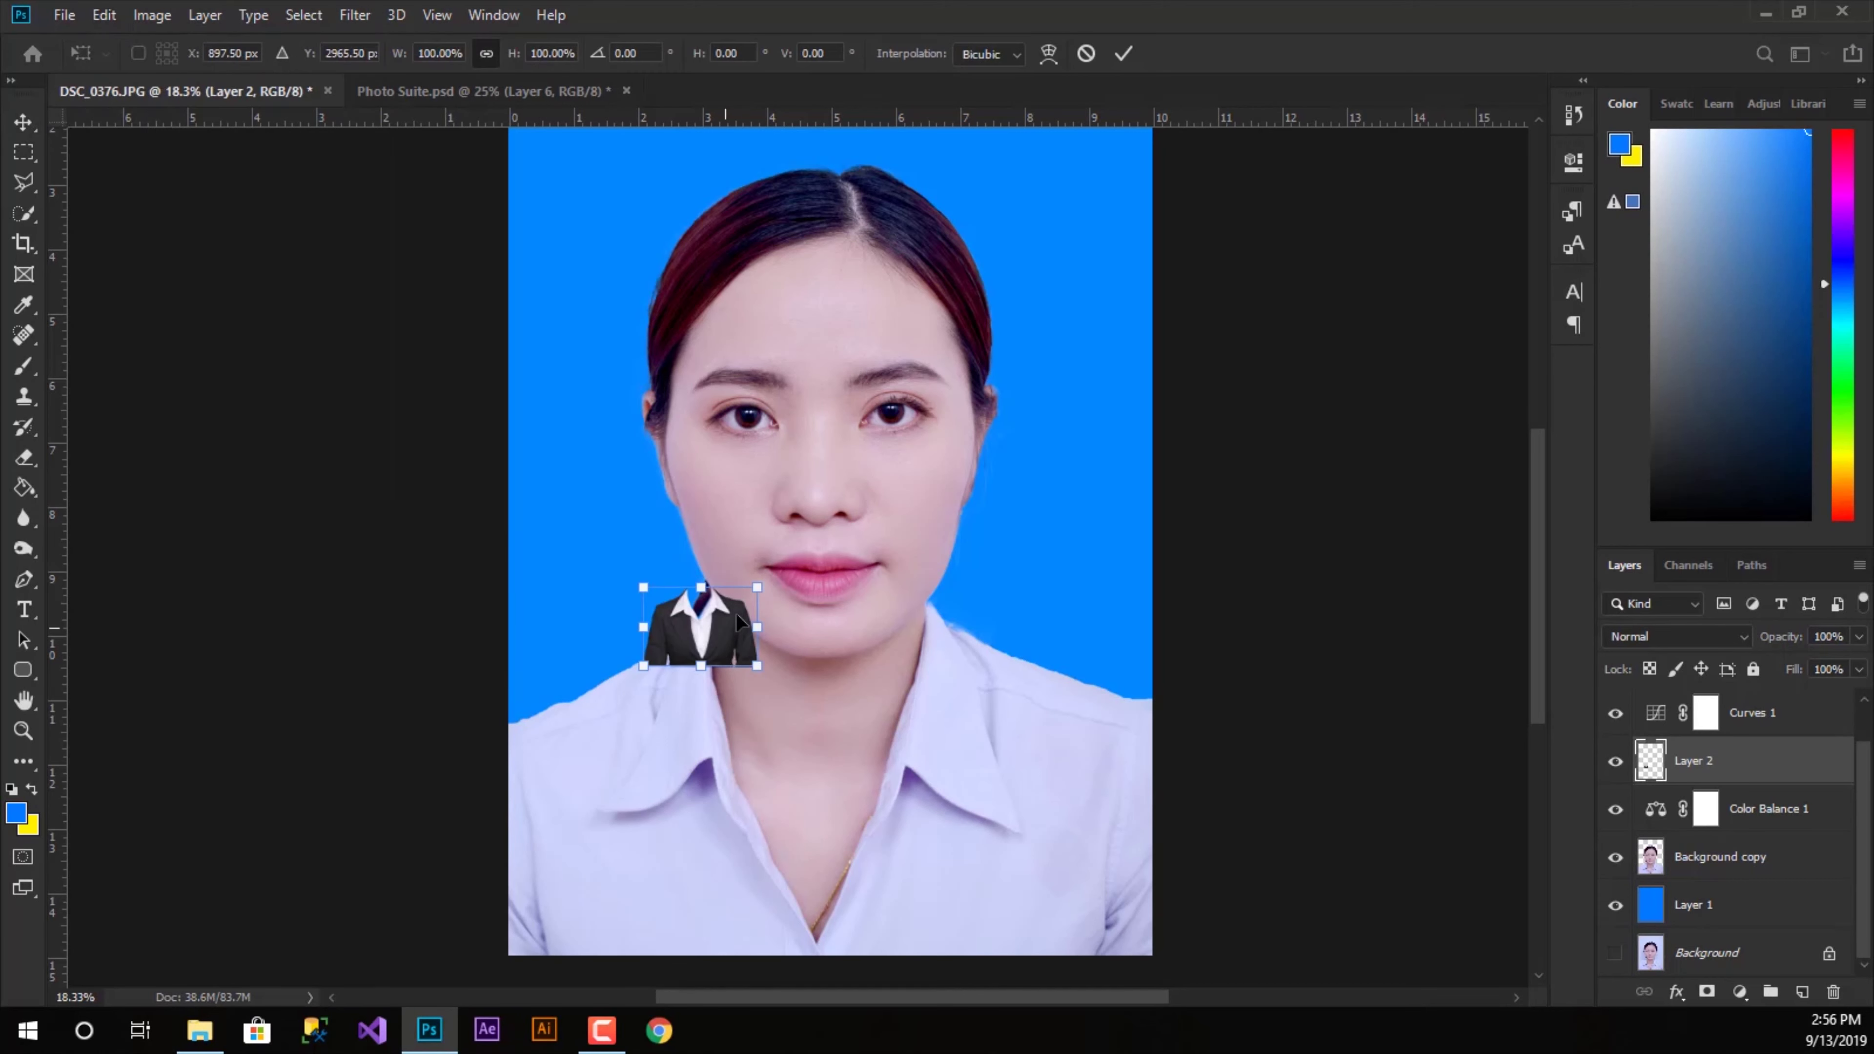
left_click_drag(760, 587, 1086, 359)
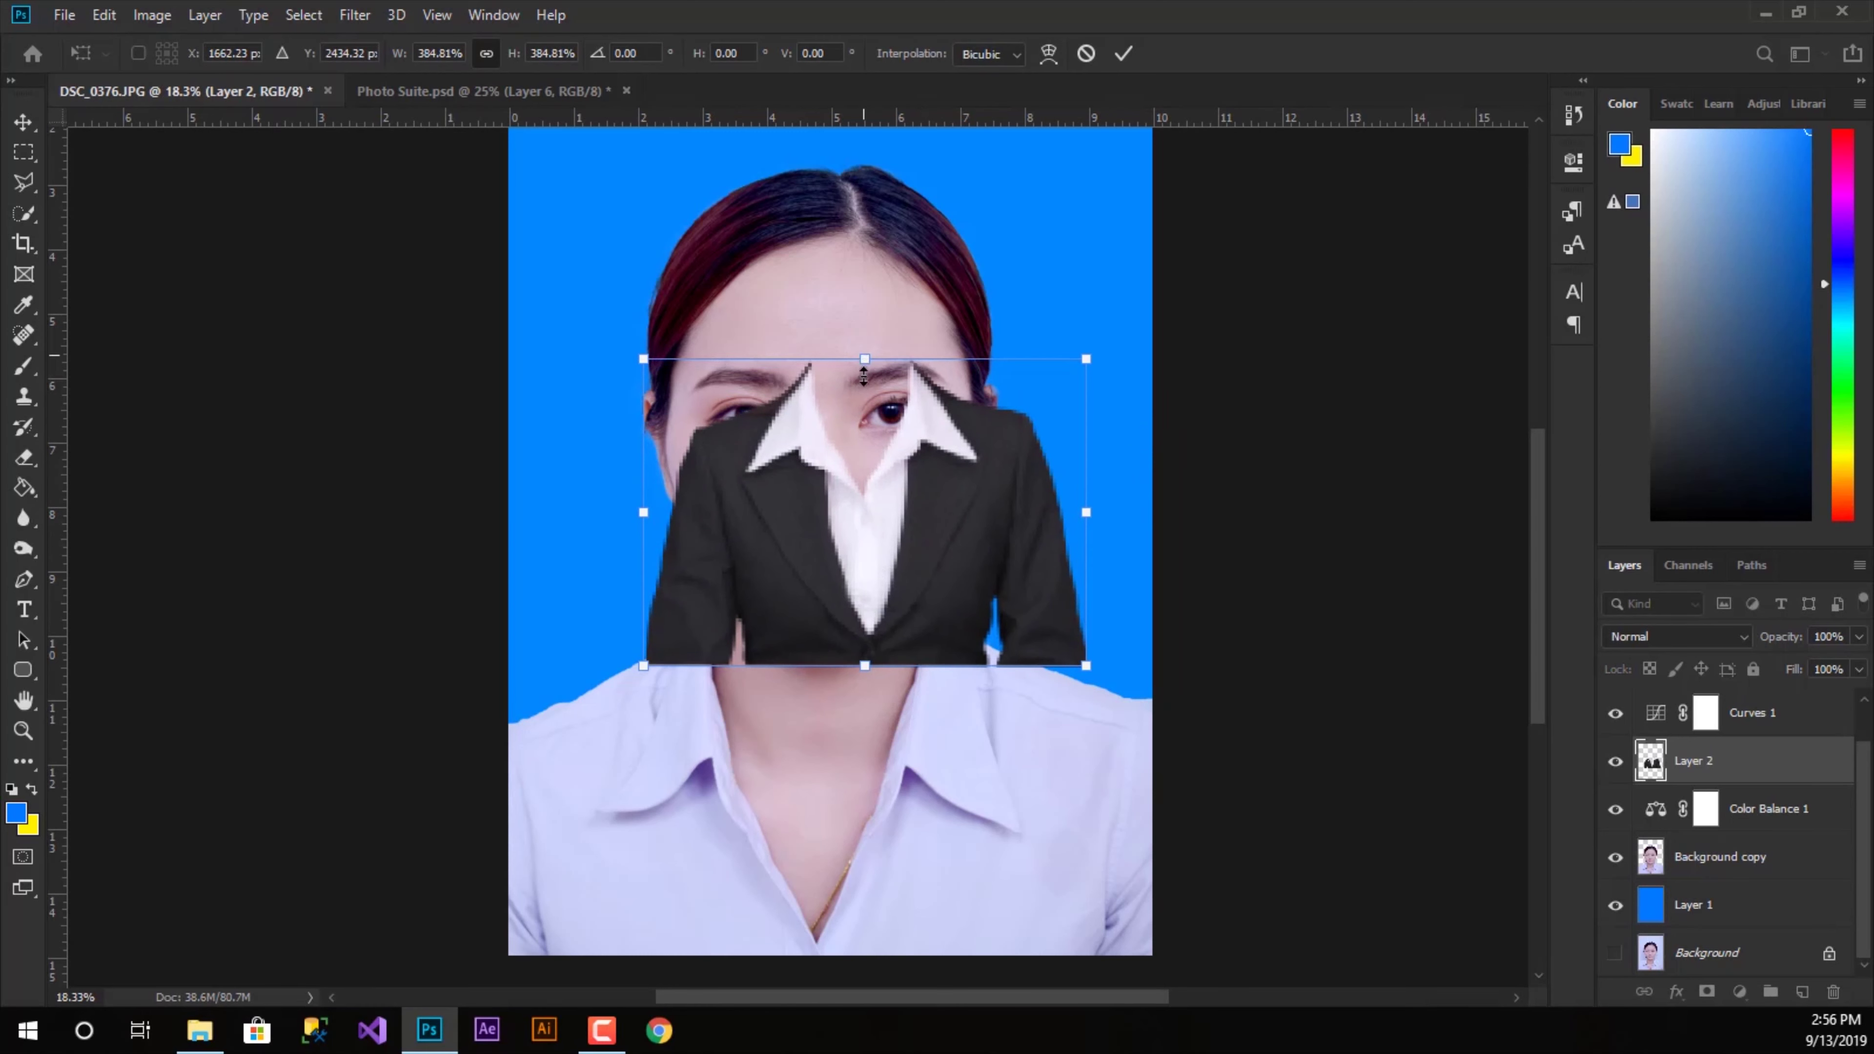
left_click_drag(864, 375, 873, 337)
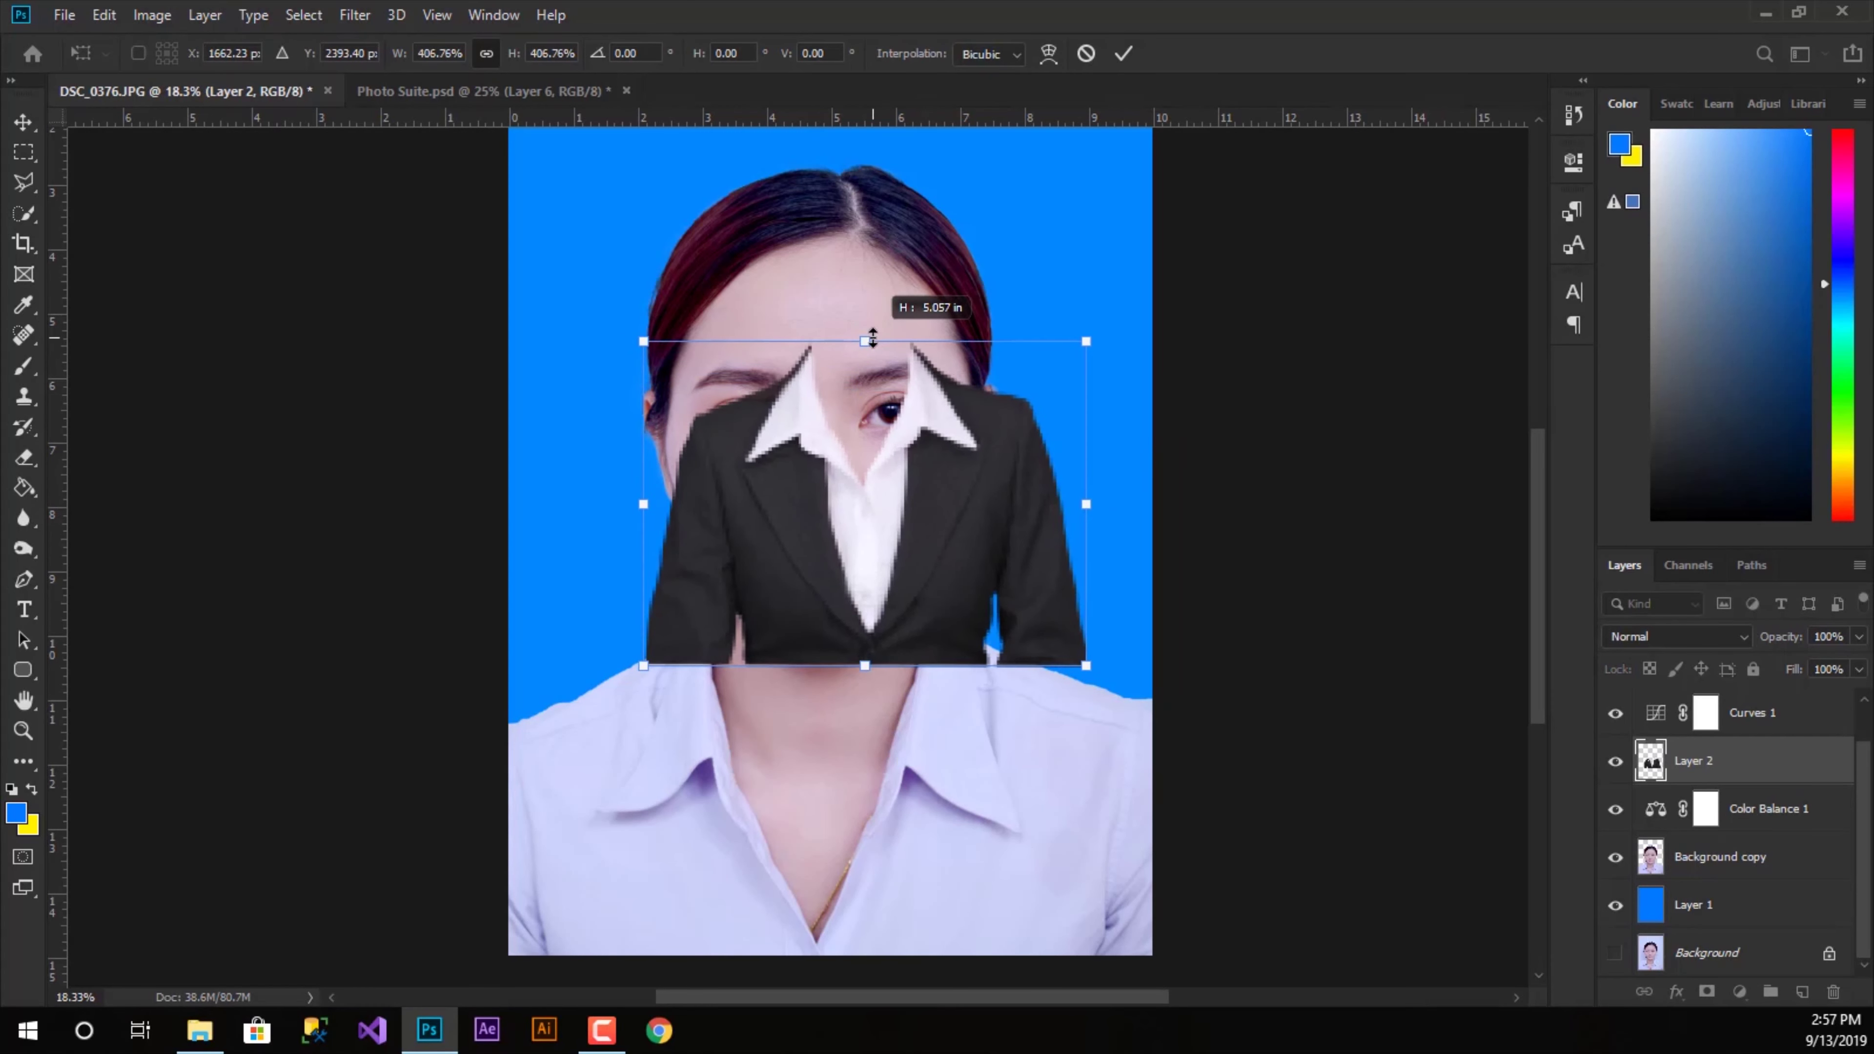
left_click_drag(874, 353, 873, 386)
mouse_move(870, 624)
left_mouse_down()
mouse_move(869, 689)
mouse_move(757, 853)
left_mouse_up()
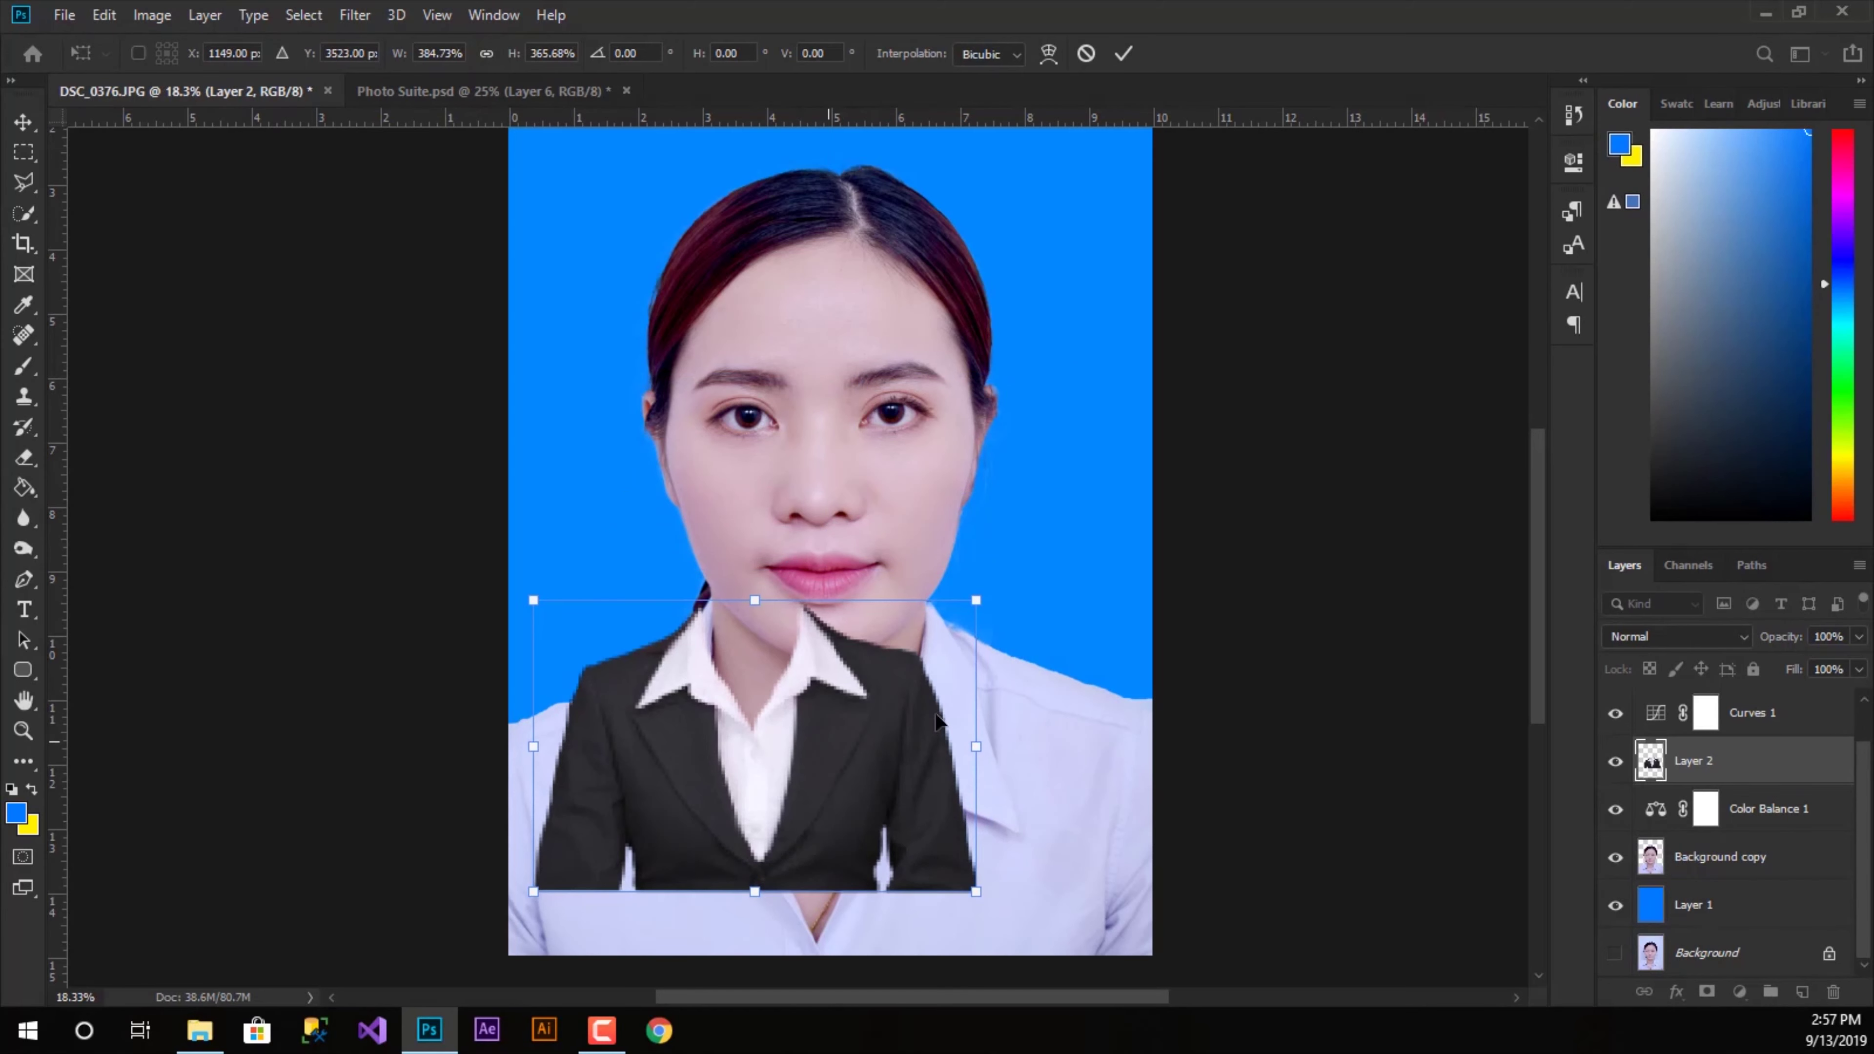
left_click_drag(974, 601, 1288, 391)
left_click_drag(1053, 608, 1030, 684)
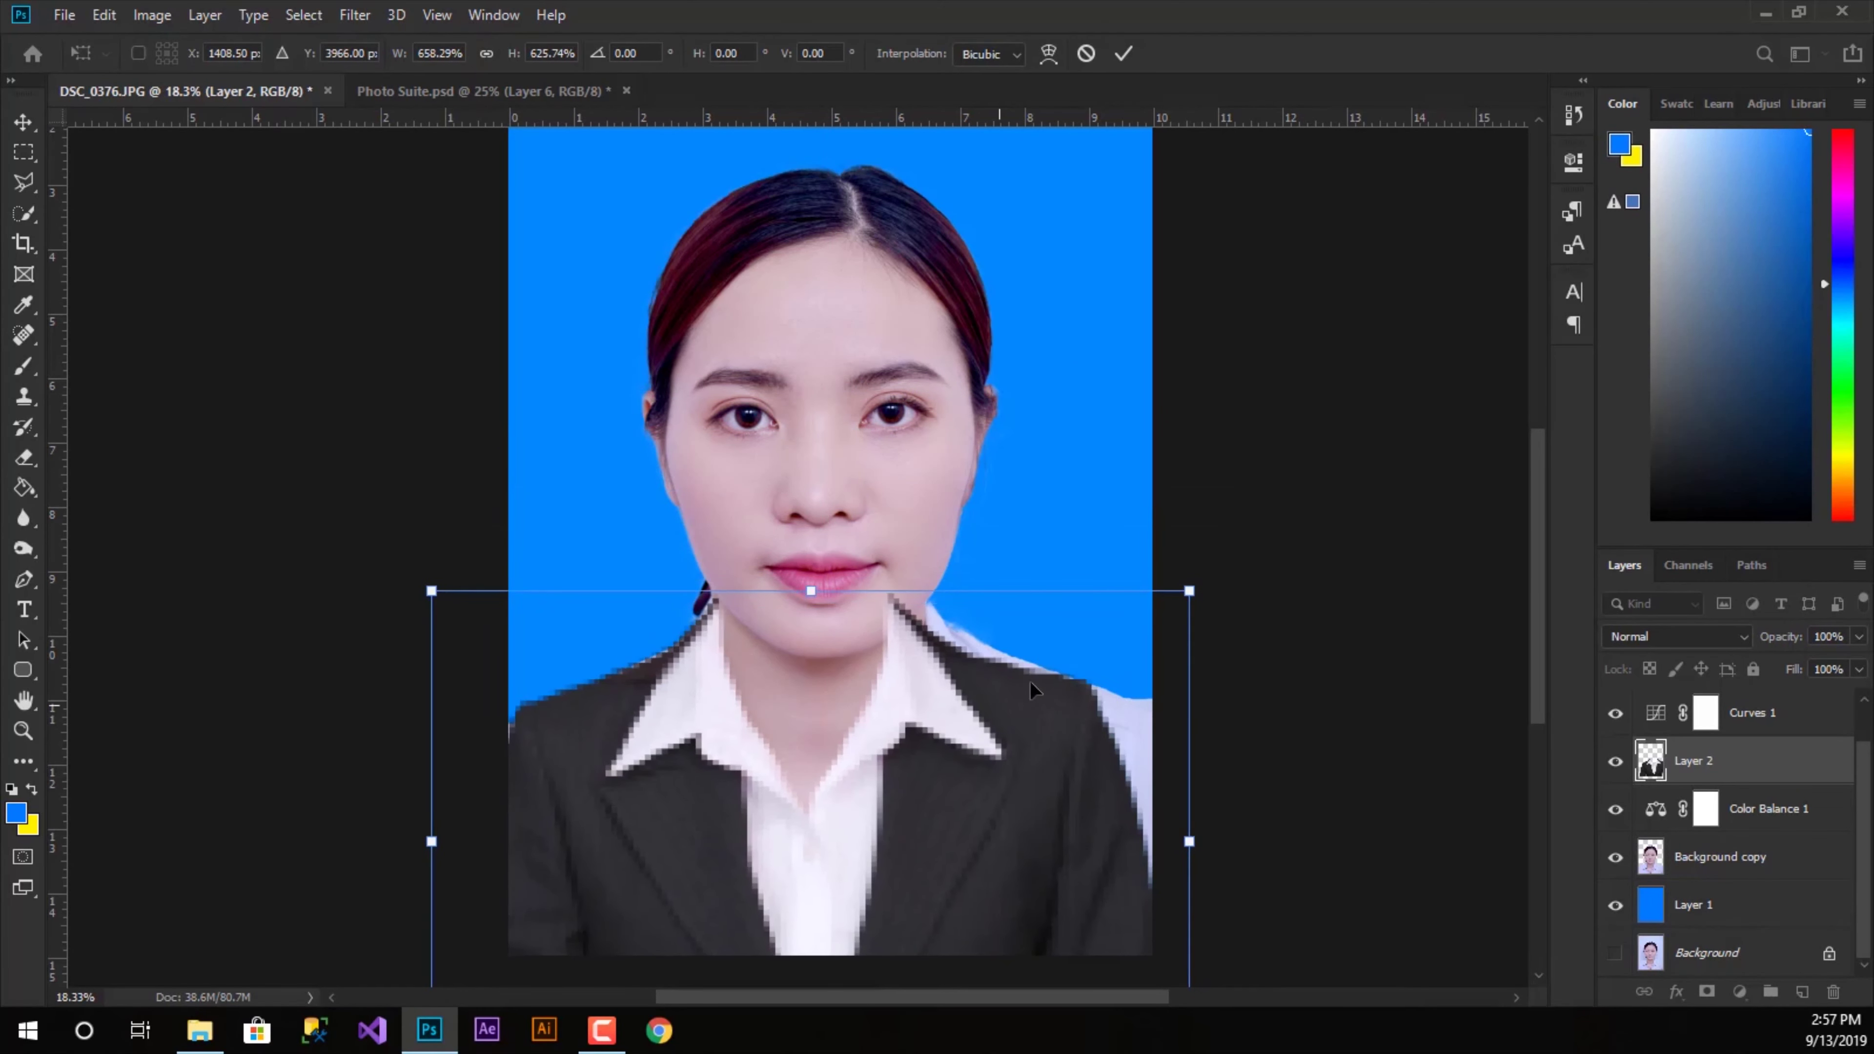
- Enlarge the suit to about 907%, fit it over the shoulders, and commit the transform
scroll(1084, 663, "down", 2)
scroll(1084, 662, "down", 1)
scroll(1089, 662, "down", 1)
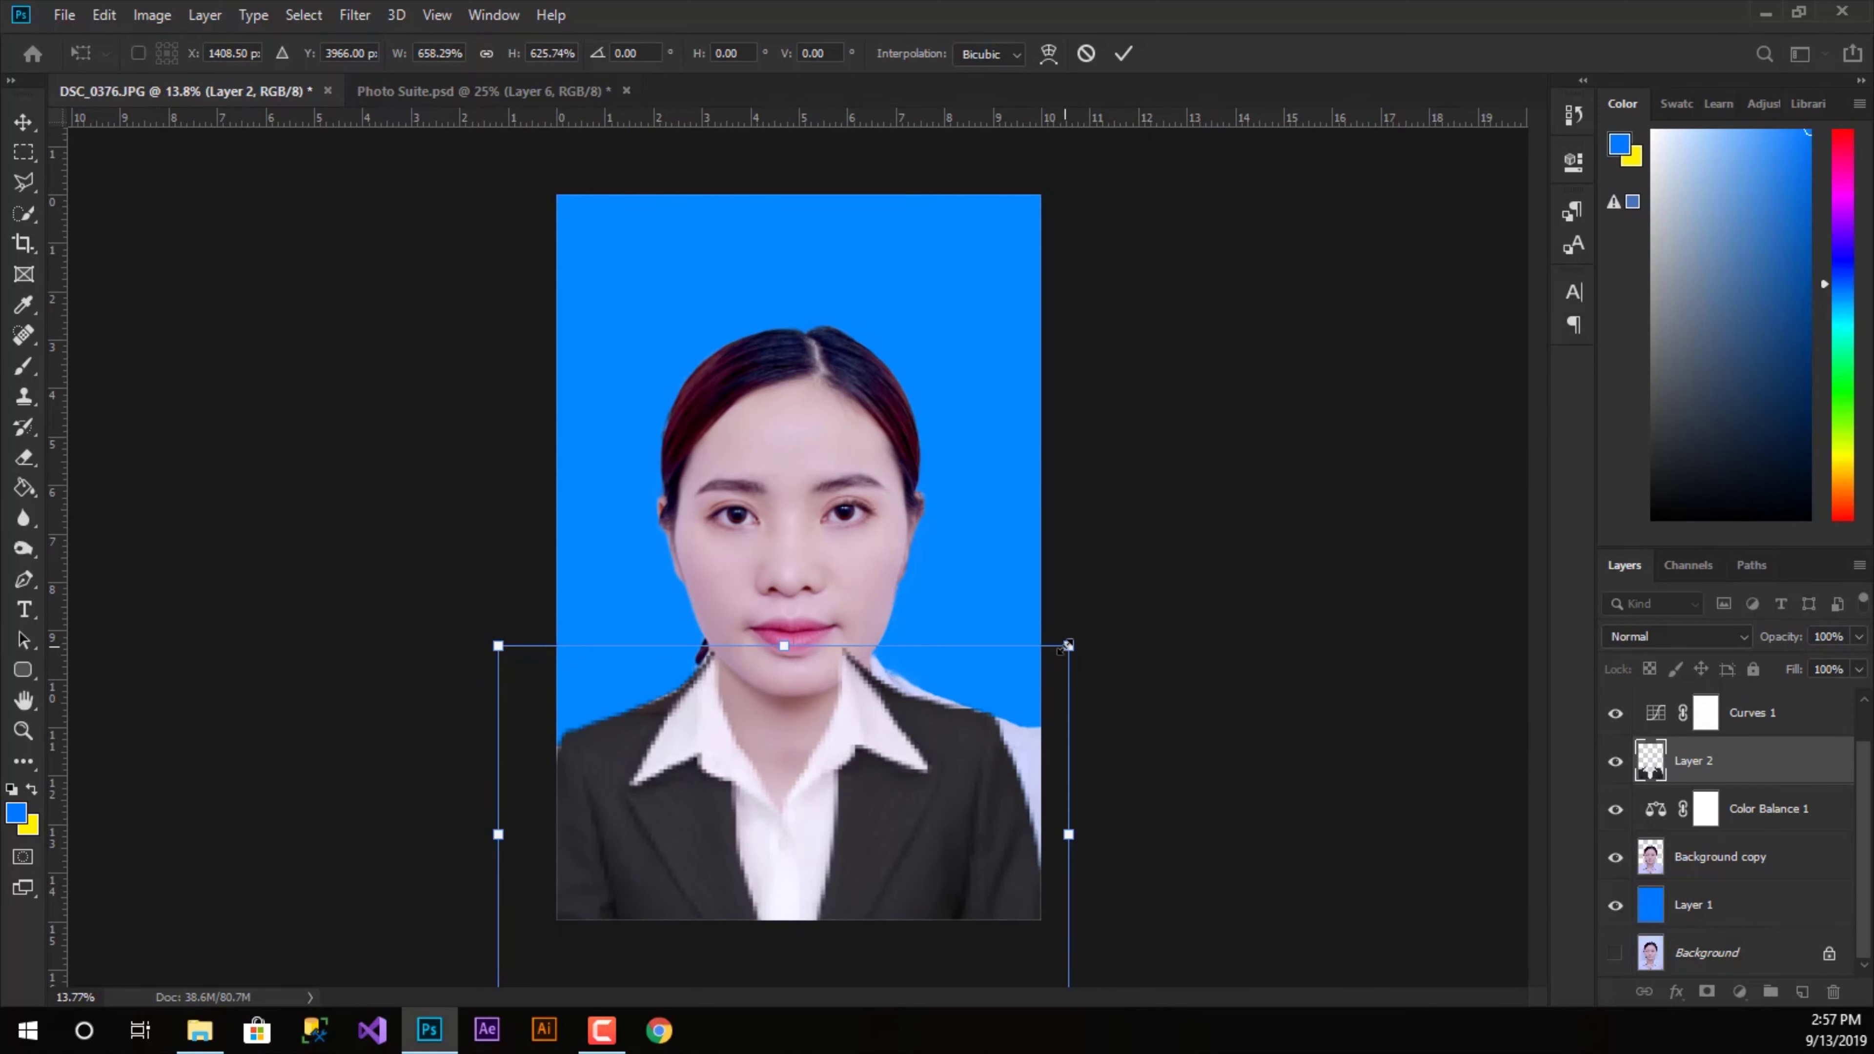
left_click_drag(1068, 645, 1284, 502)
left_click_drag(920, 713, 831, 827)
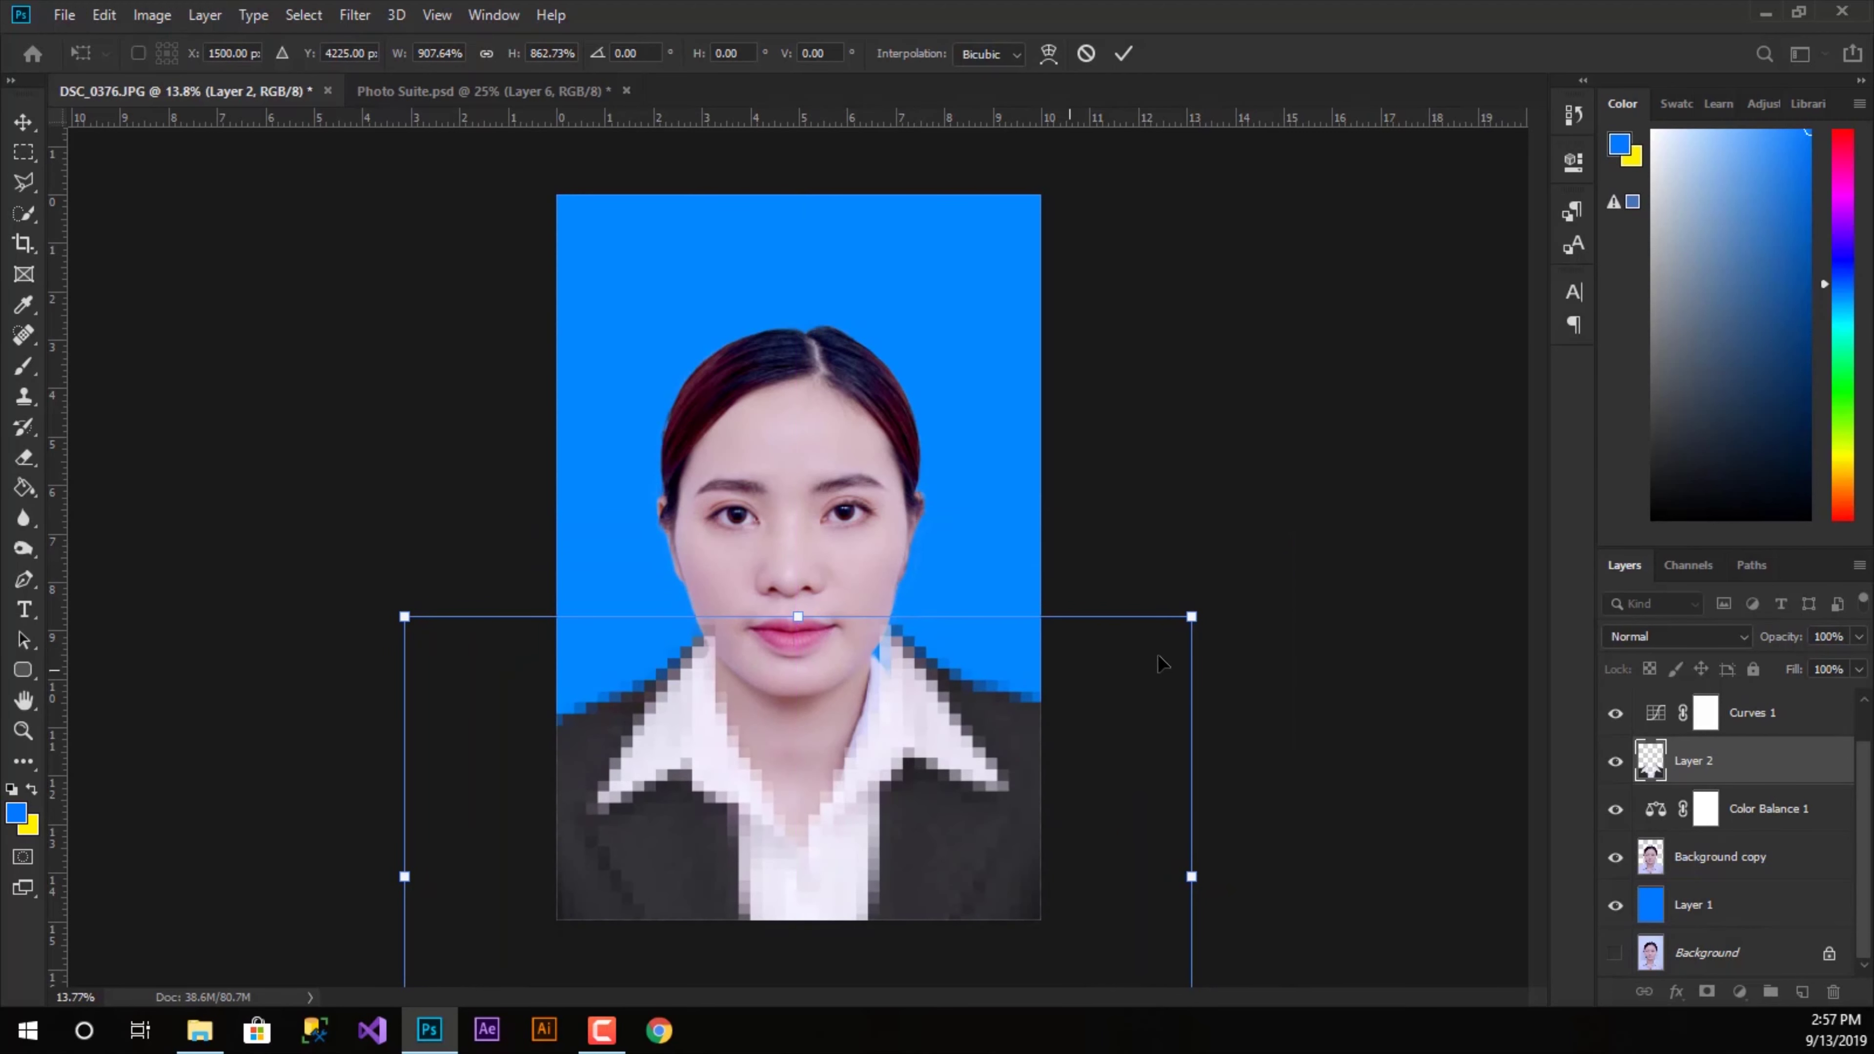
left_click_drag(1192, 616, 1166, 632)
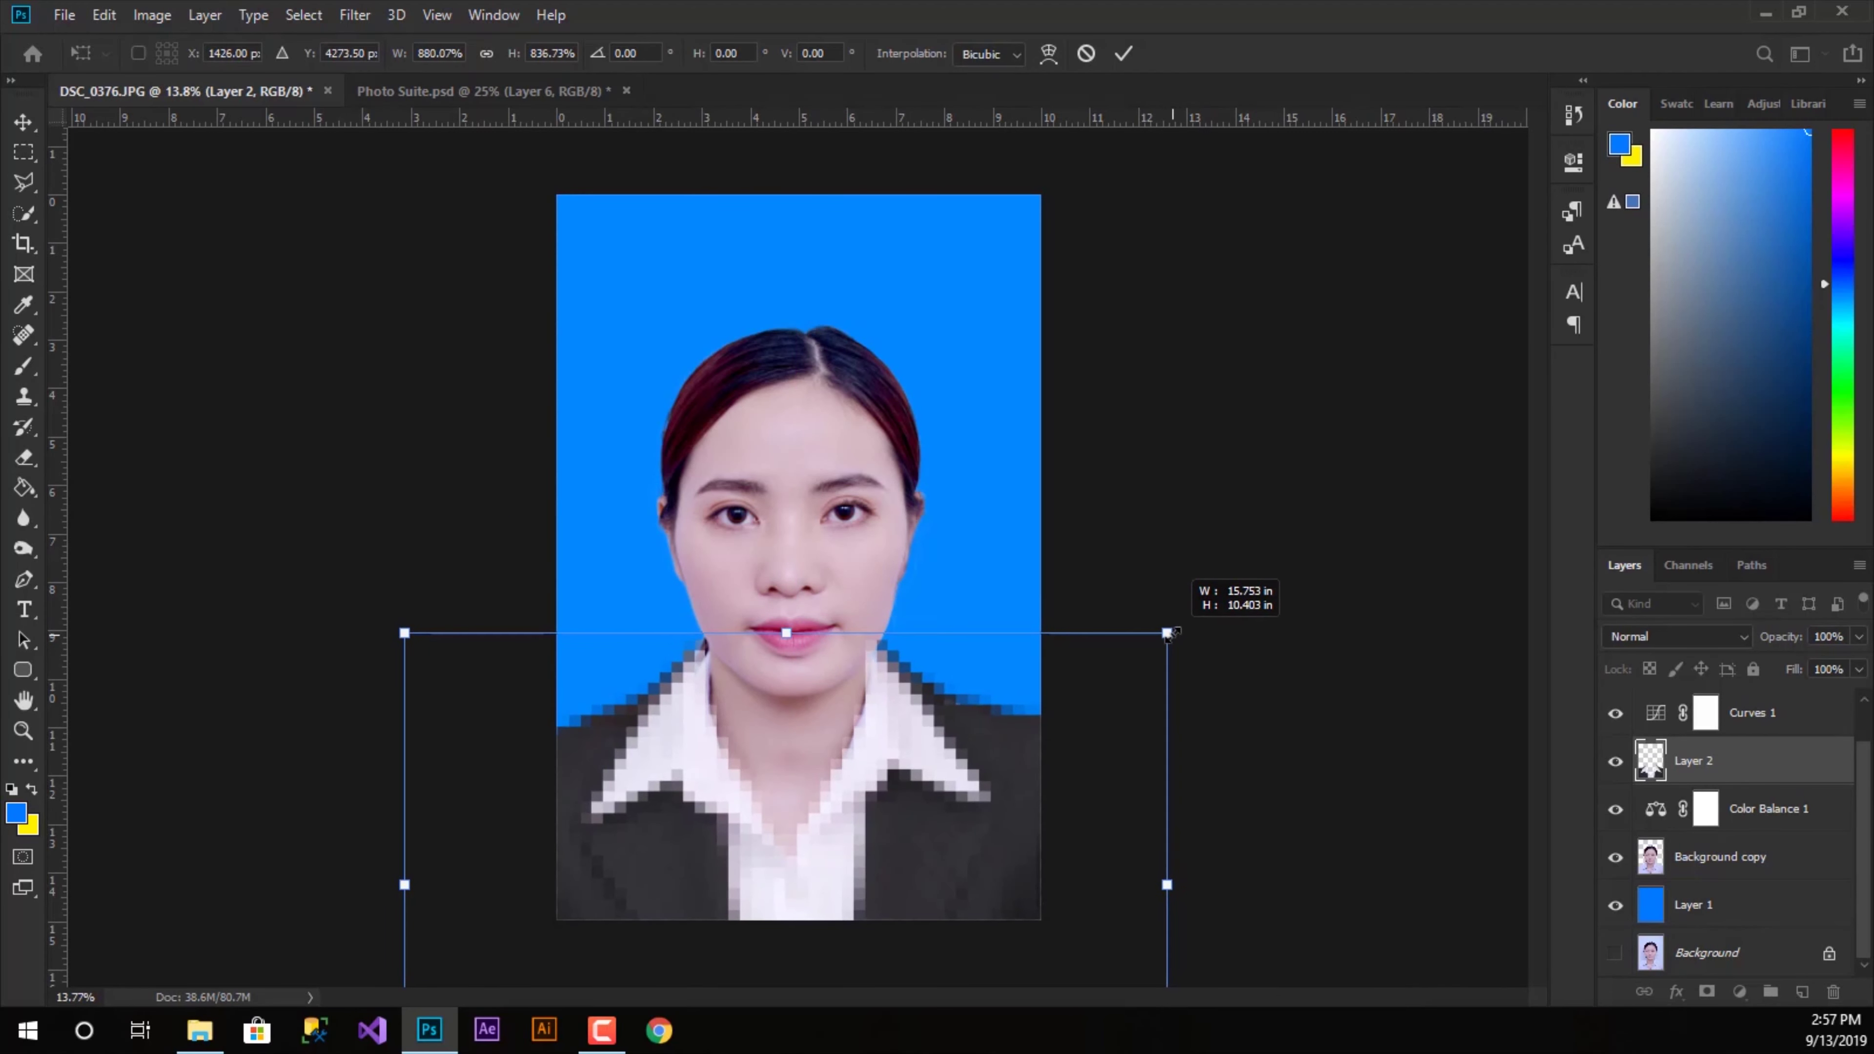
left_click(1124, 53)
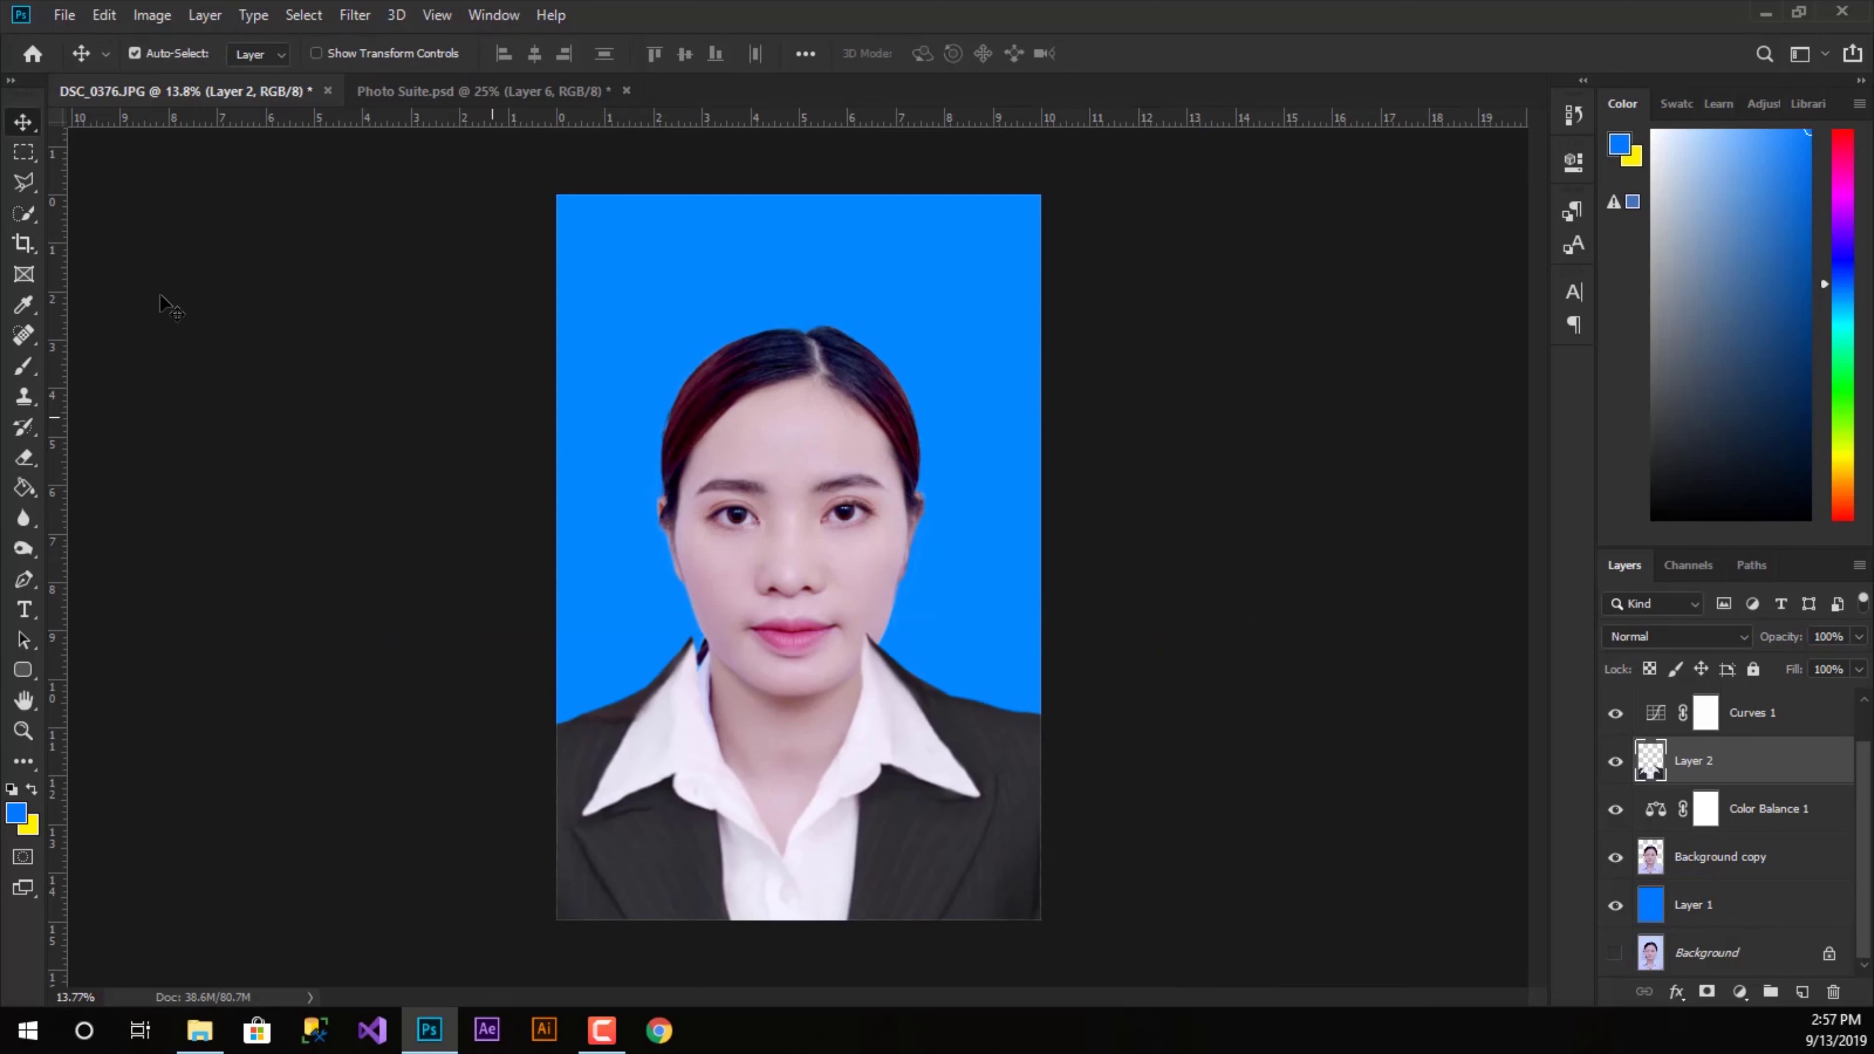
- Move Layer 2 down over the shirt and scale it to about 98.6% with Free Transform
left_click_drag(903, 810, 922, 819)
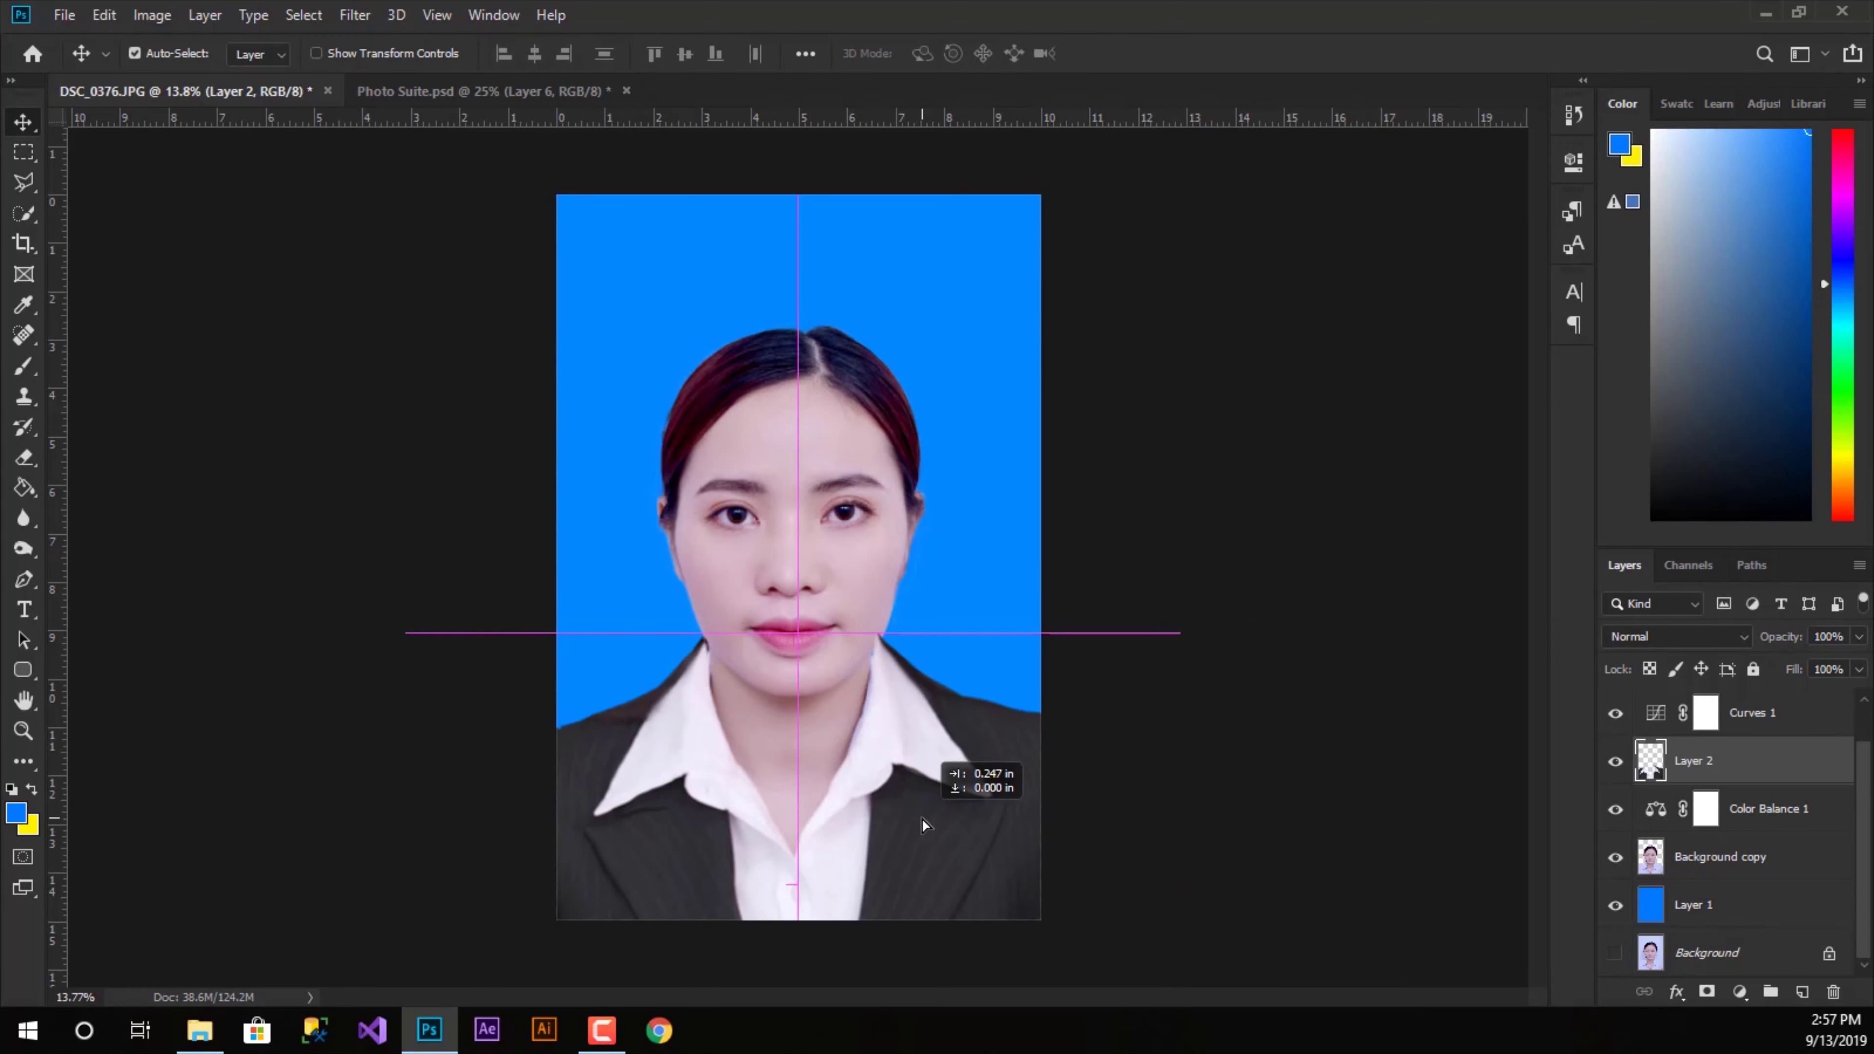
left_click_drag(913, 723, 918, 747)
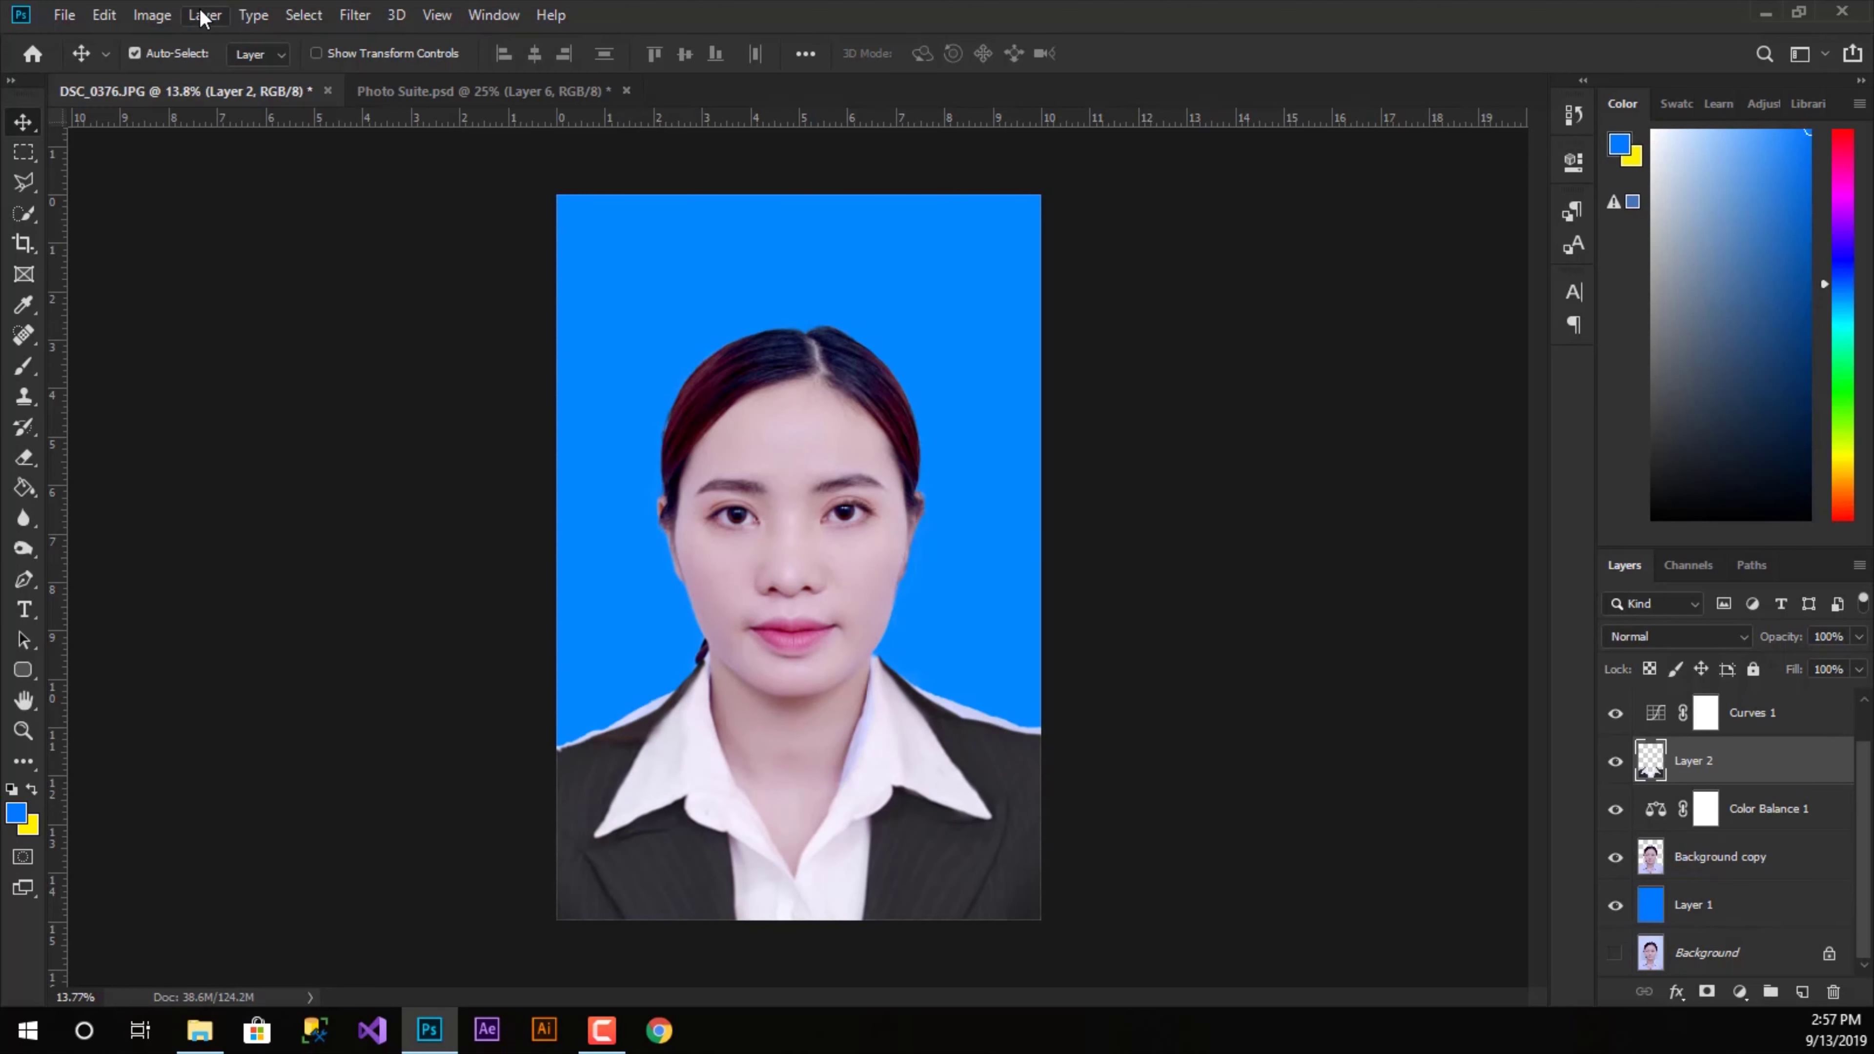
left_click(104, 15)
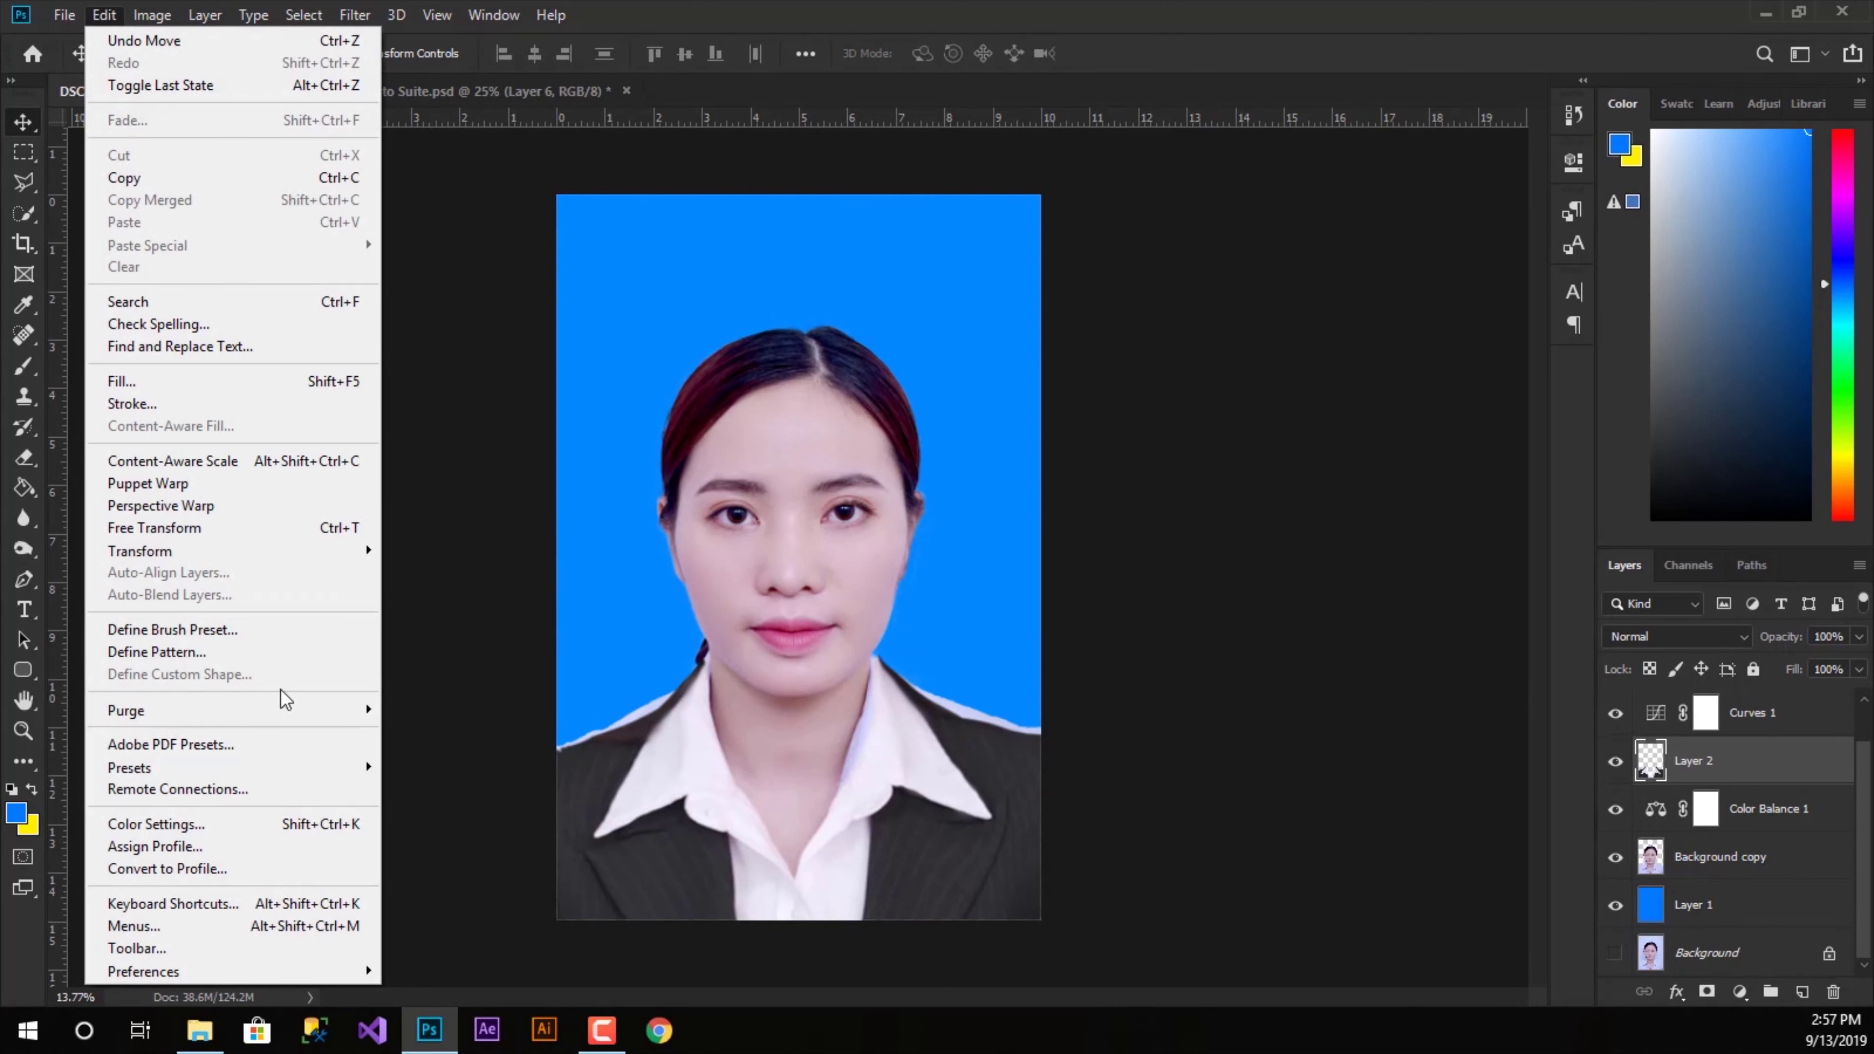
mouse_move(234, 550)
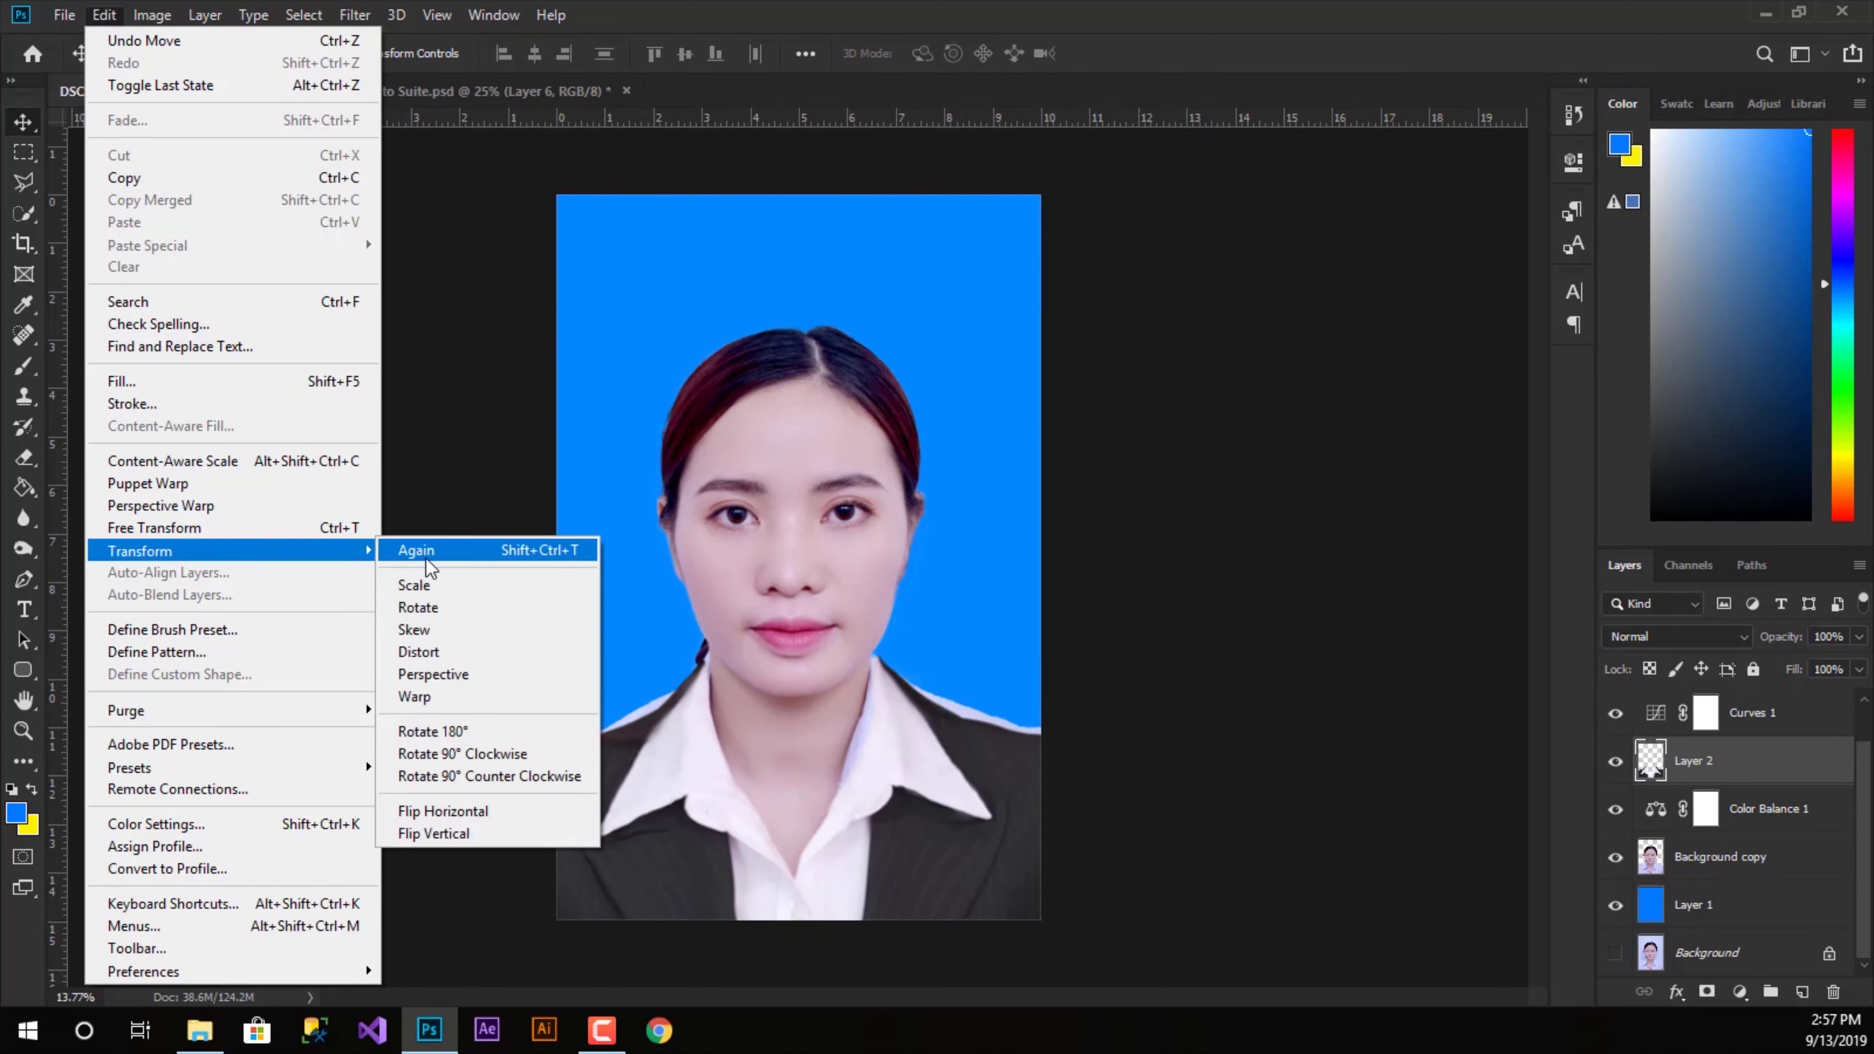
left_click(304, 528)
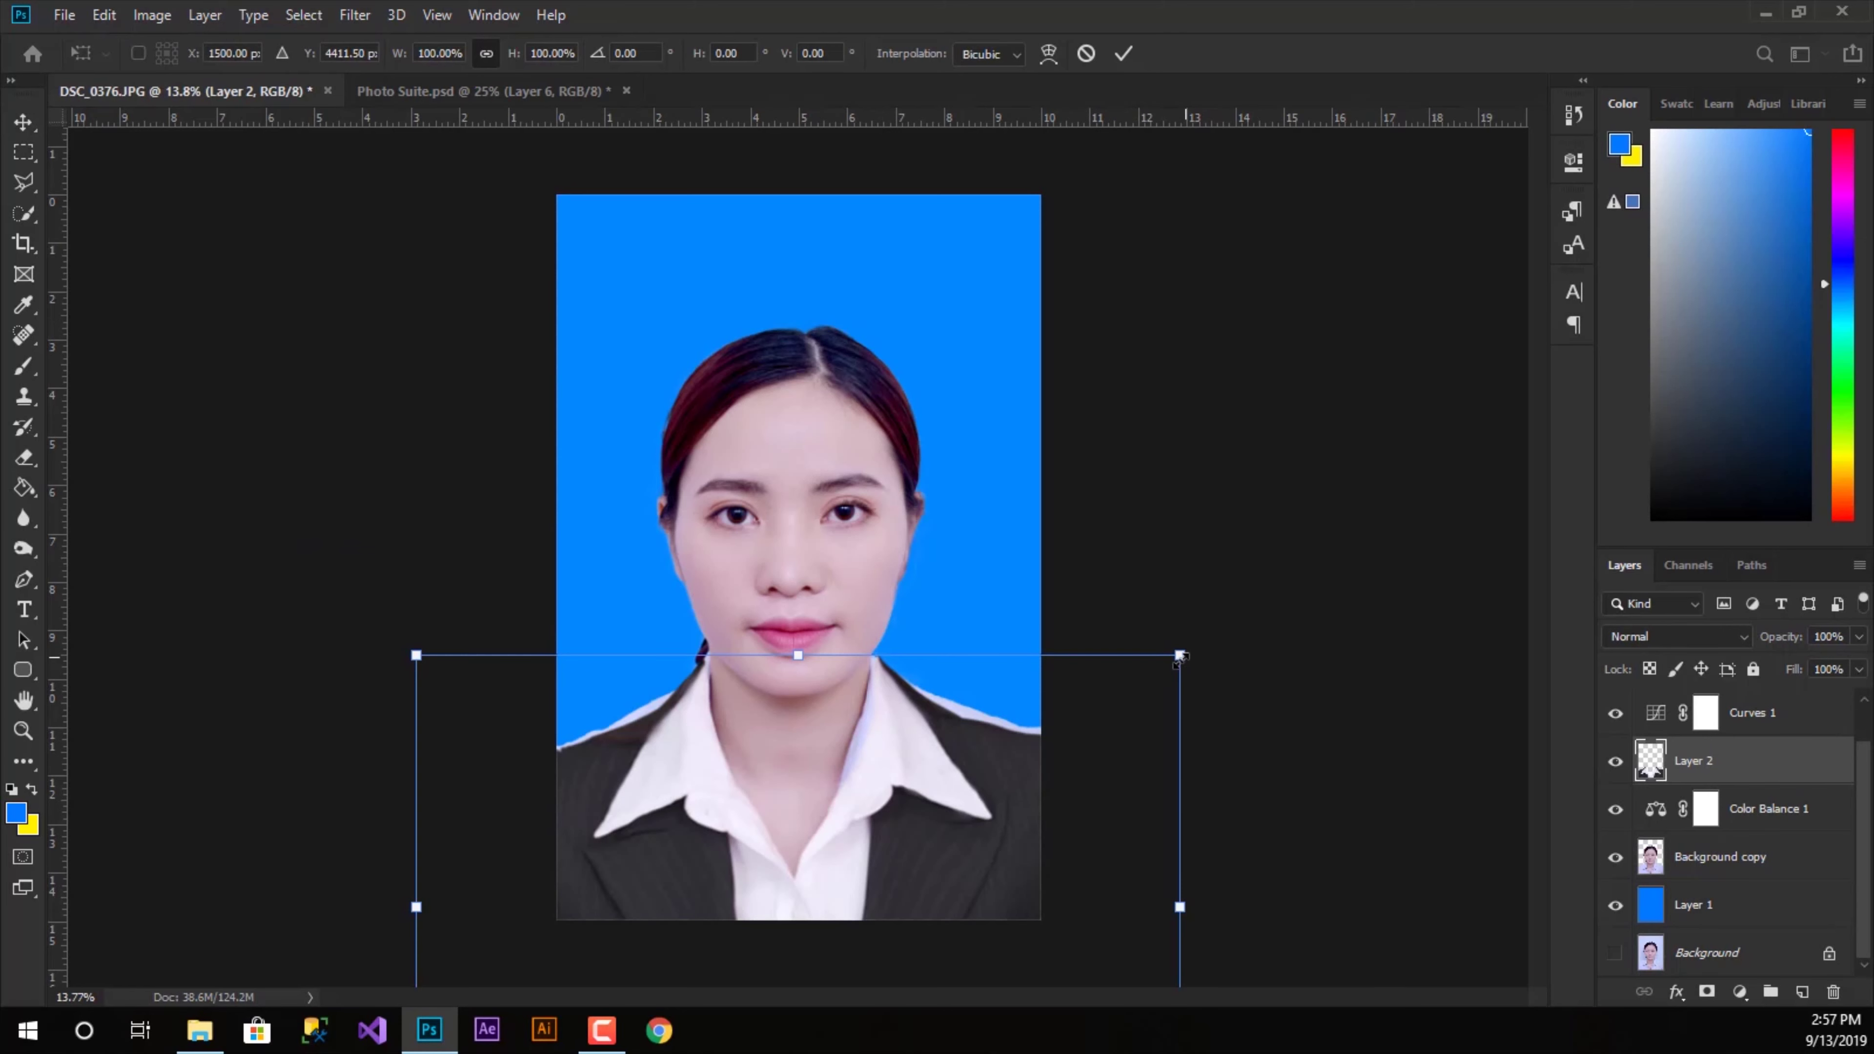
left_click_drag(1180, 655, 1168, 663)
left_click(1124, 54)
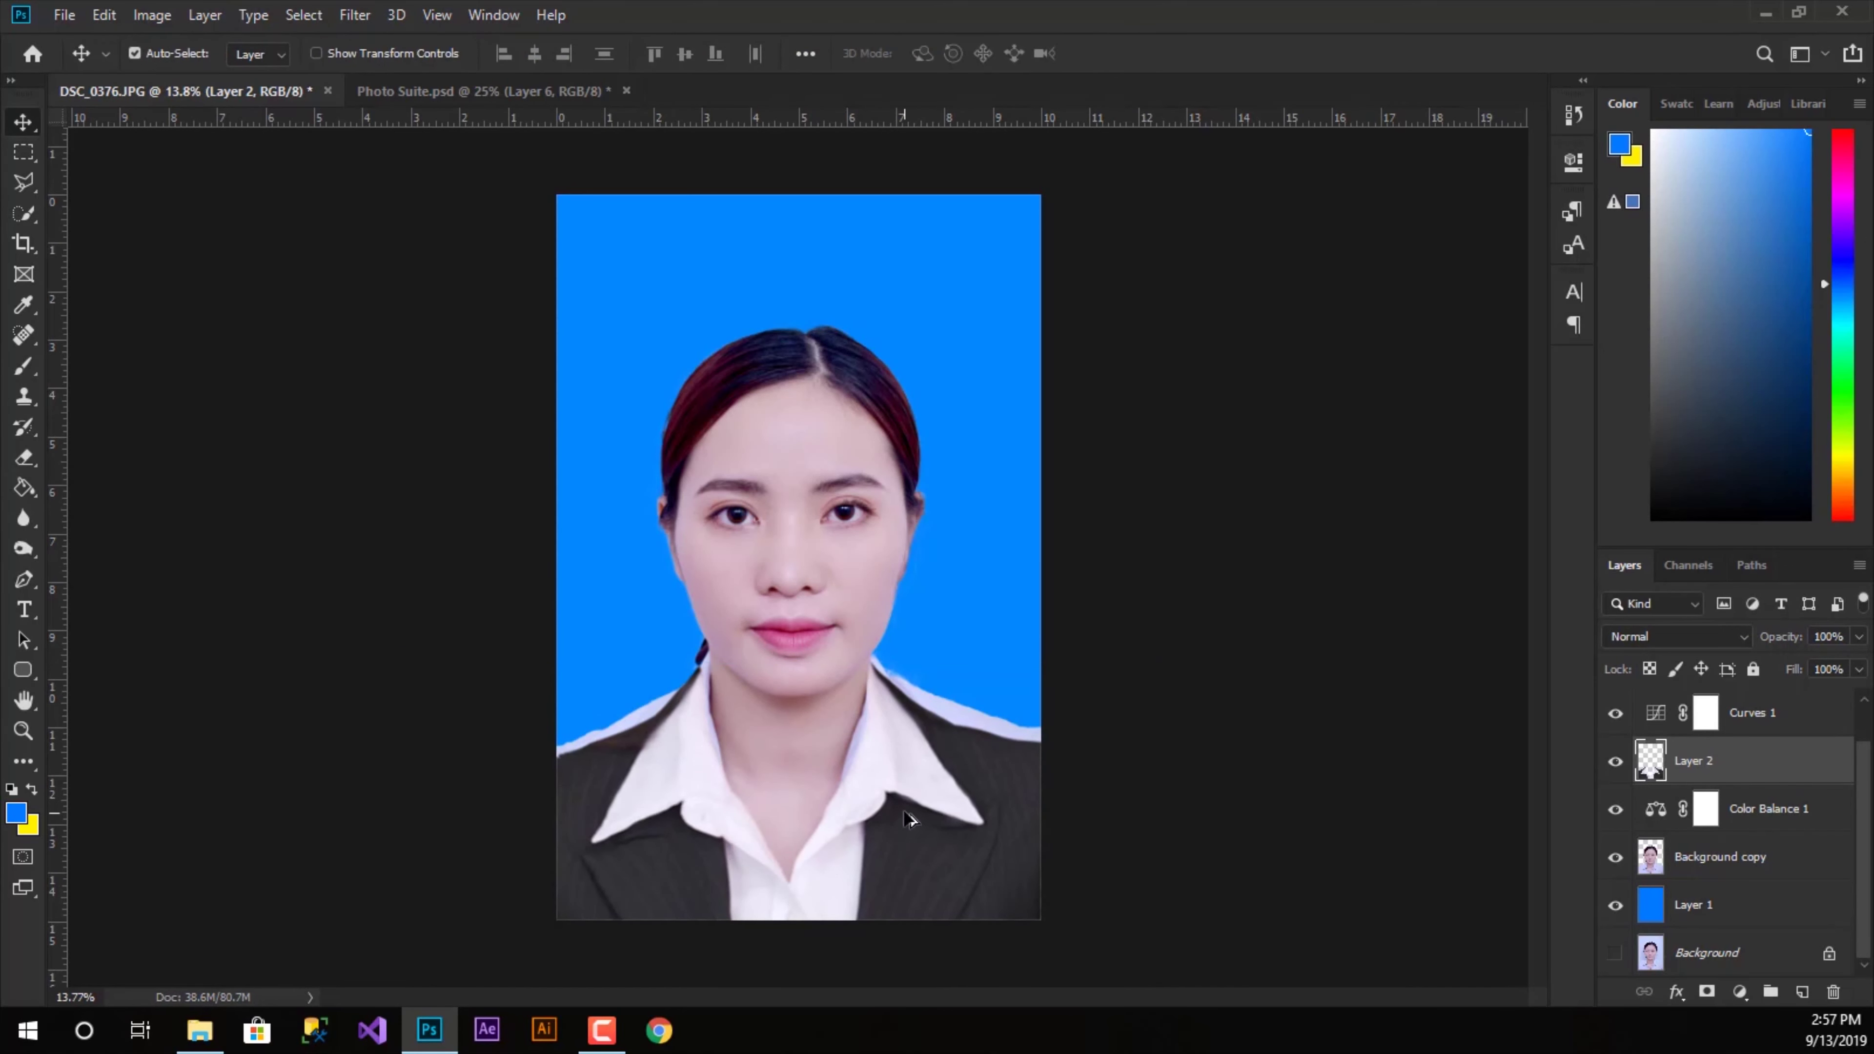
- Nudge the collar up and slightly right so it lines up with the neck
scroll(893, 772, "up", 3)
scroll(893, 772, "up", 3)
left_click_drag(886, 663, 907, 623)
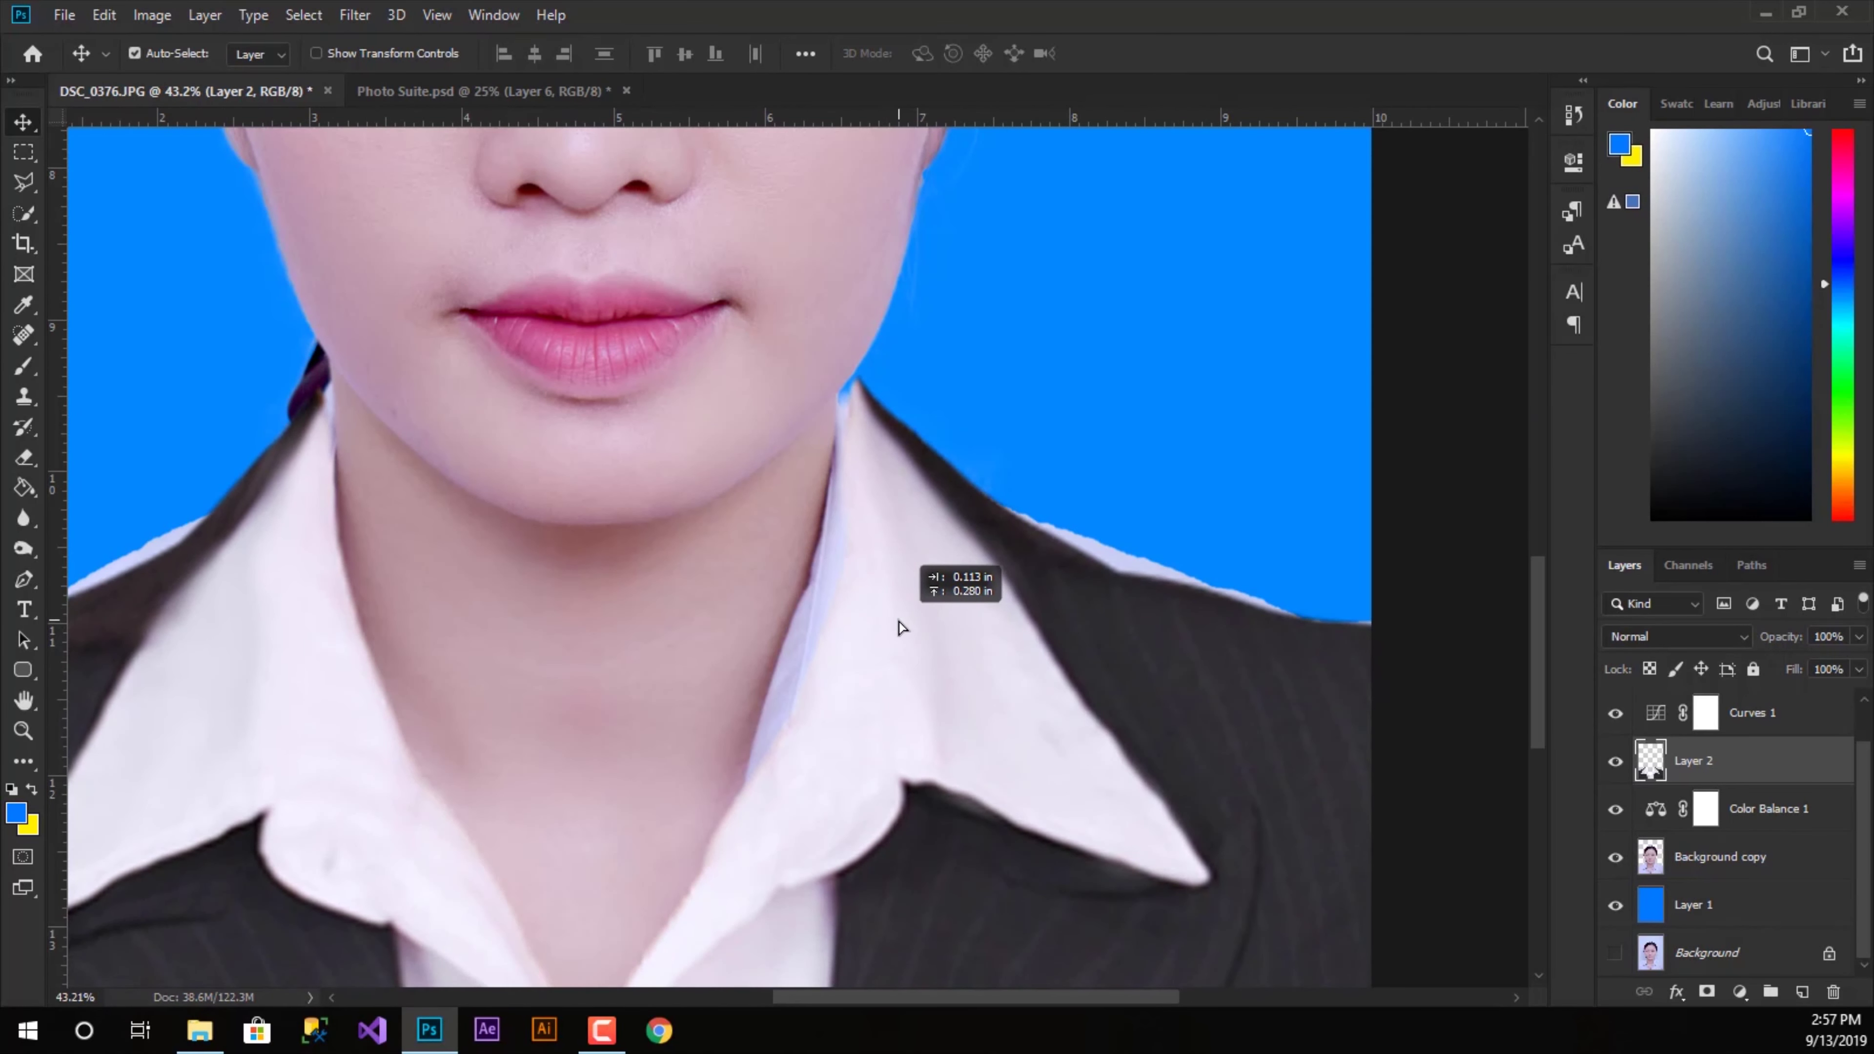
left_click_drag(908, 630, 904, 613)
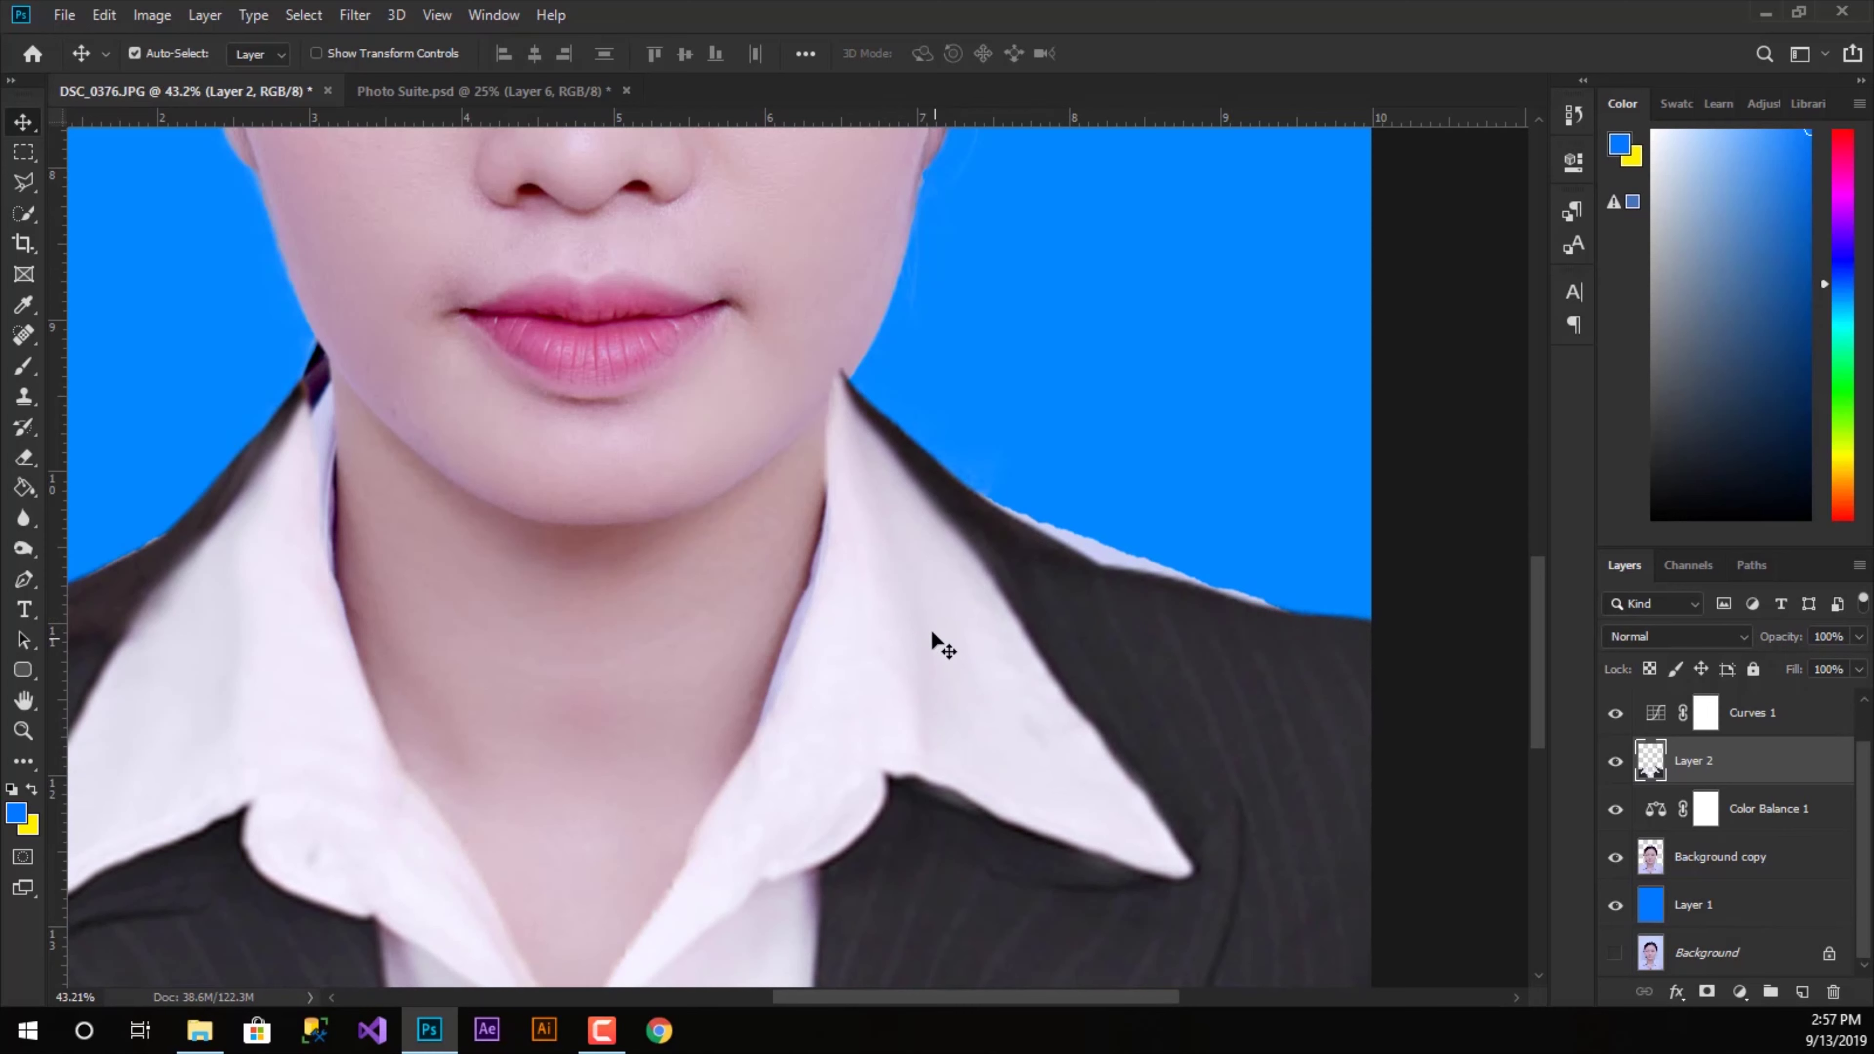
key("shift+Right")
key("shift+Right")
key("shift+Right")
key("shift+Right")
key("shift+Right")
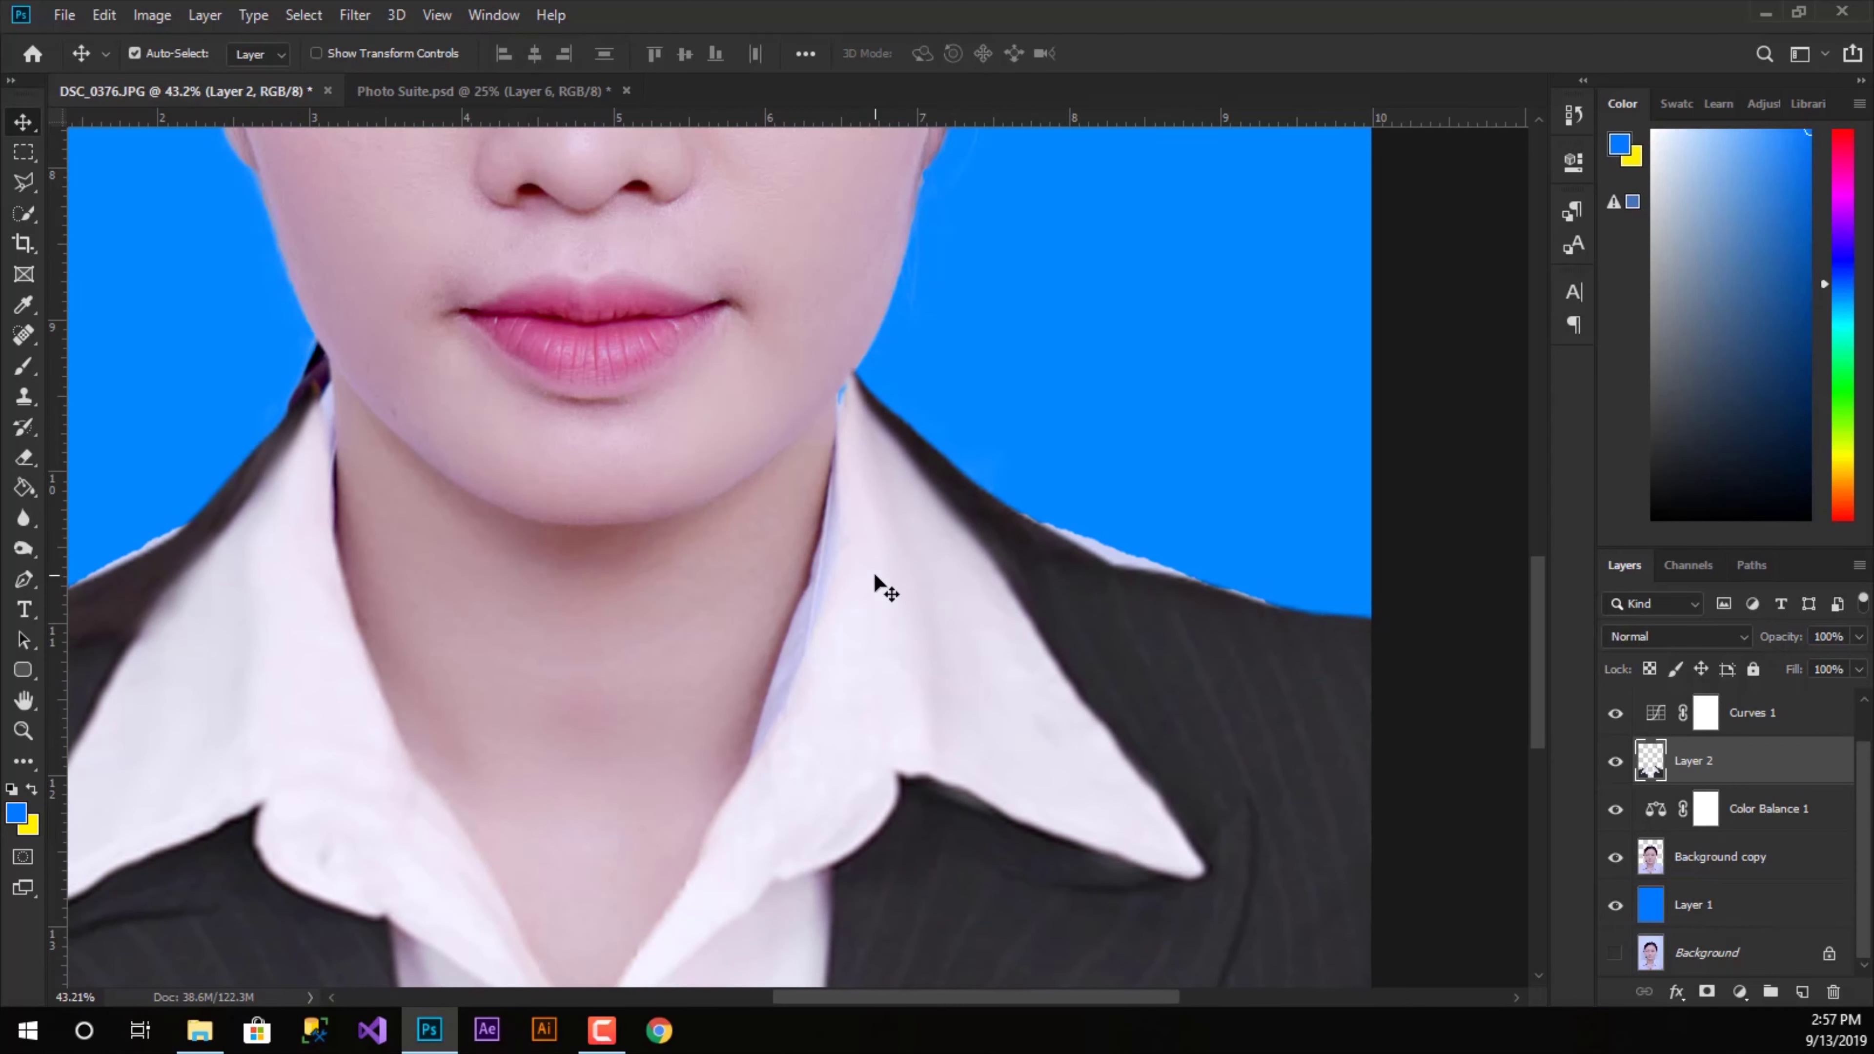
scroll(874, 576, "down", 5)
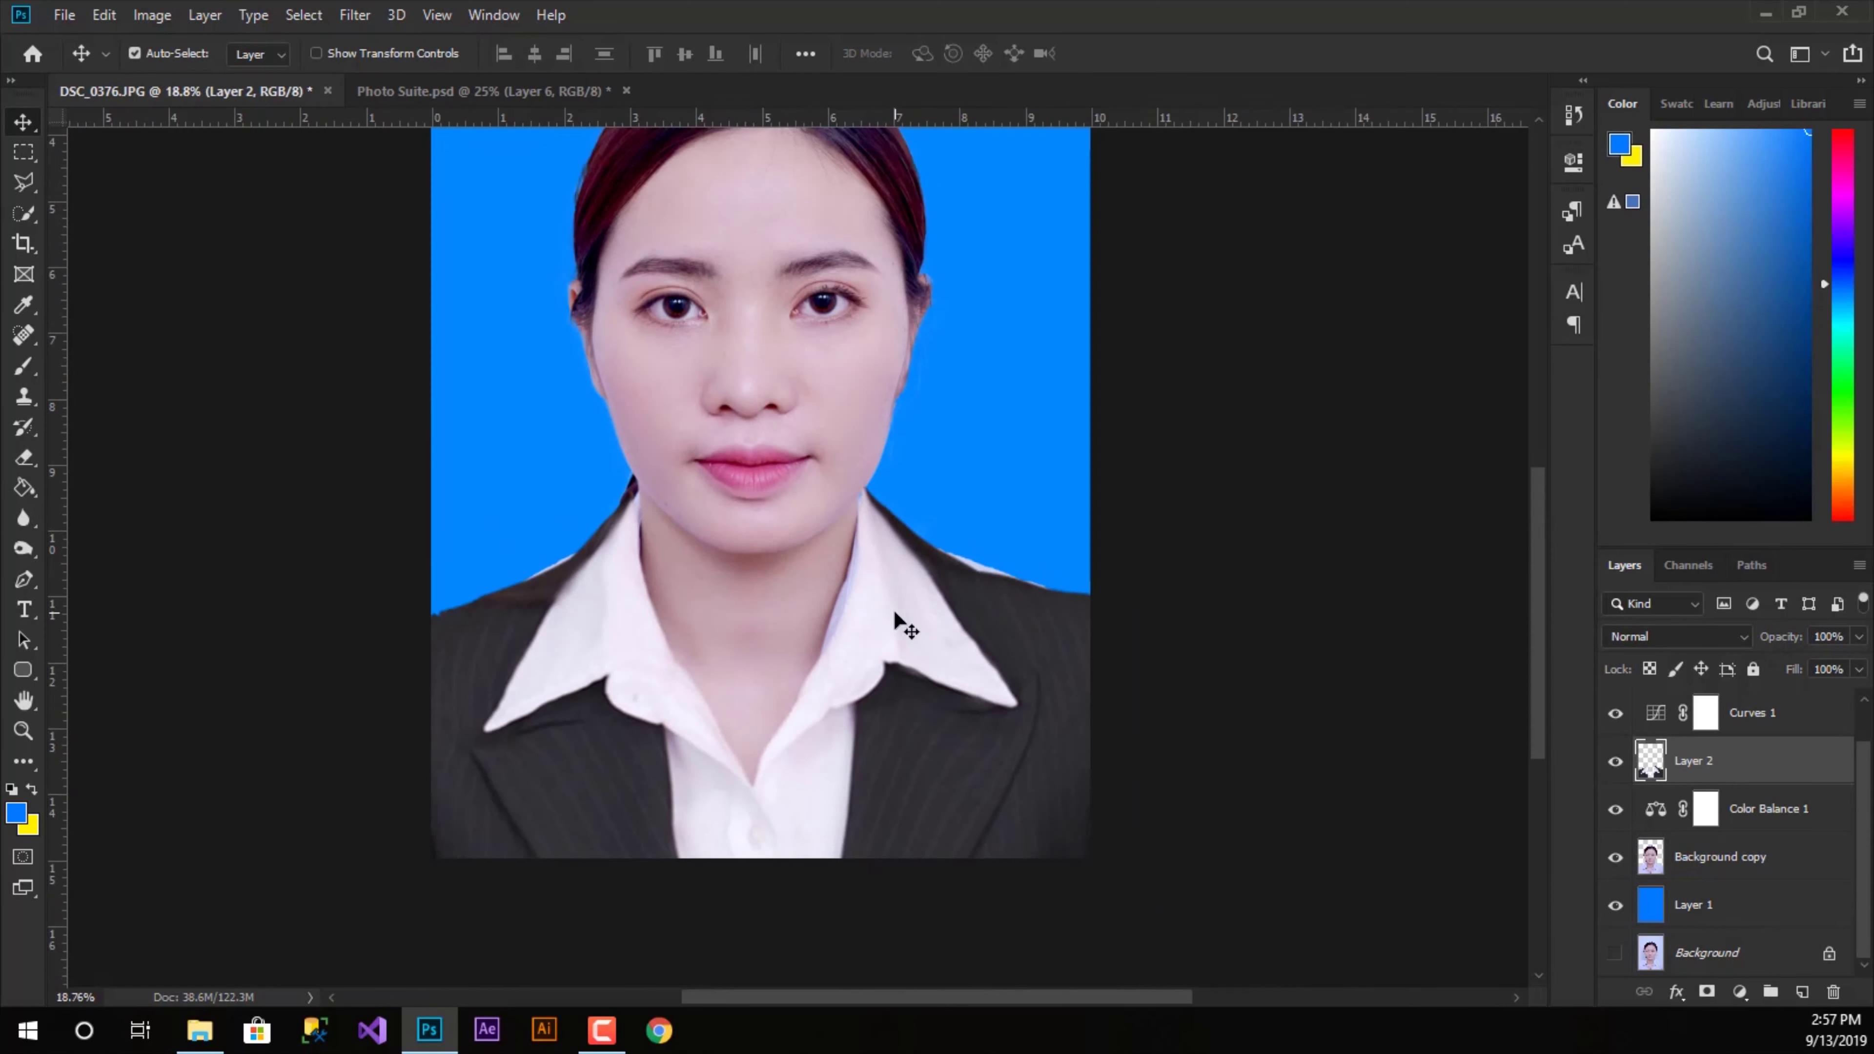
- Shrink Layer 2 to about 94.5%, centre and raise it under the chin, then select Background copy
key("ctrl+t")
right_click(894, 620)
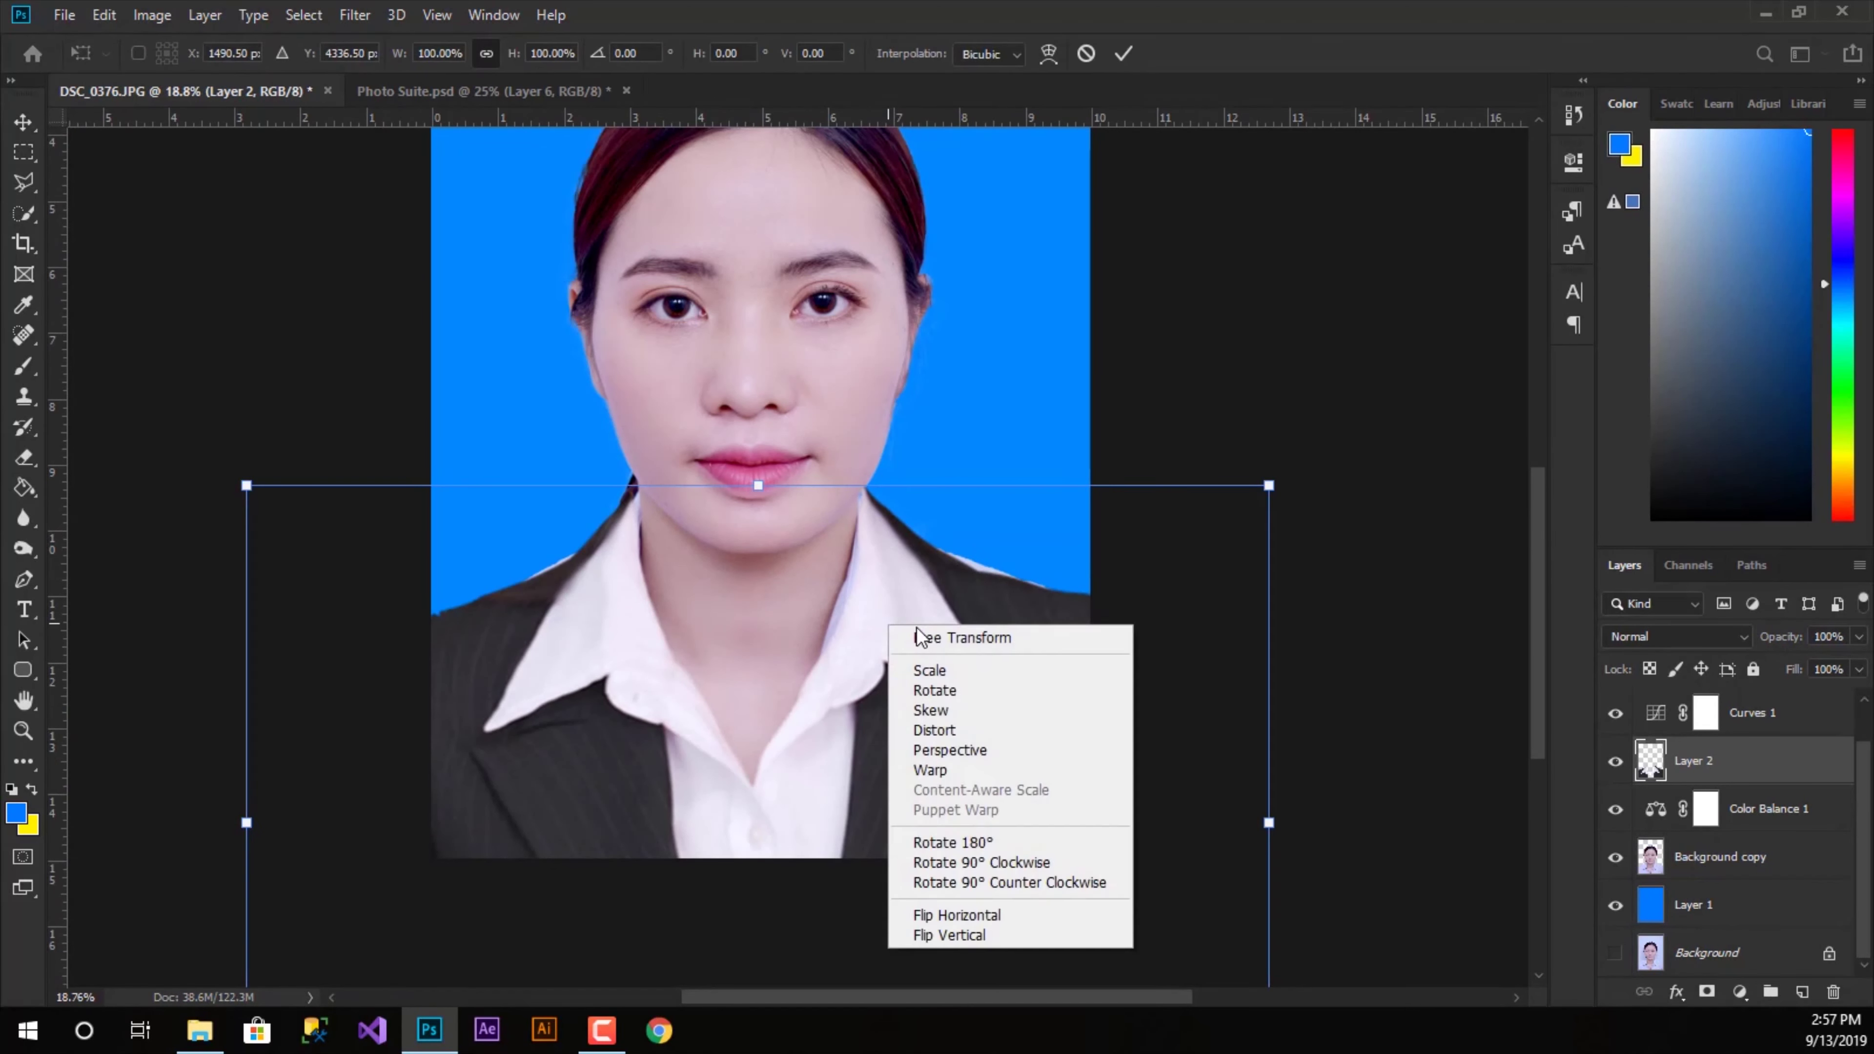
left_click(1268, 485)
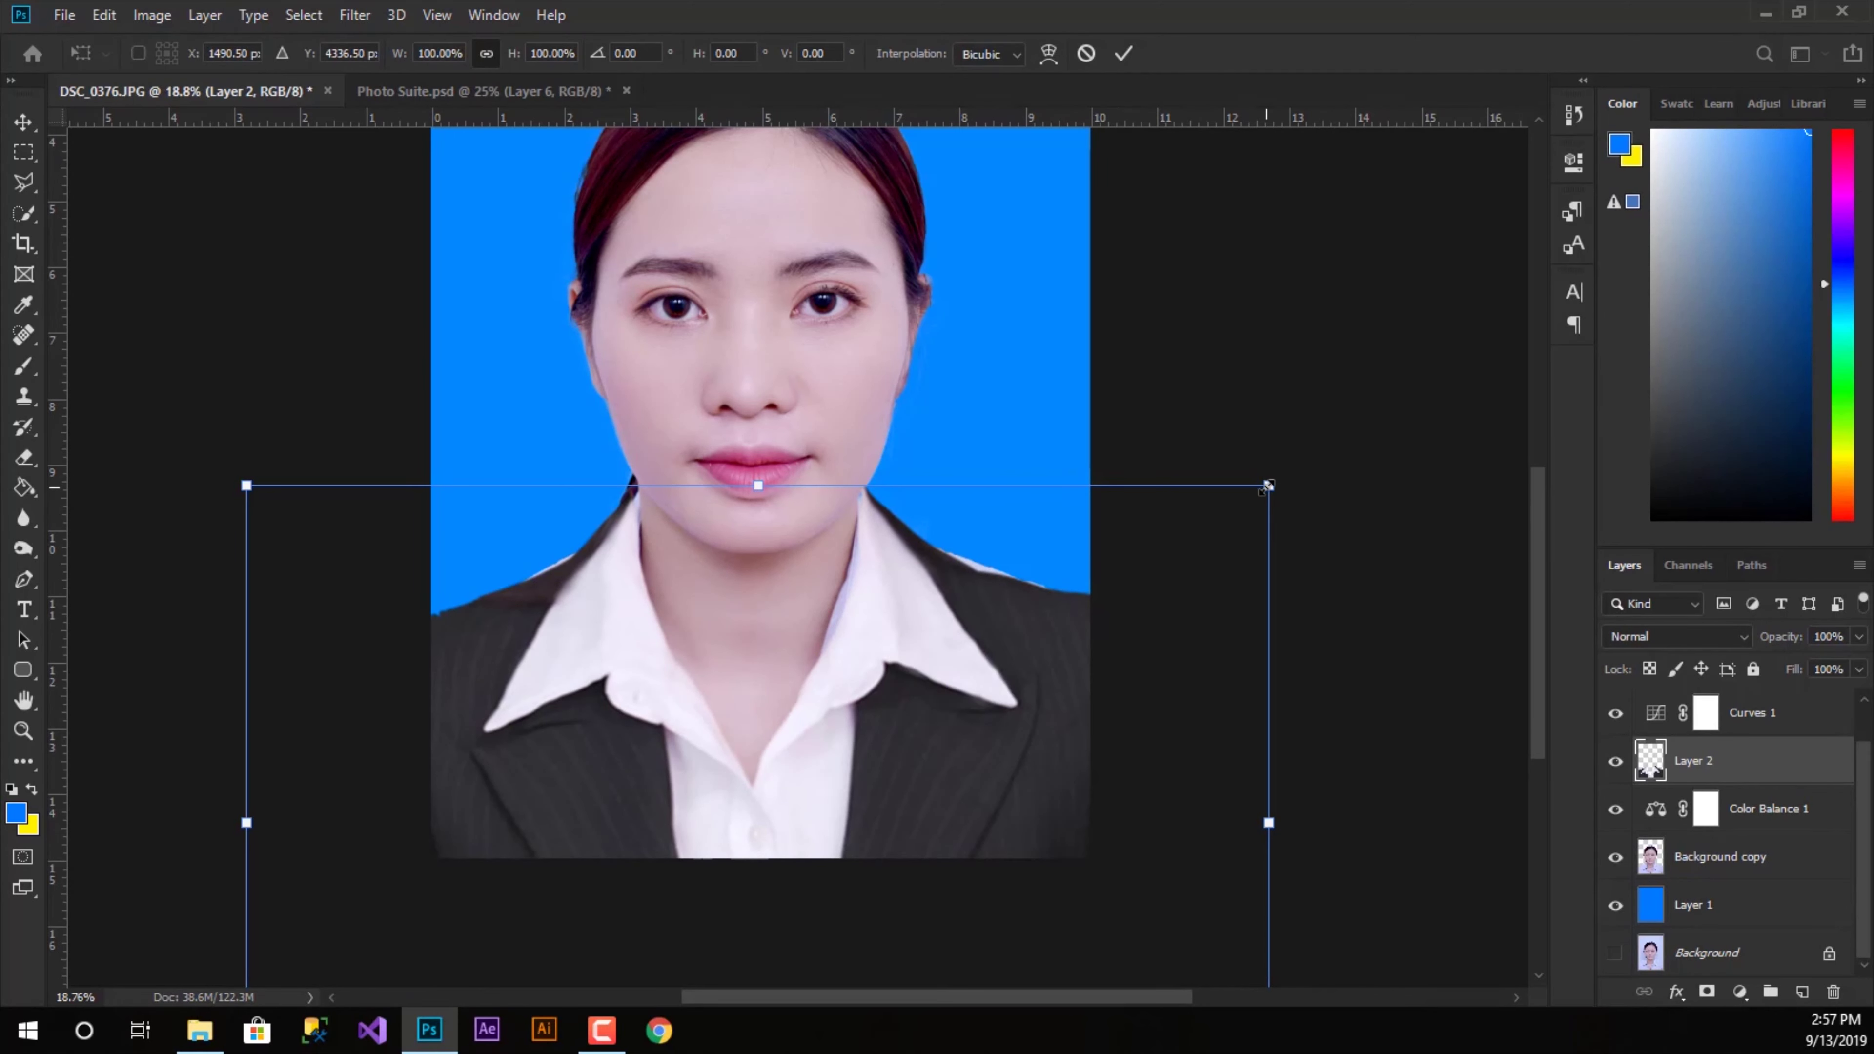
left_click_drag(1268, 485, 1212, 521)
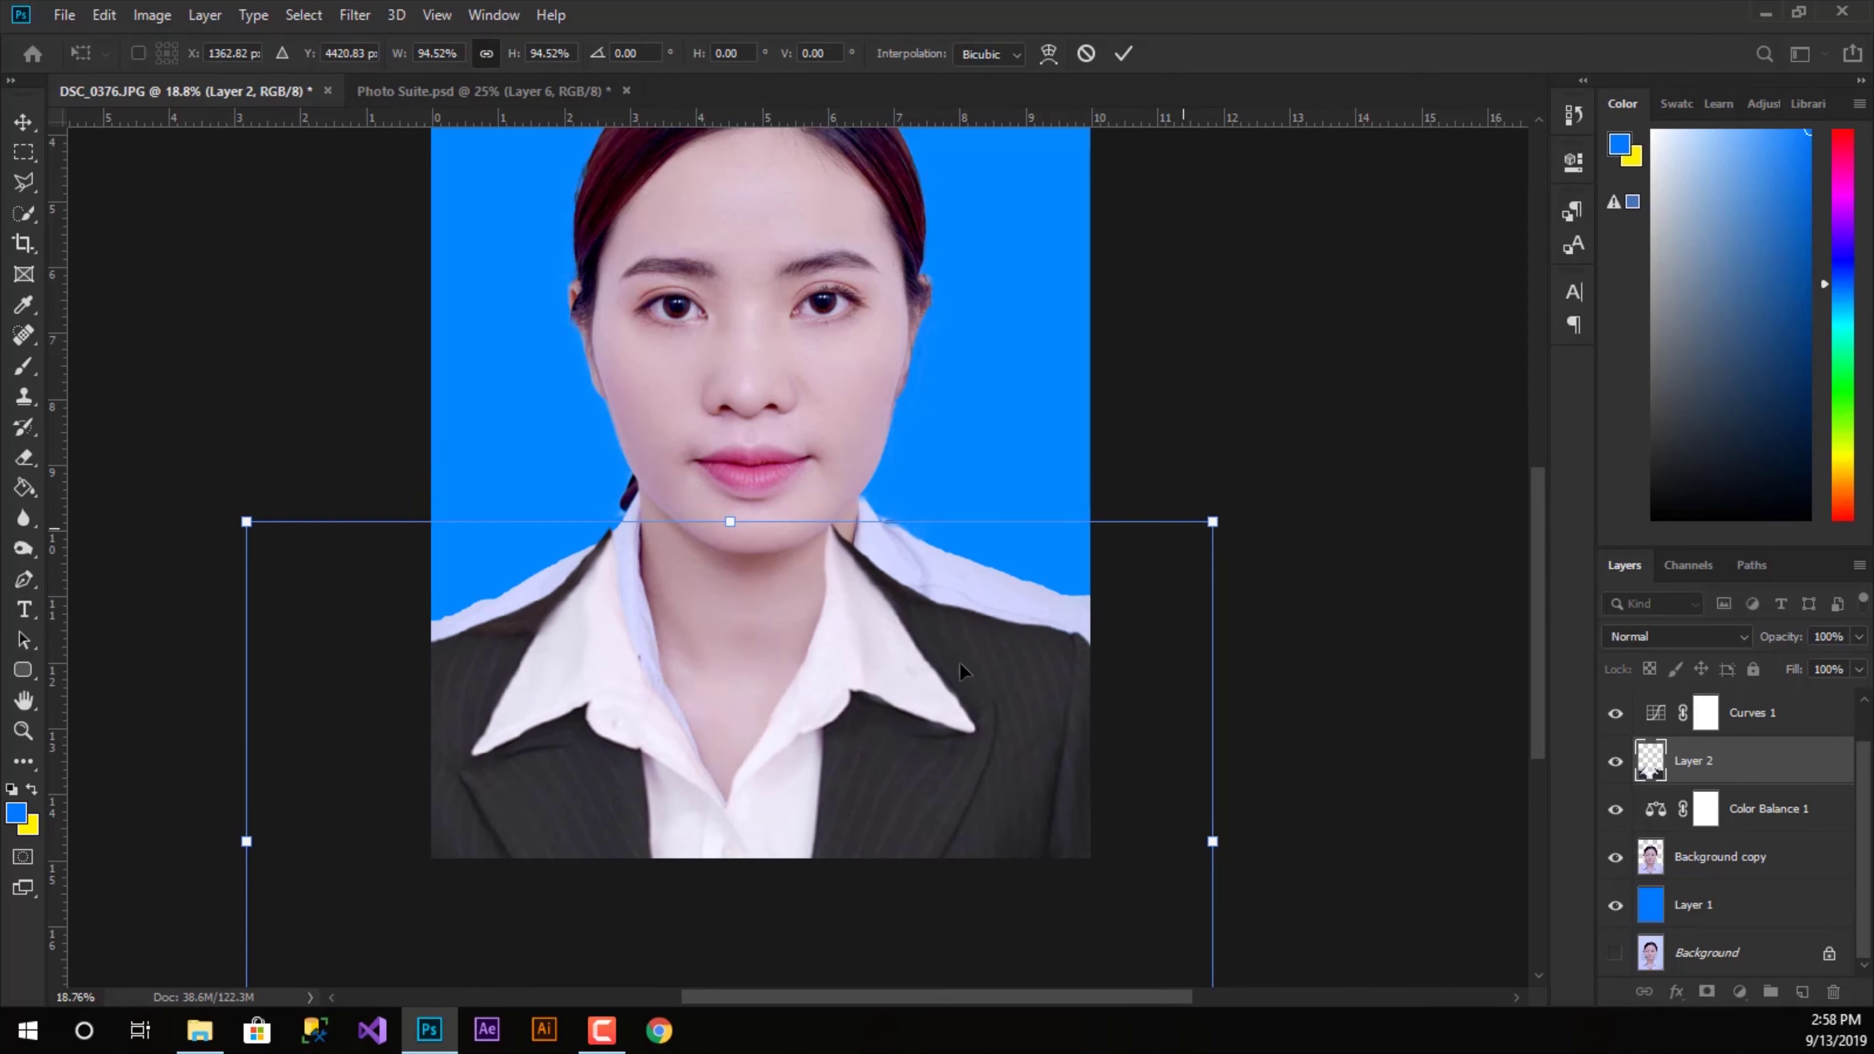
left_click_drag(948, 672, 978, 654)
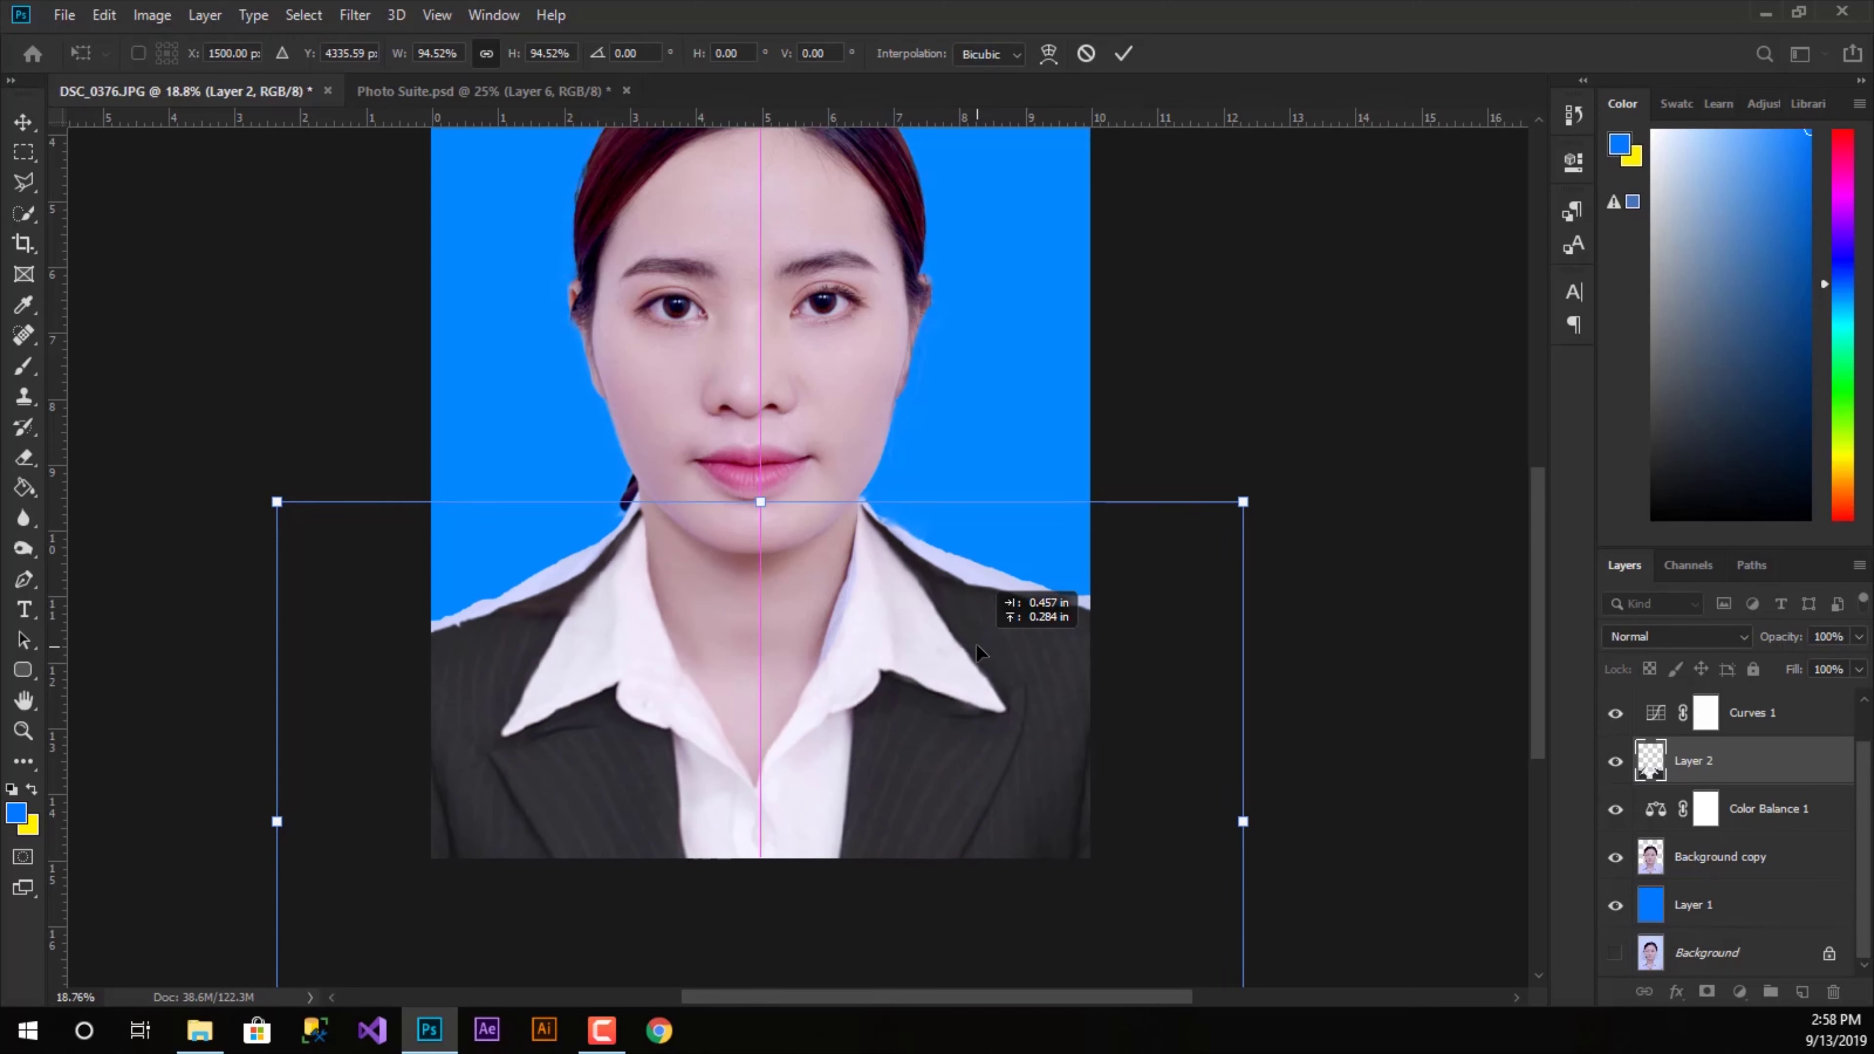
left_click_drag(978, 654, 957, 637)
left_click(1117, 60)
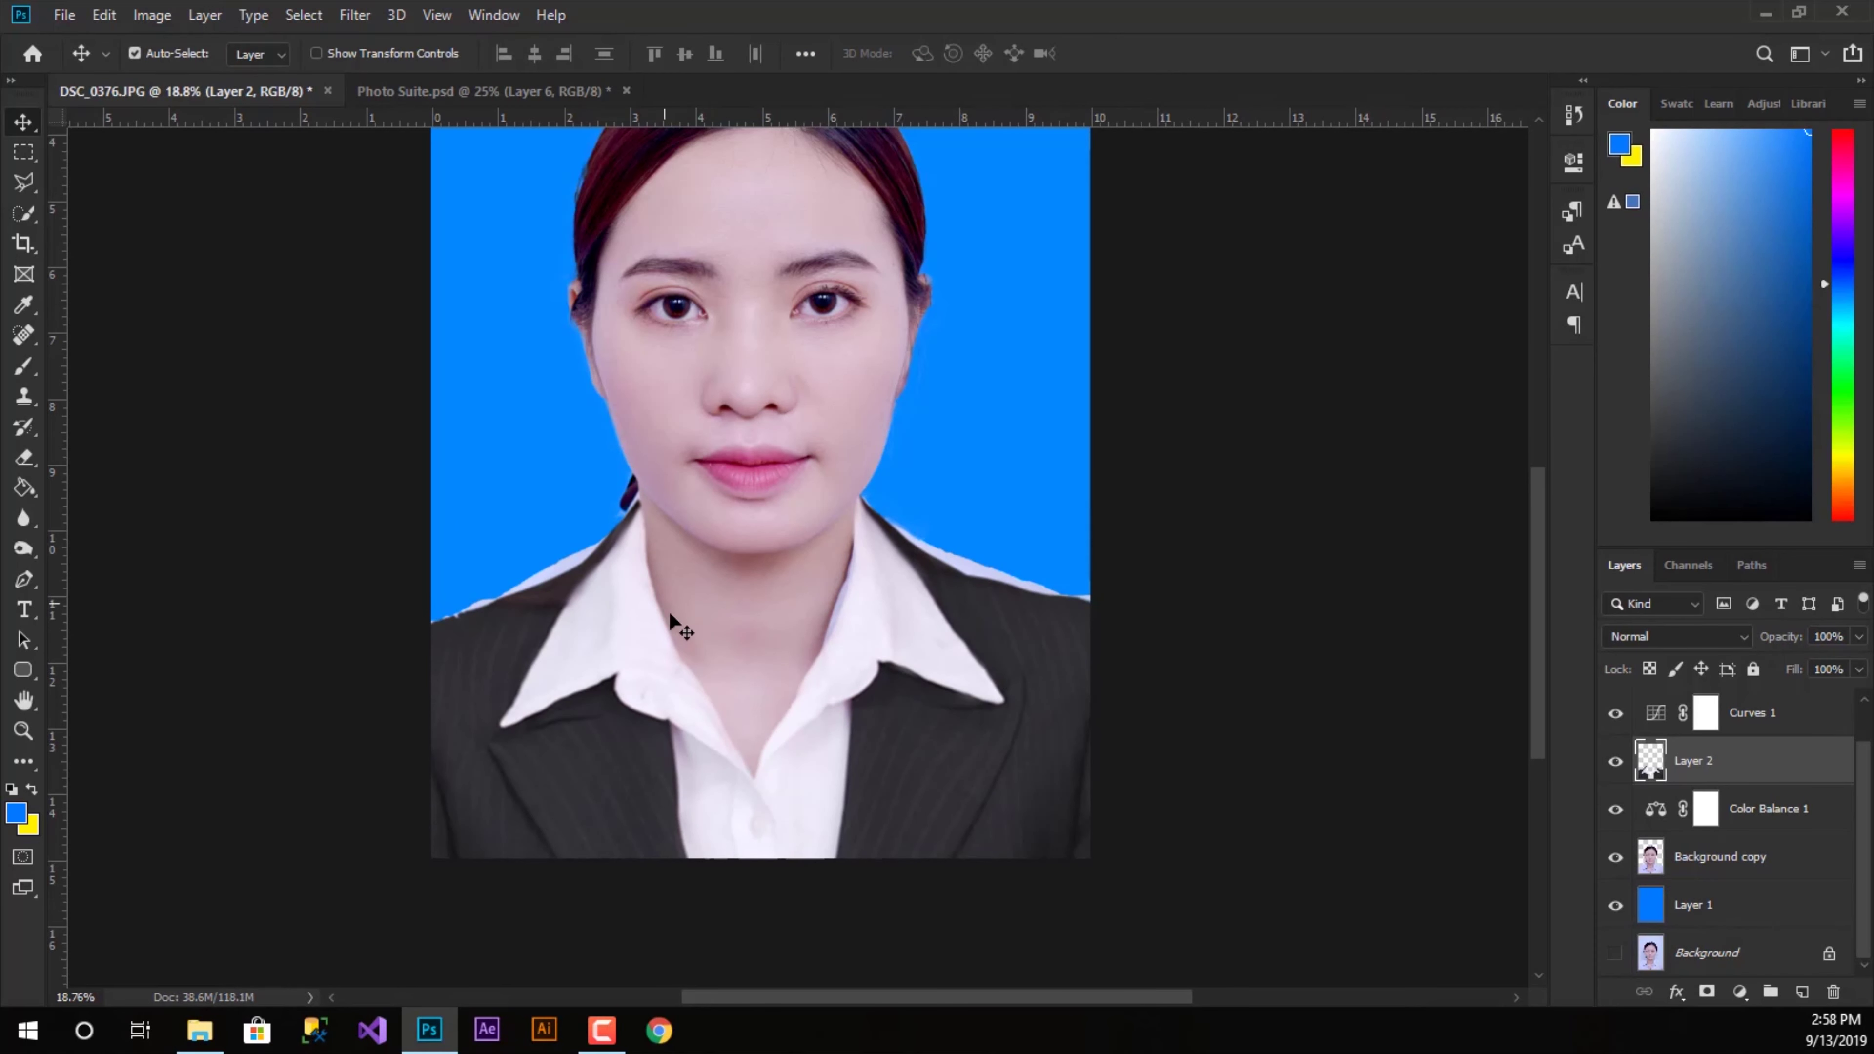
scroll(630, 603, "up", 3)
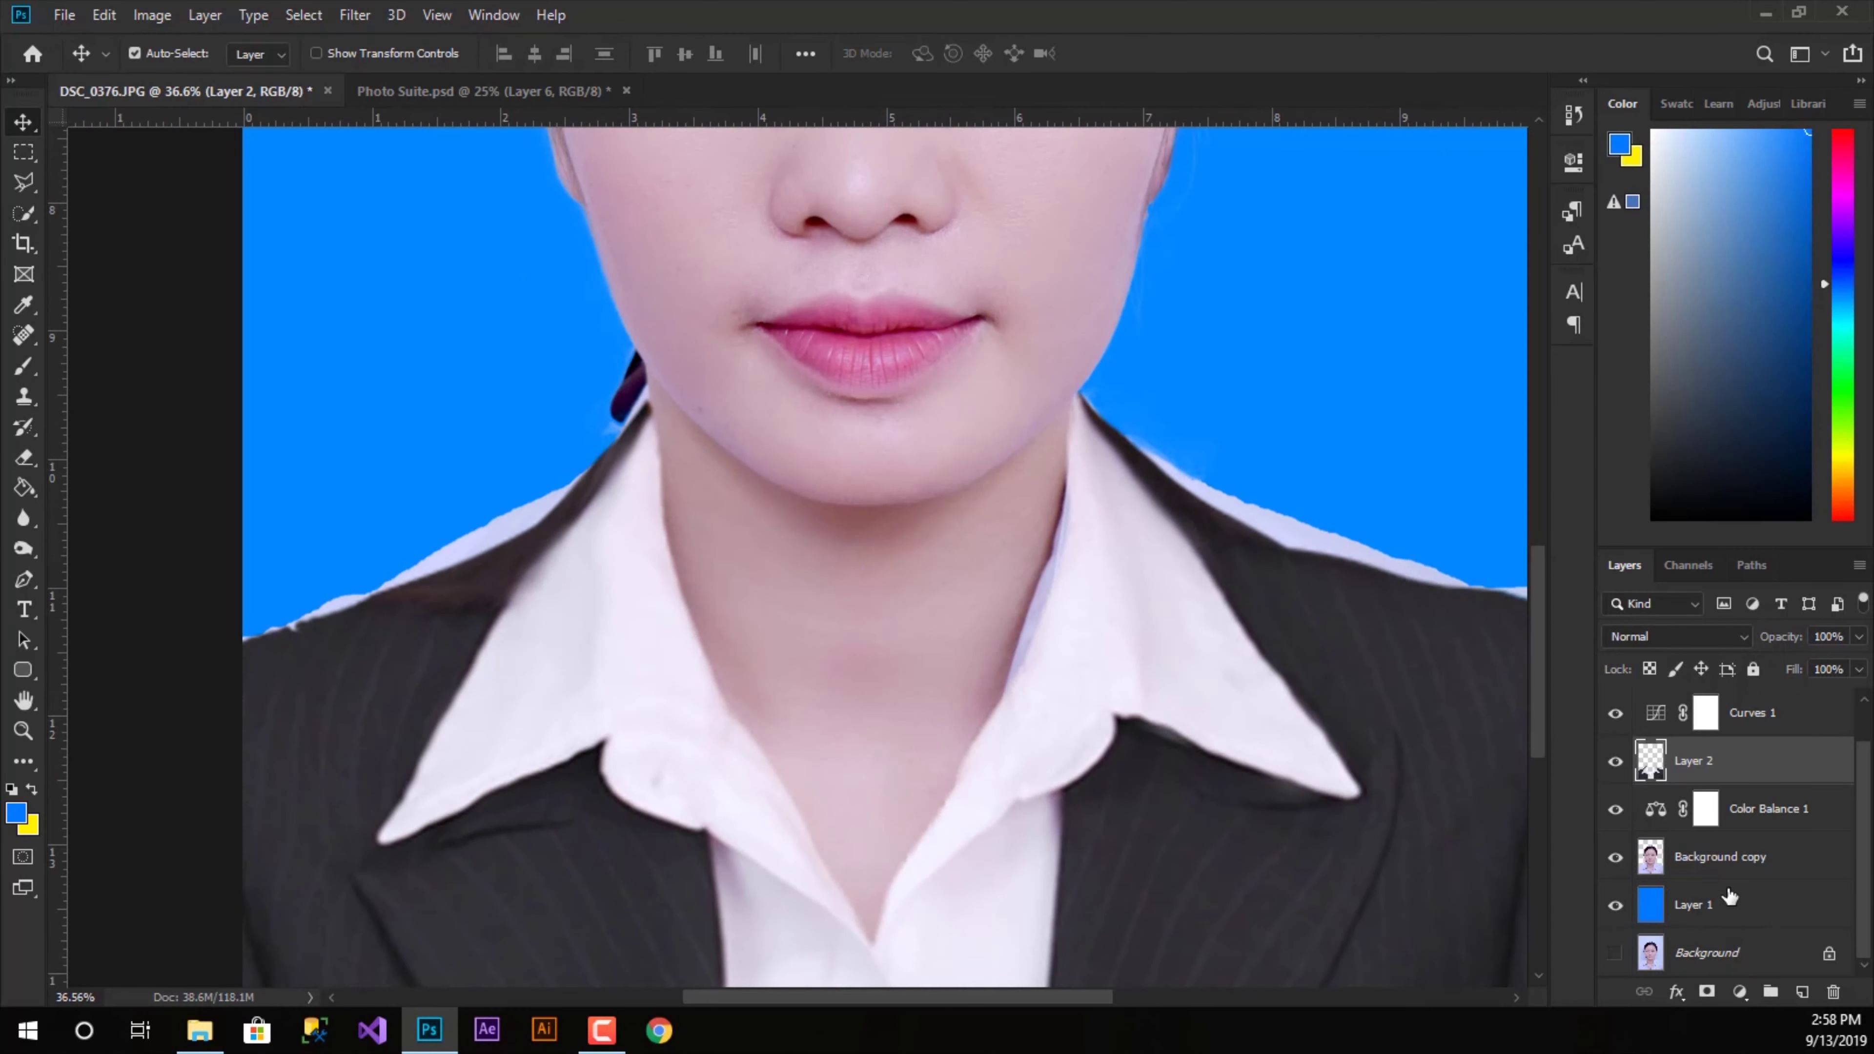
left_click(1701, 861)
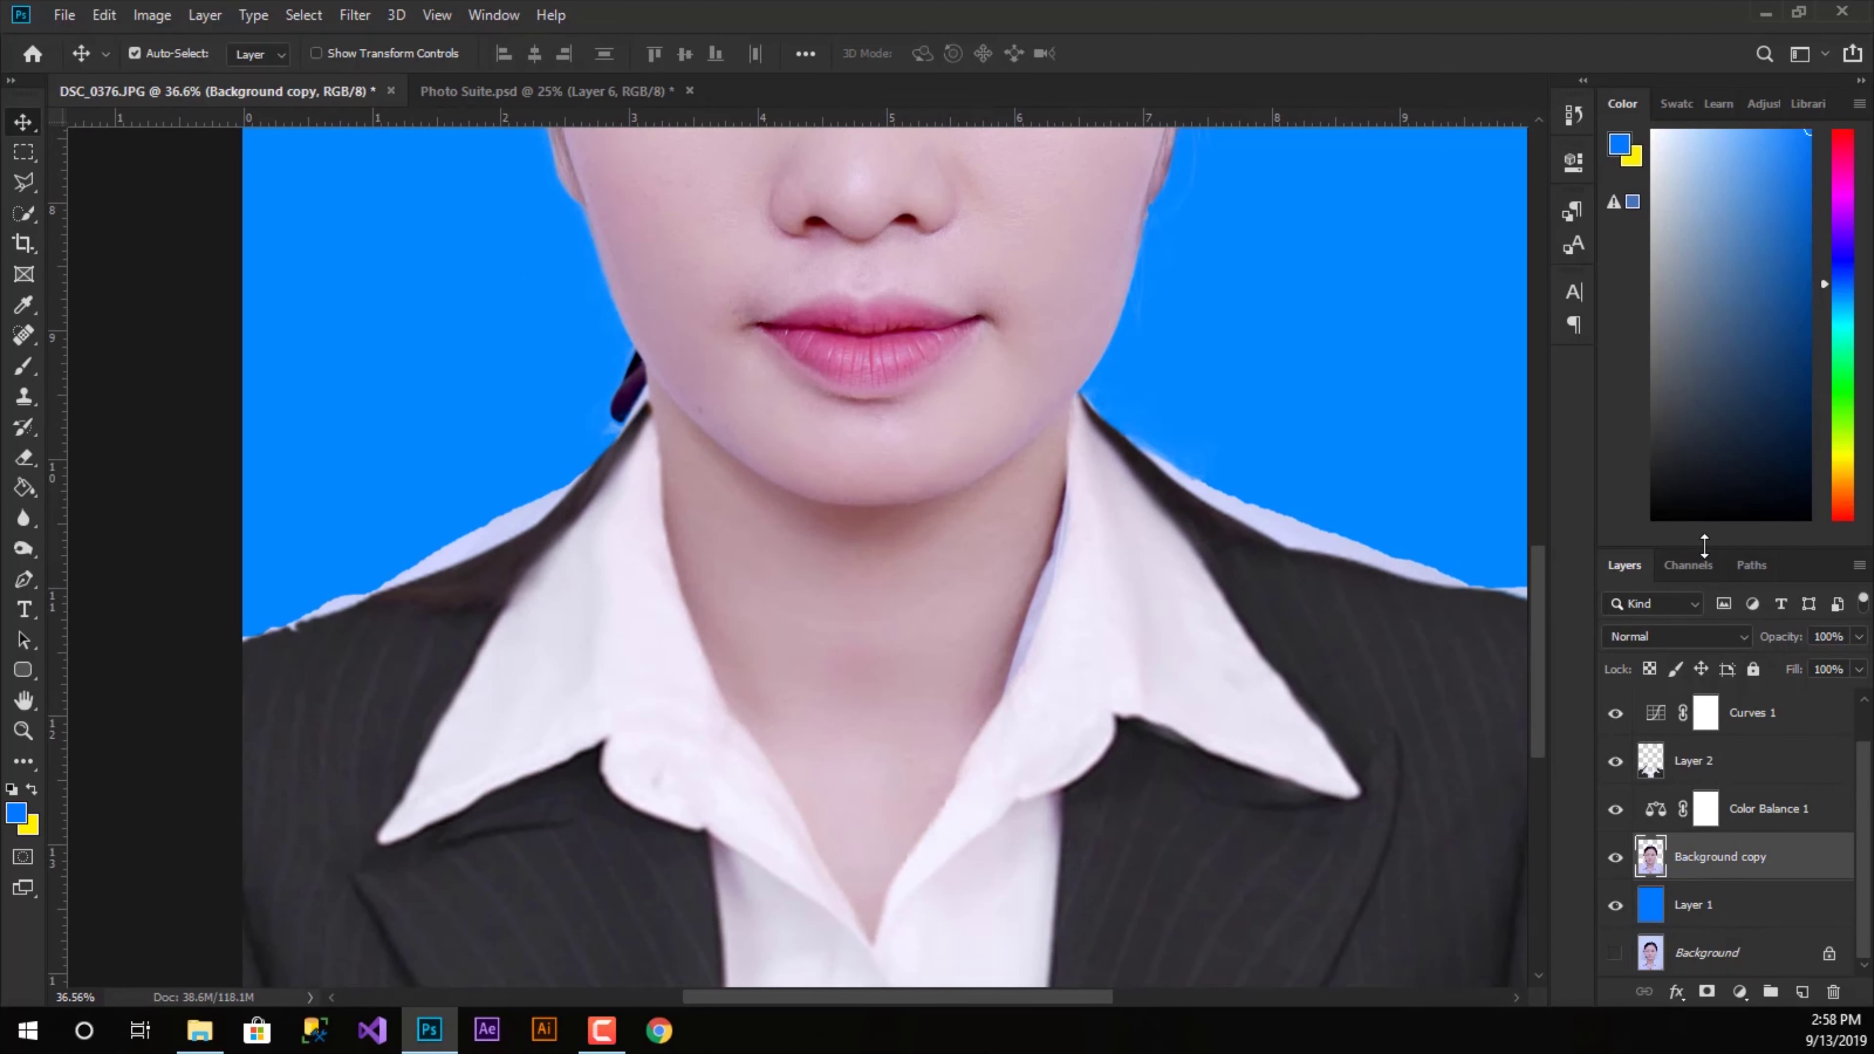
- On Background copy, lasso the lavender fringe above the left shoulder and clear it to reveal blue
left_click_drag(1705, 546, 1704, 275)
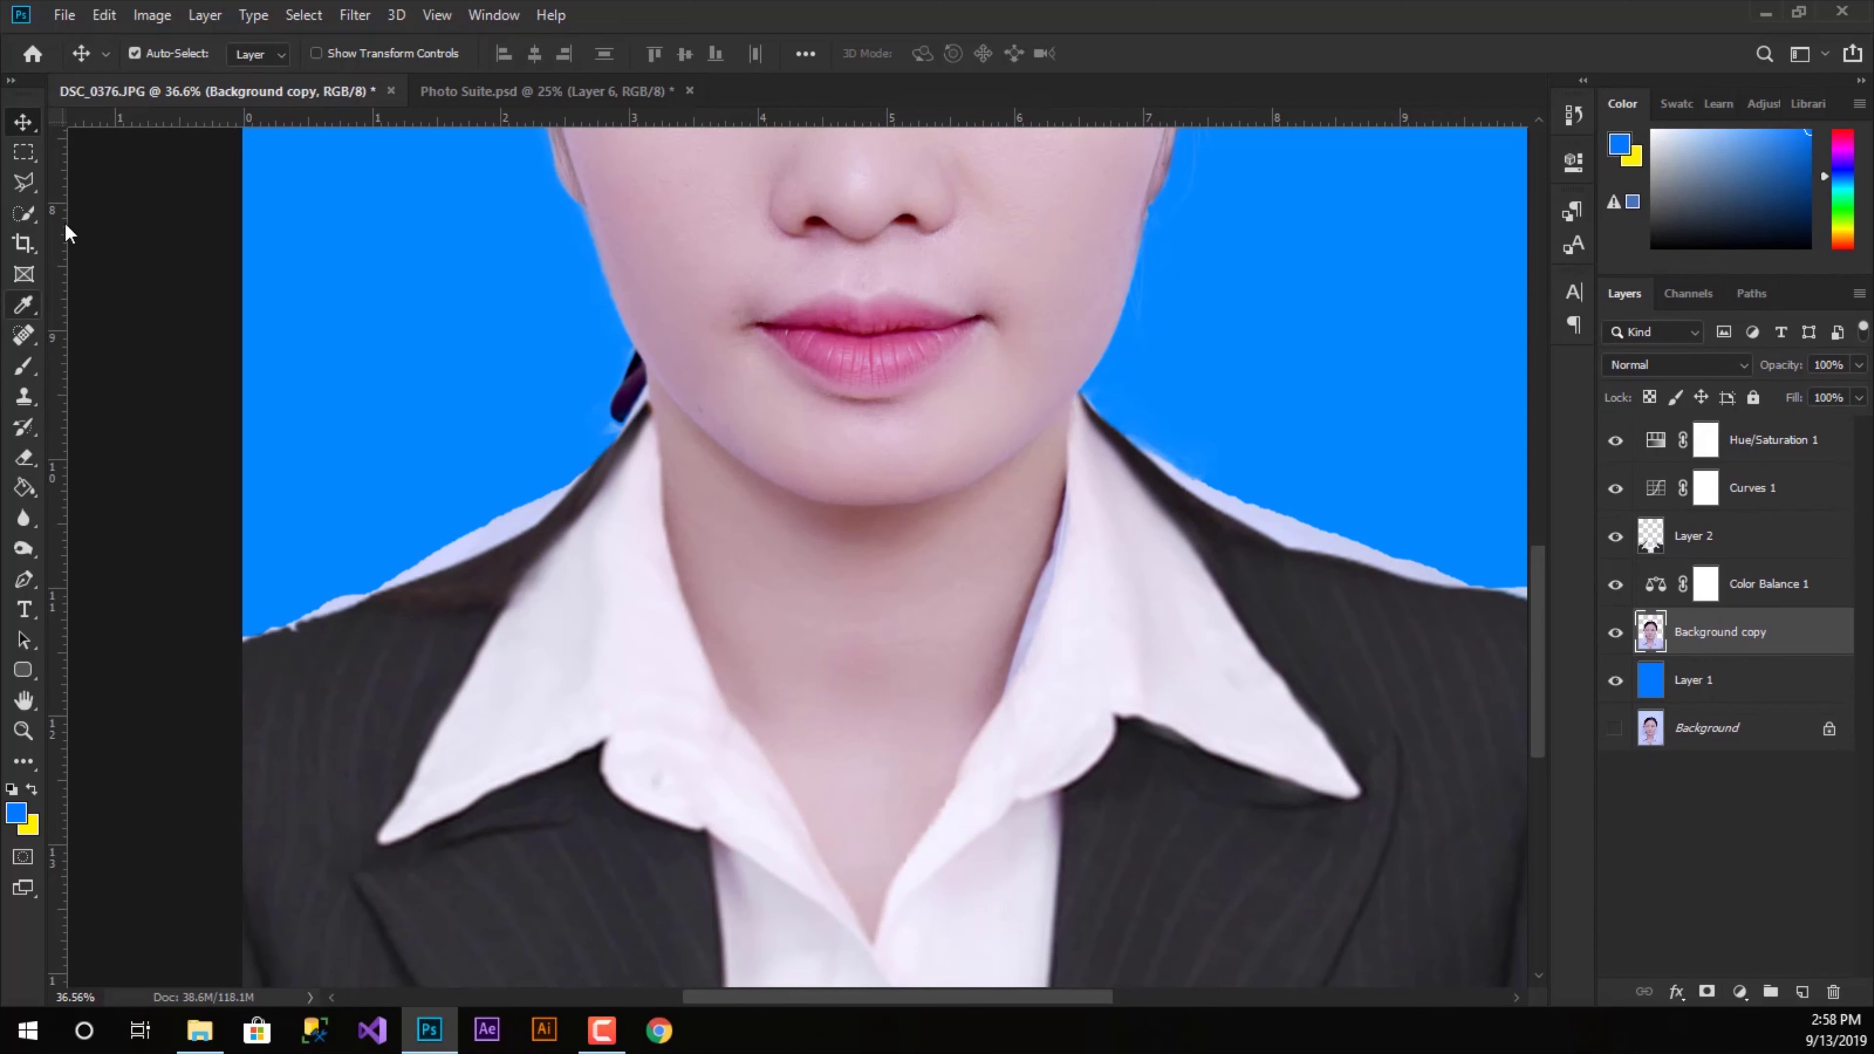
left_click(21, 184)
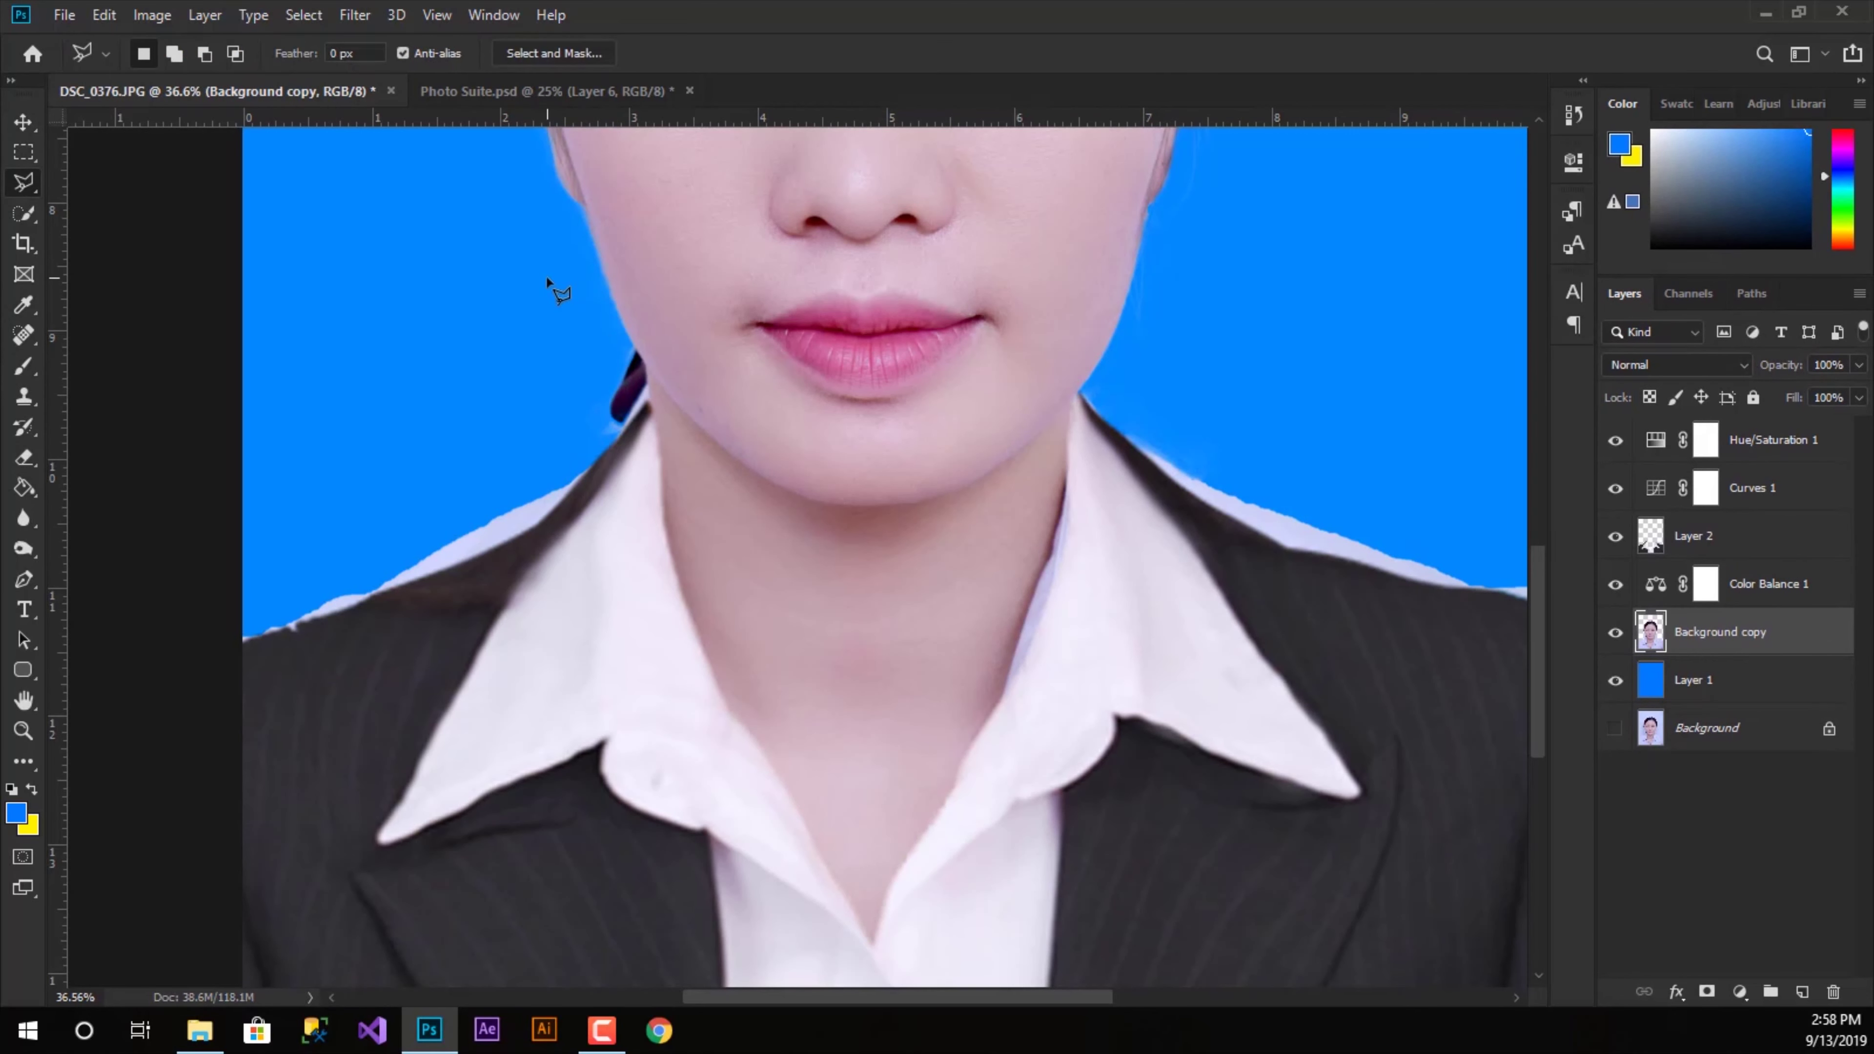
scroll(679, 454, "up", 5)
left_click(378, 171)
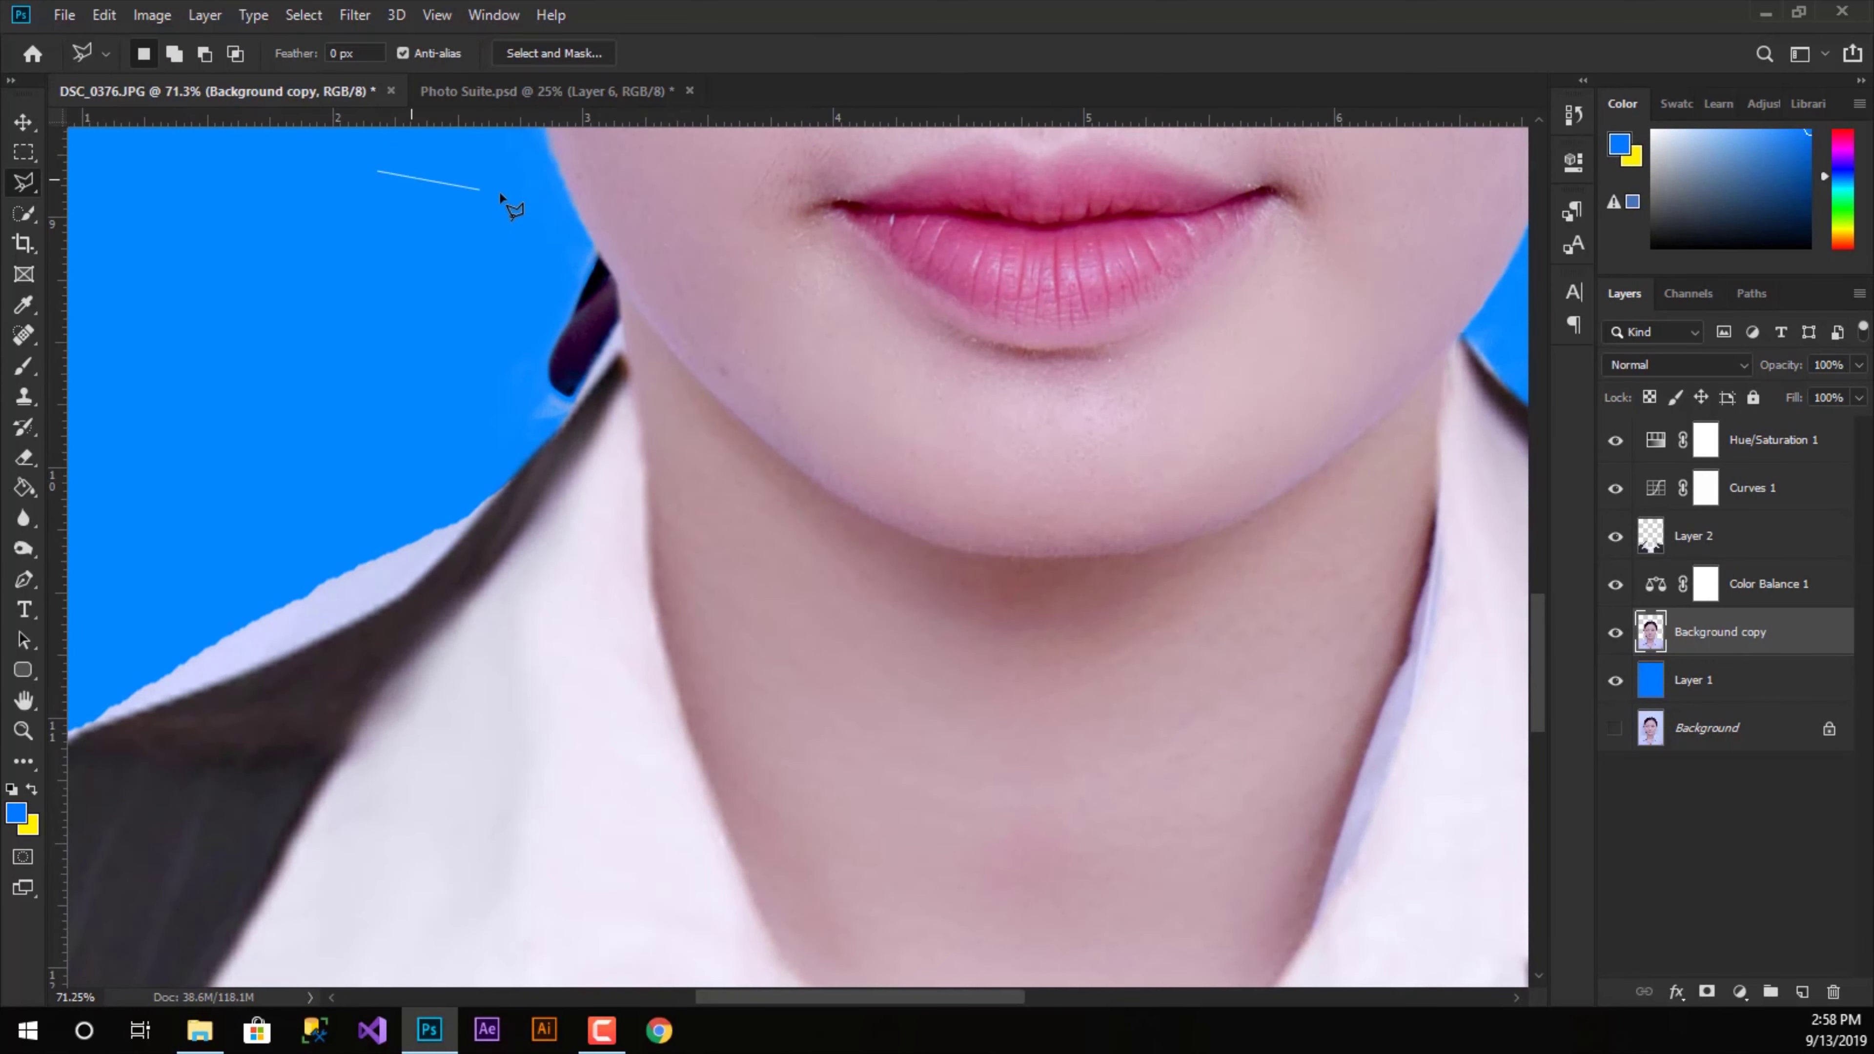
left_click(572, 208)
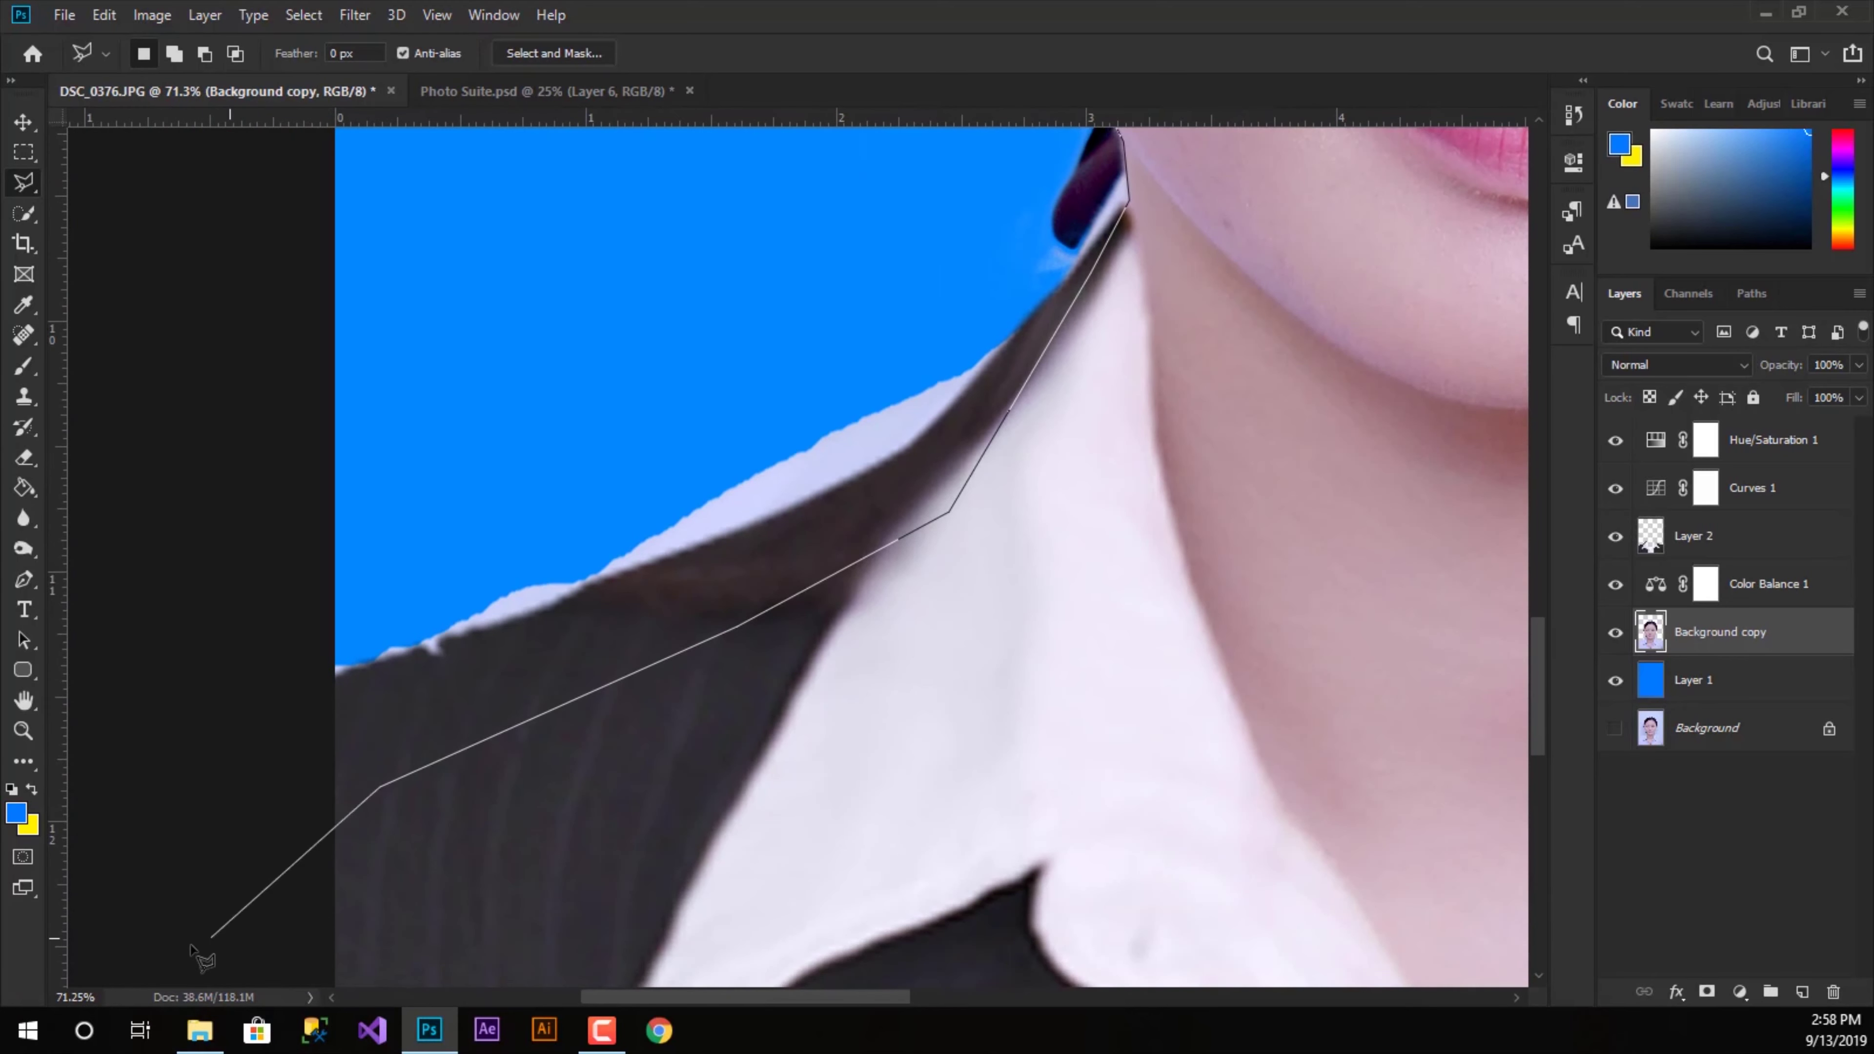
left_click(123, 925)
left_click(143, 605)
left_click(394, 219)
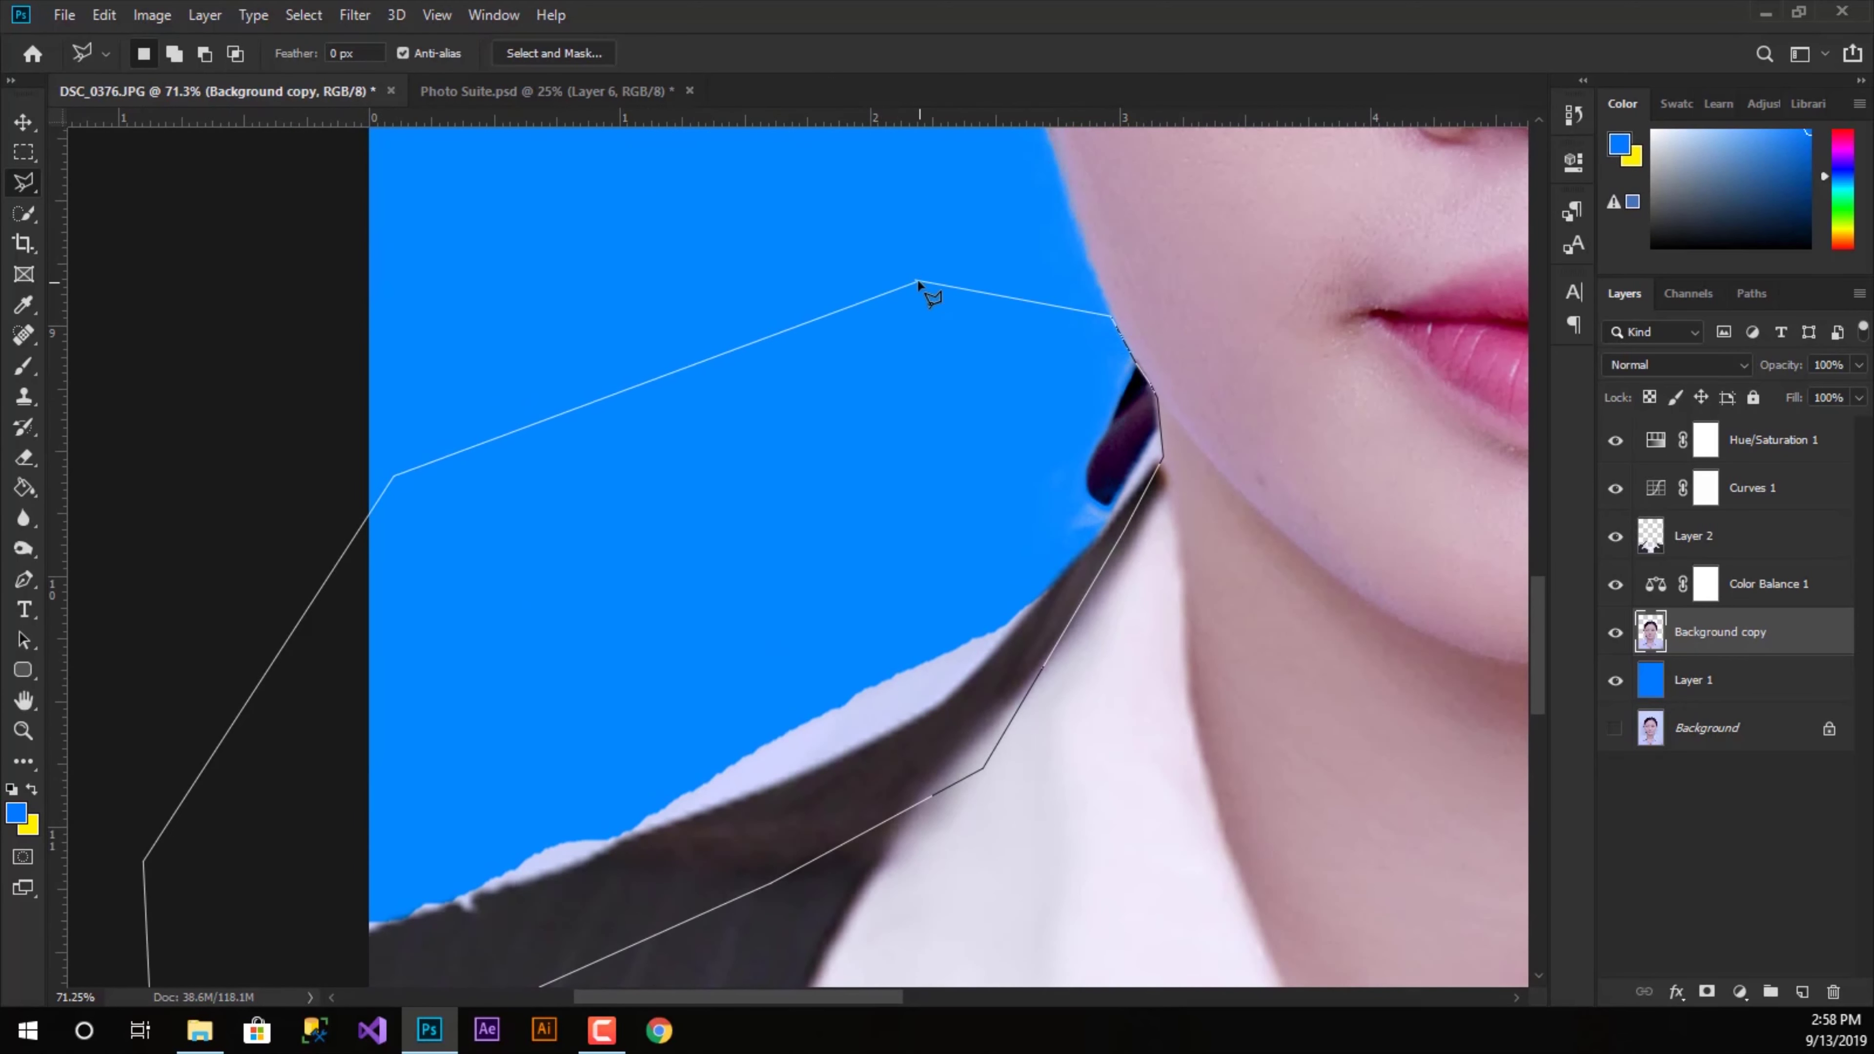
left_click(917, 283)
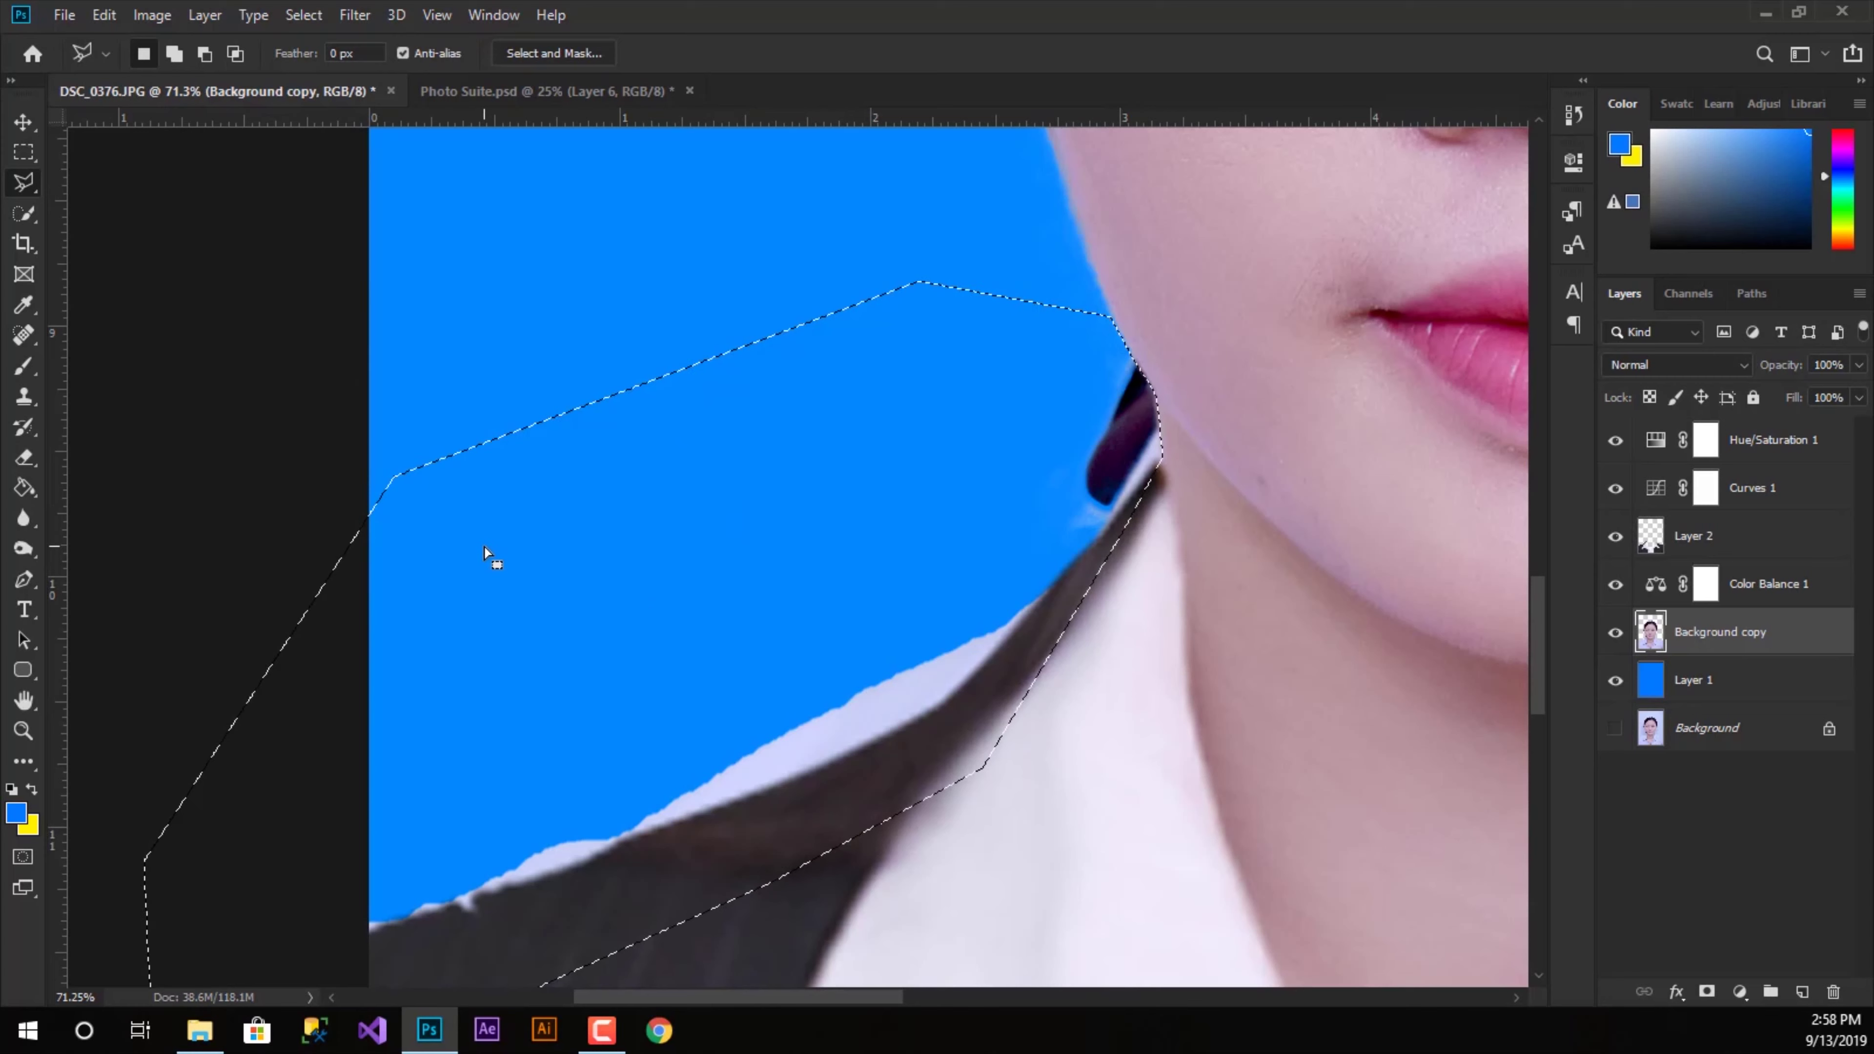
key("Delete")
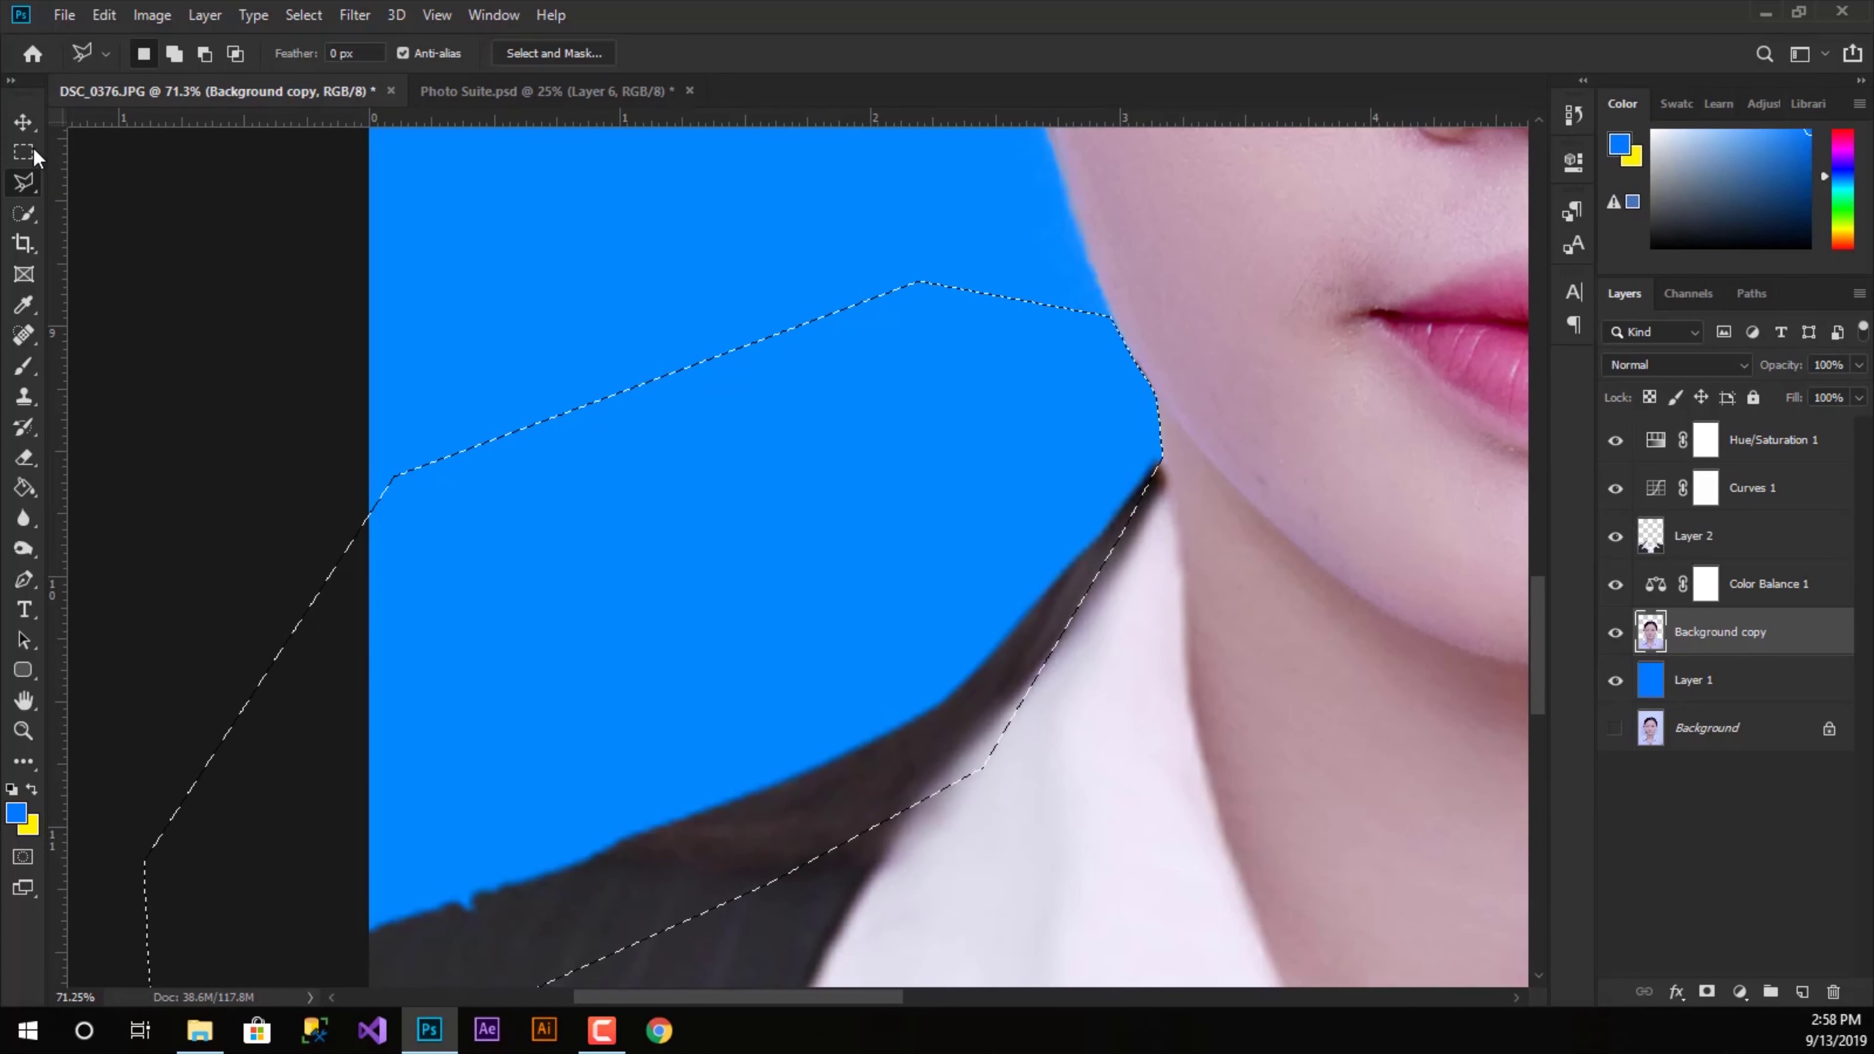
- Trace a polygonal outline along the right jaw and collar edge past the right shoulder
mouse_move(1097, 619)
left_mouse_down()
mouse_move(451, 527)
mouse_move(407, 464)
left_mouse_up()
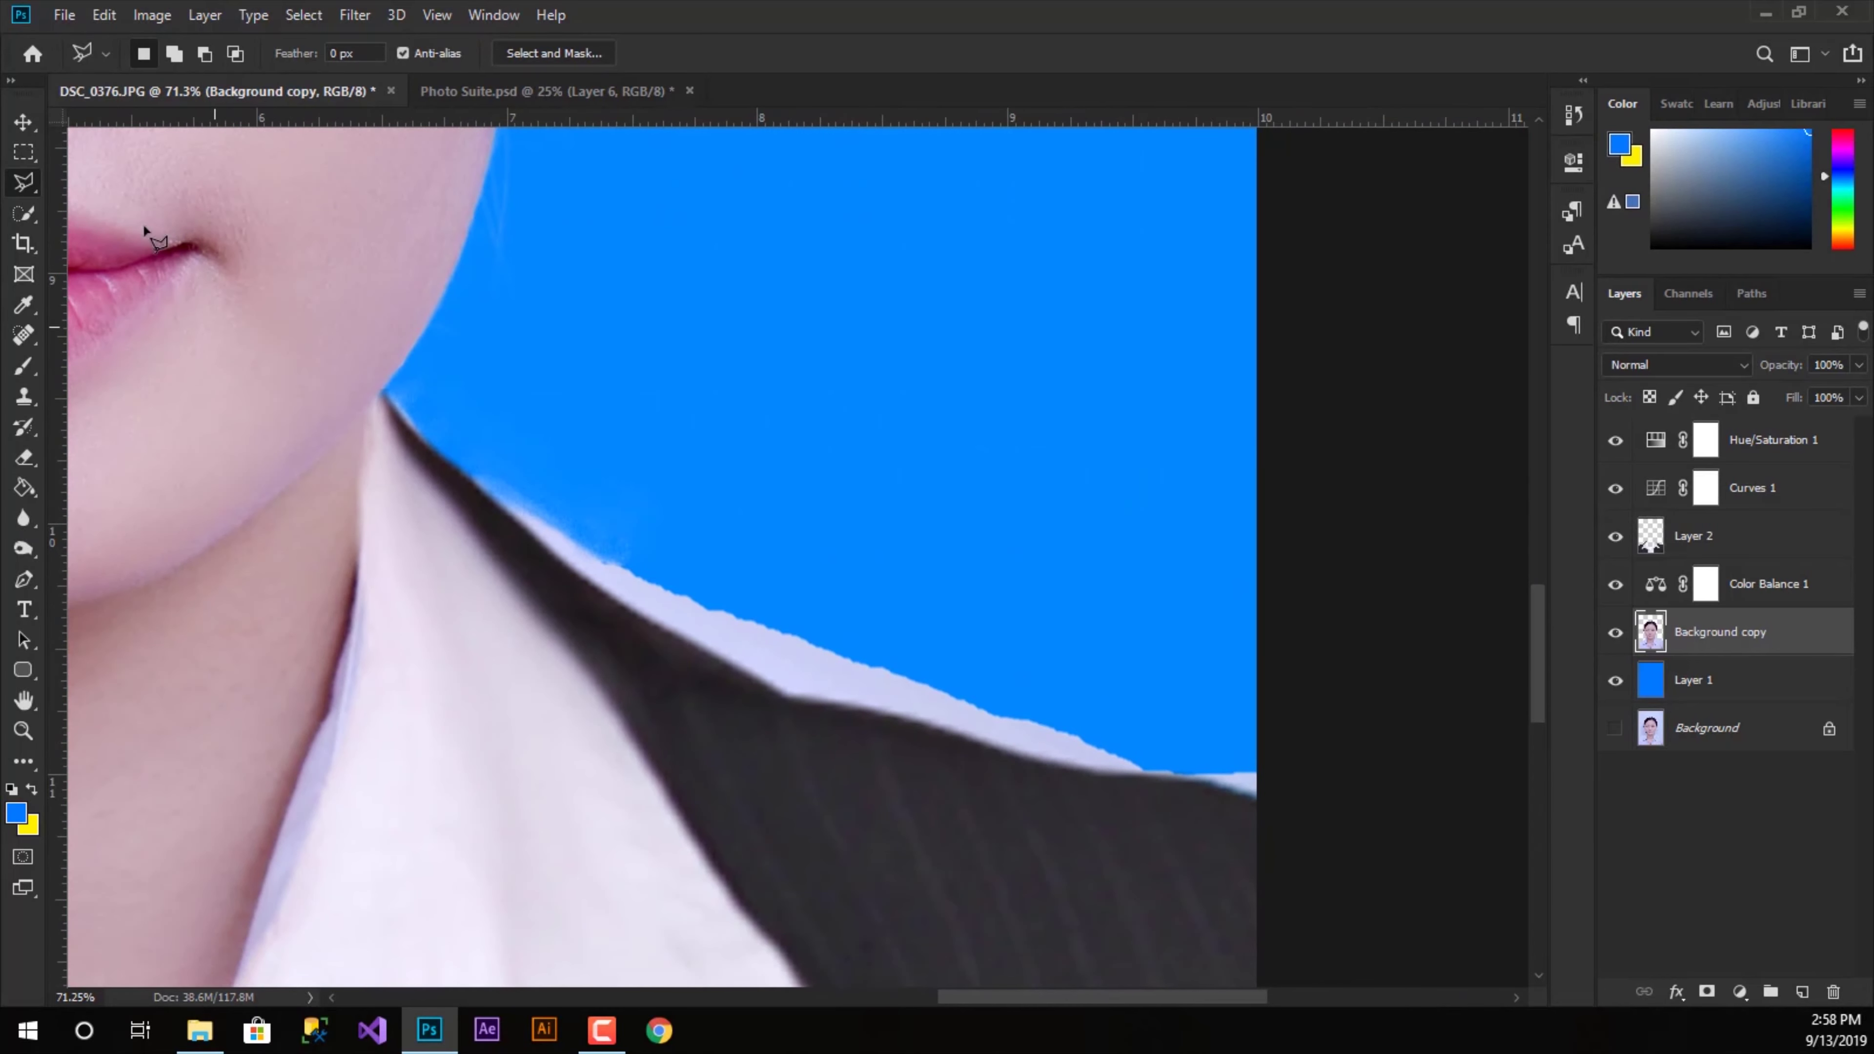
scroll(832, 295, "up", 3)
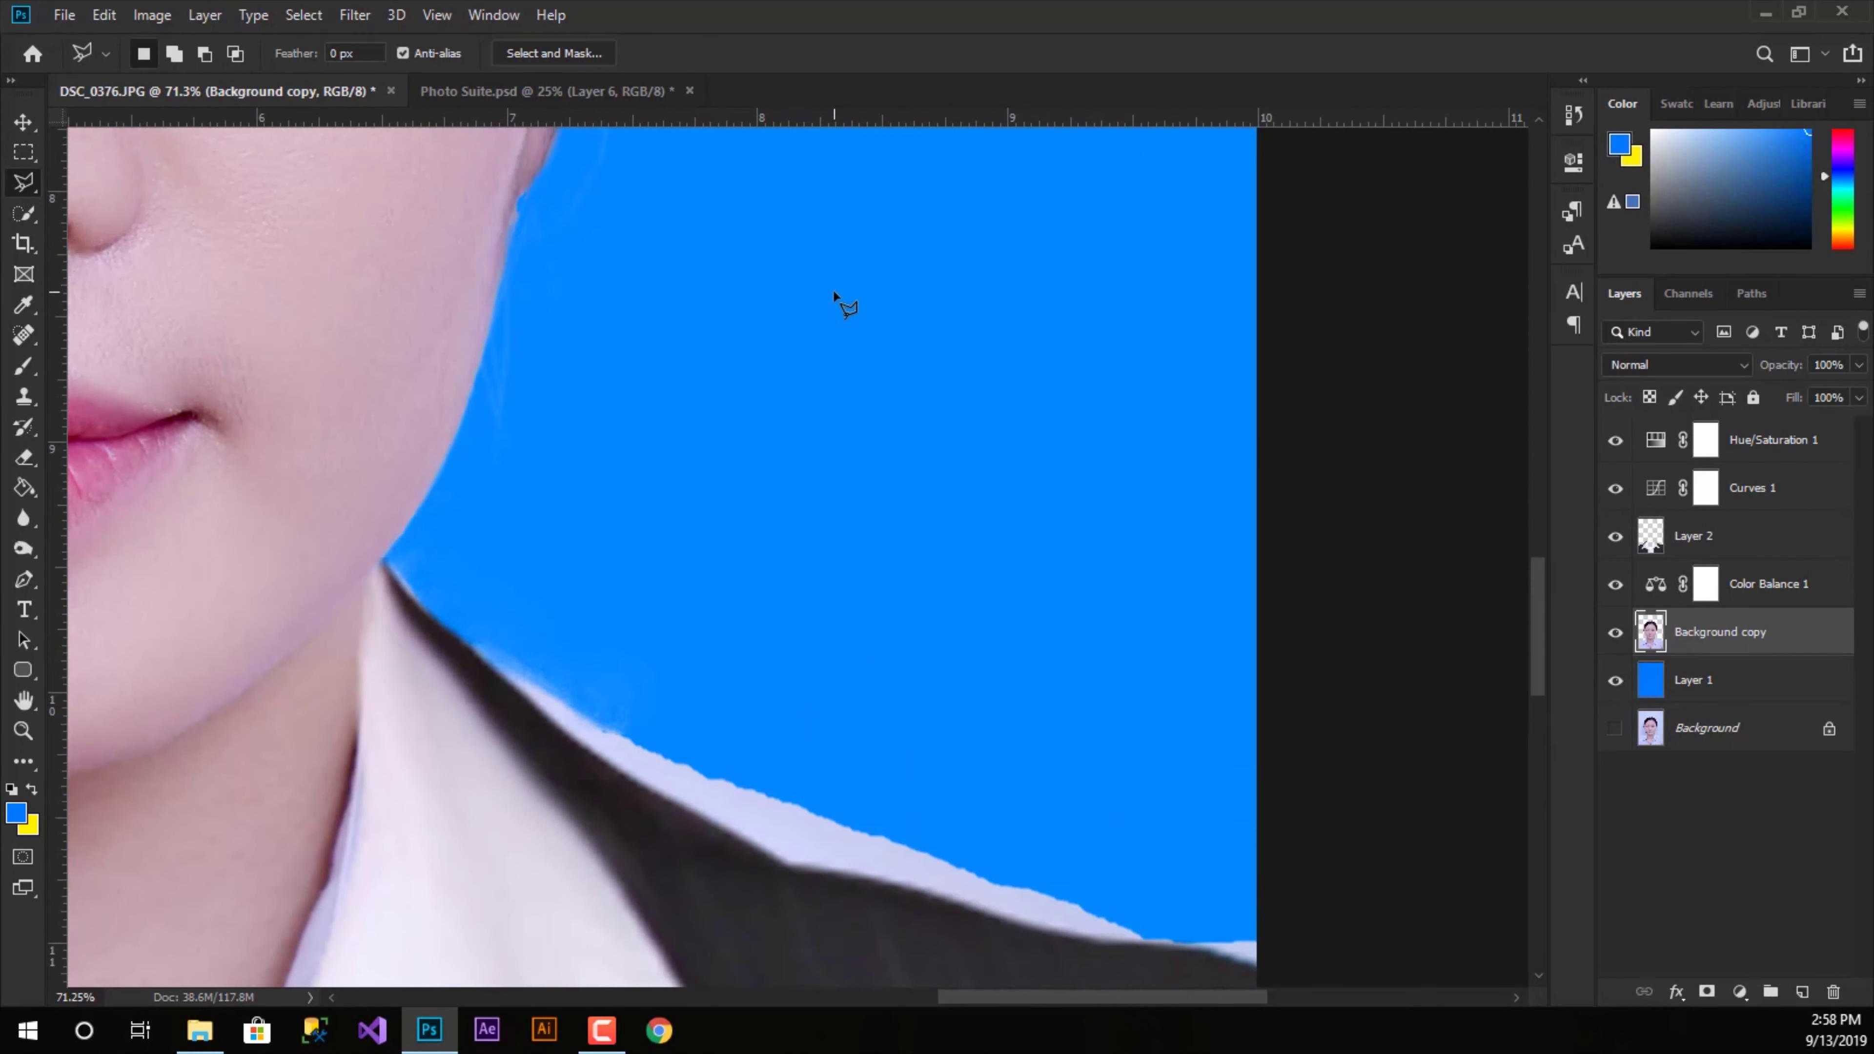
left_click(850, 282)
left_click(565, 225)
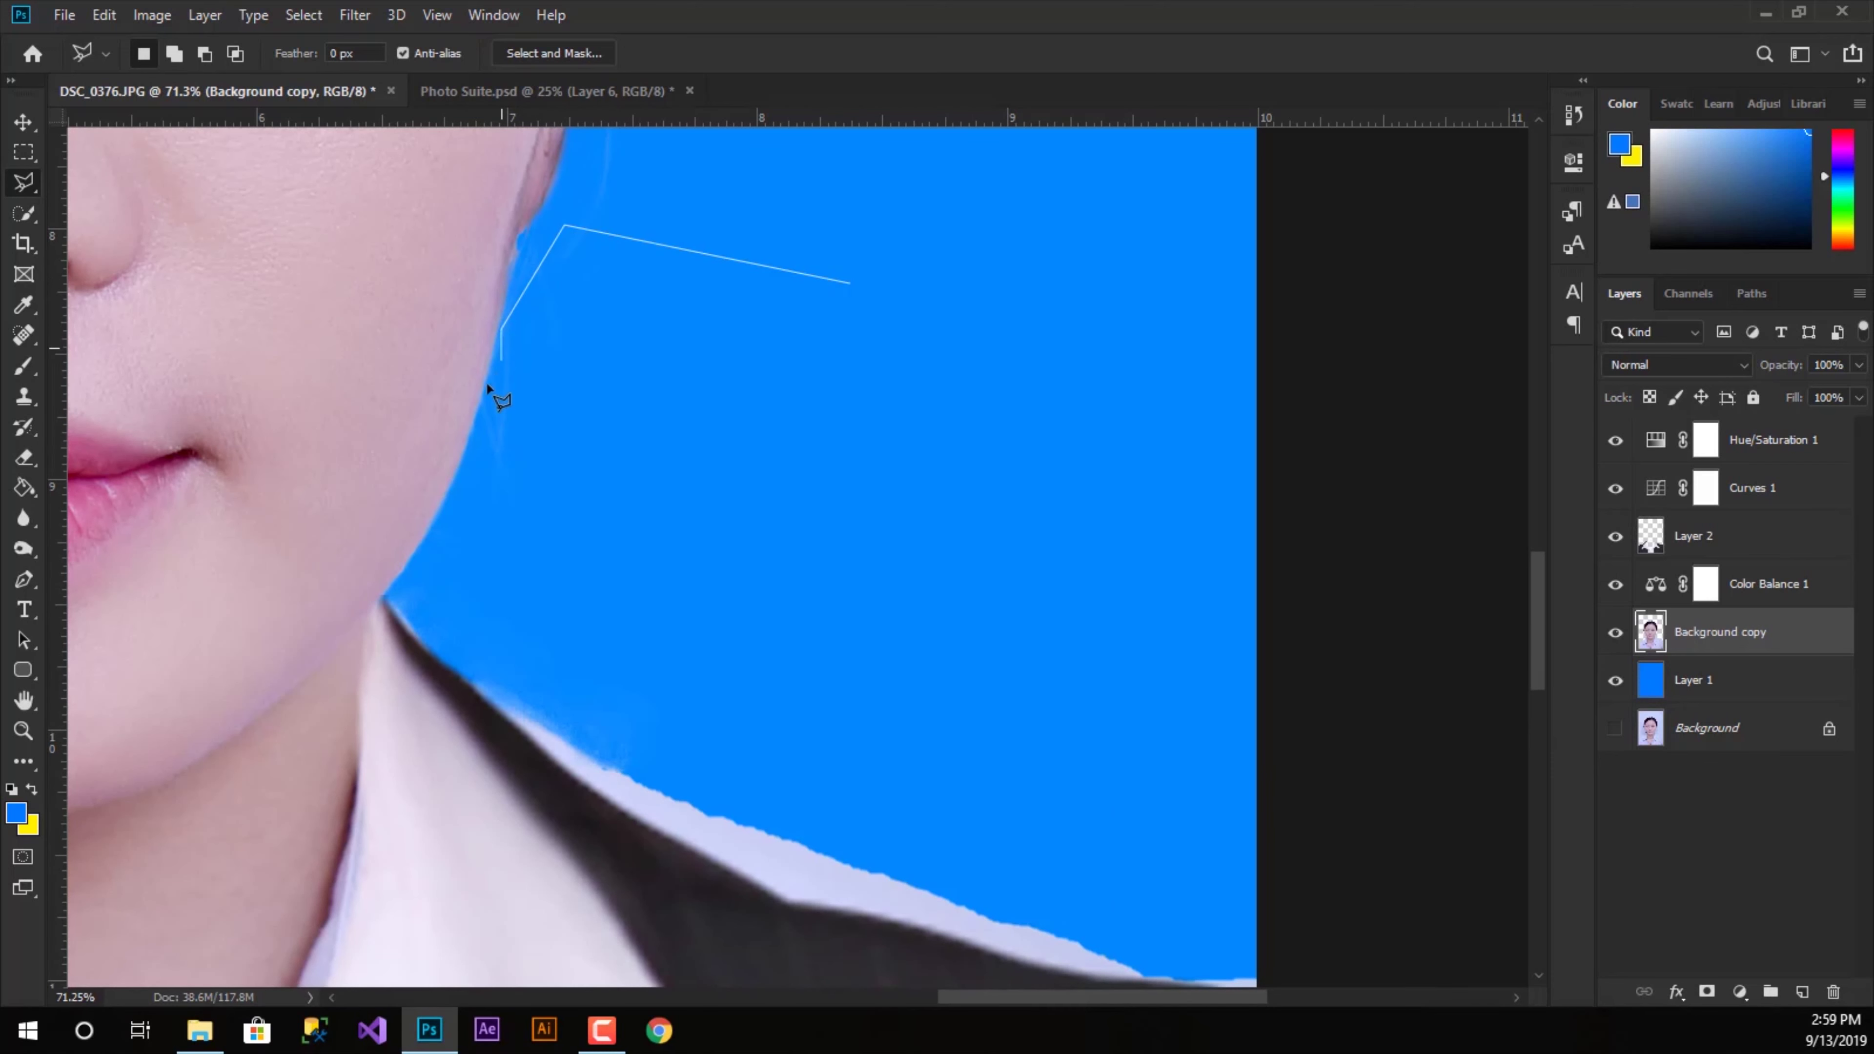
left_click(454, 476)
left_click(395, 676)
left_click(653, 897)
left_click(1103, 929)
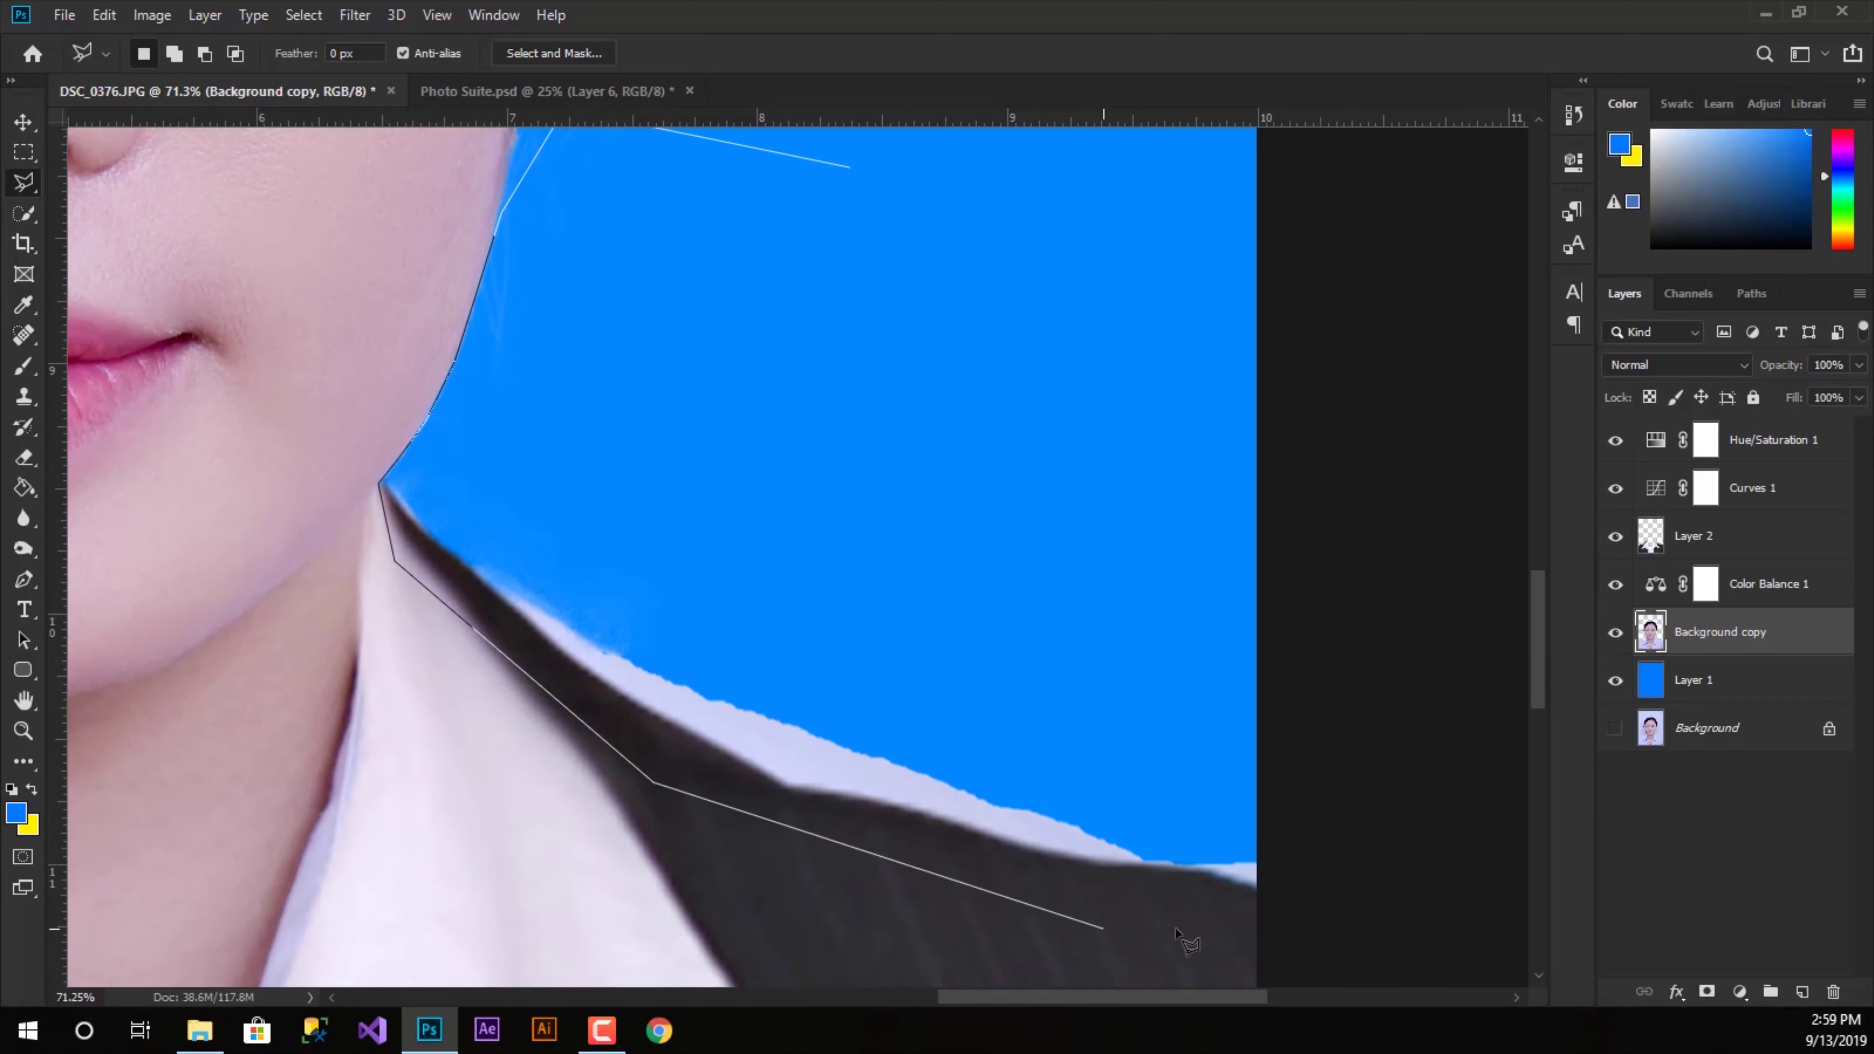
left_click(1415, 926)
- Close the selection around the collar patch, fill it with the blue foreground colour, and deselect
left_click(1470, 672)
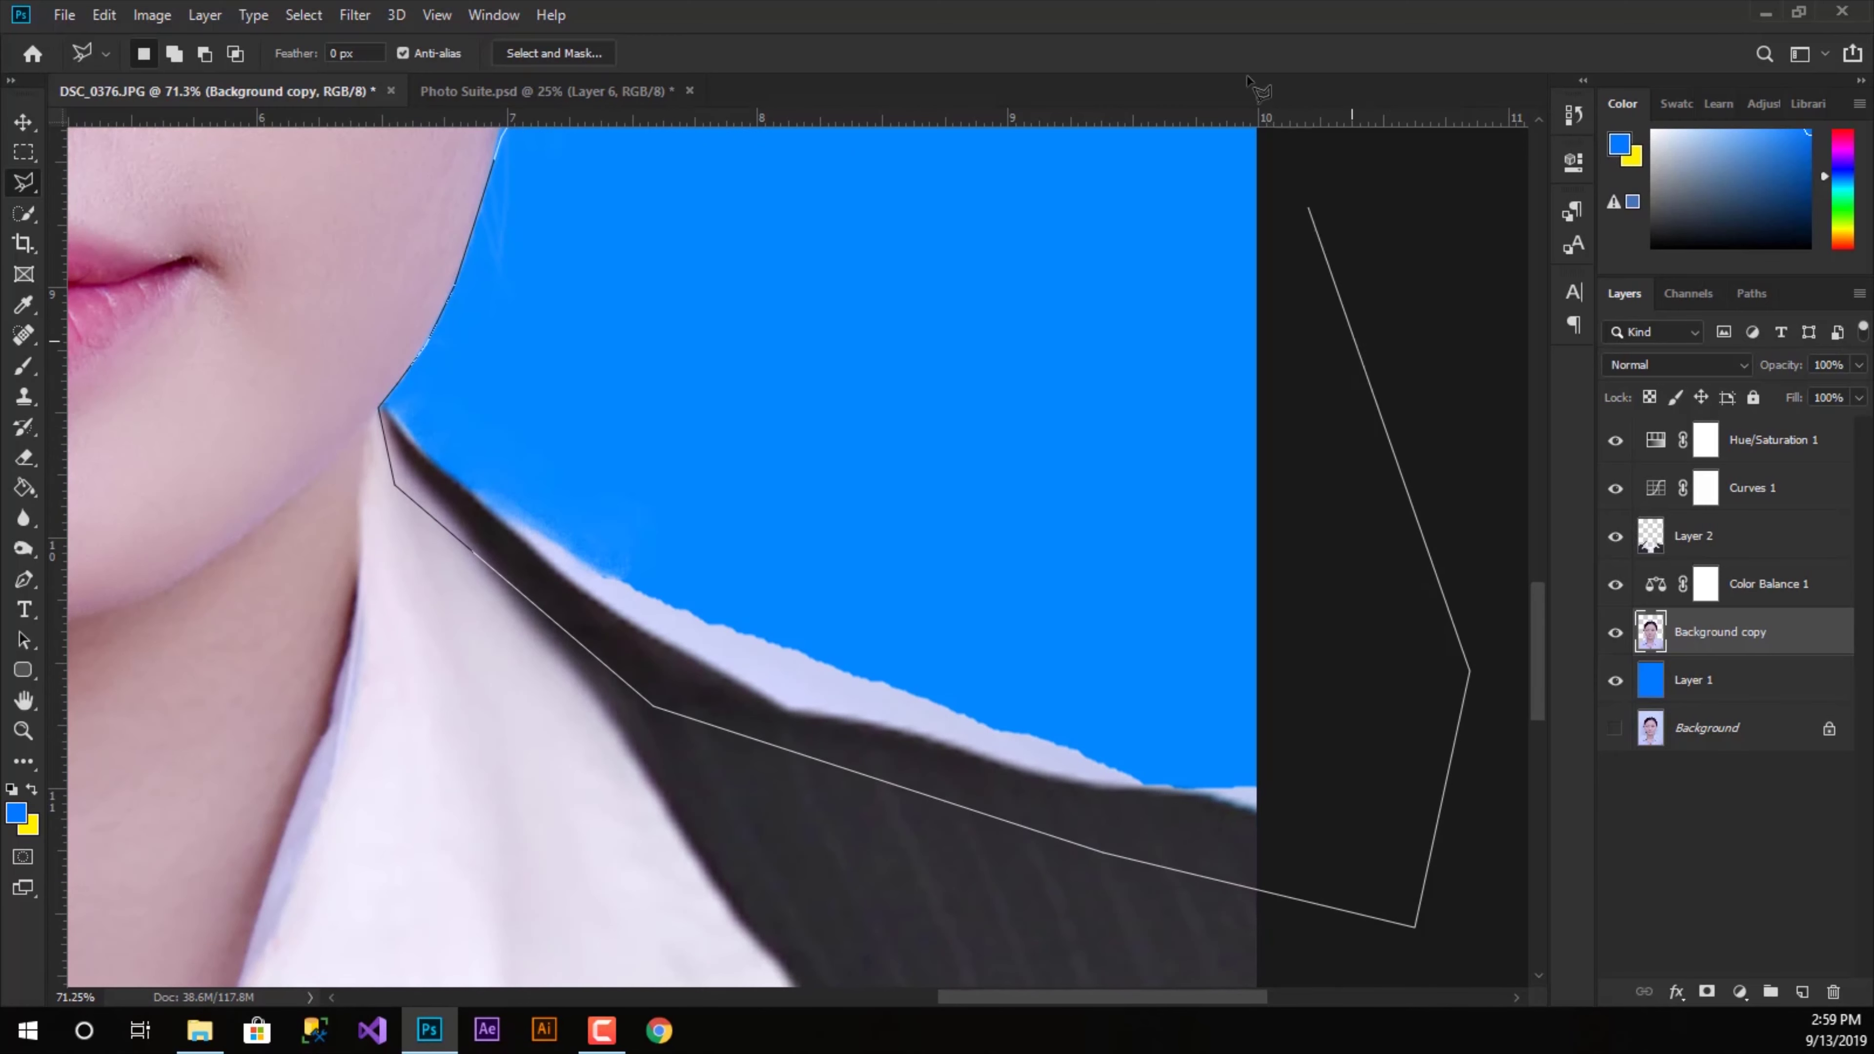
scroll(1255, 258, "up", 3)
left_click(1149, 339)
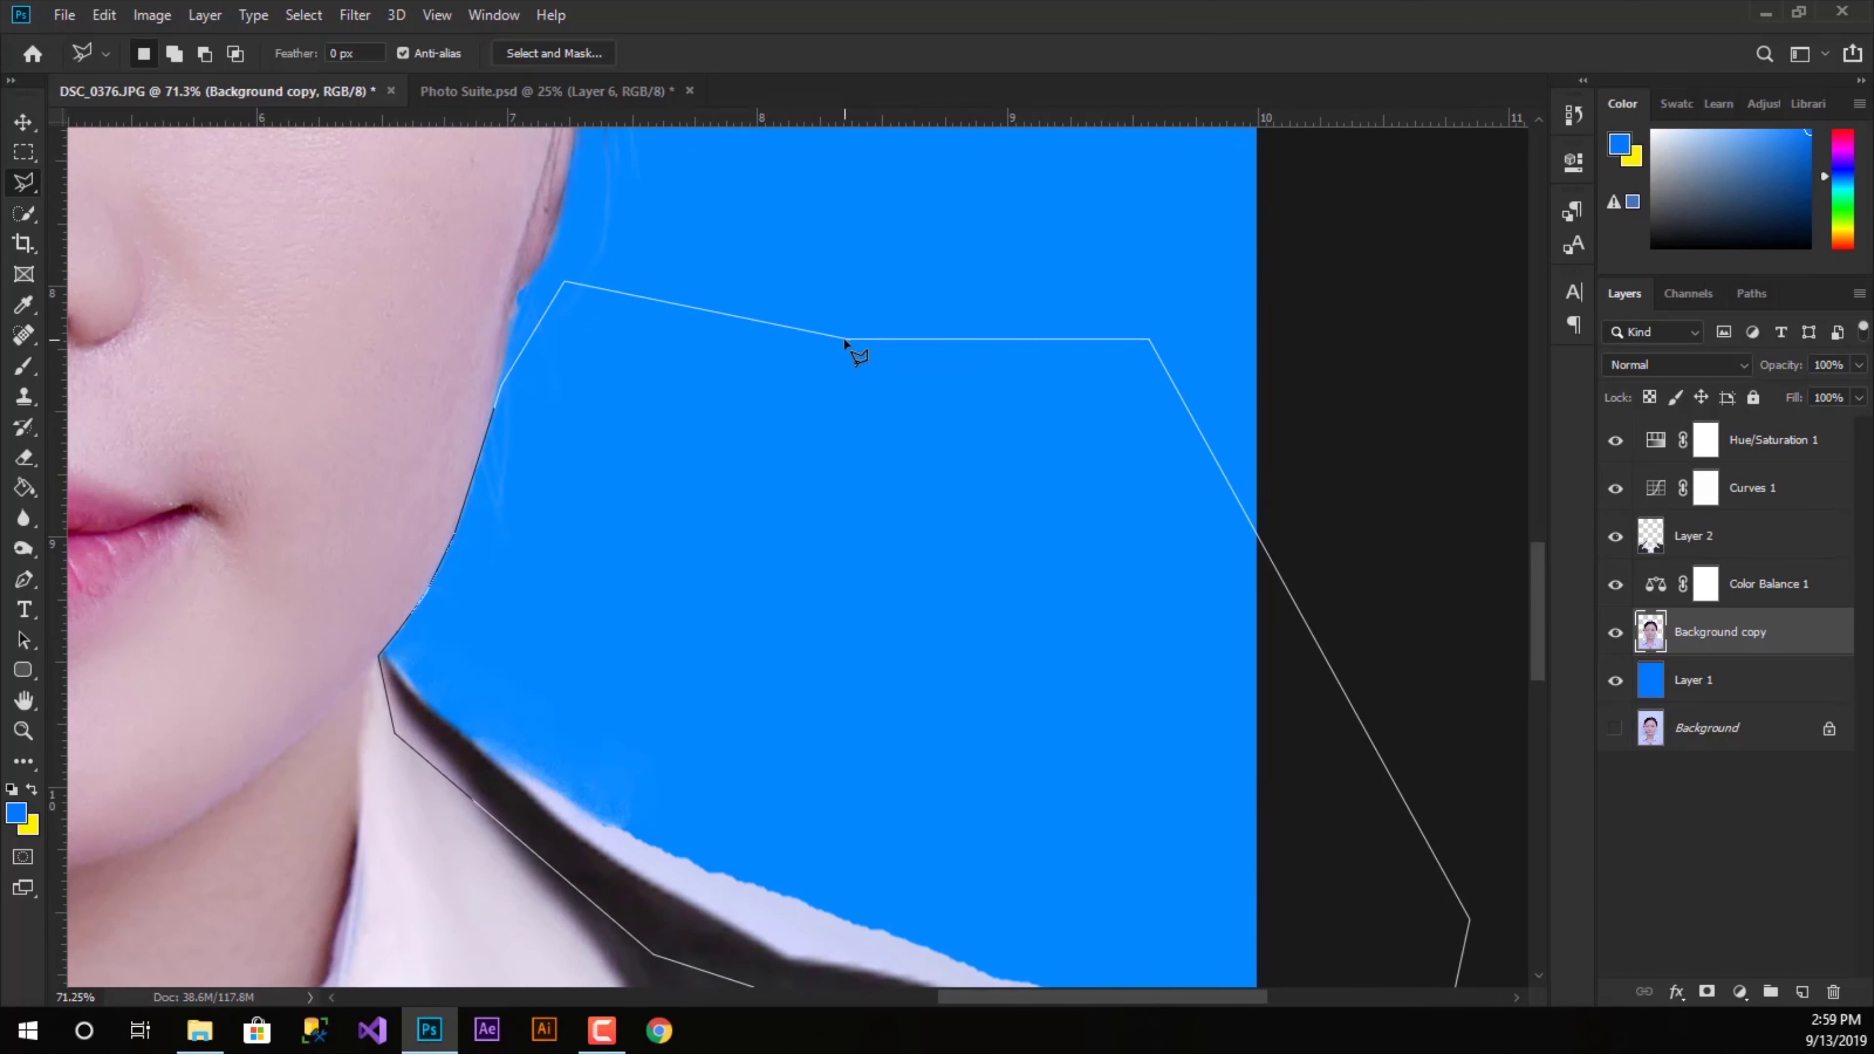
left_click(848, 340)
key("Return")
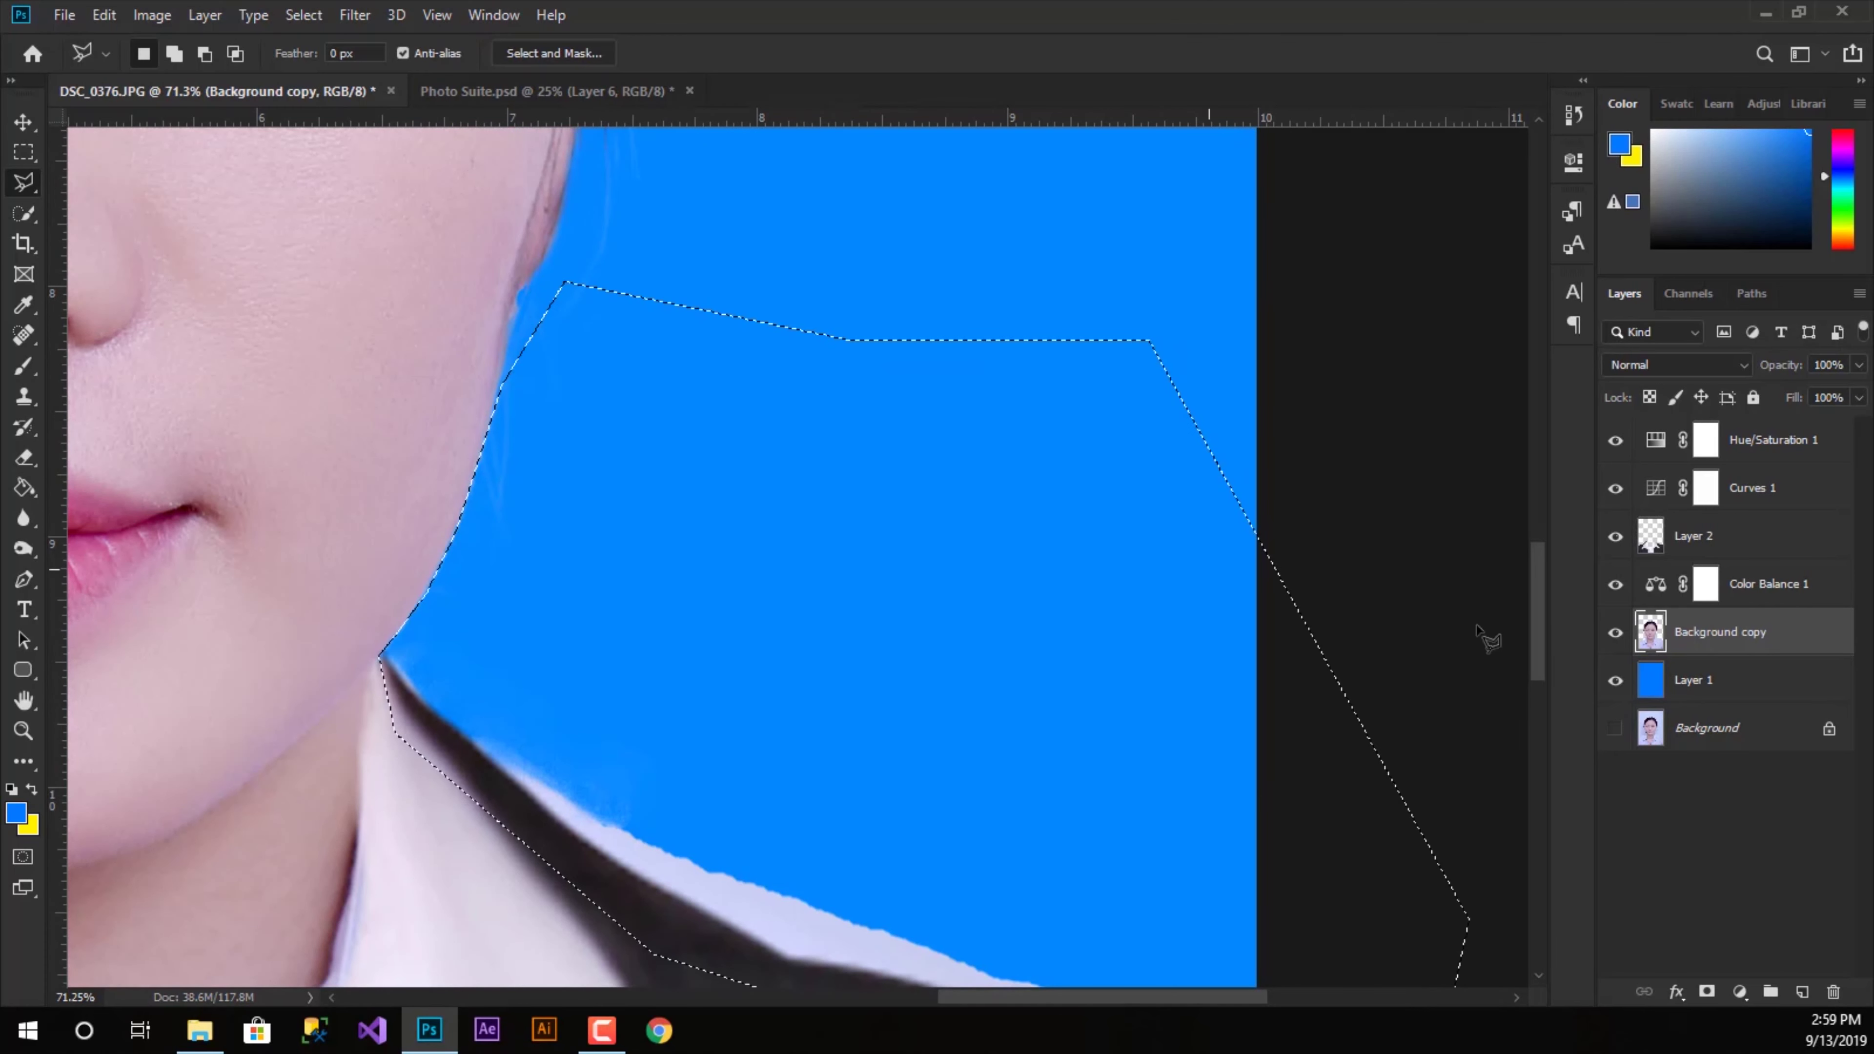
key("alt+BackSpace")
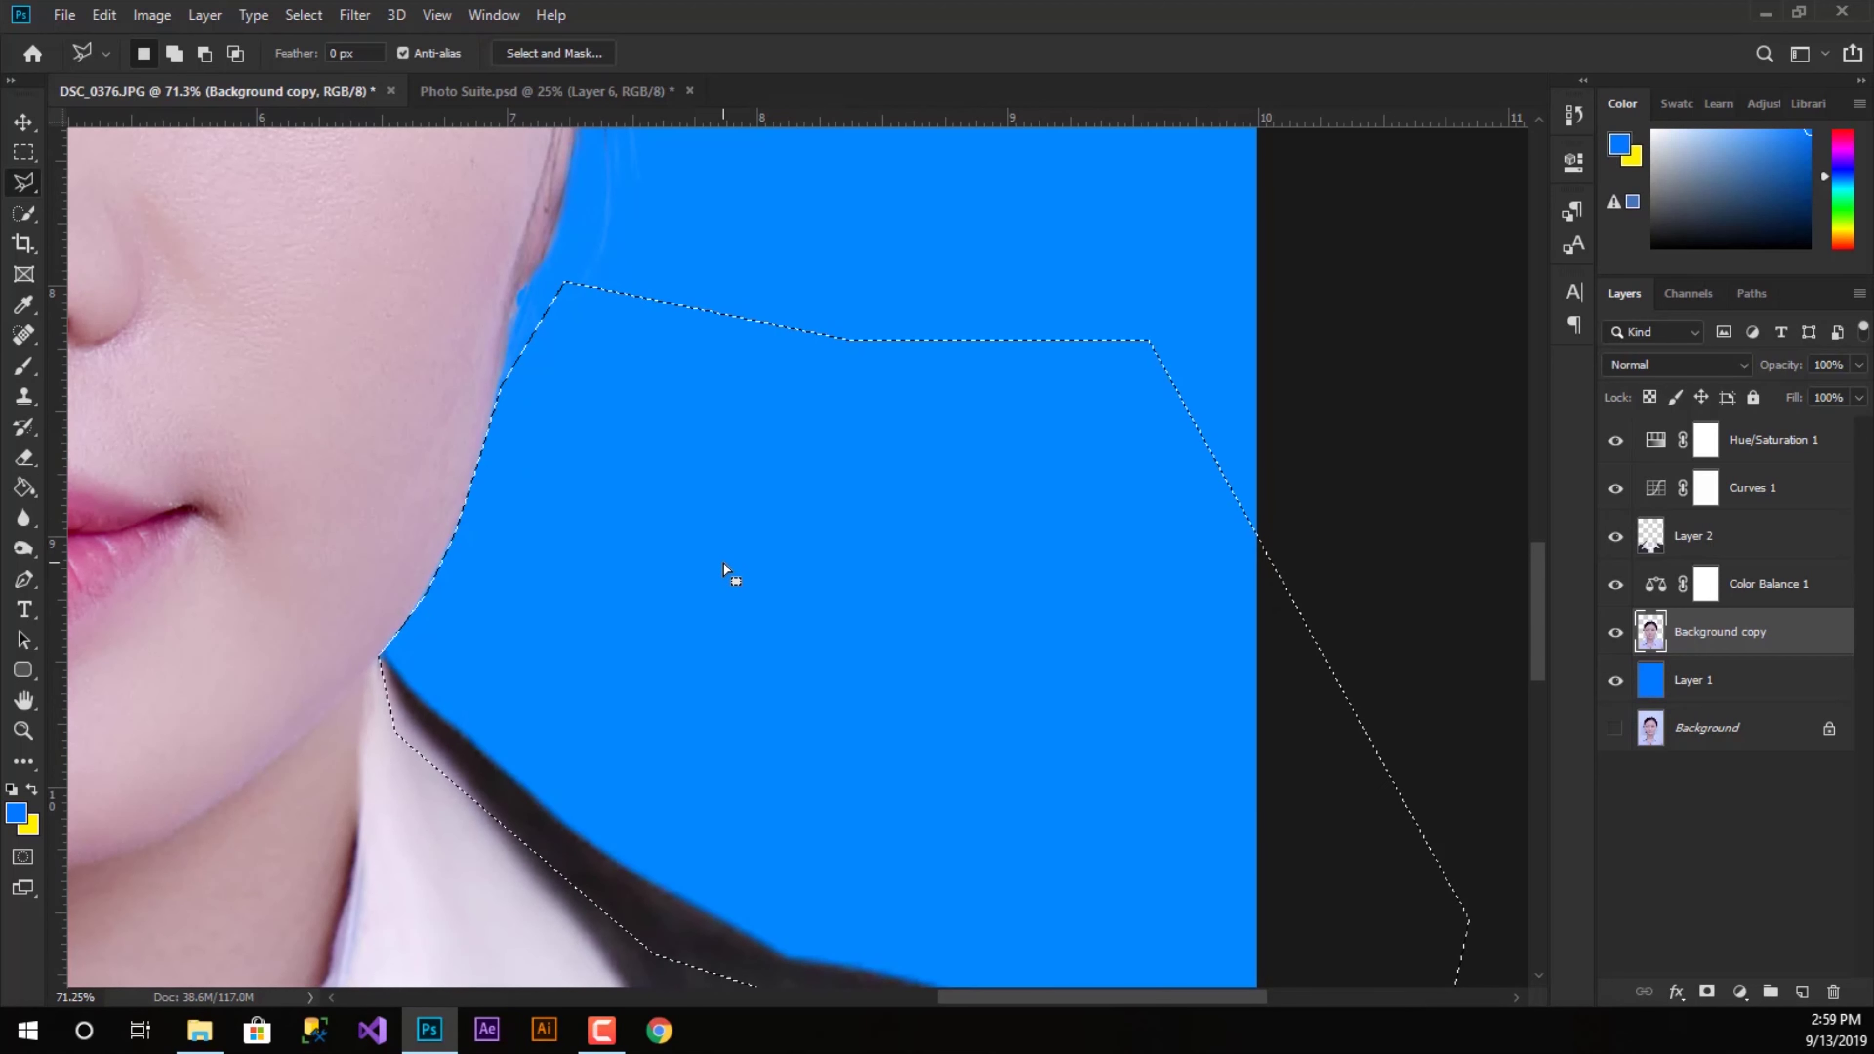
key("ctrl+d")
- Set up the Eraser with a Soft Round brush at 150 px
scroll(669, 521, "down", 3)
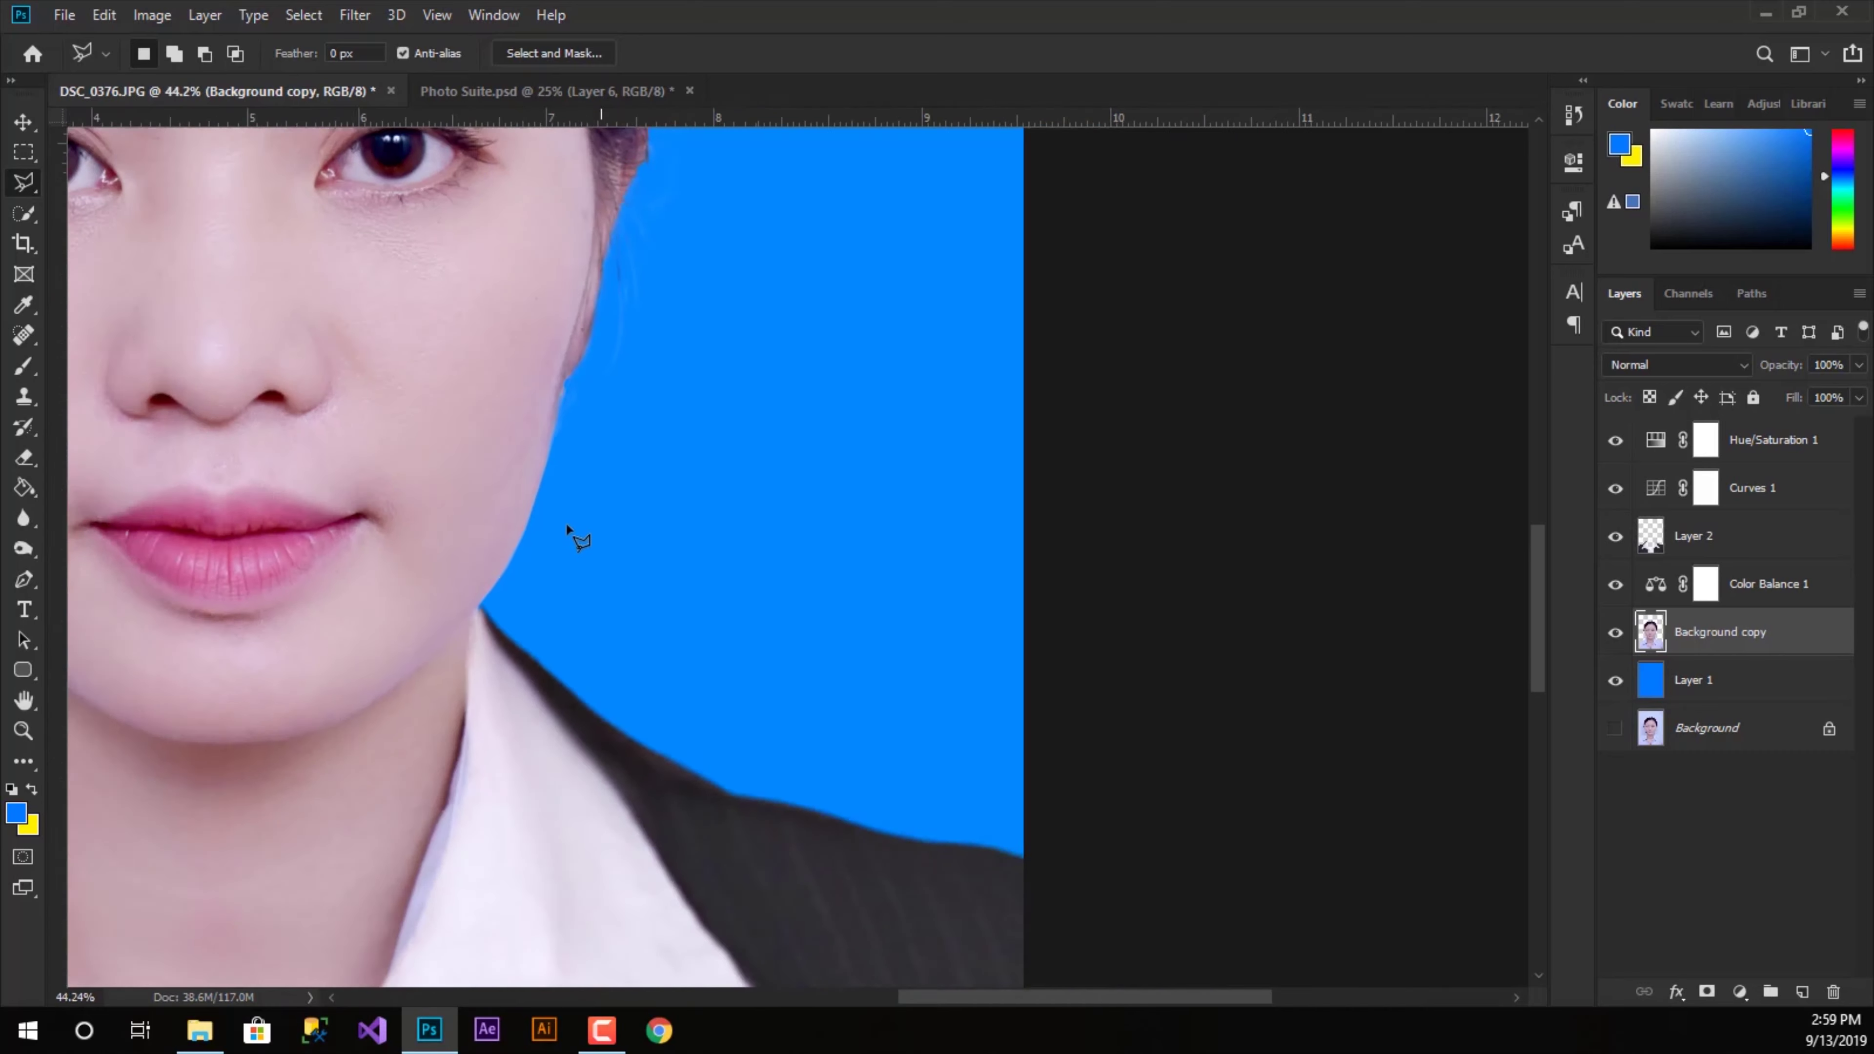
scroll(586, 536, "down", 2)
scroll(556, 532, "down", 1)
scroll(462, 460, "down", 1)
scroll(516, 424, "up", 2)
scroll(550, 414, "up", 2)
scroll(502, 458, "up", 2)
scroll(485, 477, "up", 2)
scroll(485, 471, "down", 1)
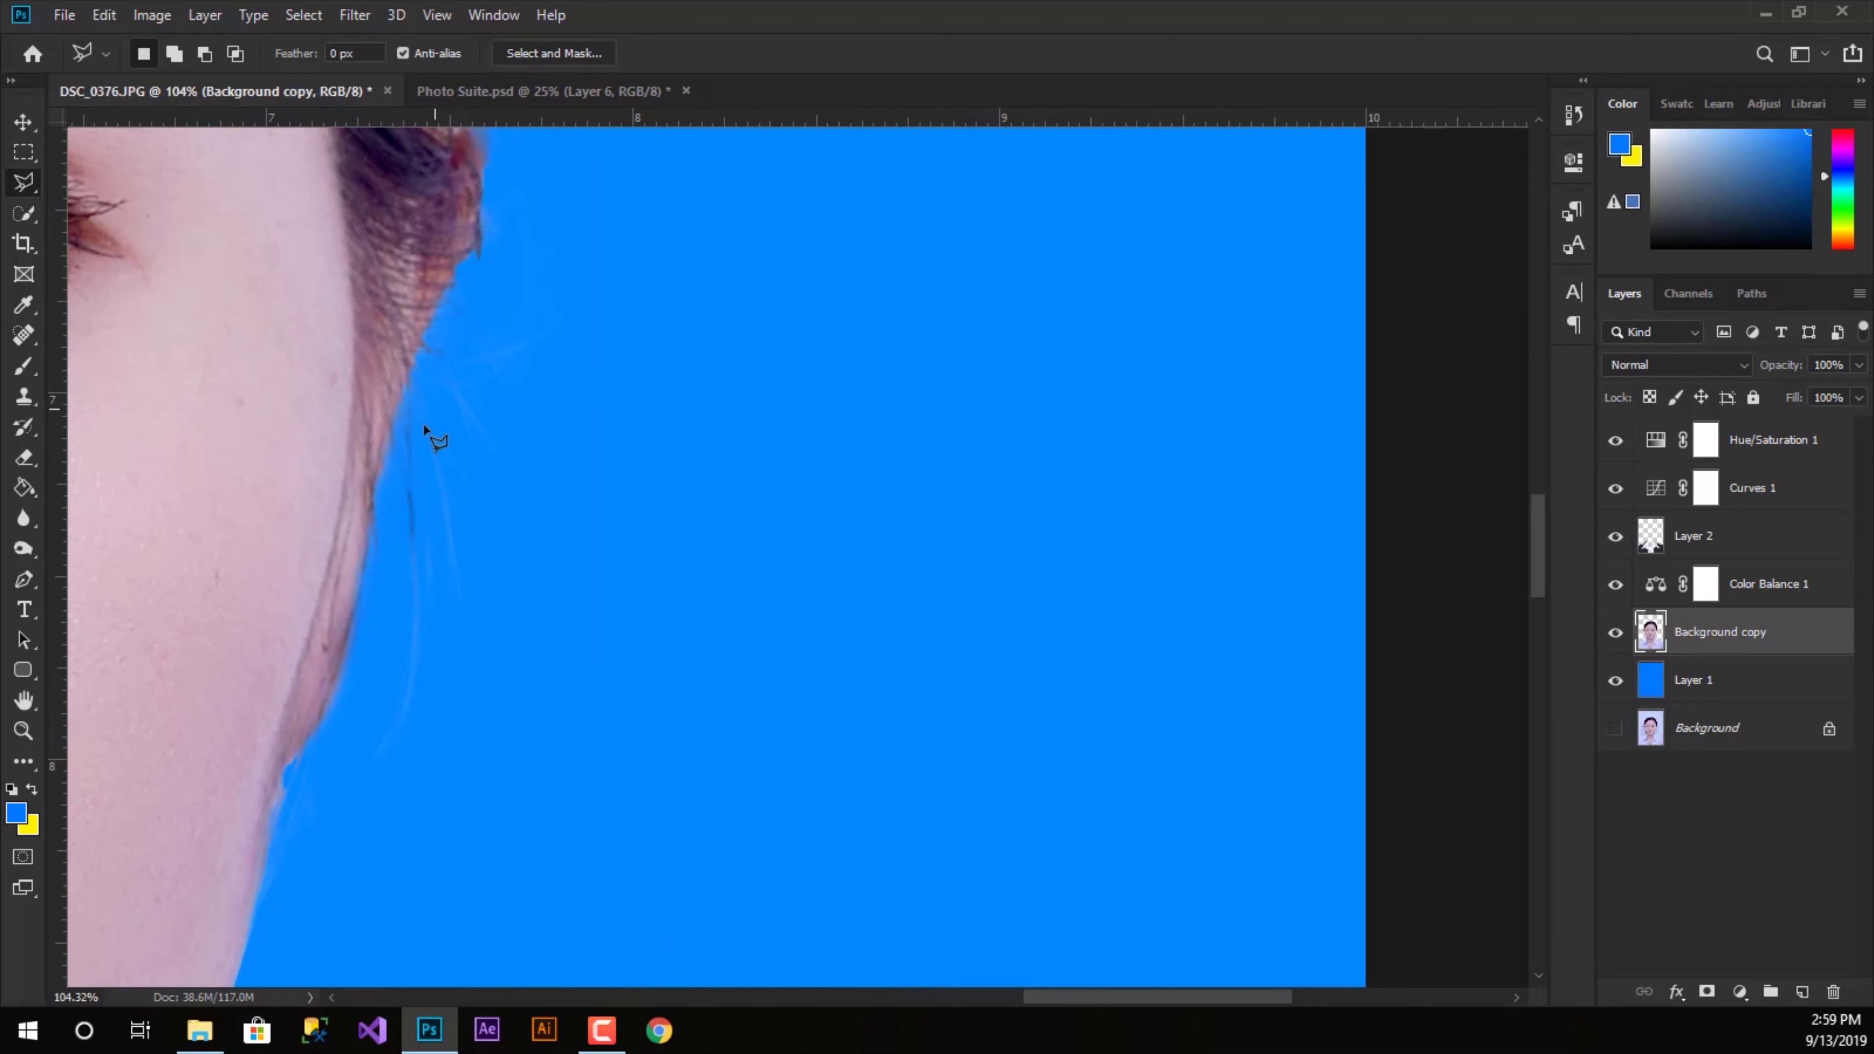
left_click(16, 469)
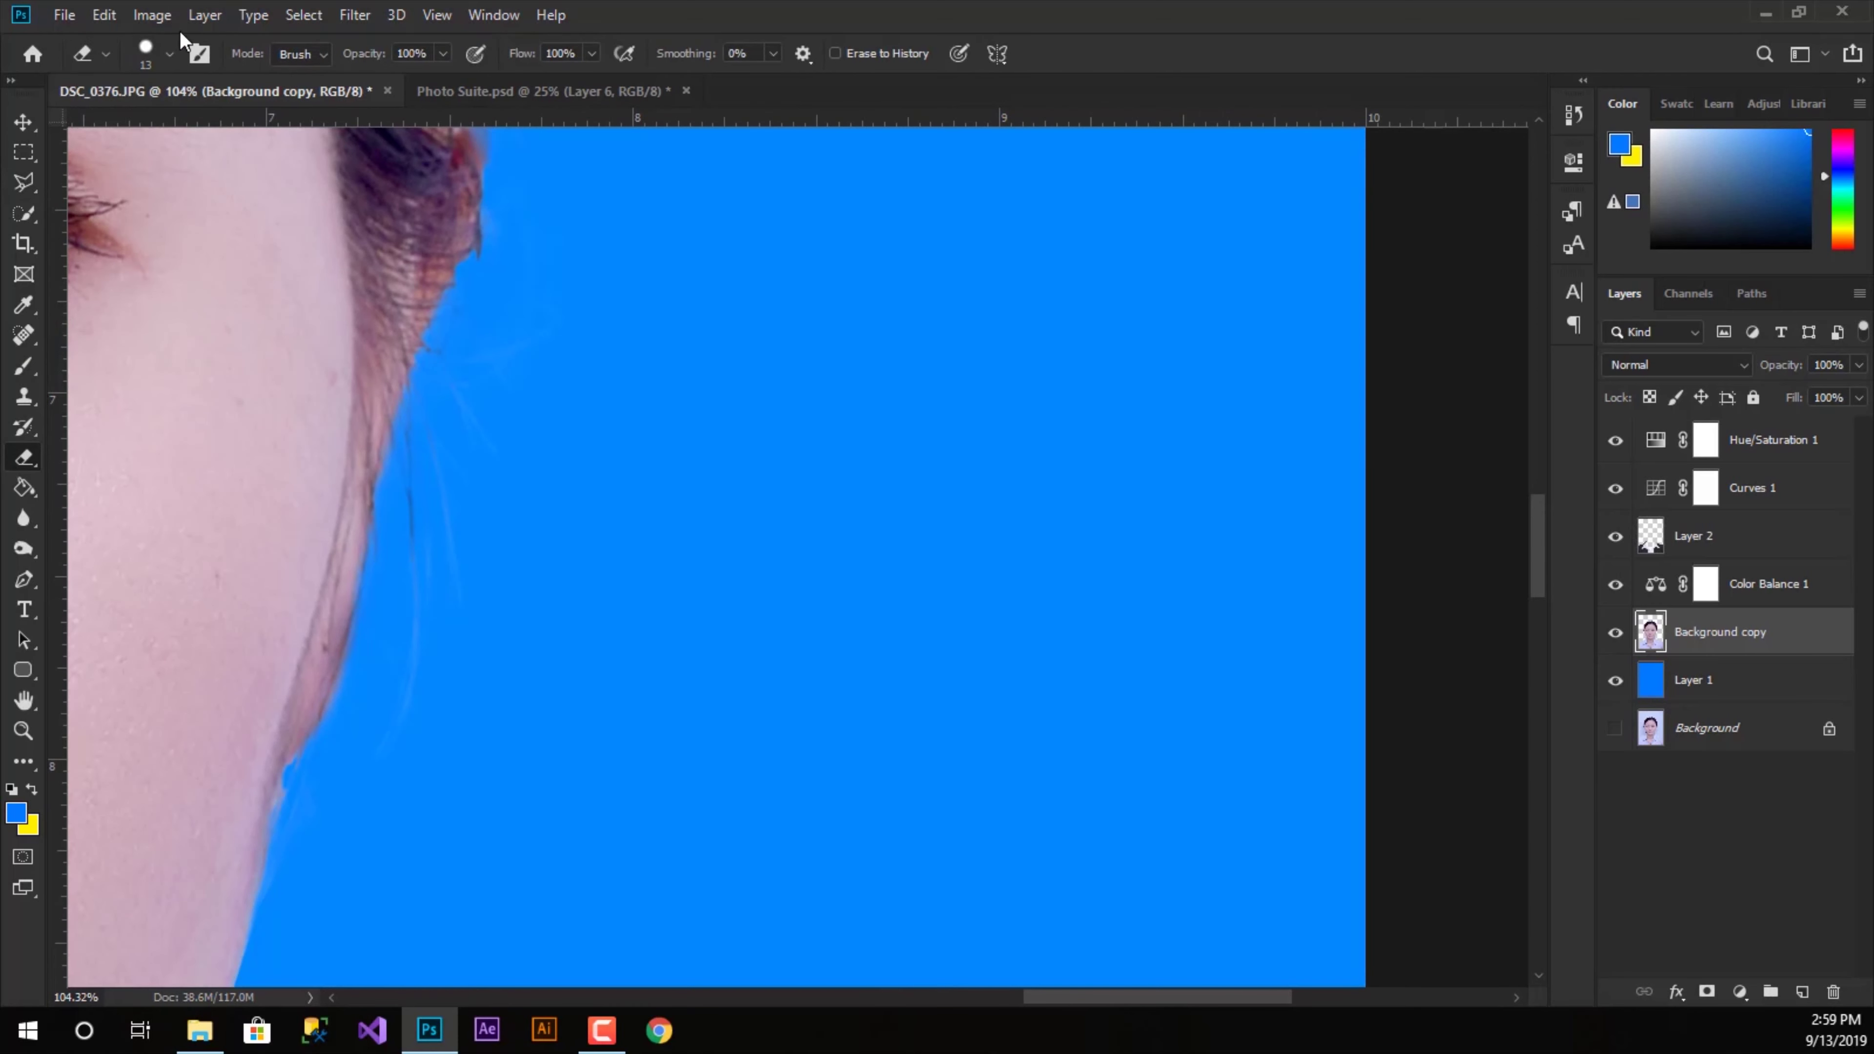
left_click(169, 54)
left_click(172, 325)
left_click(720, 406)
key("bracketright")
key("bracketright")
key("bracketright")
- Erase the faint stray hair strands along the right cheek and hairline
left_click_drag(524, 431, 489, 511)
mouse_move(469, 599)
left_mouse_down()
mouse_move(456, 720)
mouse_move(414, 753)
mouse_move(484, 633)
left_mouse_up()
scroll(652, 368, "up", 1)
scroll(652, 368, "up", 2)
scroll(650, 358, "up", 2)
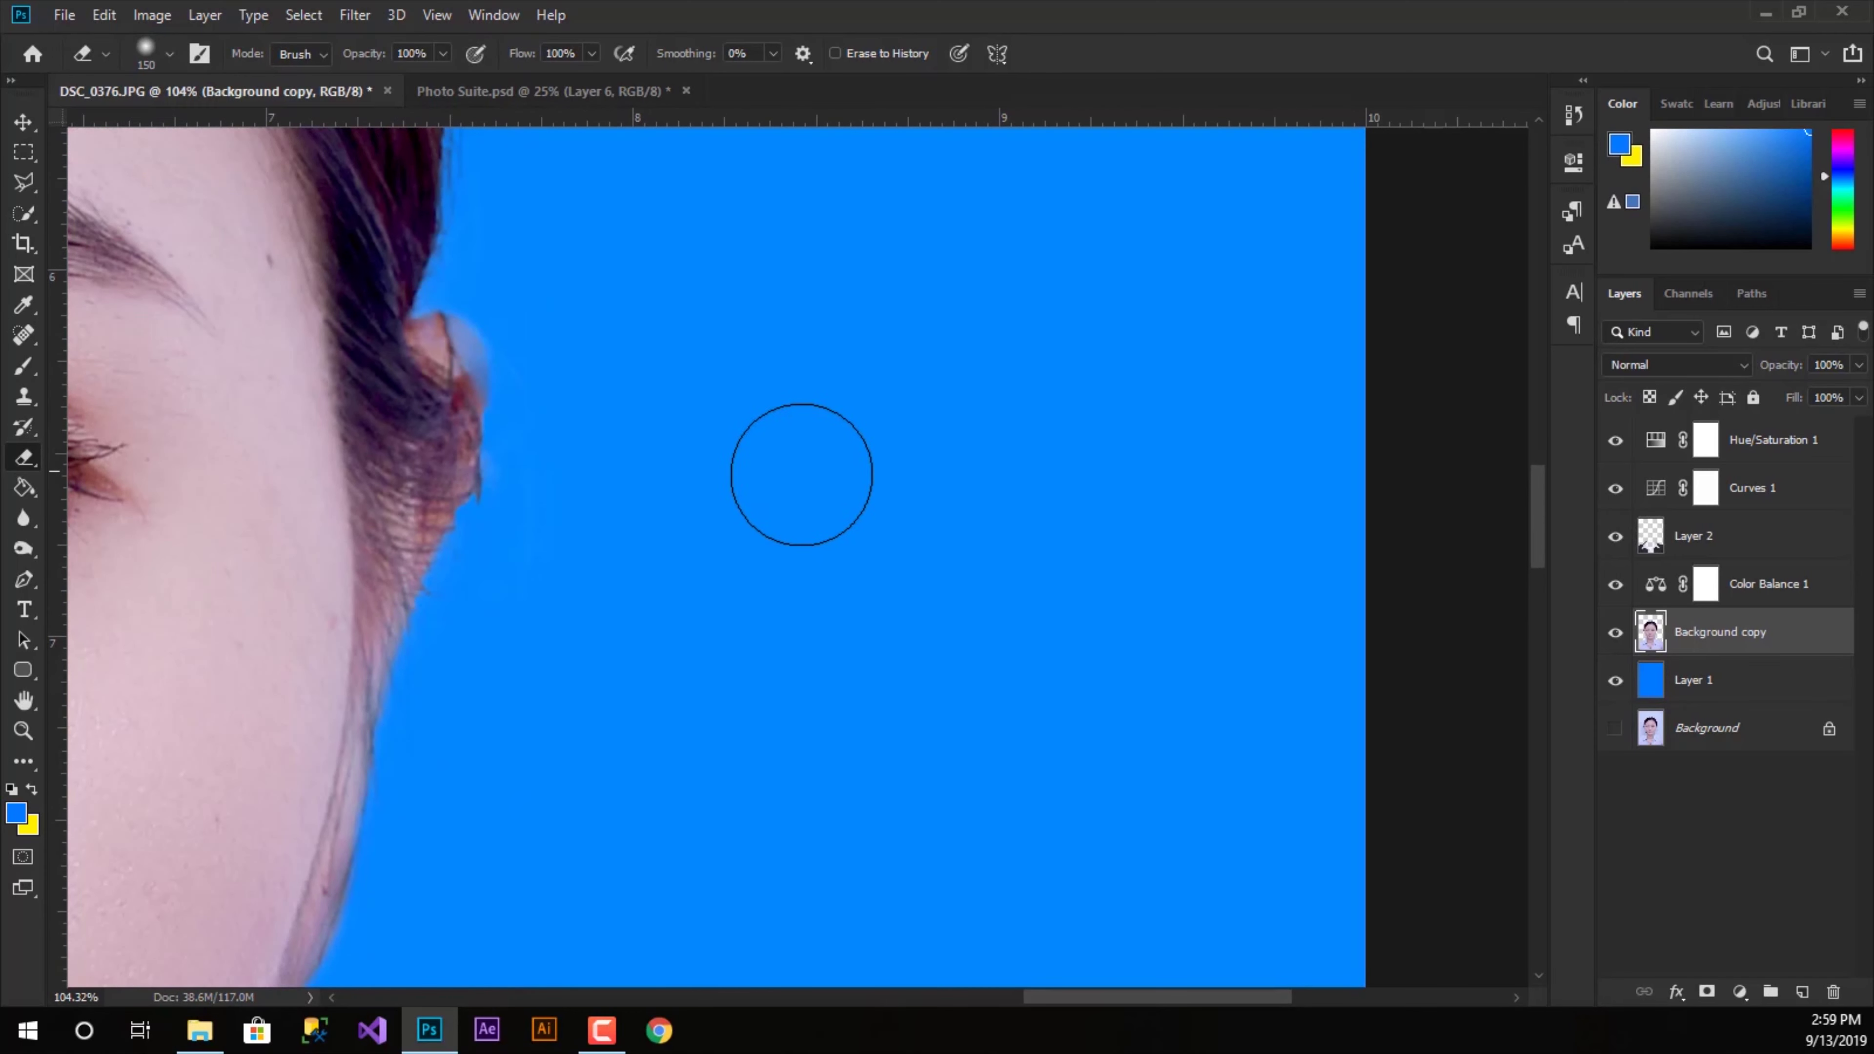
scroll(804, 476, "down", 2)
scroll(657, 501, "down", 3)
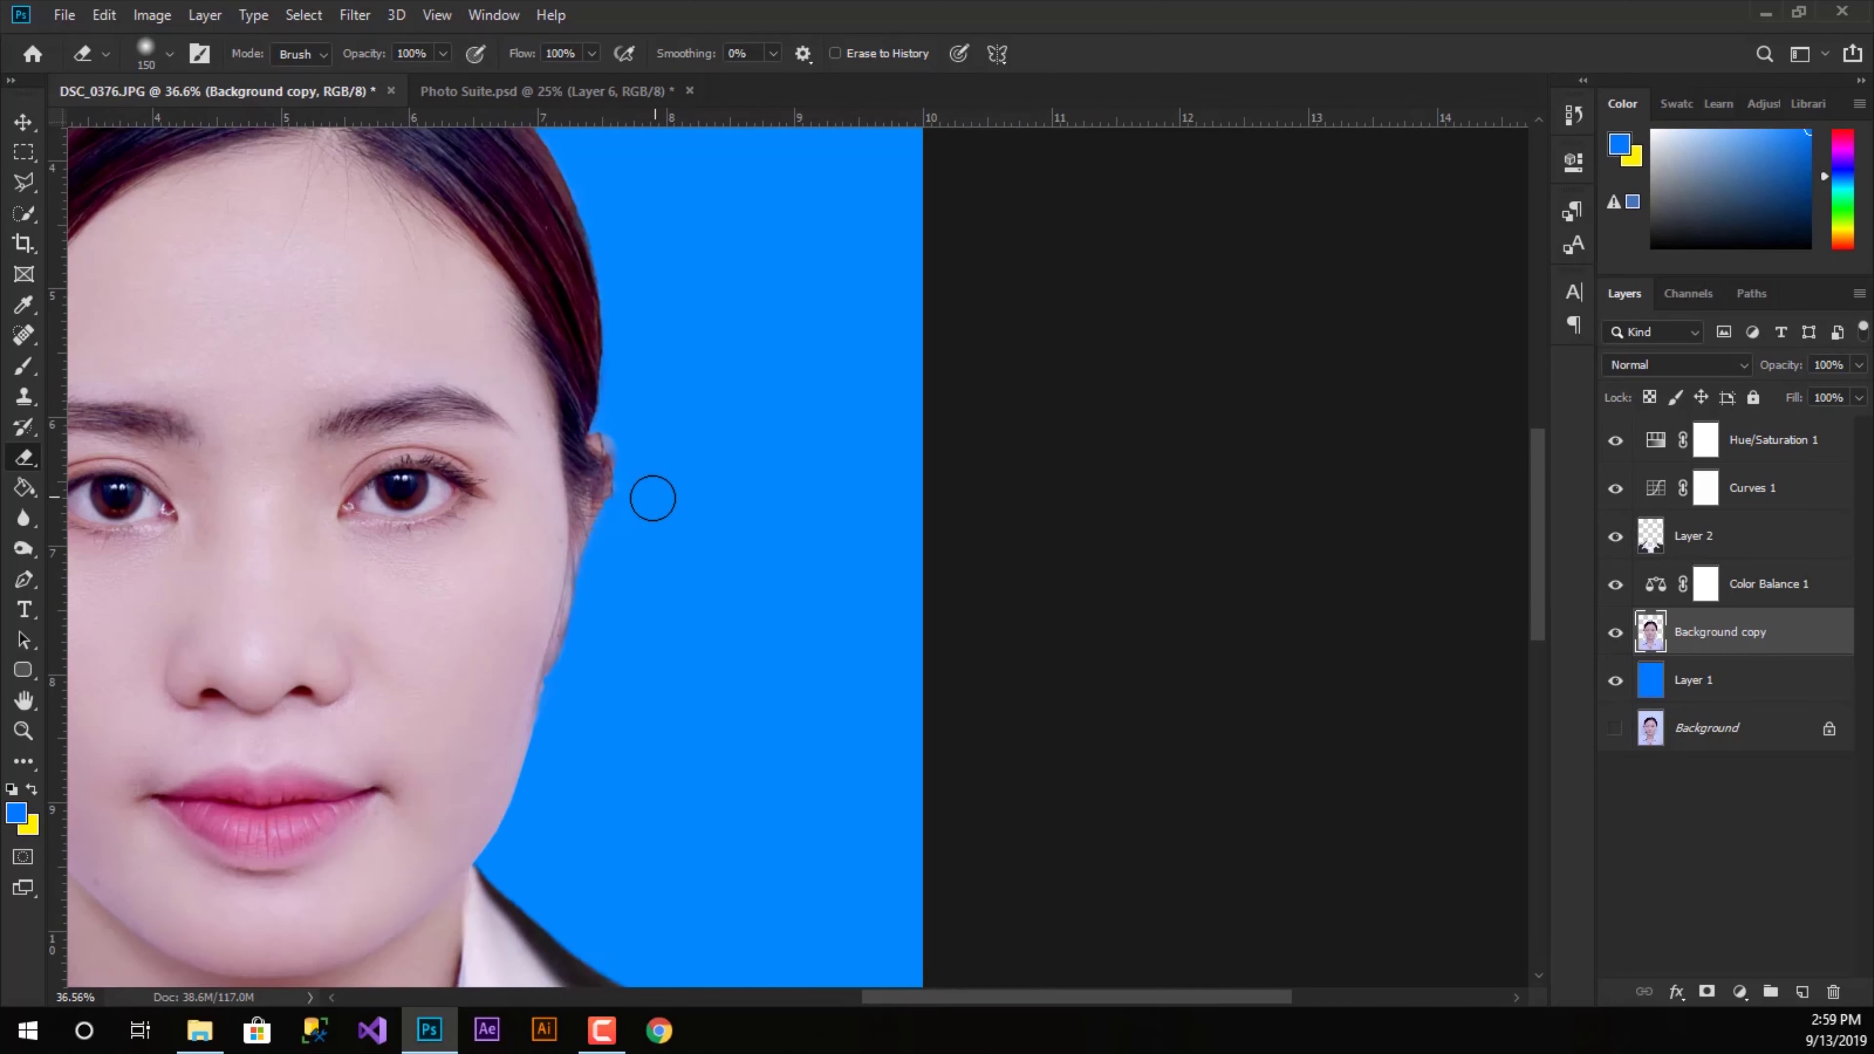
scroll(431, 552, "down", 2)
scroll(426, 552, "down", 1)
scroll(428, 559, "down", 2)
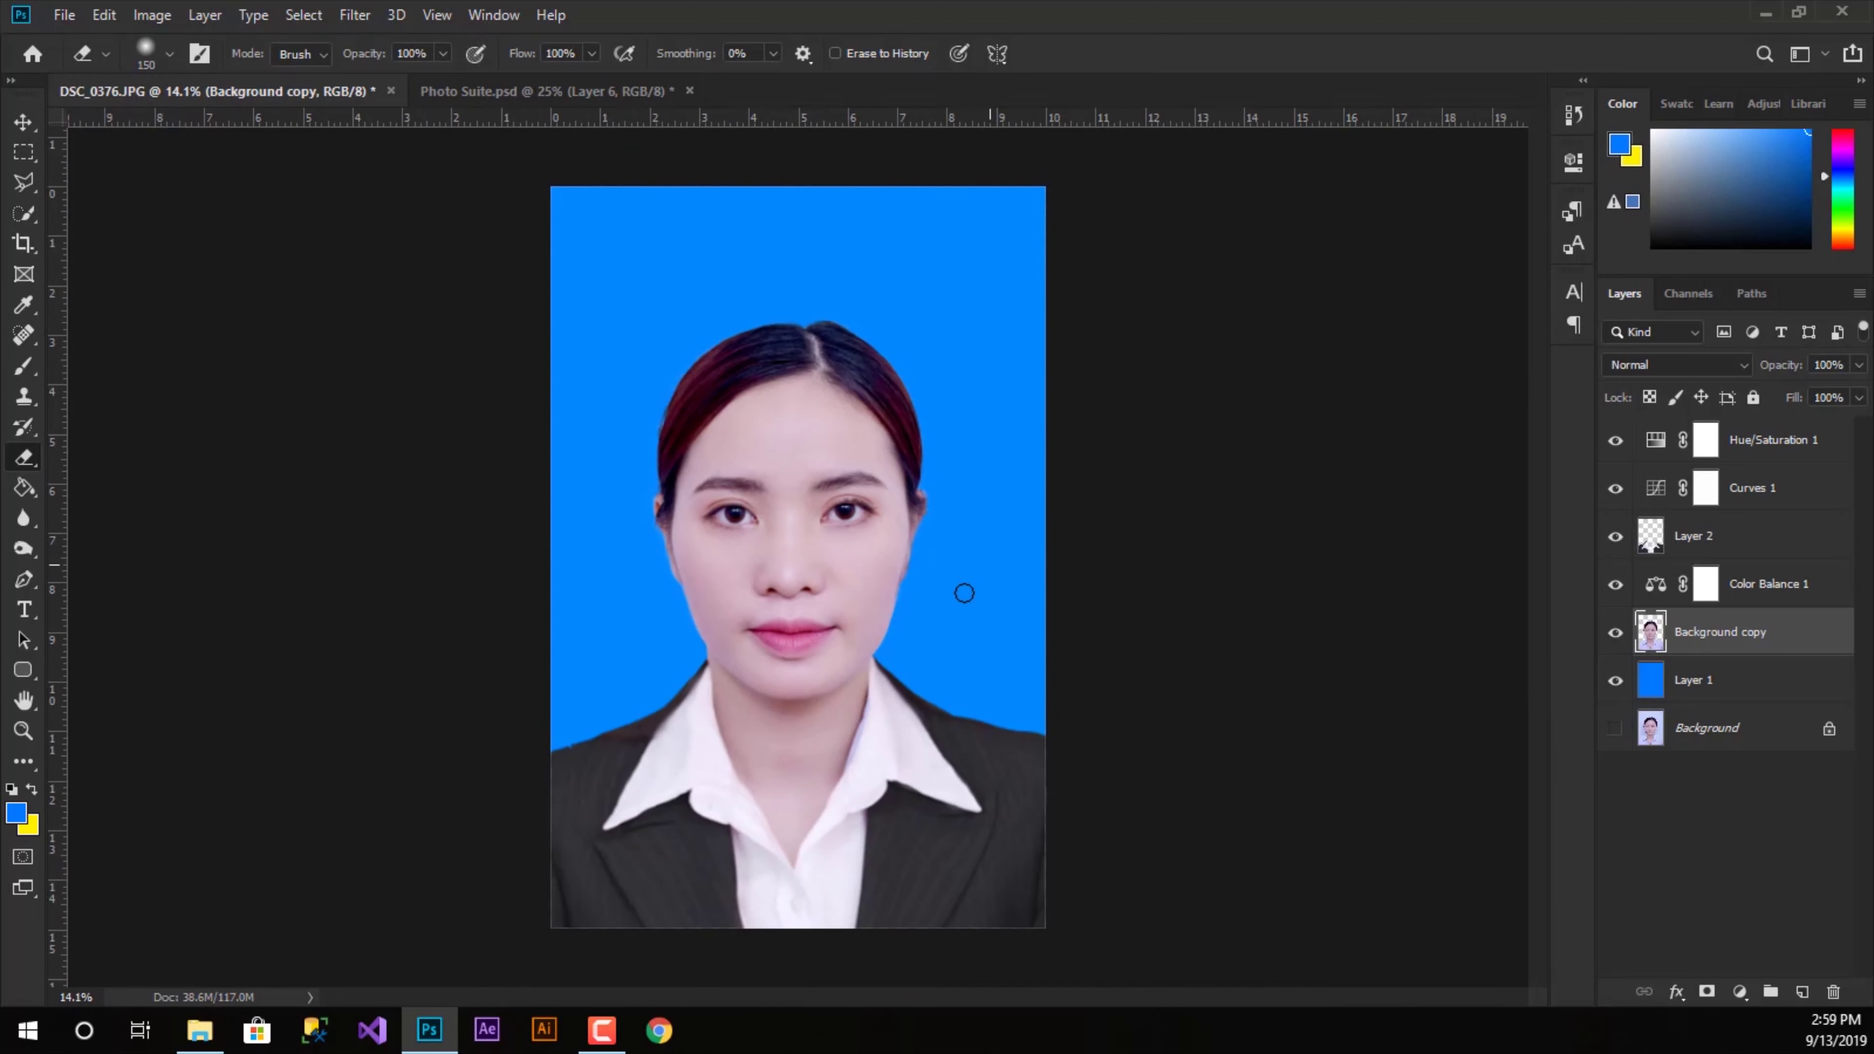
scroll(985, 561, "up", 2)
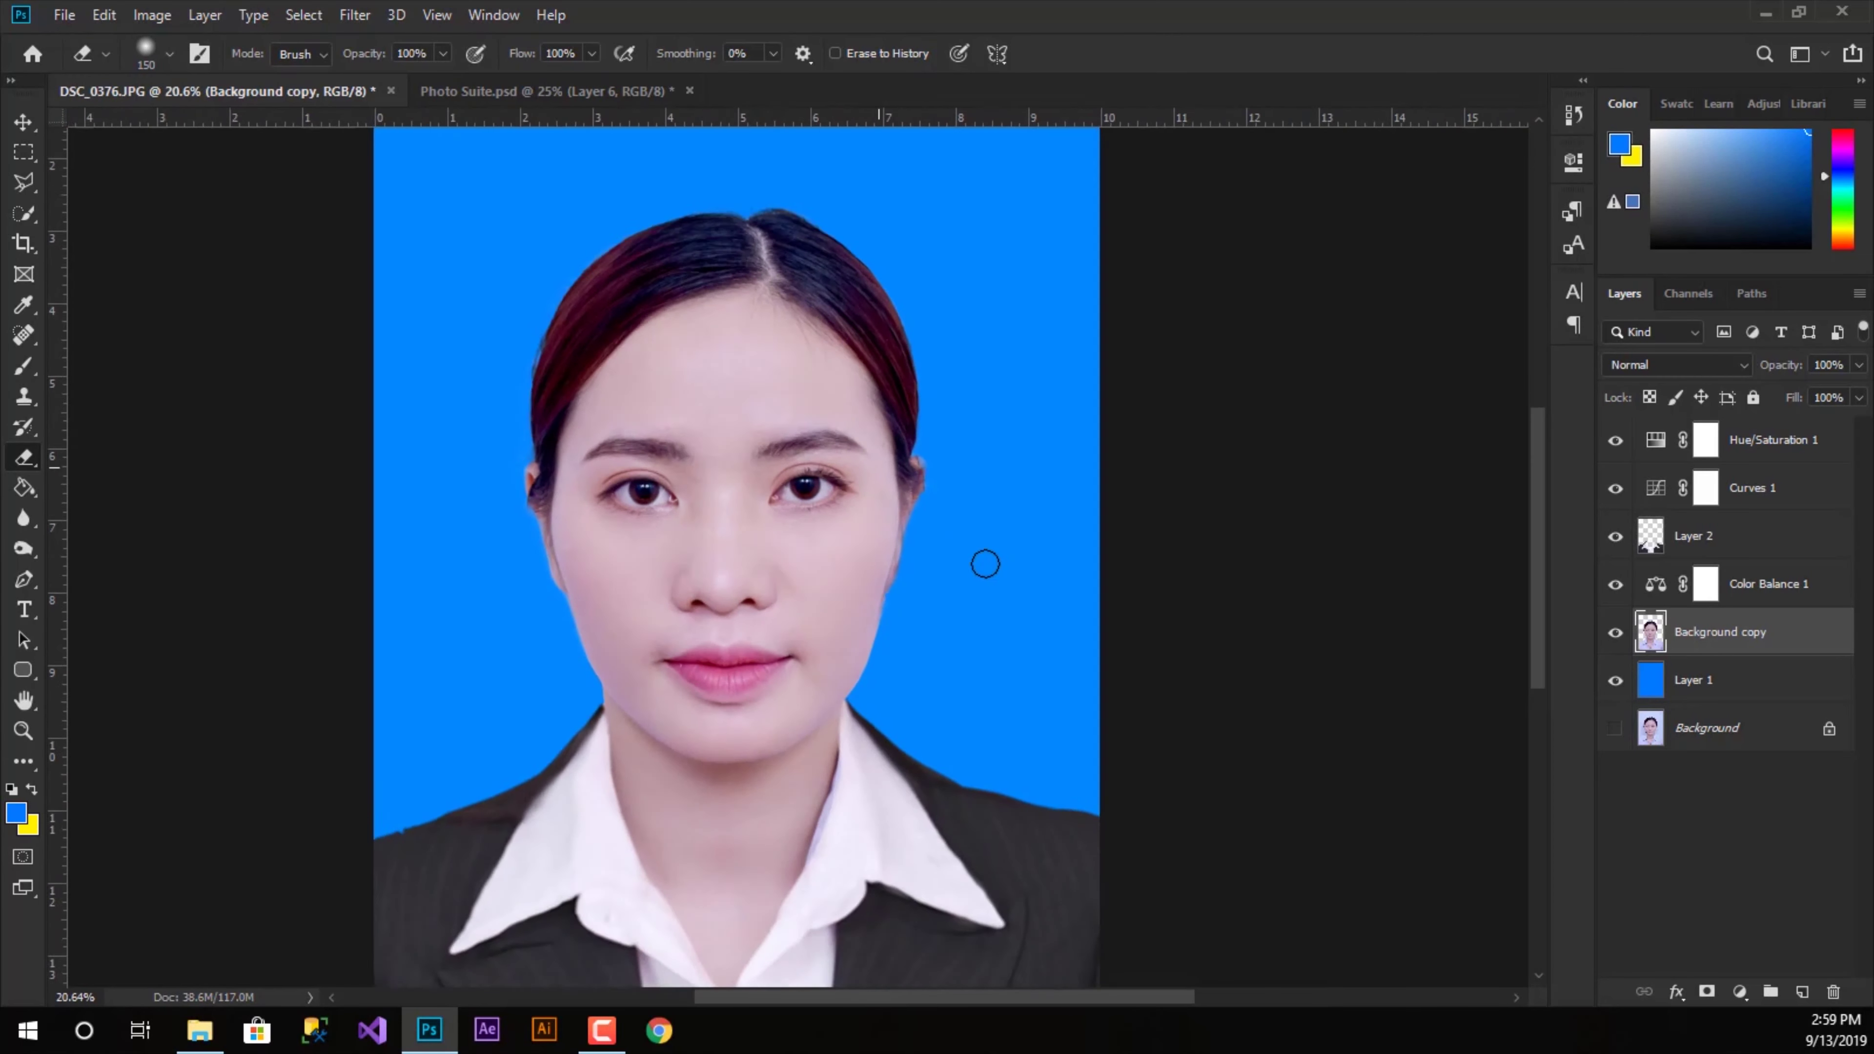
scroll(812, 702, "up", 1)
scroll(631, 843, "up", 2)
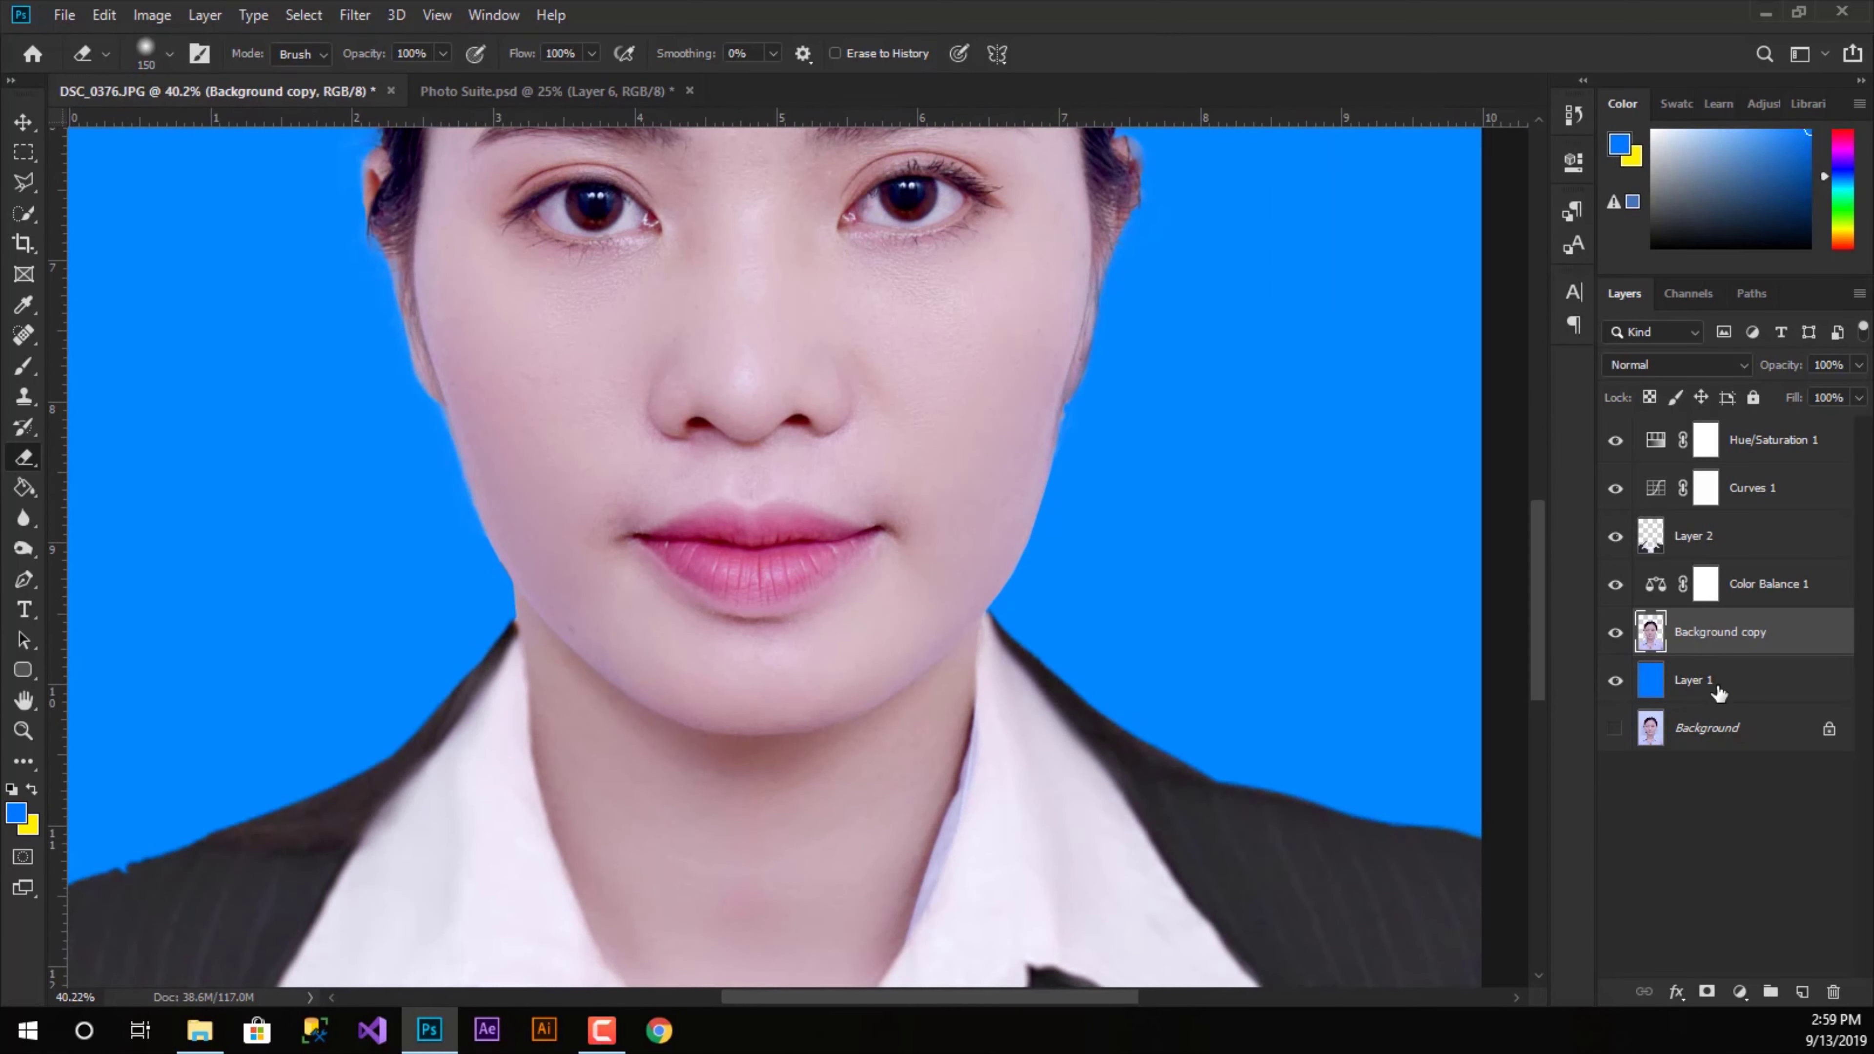
- Move Layer 2 to the top of the stack and pick the Smudge Tool at 82% strength
left_click_drag(1715, 552, 1724, 424)
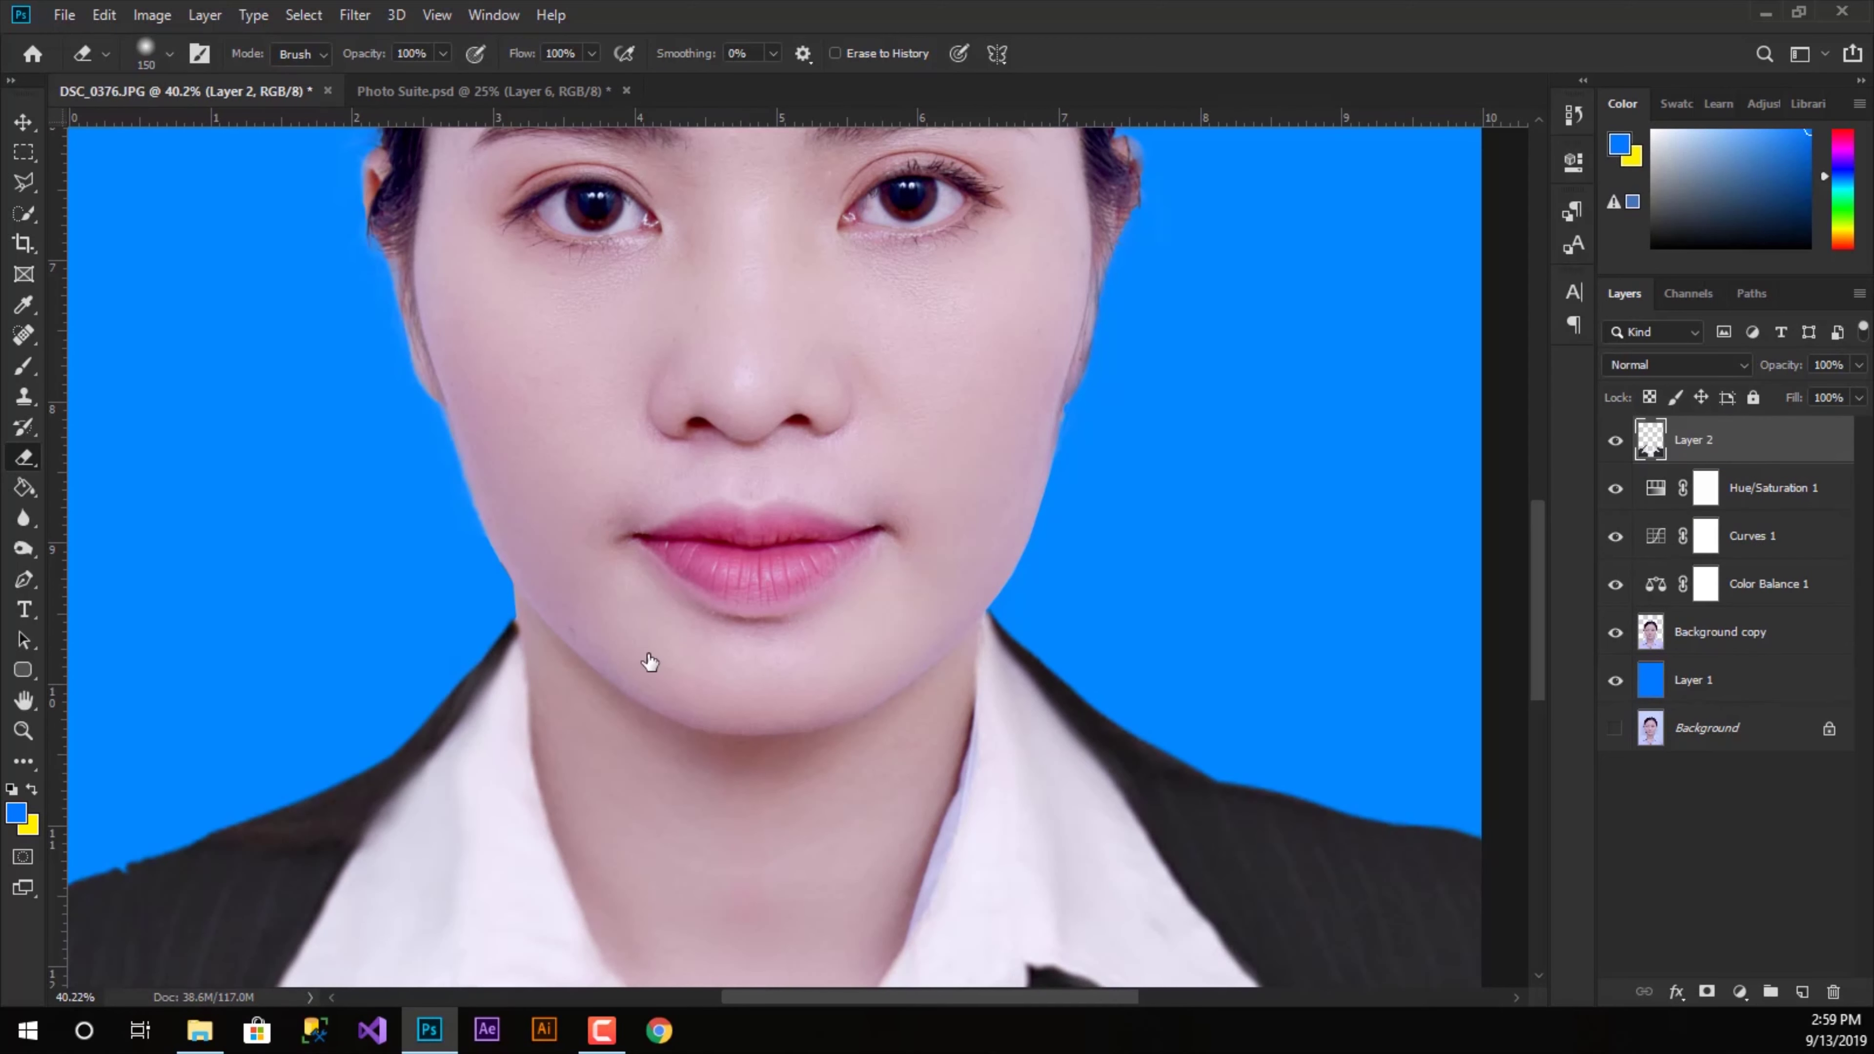
left_click(25, 552)
right_click(22, 555)
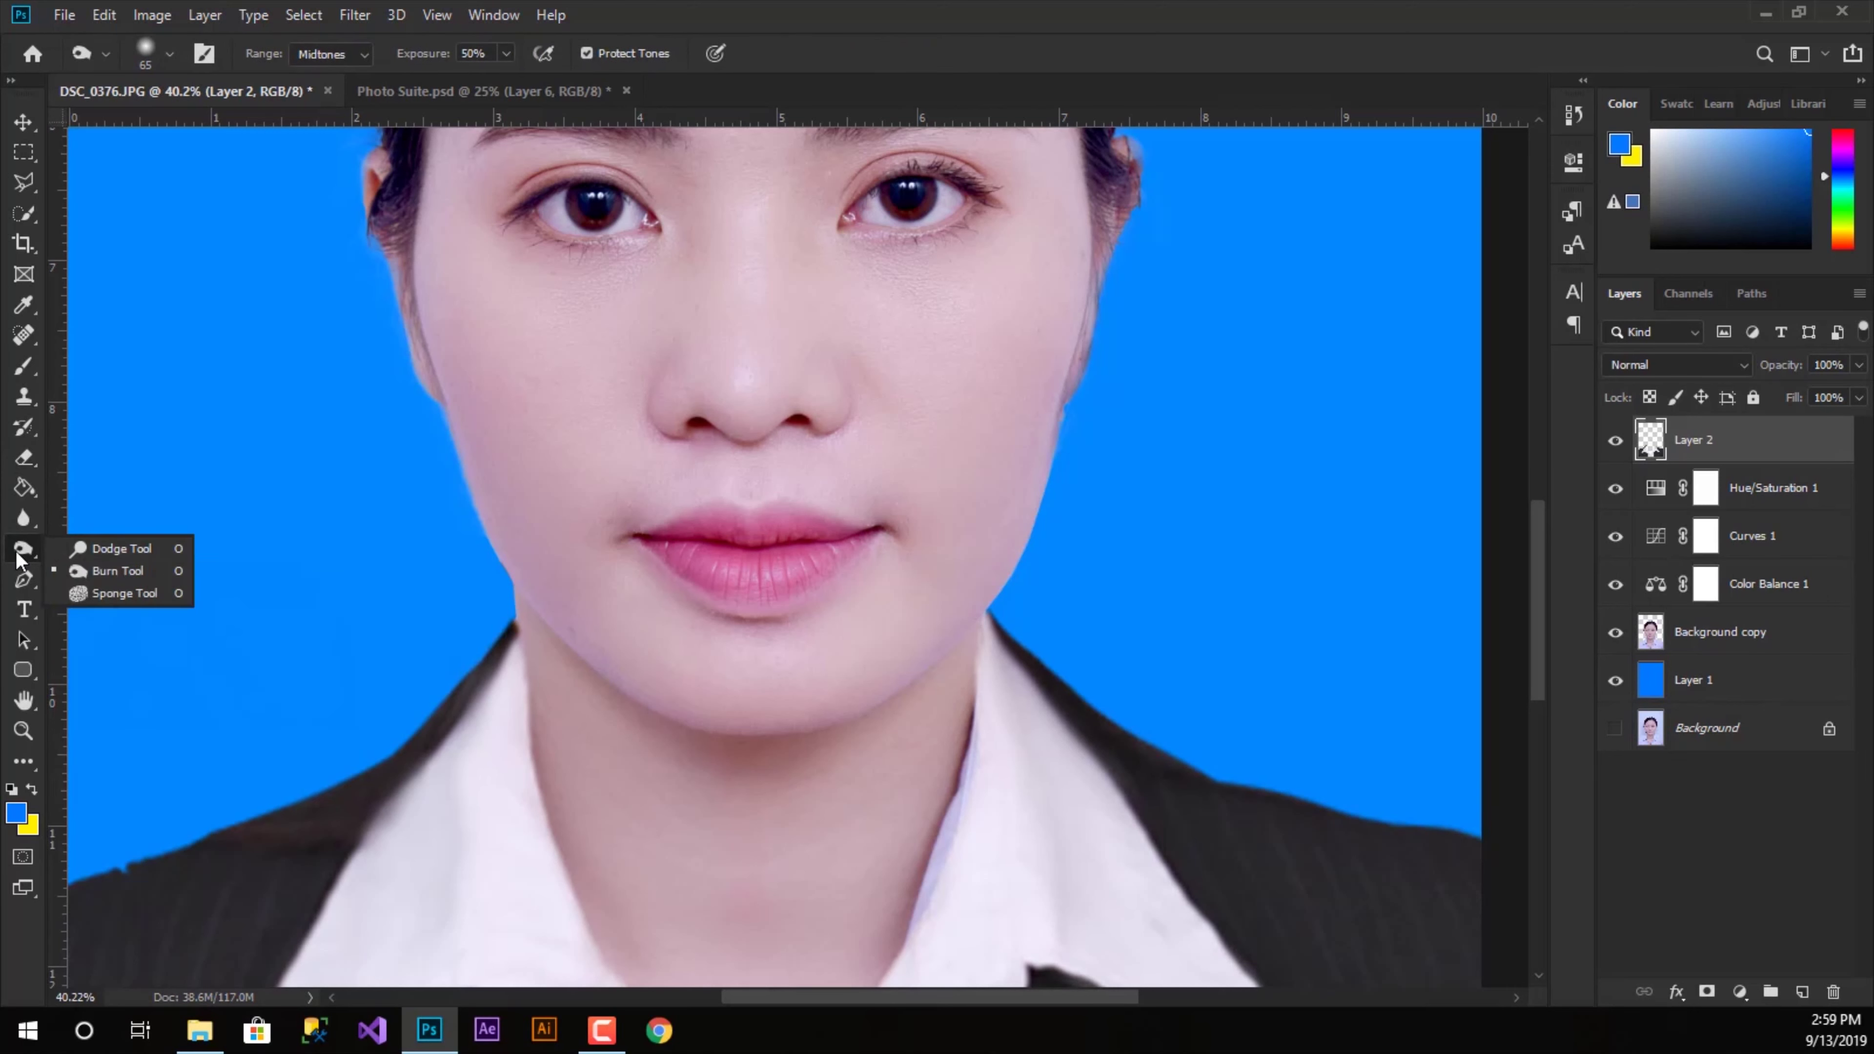
left_click(24, 520)
right_click(27, 526)
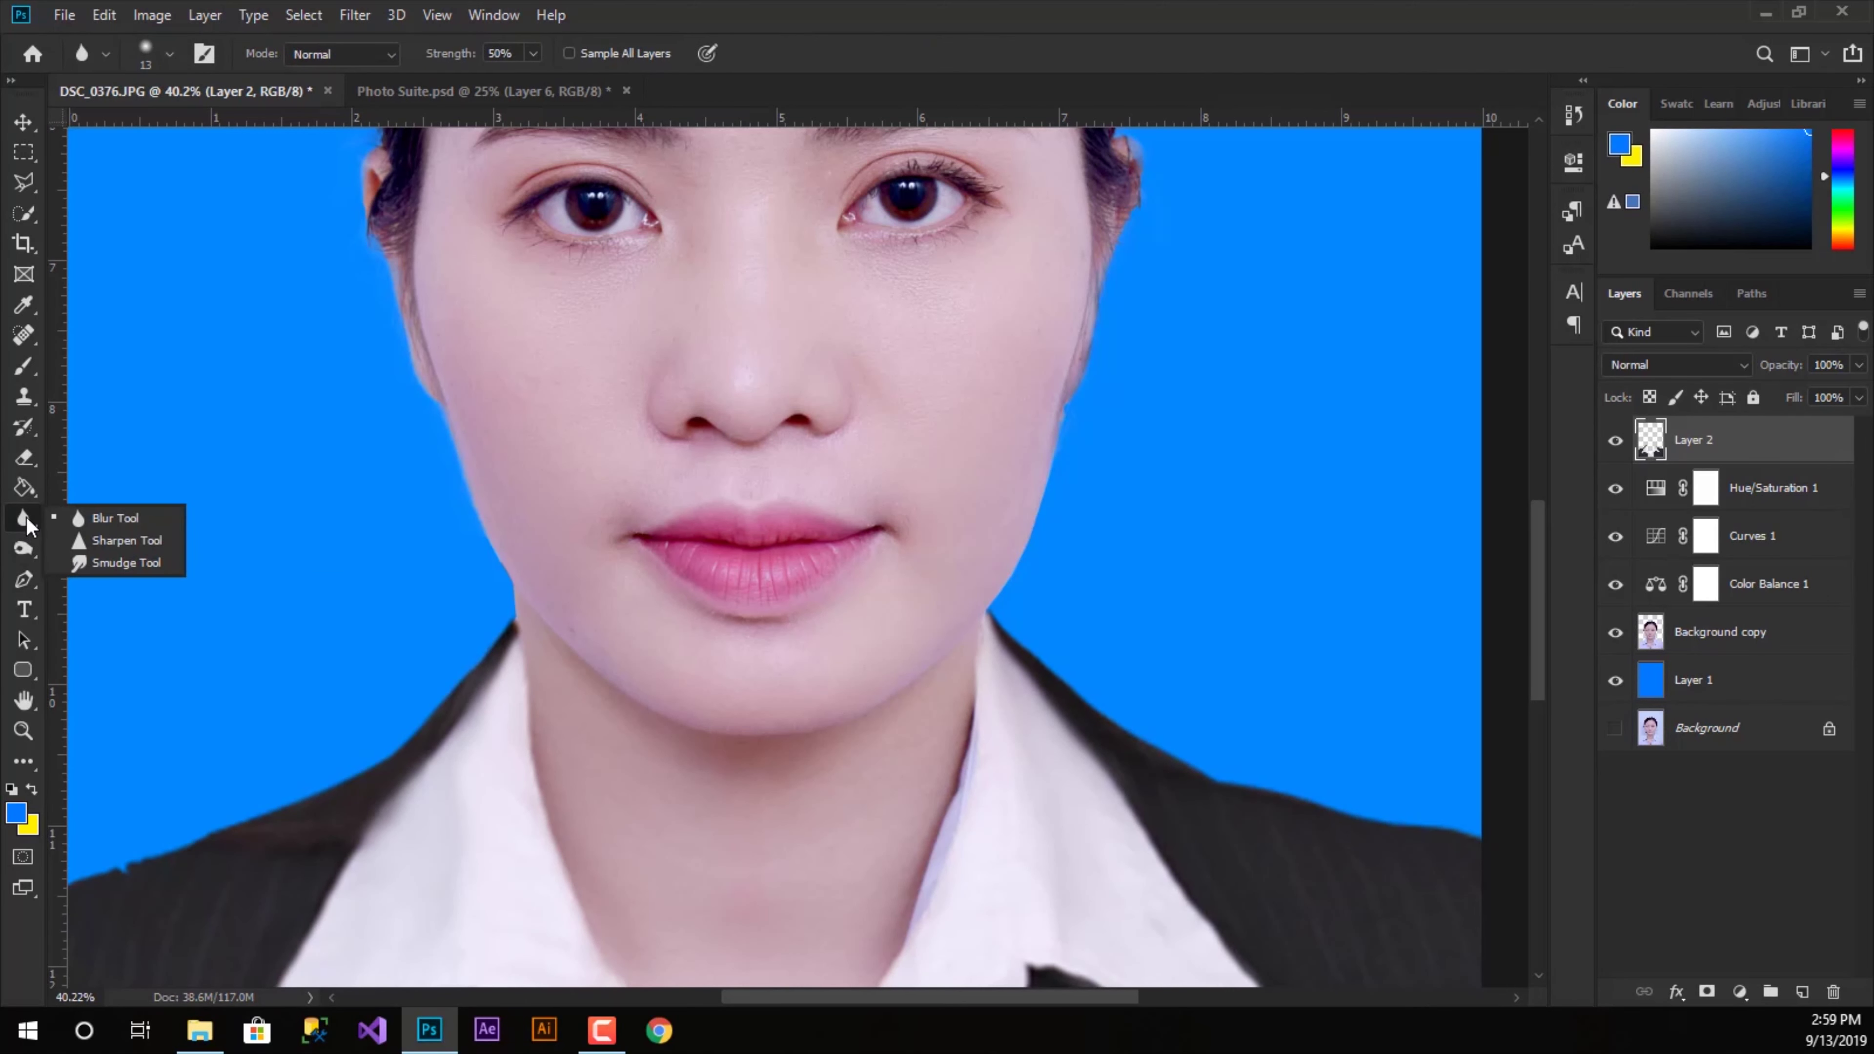
left_click(121, 565)
left_click(505, 53)
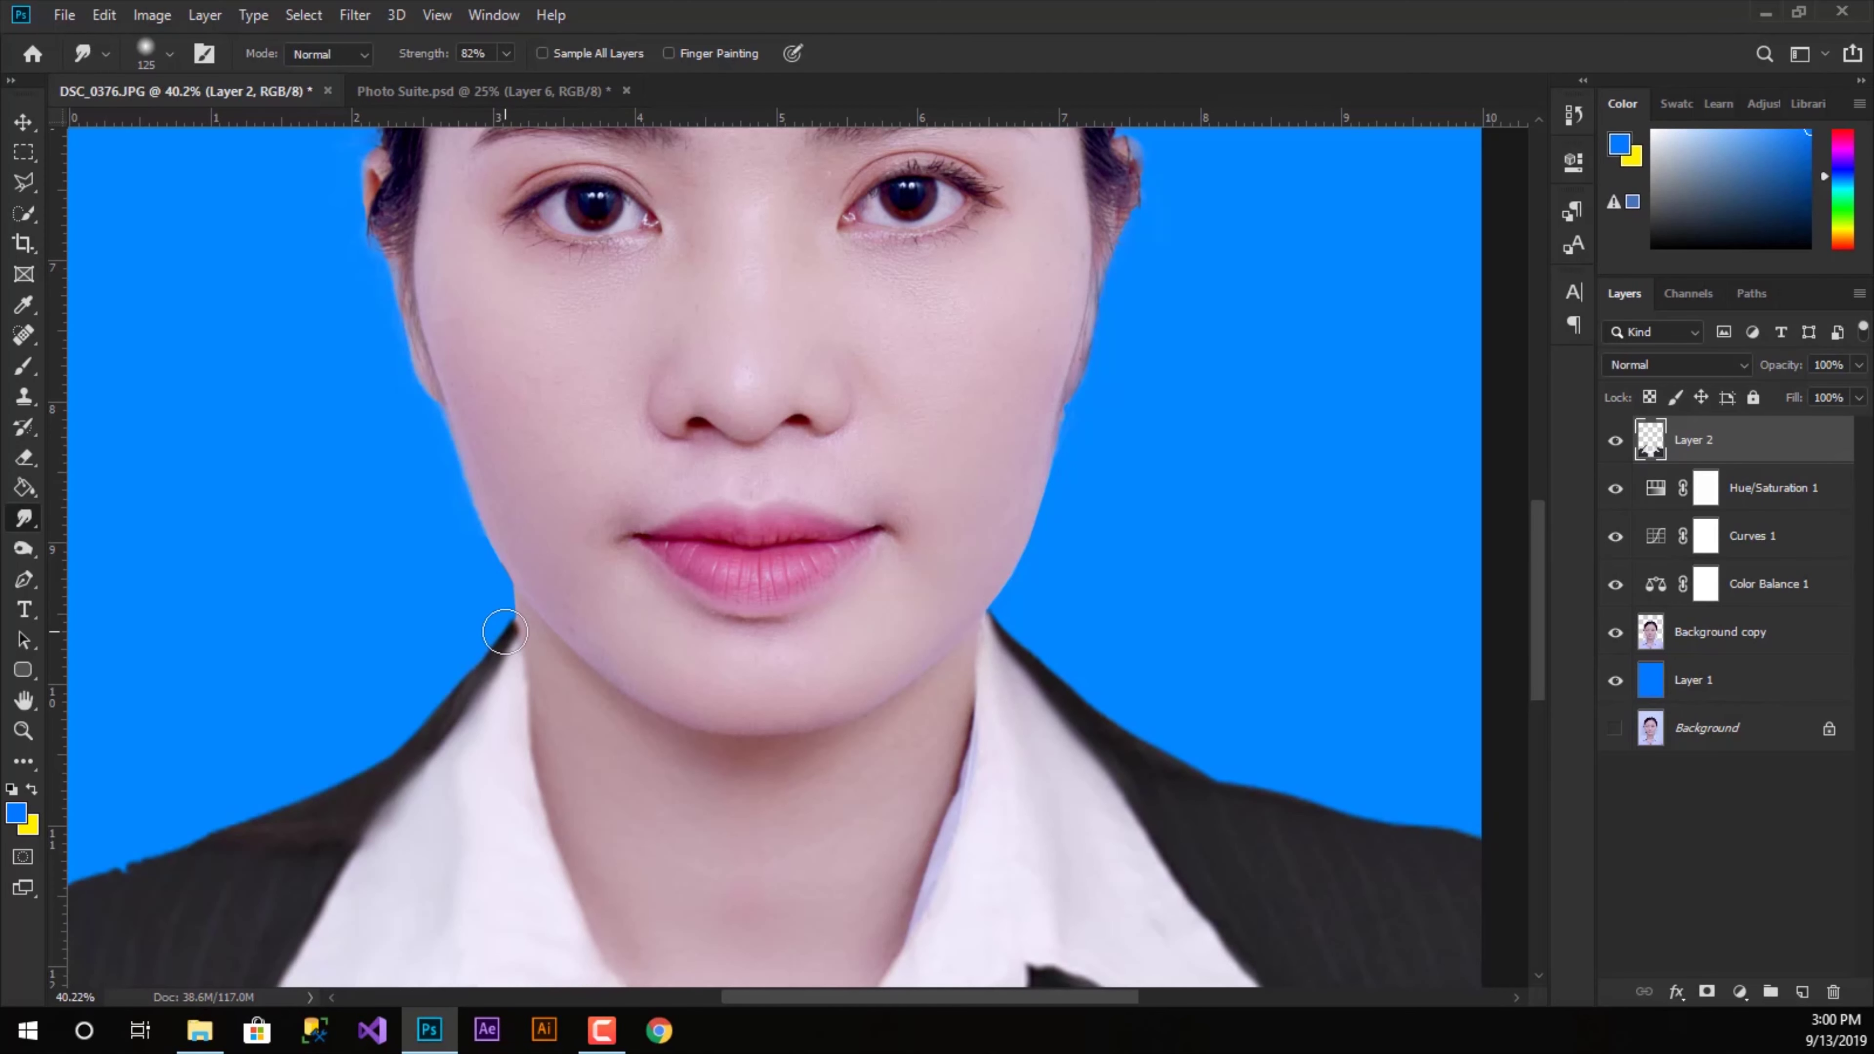
- Smudge the dark suit edge into the jawline and the blue background
scroll(505, 632, "up", 2)
scroll(502, 630, "up", 3)
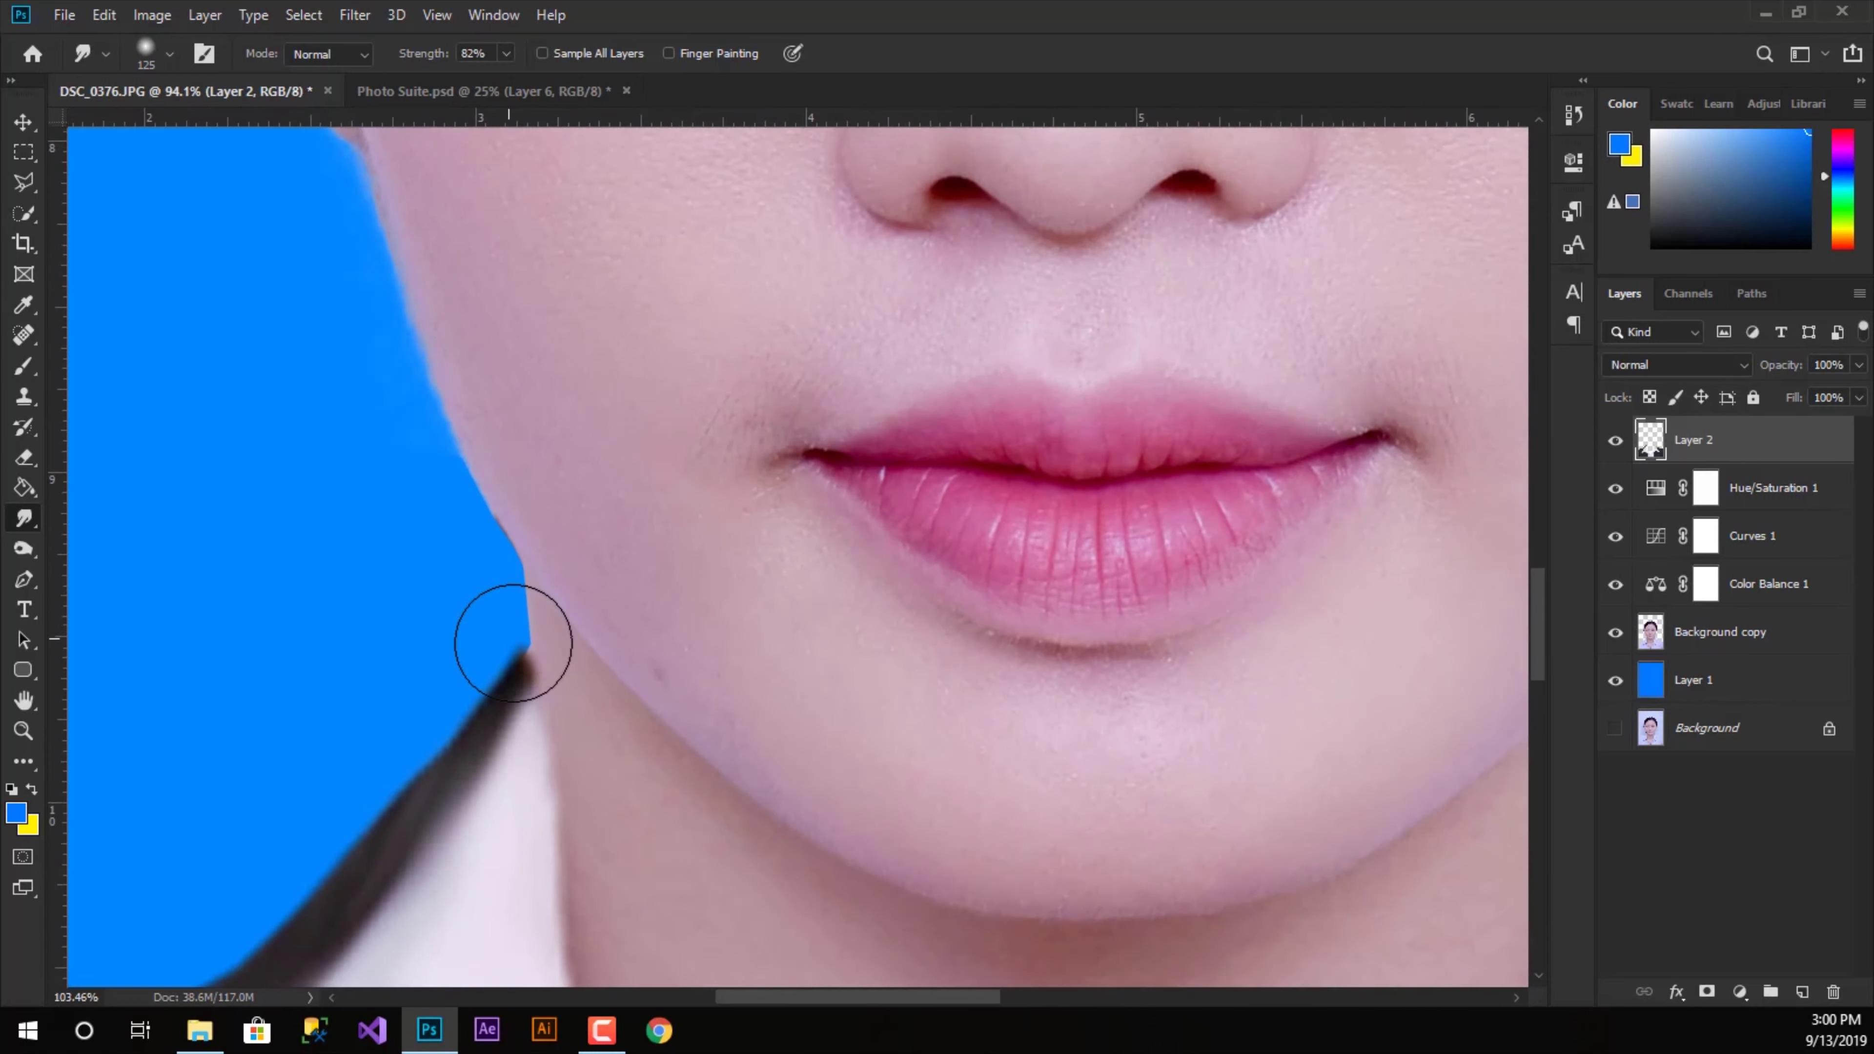
scroll(502, 629, "up", 2)
left_click_drag(490, 610, 531, 519)
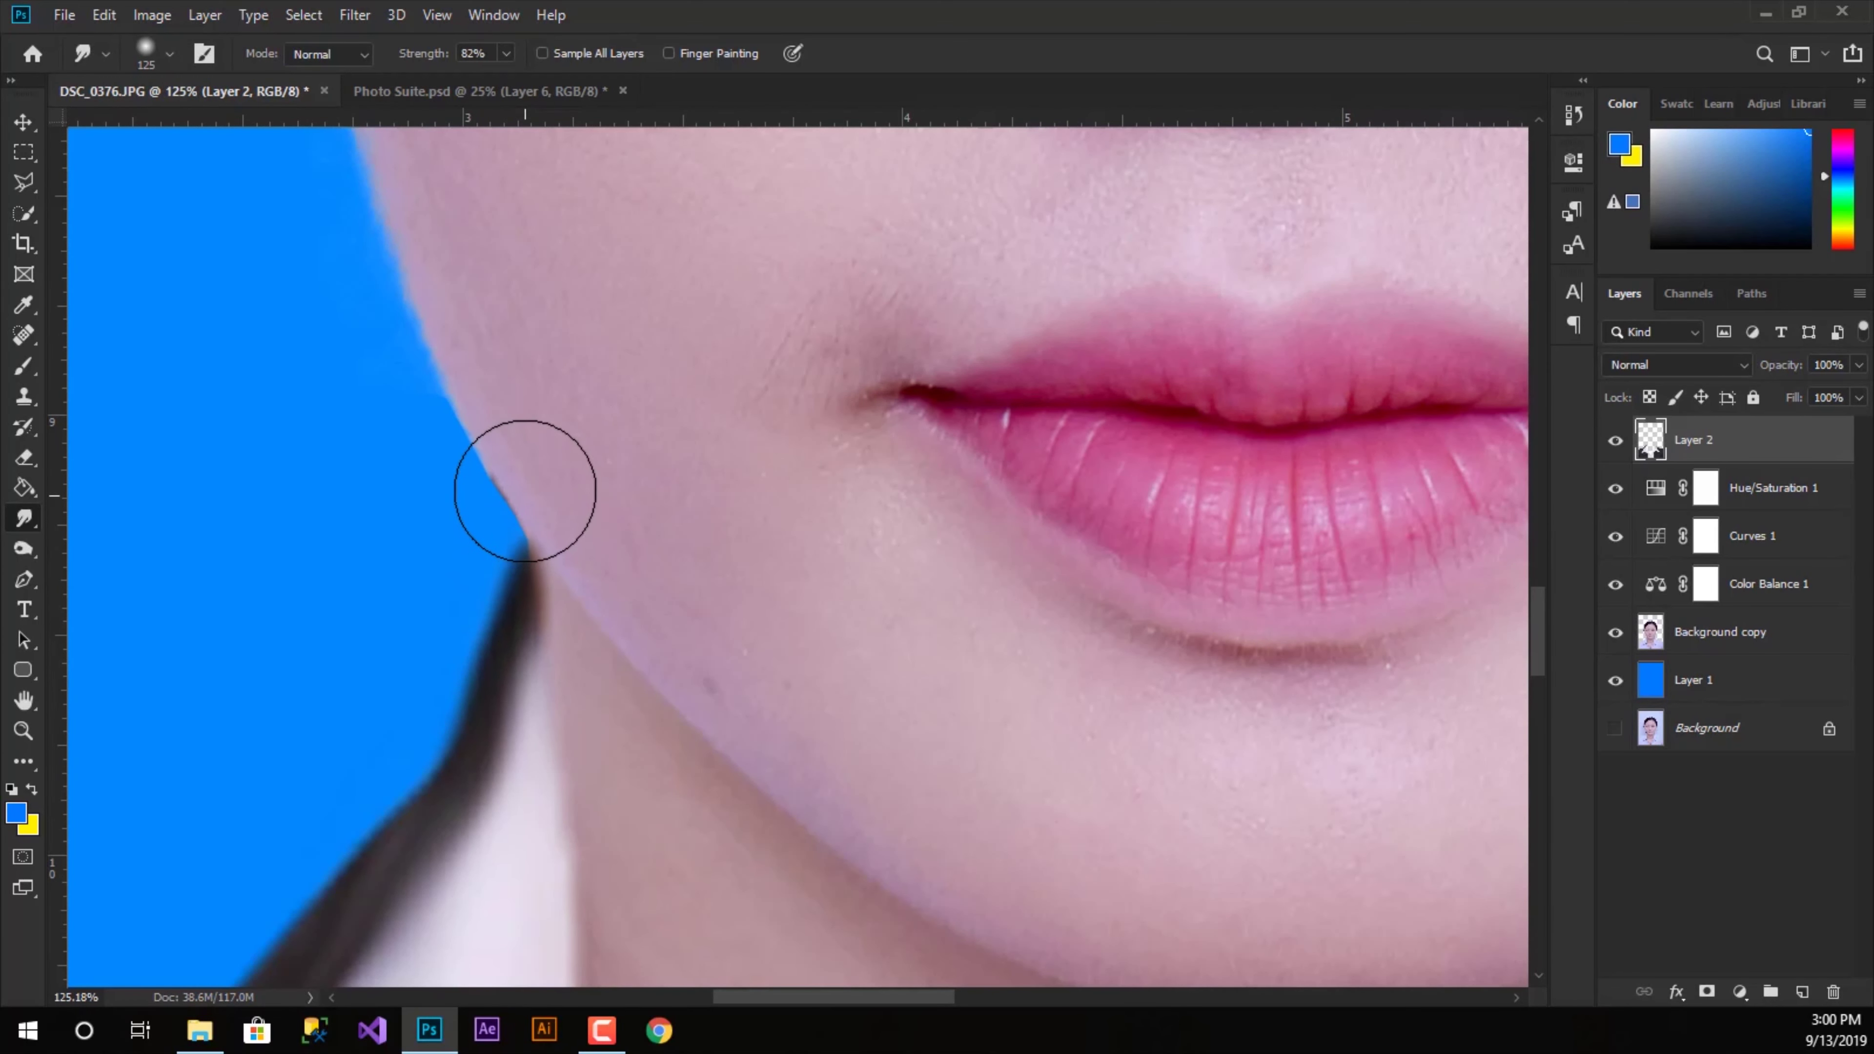
left_click_drag(531, 519, 501, 538)
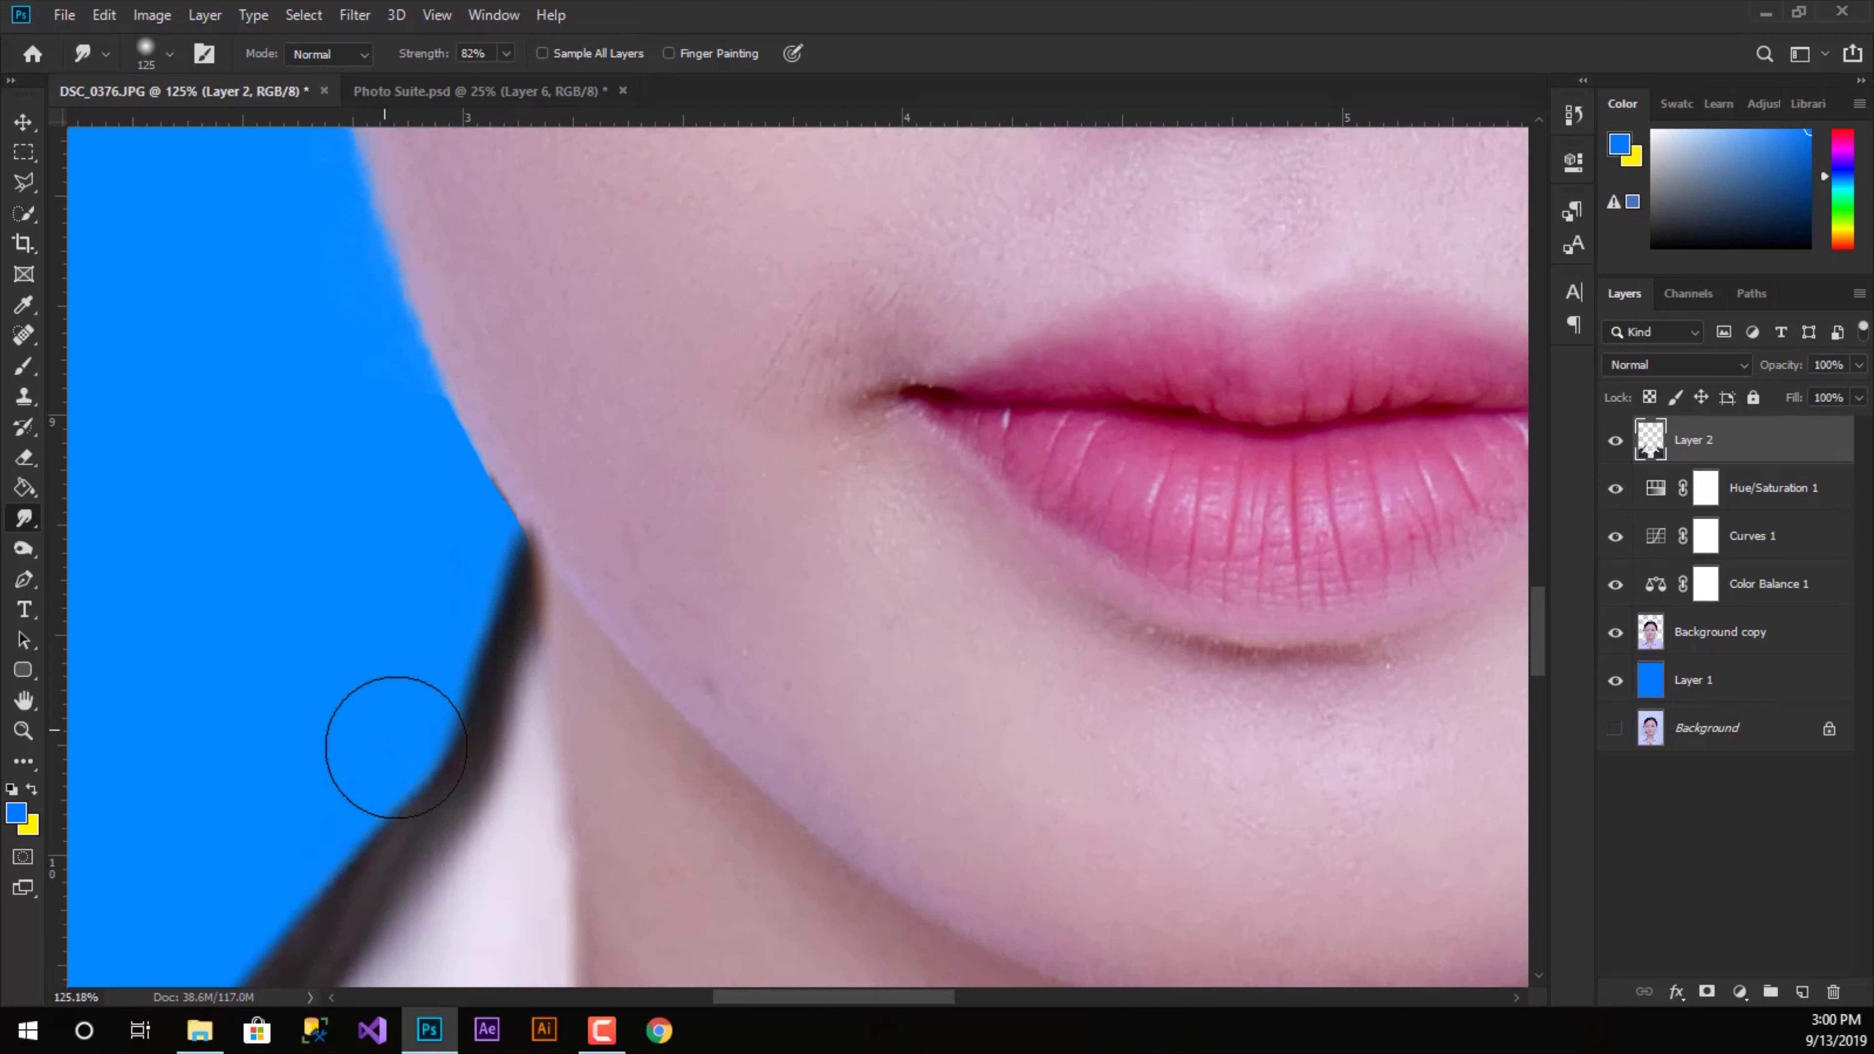
left_click_drag(380, 733, 498, 529)
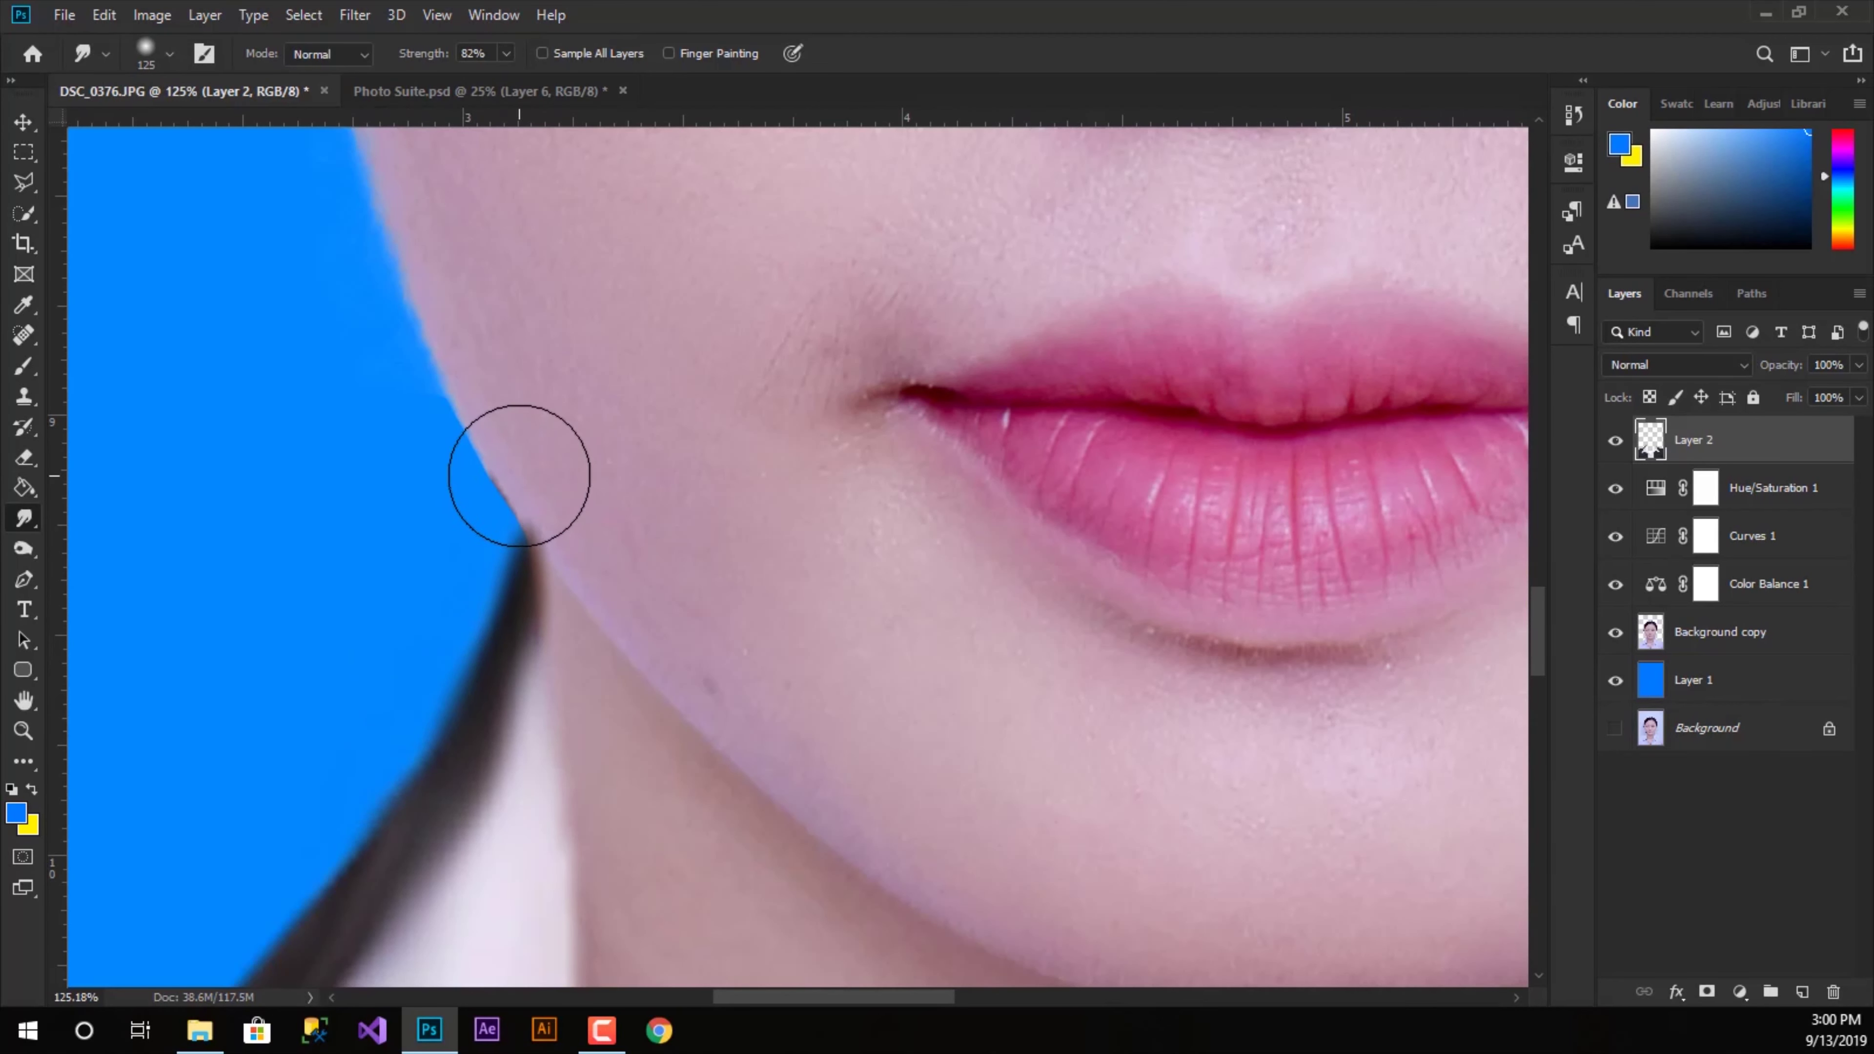
mouse_move(930, 513)
left_mouse_down()
mouse_move(783, 469)
mouse_move(376, 436)
left_mouse_up()
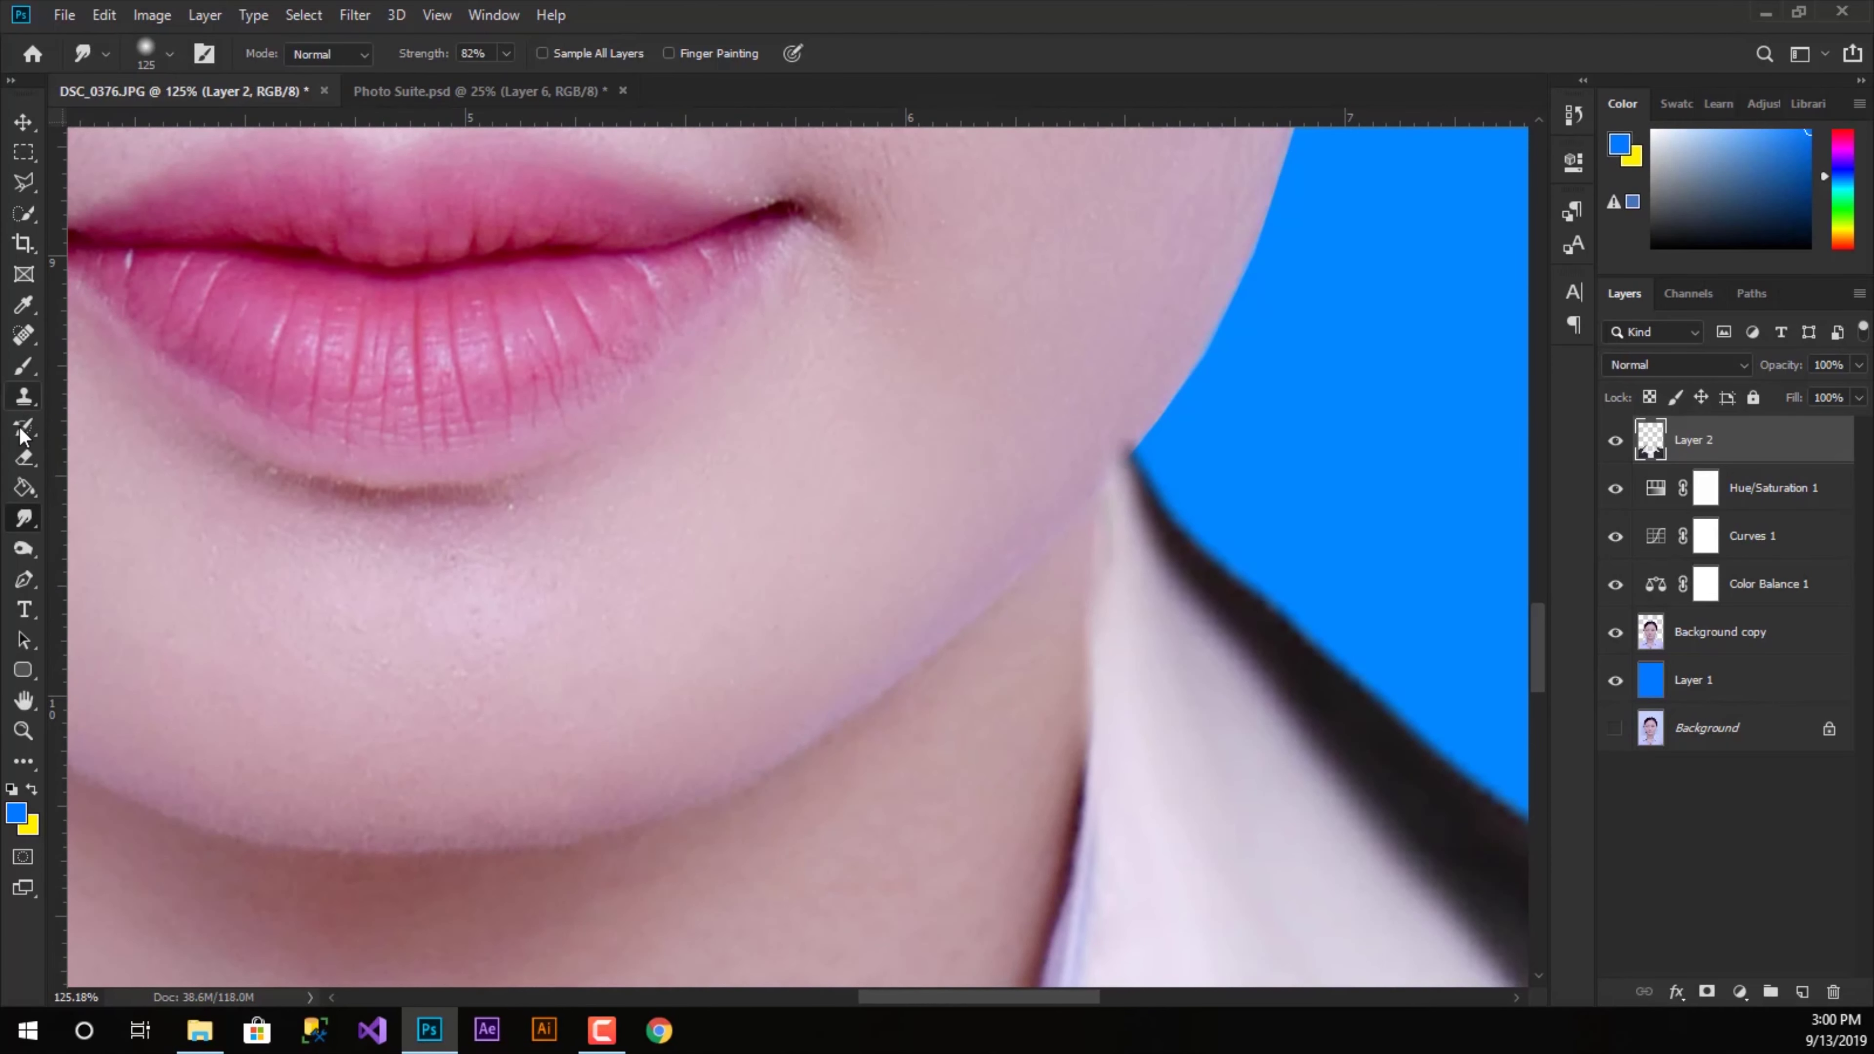
left_click(23, 464)
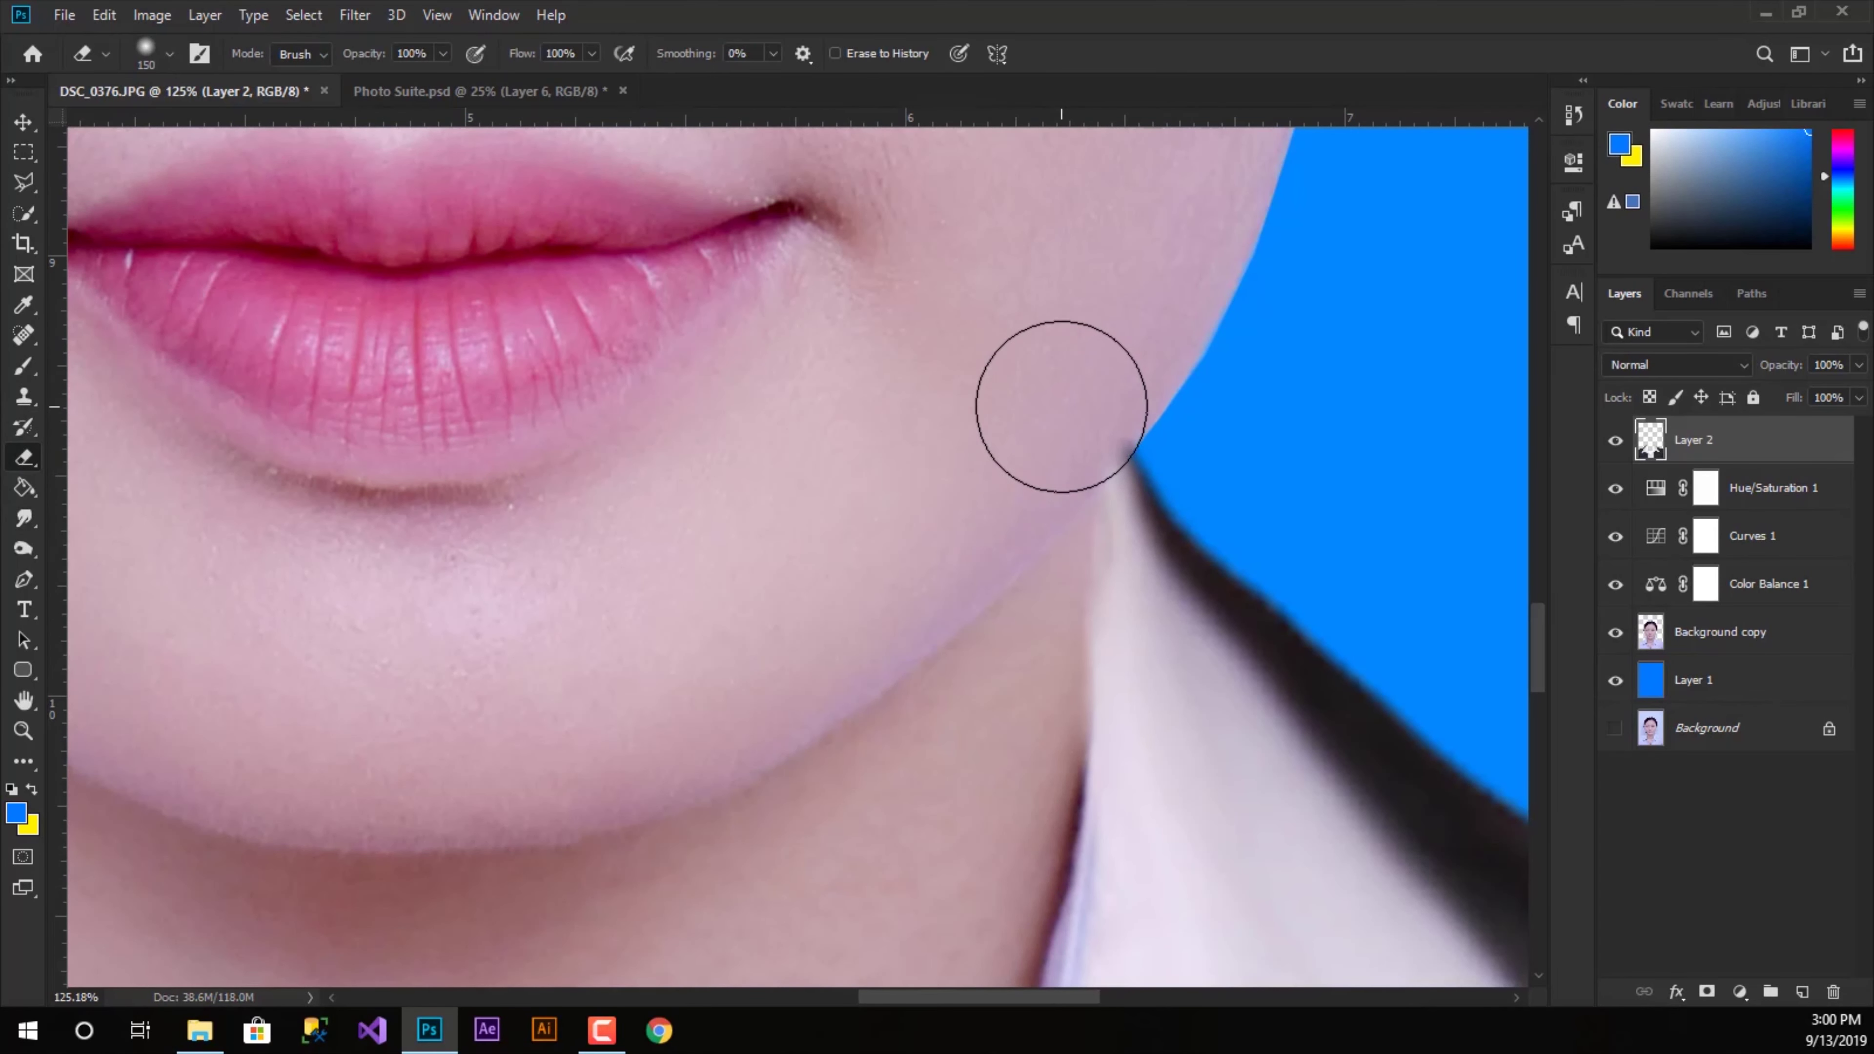
- Give the eraser a hard round brush tip and pan to the chin, neck and collar
left_click(172, 55)
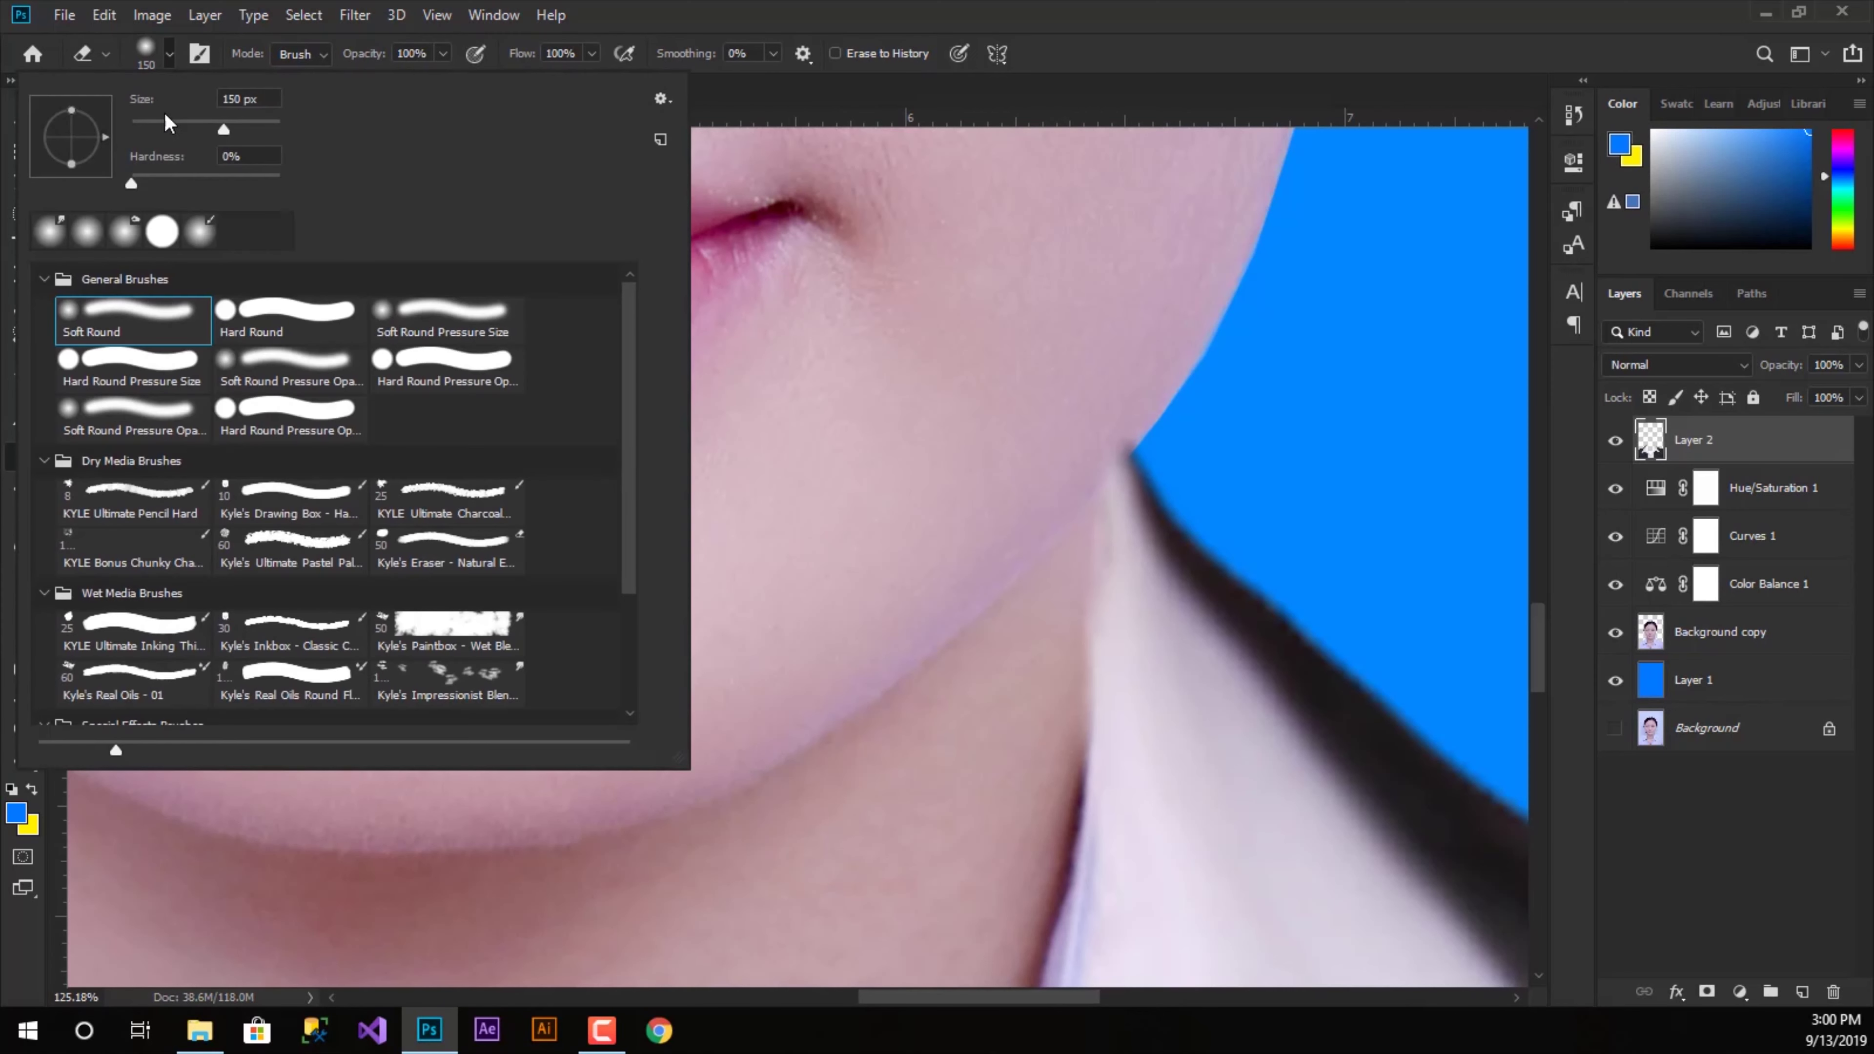
left_click(163, 232)
key("Return")
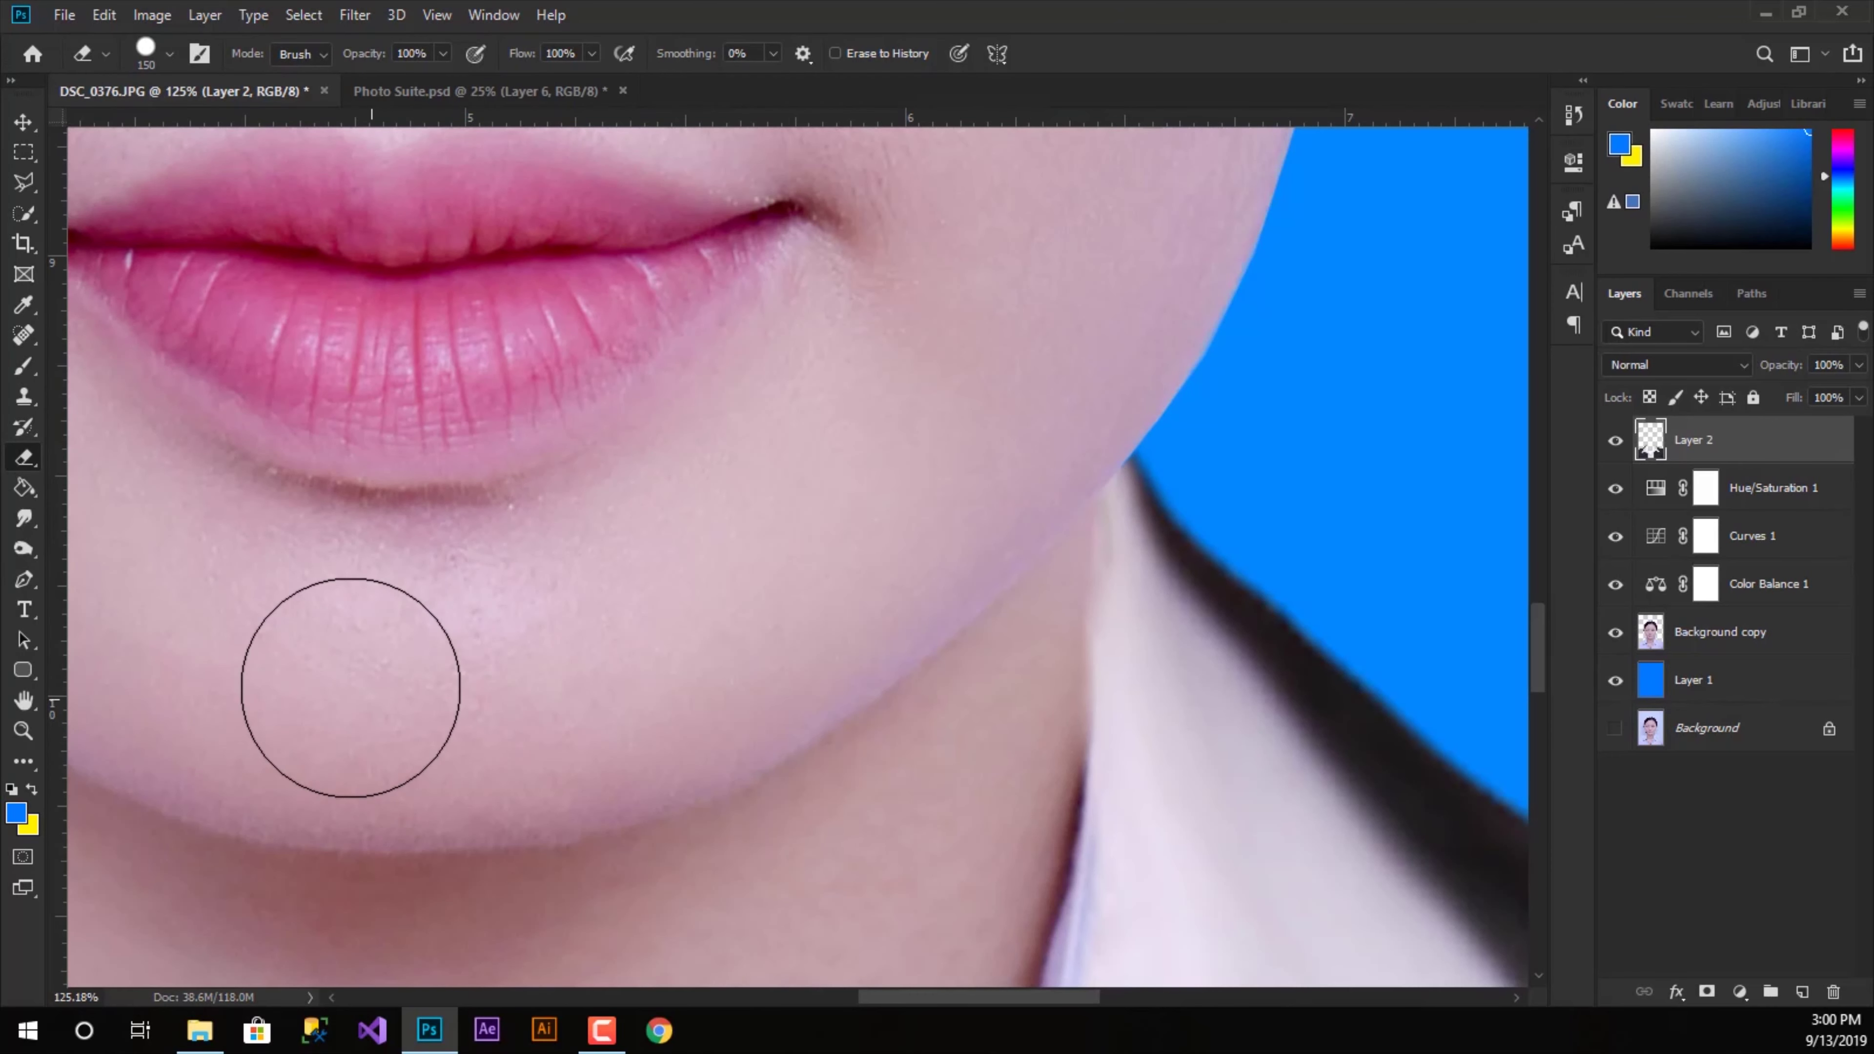
left_click_drag(532, 669, 968, 646)
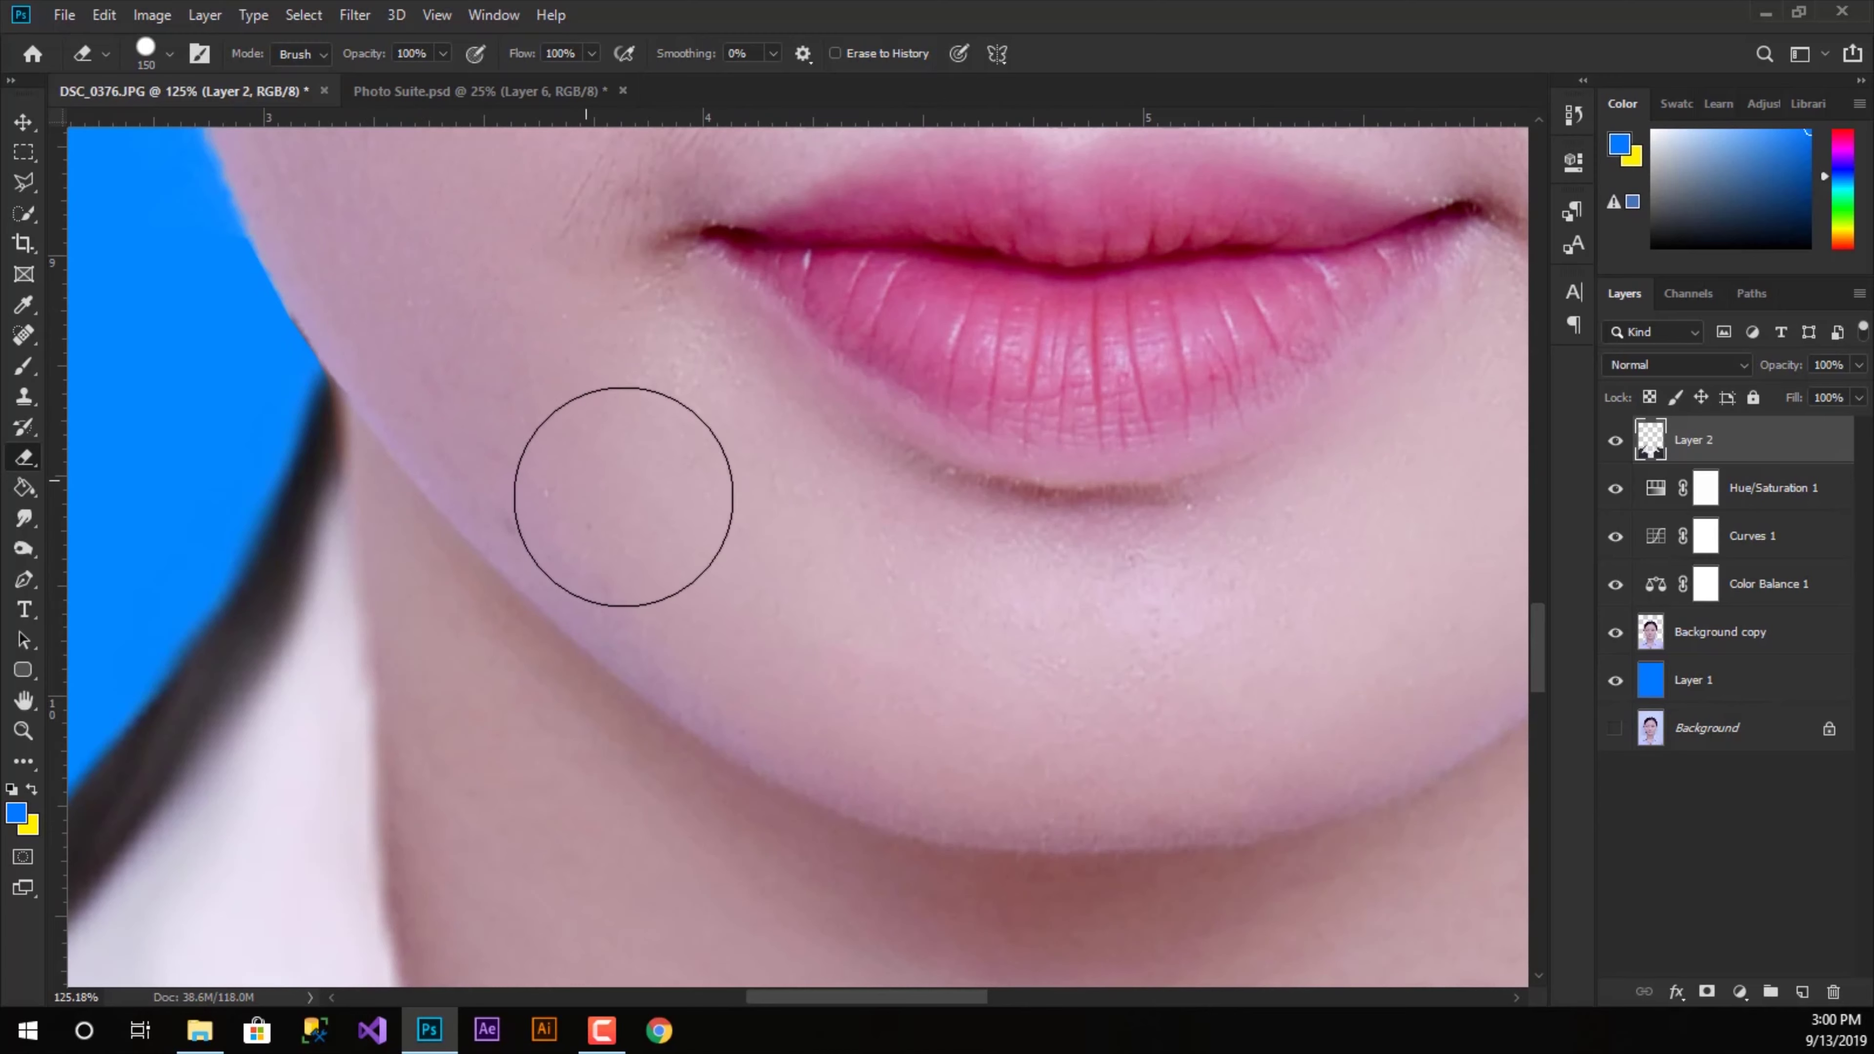
mouse_move(820, 569)
left_mouse_down()
mouse_move(691, 599)
mouse_move(564, 448)
left_mouse_up()
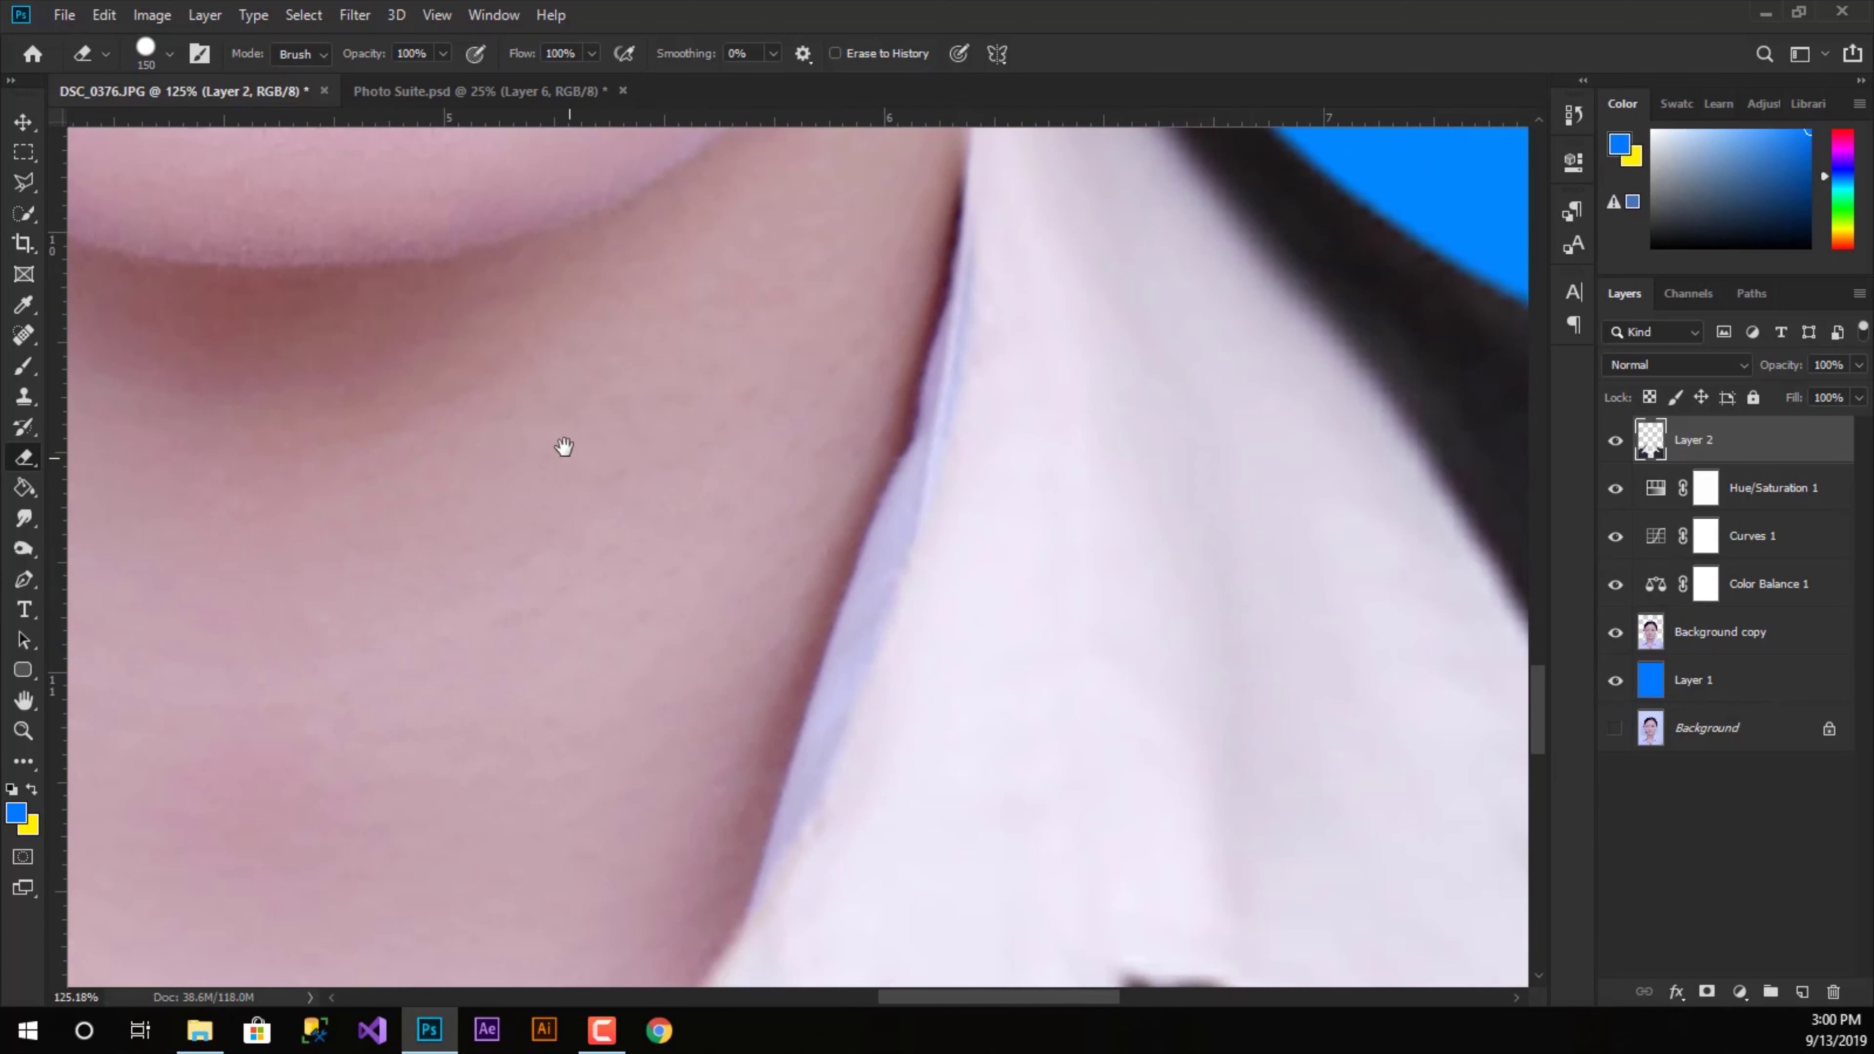
scroll(781, 432, "down", 2)
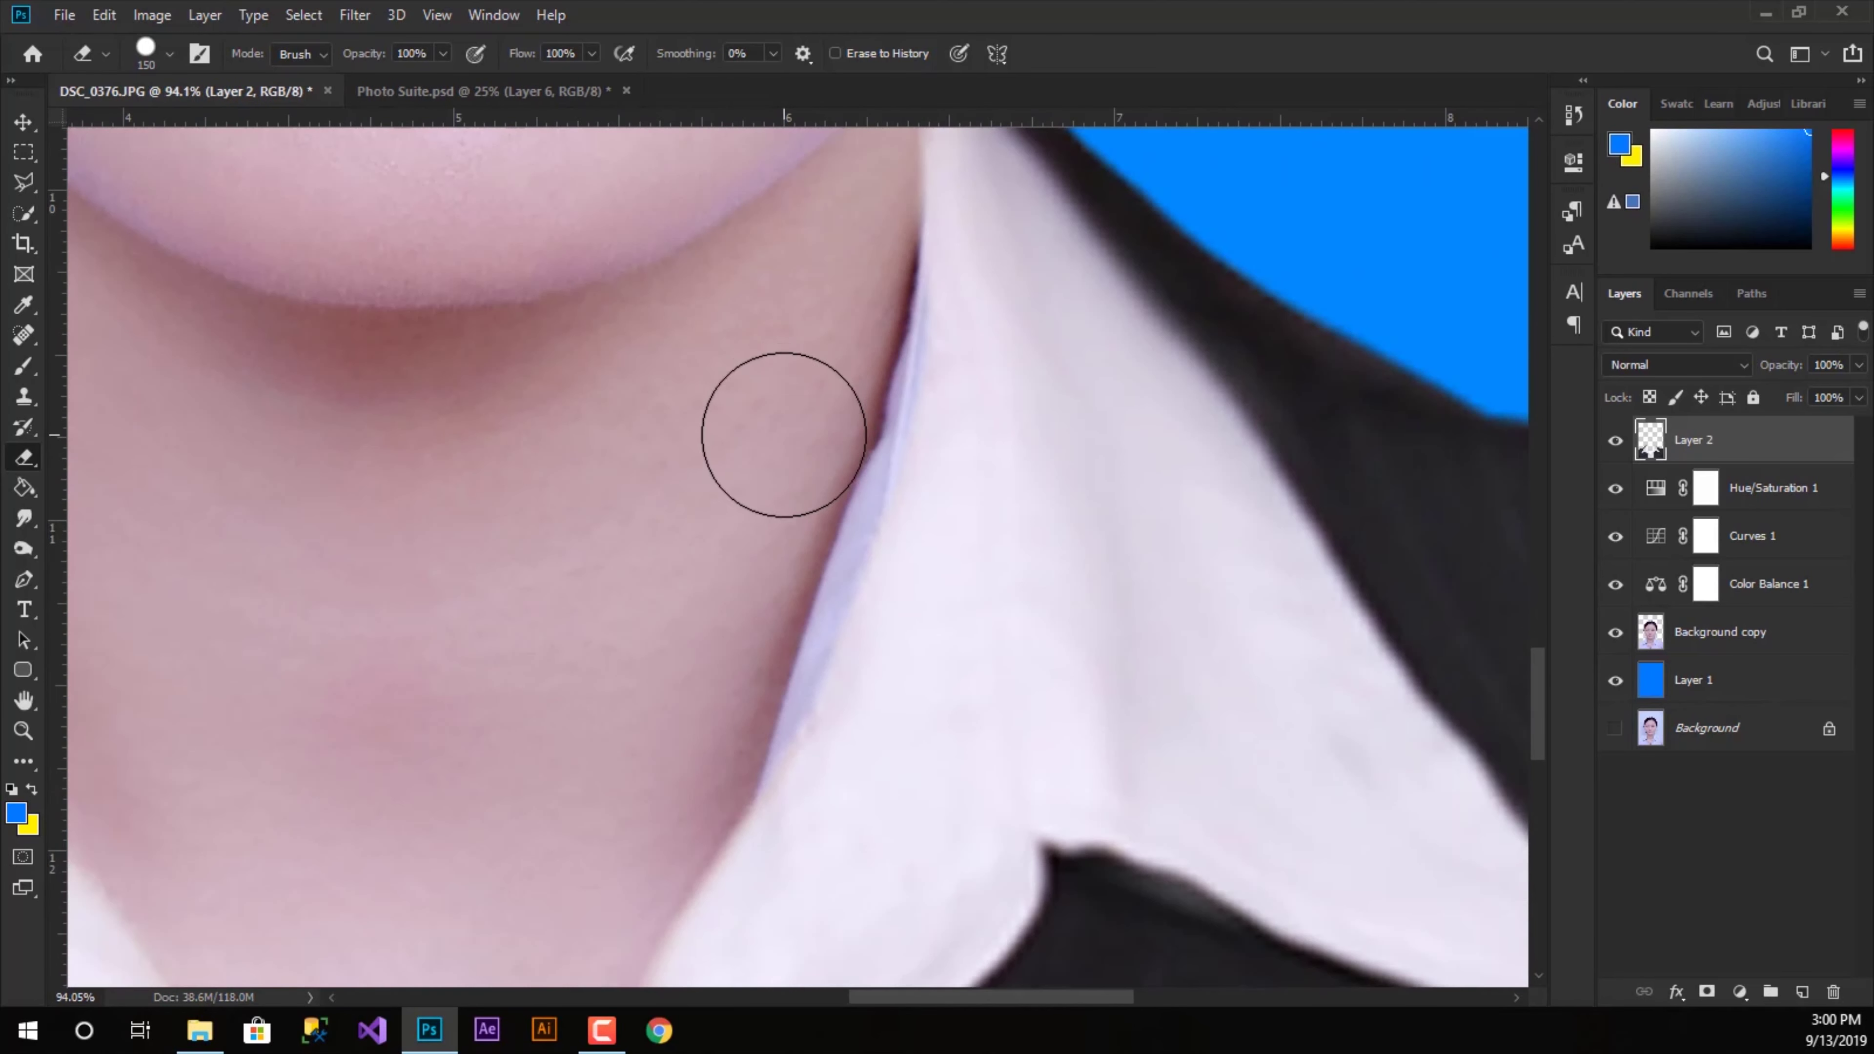
scroll(780, 432, "down", 2)
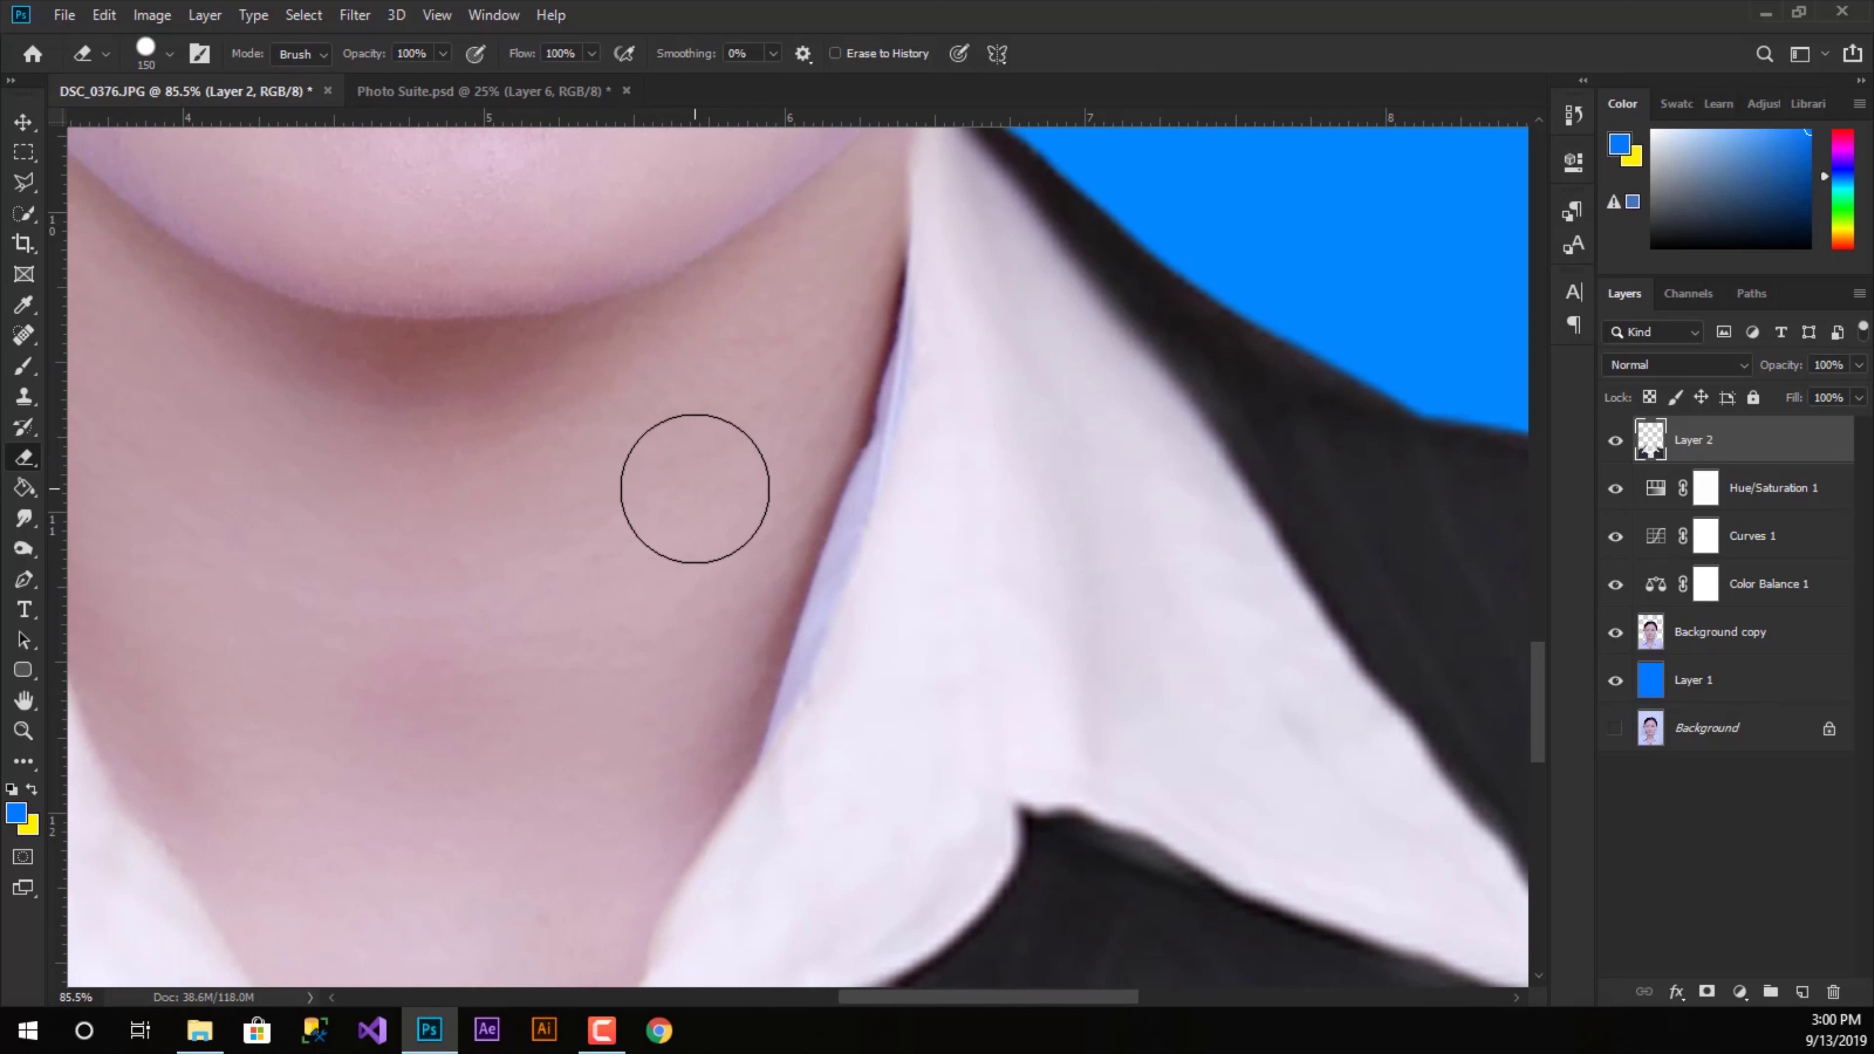
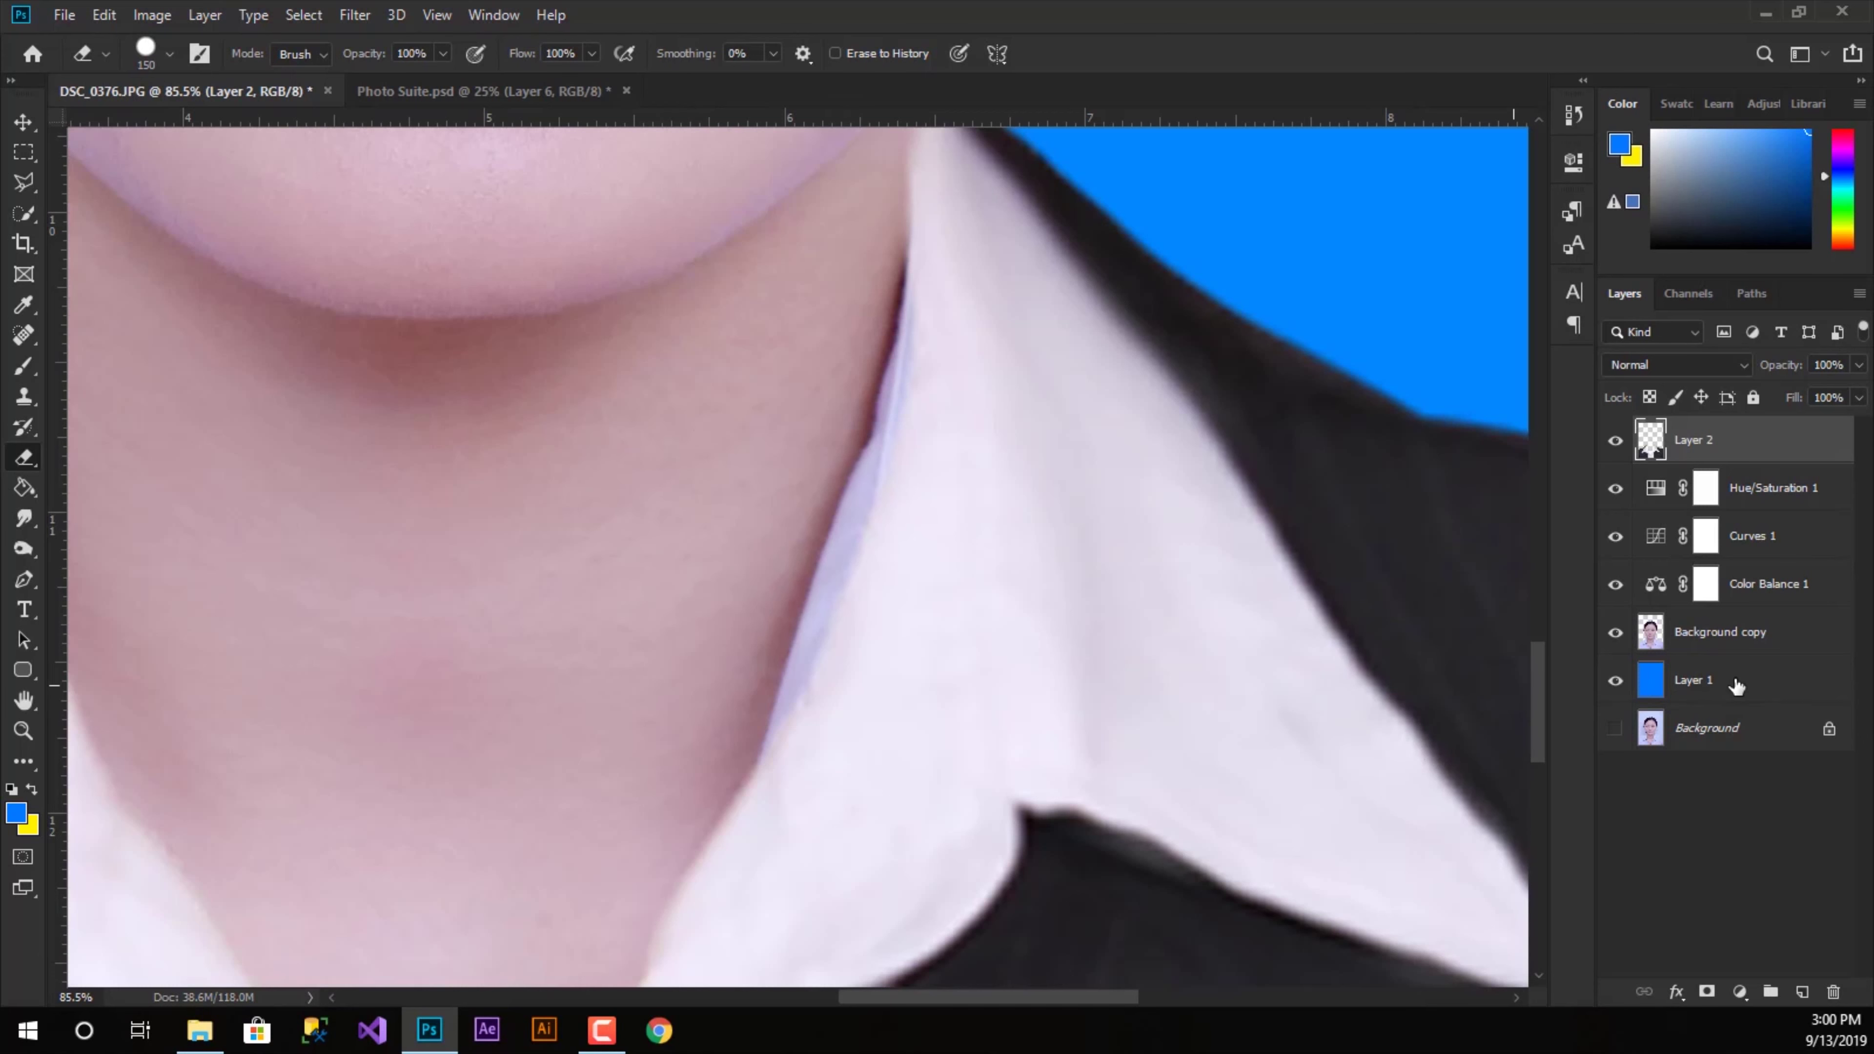
- On Background copy, clone-stamp with a 175 brush over the bluish collar edge by the neck
left_click(1683, 640)
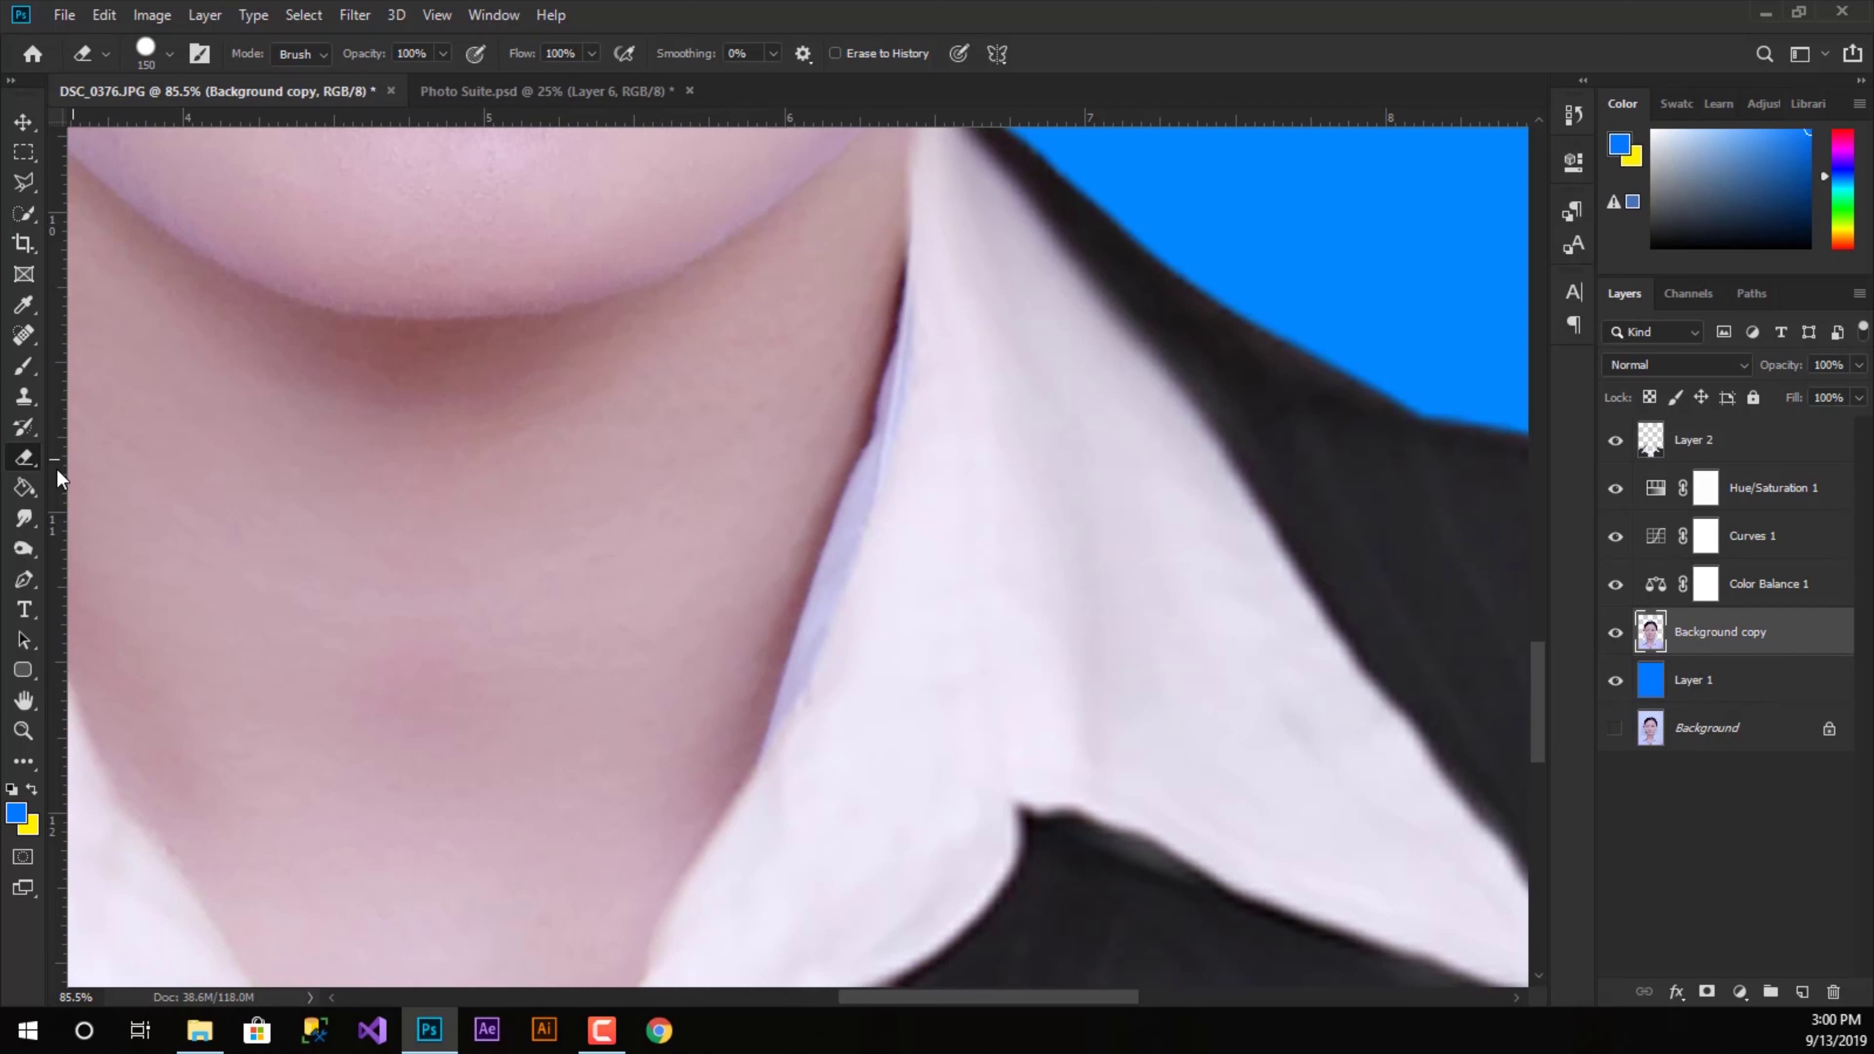
left_click(20, 402)
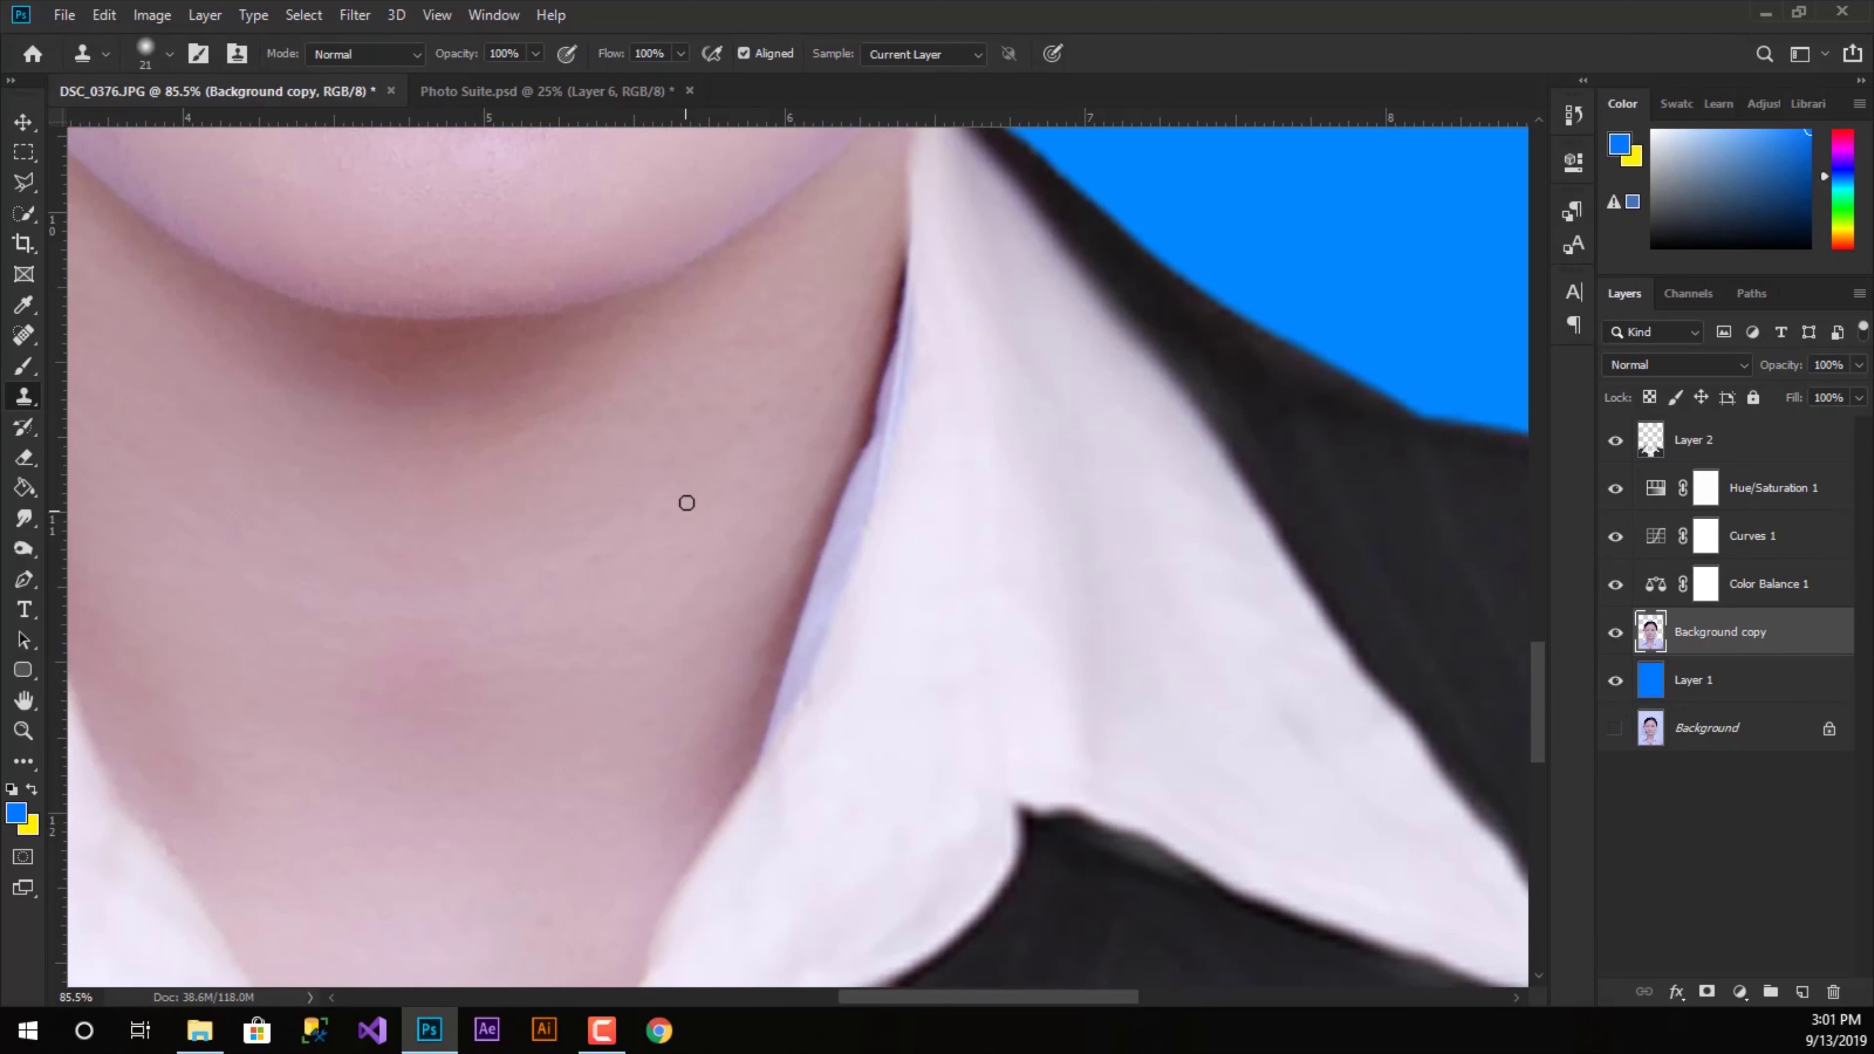
key("bracketright")
key("bracketright")
key("bracketright")
key("bracketright")
key("bracketright")
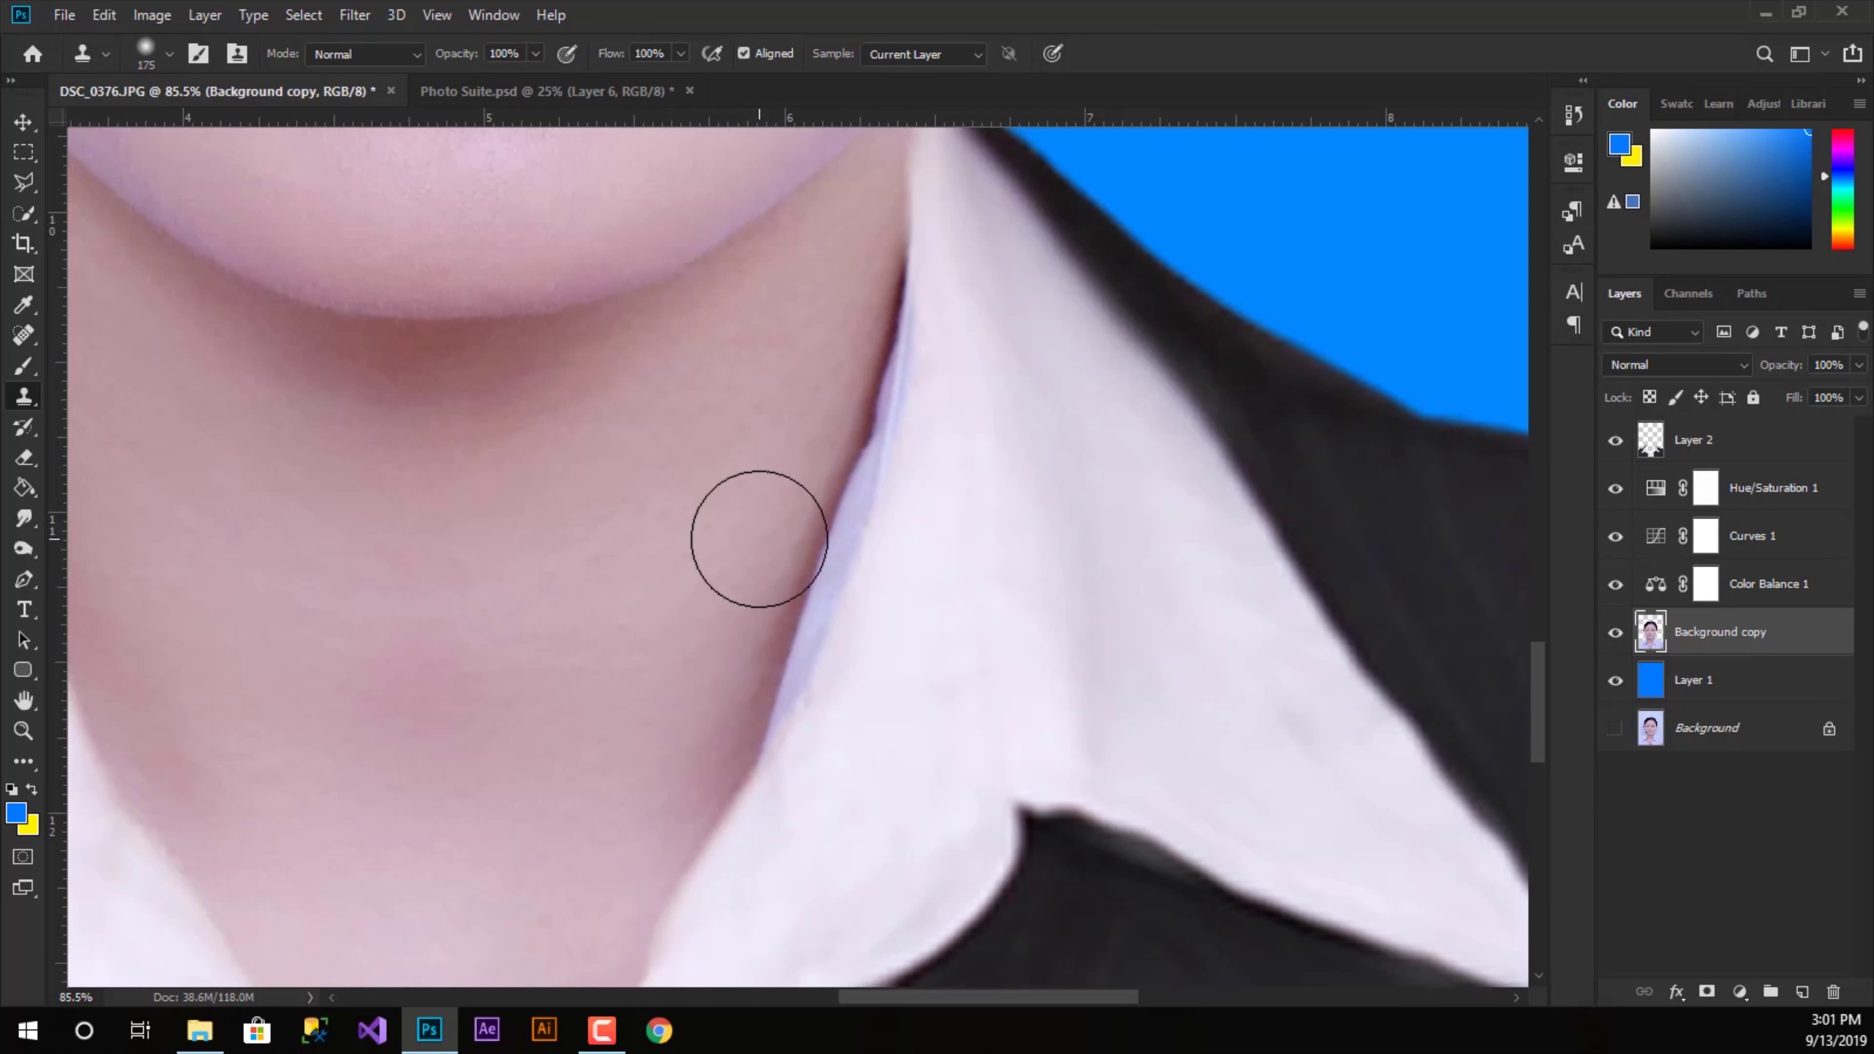
left_click(761, 527, "alt")
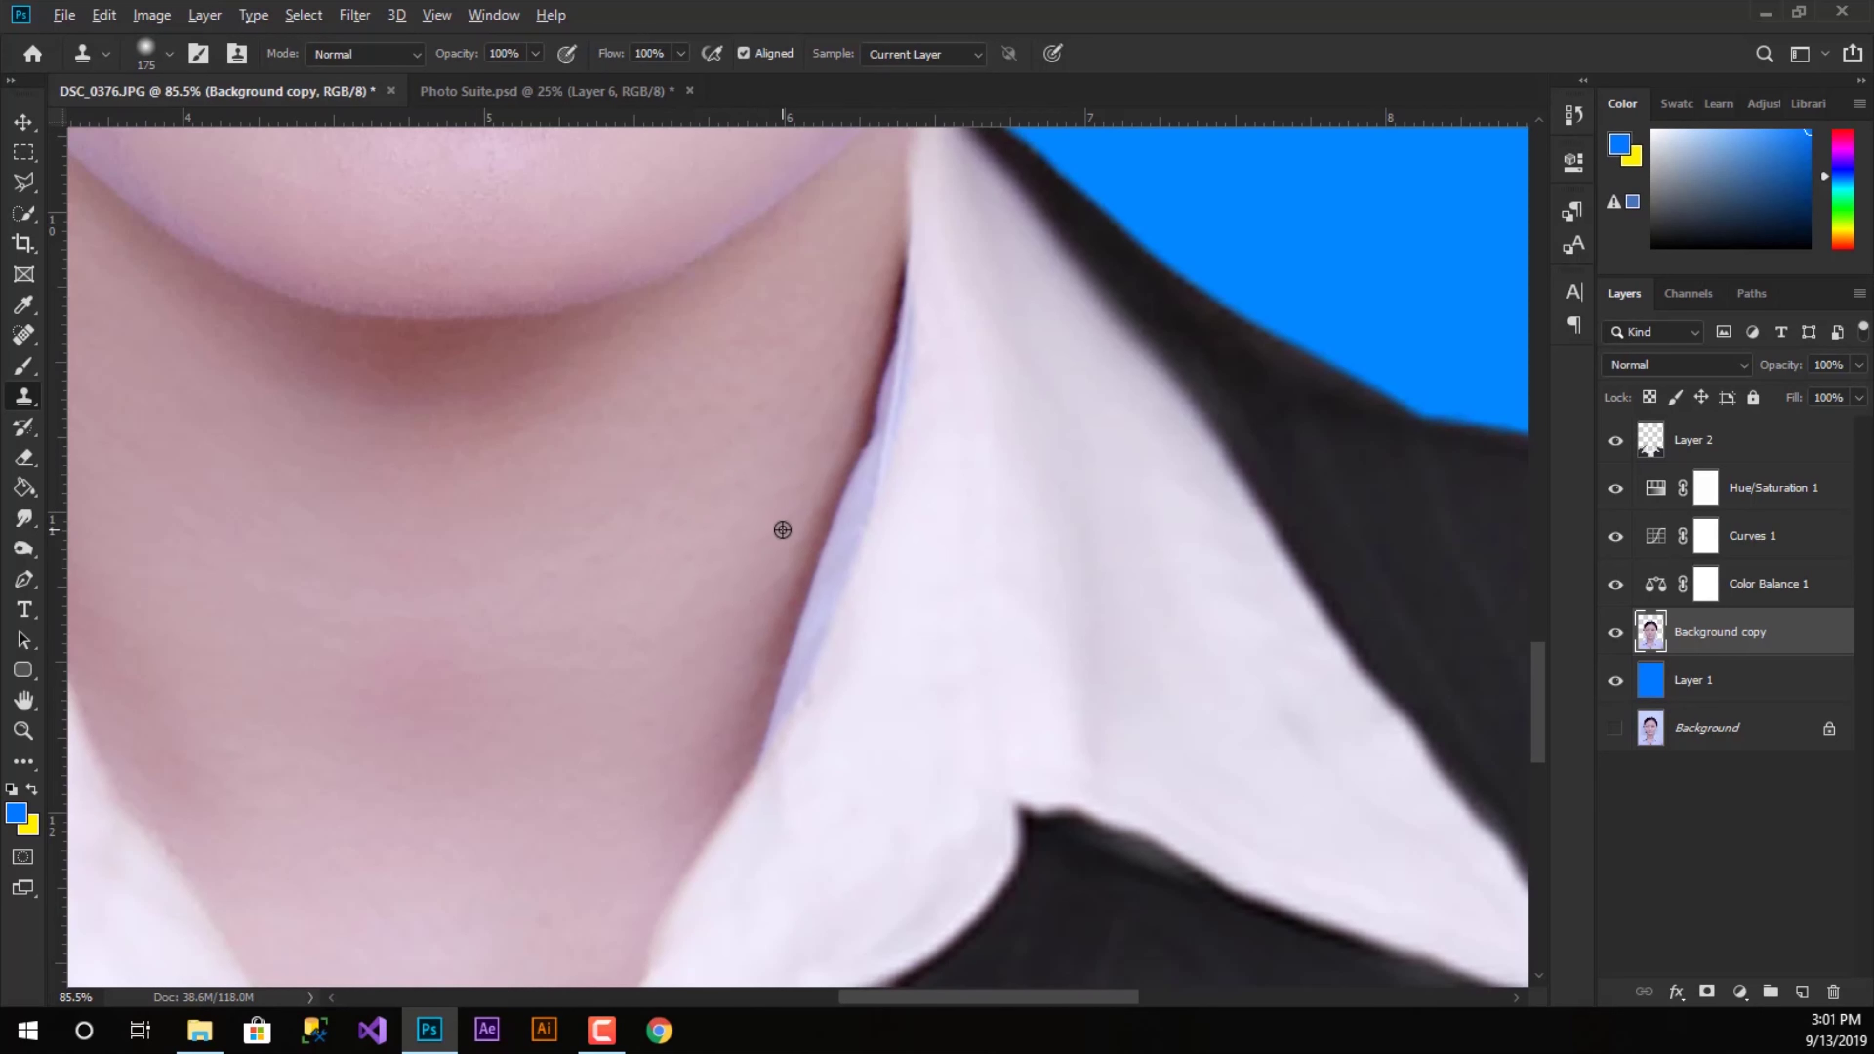
left_click_drag(815, 525, 816, 546)
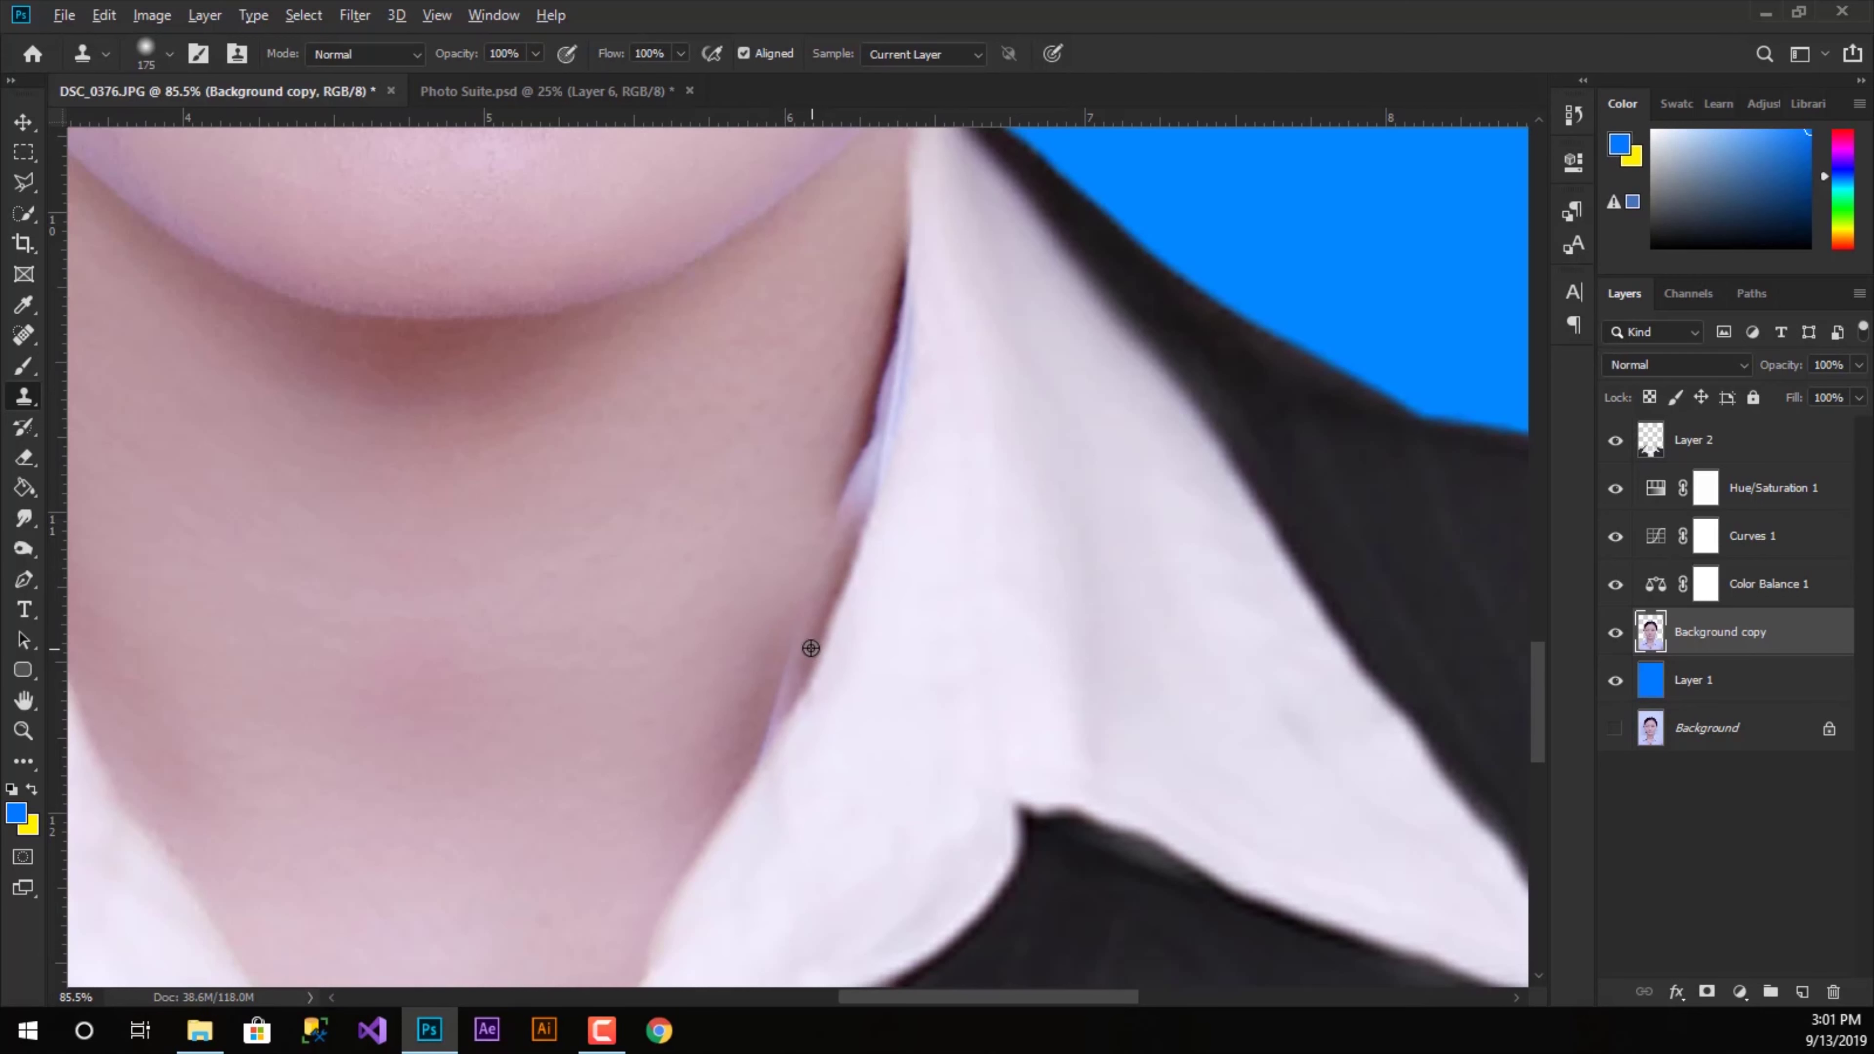
left_click(770, 606, "alt")
left_click_drag(889, 456, 971, 260)
- Clone clean pixels over the upper and lower collar edges and the neck-to-collar boundary
left_click(842, 421, "alt")
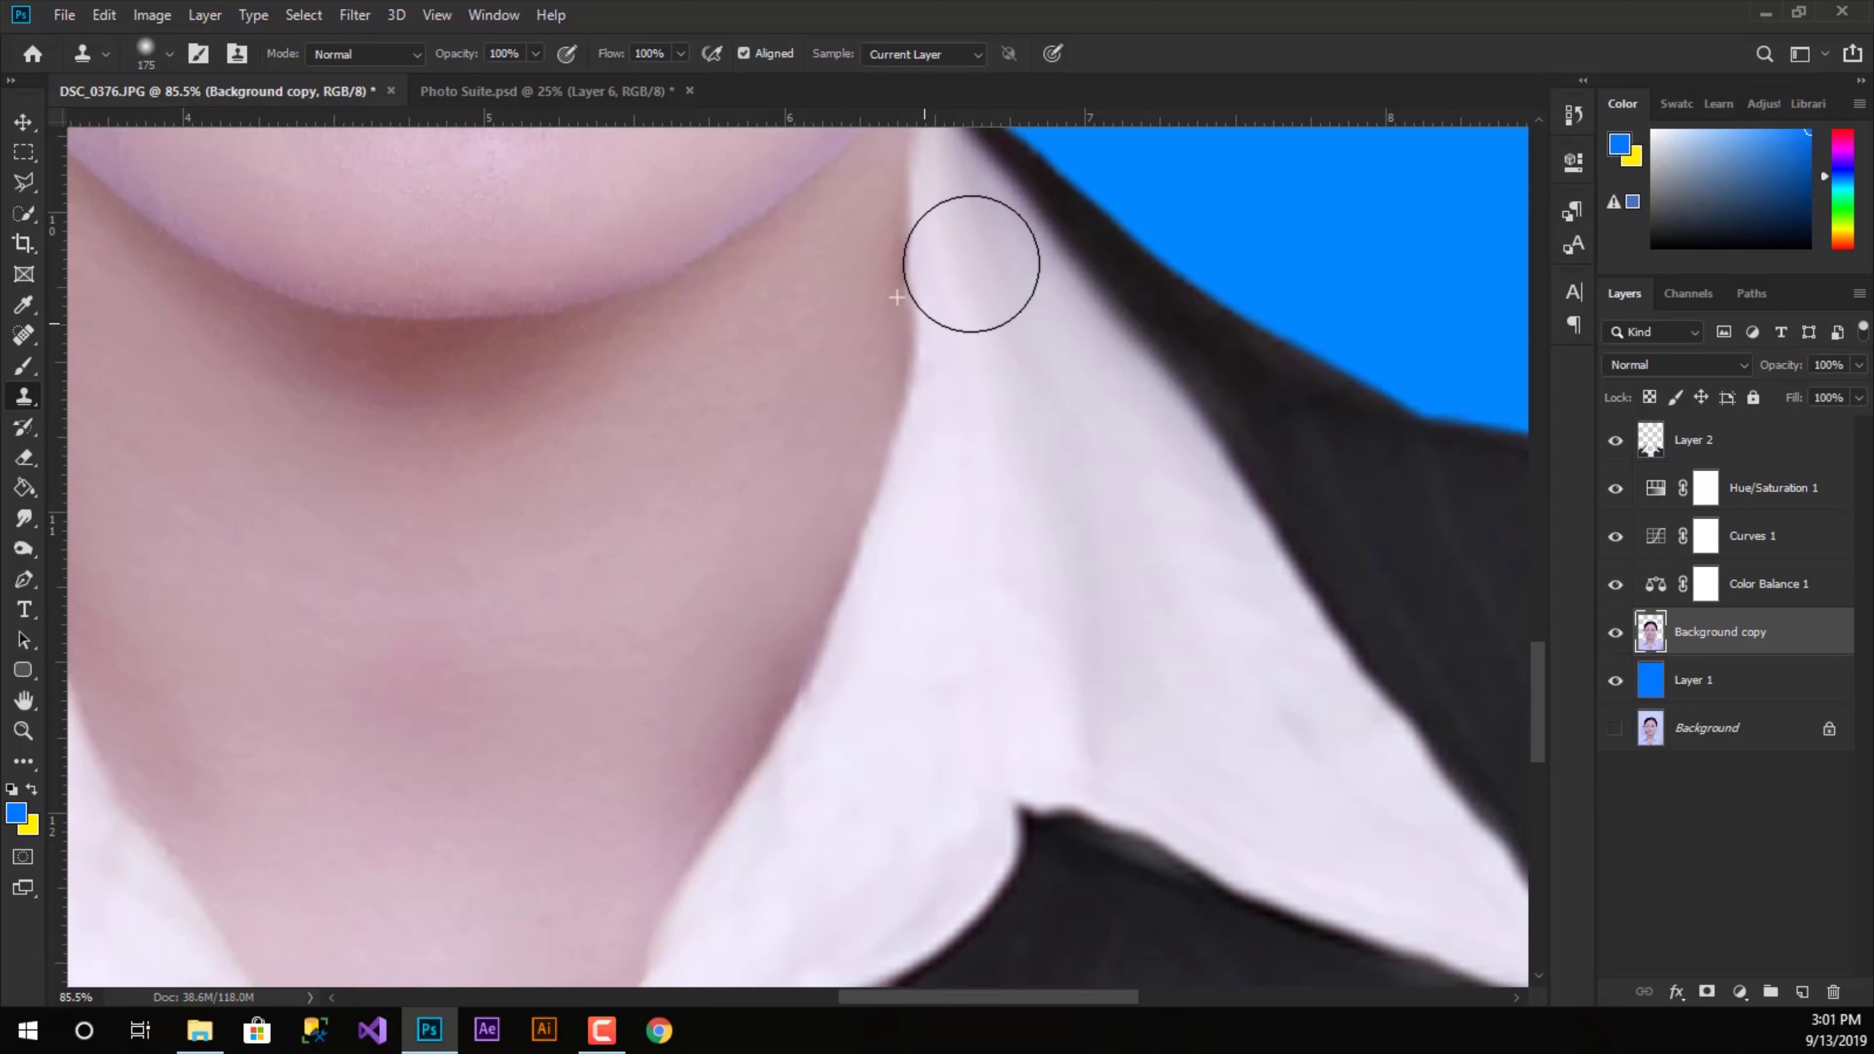
left_click(828, 341, "alt")
left_click_drag(887, 314, 920, 238)
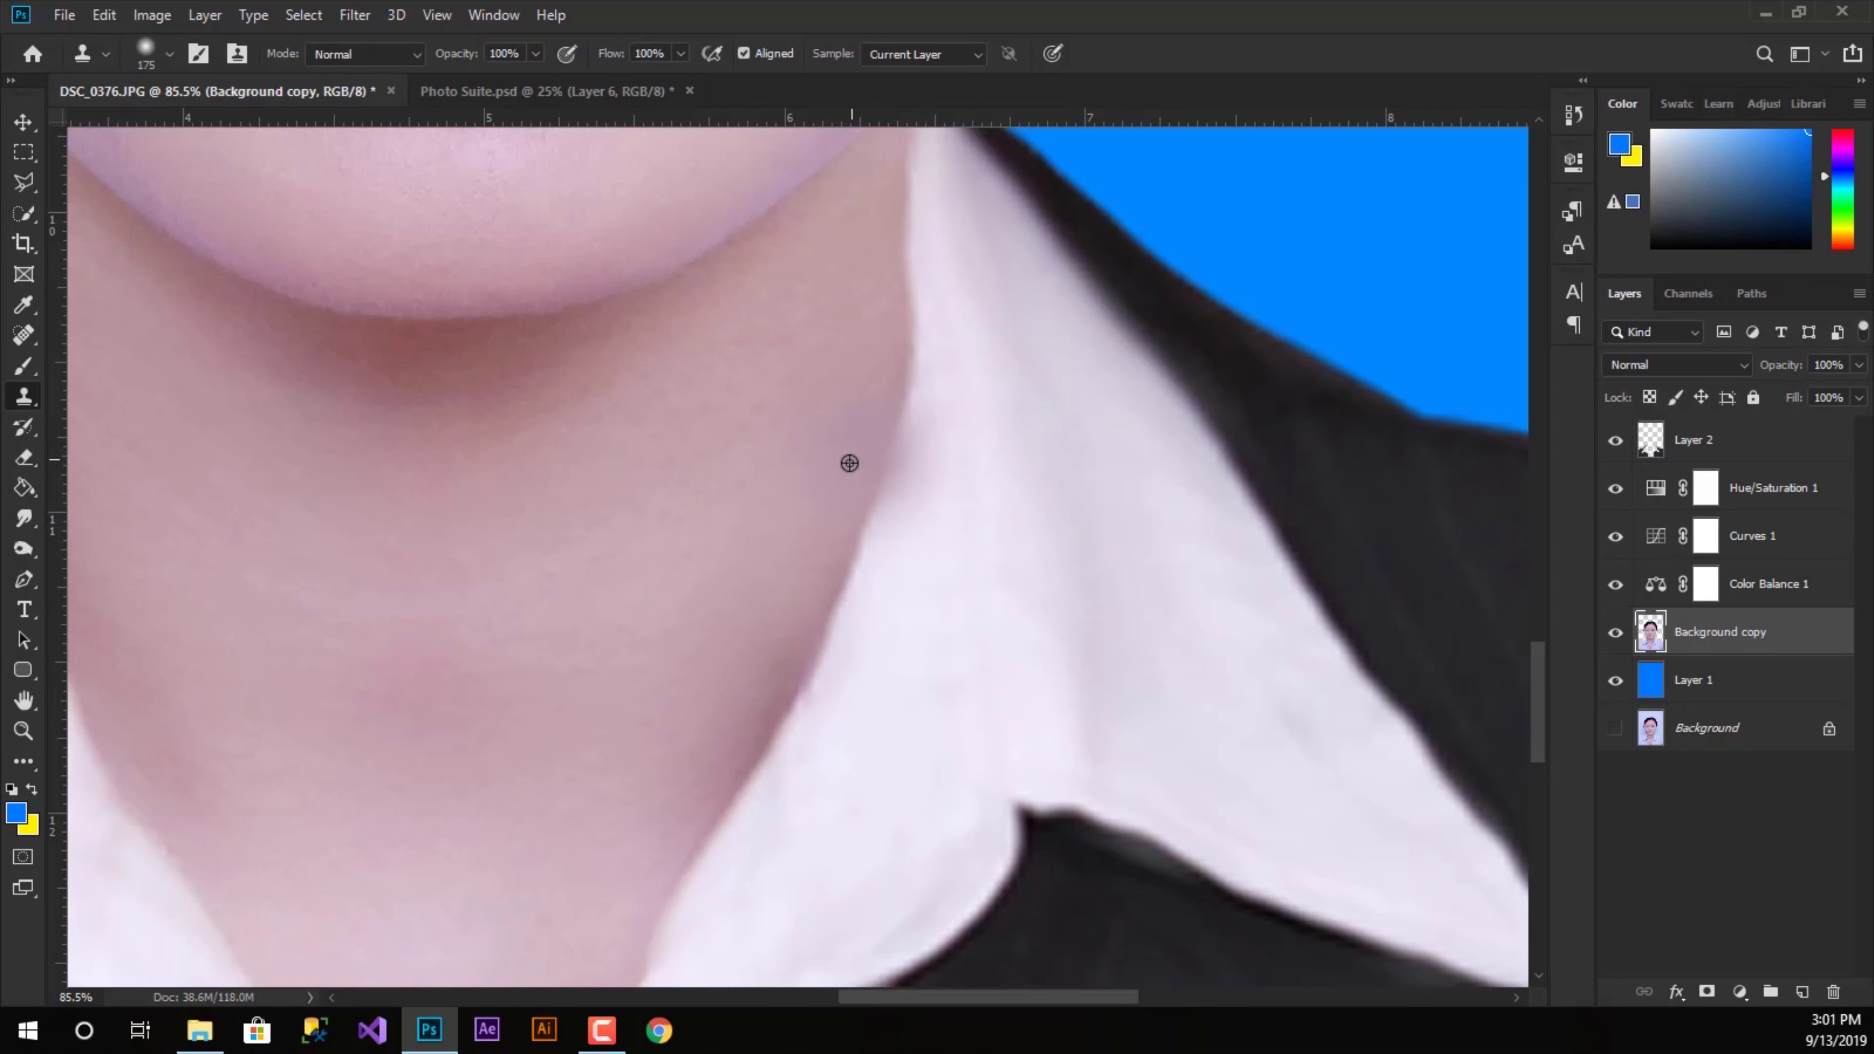
left_click(823, 539, "alt")
left_click_drag(770, 687, 737, 850)
left_click(684, 737, "alt")
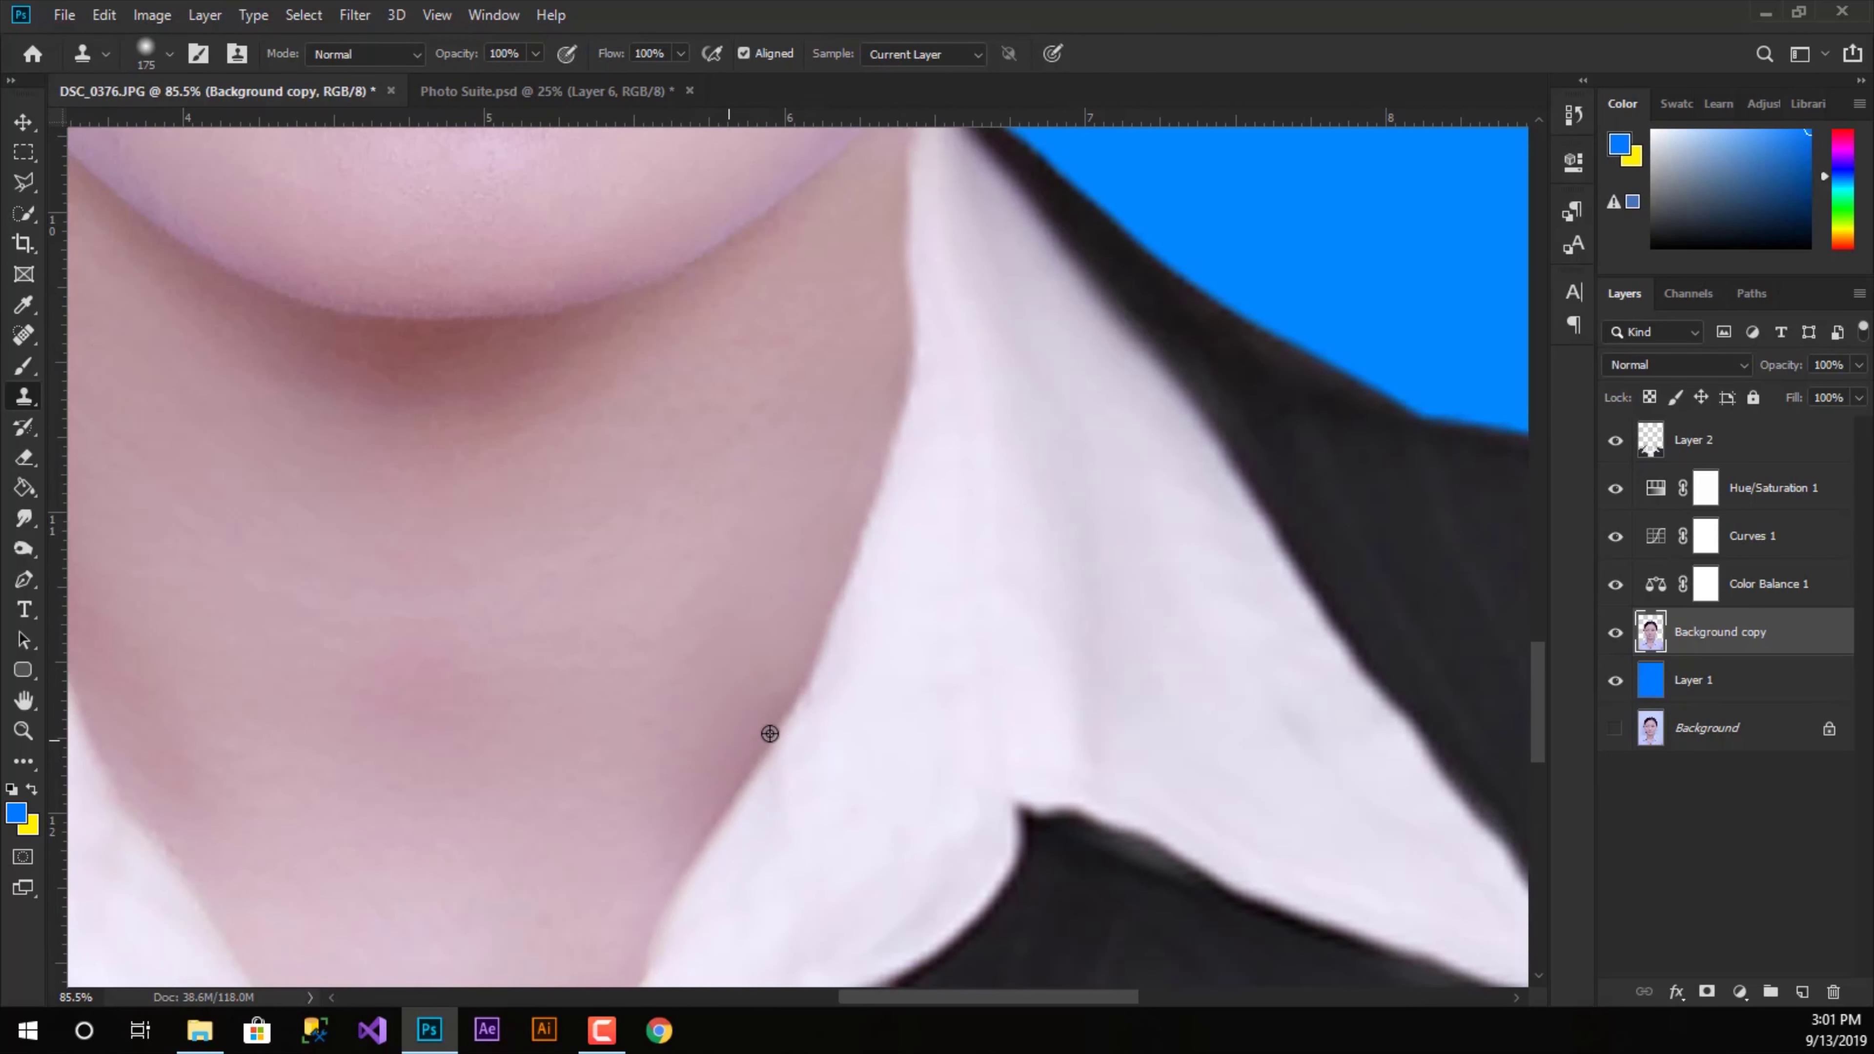
left_click_drag(761, 780, 728, 911)
left_click(812, 637, "alt")
left_click_drag(812, 687, 712, 715)
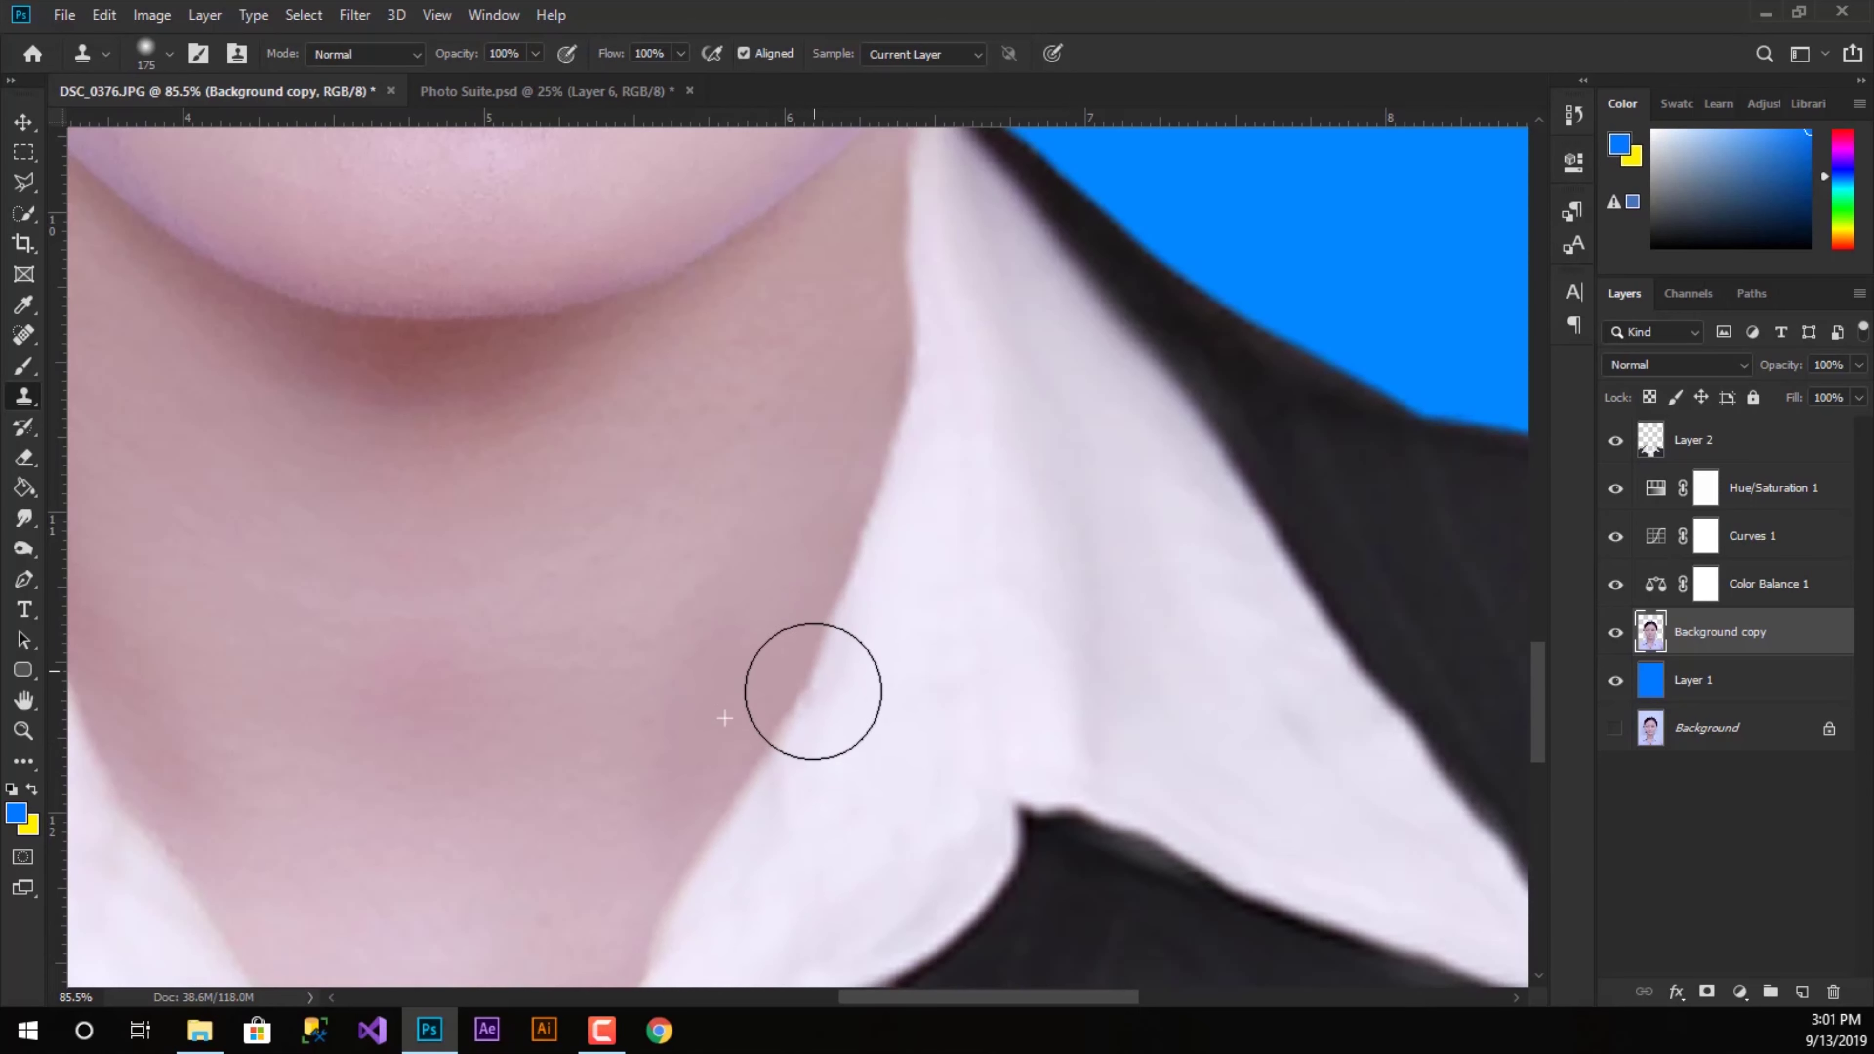
mouse_move(377, 829)
left_mouse_down()
mouse_move(731, 636)
mouse_move(753, 836)
mouse_move(652, 461)
left_mouse_up()
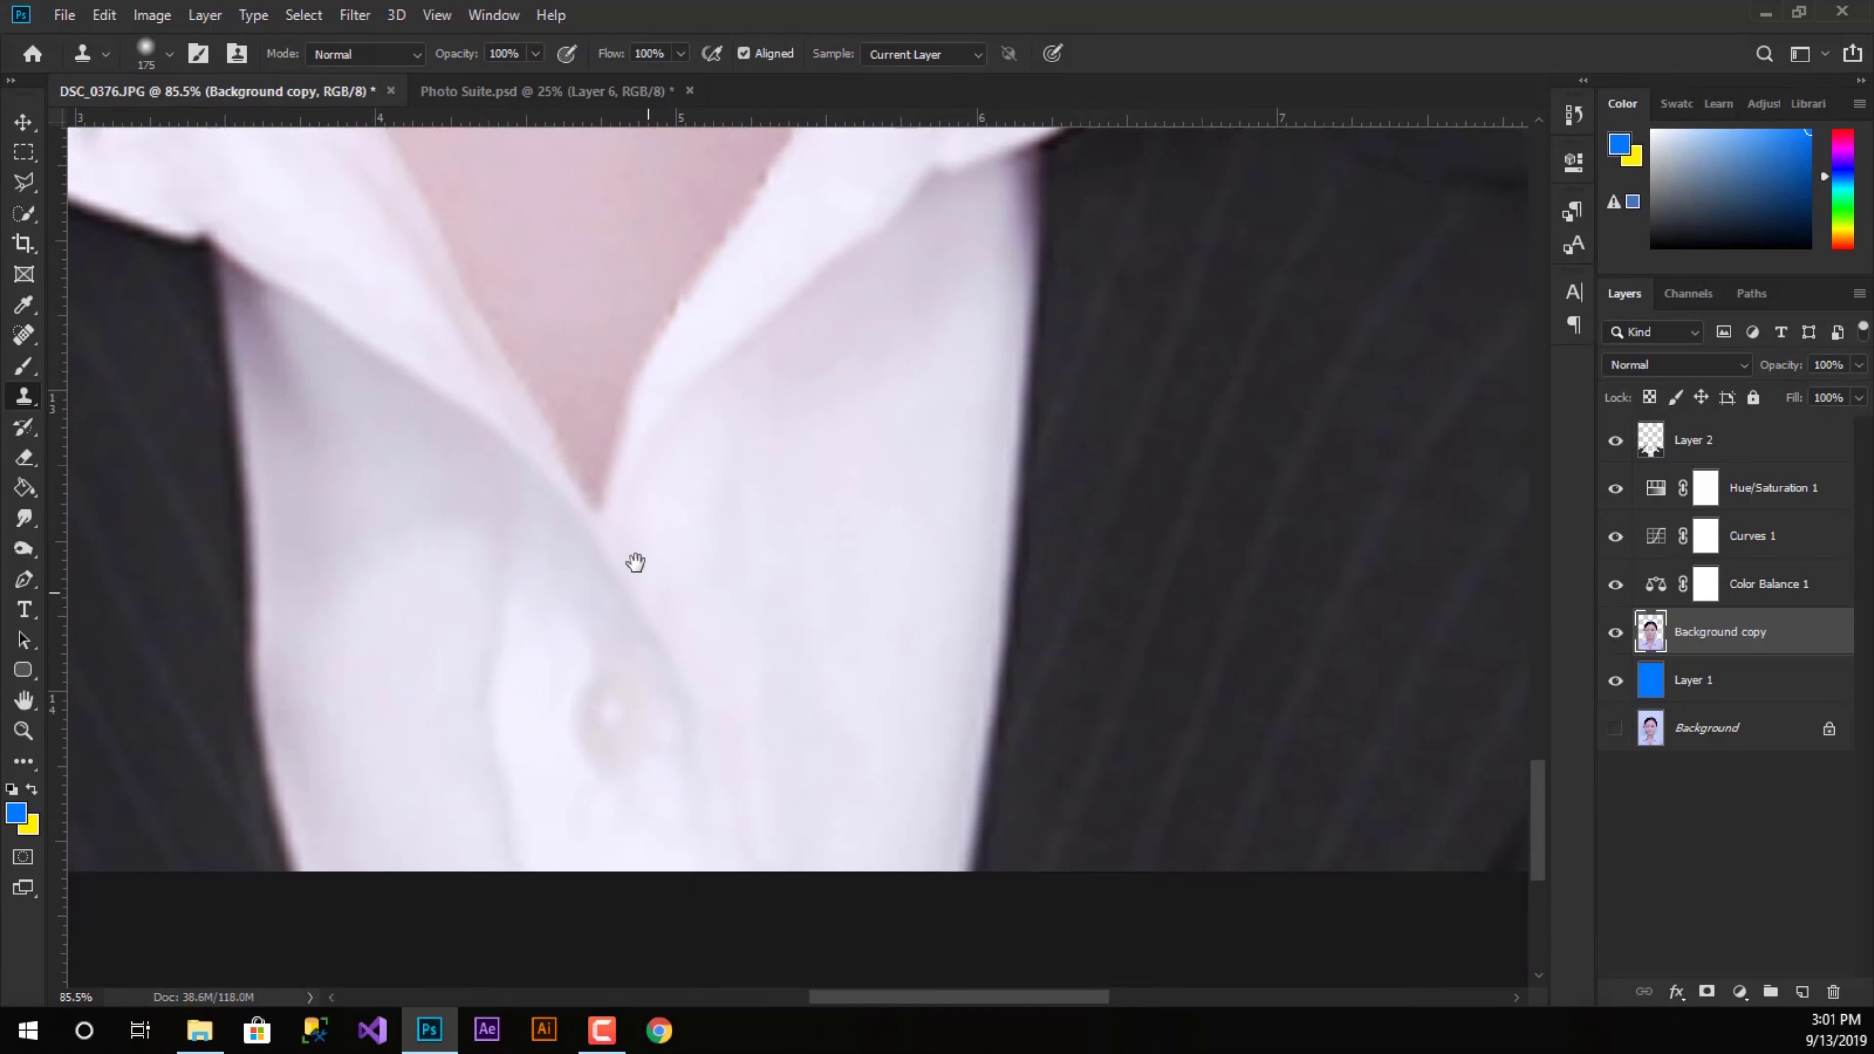
left_click_drag(632, 561, 646, 689)
scroll(679, 508, "down", 5, "alt")
scroll(520, 530, "down", 3, "alt")
scroll(517, 526, "down", 3, "alt")
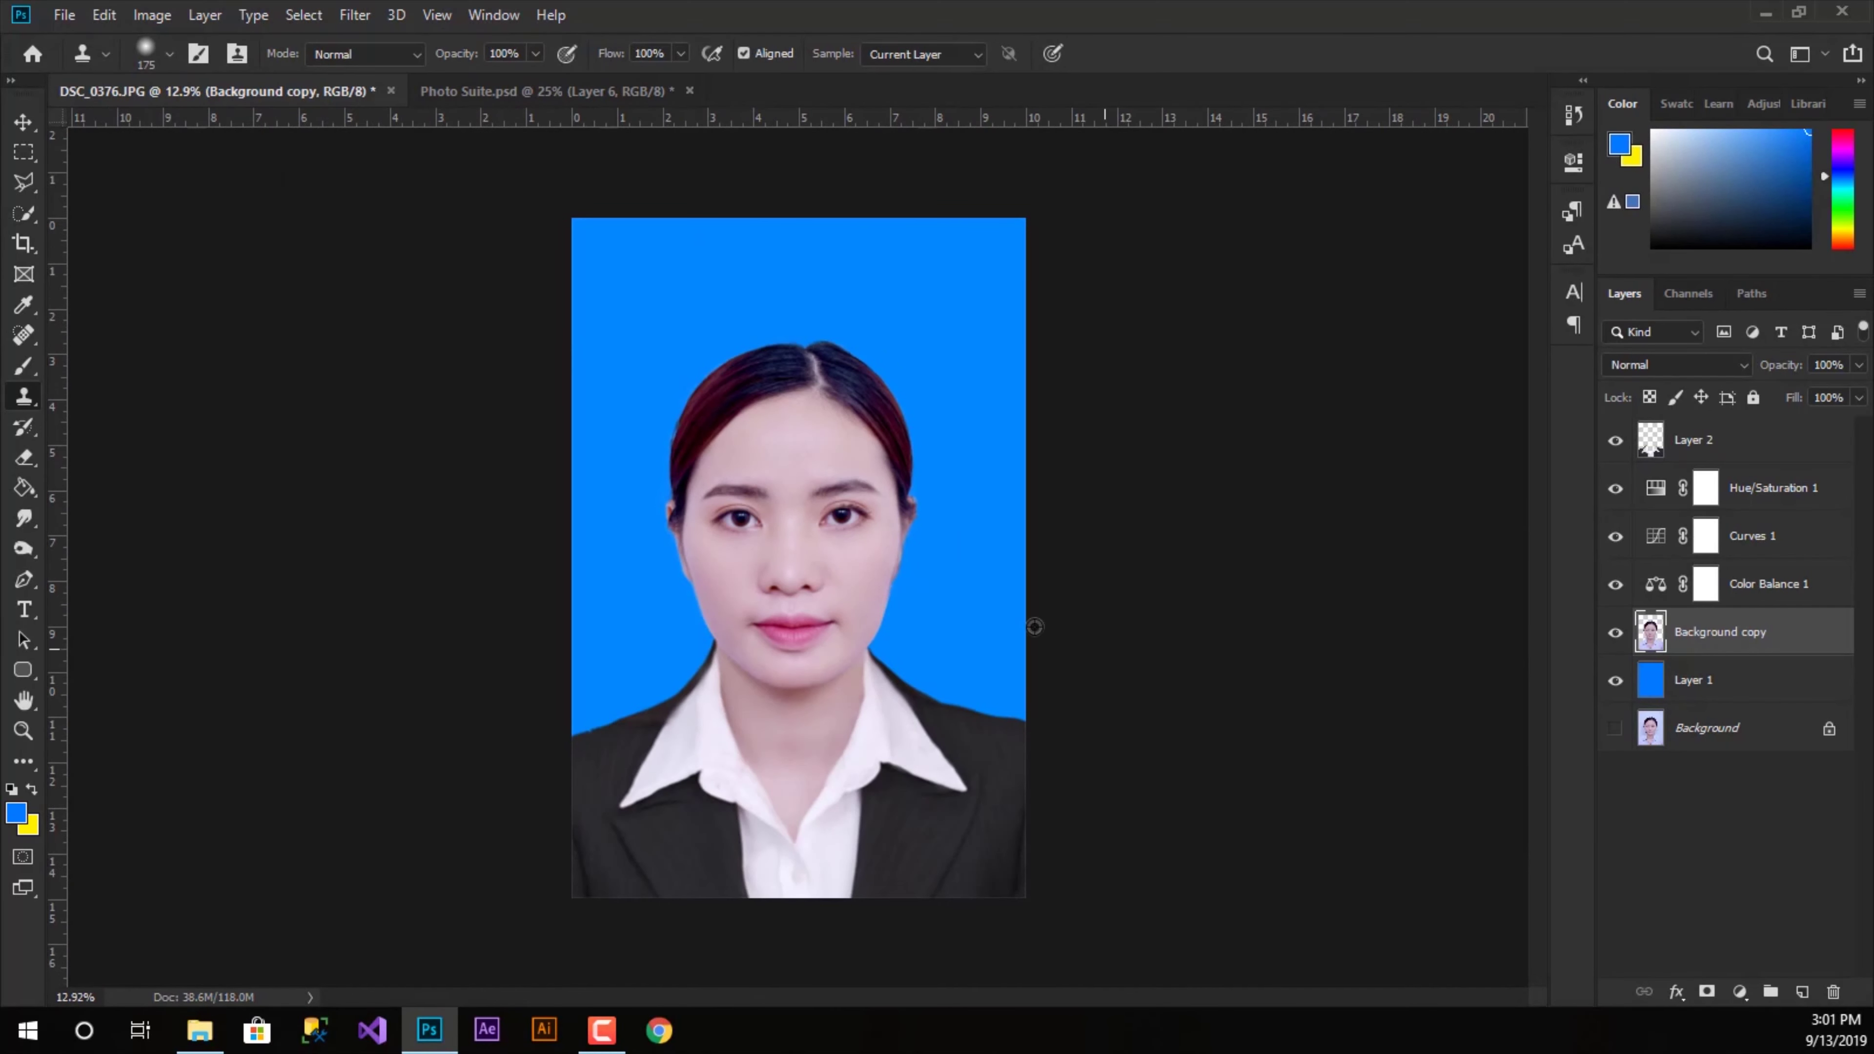
scroll(784, 563, "up", 3, "alt")
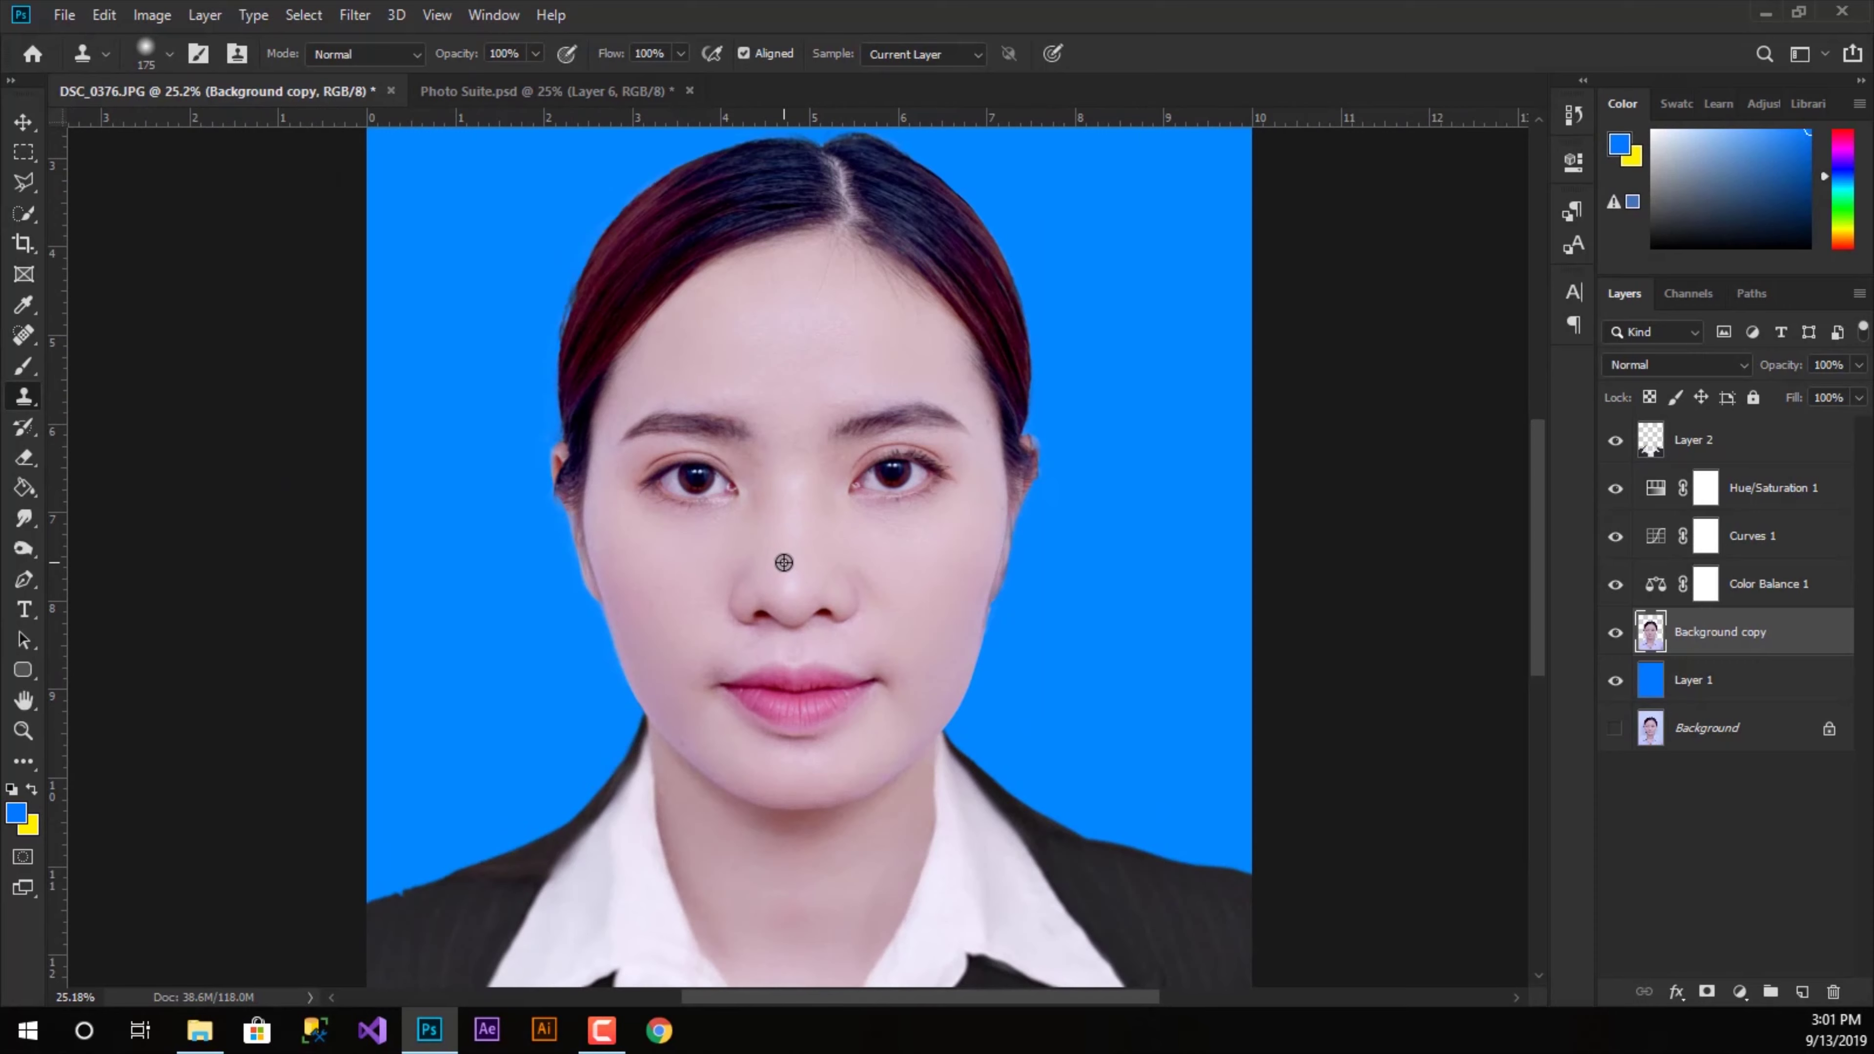
scroll(784, 563, "up", 1, "alt")
scroll(854, 448, "up", 1)
scroll(850, 448, "up", 2)
scroll(797, 418, "up", 1, "alt")
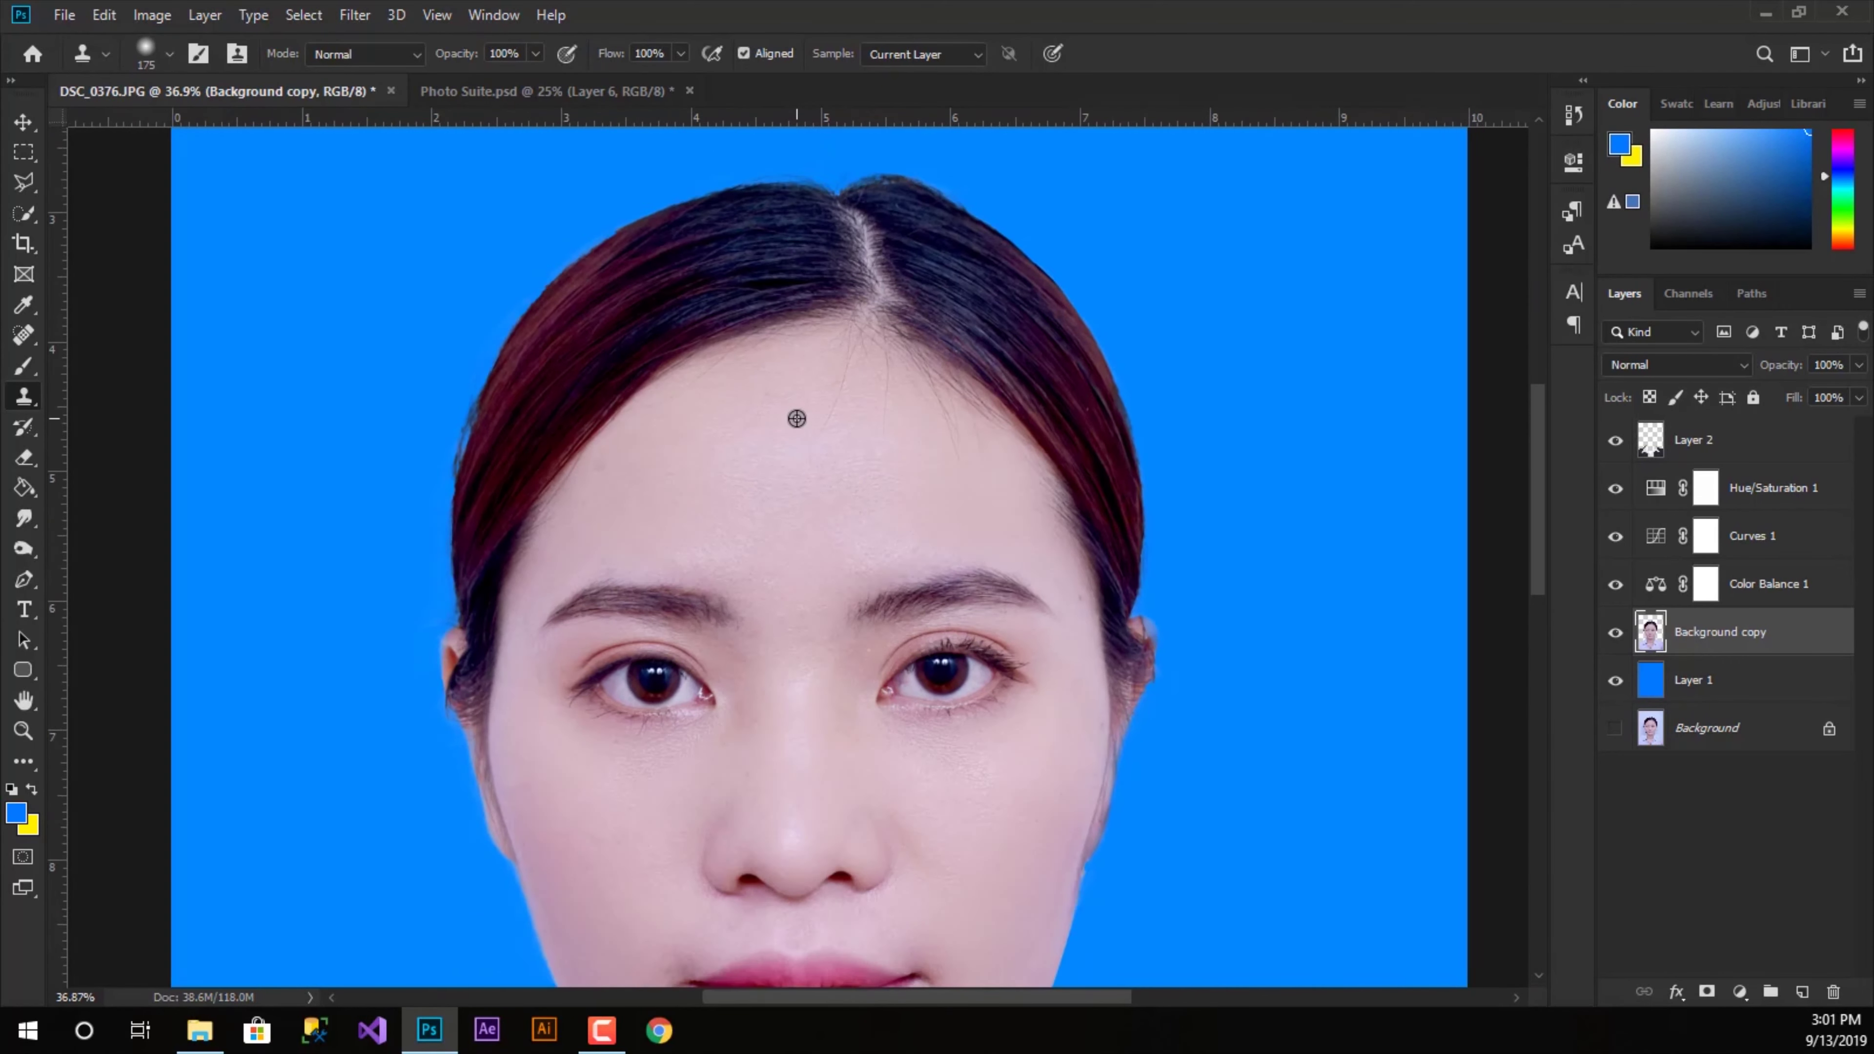
scroll(797, 418, "up", 1, "alt")
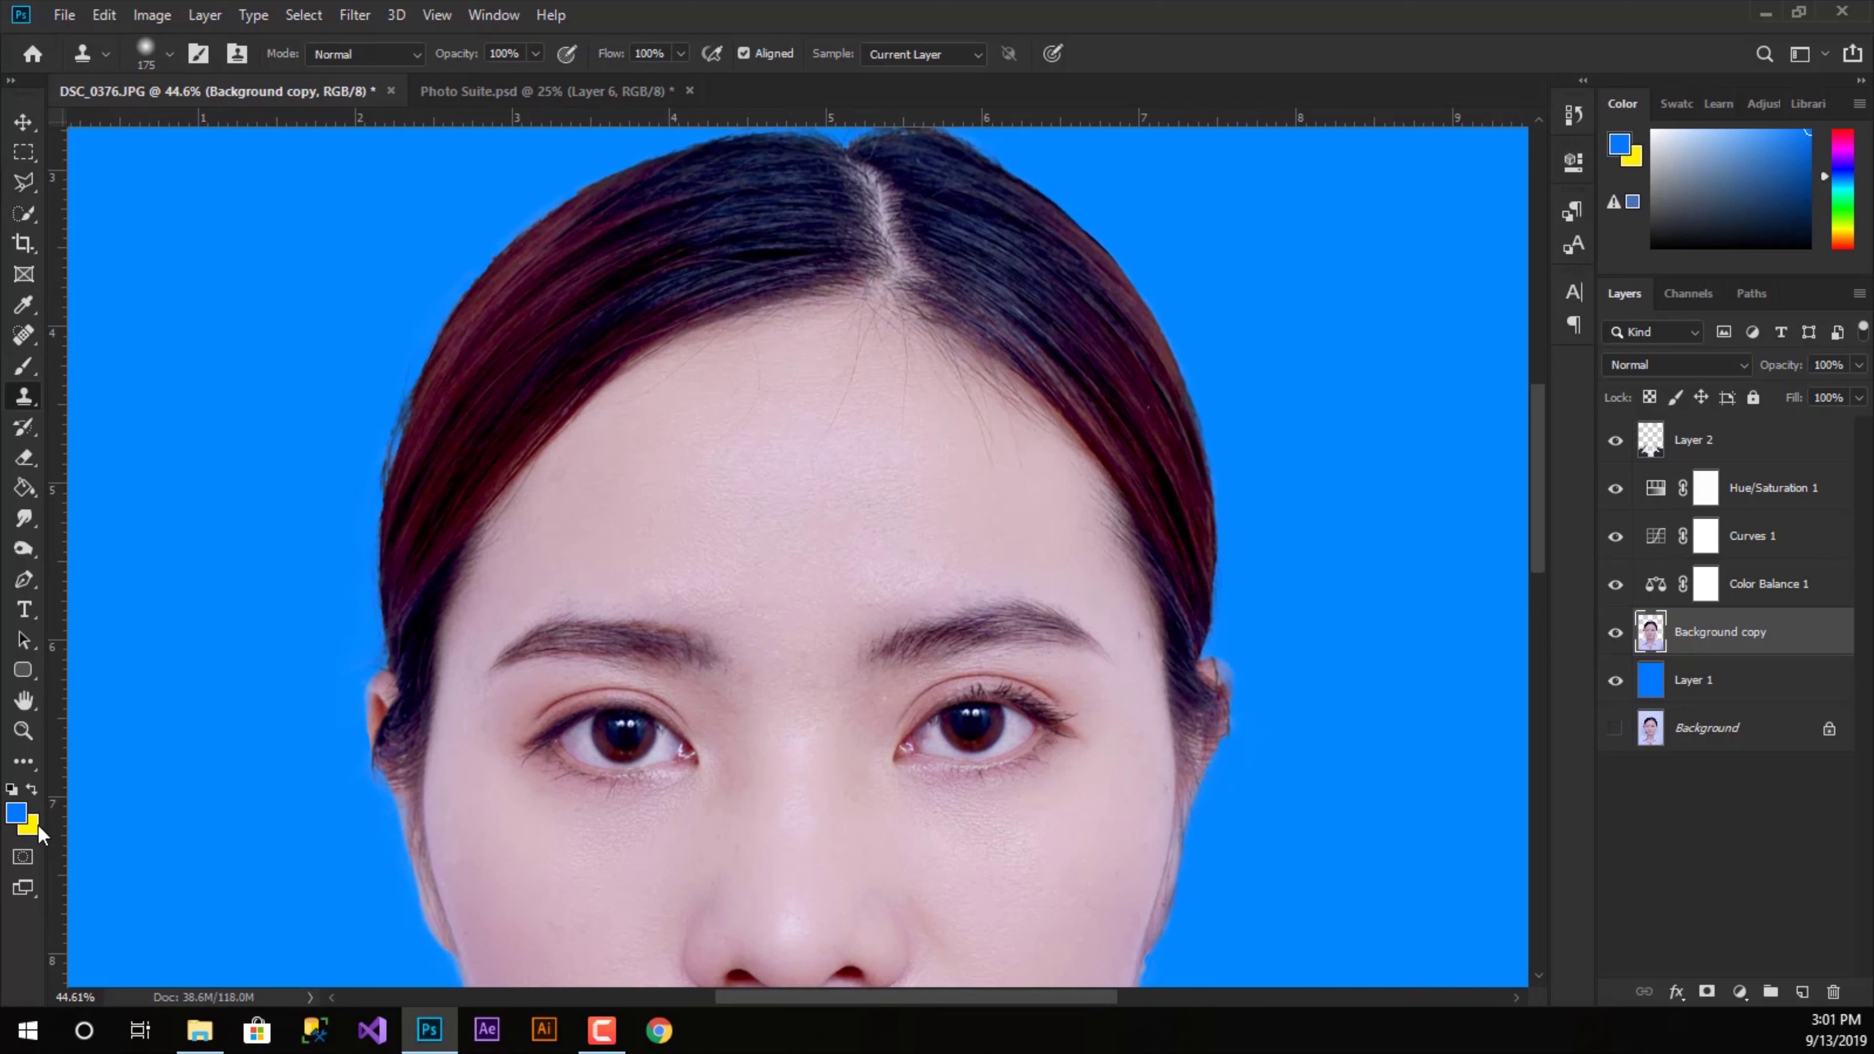
left_click(24, 858)
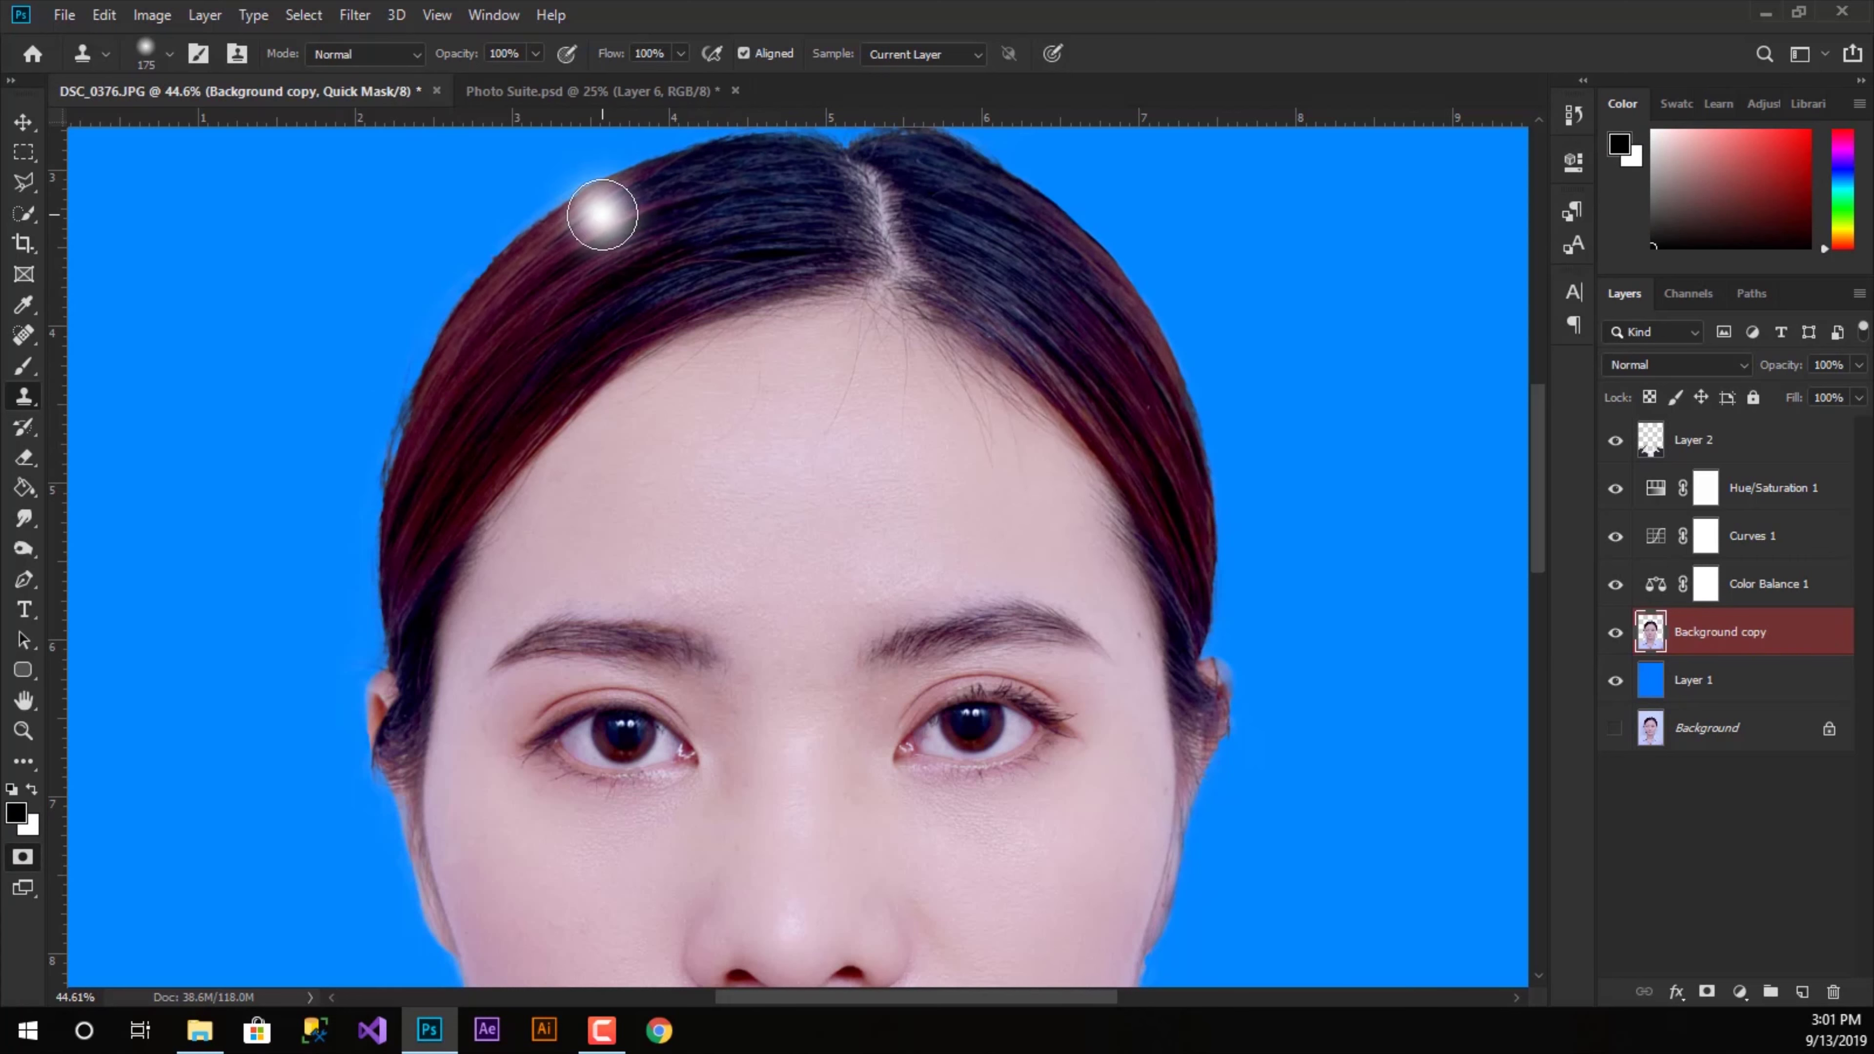
- Replace the hard mask stroke with a soft round brush at size 200 on the left hair
left_click(27, 370)
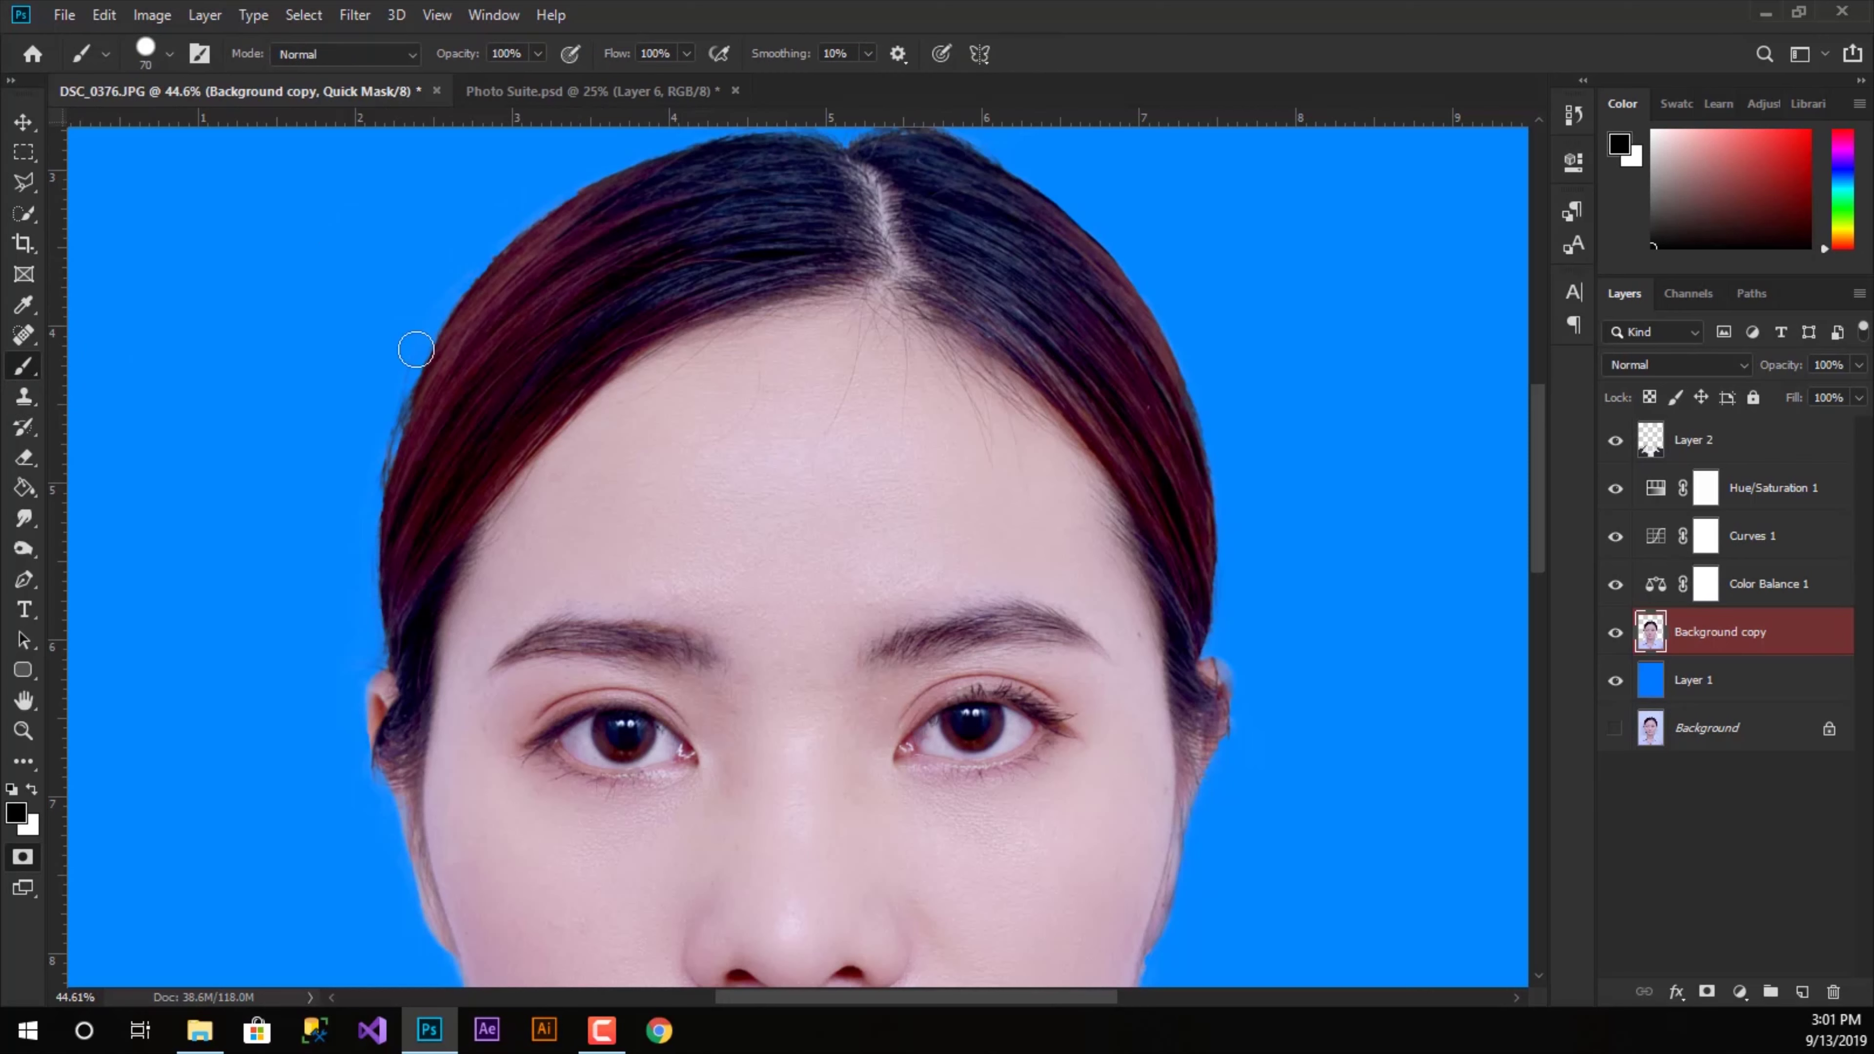
left_click_drag(639, 193, 483, 317)
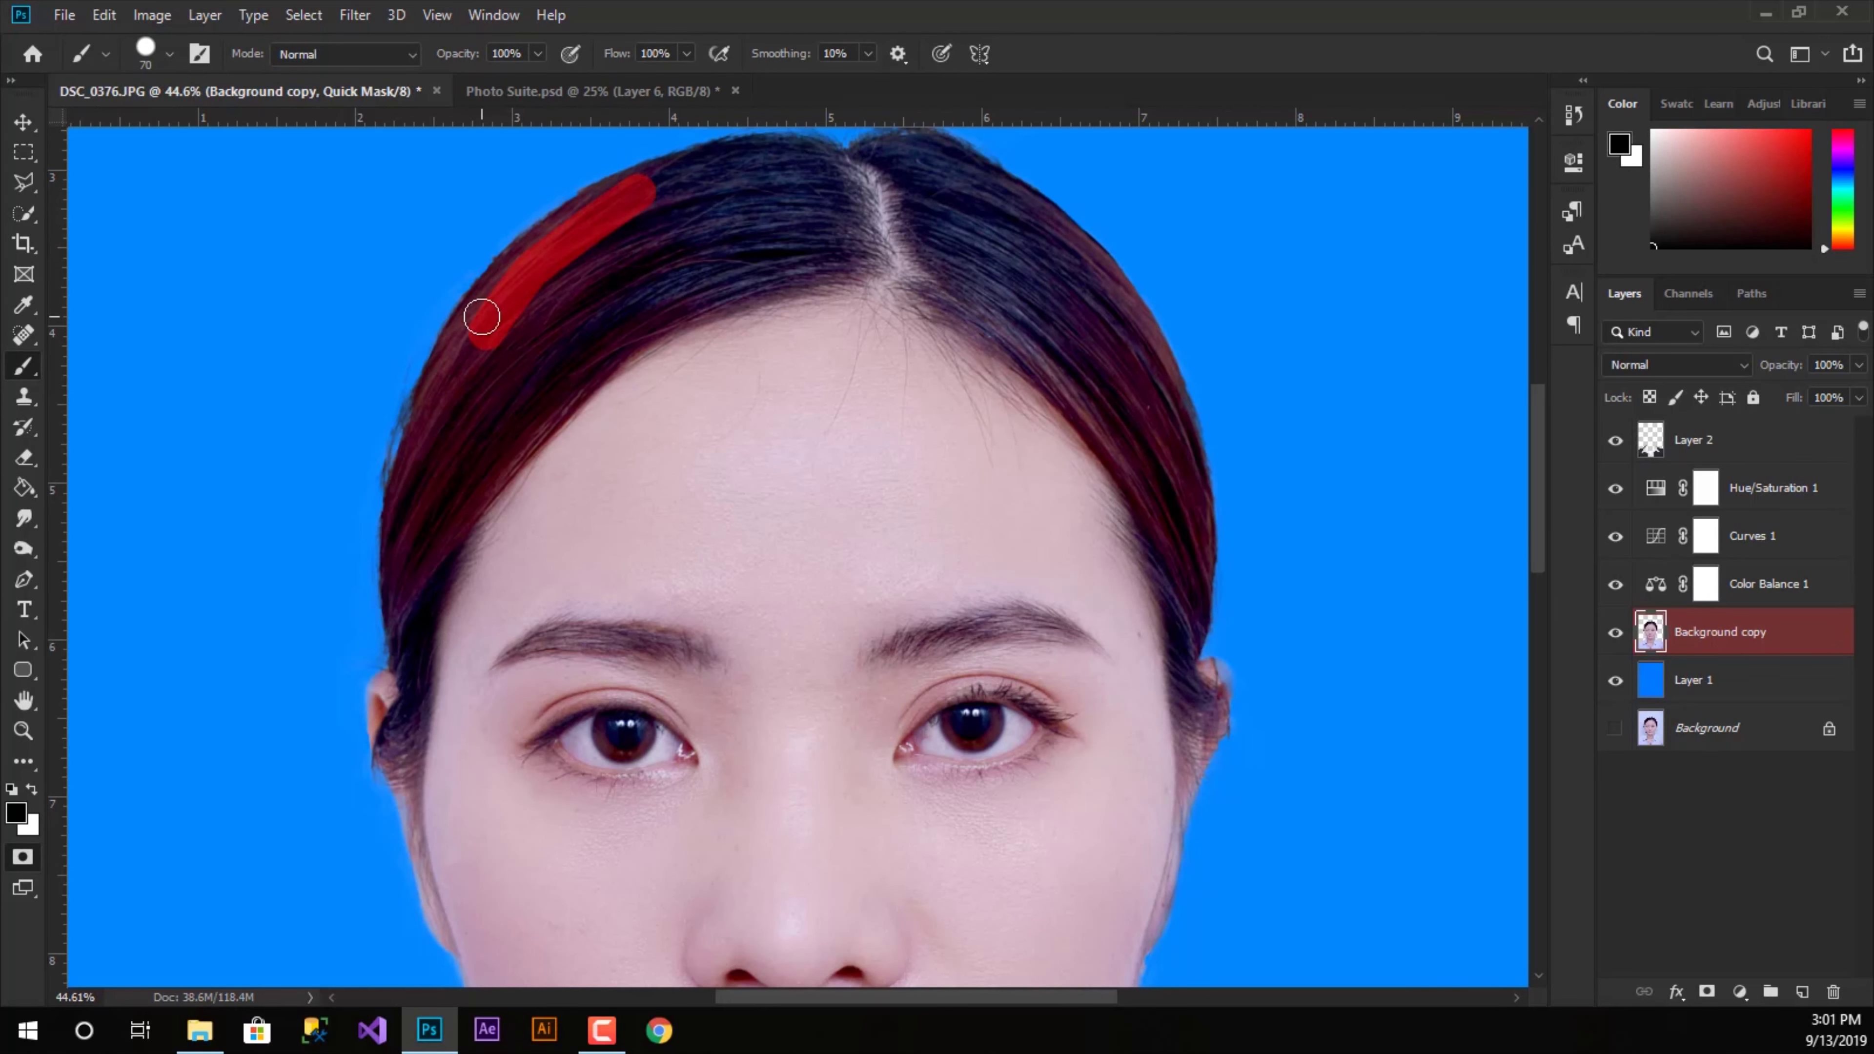
key("ctrl+z")
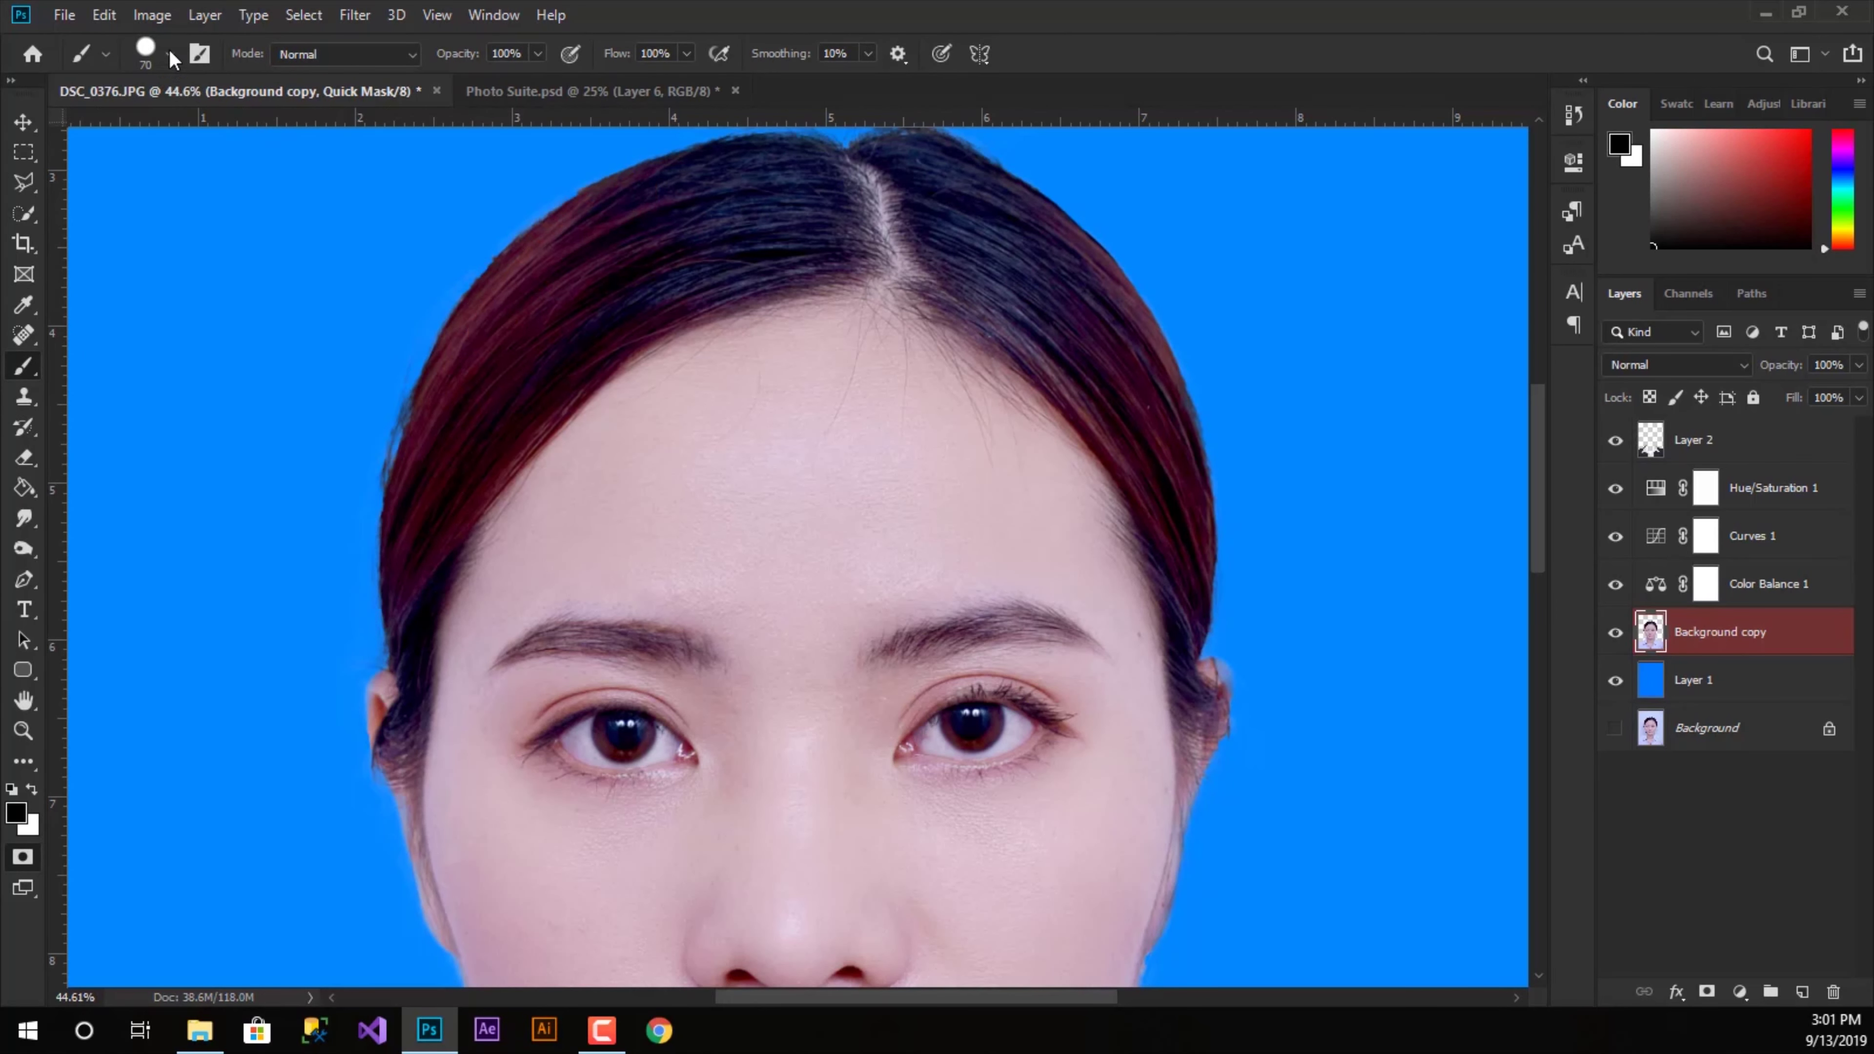
left_click(170, 55)
key("comma")
key("Return")
left_click_drag(620, 225, 469, 358)
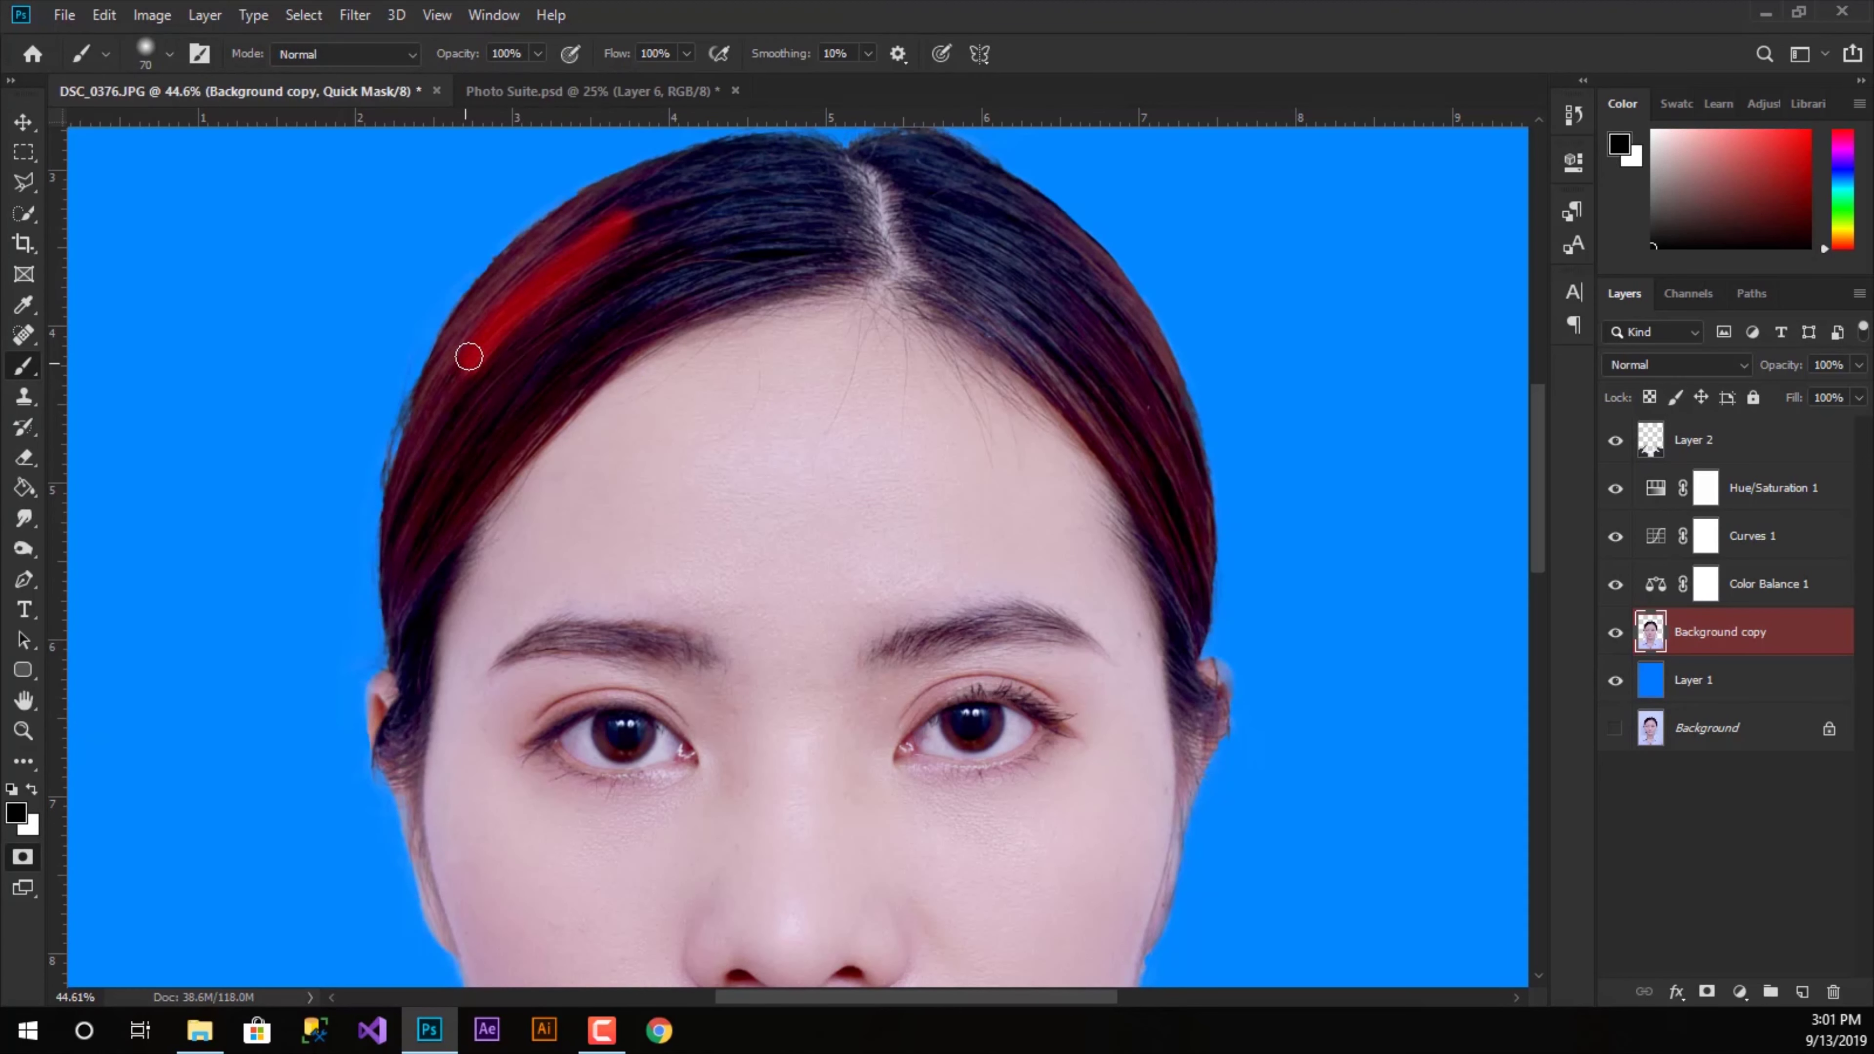
key("bracketright")
key("bracketright")
key("bracketright")
- Paint the quick mask over the remaining hair on both sides of the parting, then make it a selection
left_click(627, 214)
mouse_move(628, 215)
left_mouse_down()
mouse_move(477, 361)
mouse_move(411, 505)
mouse_move(410, 569)
mouse_move(469, 452)
mouse_move(567, 357)
mouse_move(724, 280)
left_mouse_up()
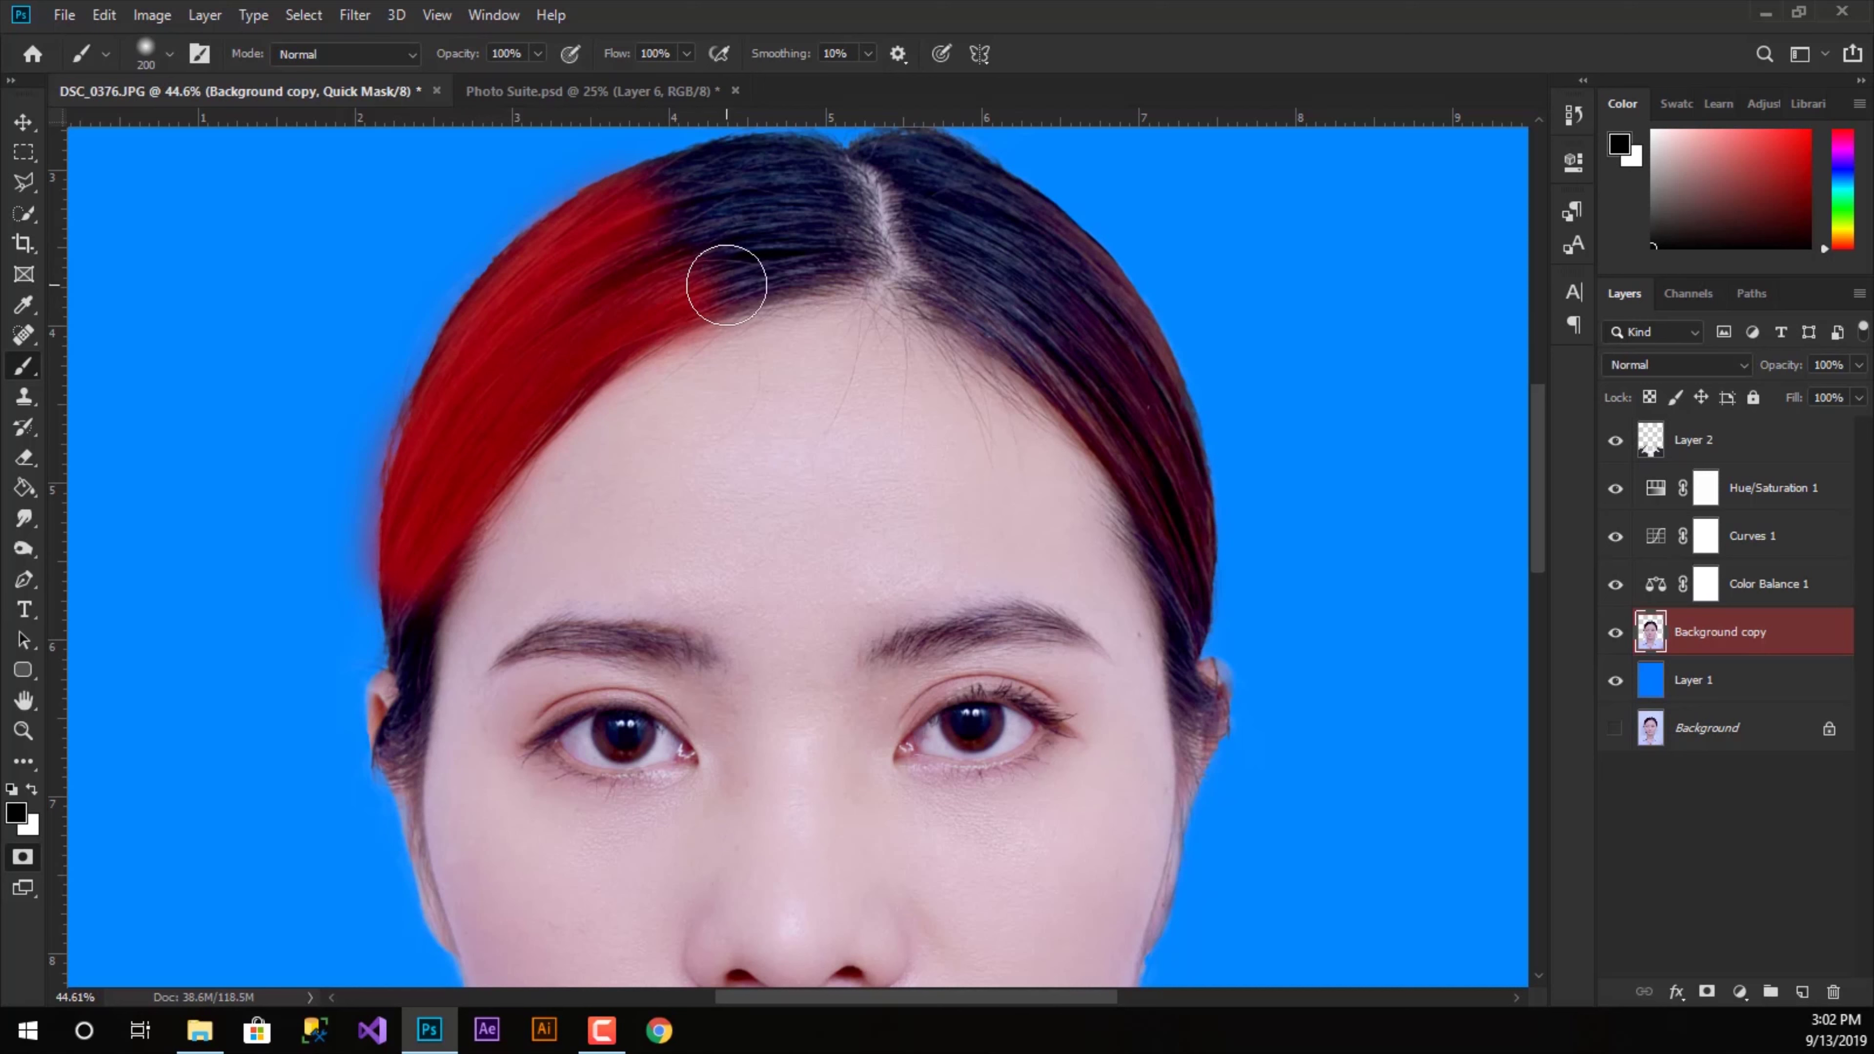
mouse_move(989, 196)
left_mouse_down()
mouse_move(1121, 351)
mouse_move(1184, 557)
left_mouse_up()
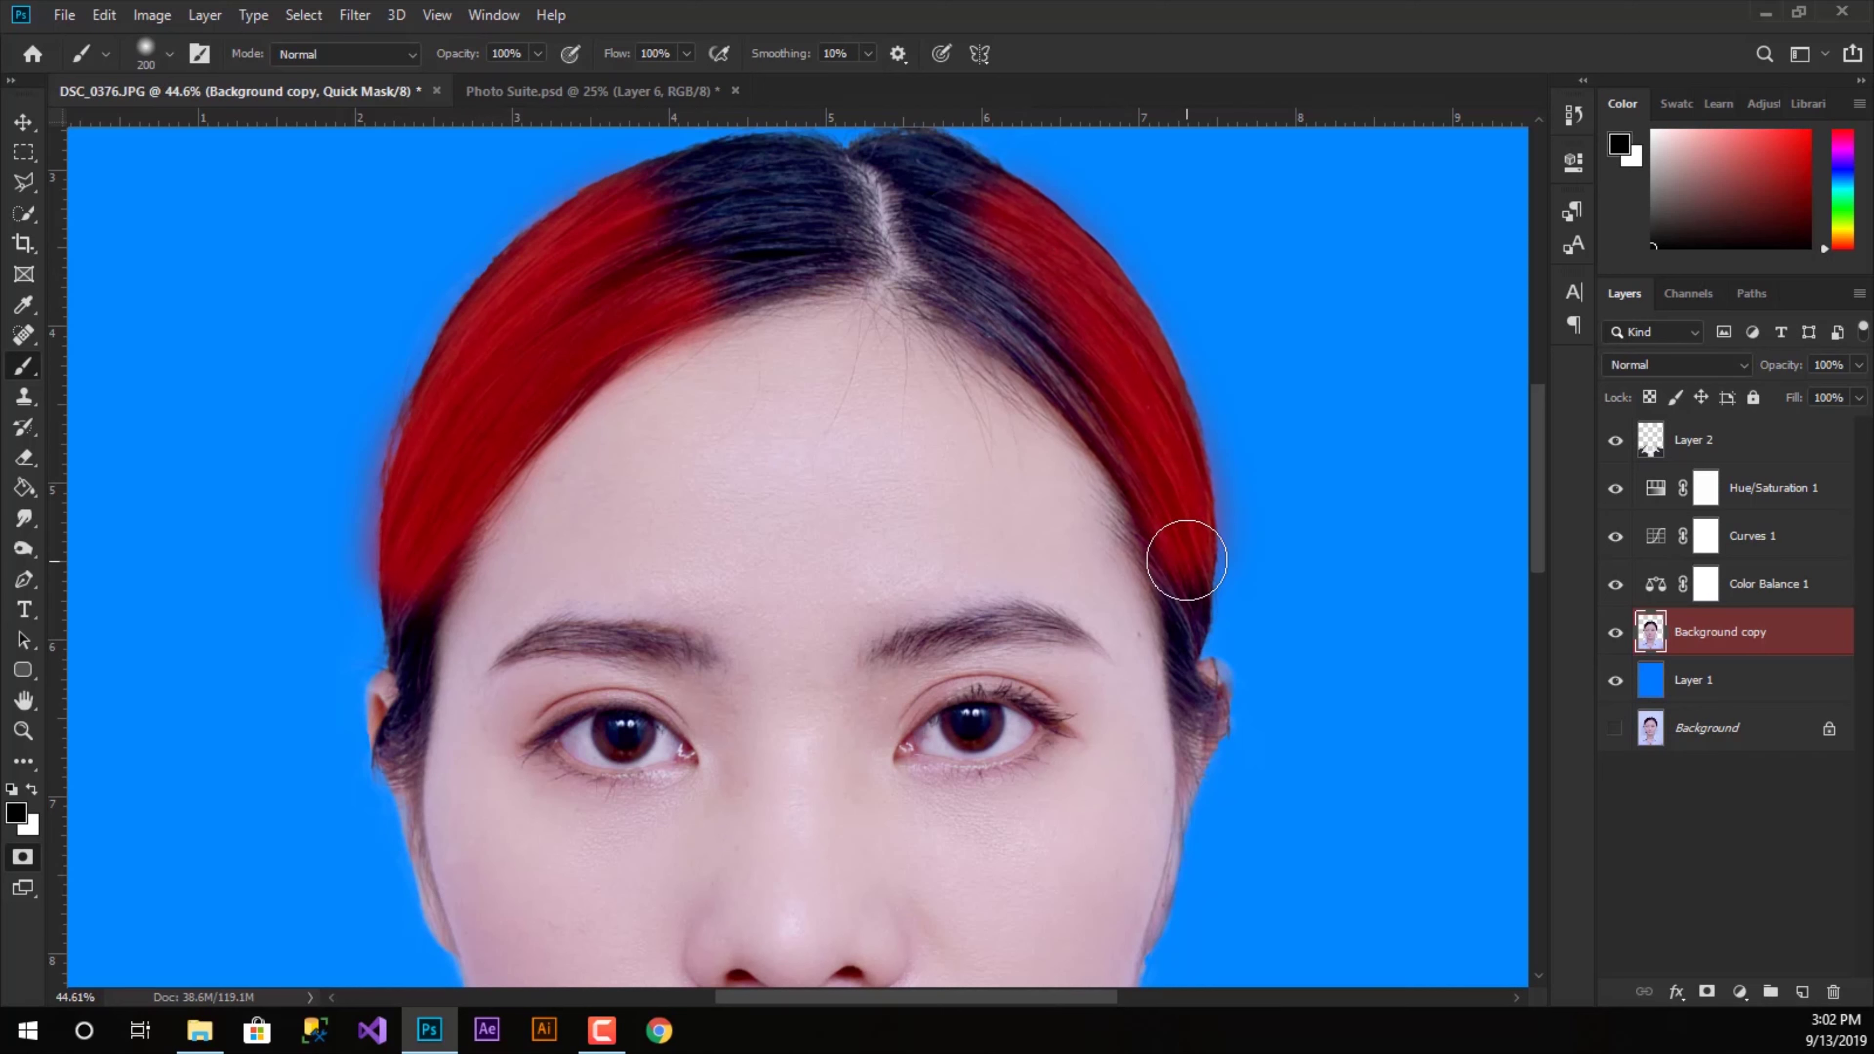
left_click_drag(1094, 382, 945, 260)
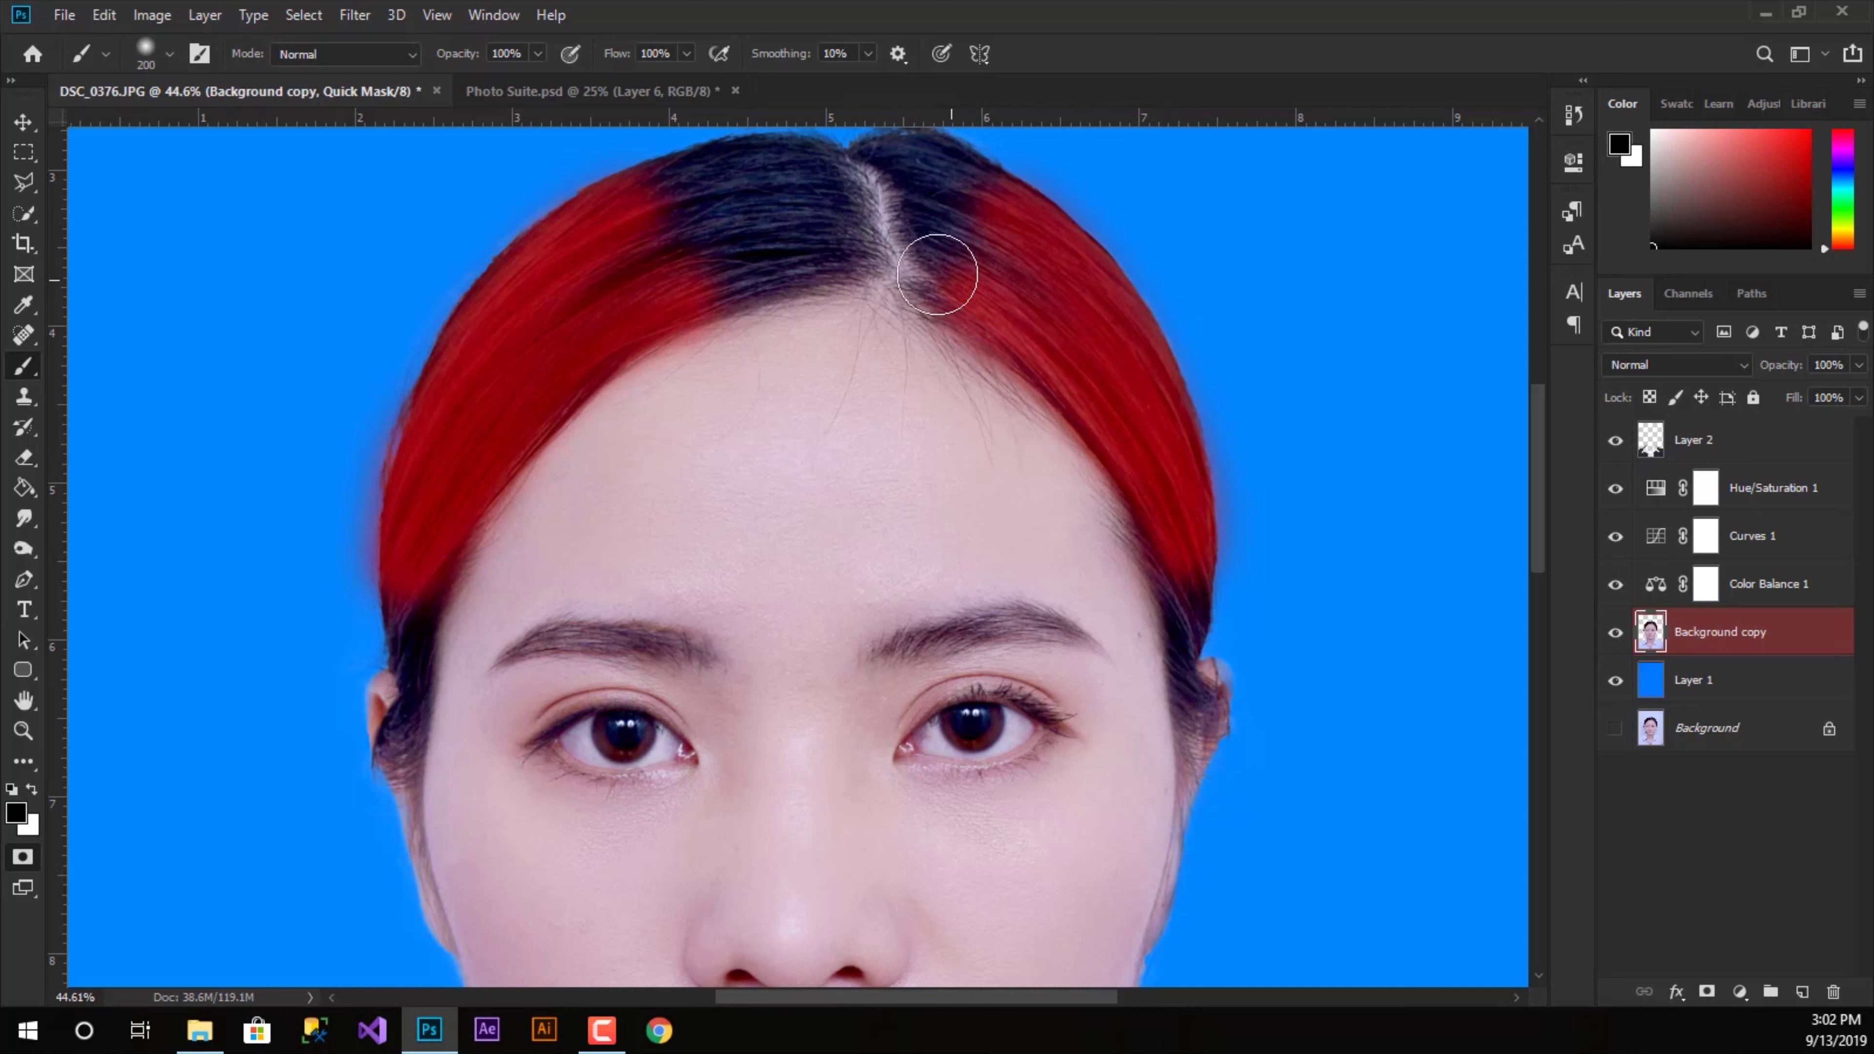
mouse_move(807, 231)
left_mouse_down()
mouse_move(691, 251)
mouse_move(795, 176)
mouse_move(640, 229)
mouse_move(657, 196)
left_mouse_up()
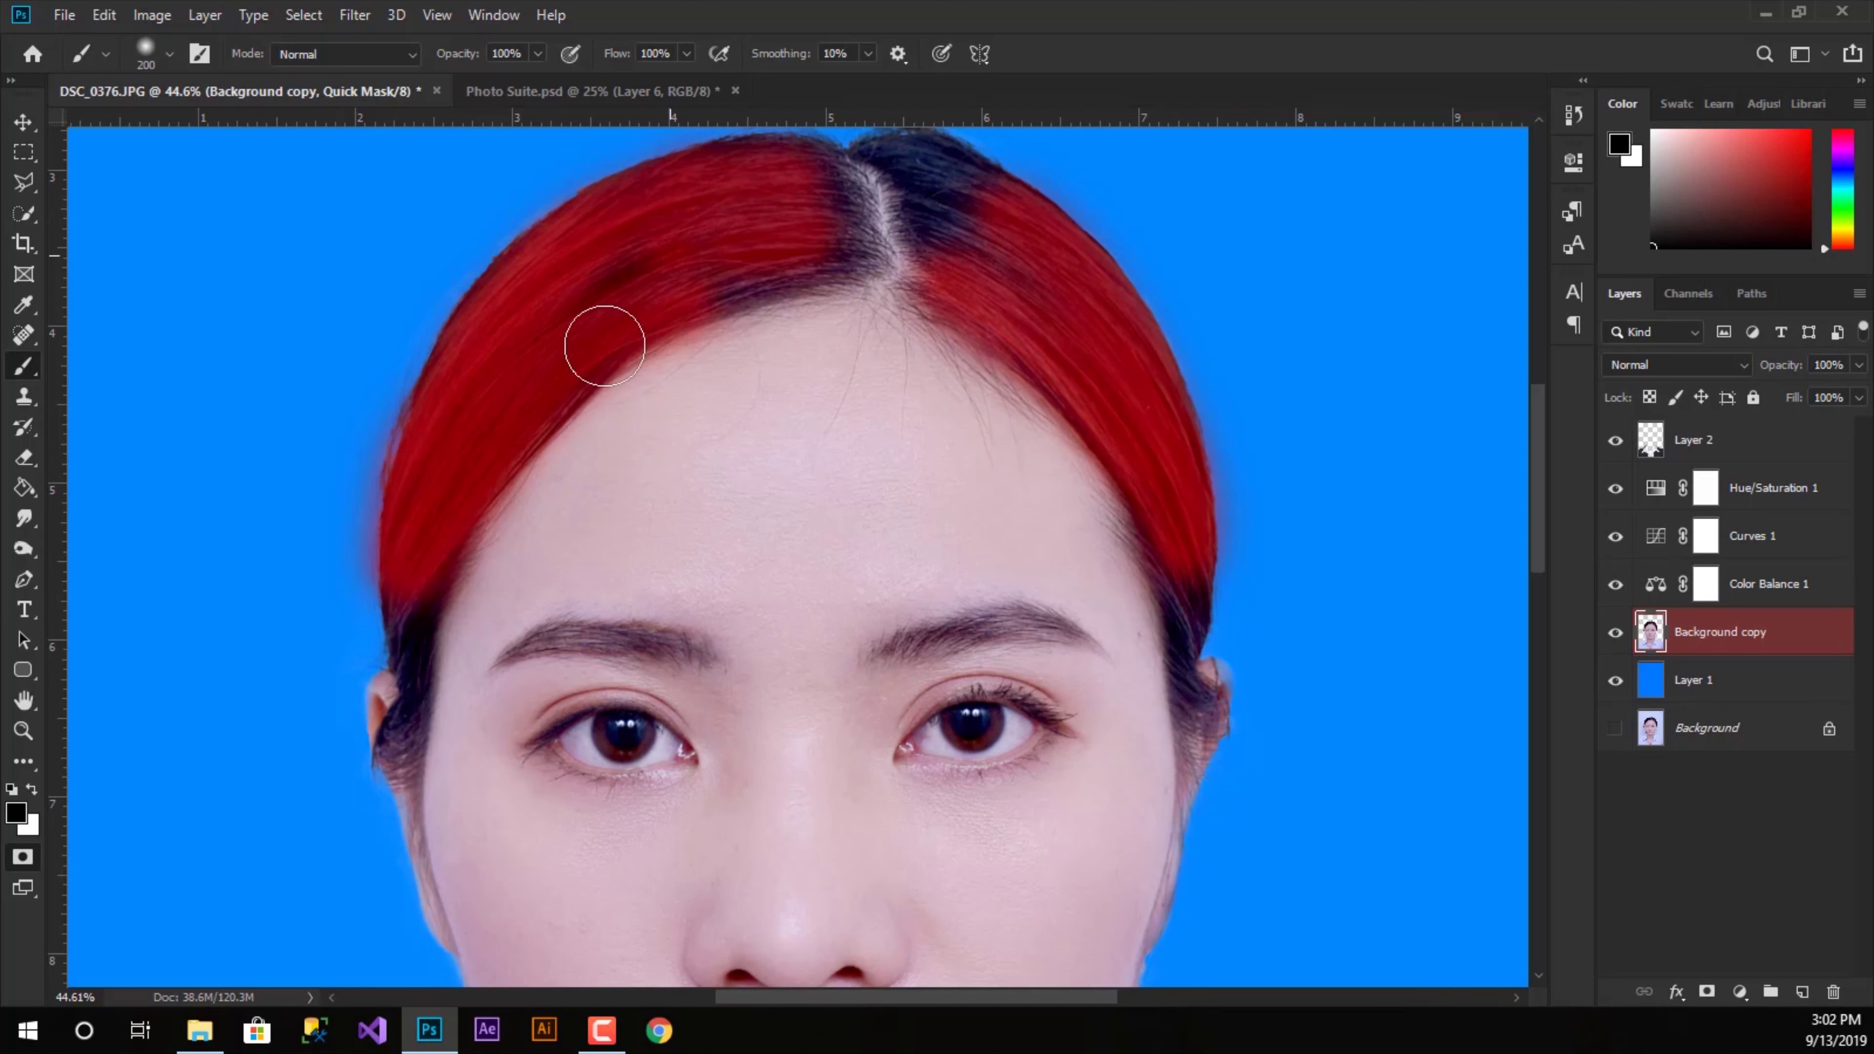
mouse_move(953, 178)
left_mouse_down()
mouse_move(1034, 251)
mouse_move(929, 255)
mouse_move(975, 274)
left_mouse_up()
scroll(1015, 258, "up", 2)
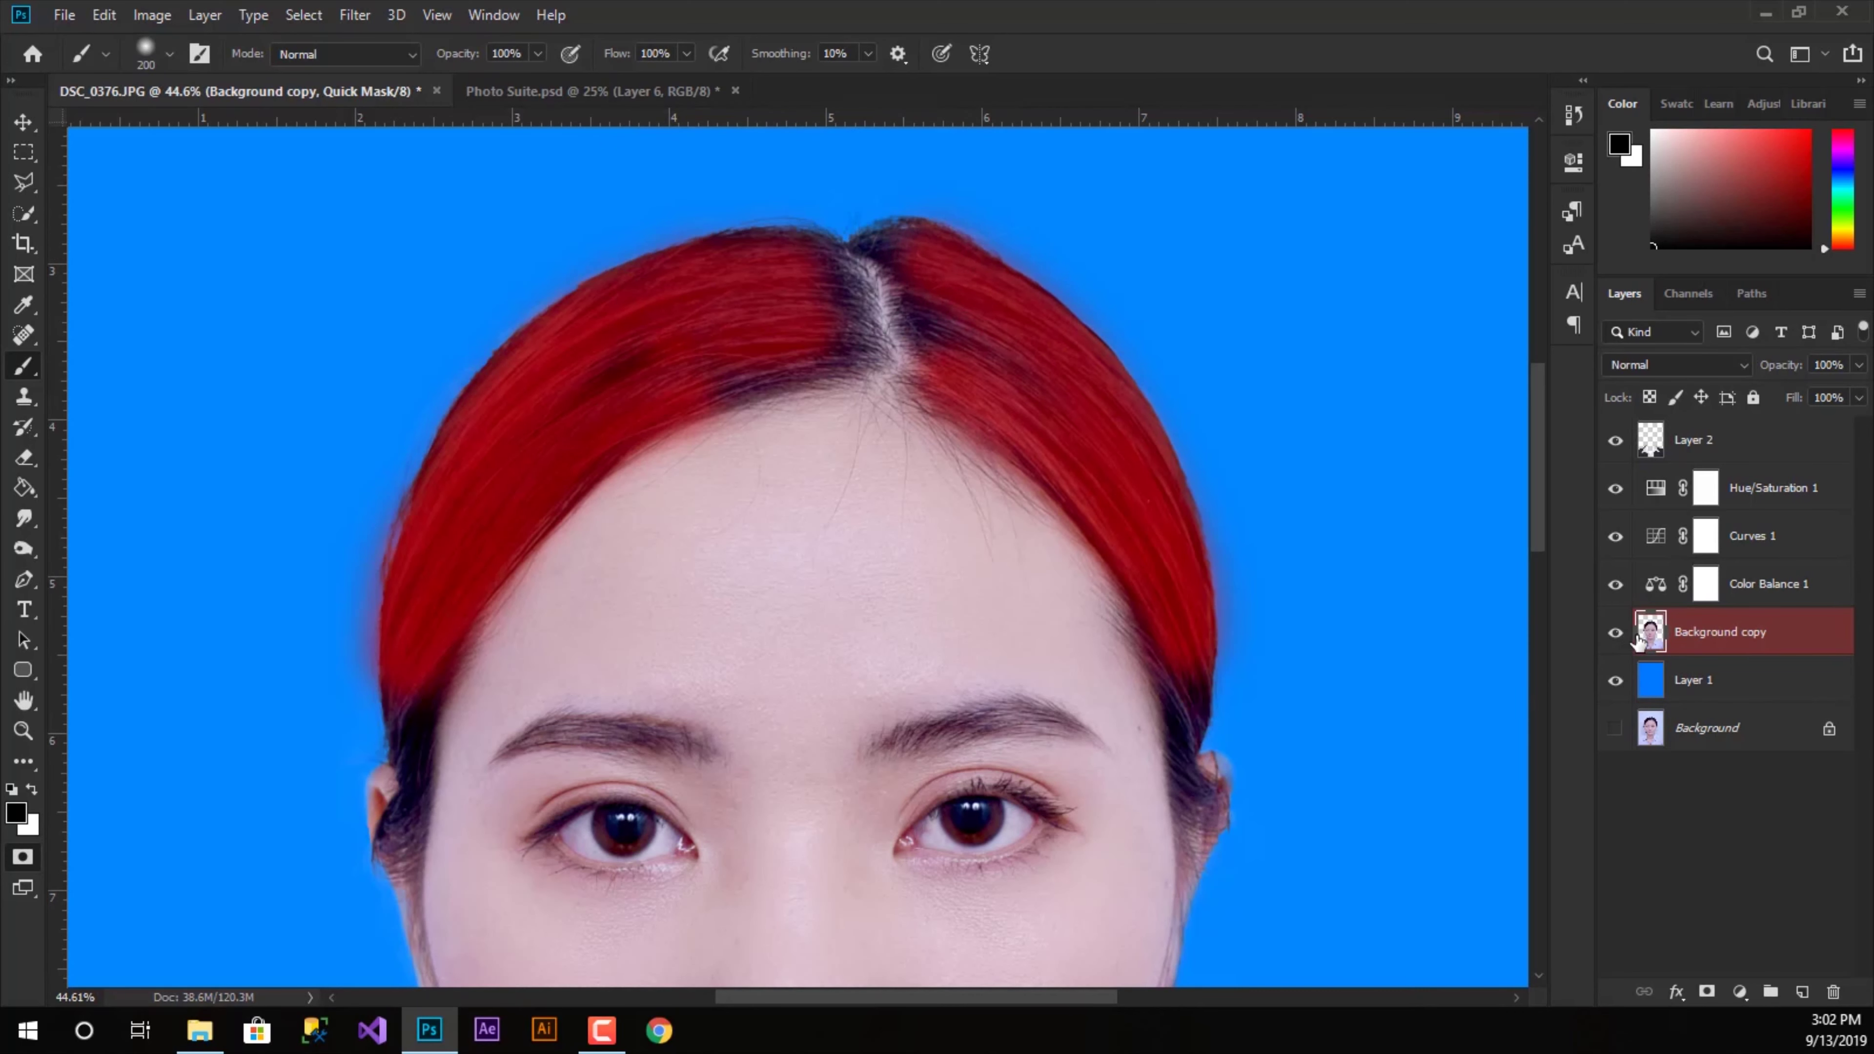
left_click(23, 859)
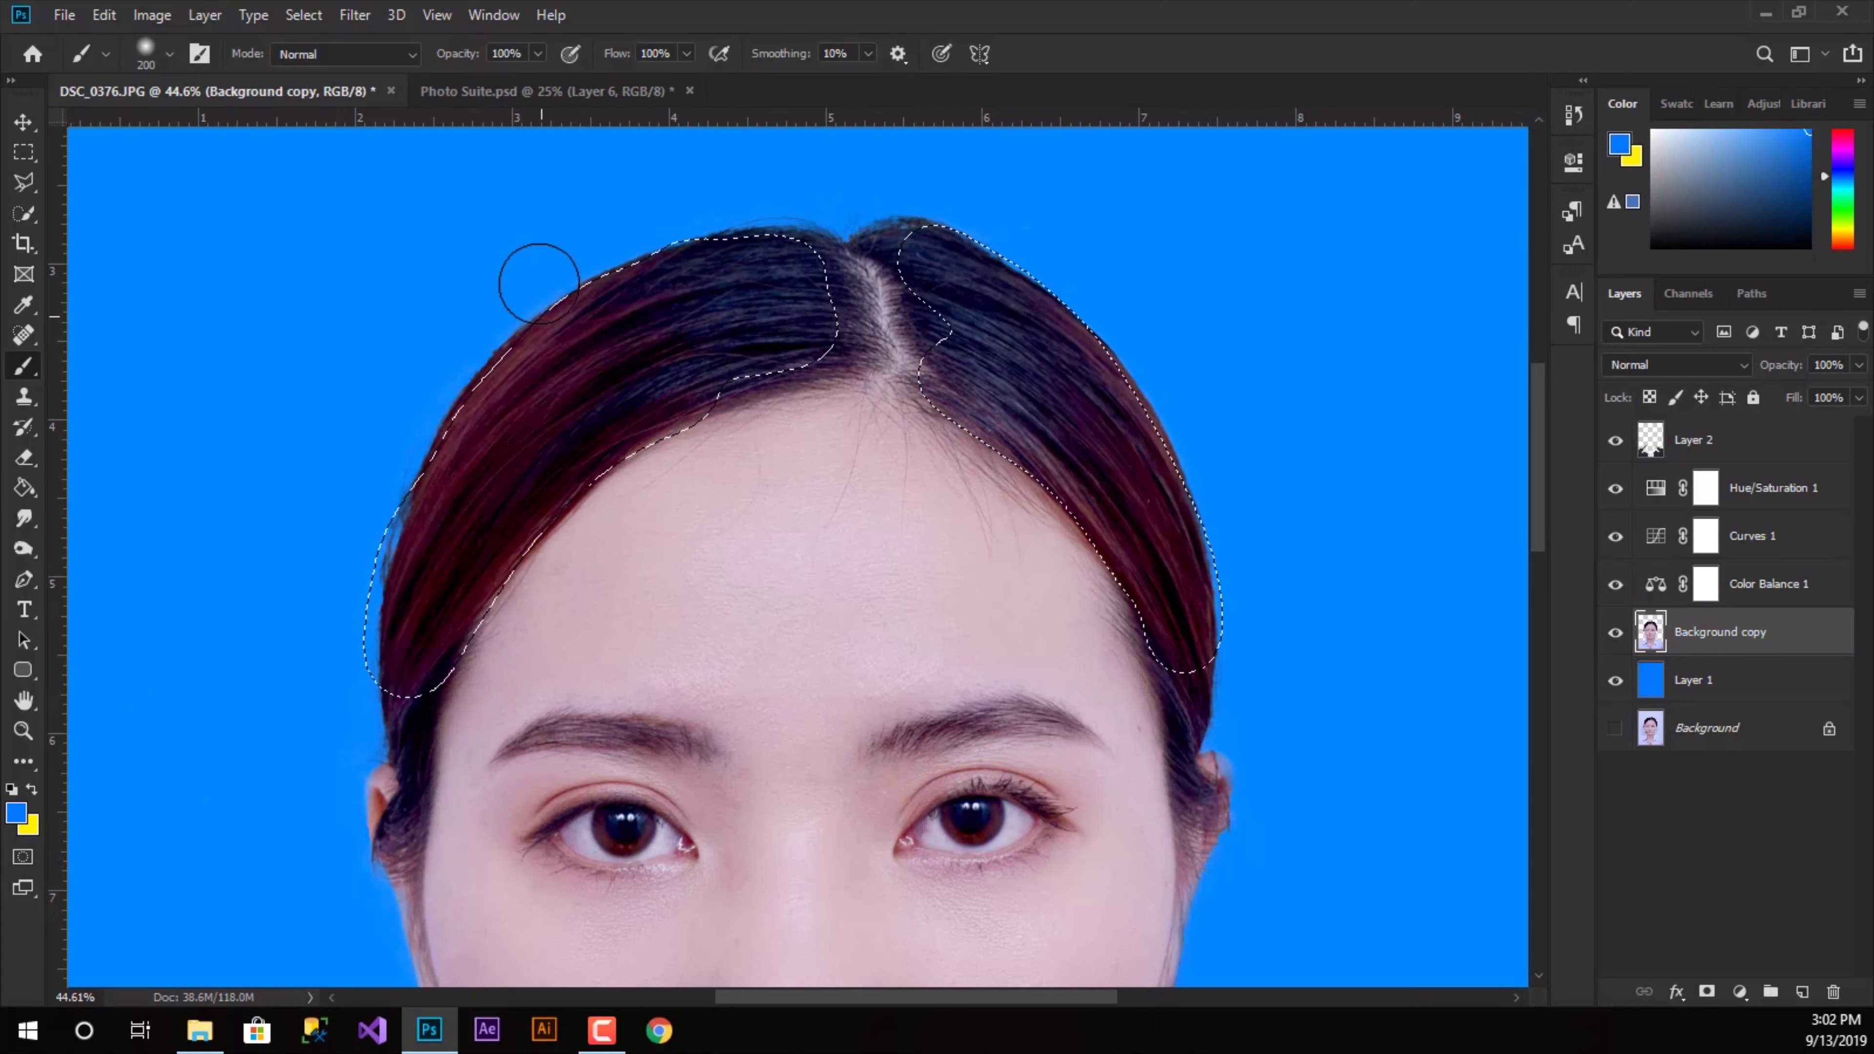
- Fit the photo in view and invert the selection so only the hair is selected
left_click(23, 154)
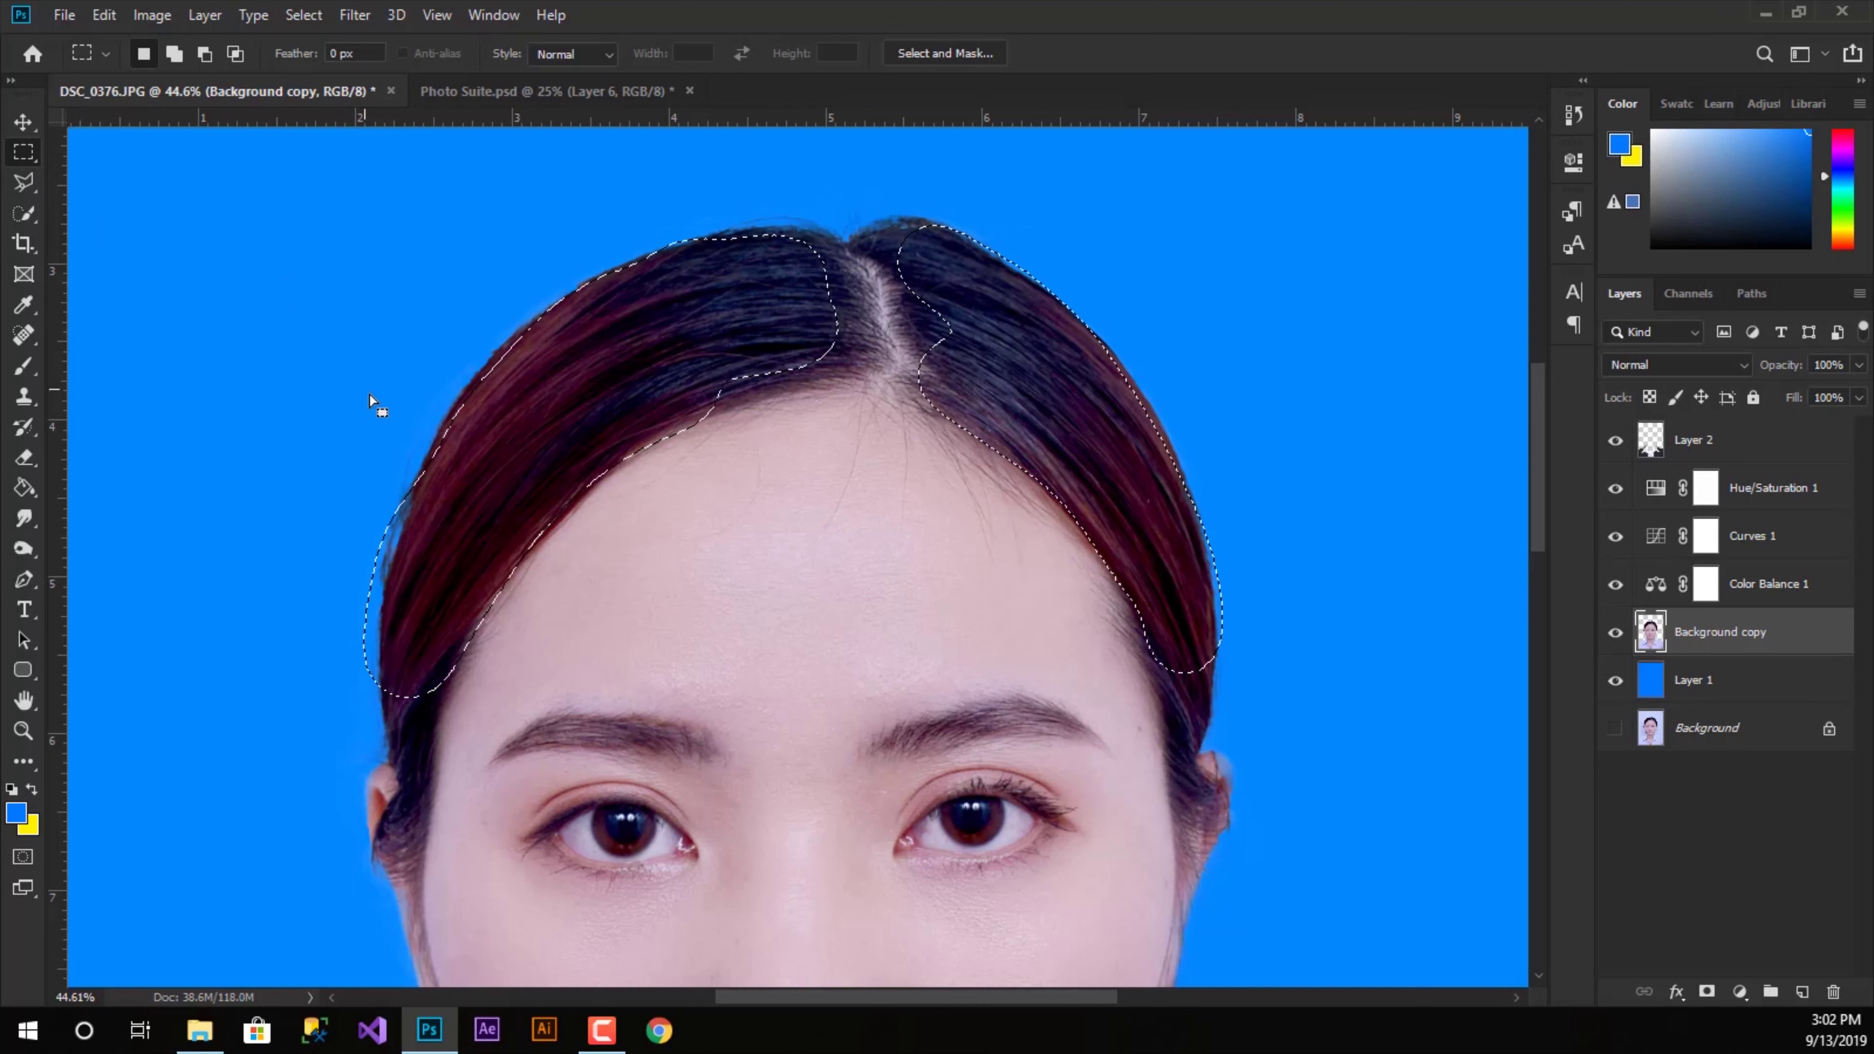
key("ctrl+0")
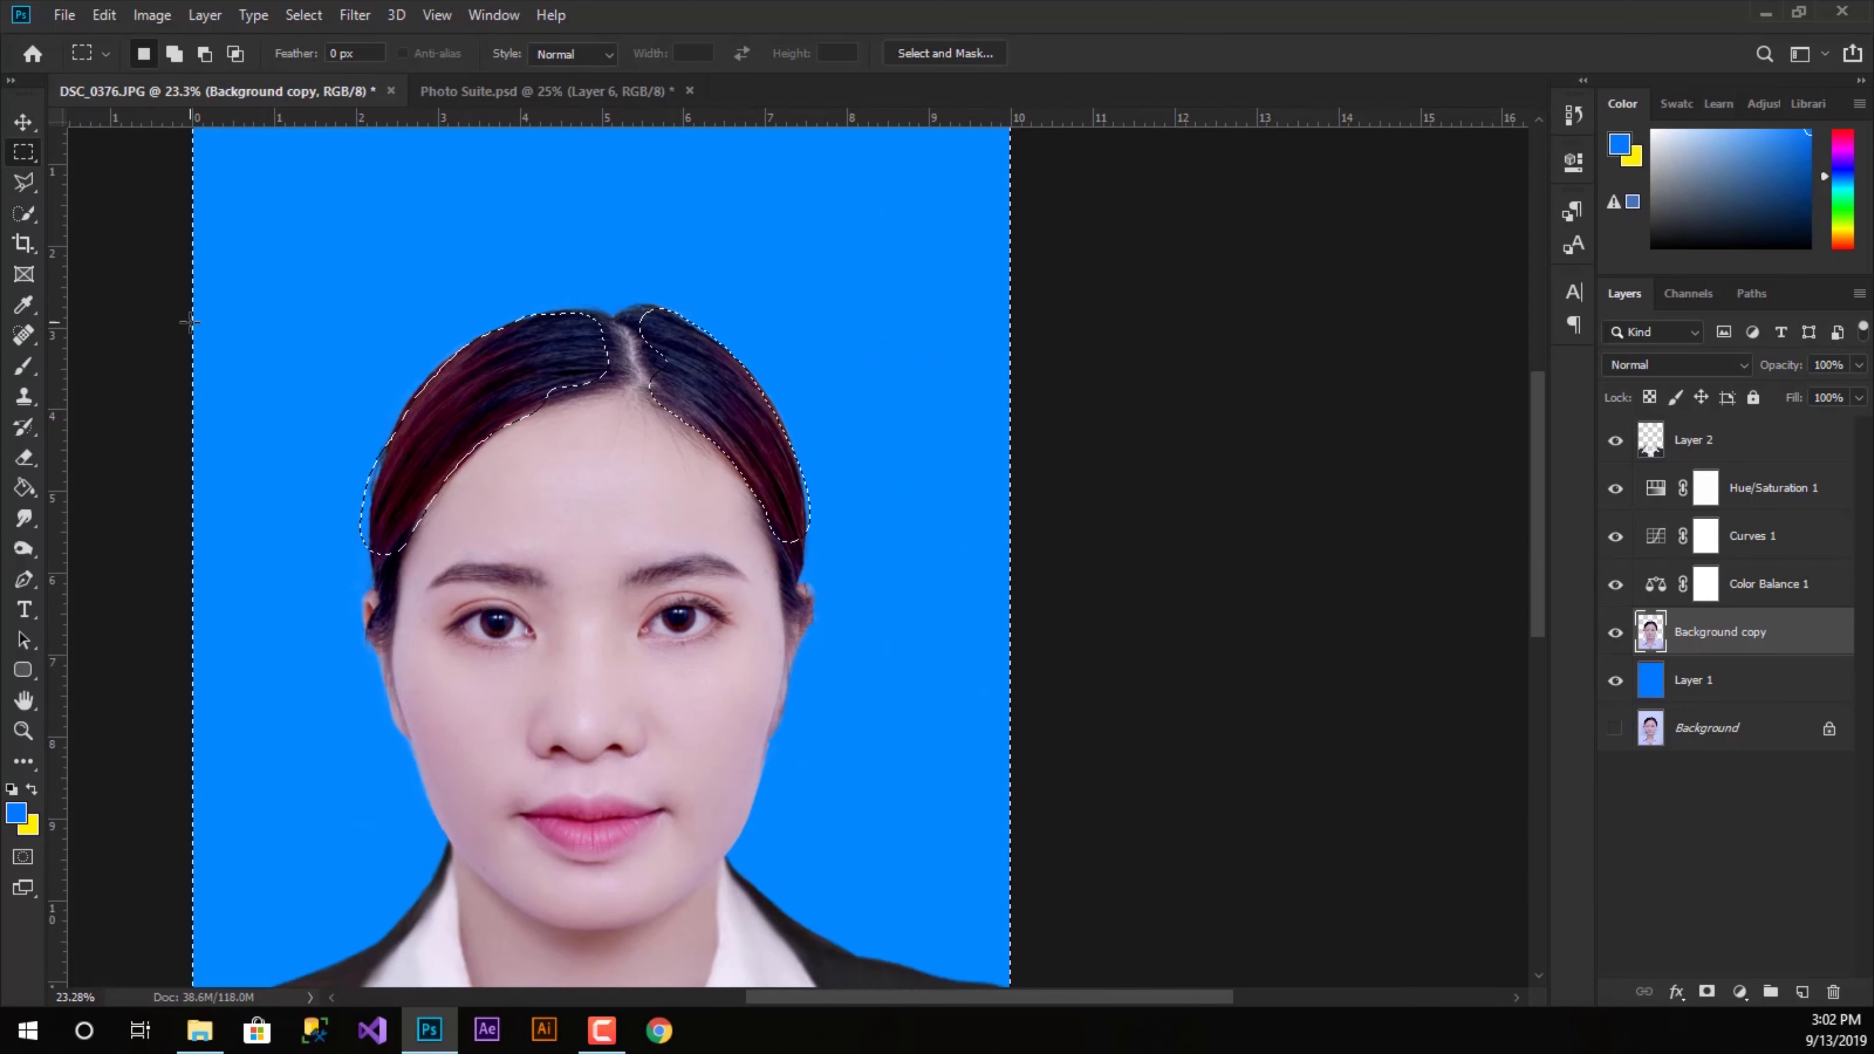
right_click(359, 281)
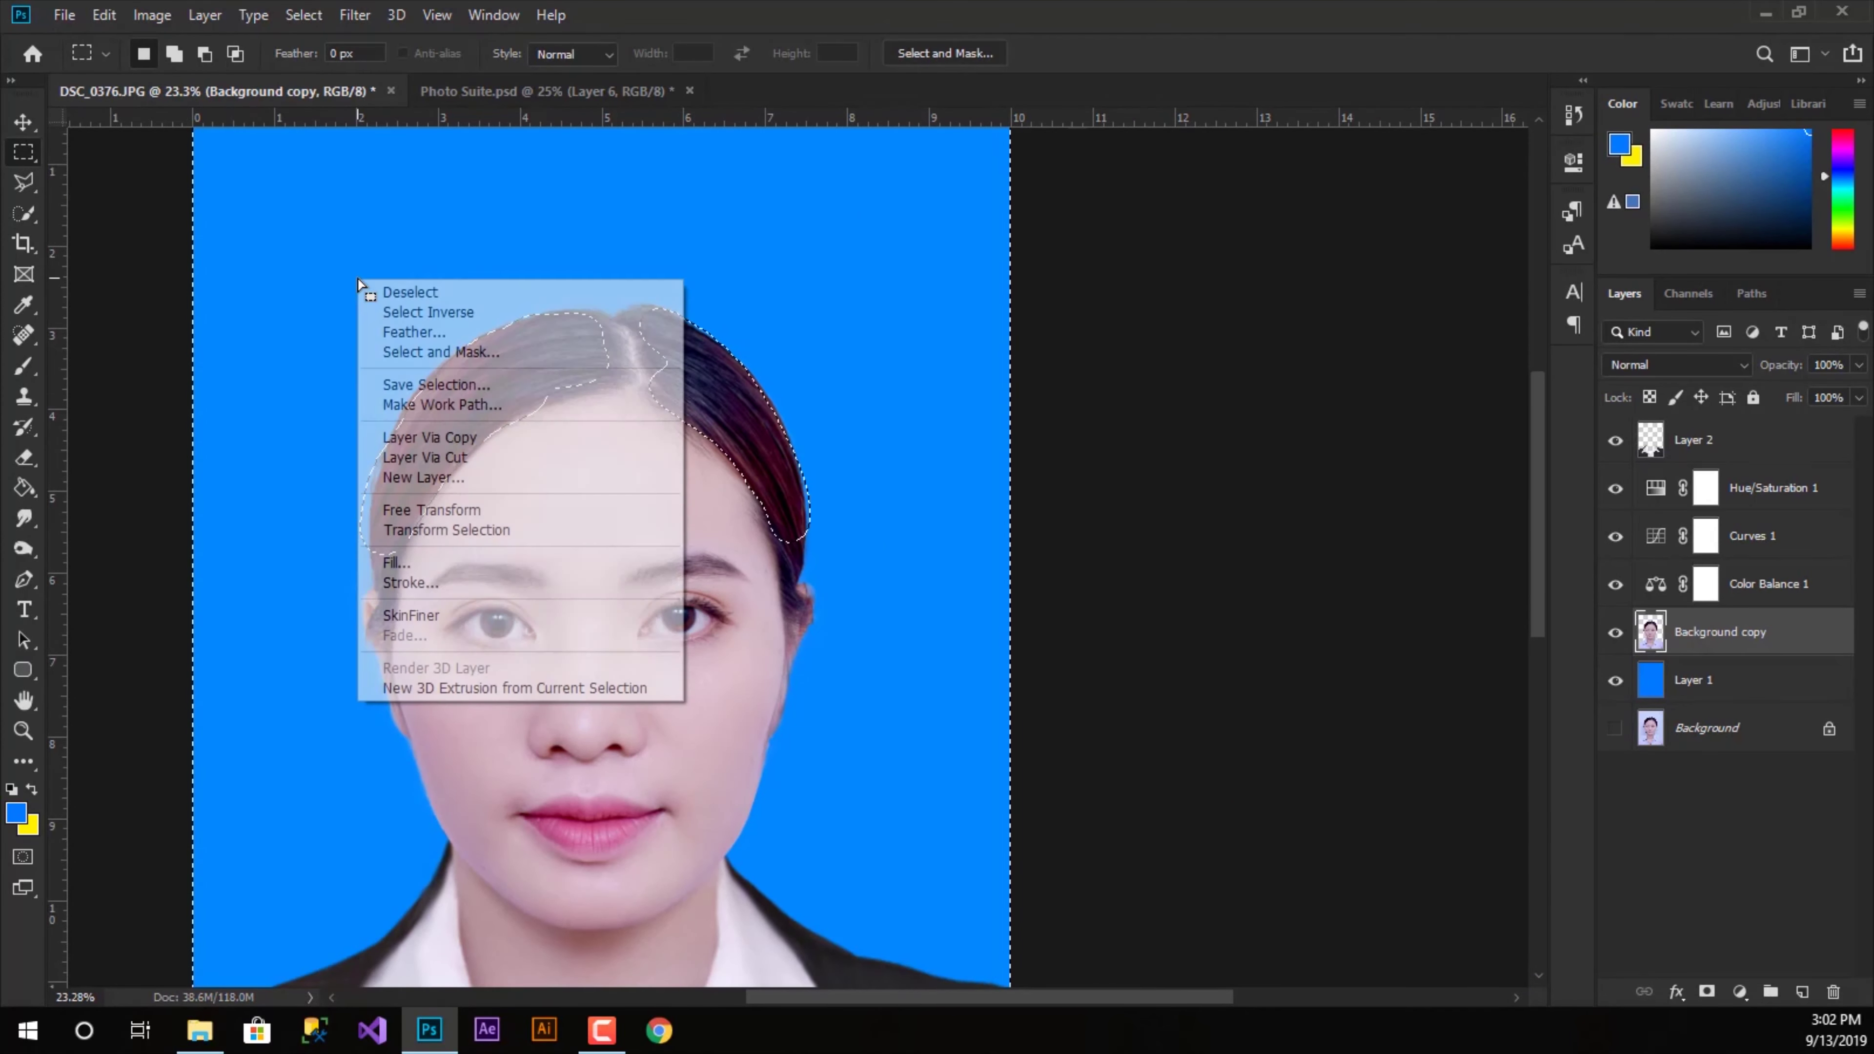
left_click(465, 312)
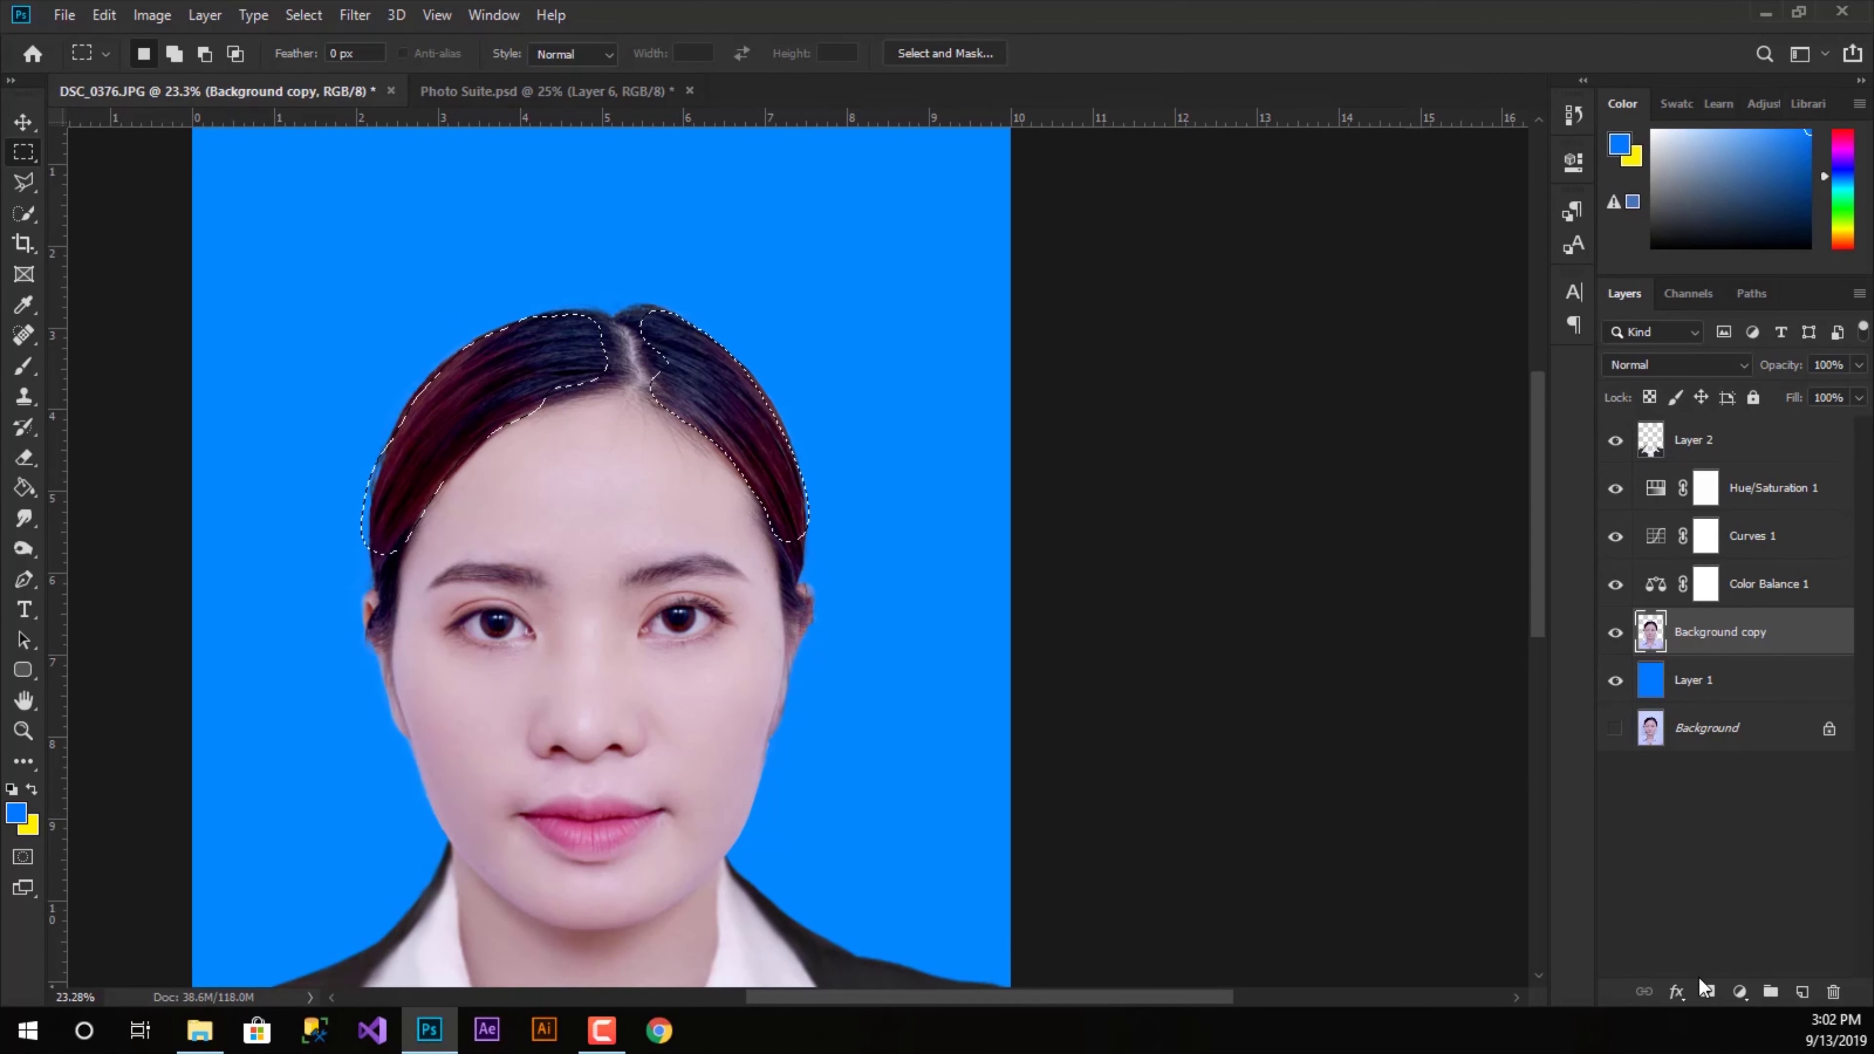
left_click(1739, 991)
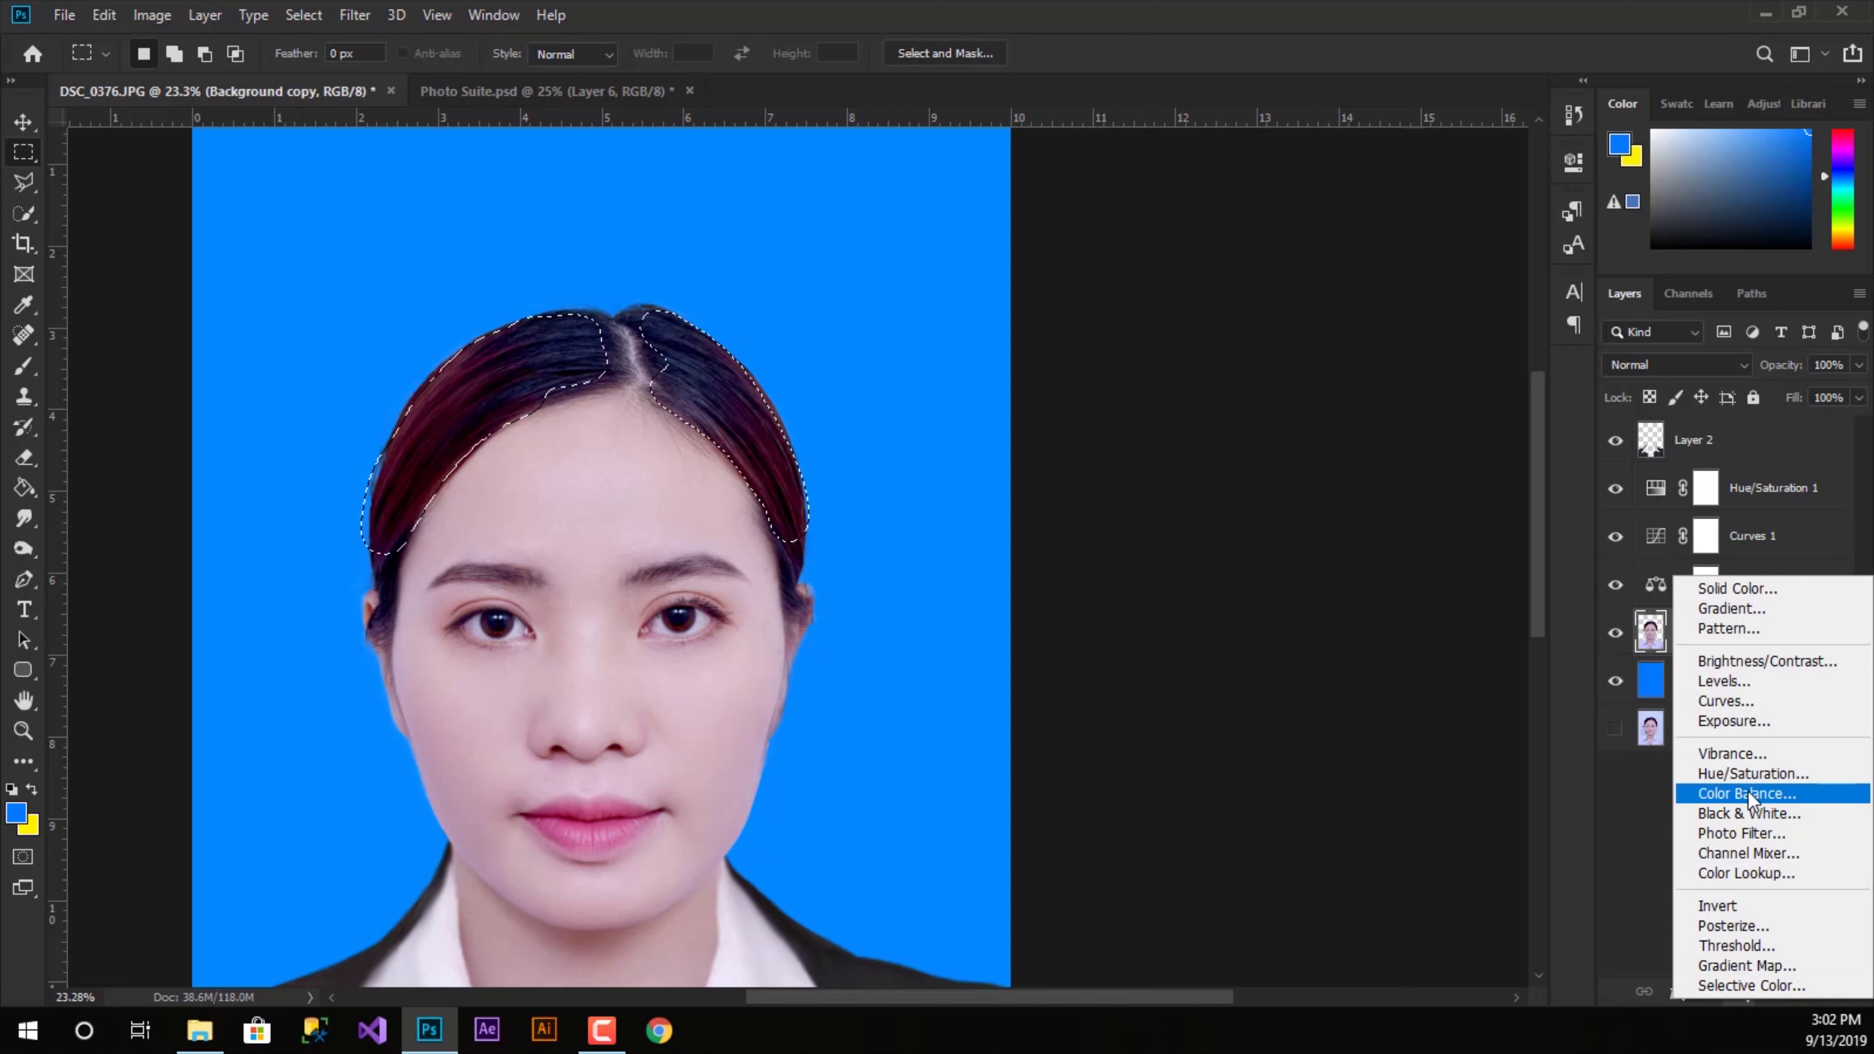
- Add a Hue/Saturation adjustment lowering saturation and lightness of the Reds and Magentas
left_click(1790, 772)
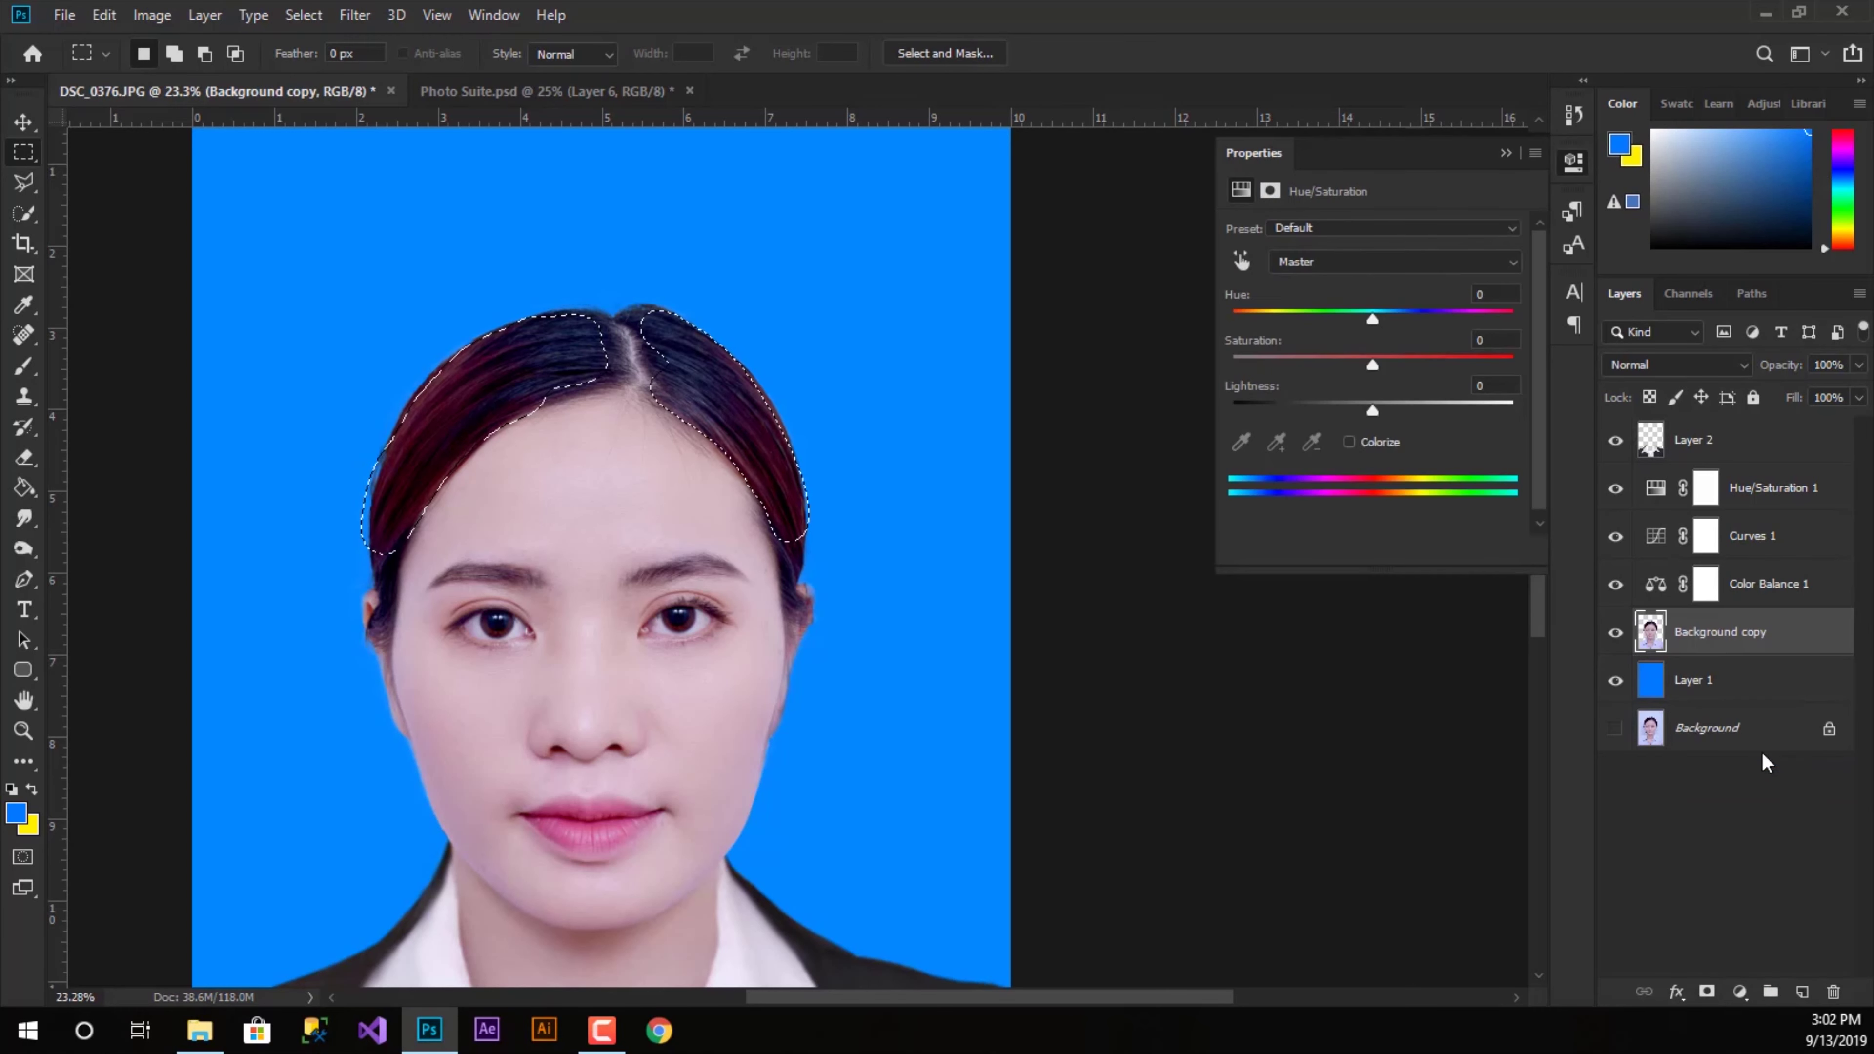
left_click(1297, 263)
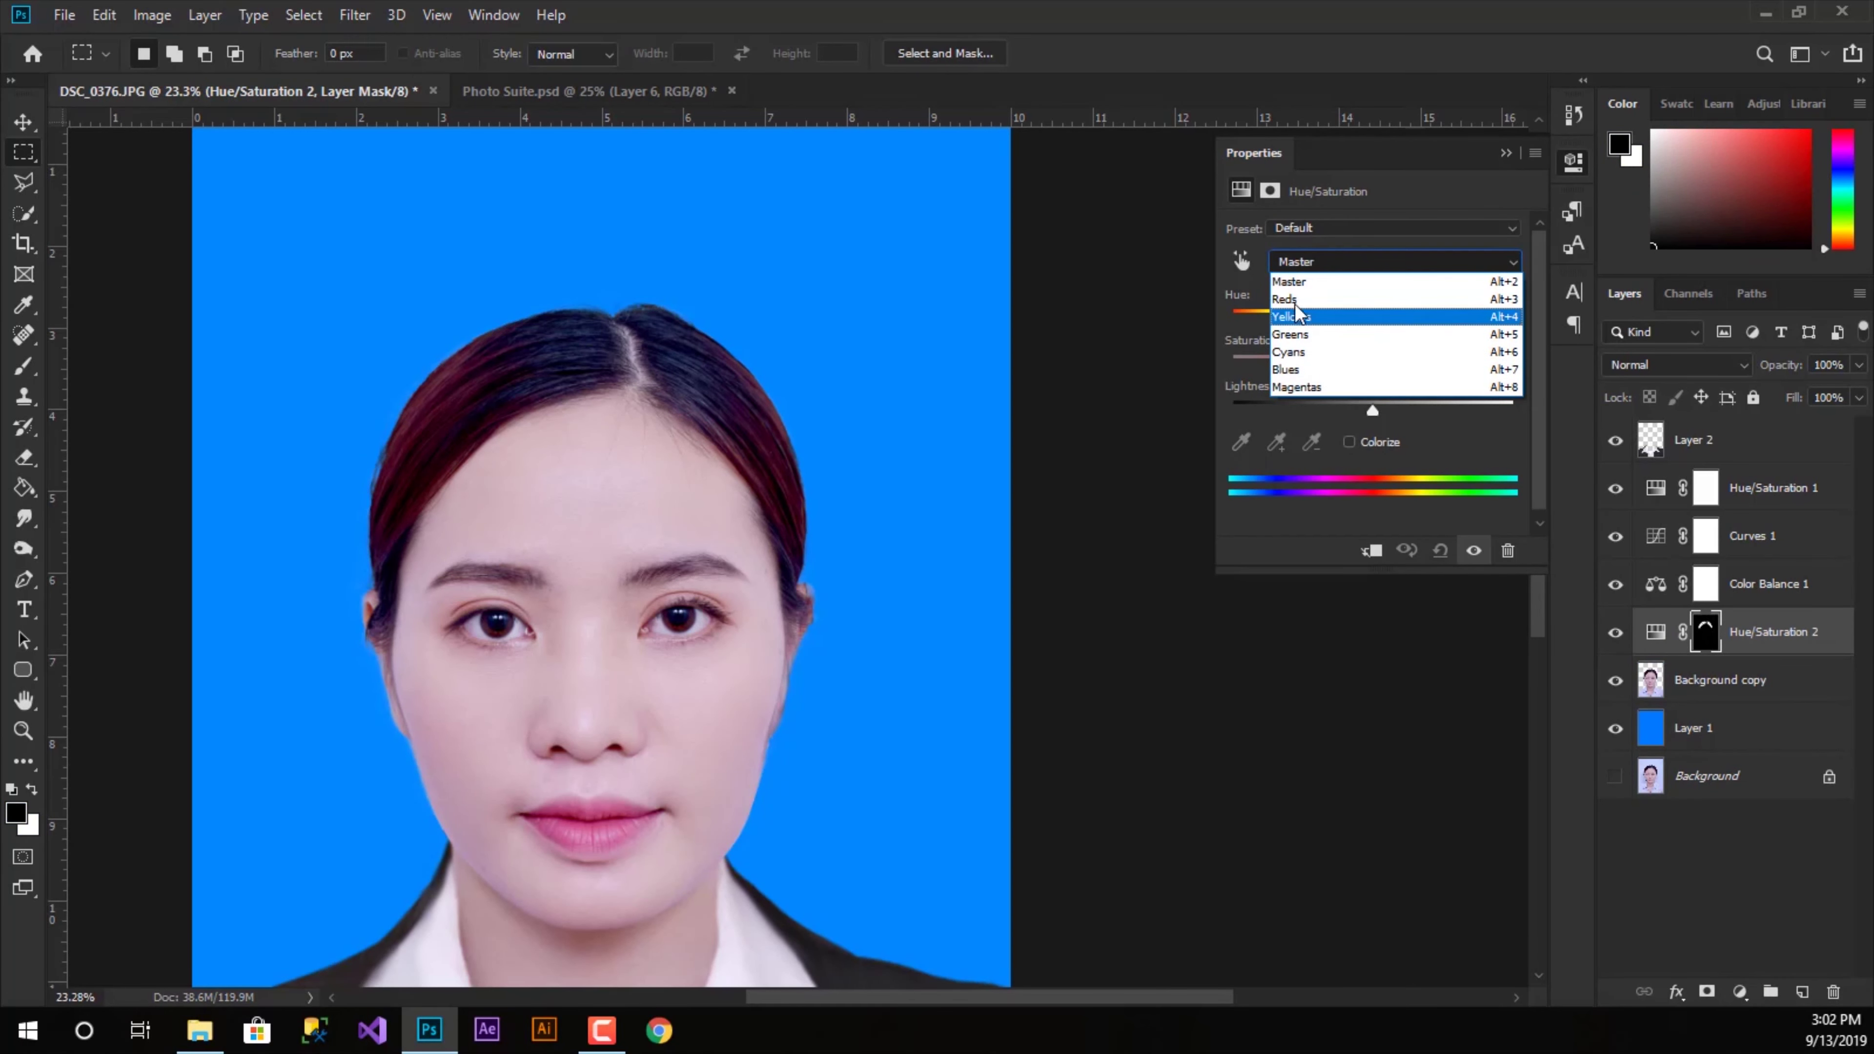
left_click(1301, 281)
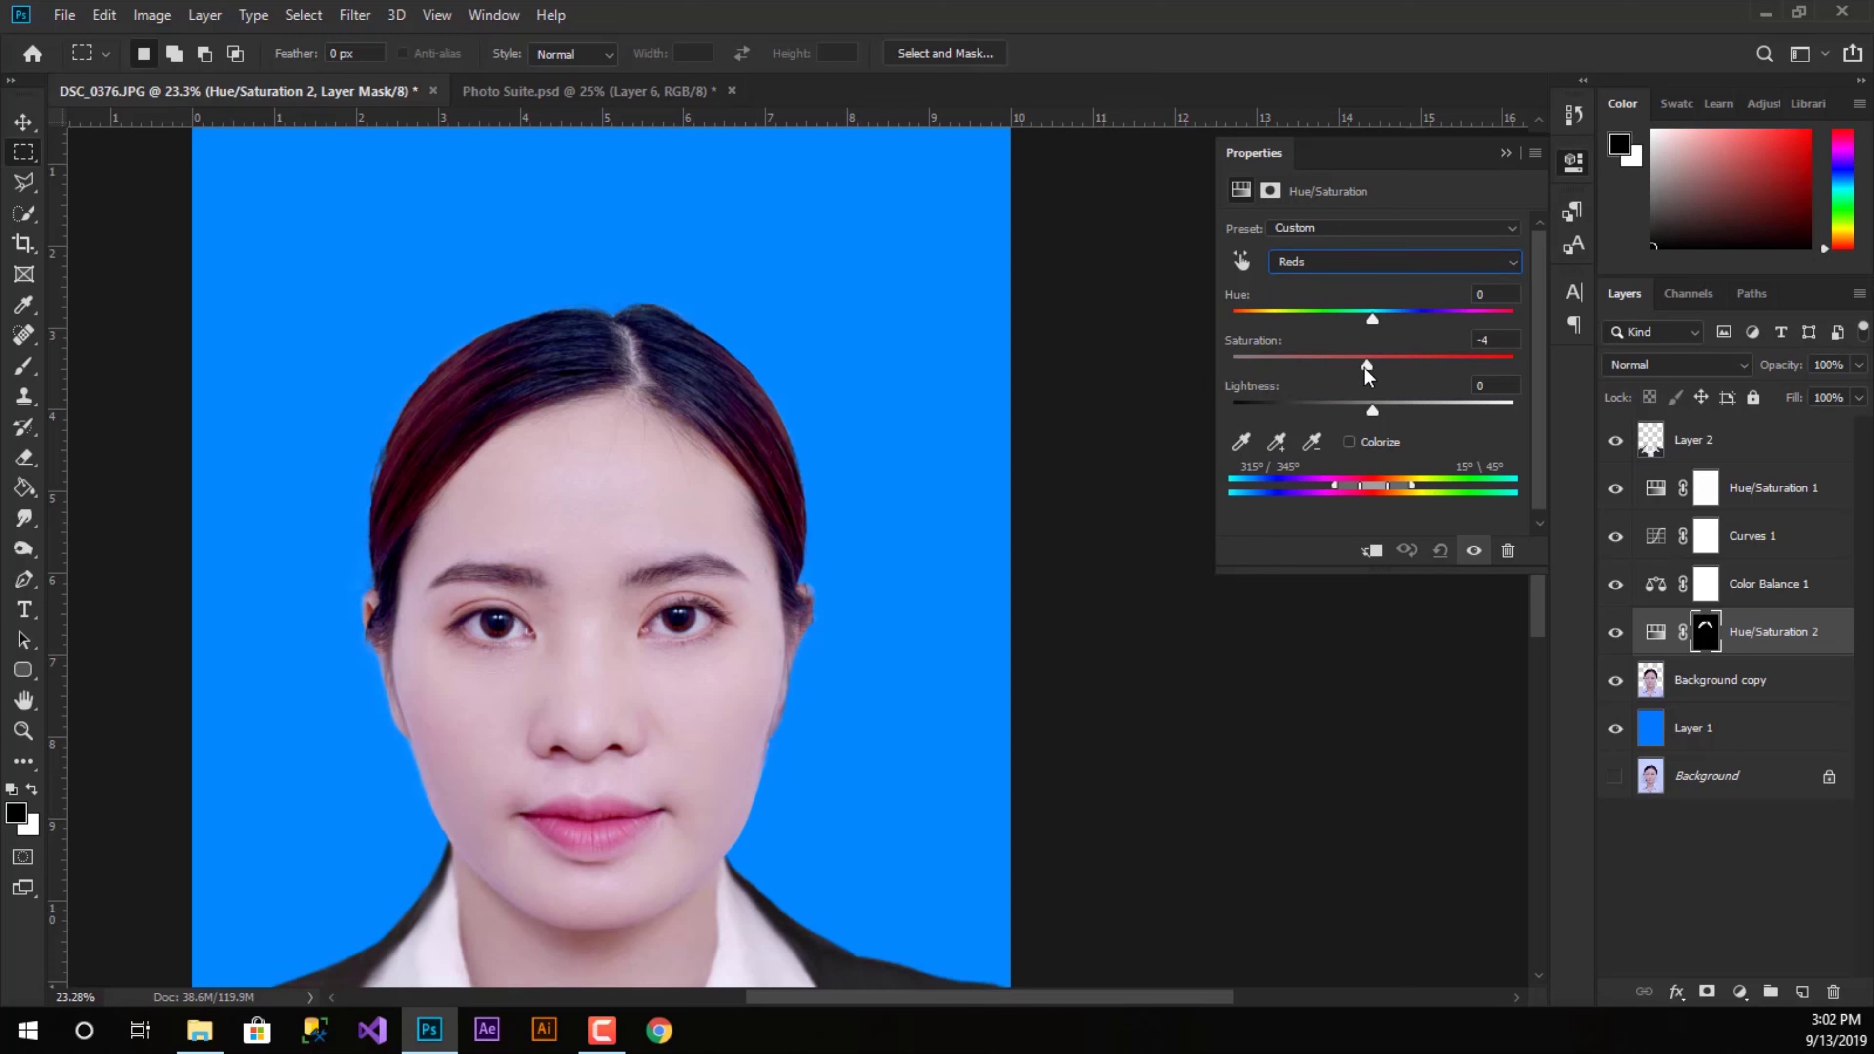
left_click_drag(1331, 369, 1313, 362)
left_click_drag(1402, 412, 1417, 410)
left_click_drag(1288, 419, 1286, 415)
left_click(1307, 261)
left_click(1299, 388)
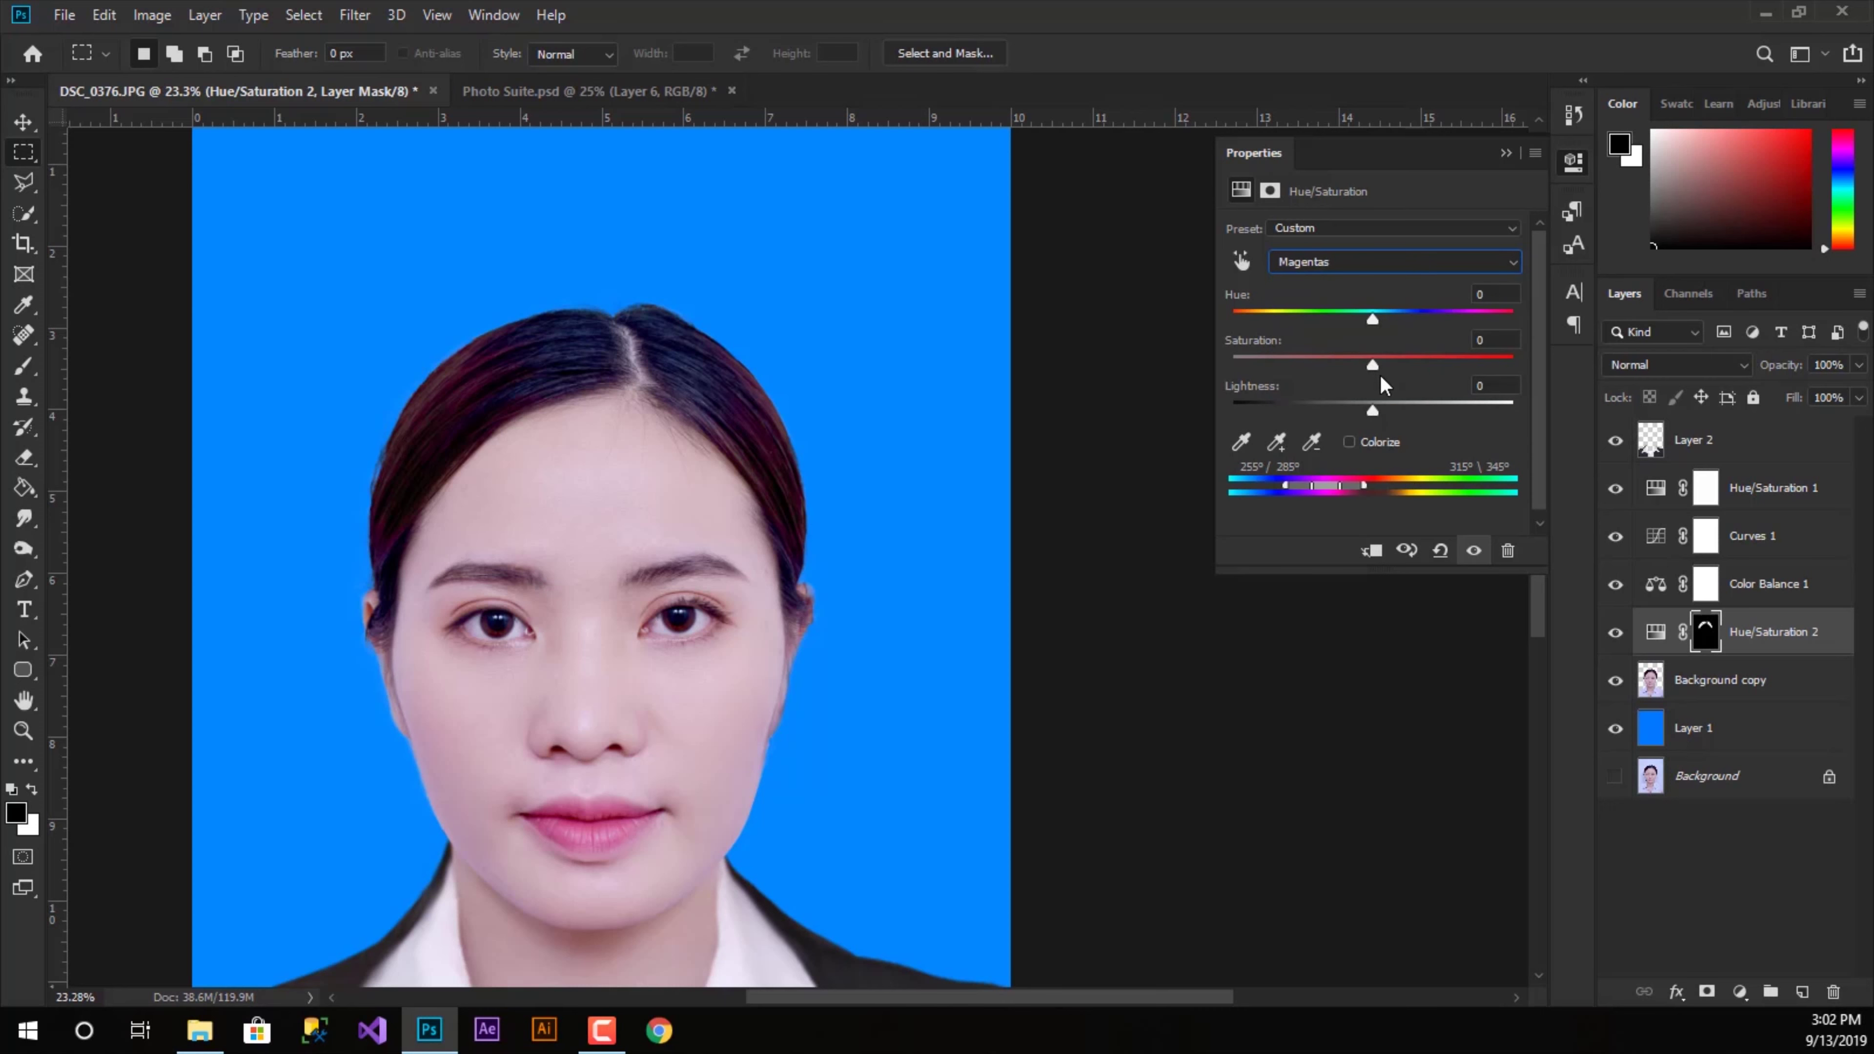
left_click_drag(1371, 362, 1288, 362)
mouse_move(1372, 410)
left_mouse_down()
mouse_move(1321, 408)
mouse_move(1348, 406)
left_mouse_up()
- Desaturate the Greens, tone down the Blues, and set Cyans to saturation -43, lightness -5
left_click(1306, 262)
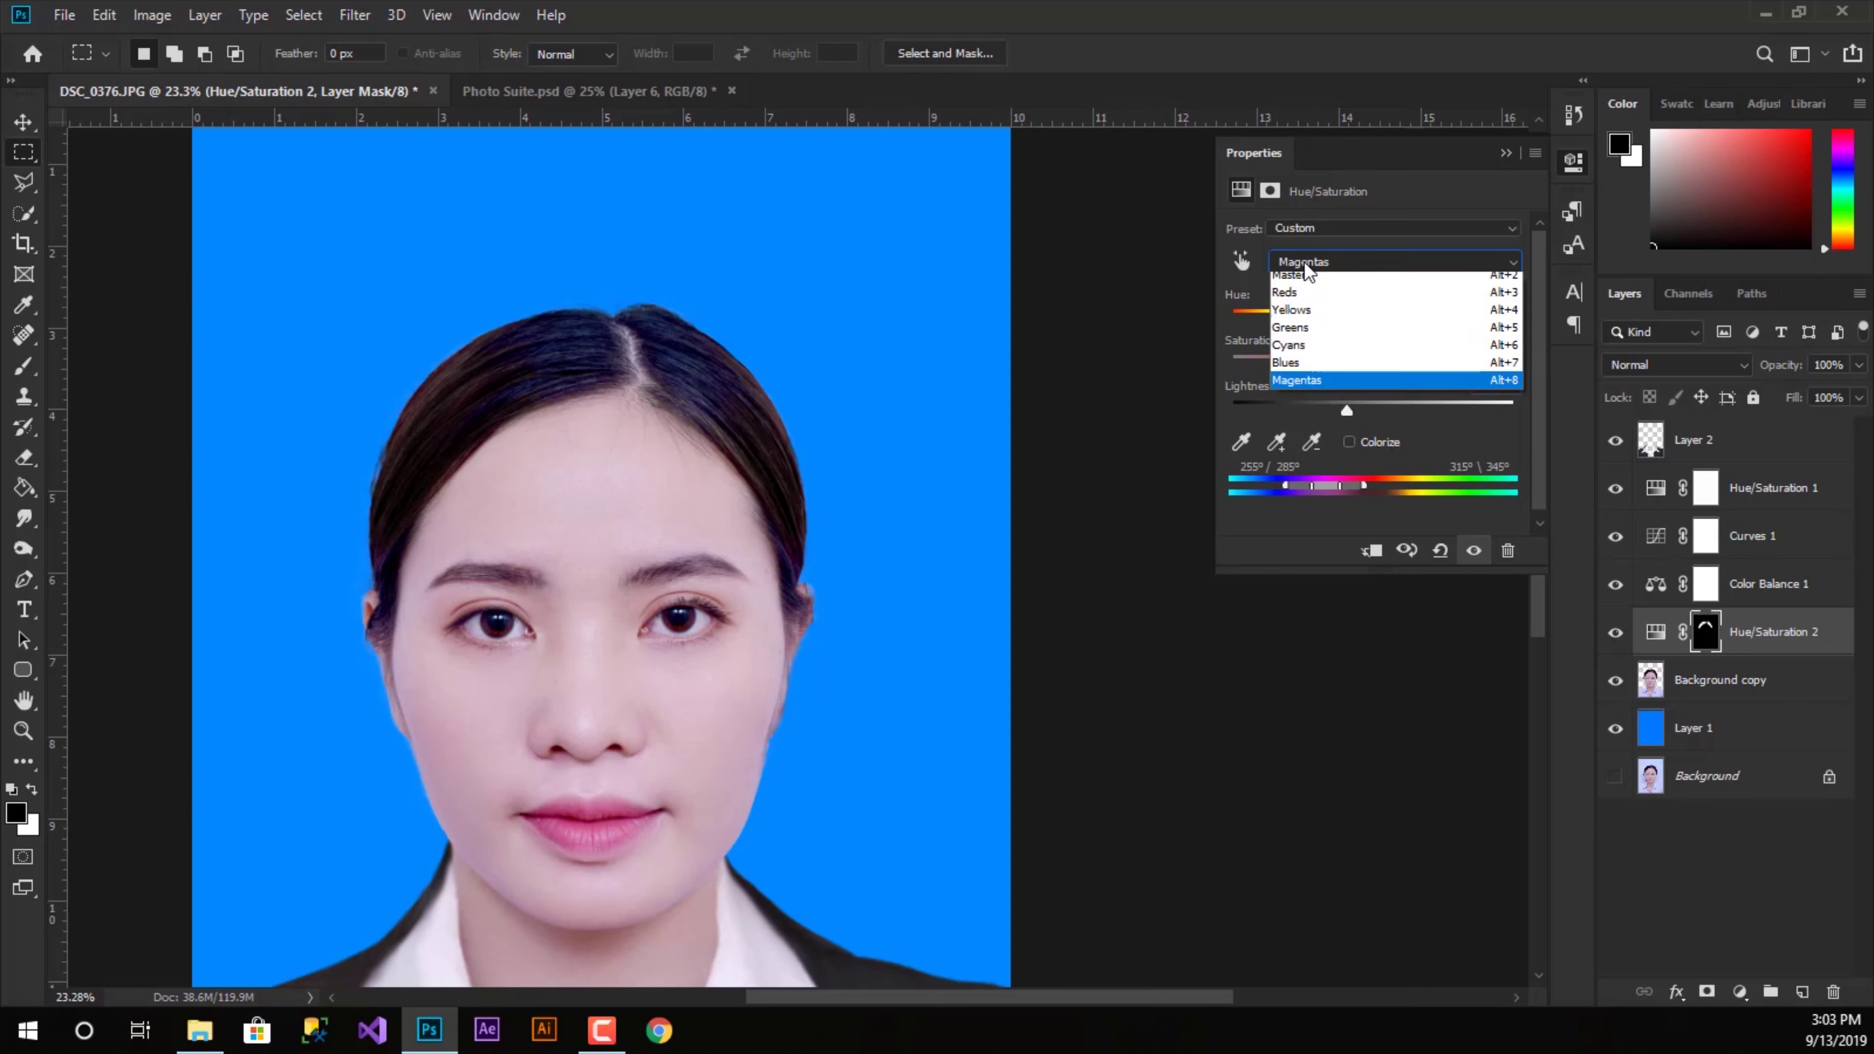
left_click(1295, 318)
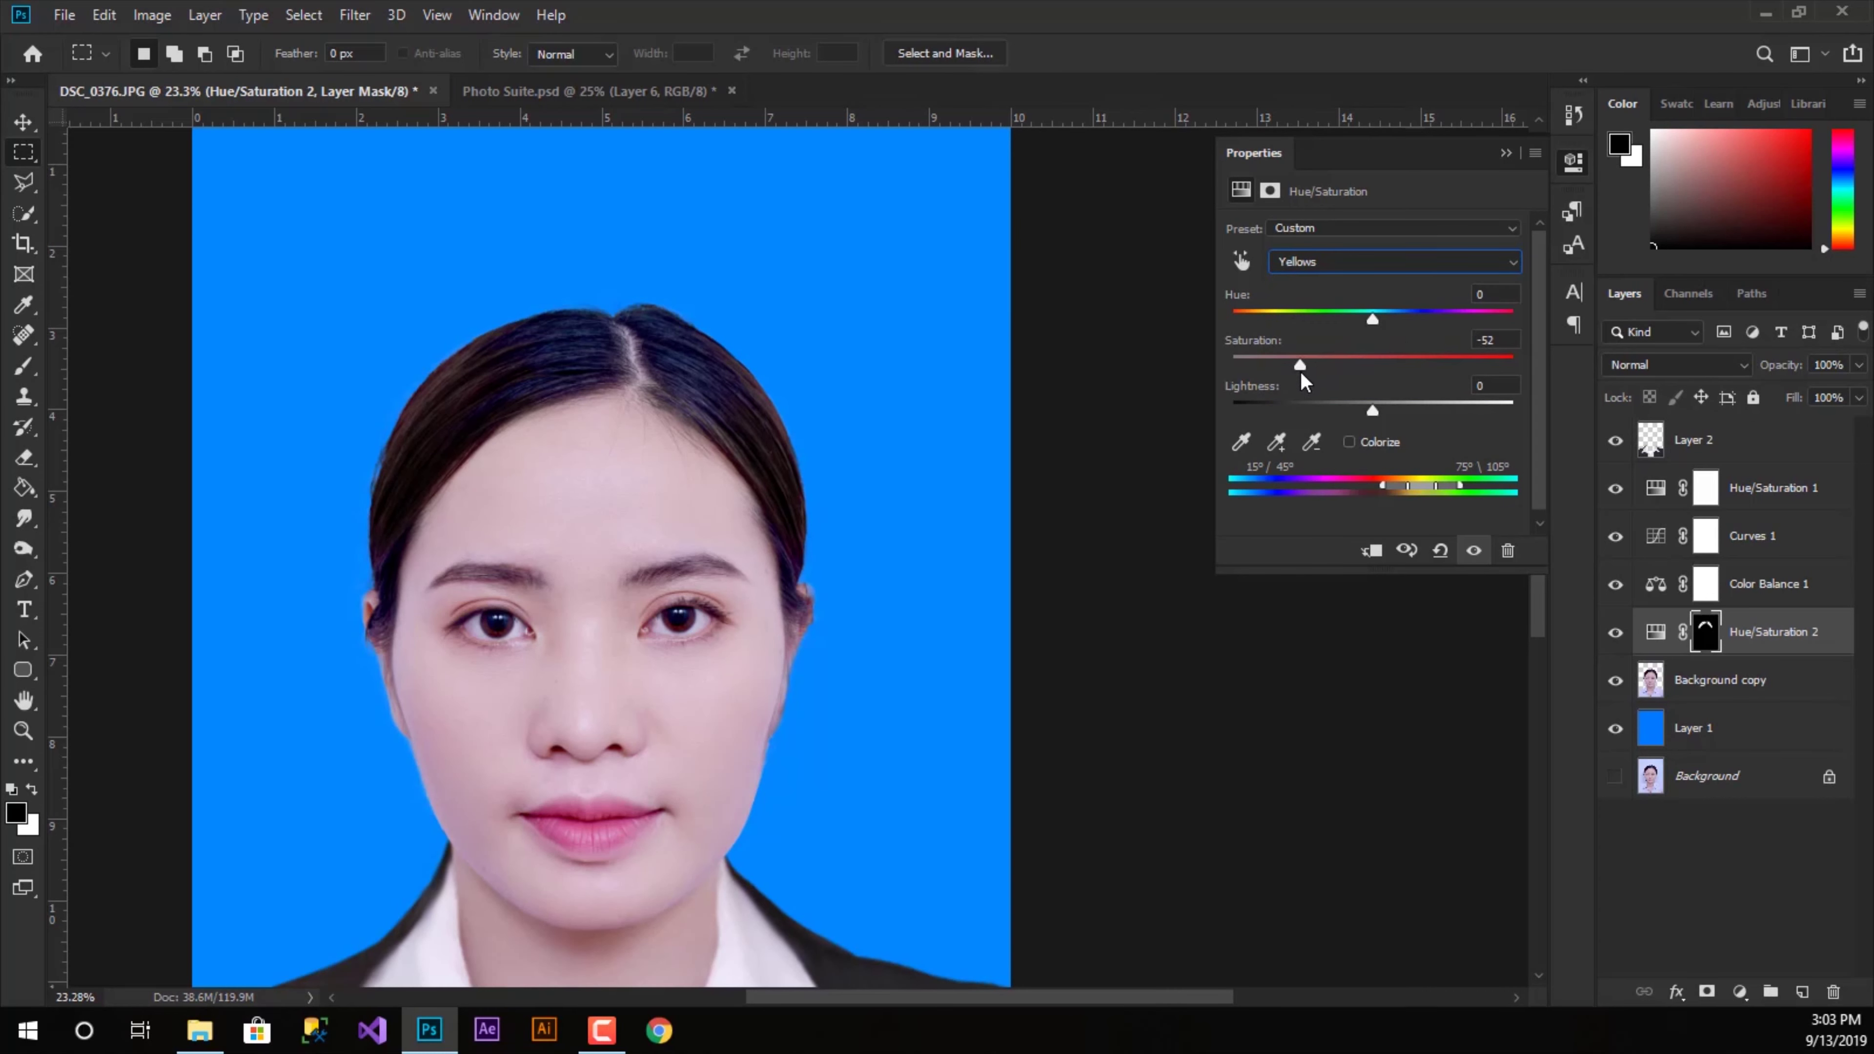
left_click(1303, 271)
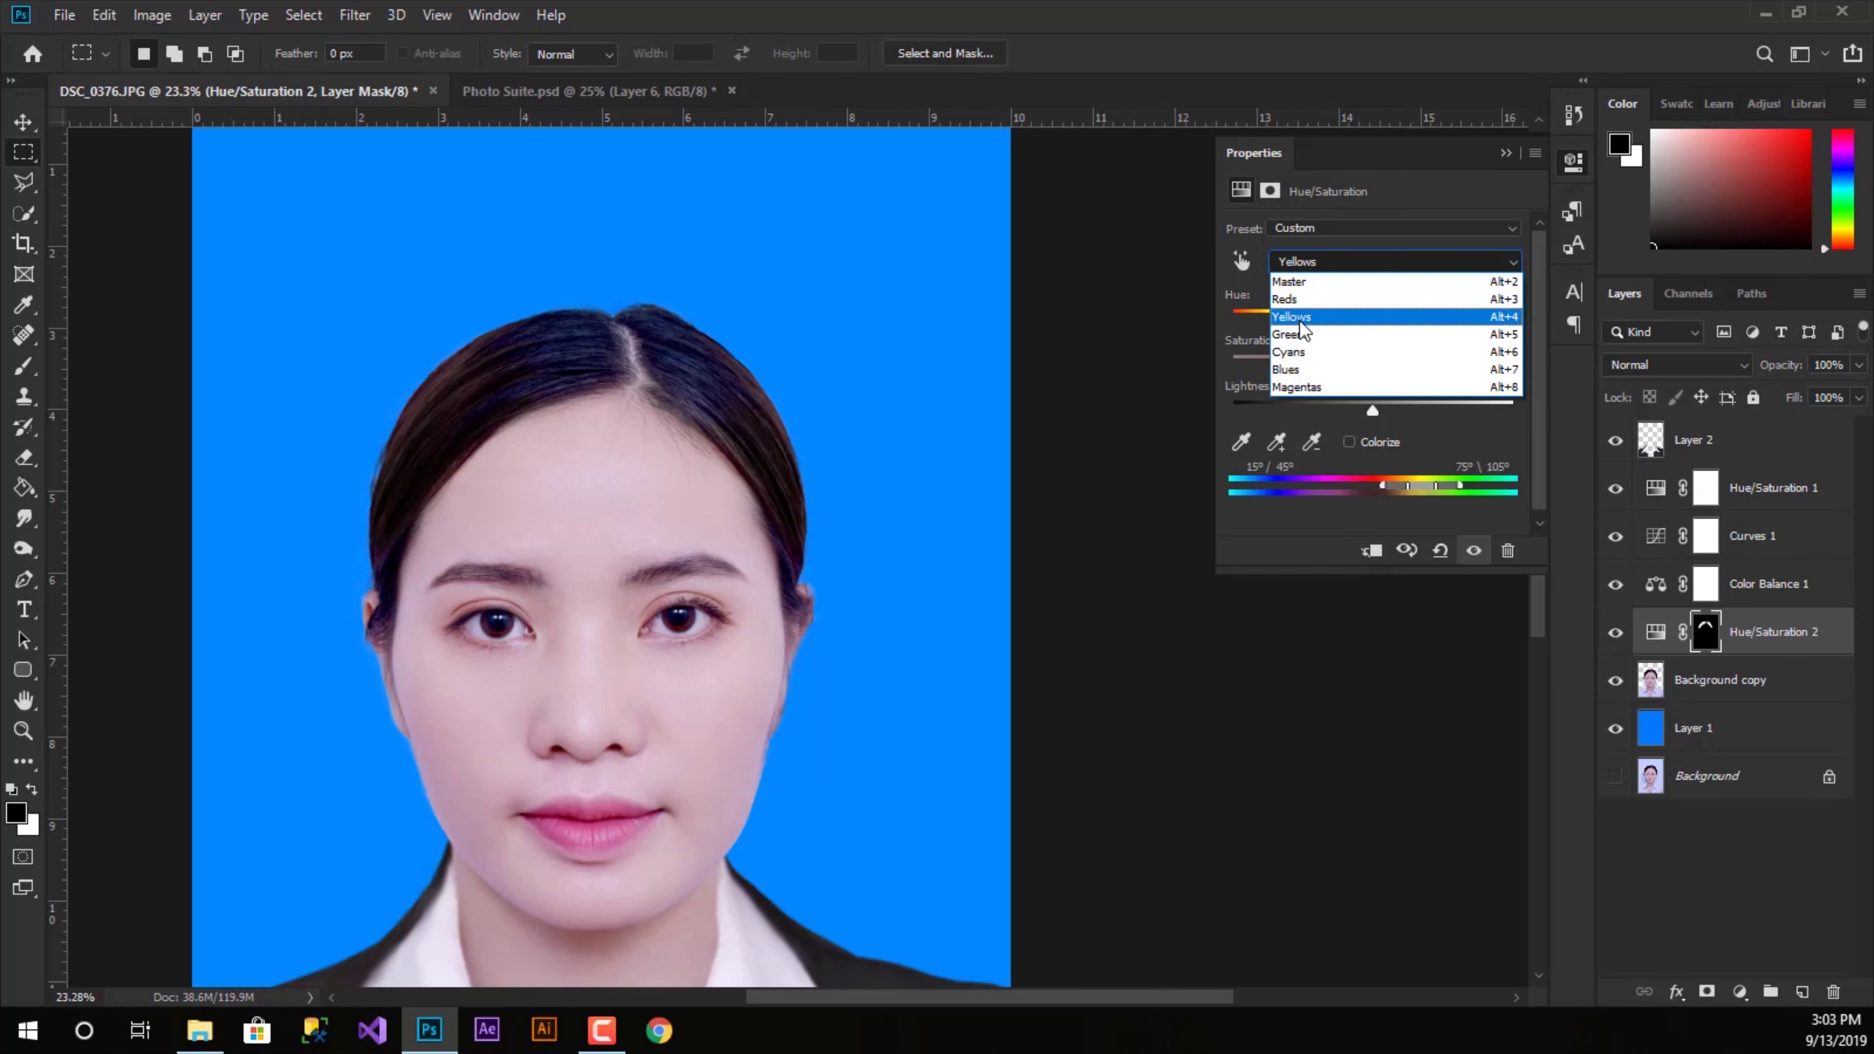
left_click(1291, 335)
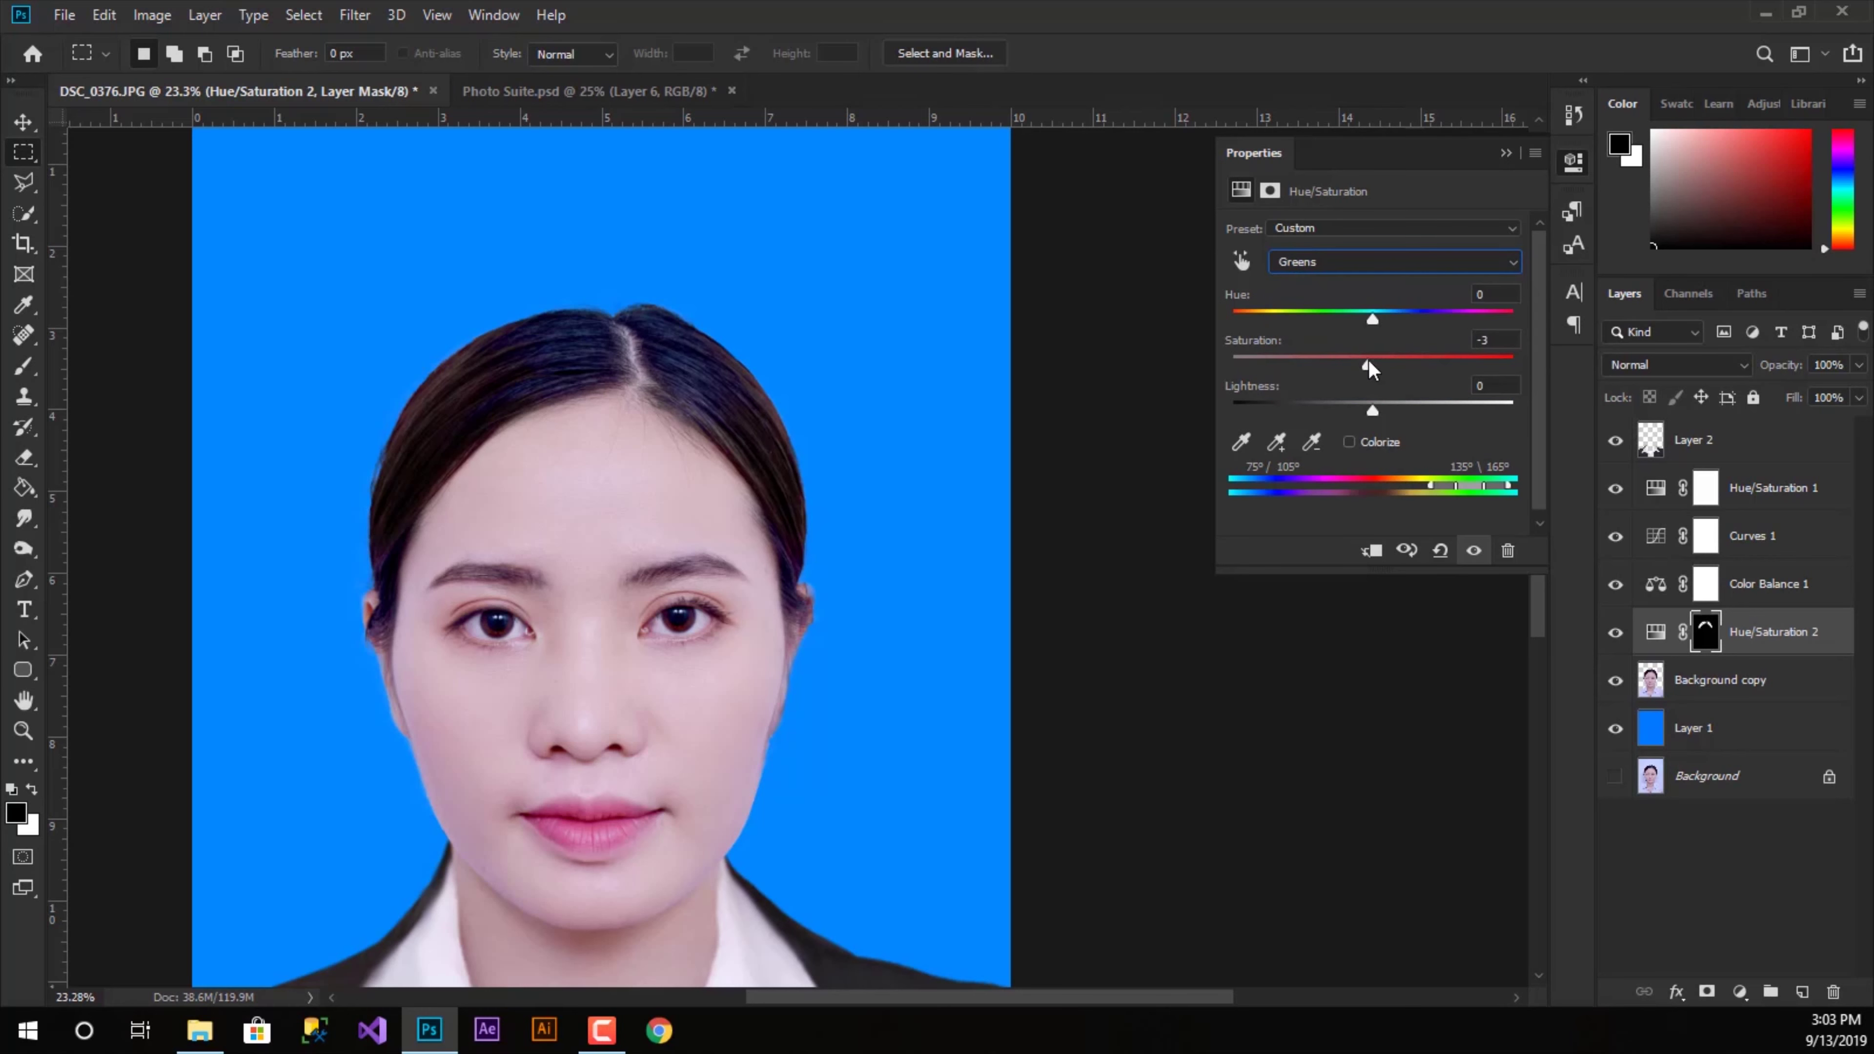
left_click_drag(1307, 363, 1340, 405)
left_click(1298, 261)
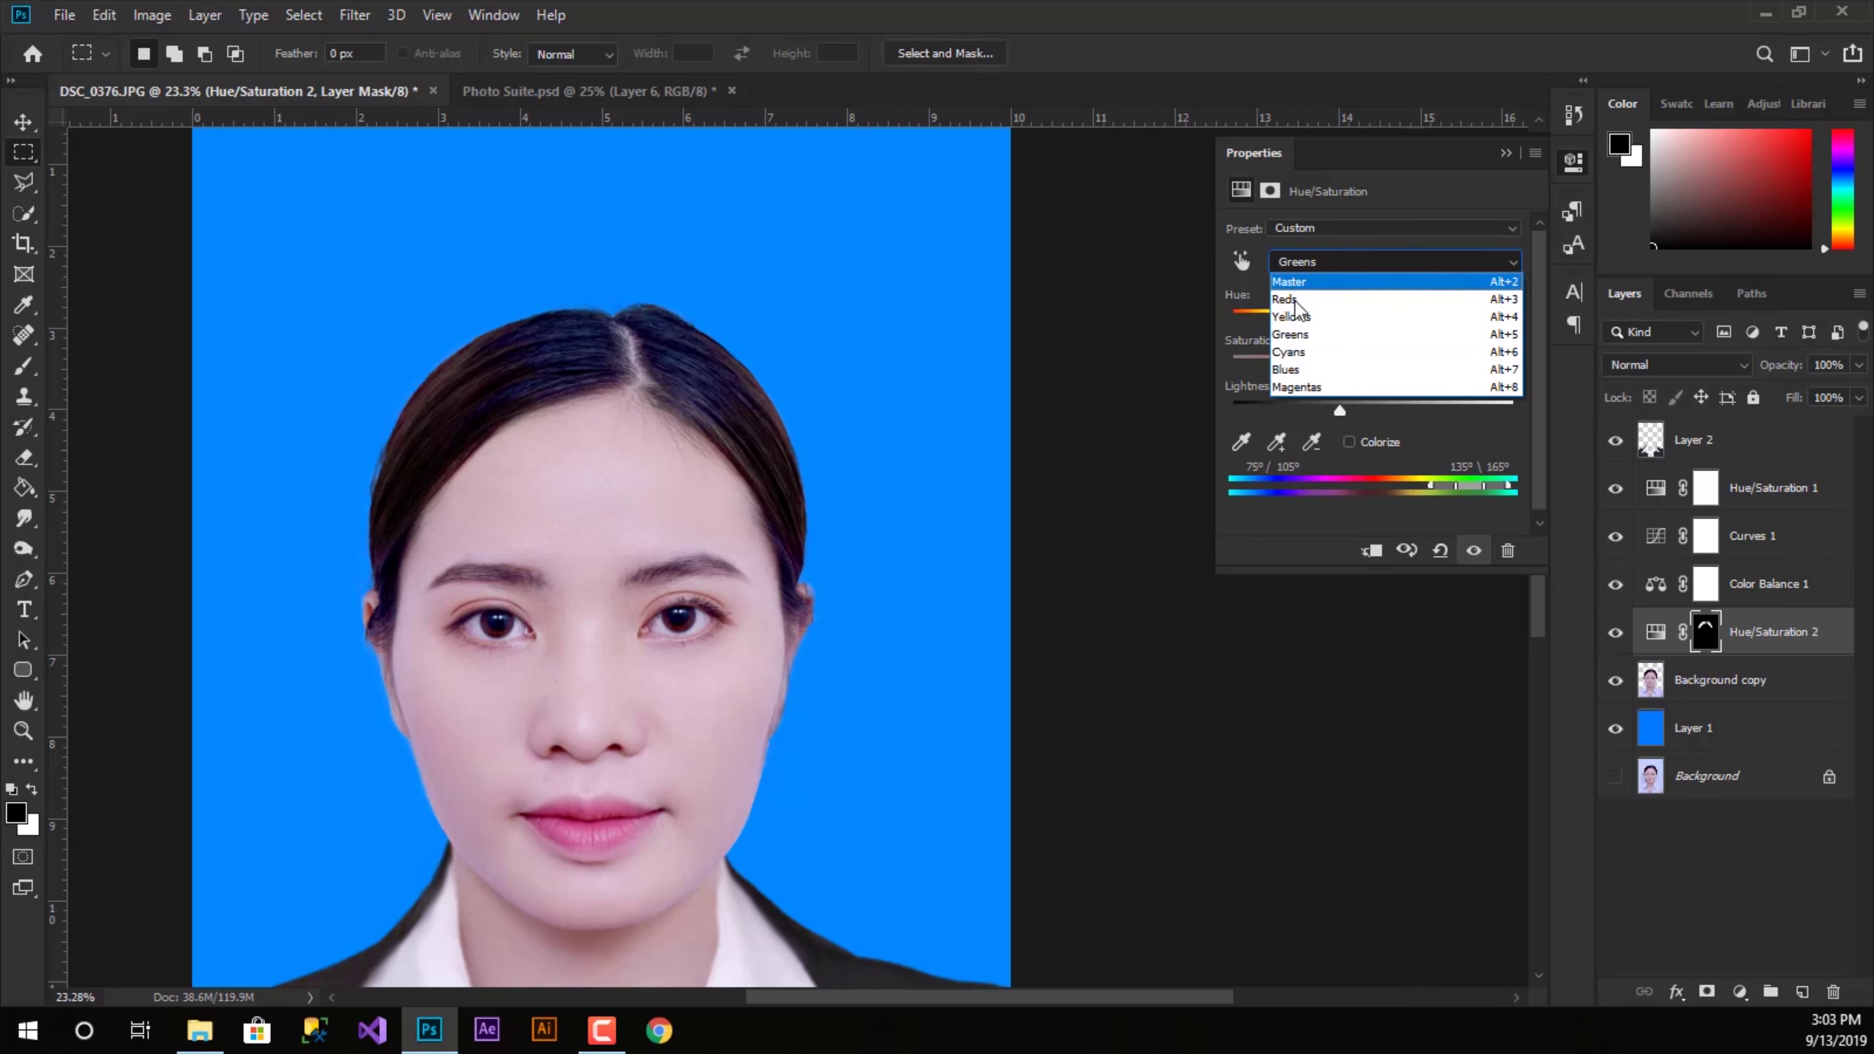
left_click(1299, 369)
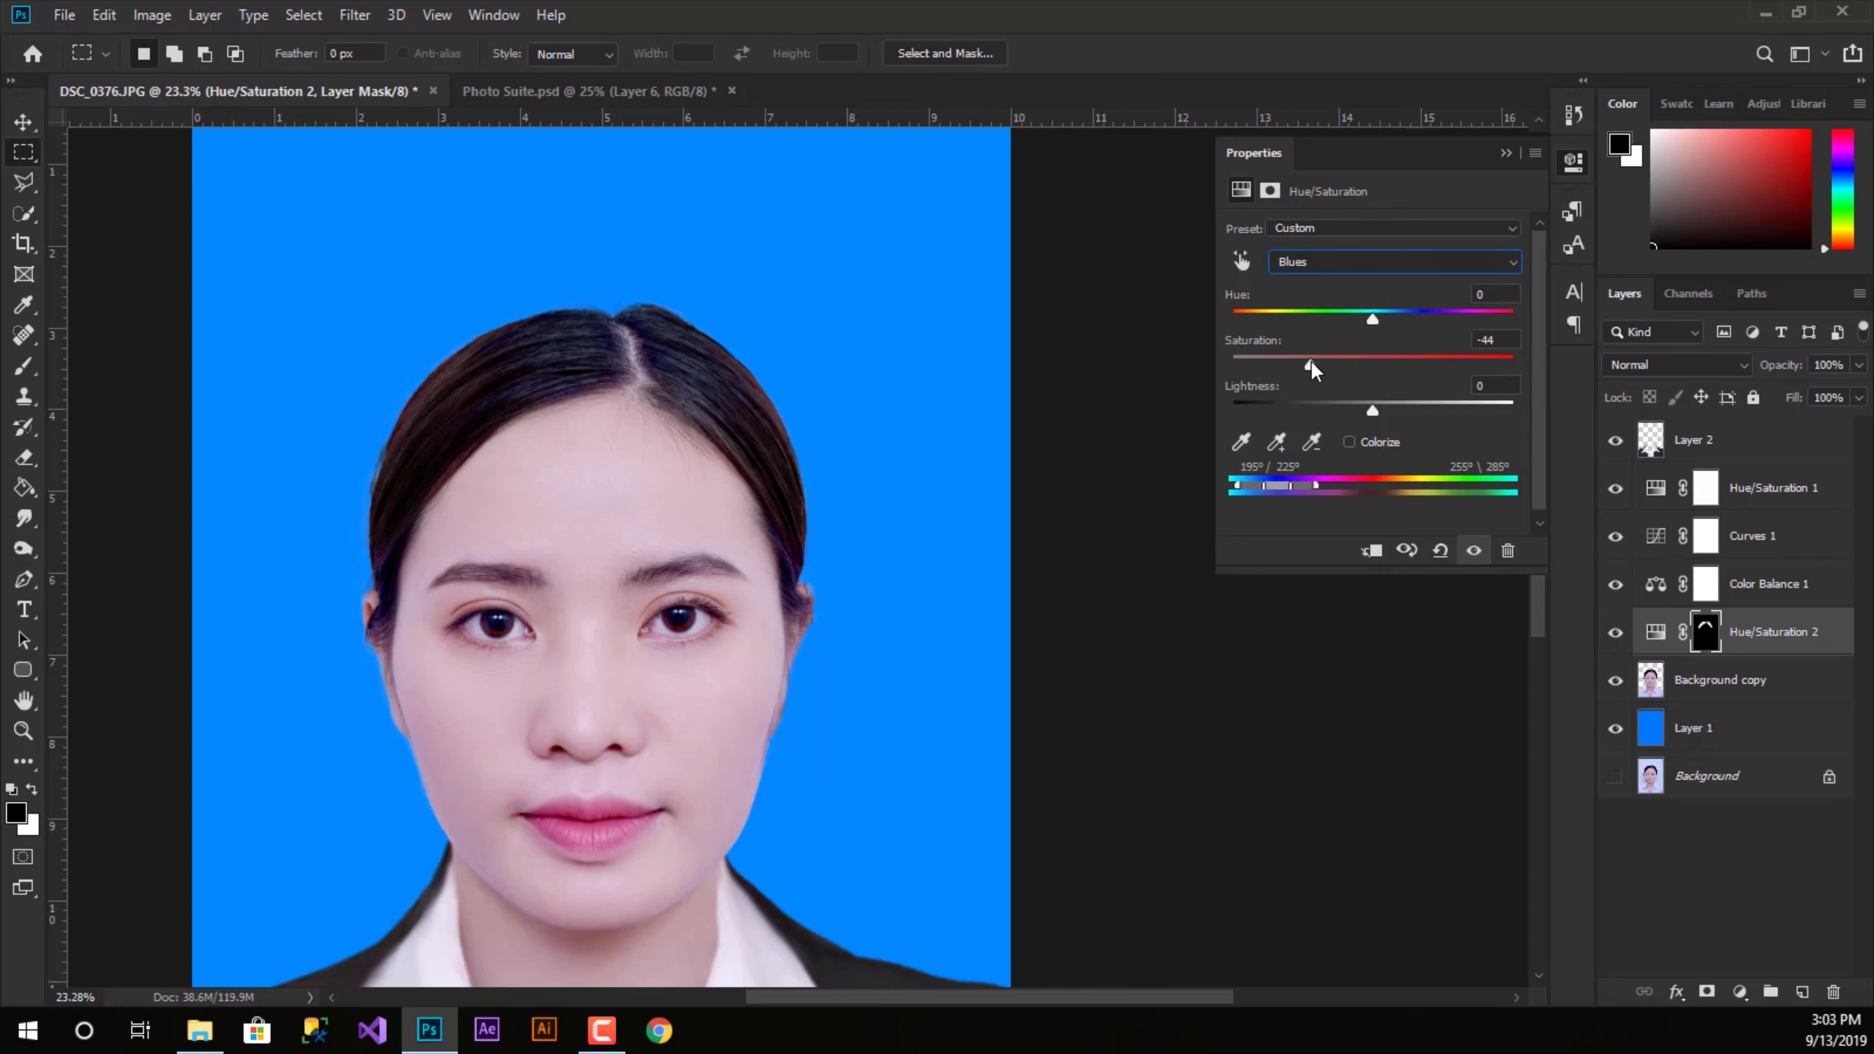
left_click_drag(1371, 410, 1323, 408)
left_click(1291, 262)
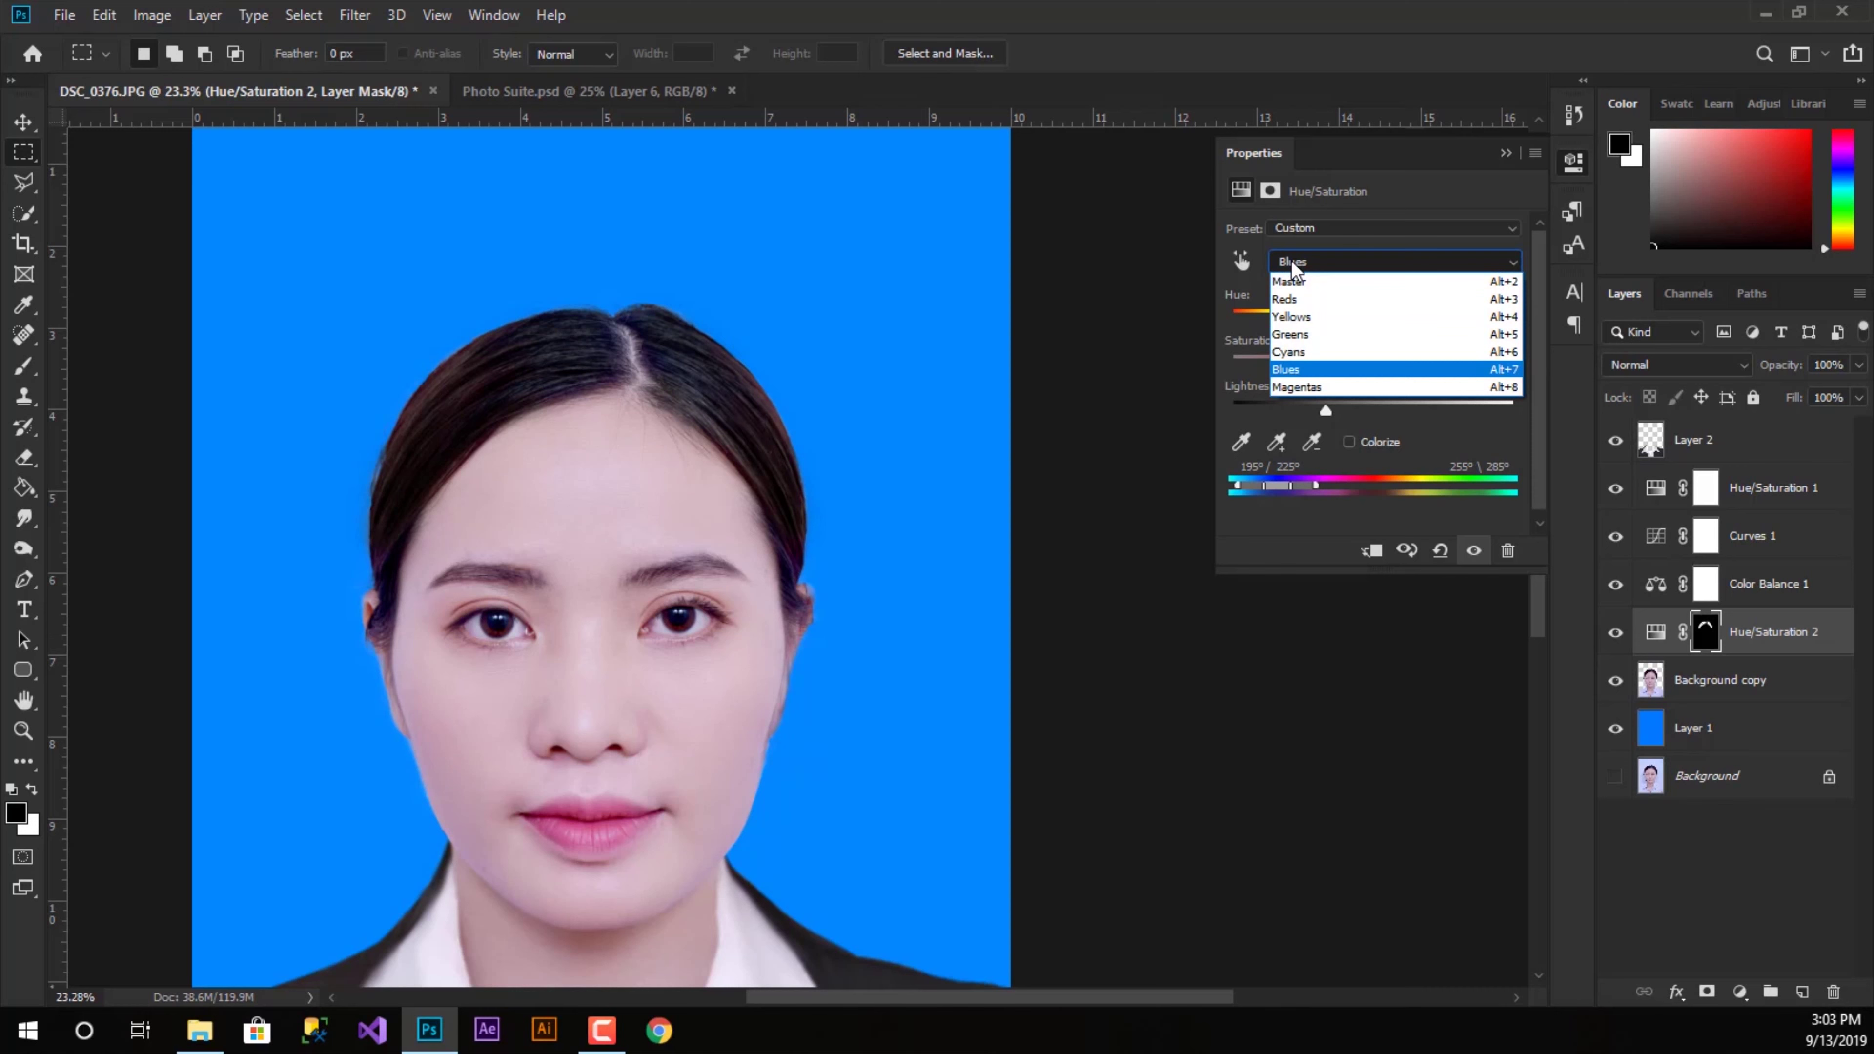
left_click(1303, 355)
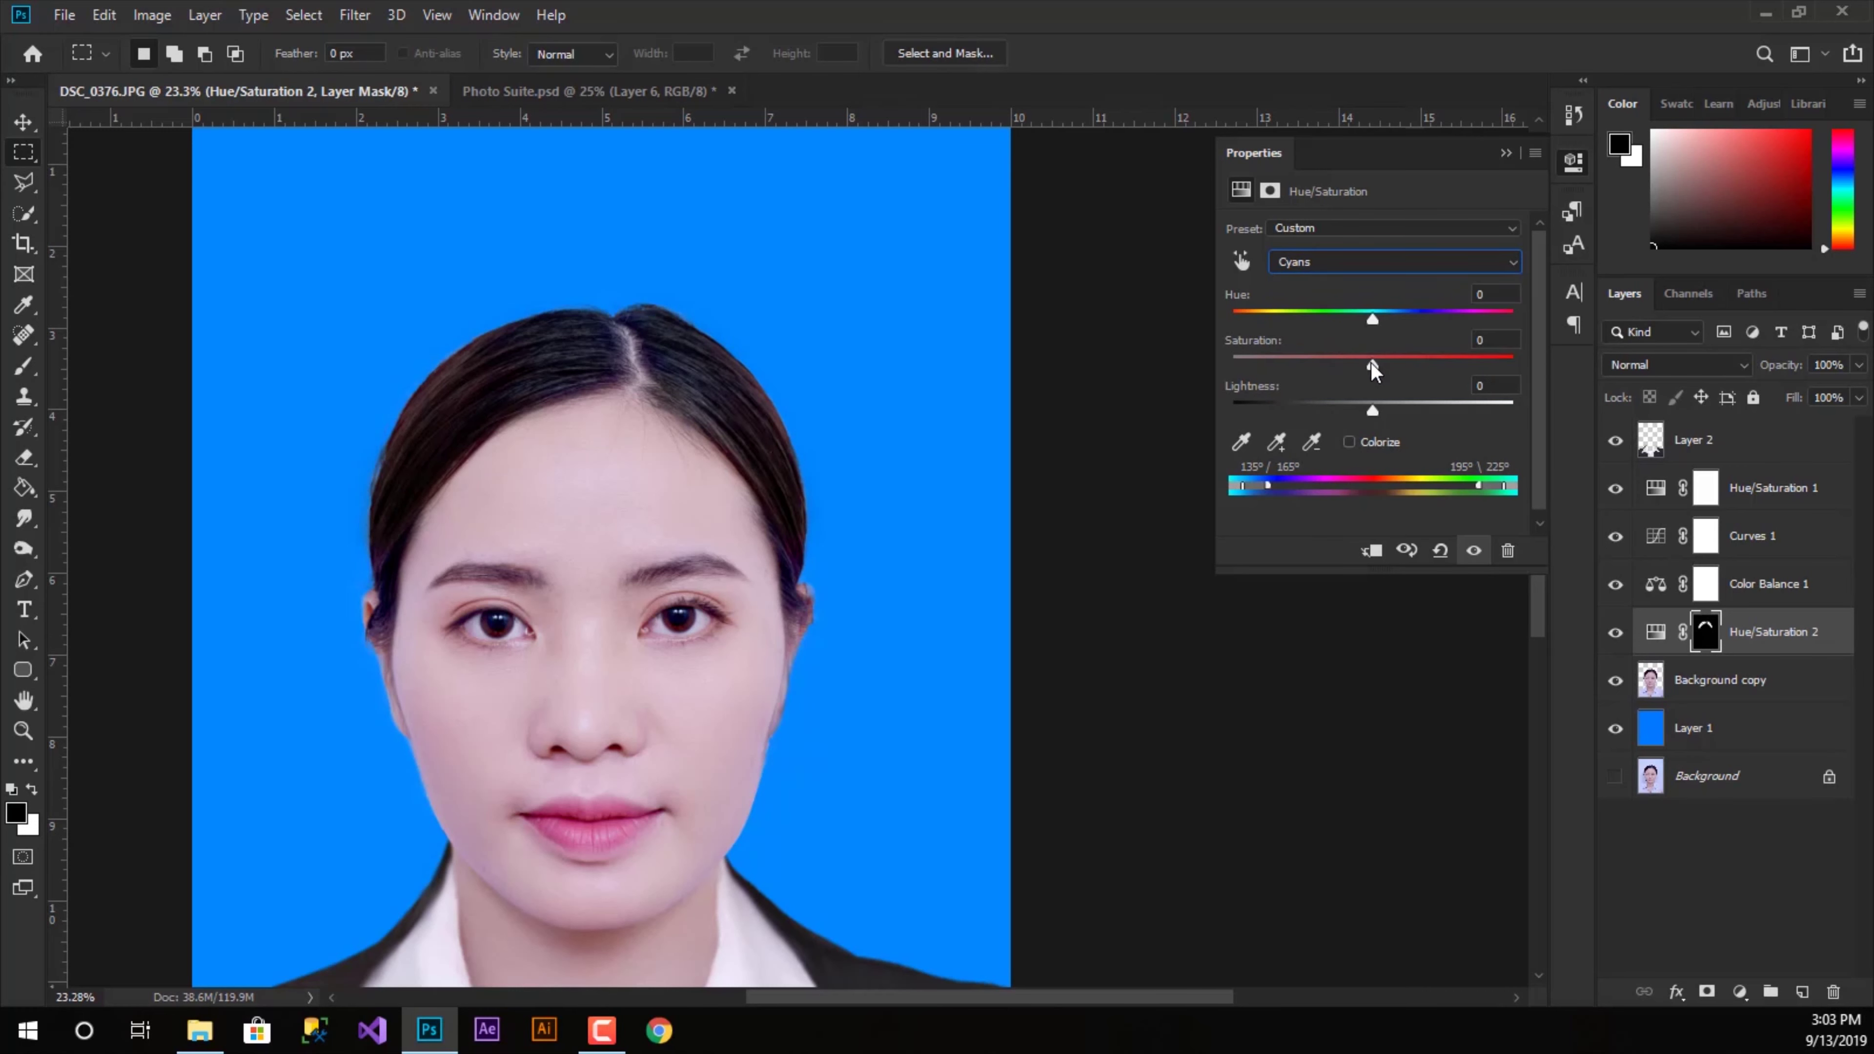
left_click_drag(1311, 364, 1312, 406)
left_click_drag(1307, 411, 1354, 411)
- Set Cyans lightness to about -4, collapse the Properties panel and zoom in
left_click_drag(1348, 408, 1366, 410)
left_click(1505, 156)
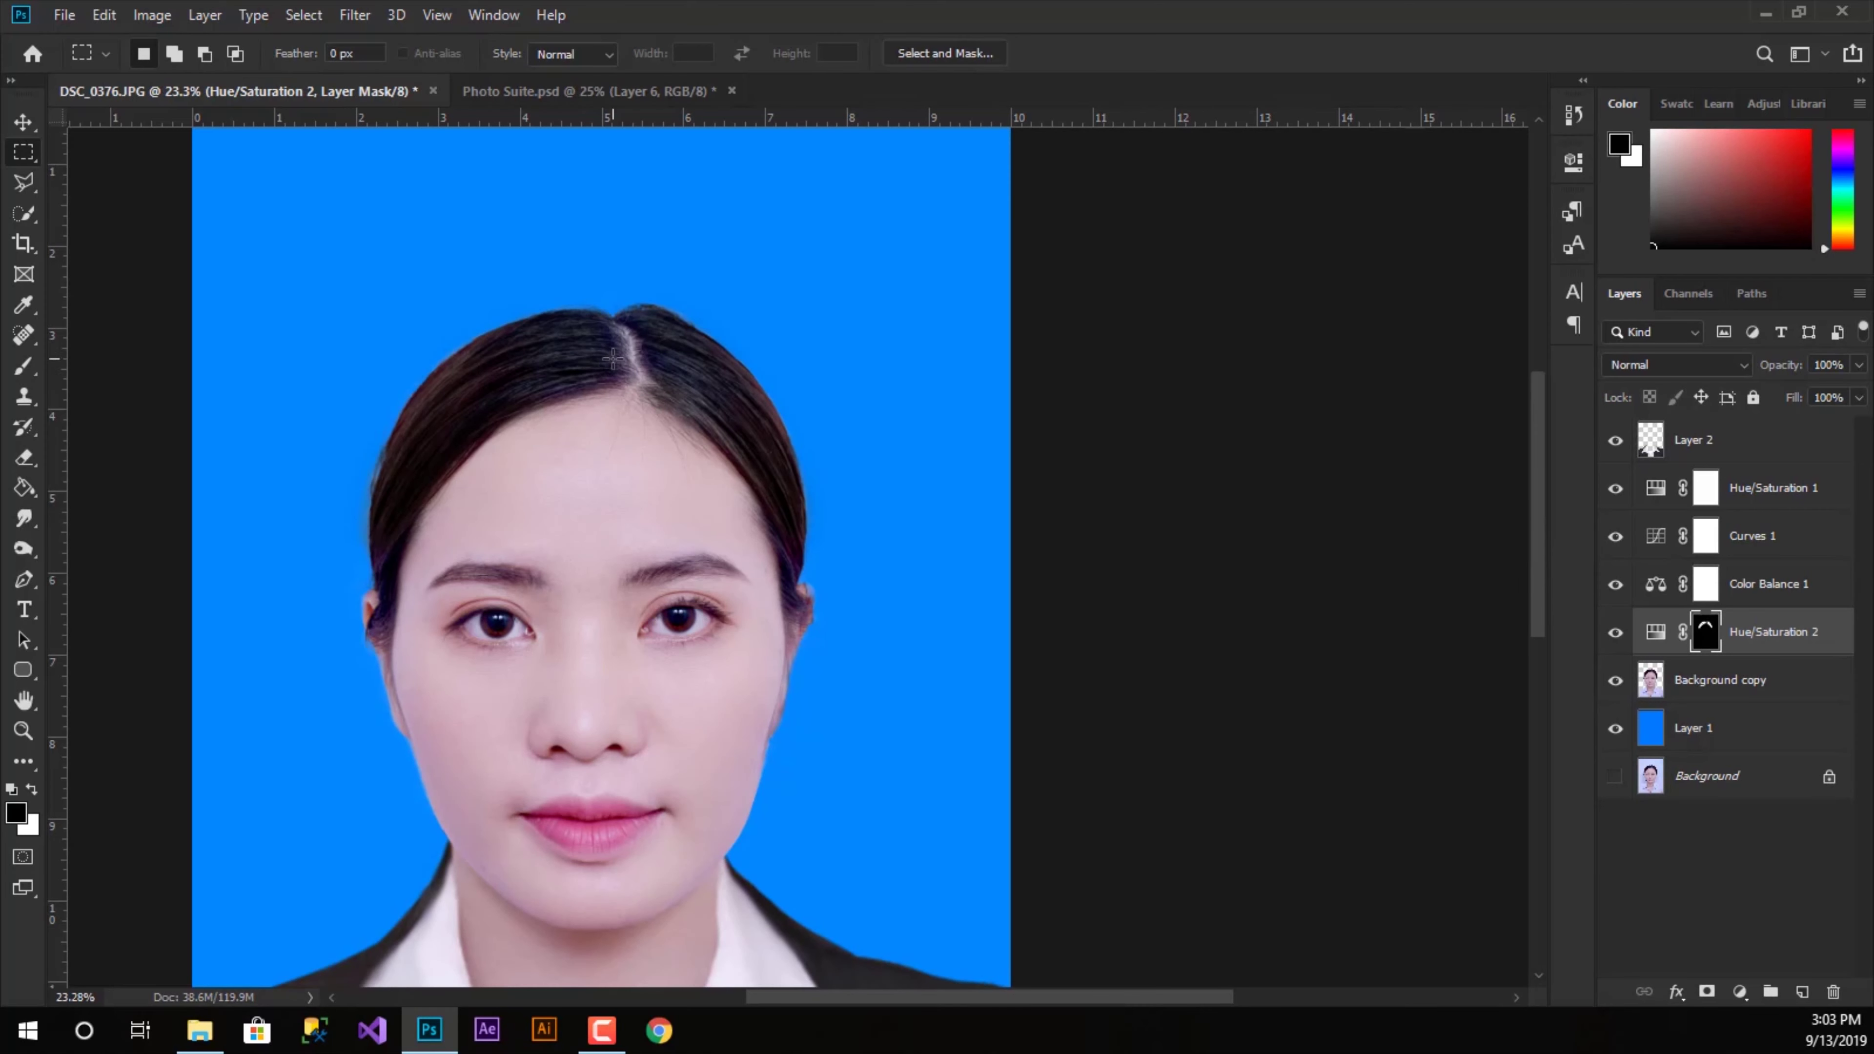
scroll(456, 402, "up", 2)
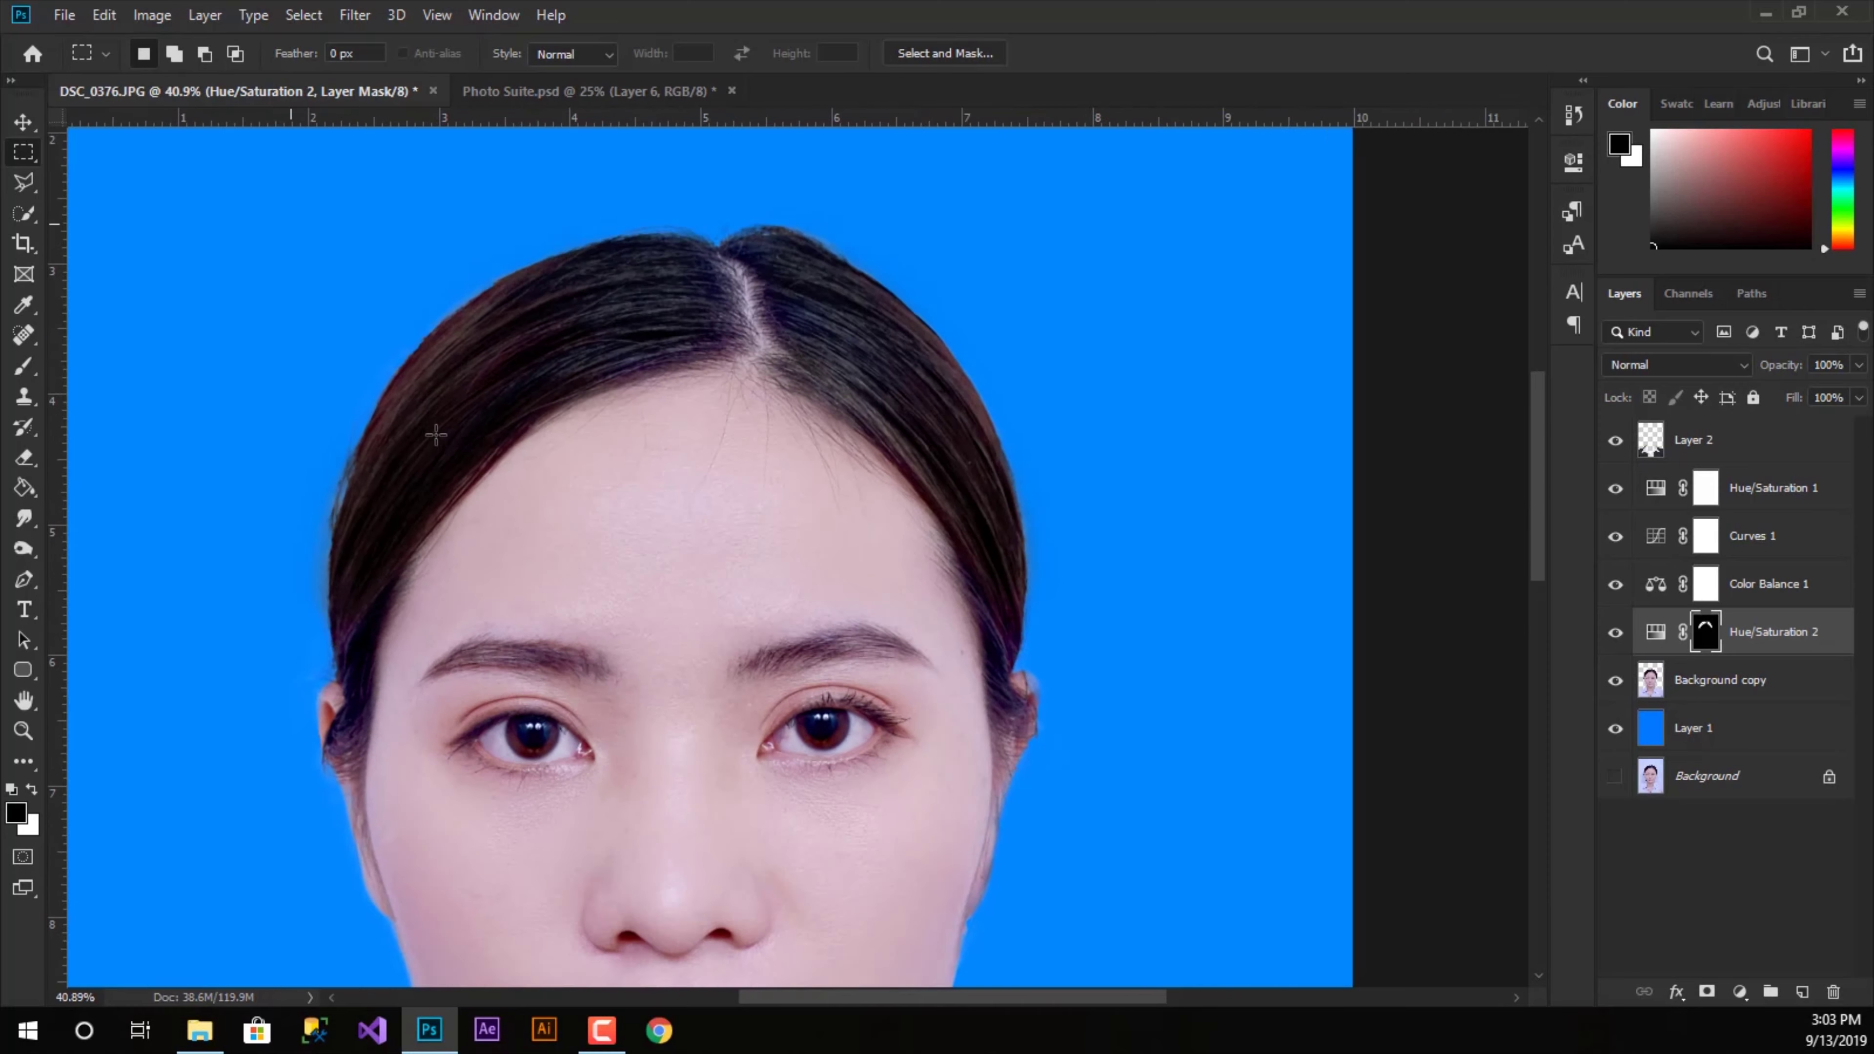
scroll(455, 402, "up", 2)
scroll(455, 403, "up", 2)
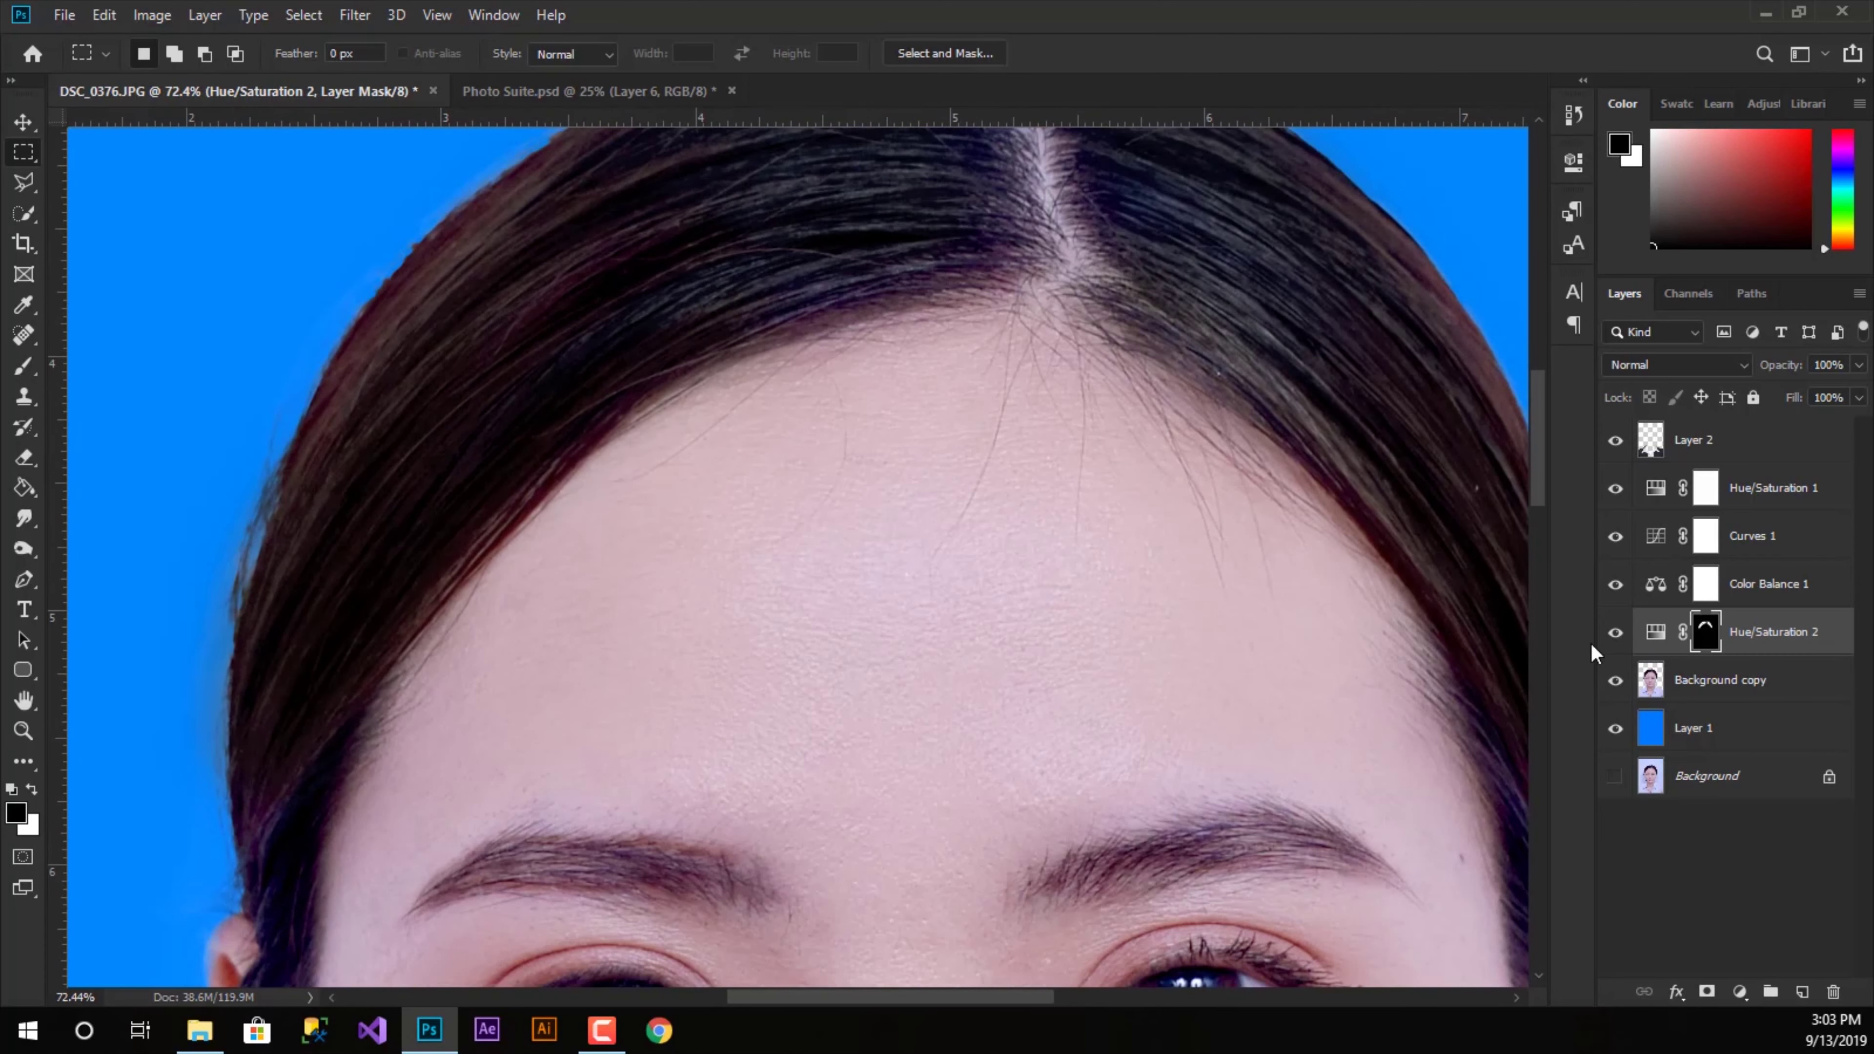
- Toggle Hue/Saturation 2 off and on to compare, leaving it visible, then zoom back out
left_click(1614, 635)
left_click(1613, 635)
left_click(1614, 635)
left_click(1614, 636)
scroll(736, 584, "down", 3)
scroll(737, 591, "down", 2)
scroll(738, 599, "down", 2)
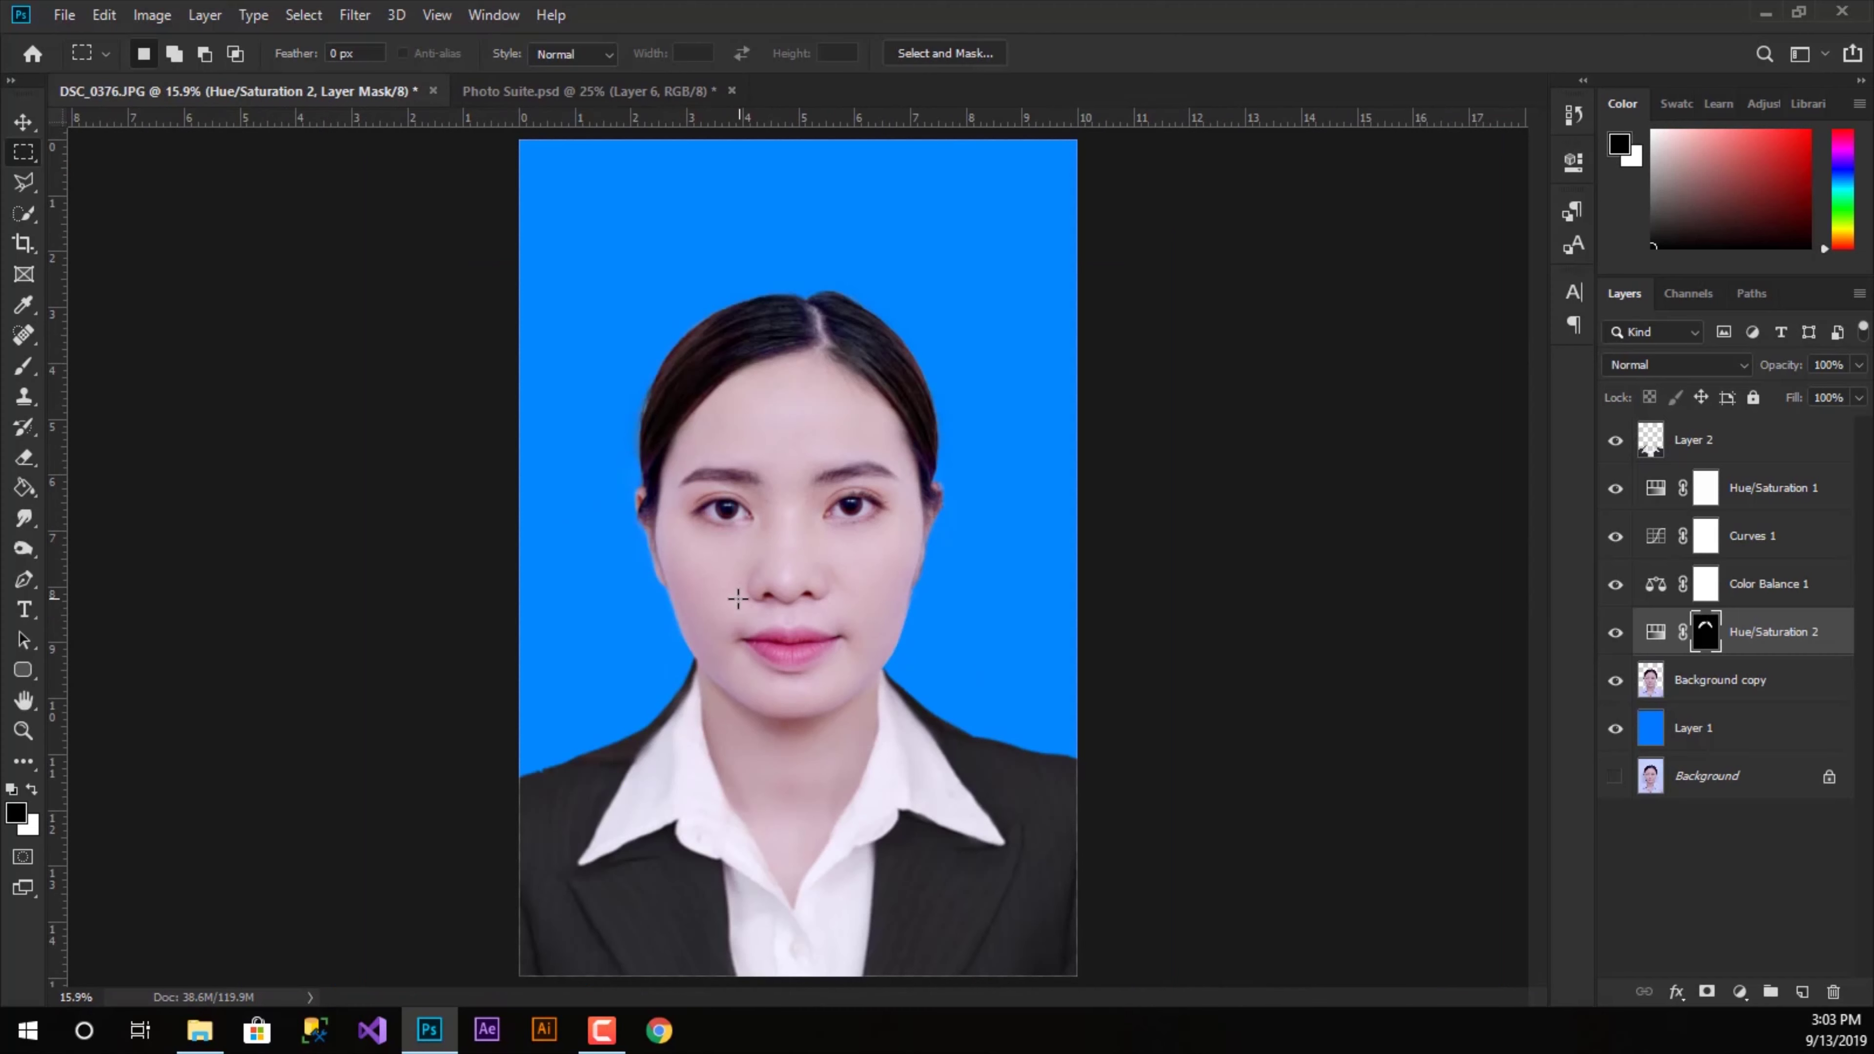
scroll(805, 562, "down", 1)
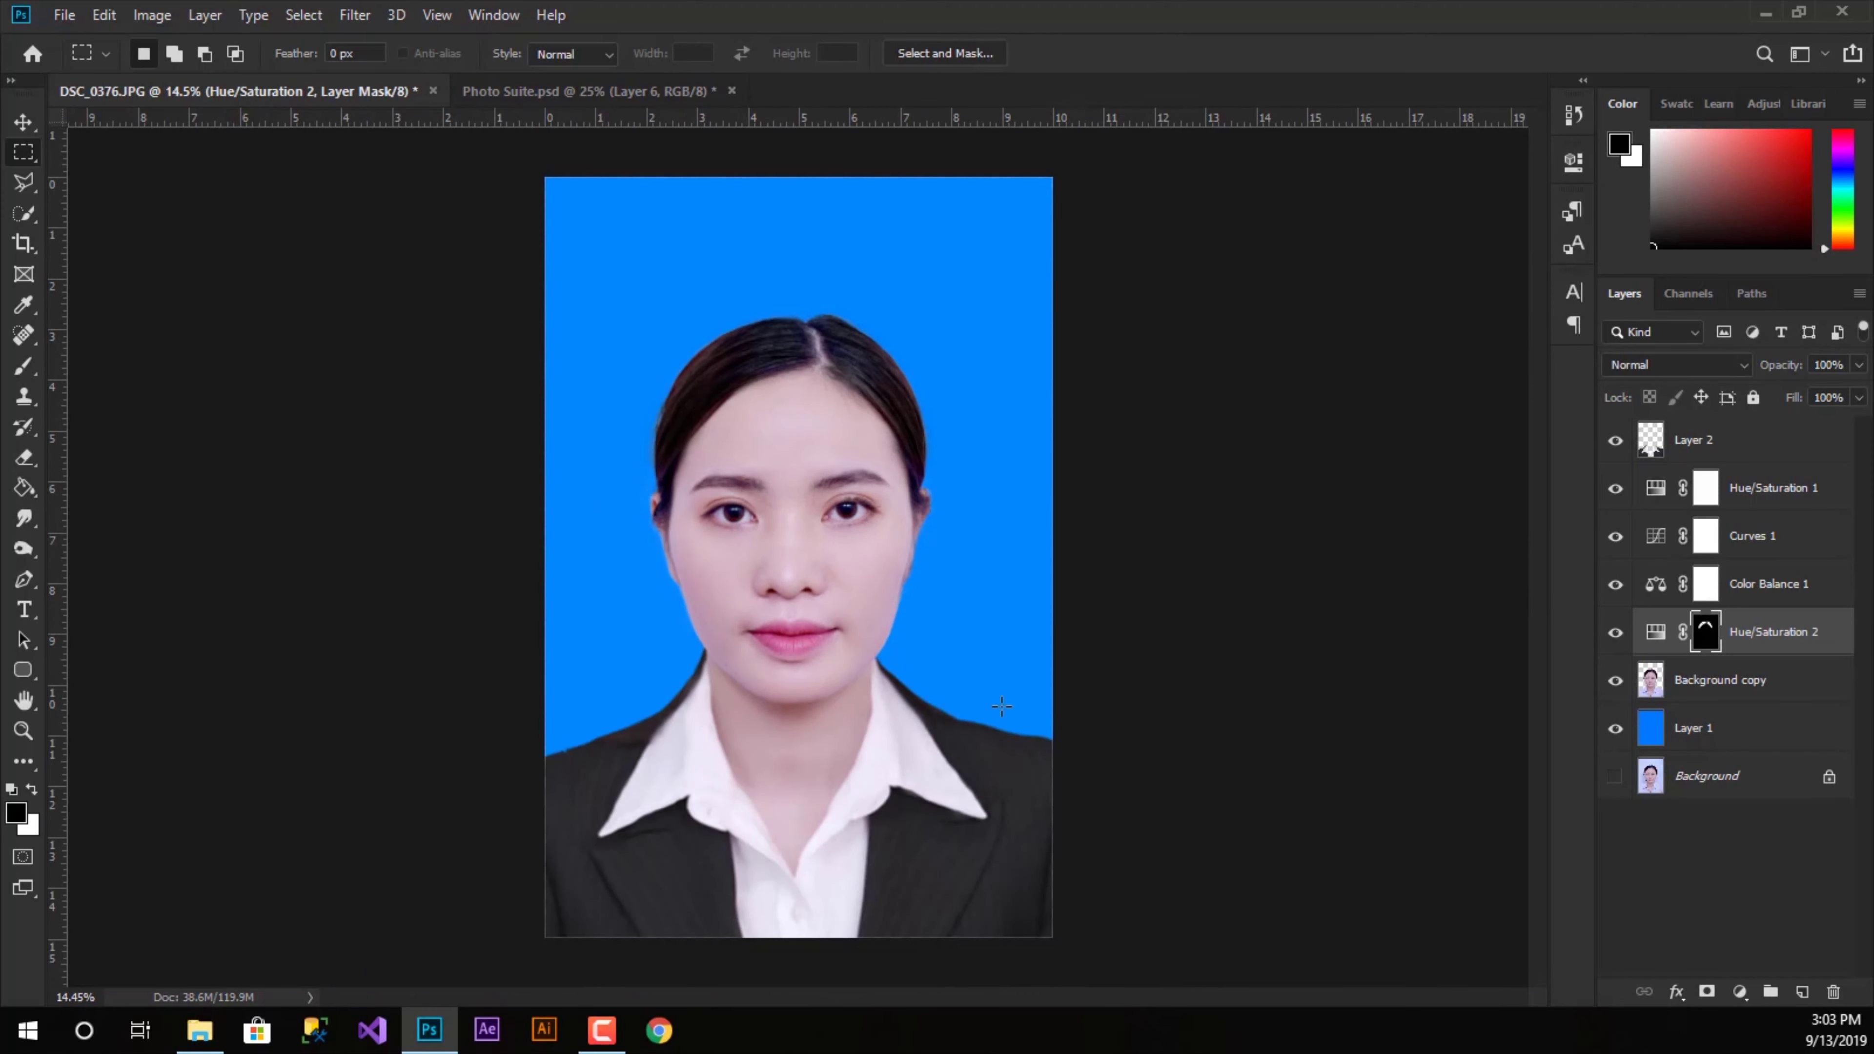
left_click(1683, 781)
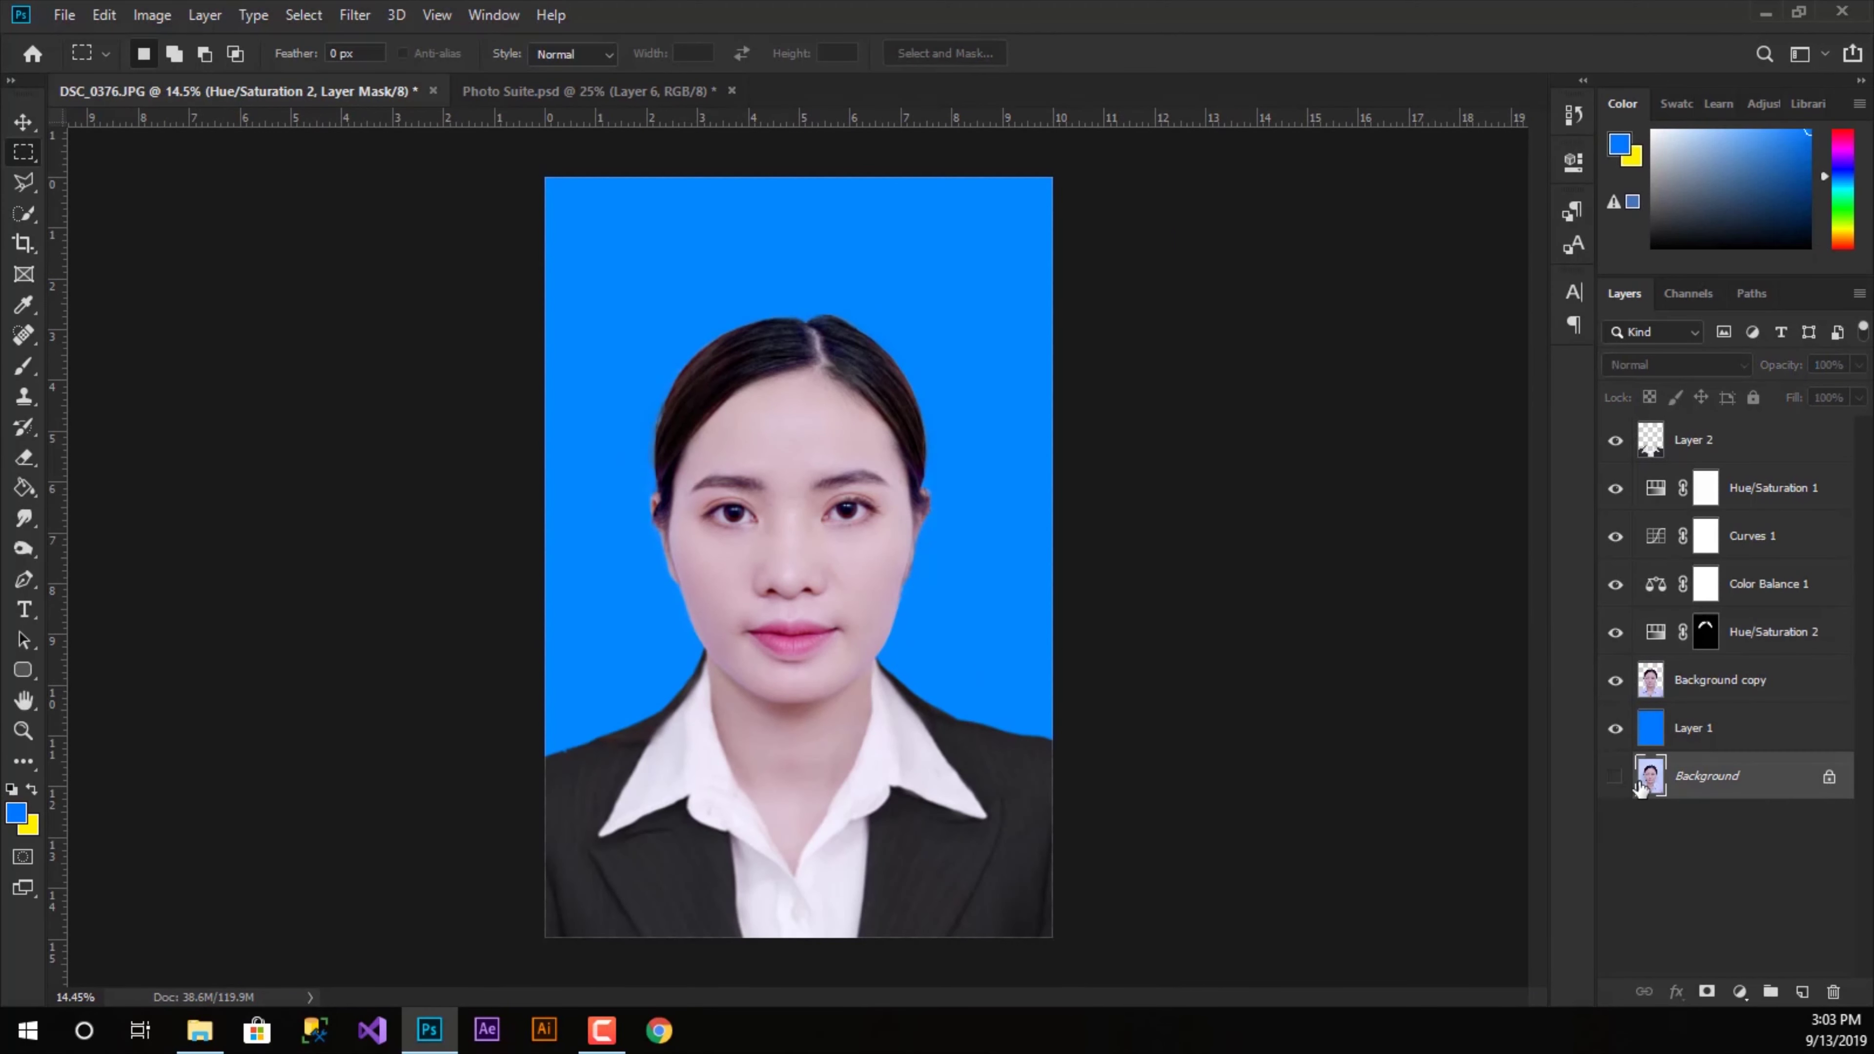
- Add a new Layer 3 above Background and fill it with white #ffffff
left_click(1801, 992)
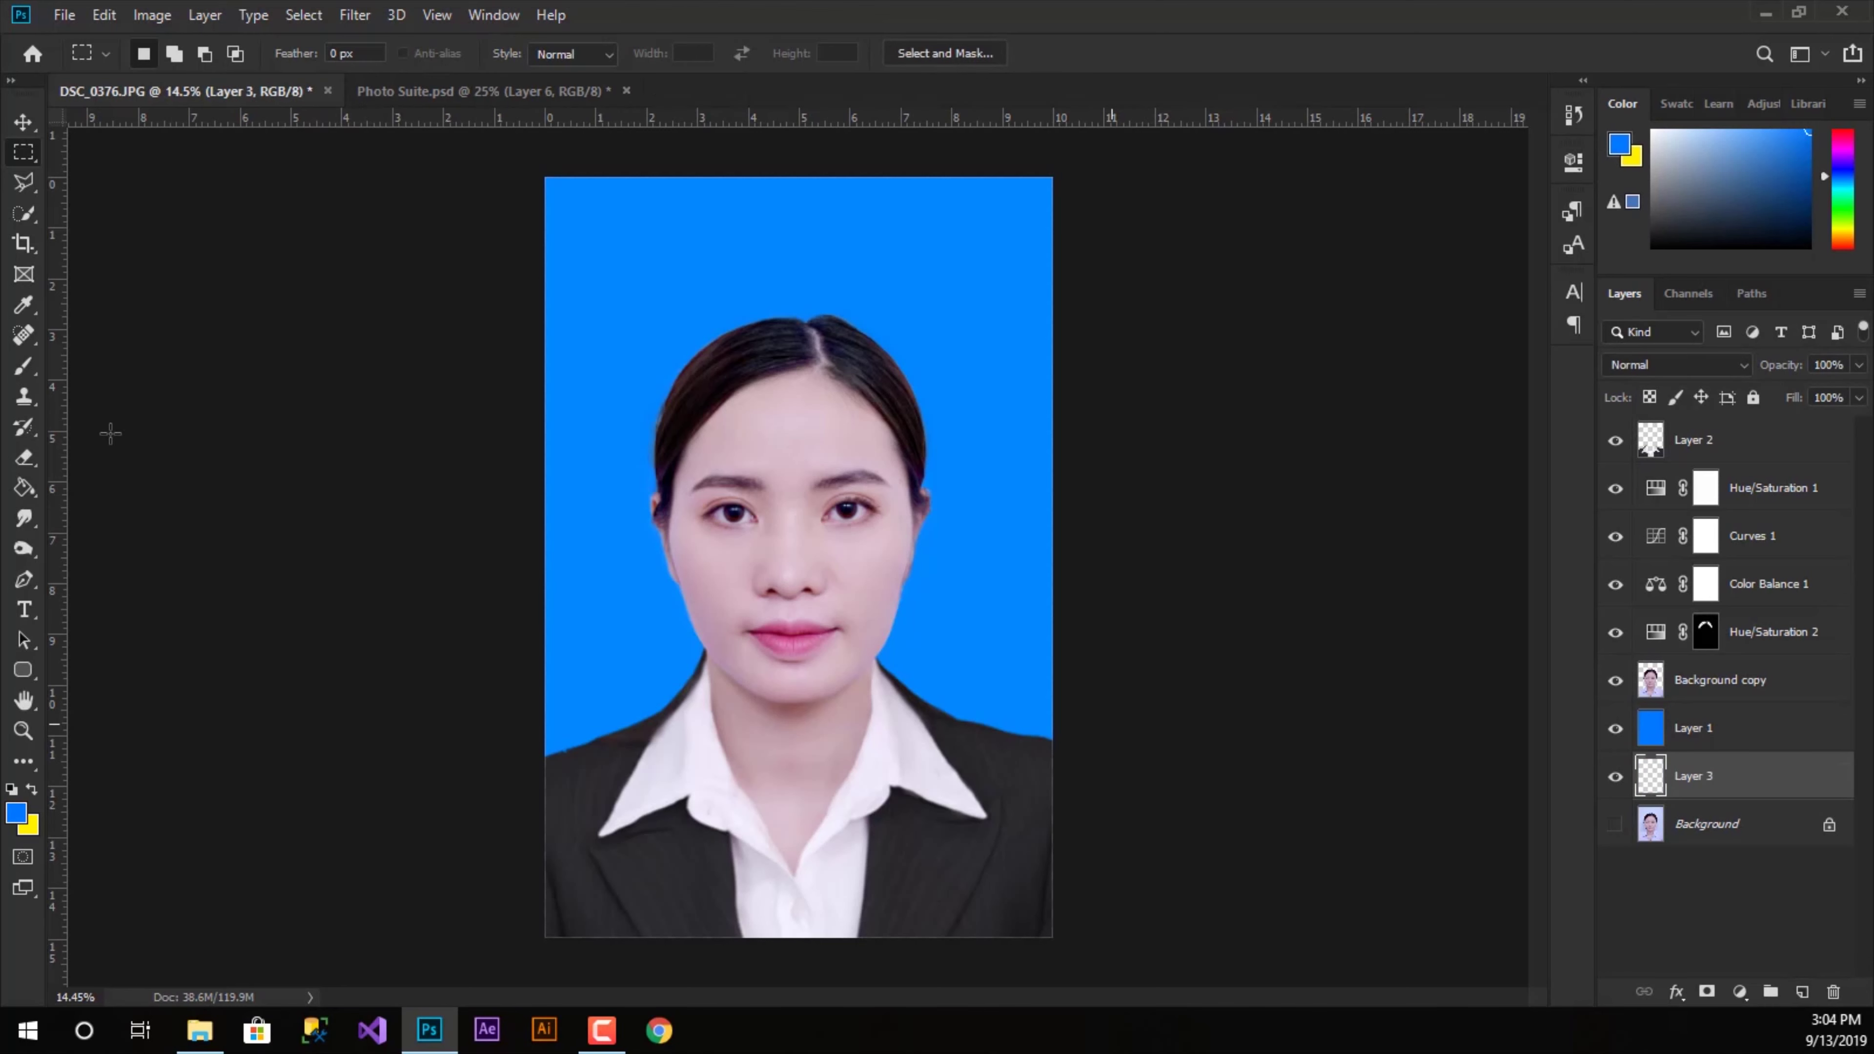
left_click(22, 489)
left_click(30, 789)
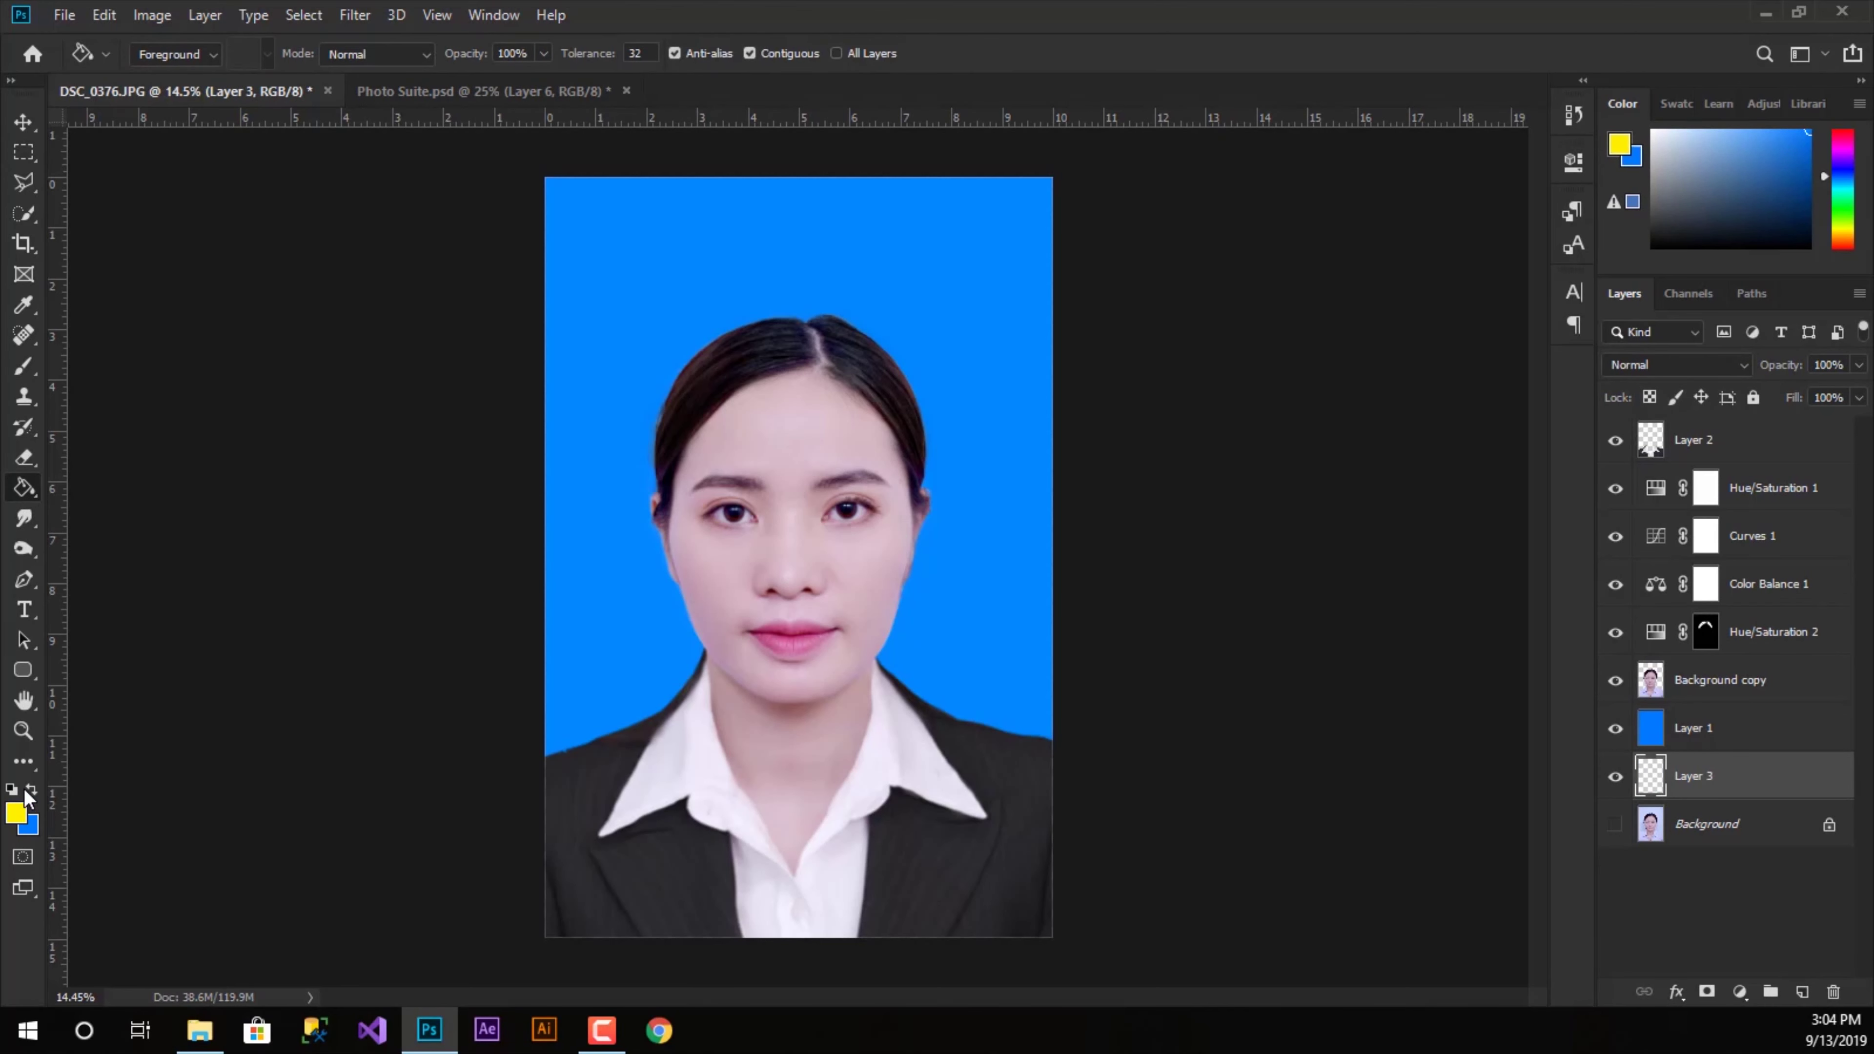
left_click(17, 812)
type("ffffff")
left_click(1633, 180)
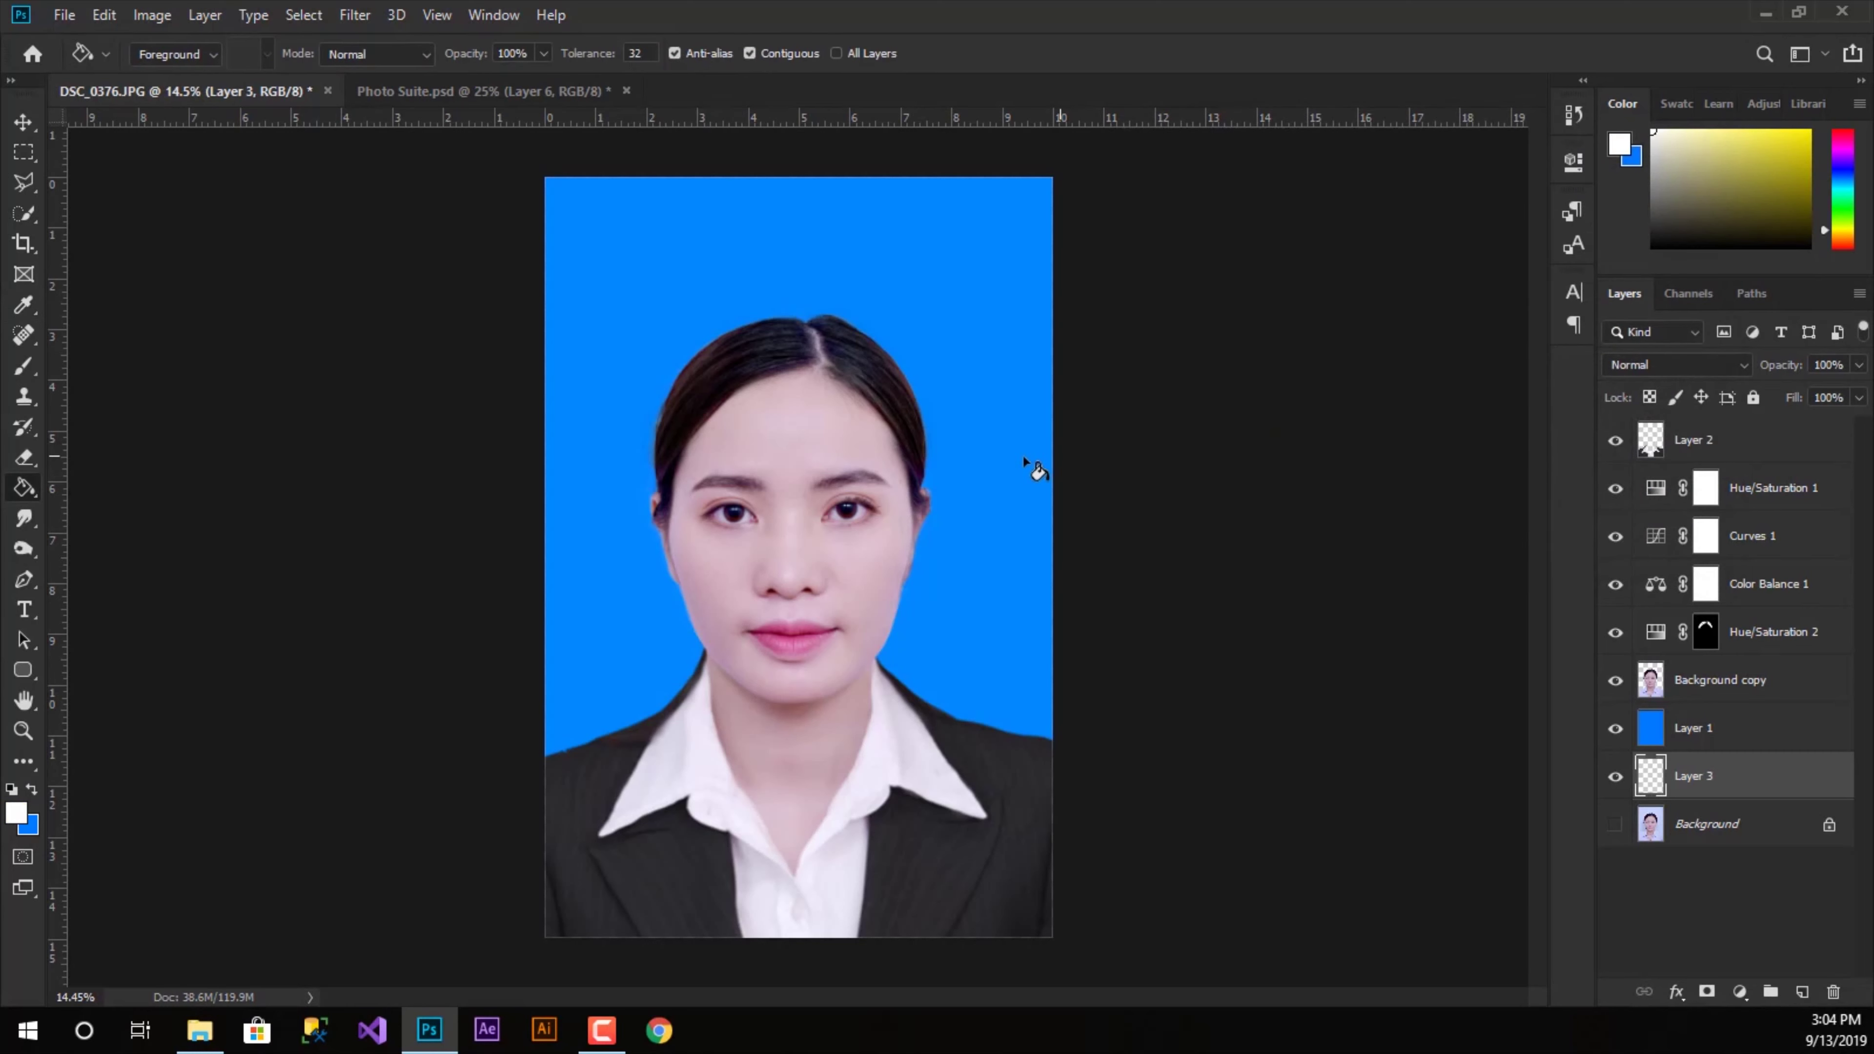
left_click(991, 436)
- Toggle the blue Layer 1 off and on to check the white layer, leaving both visible
left_click(1615, 728)
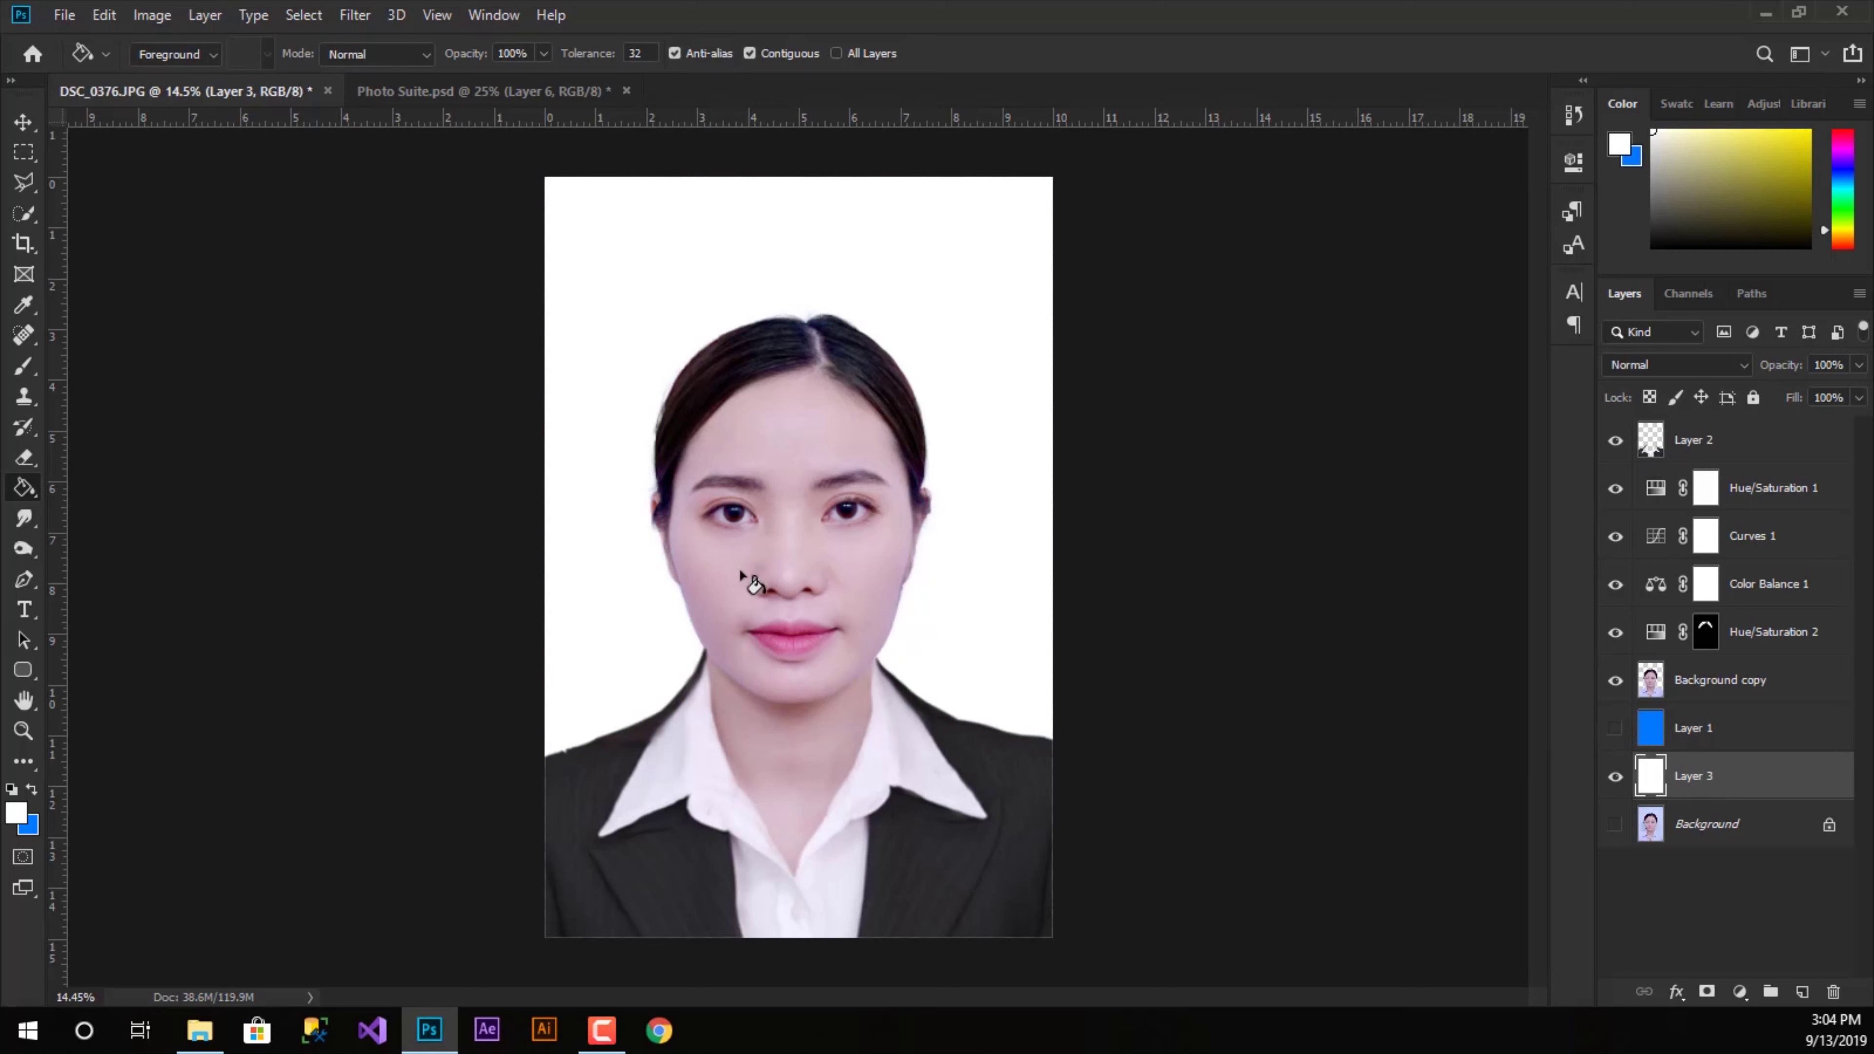
left_click(23, 122)
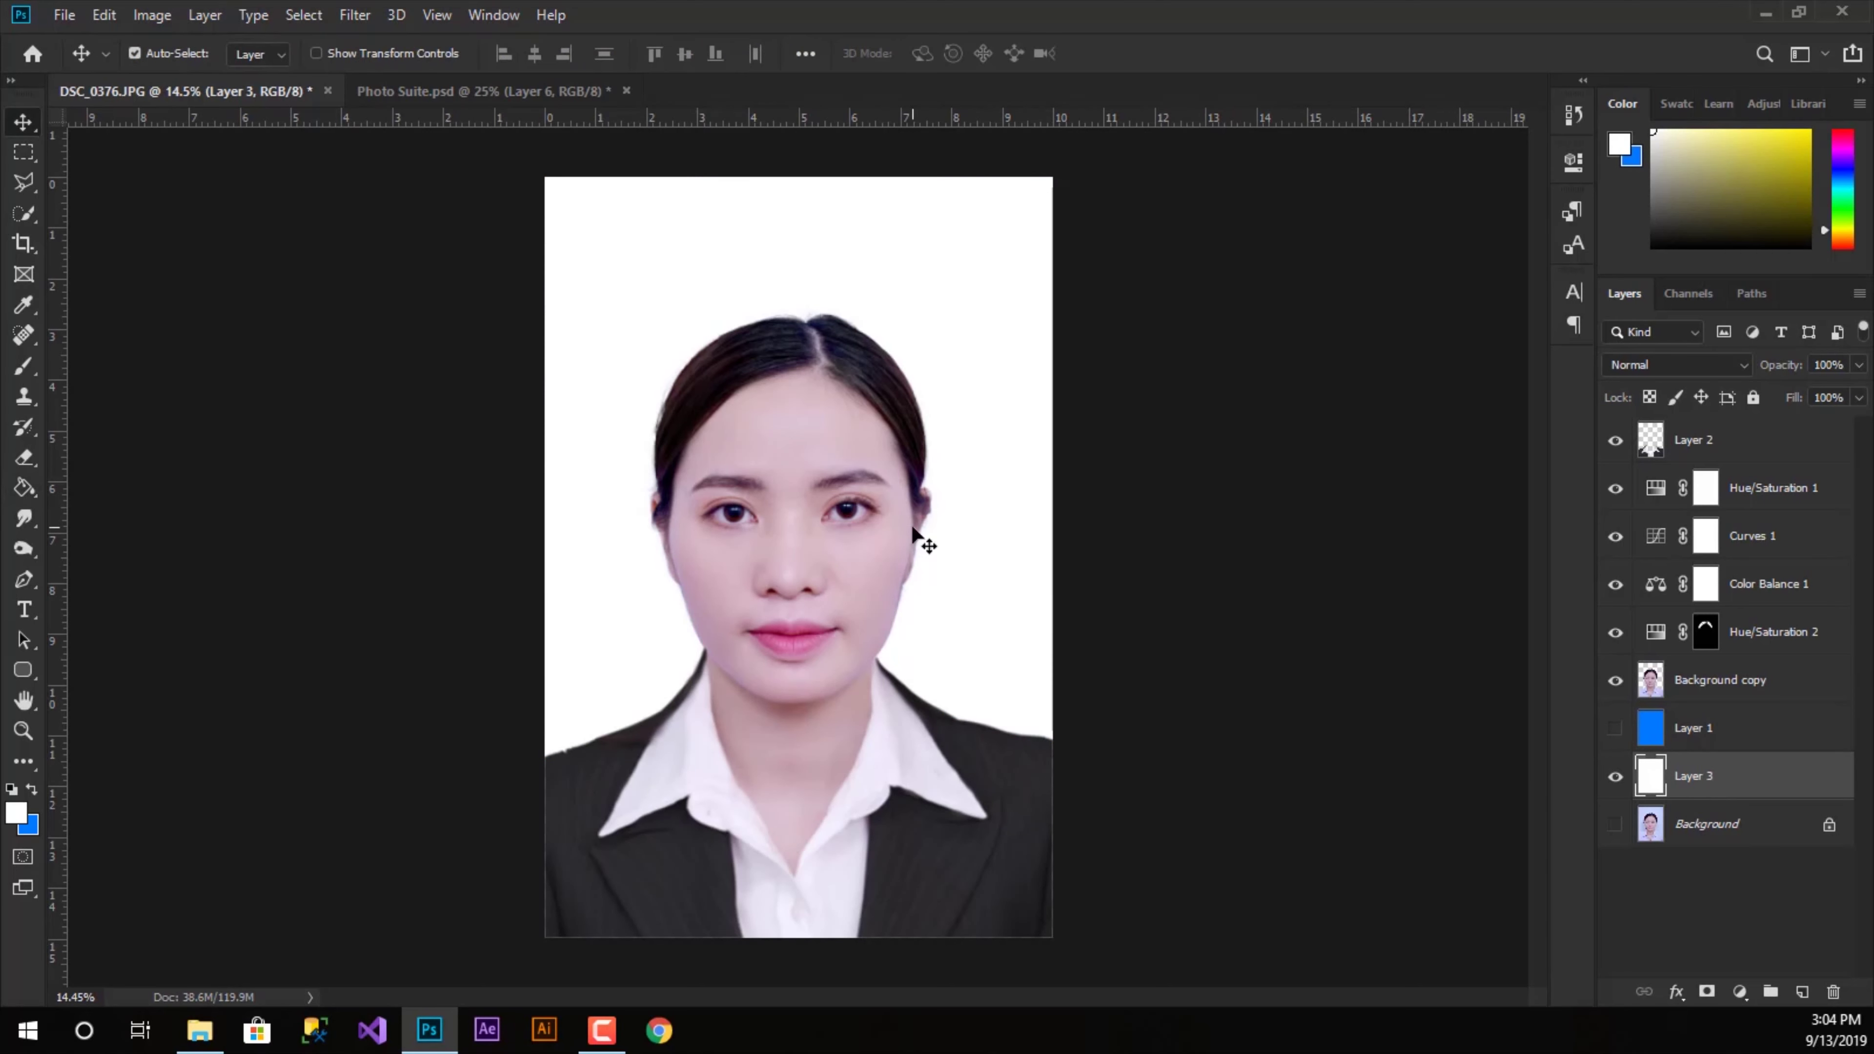
left_click(1615, 728)
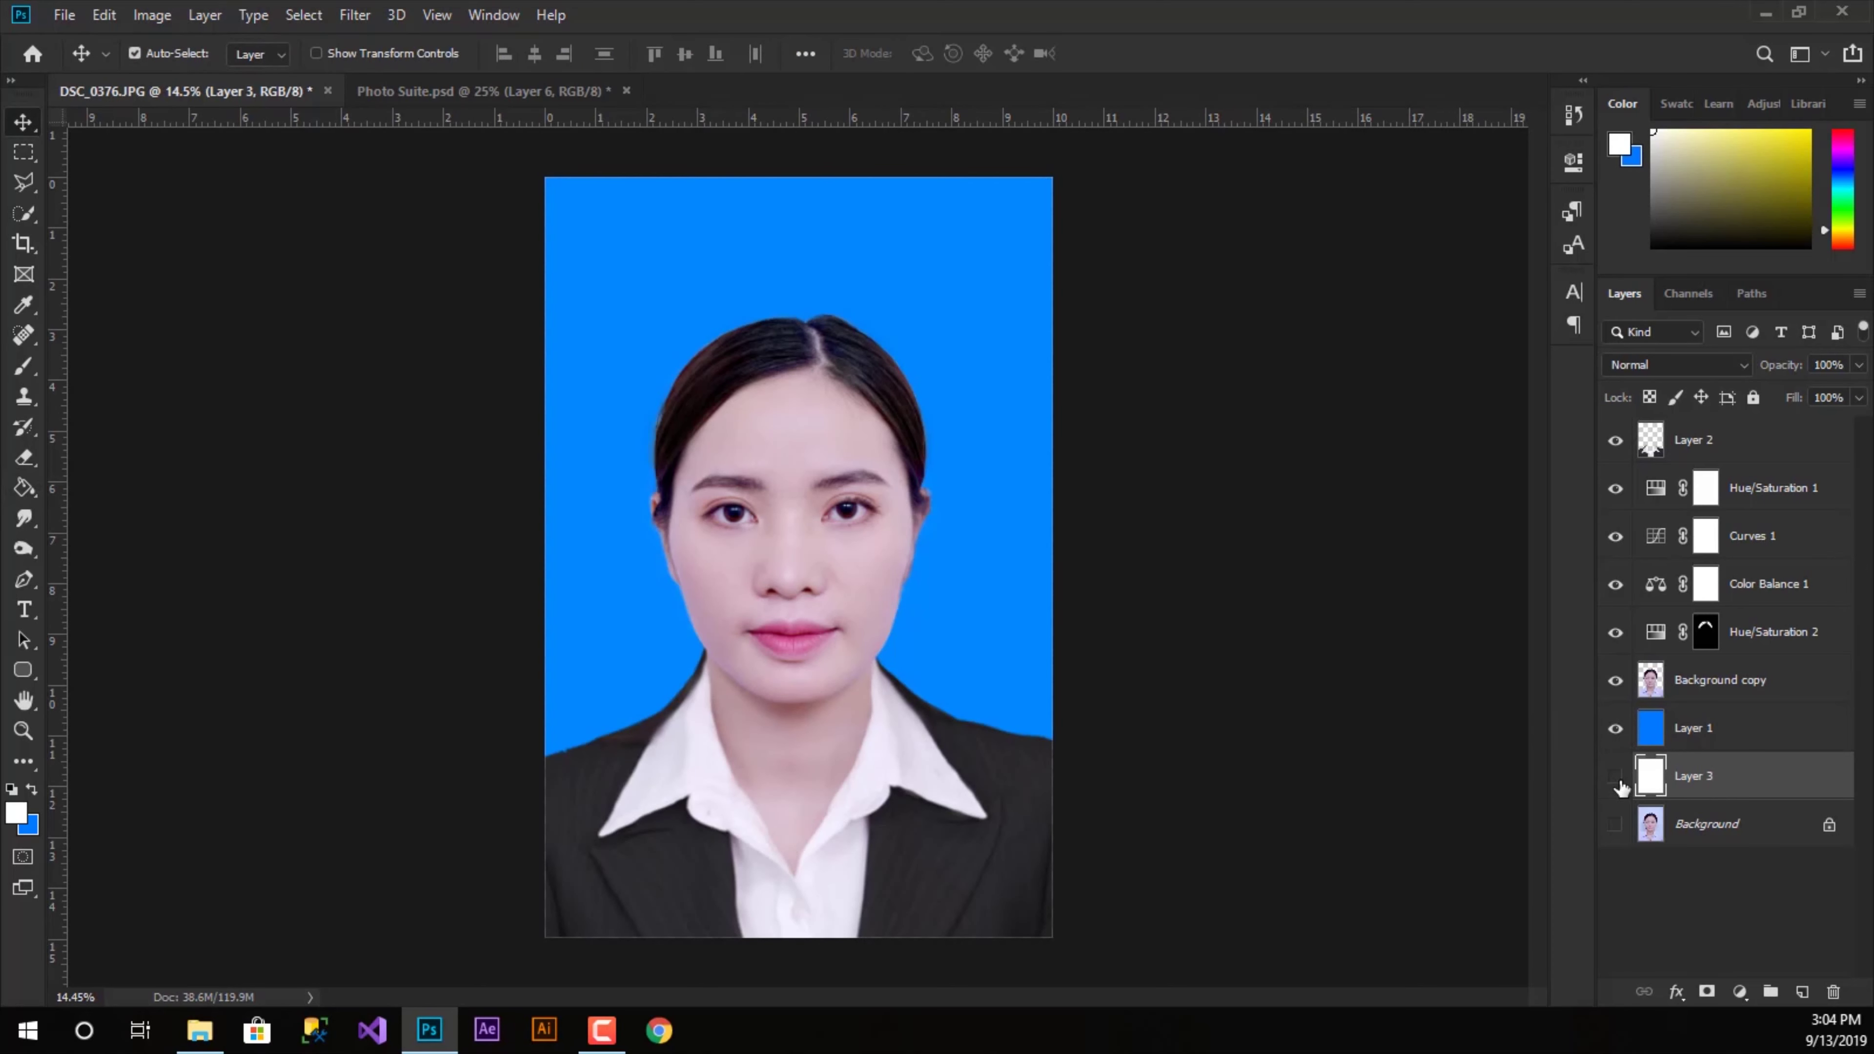
left_click(1617, 777)
left_click(1703, 690)
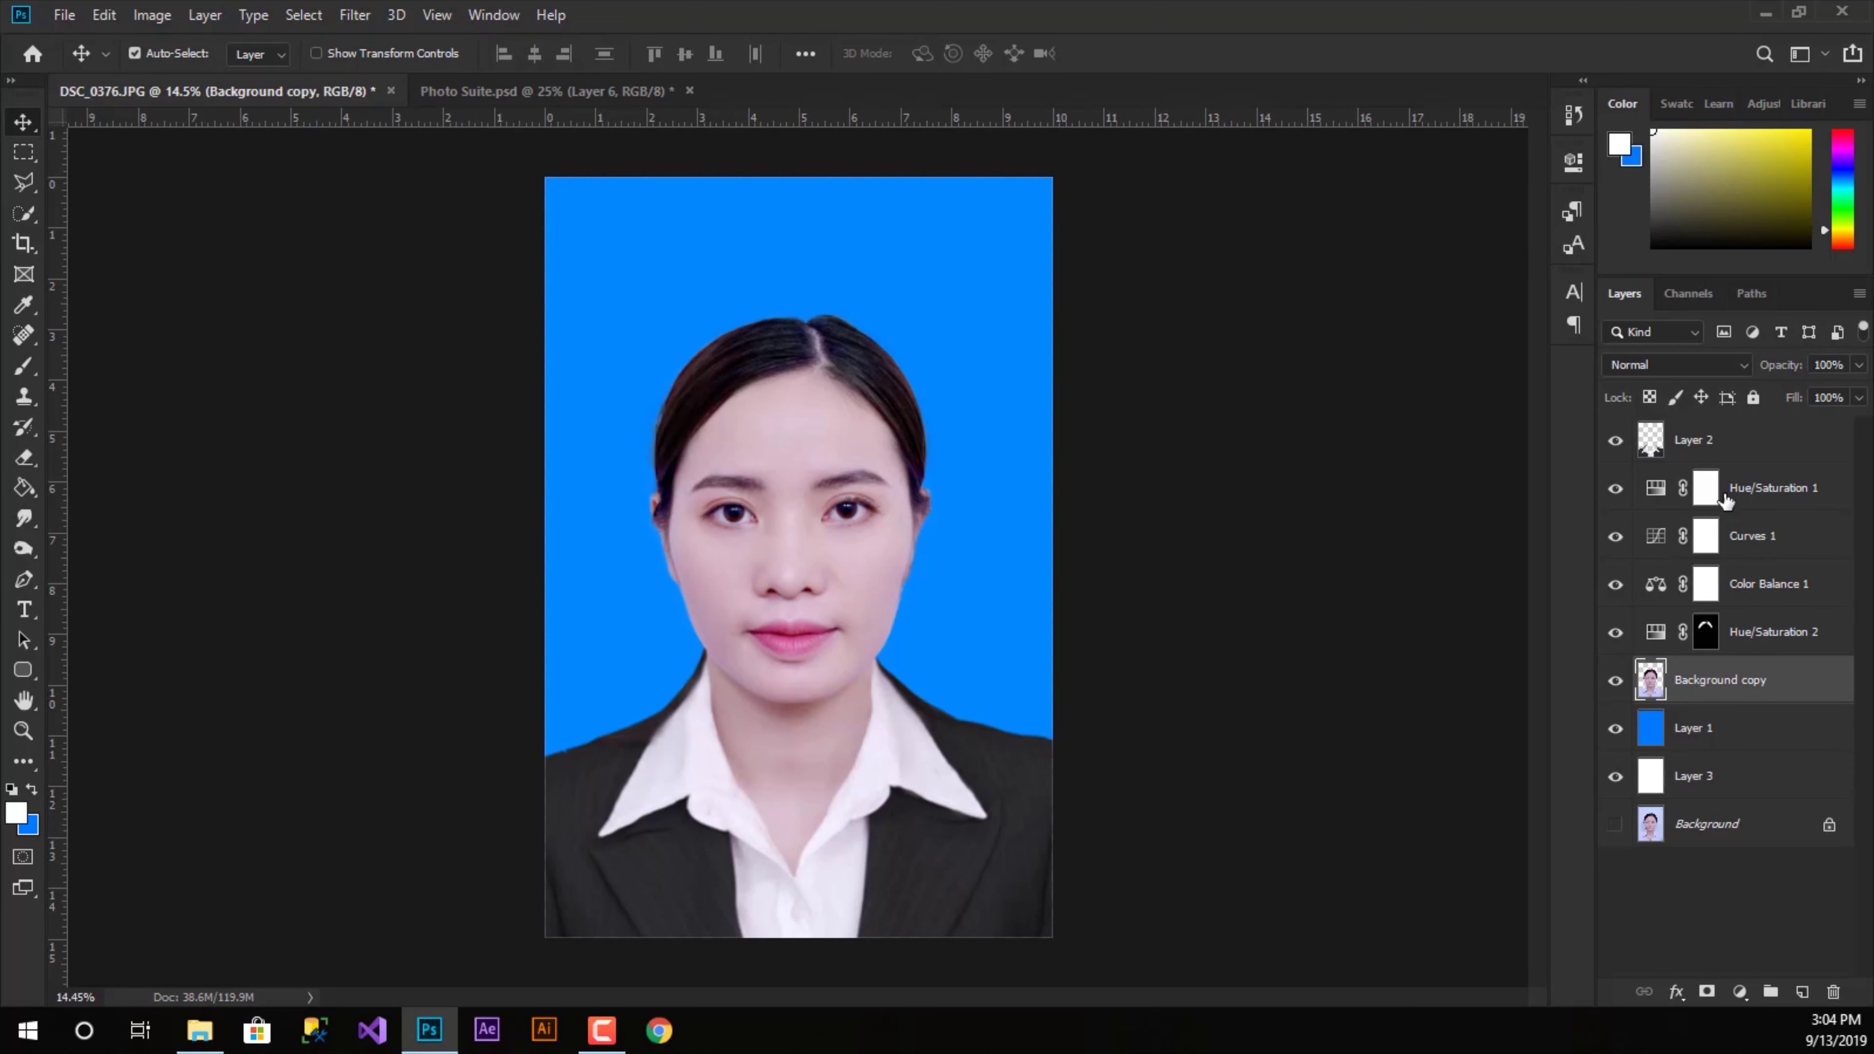
- Merge the adjustment layers and Background copy into Layer 2 via Layer > Merge Layers
left_click(1716, 441, "shift")
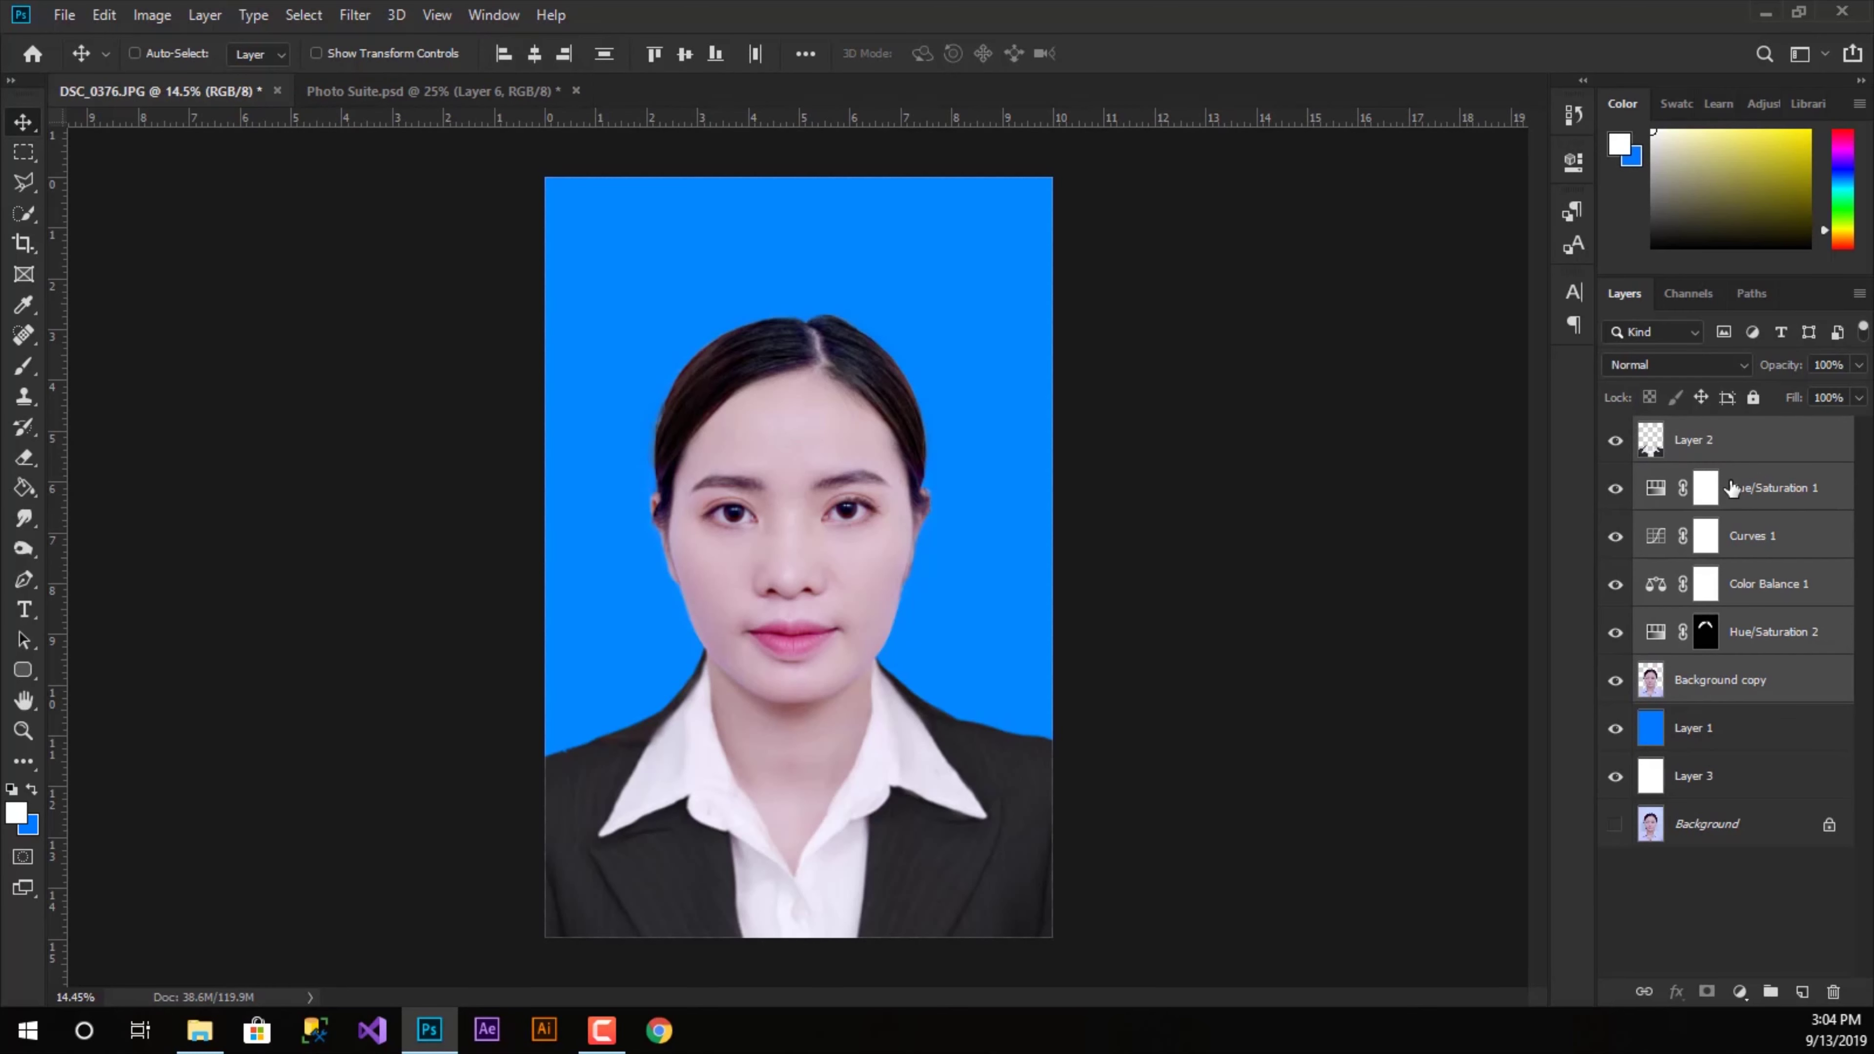
left_click(103, 15)
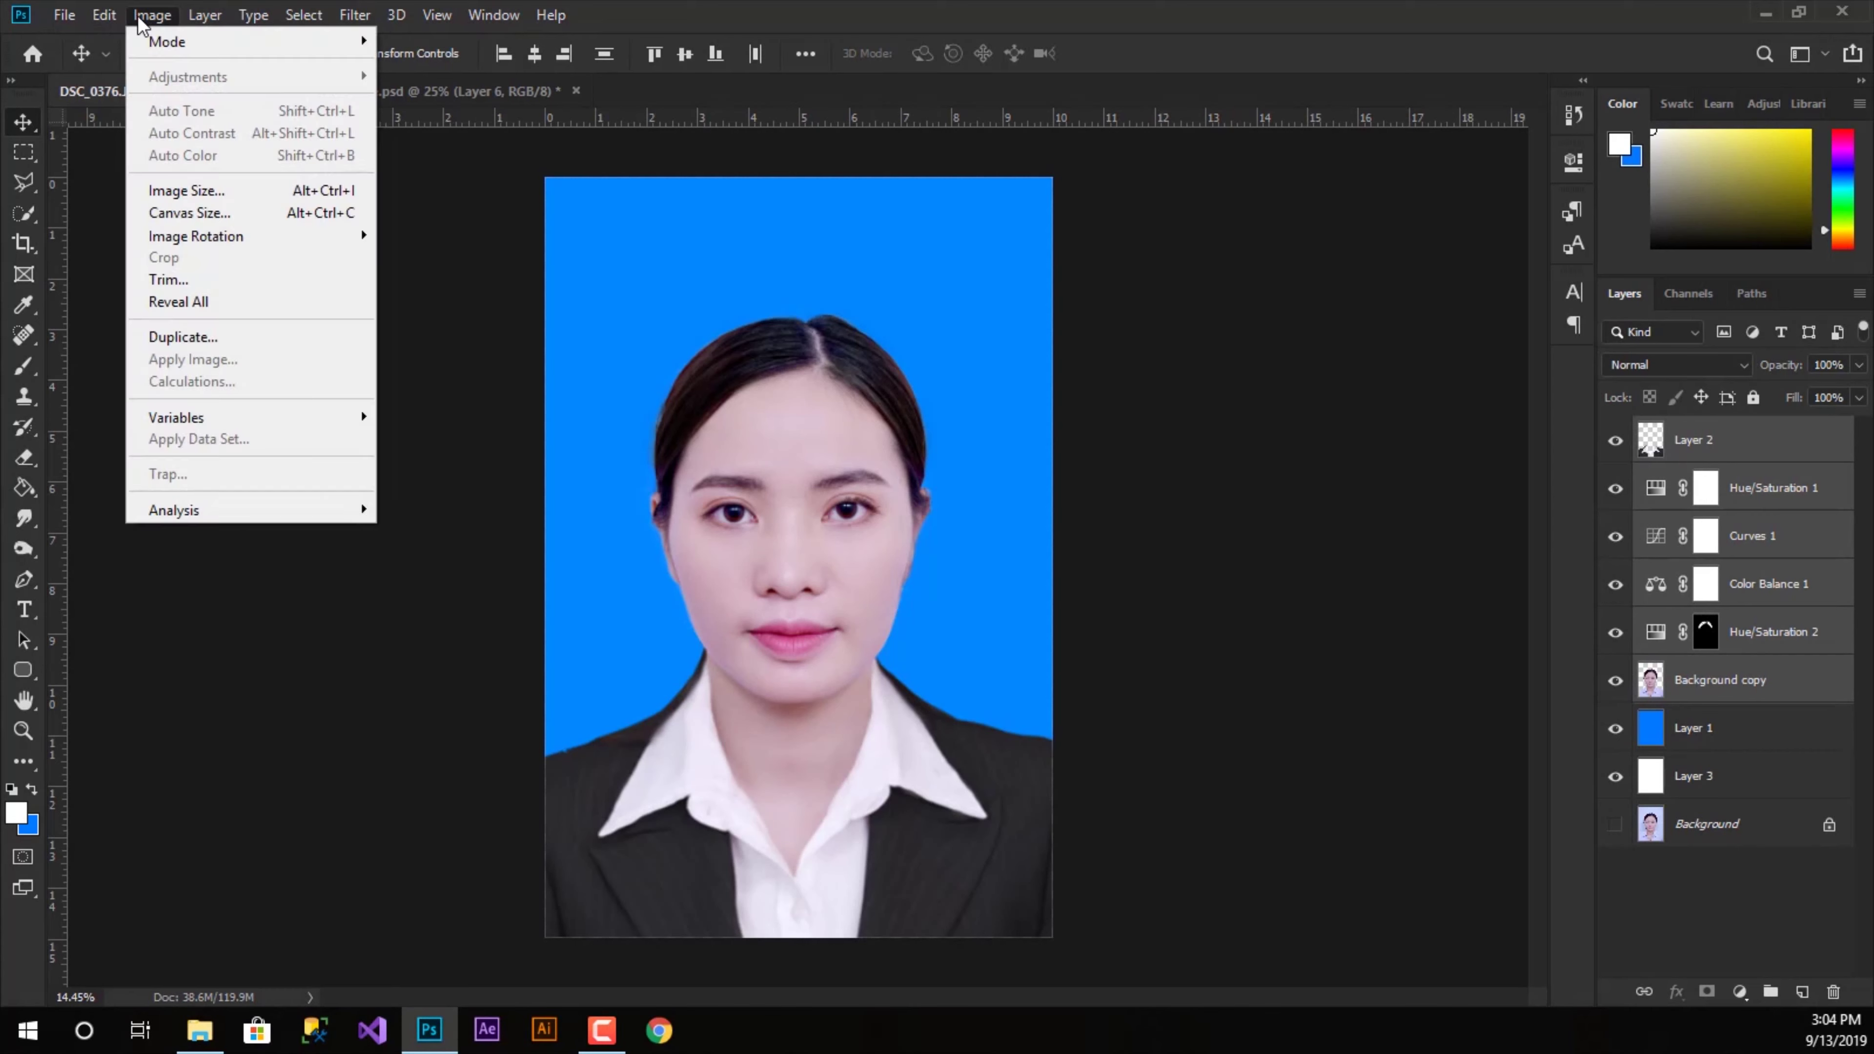
left_click(66, 15)
left_click(205, 15)
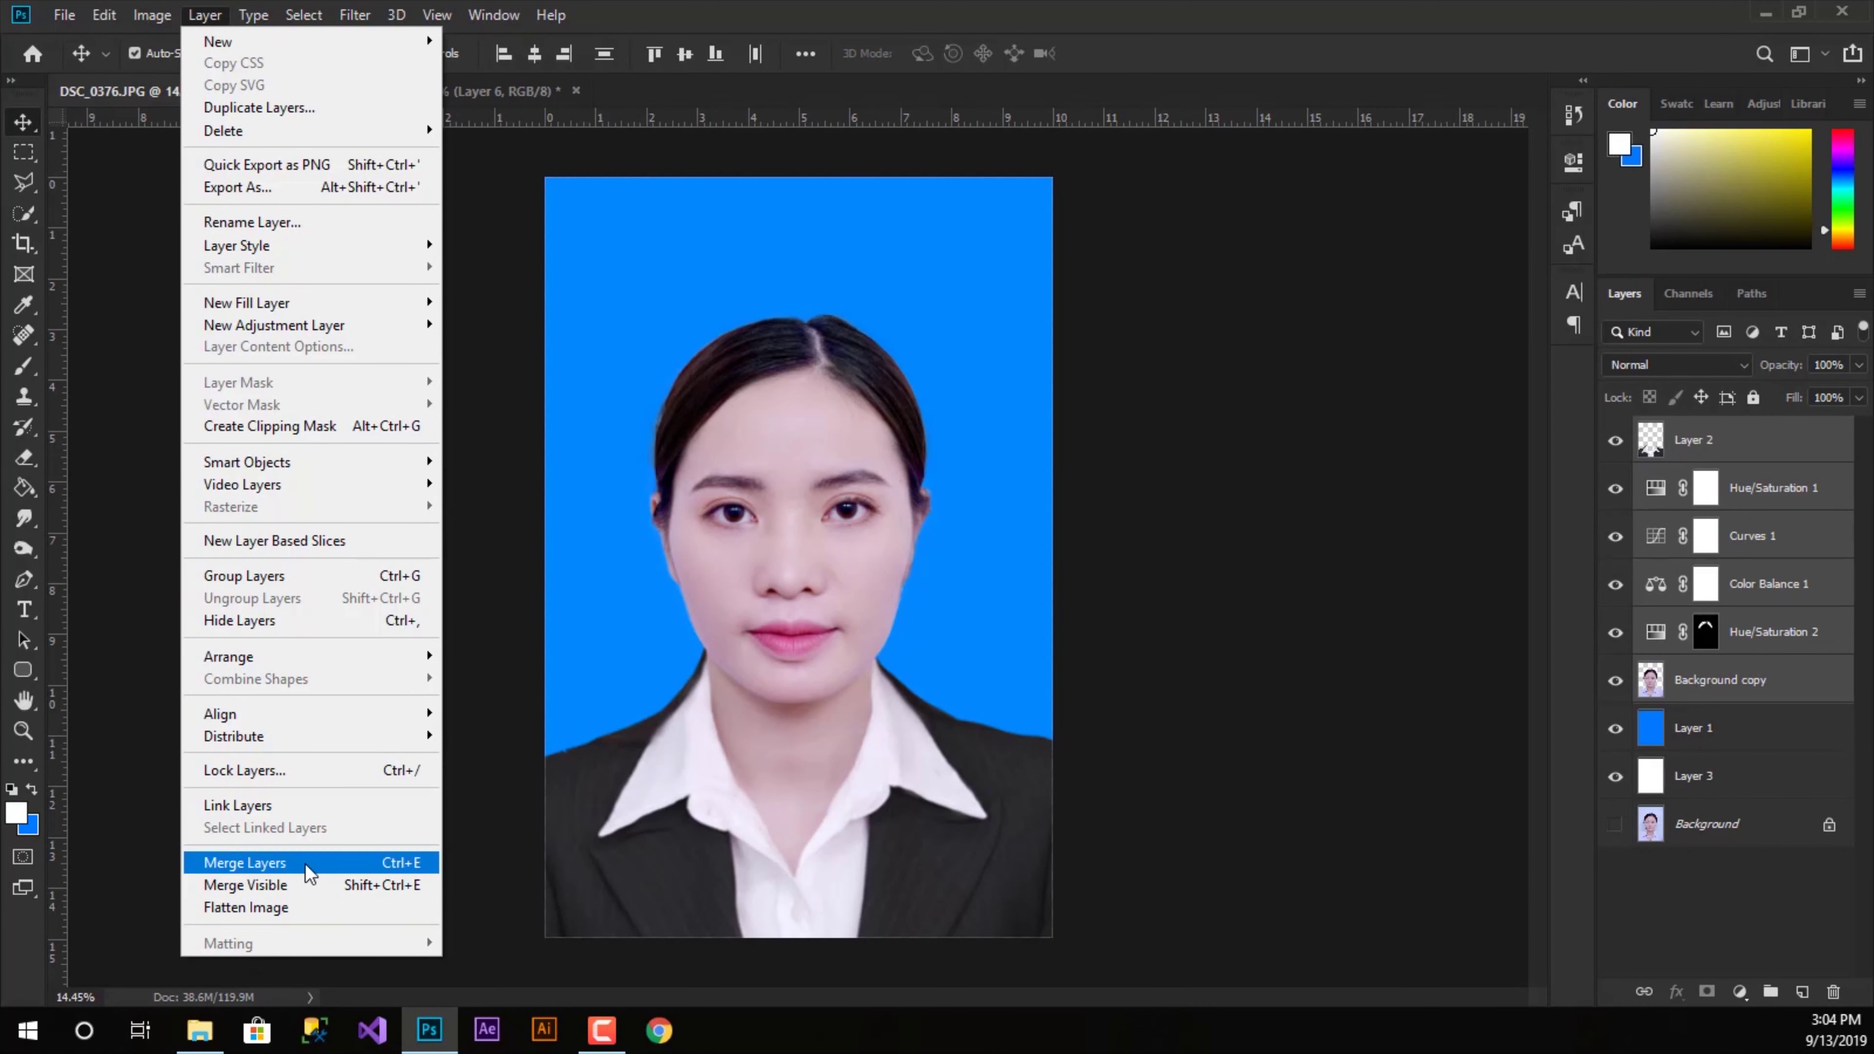
left_click(259, 864)
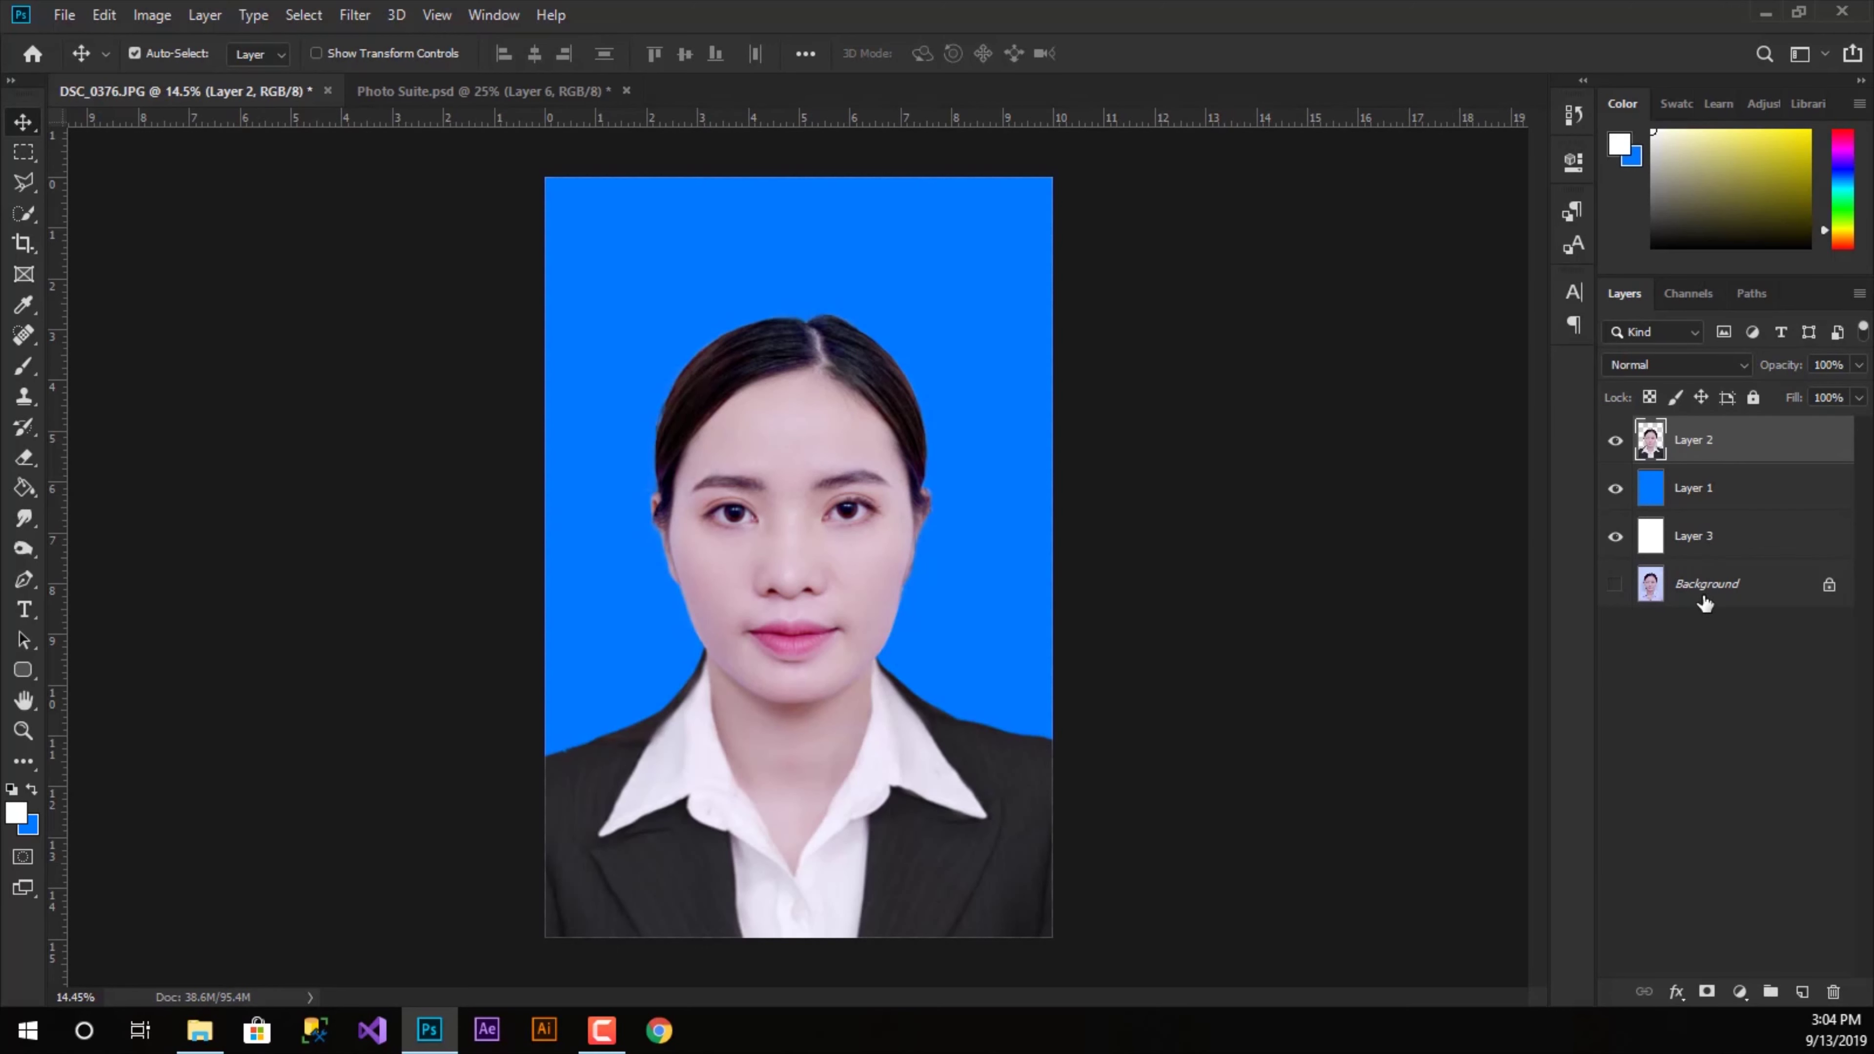
- Unlock Background as Layer 0, test it under Layer 2, then return it to the bottom
left_click_drag(1712, 591, 1714, 471)
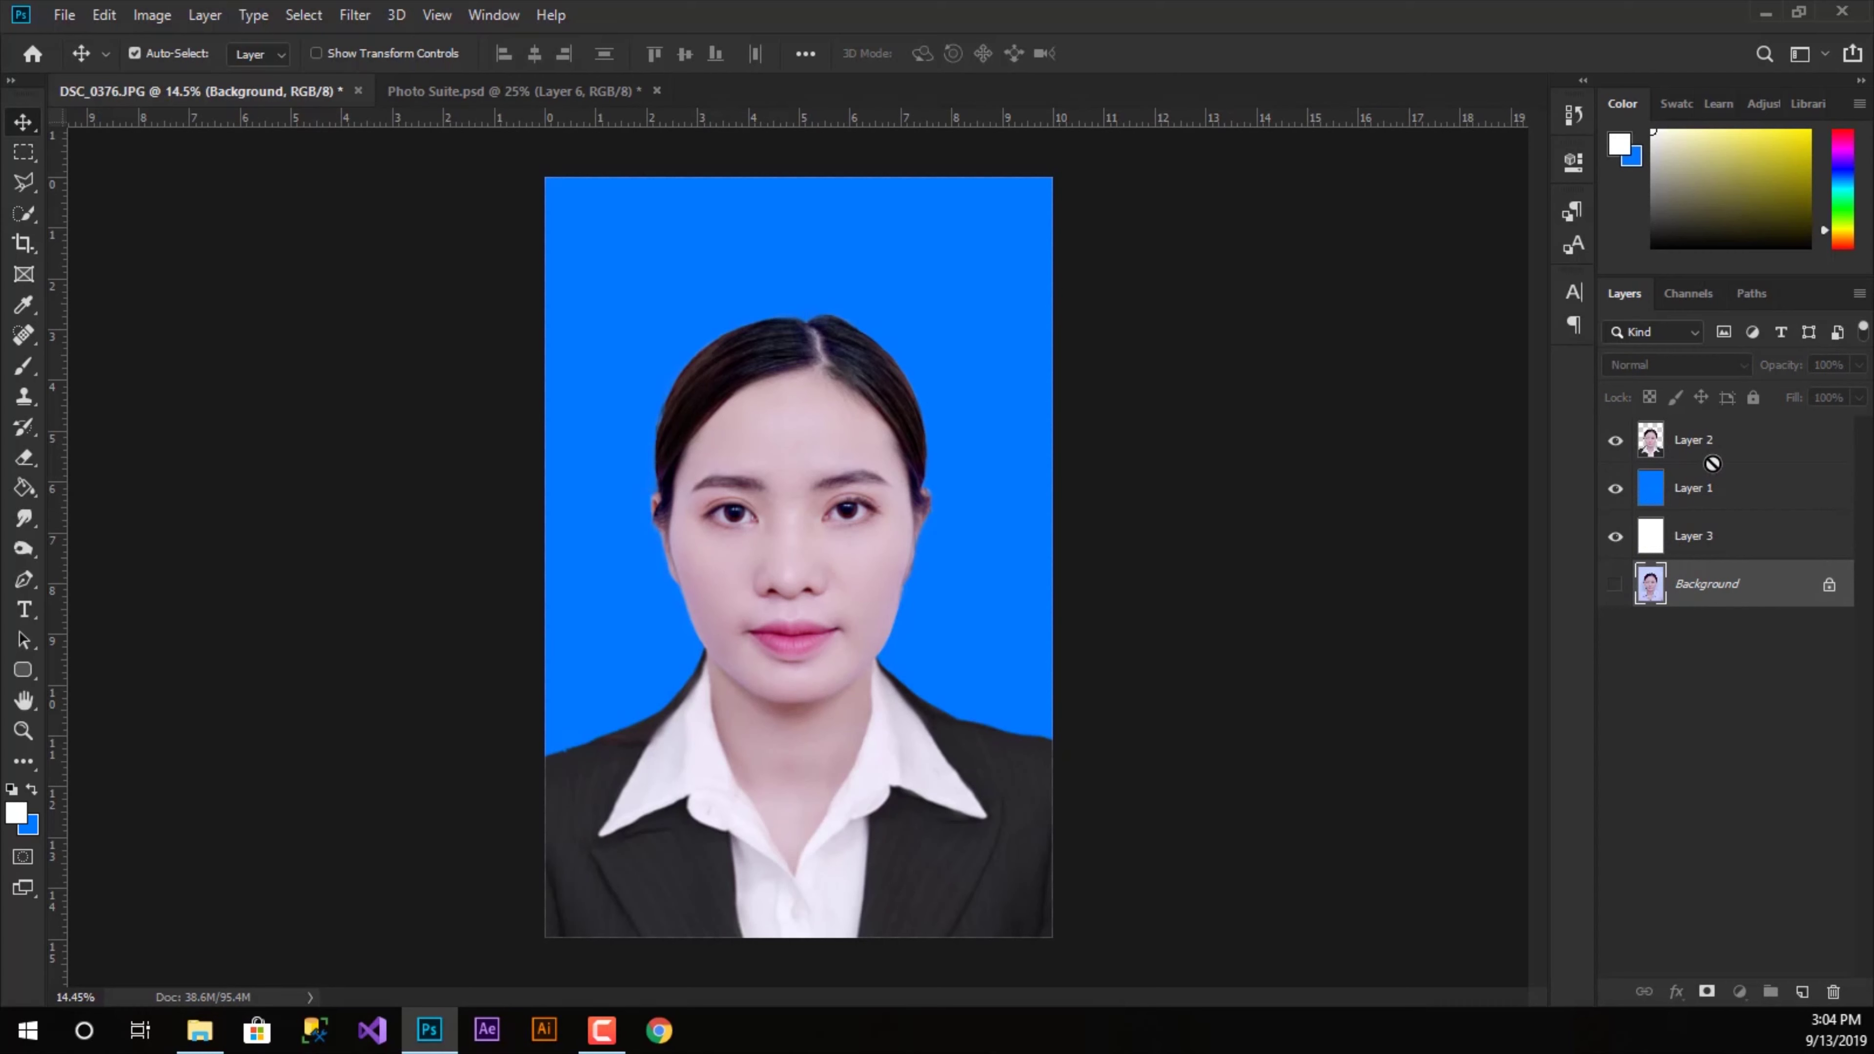
left_click(1829, 585)
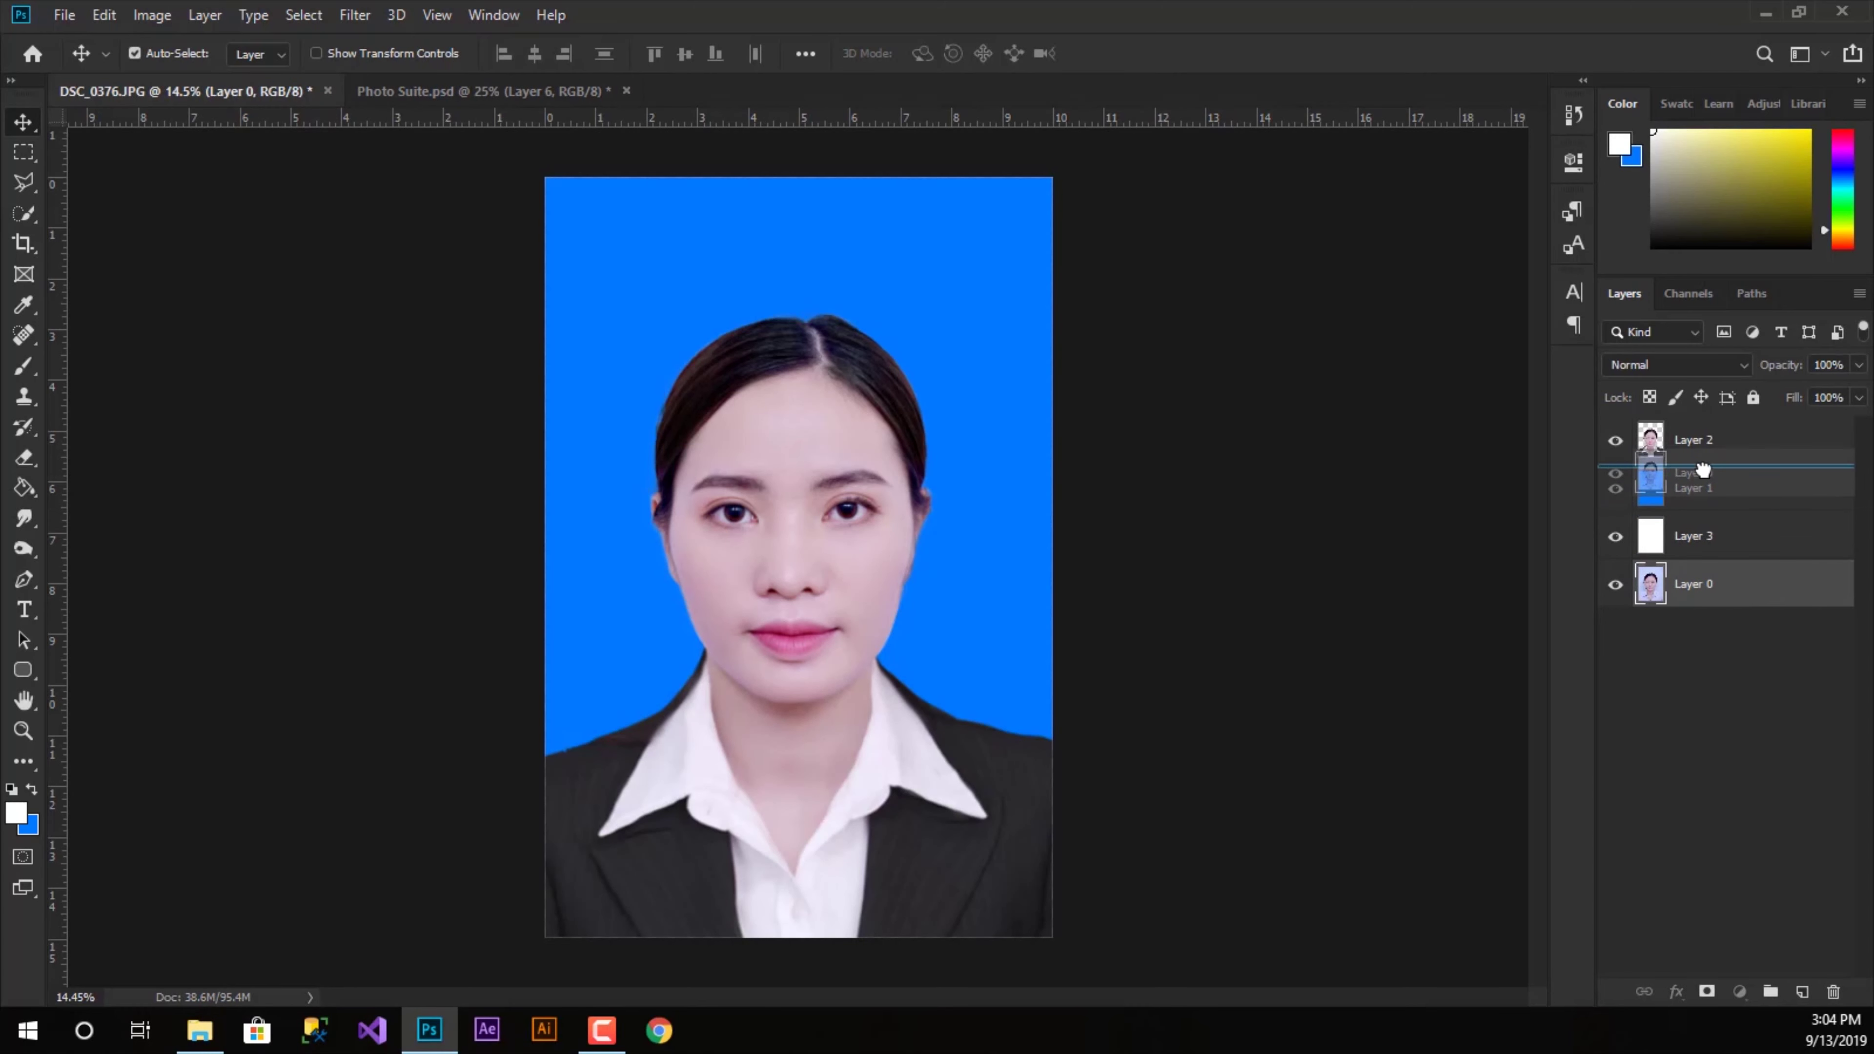
left_click_drag(1749, 592, 1695, 470)
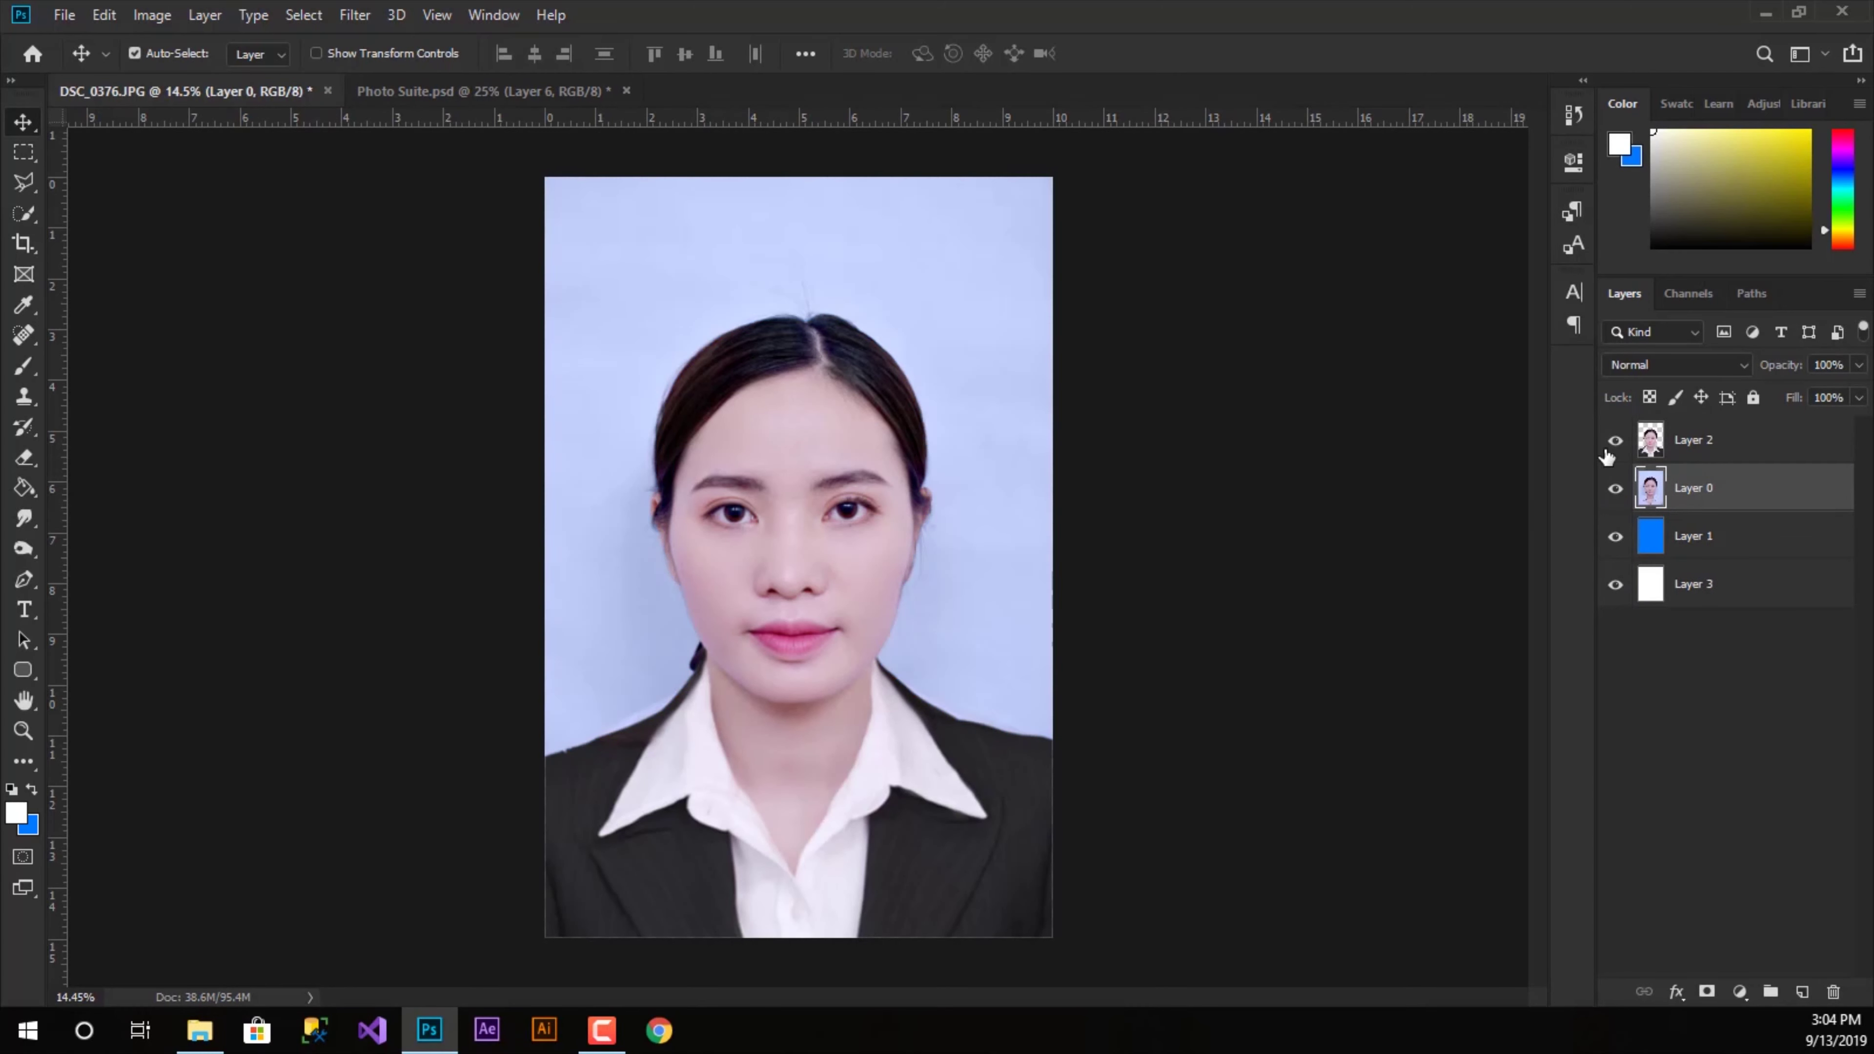
left_click(1615, 440)
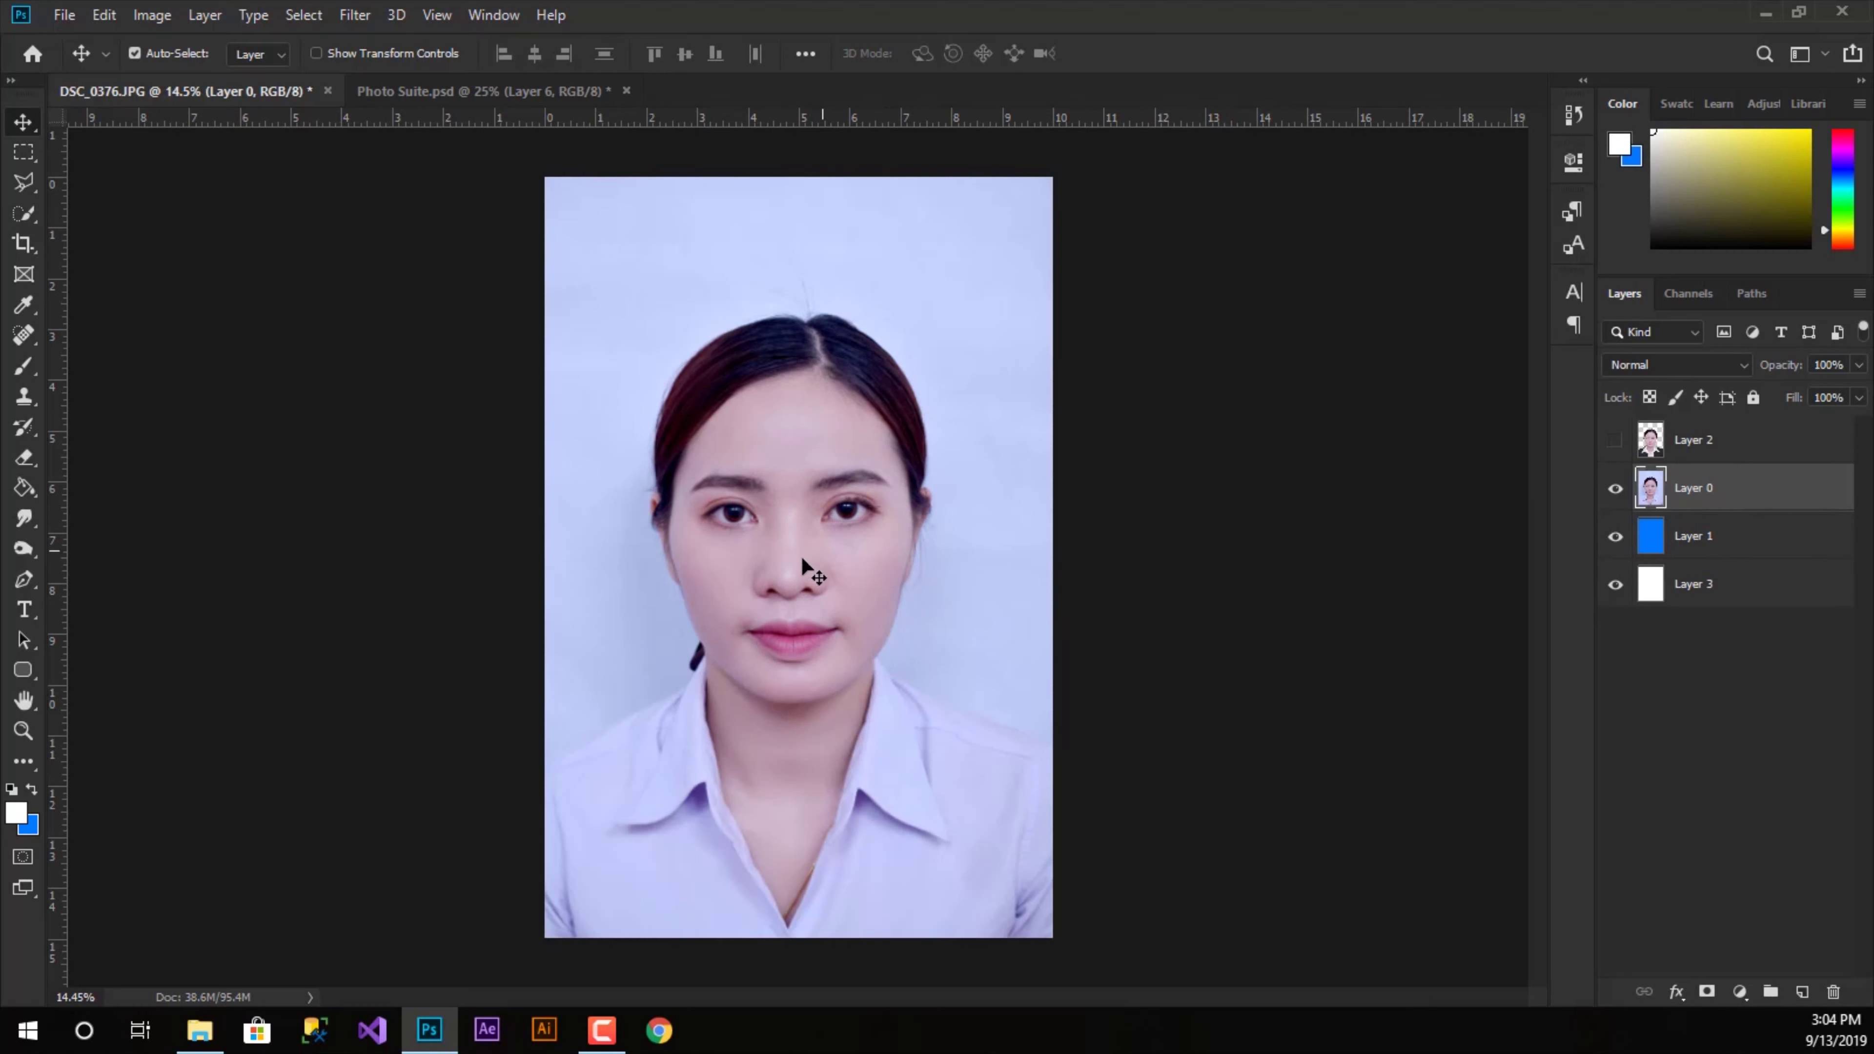
left_click(1615, 440)
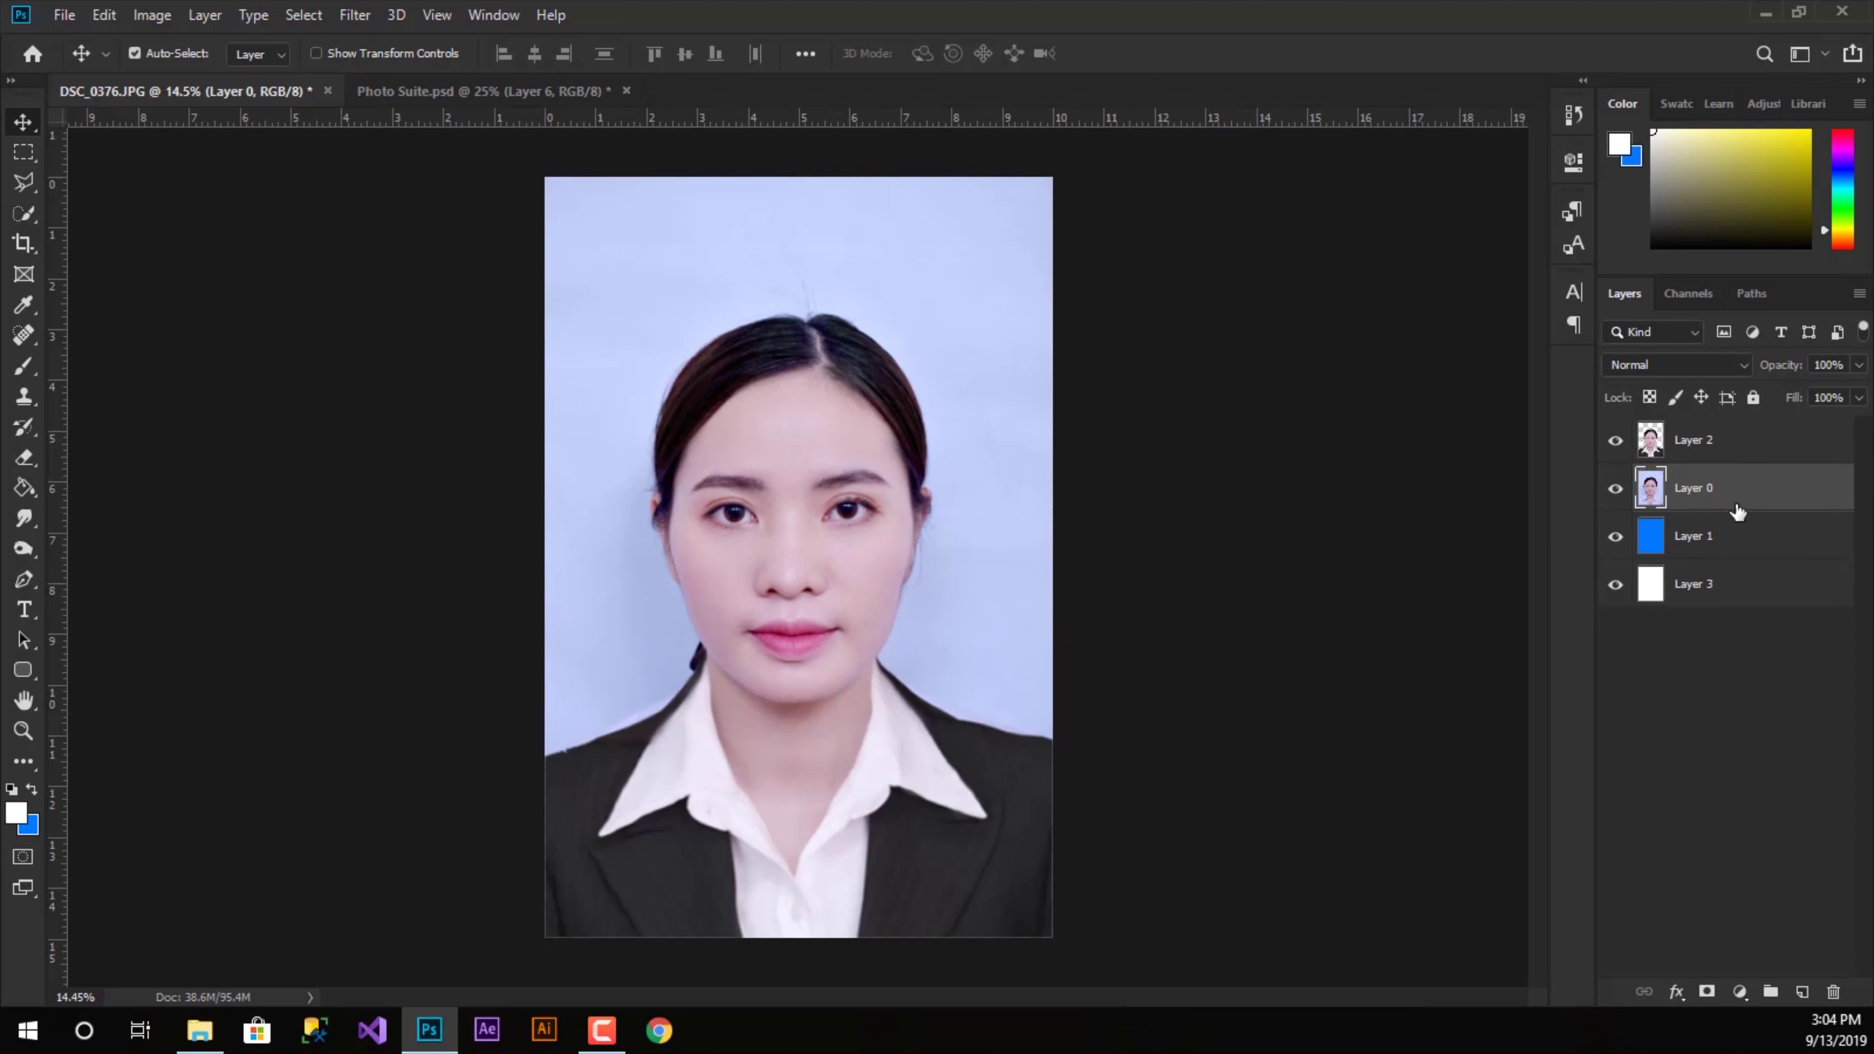
left_click_drag(1729, 498, 1727, 609)
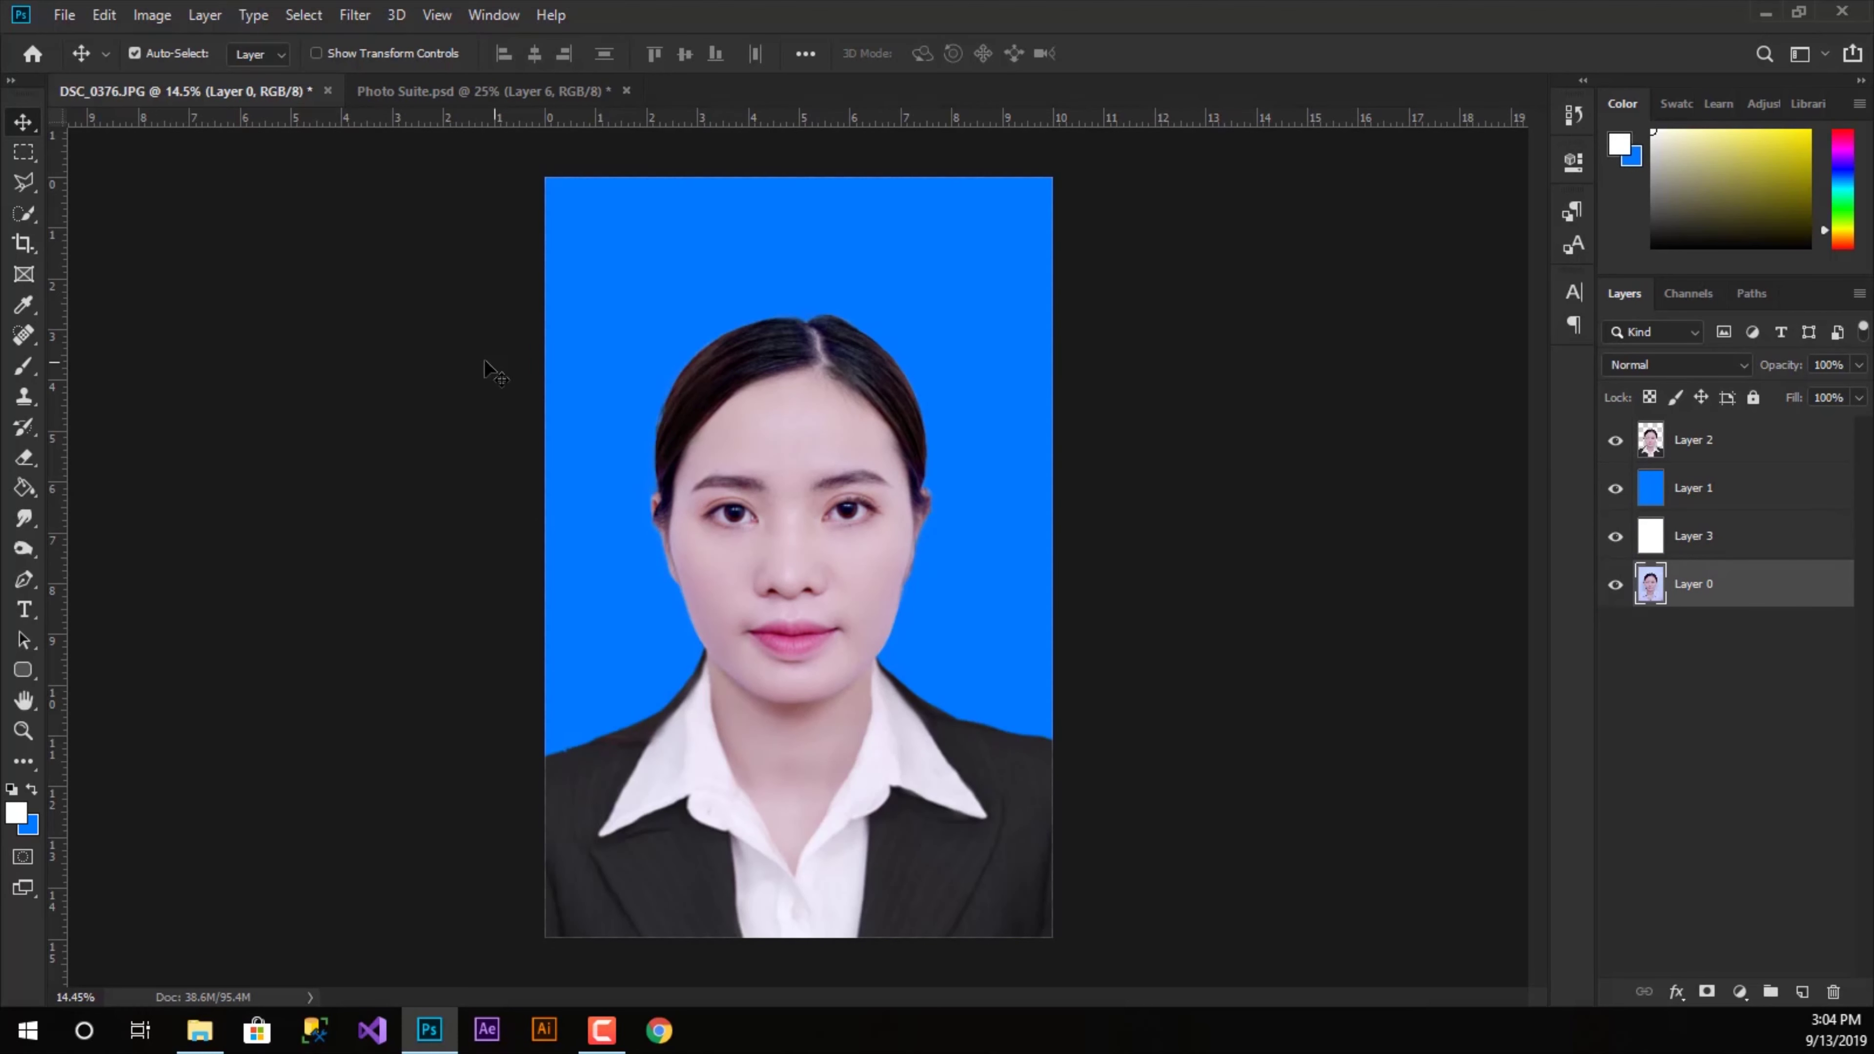
left_click(64, 17)
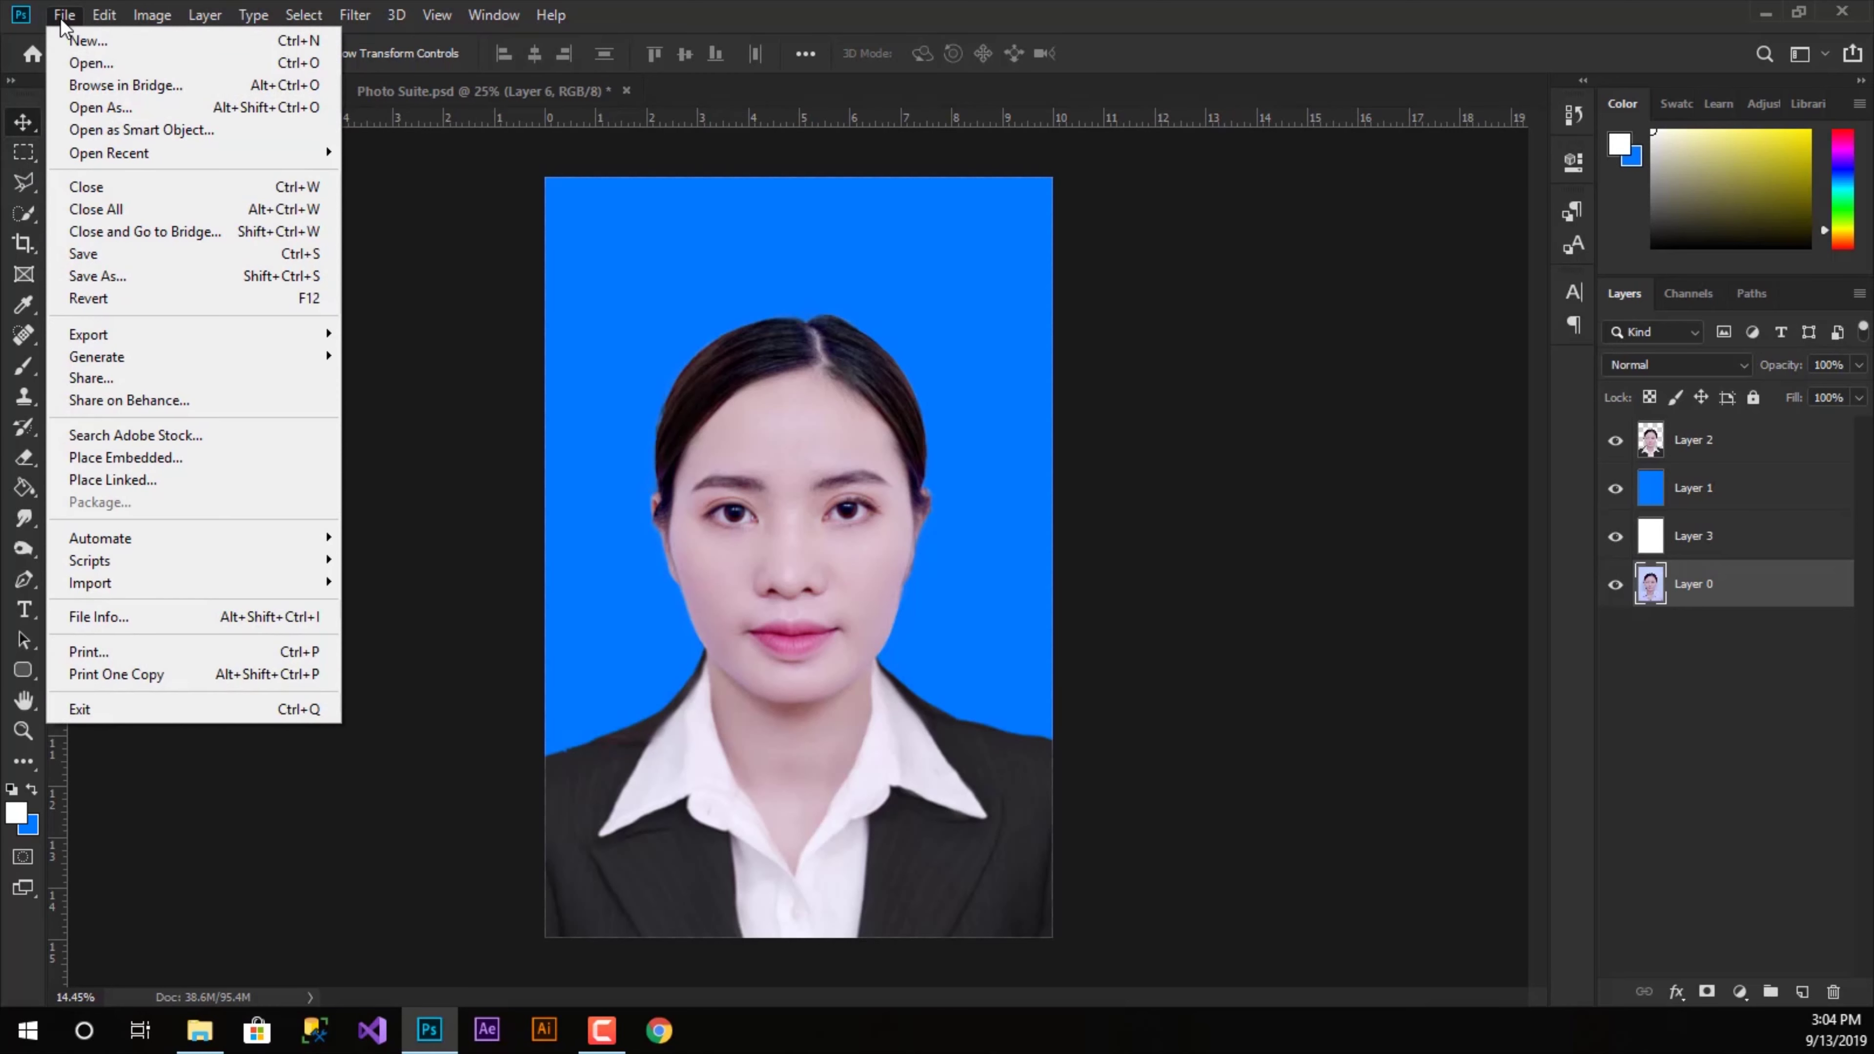
left_click(113, 64)
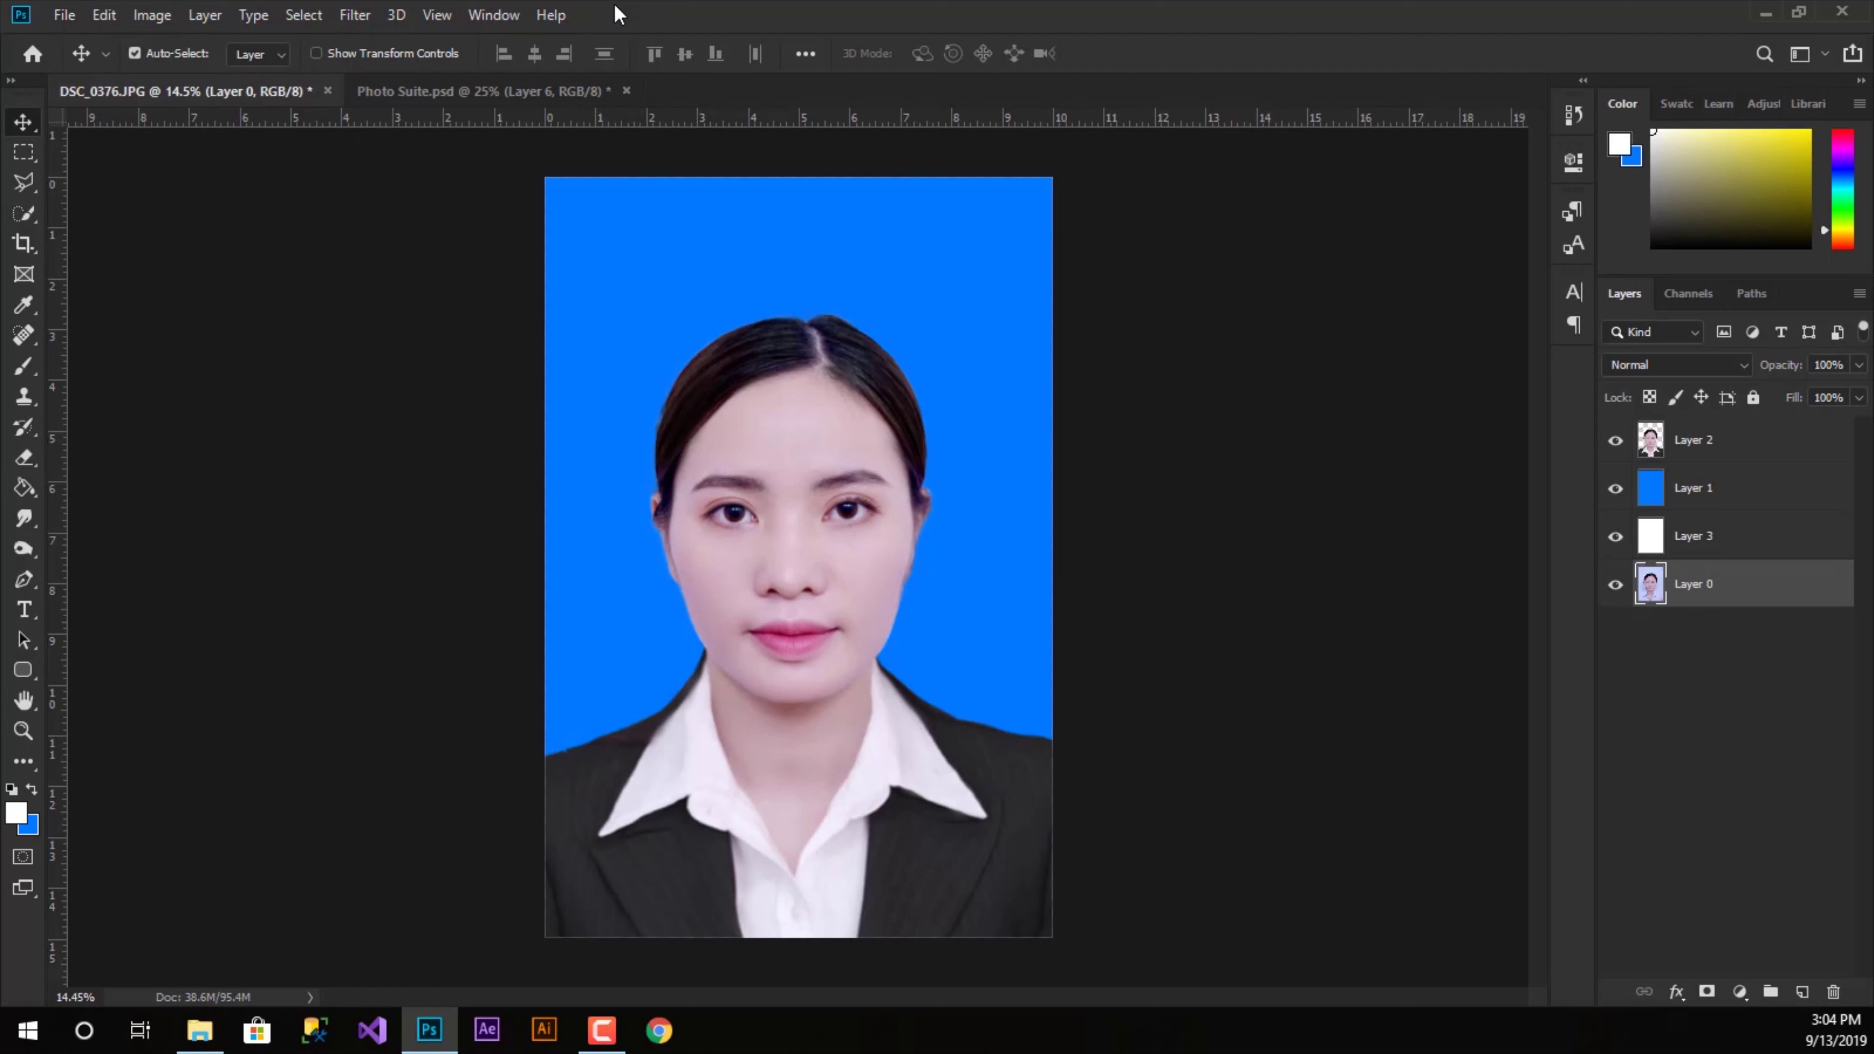
left_click(64, 16)
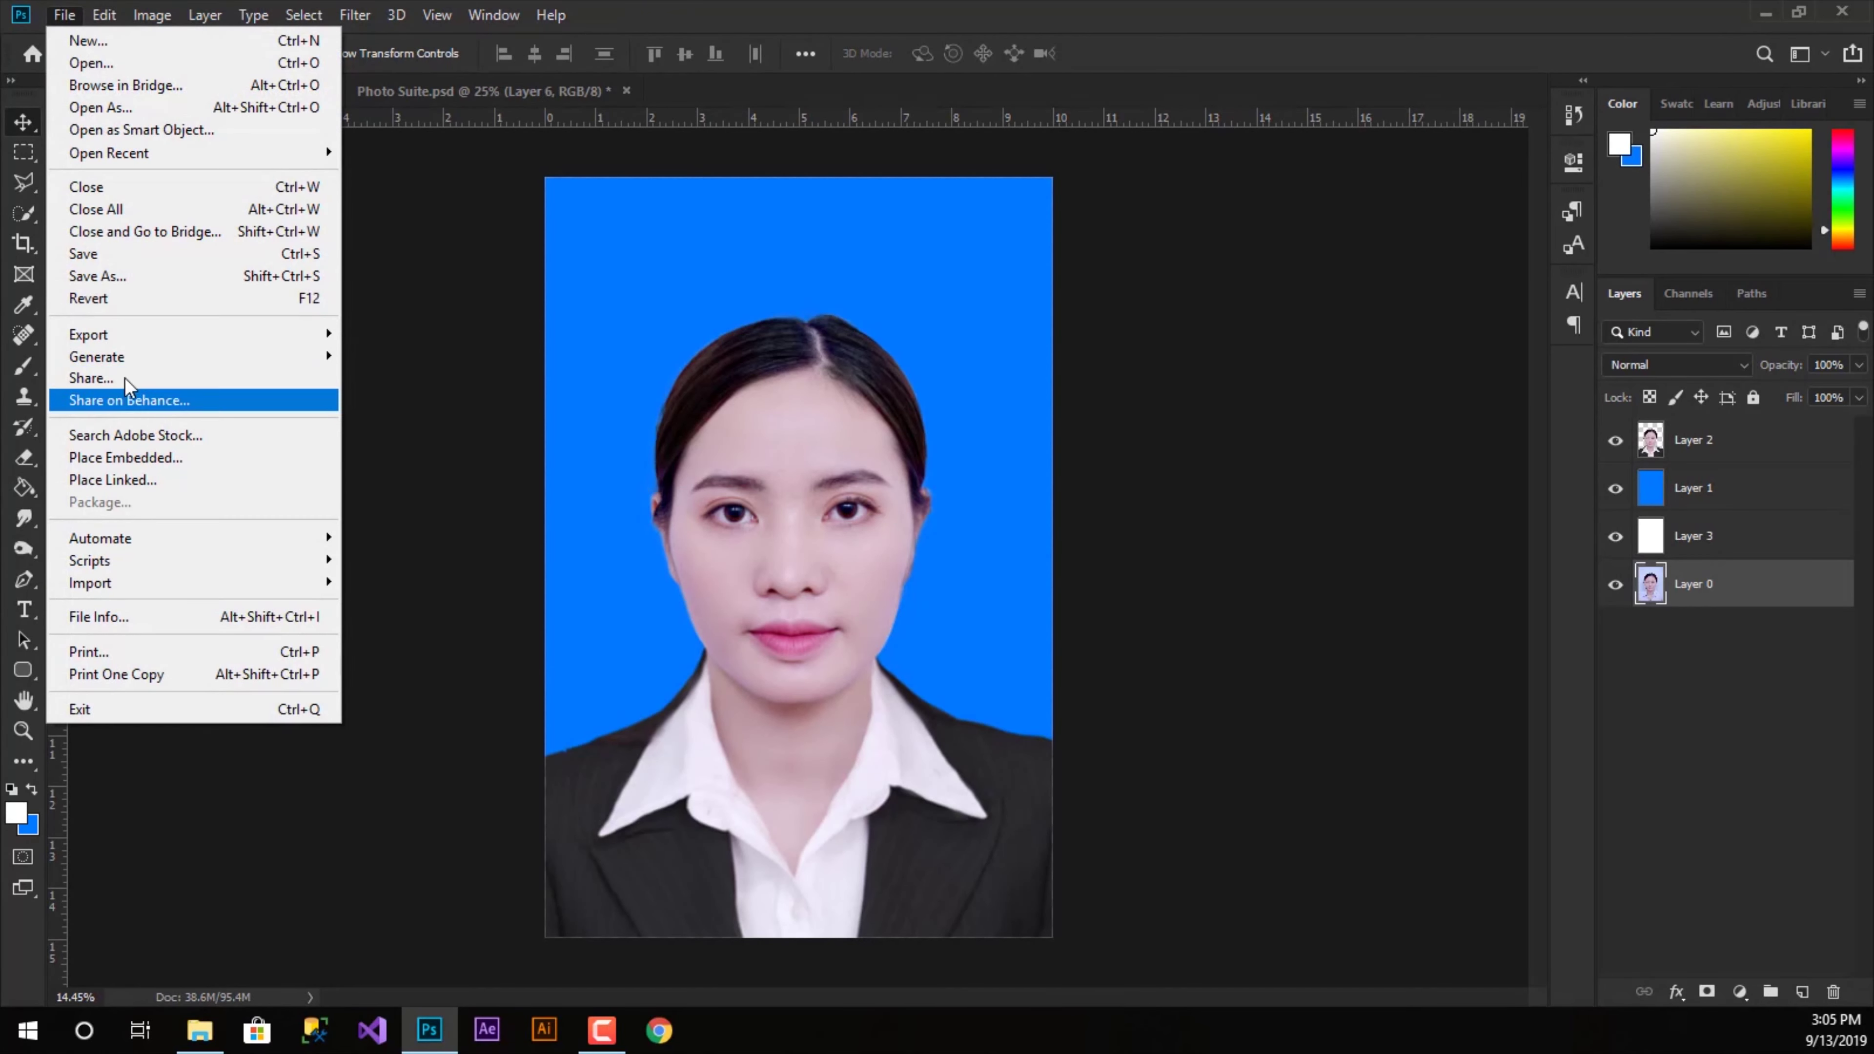
left_click(102, 277)
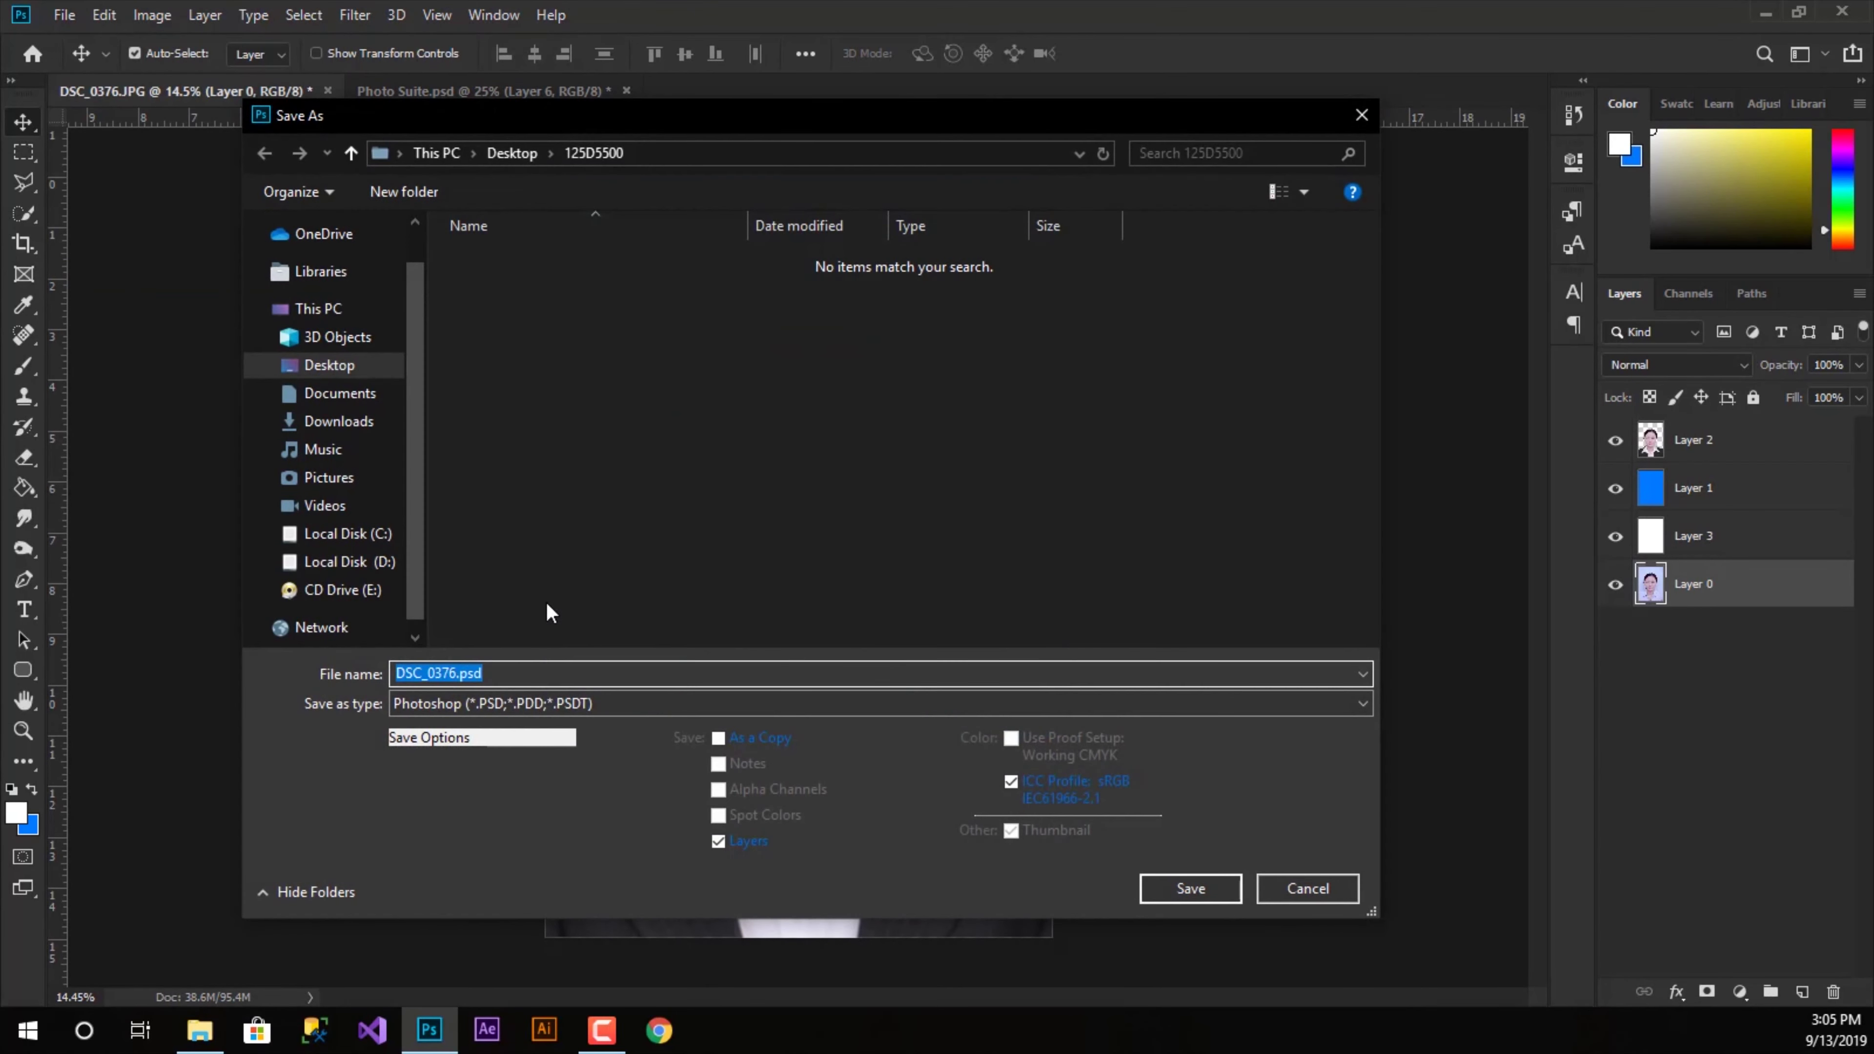
type("1234")
left_click(326, 364)
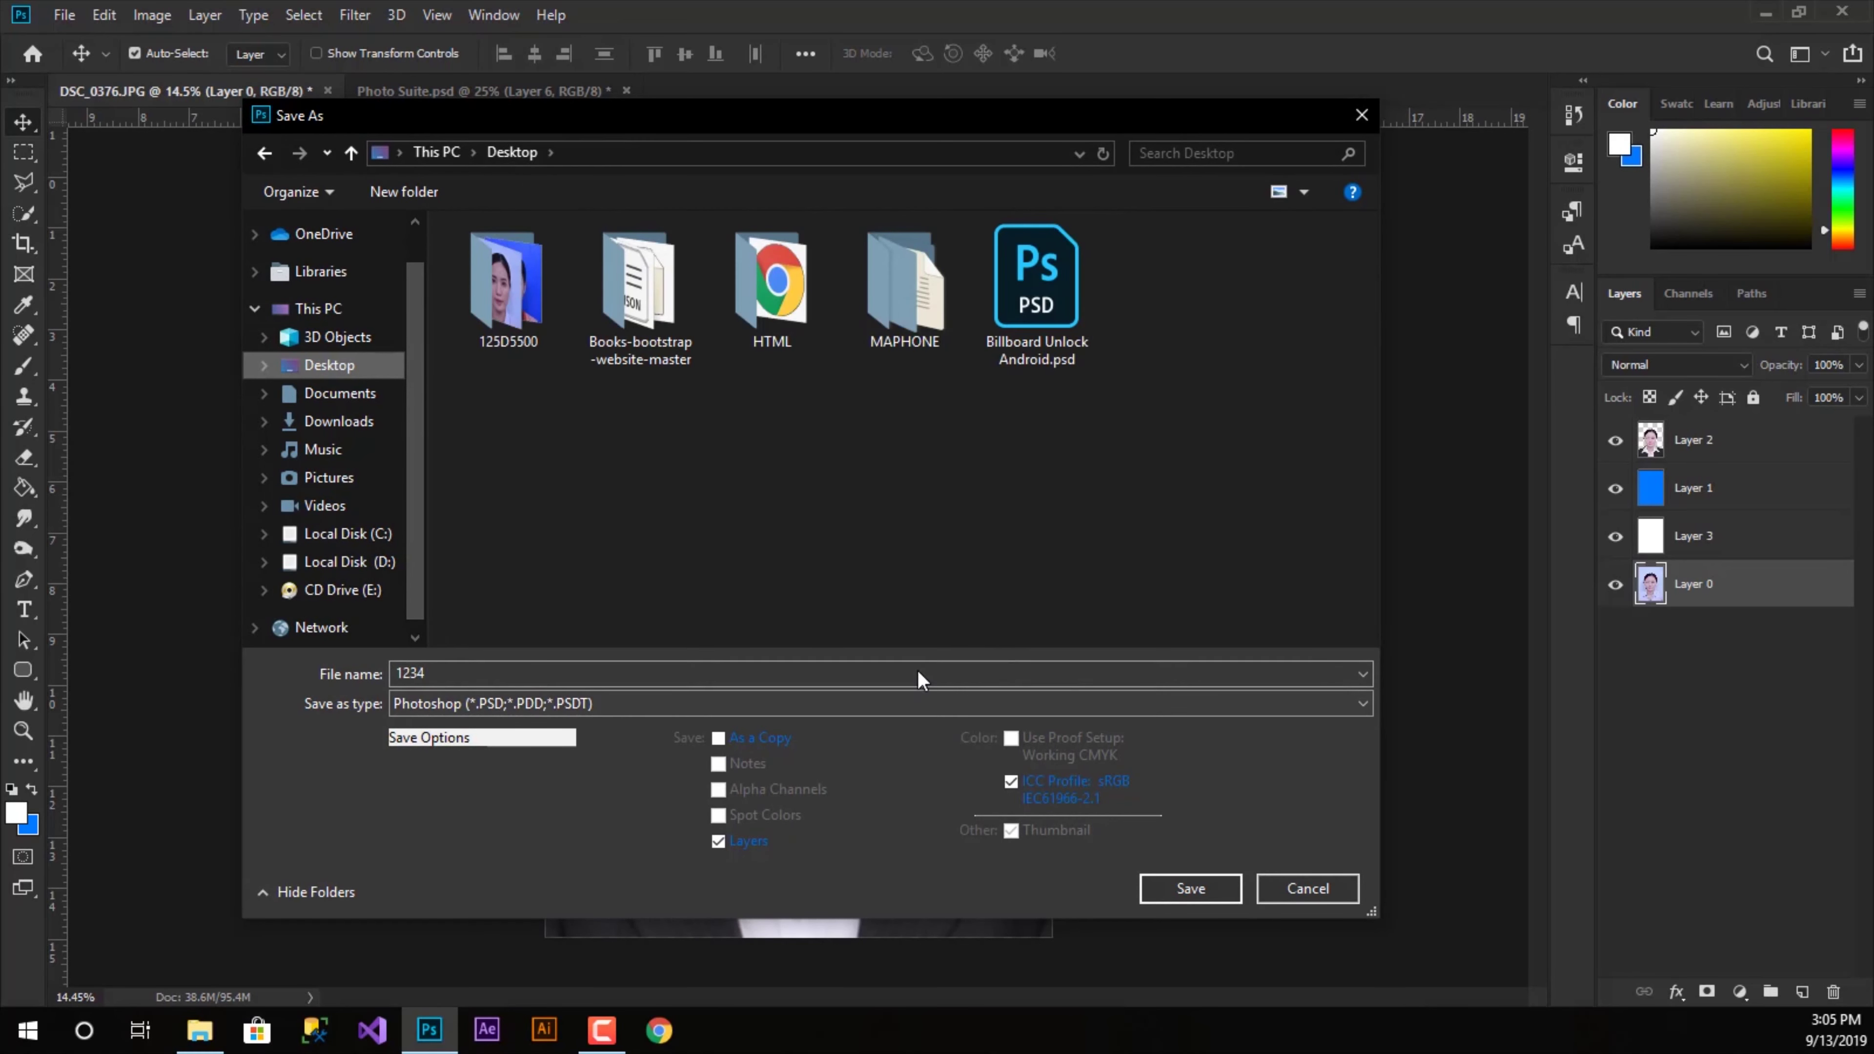
left_click(824, 700)
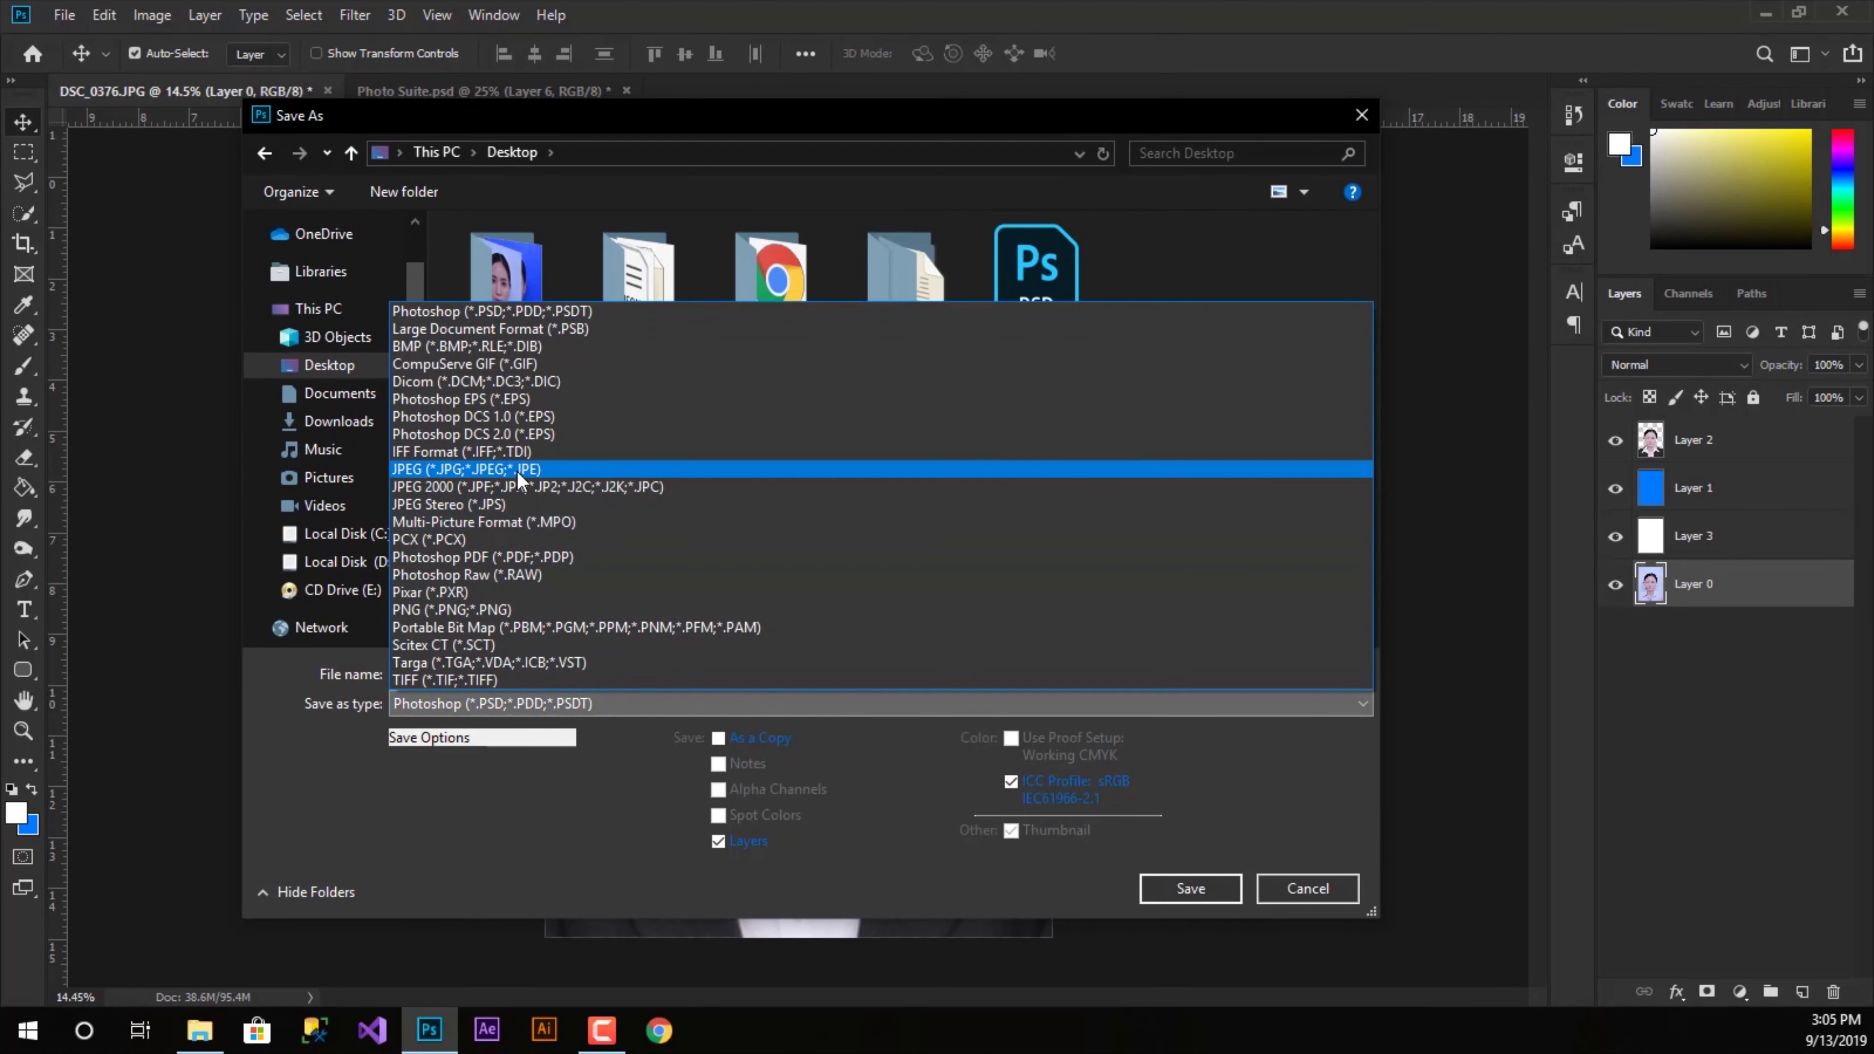
left_click(517, 471)
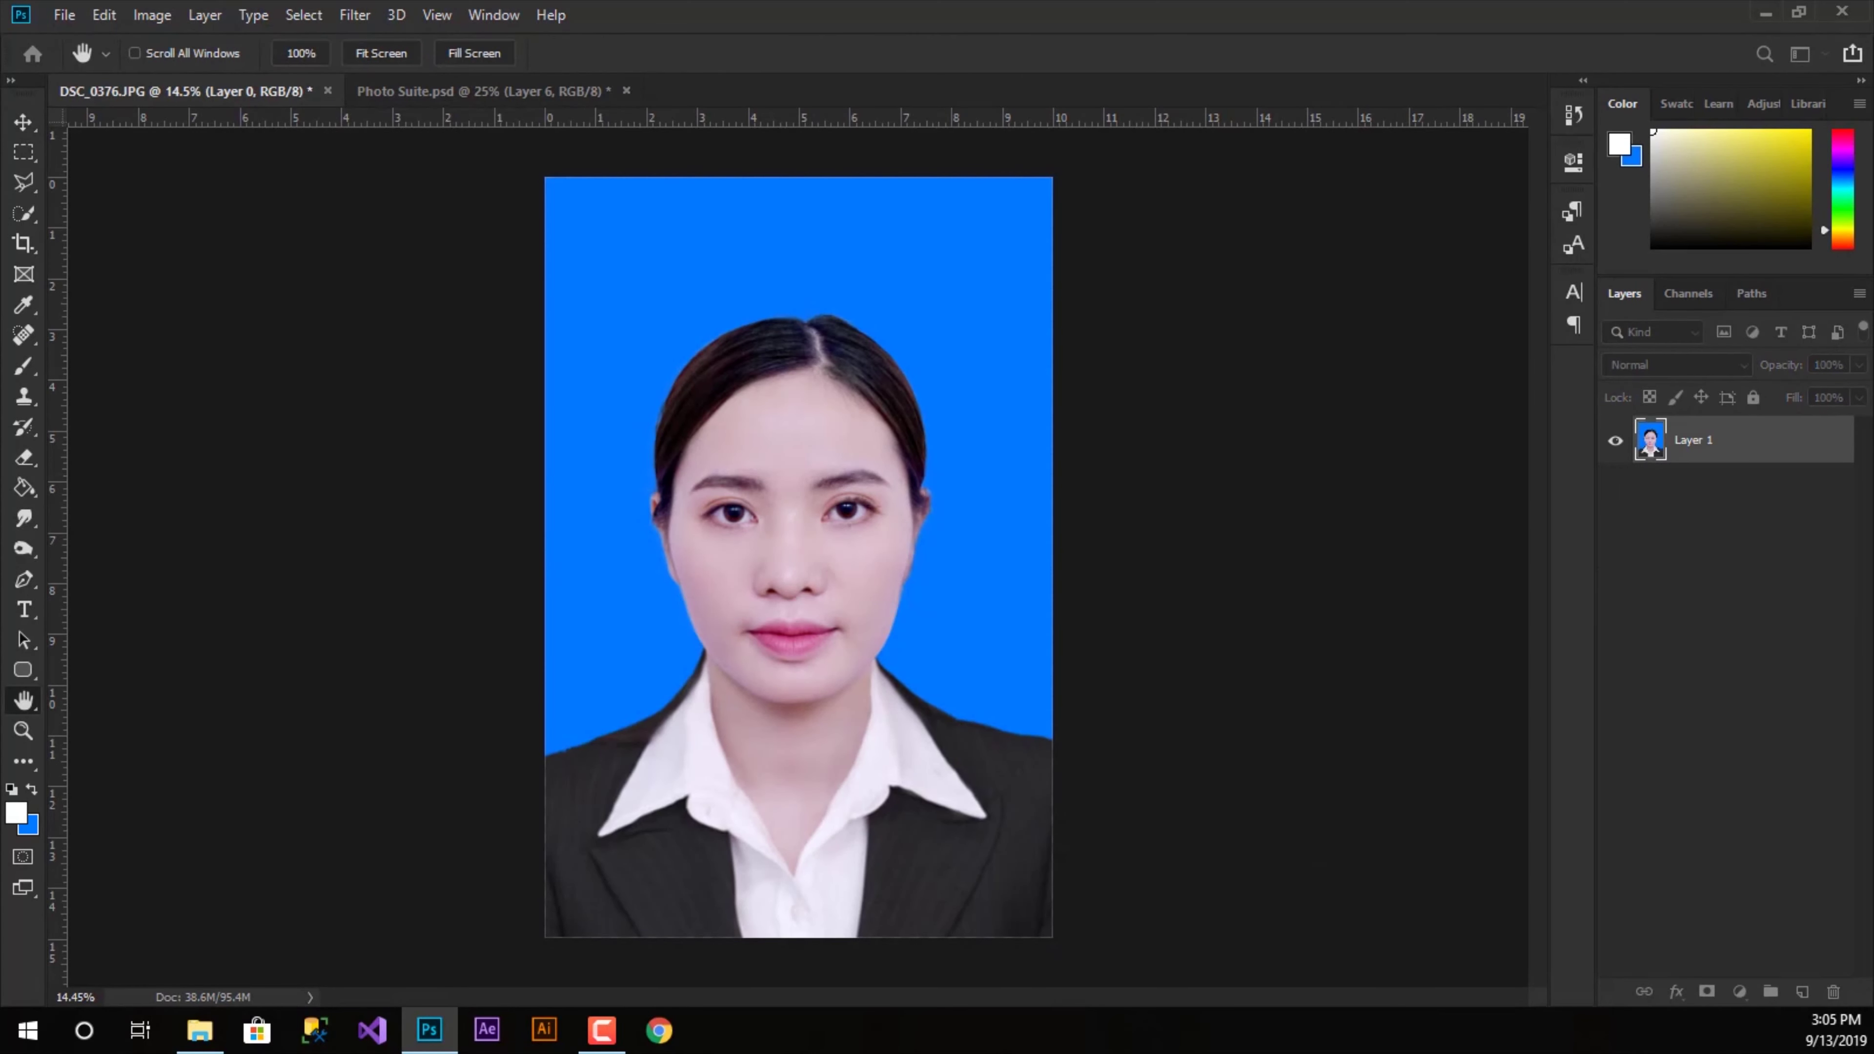
- In the History panel, revert to the state before the layers were merged
left_click(23, 244)
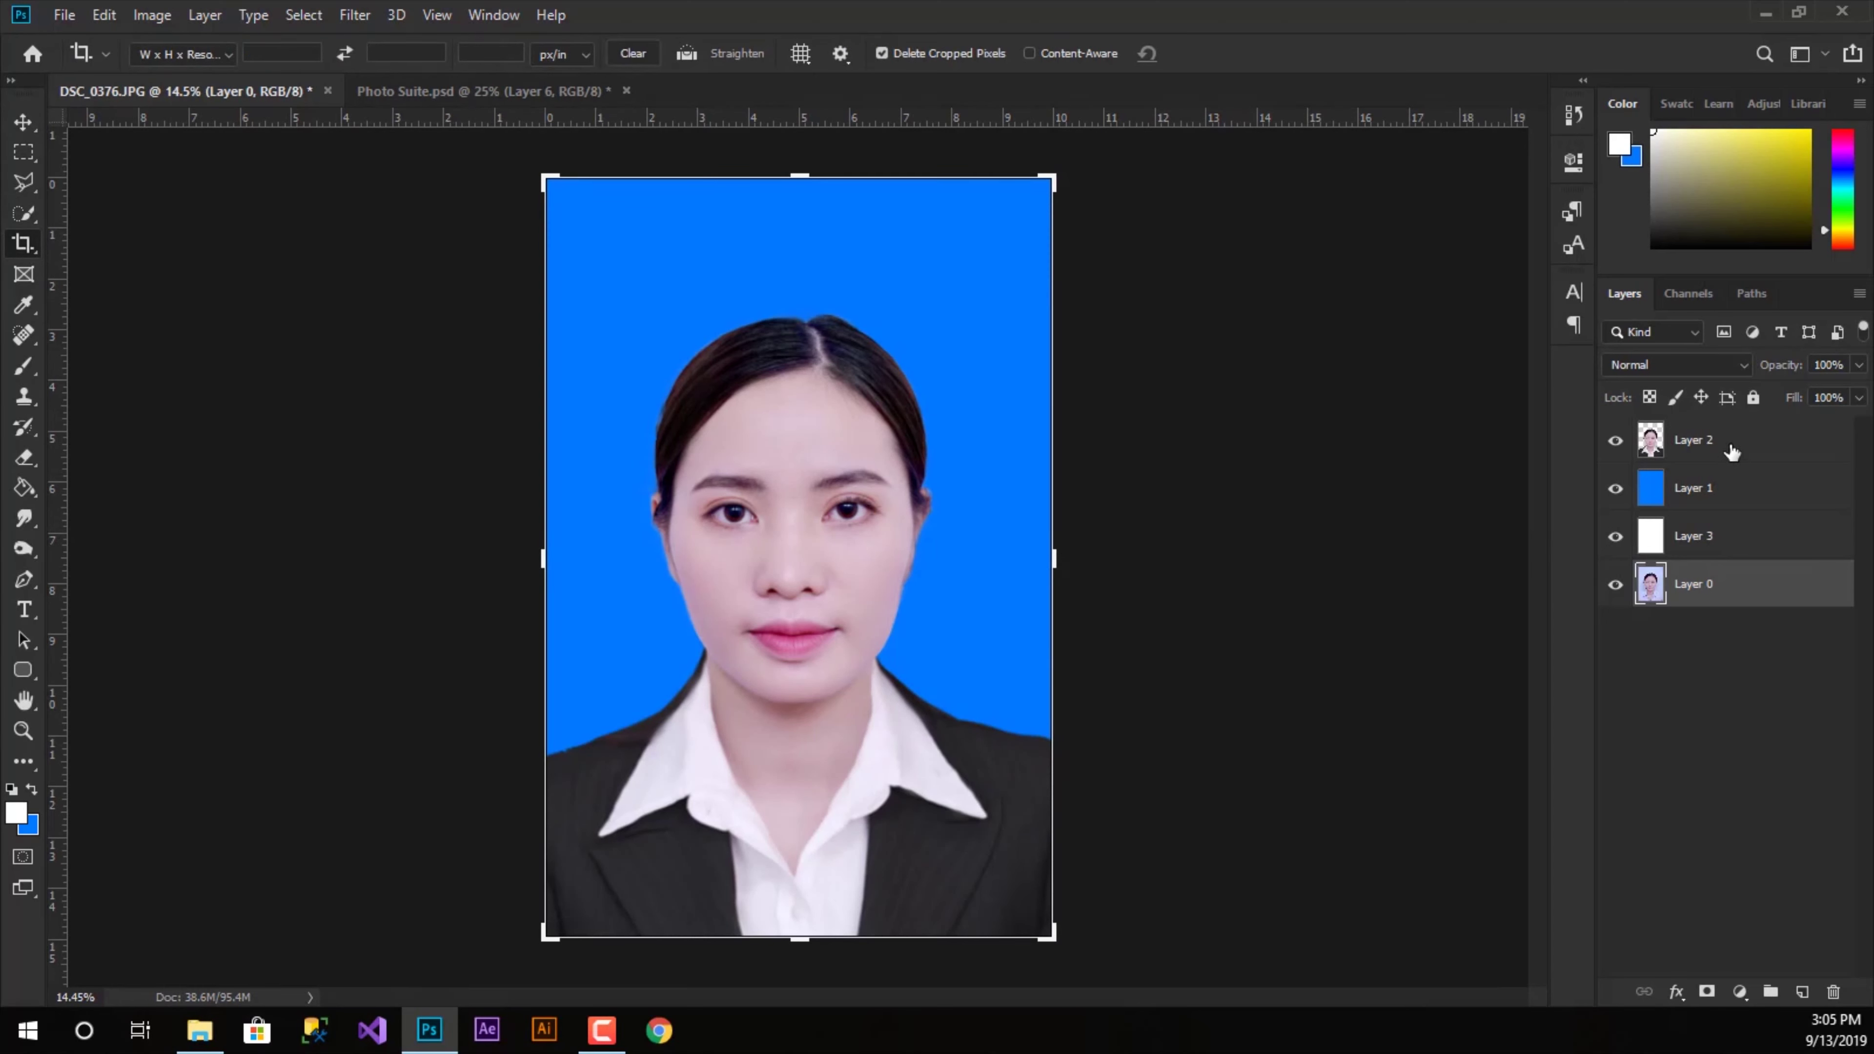
left_click(1736, 458, "shift")
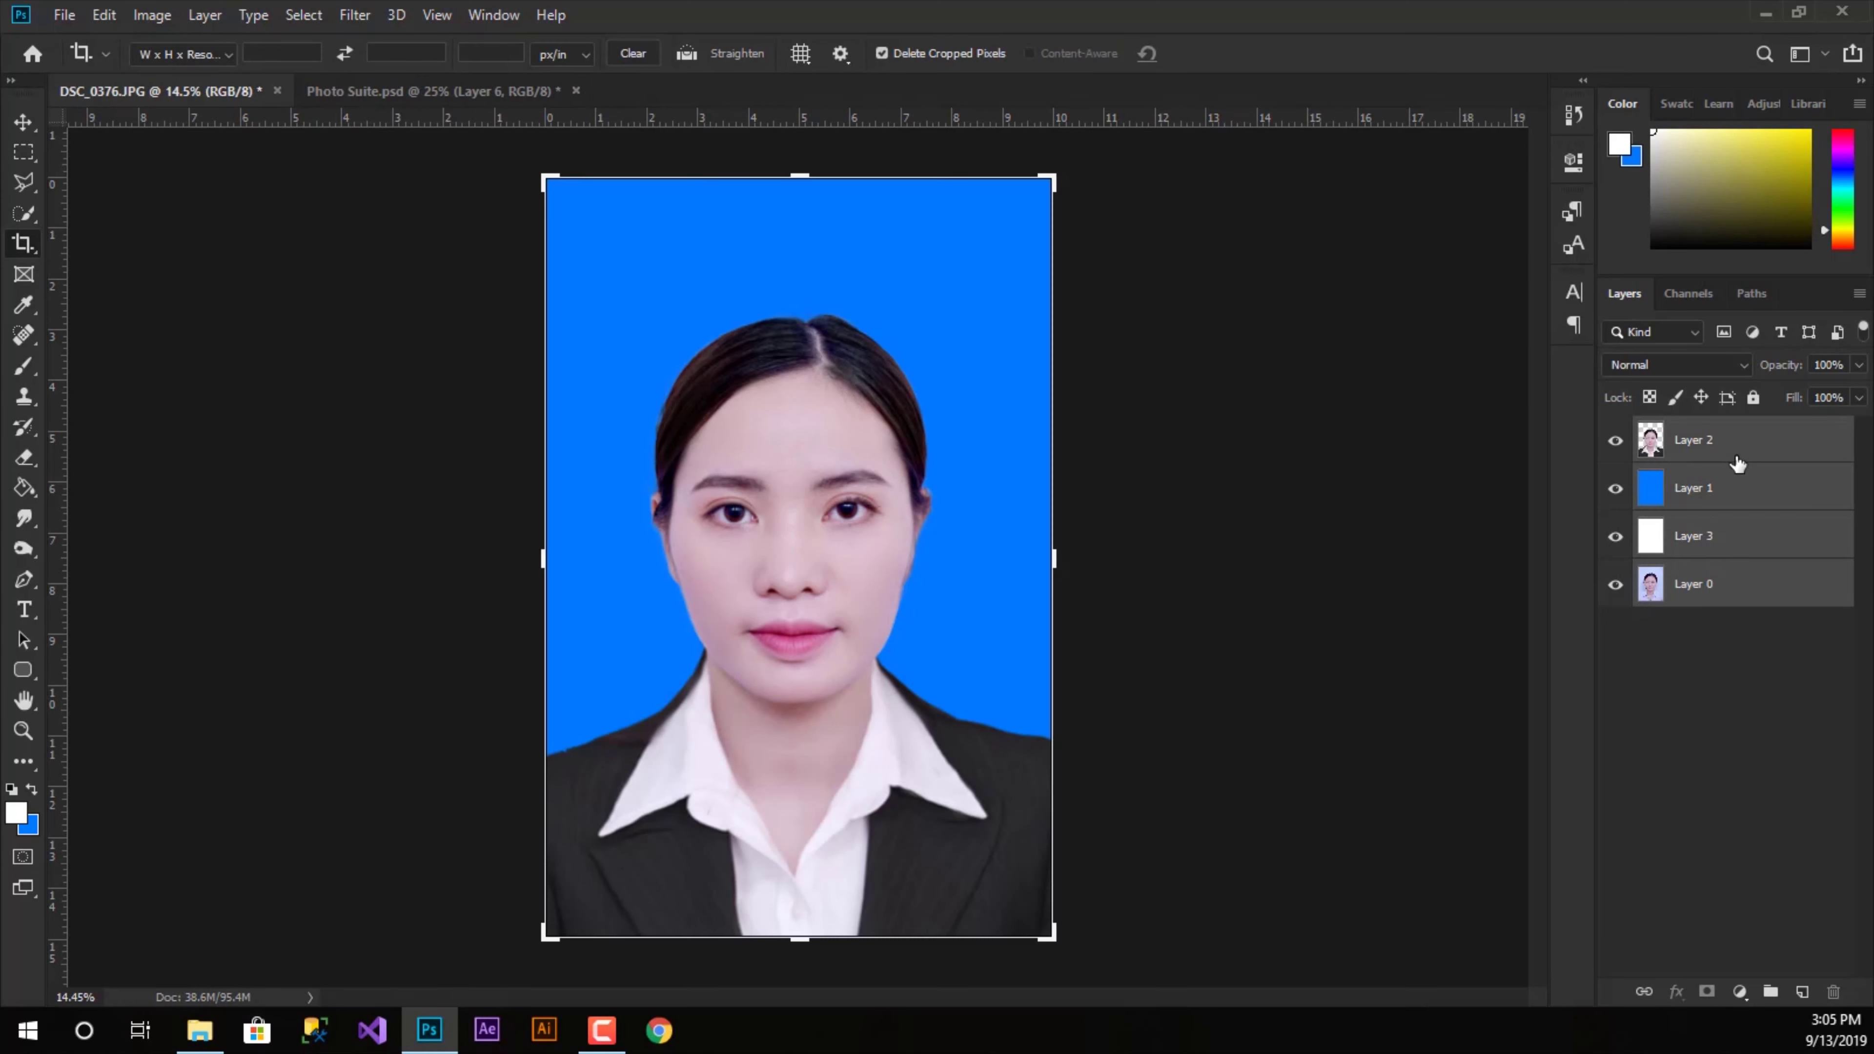
left_click(1736, 459)
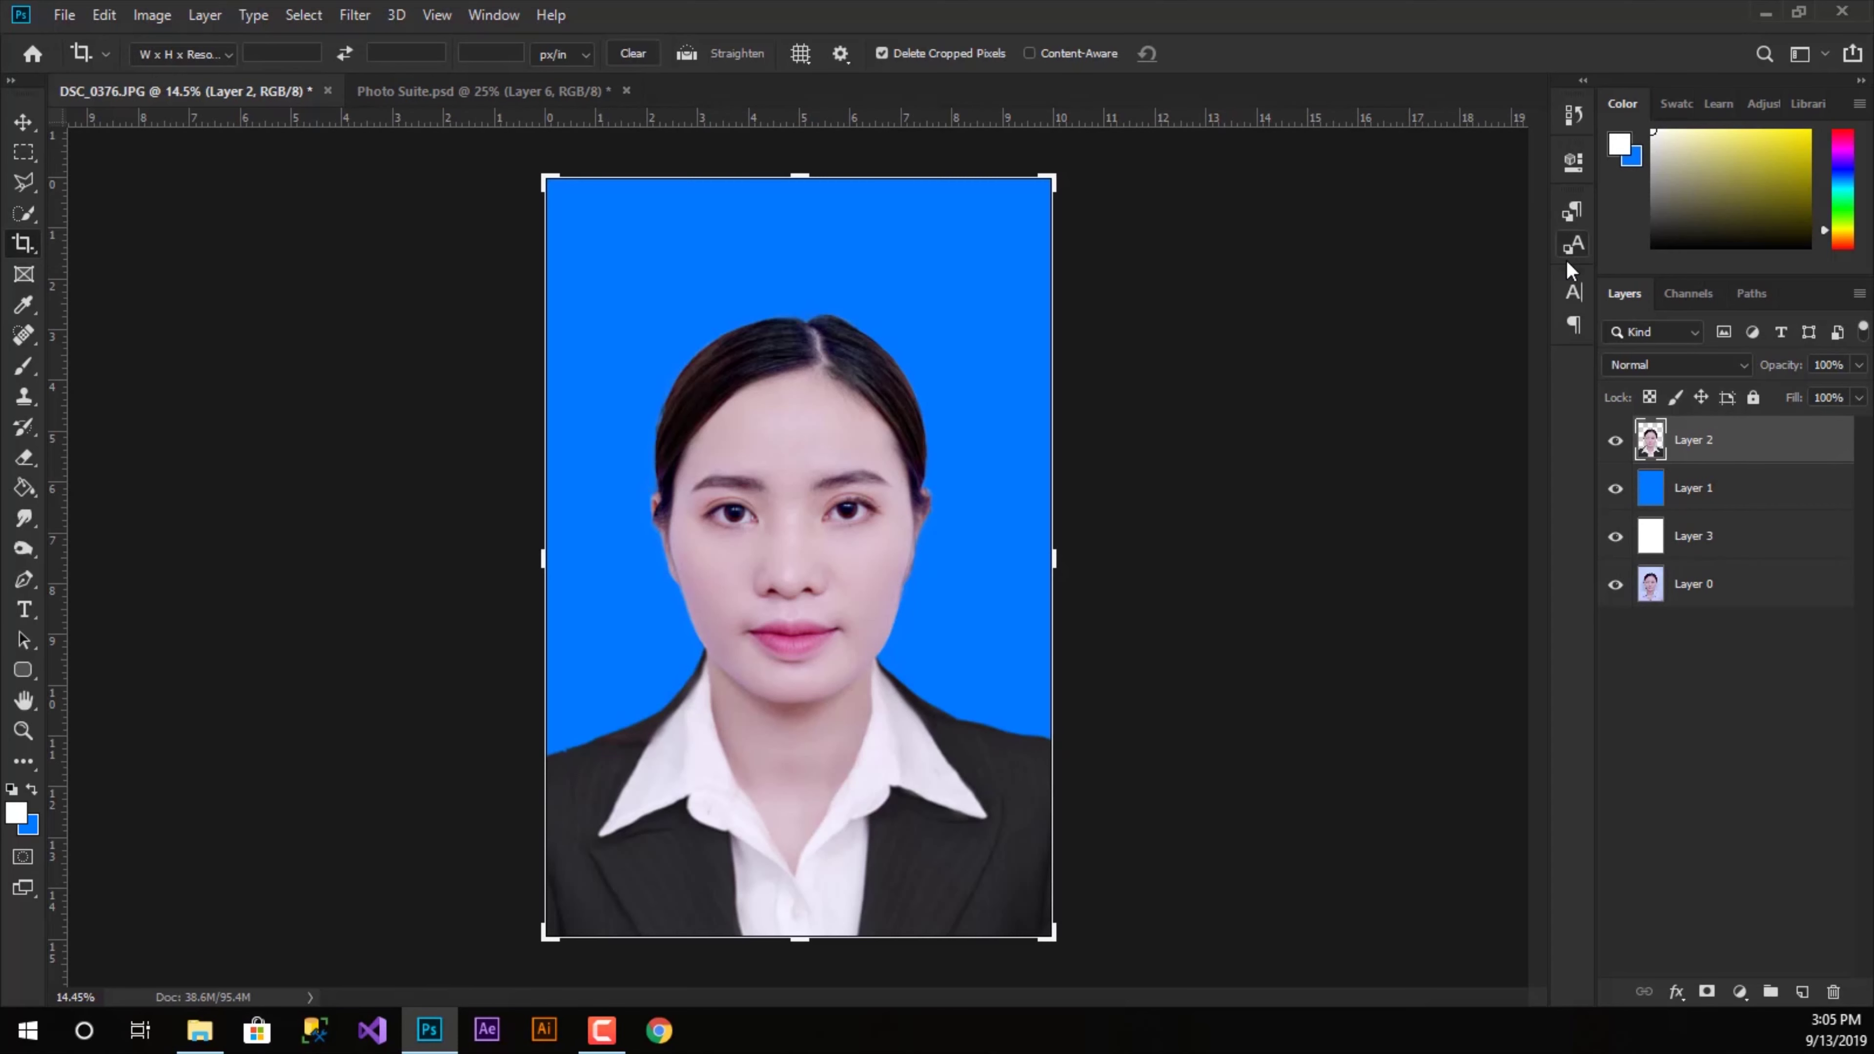
left_click(1570, 118)
left_click_drag(1394, 361, 1395, 687)
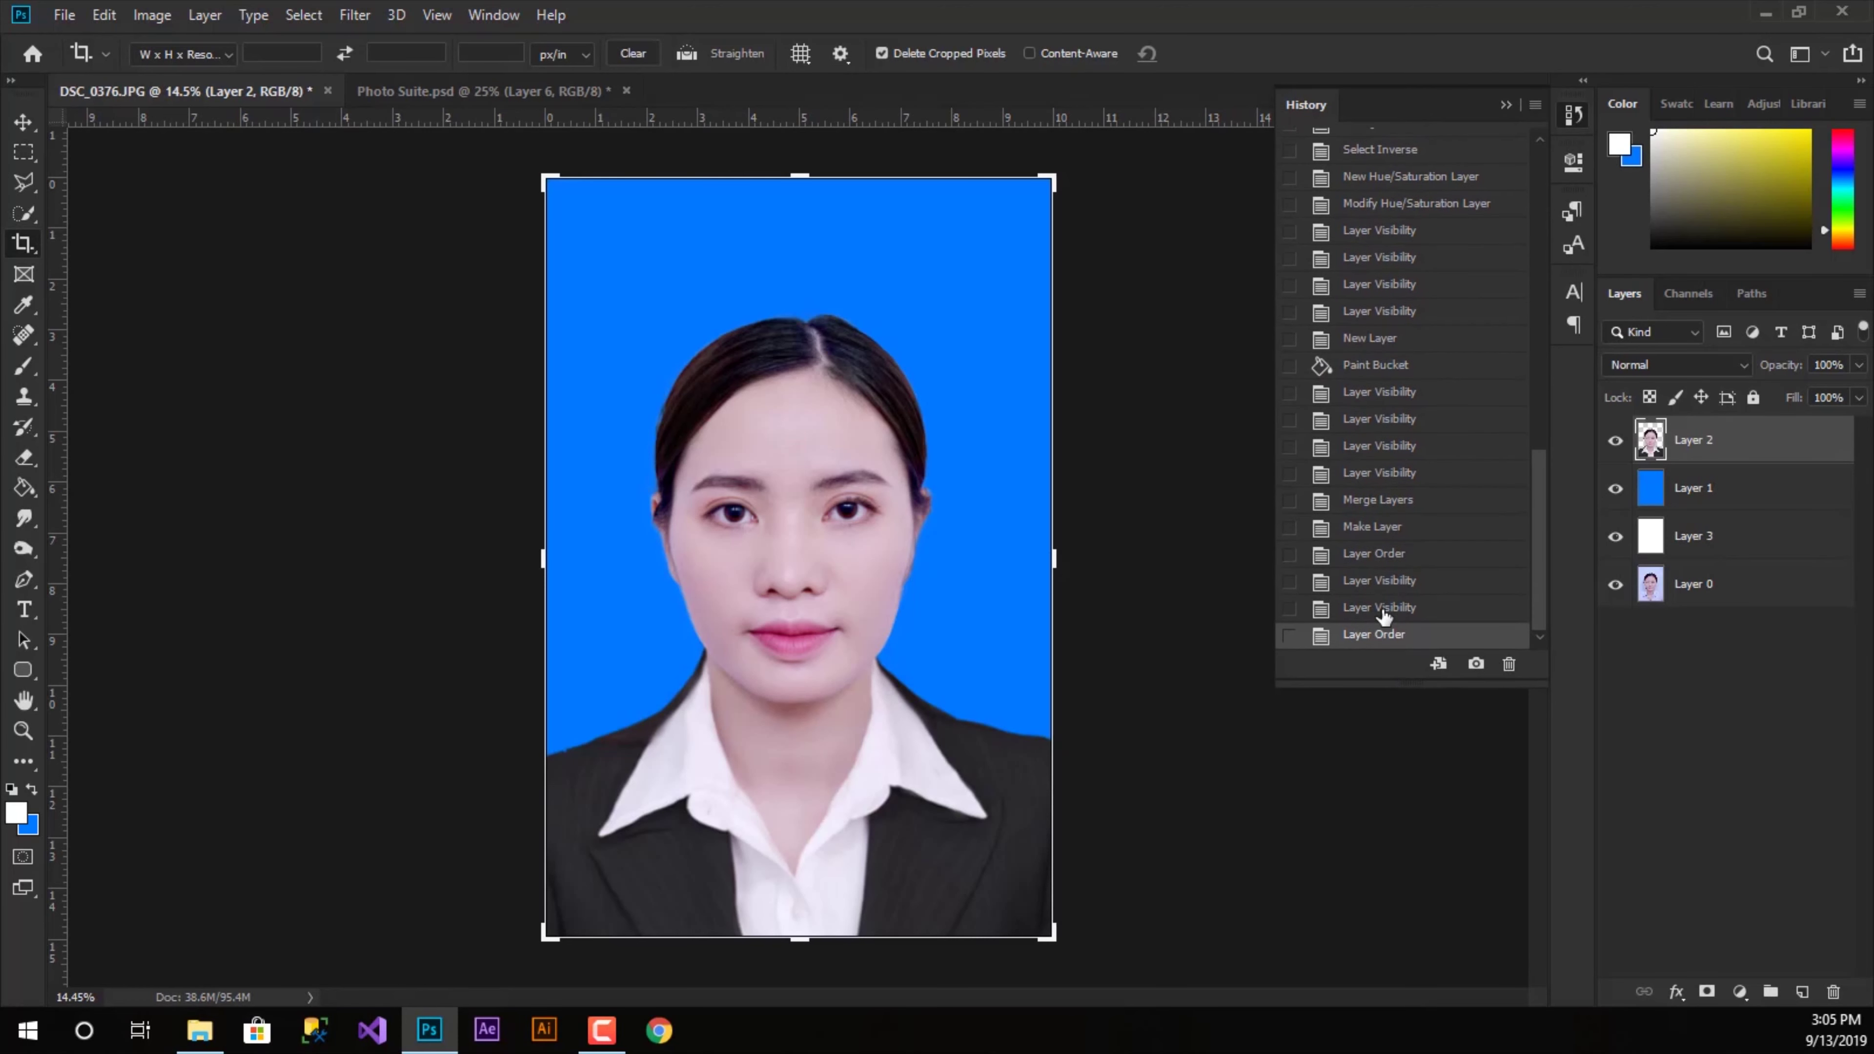
left_click(1384, 607)
left_click(1380, 580)
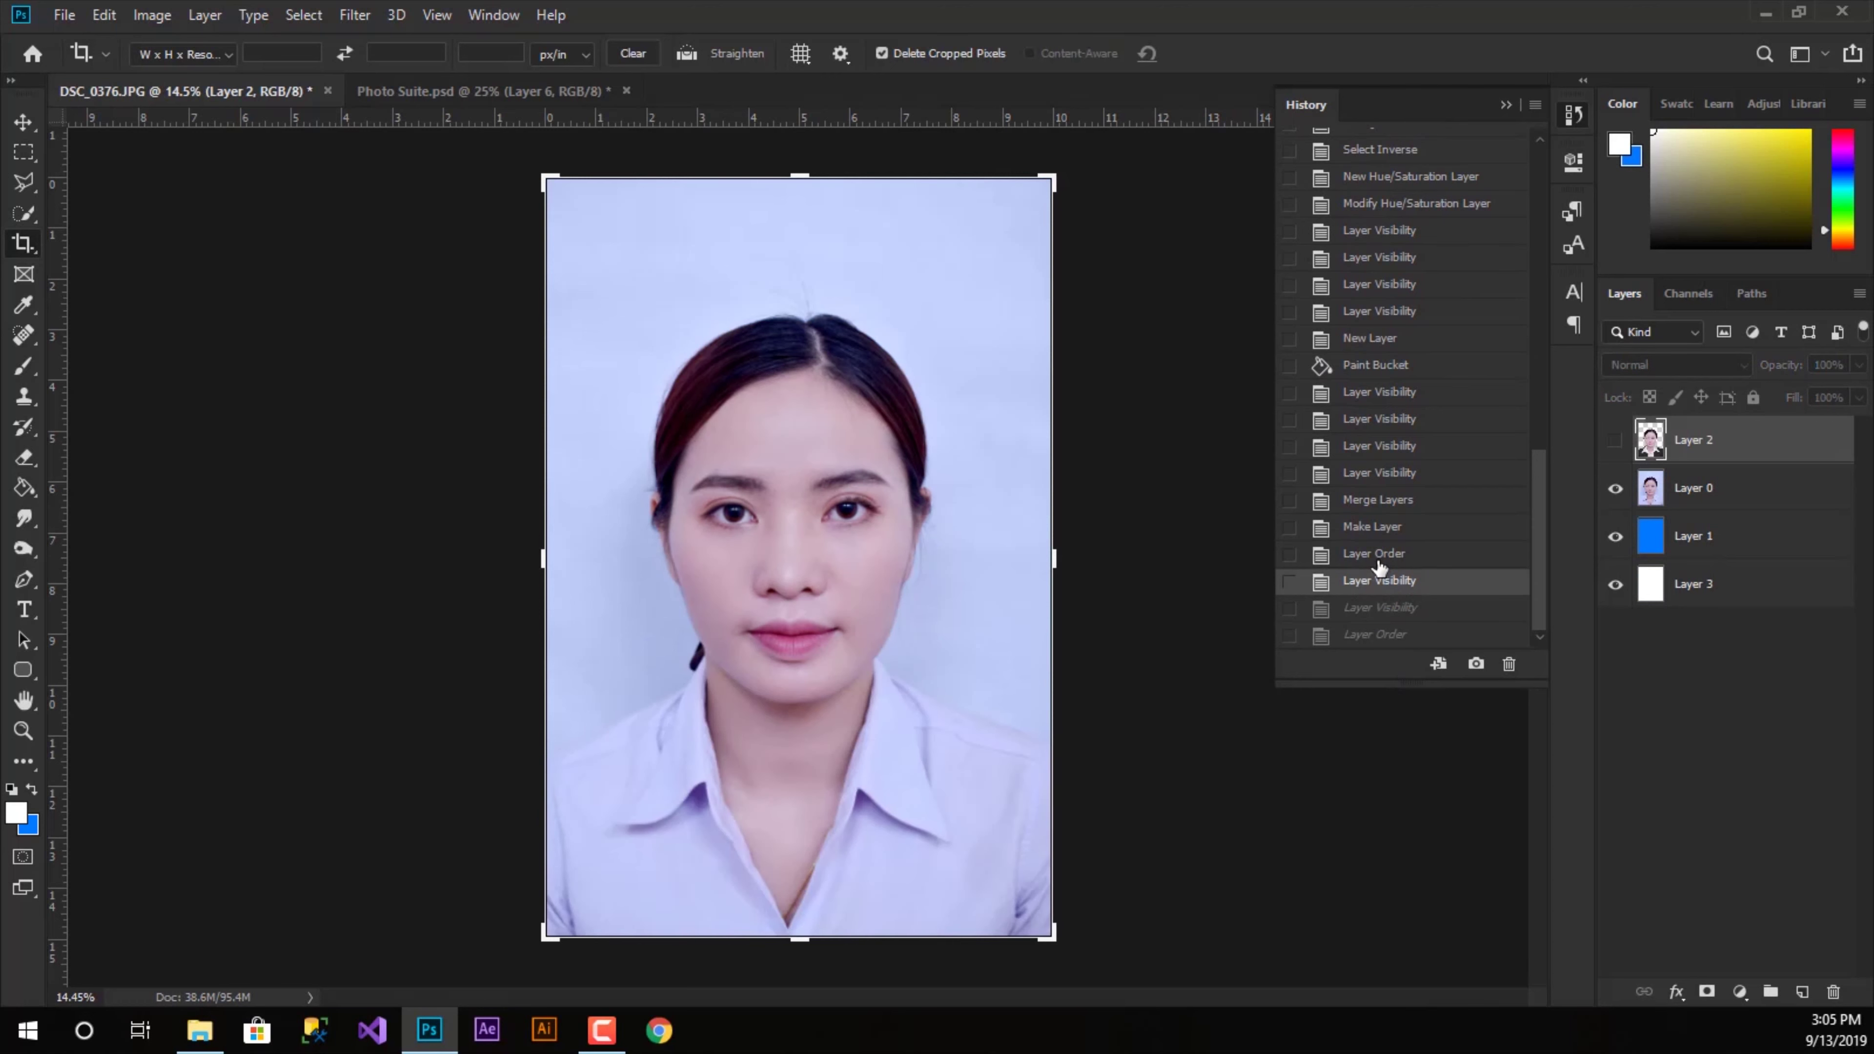
left_click(1379, 553)
left_click(1377, 526)
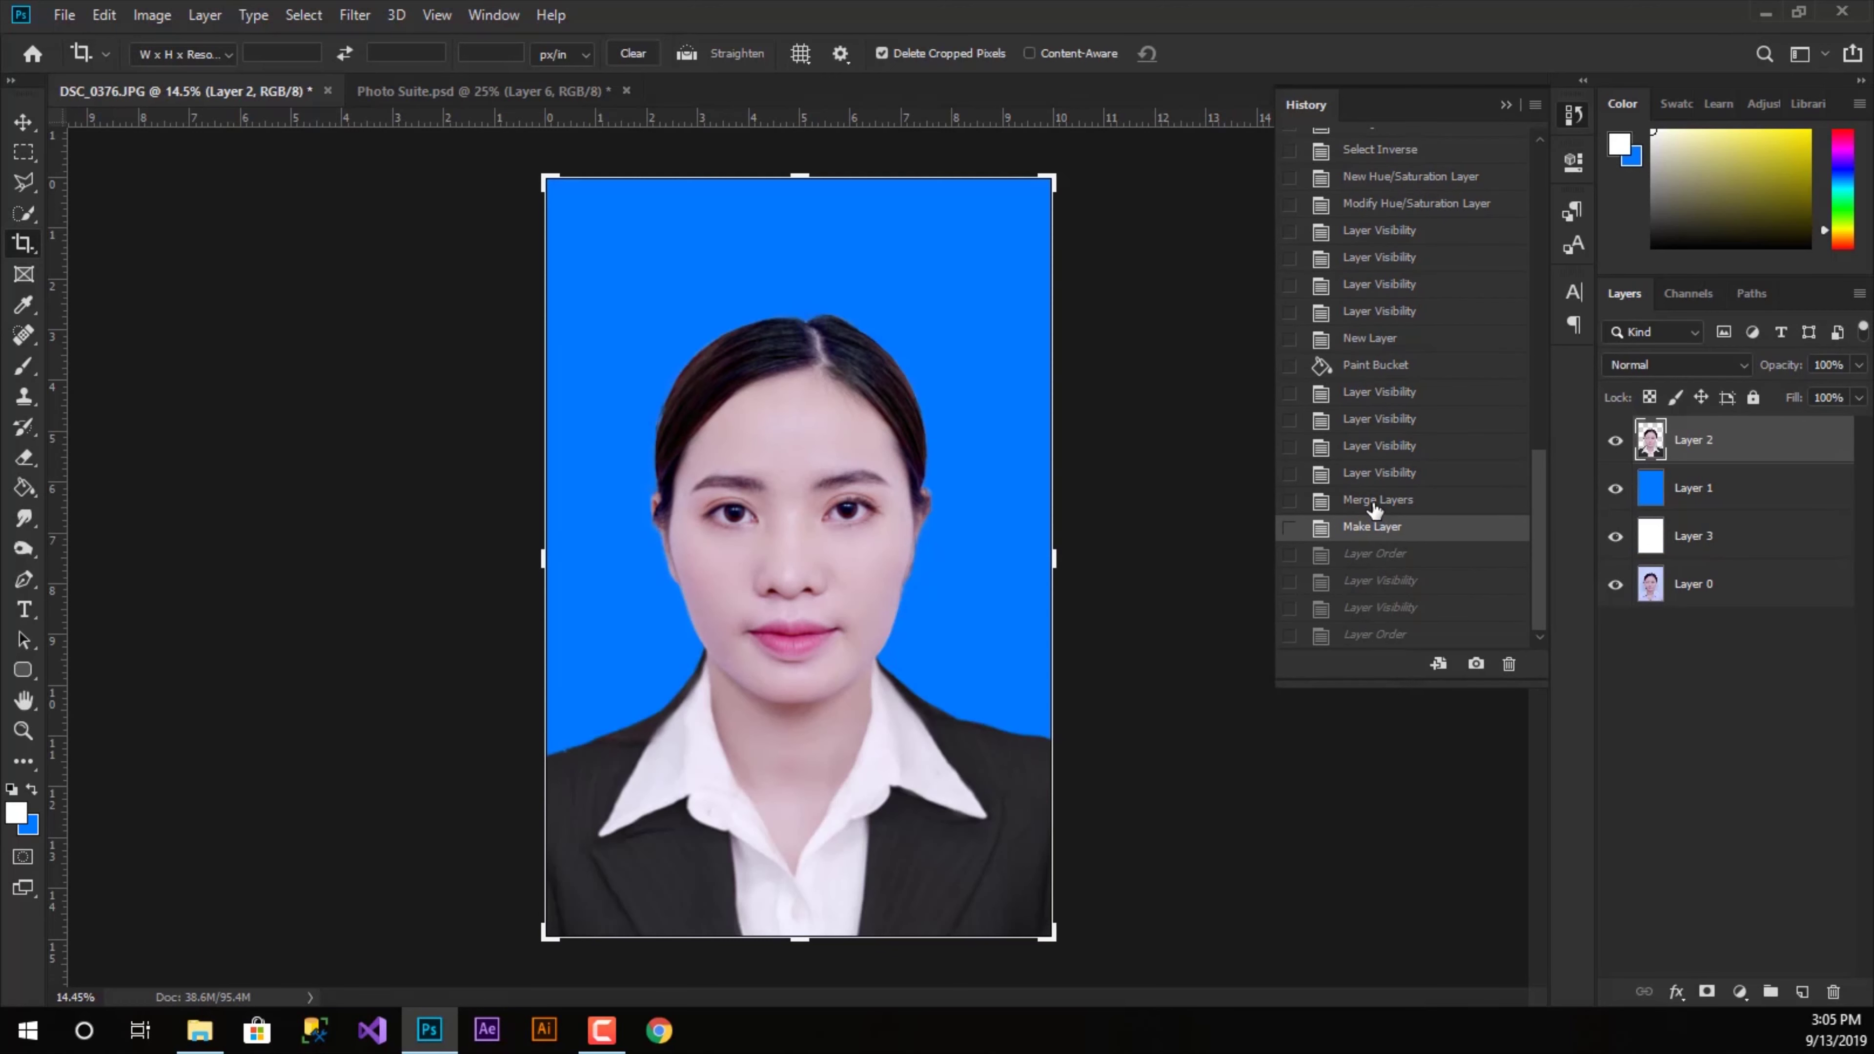
left_click(1374, 502)
left_click(1376, 473)
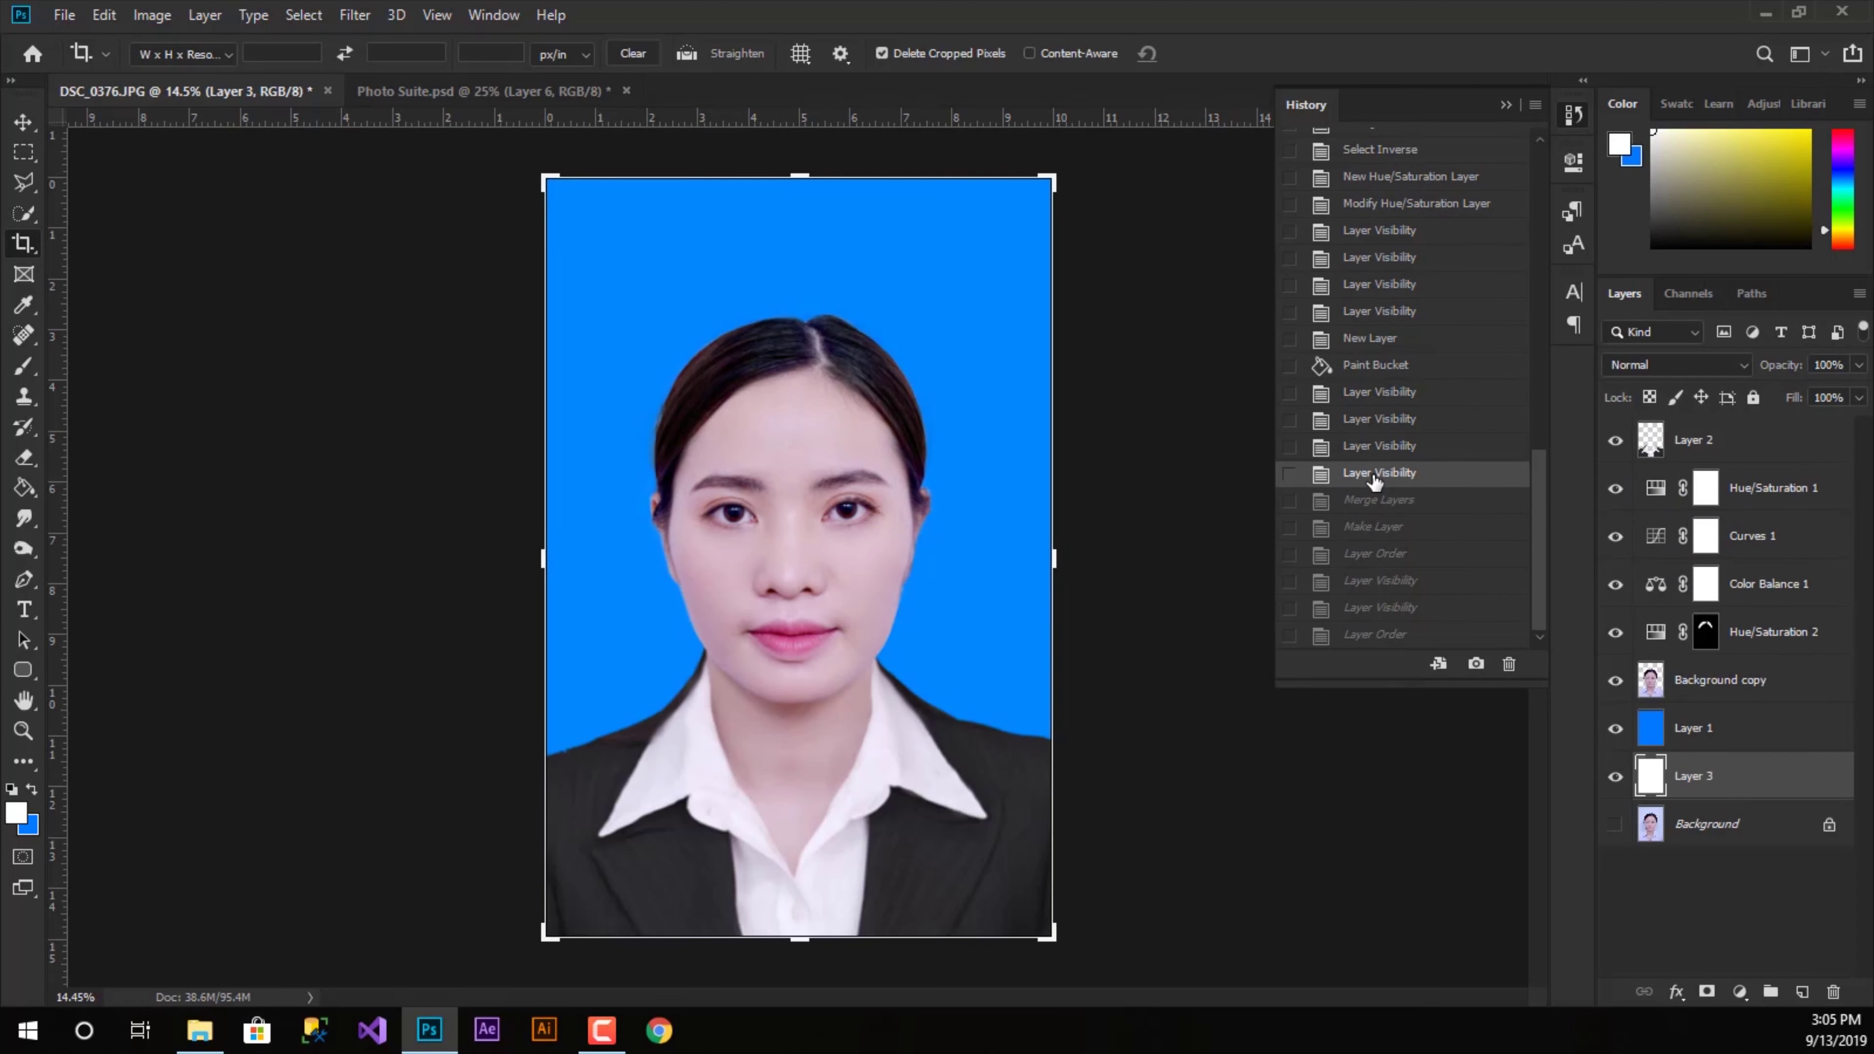
- Select Hue/Saturation 1 through Background copy and merge them with Ctrl+E
left_click(1756, 640)
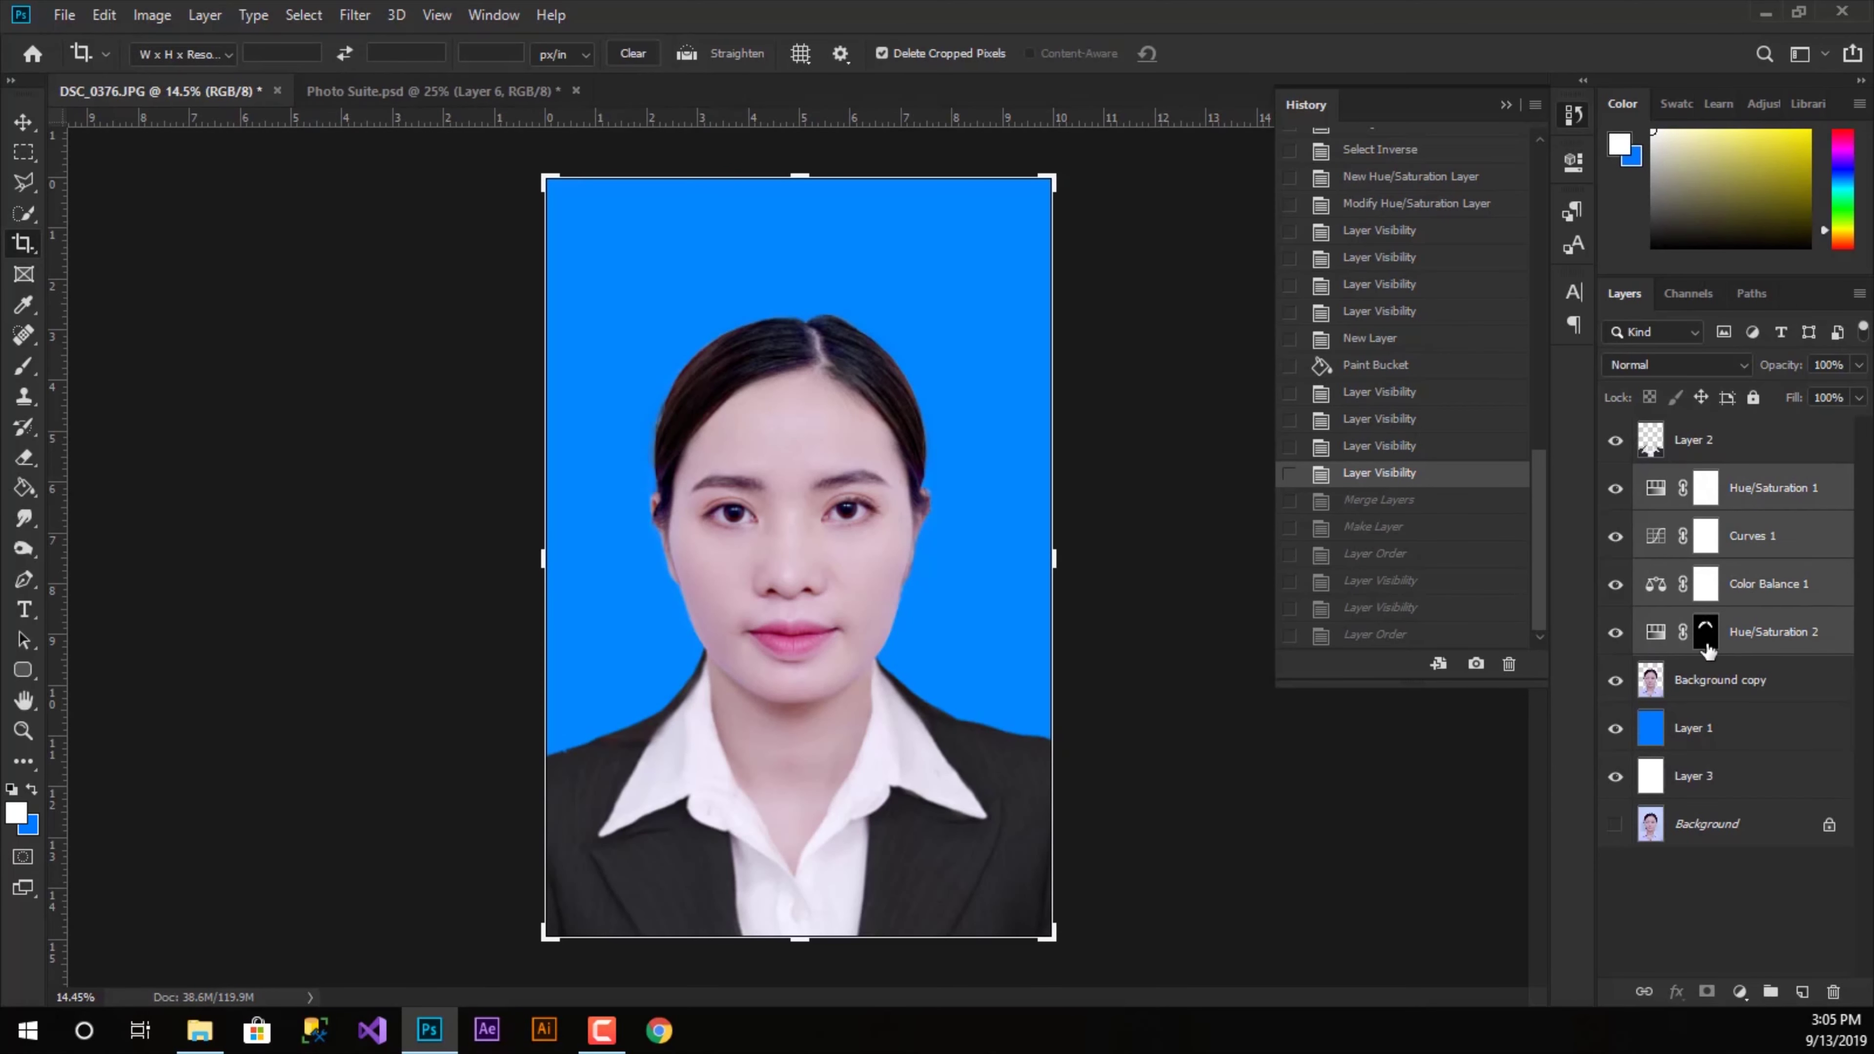
left_click(1727, 678)
left_click(1739, 501, "shift")
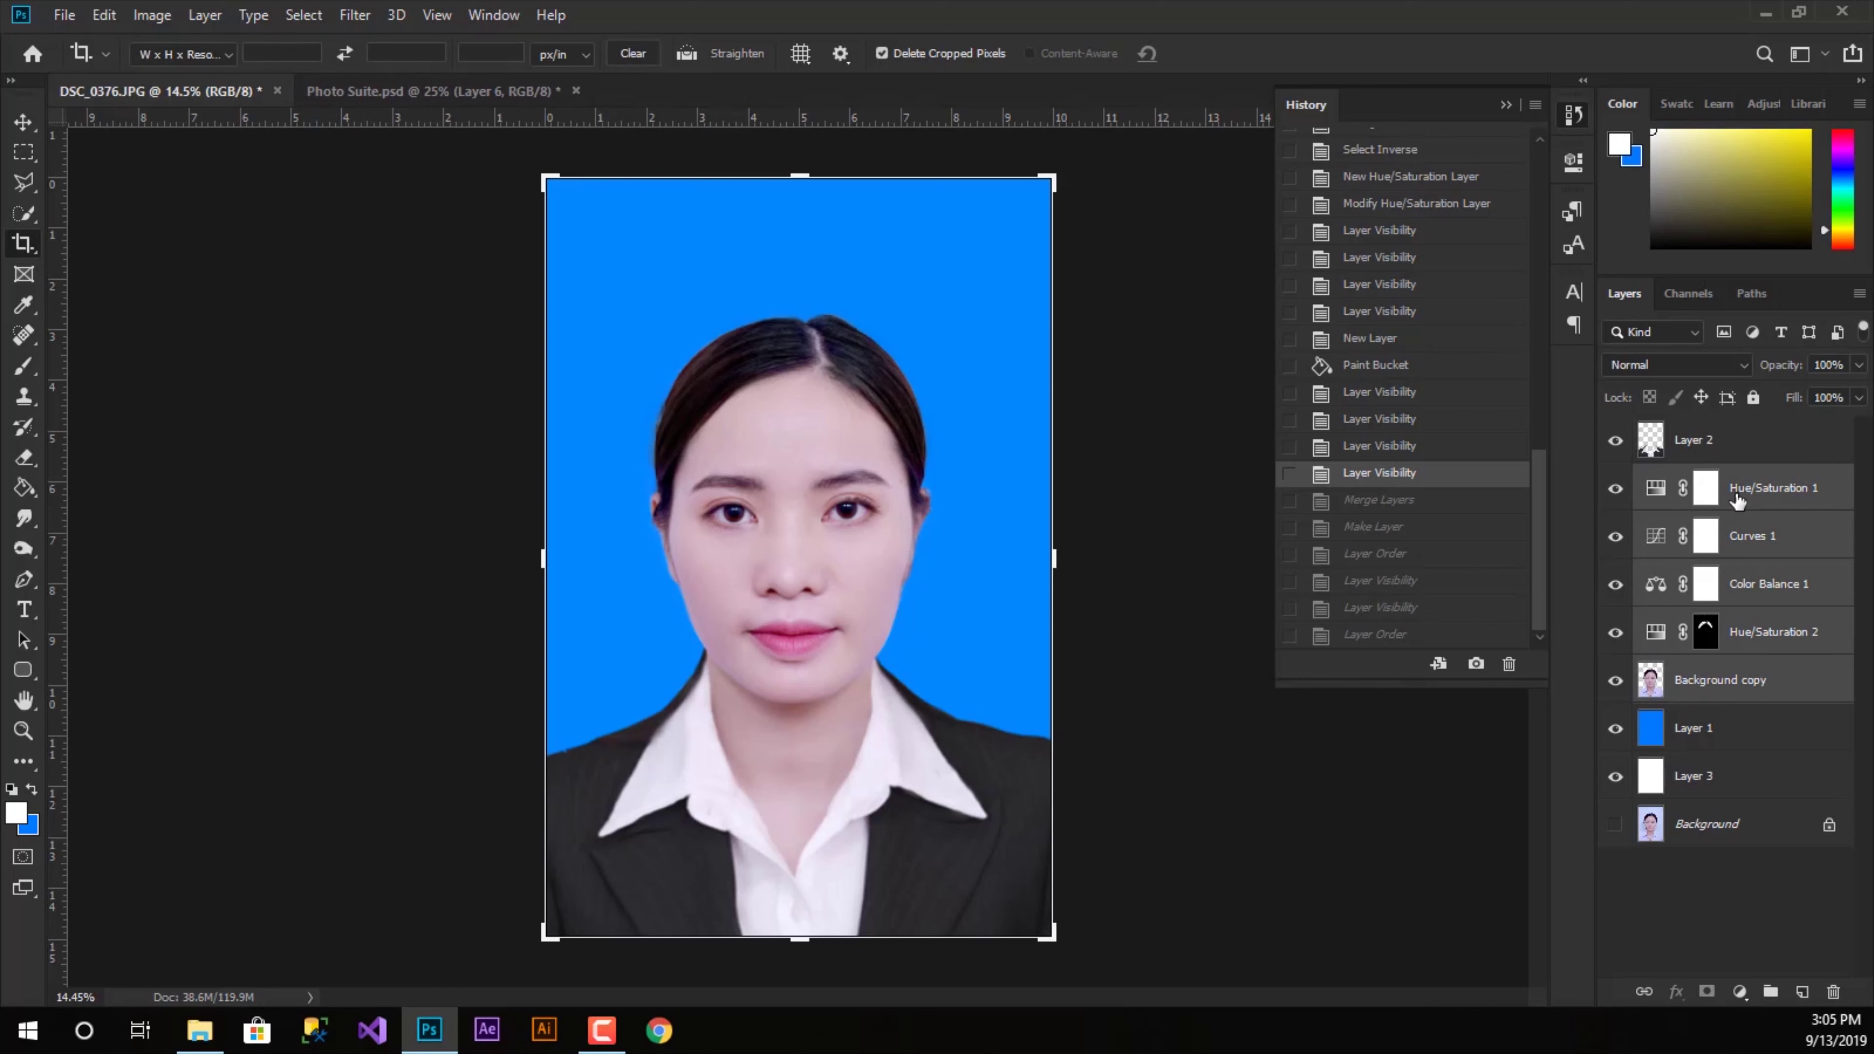
key("ctrl+e")
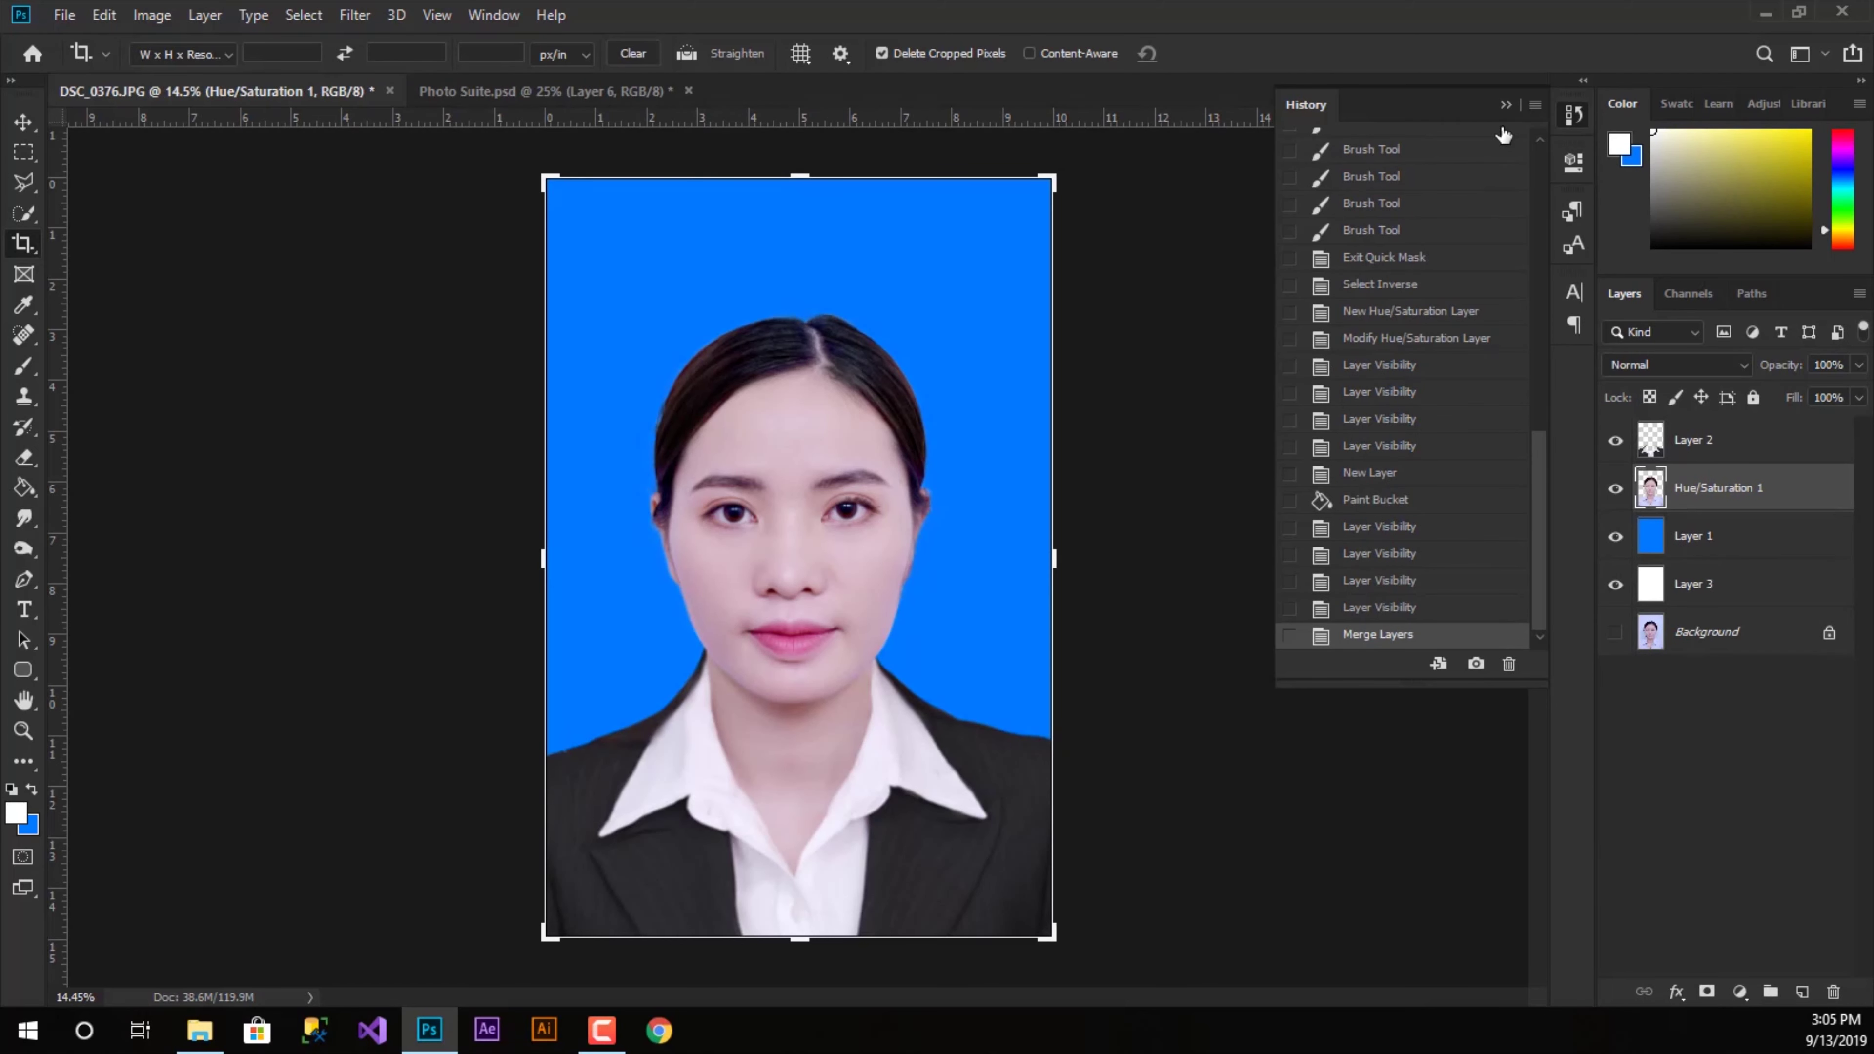
left_click(1506, 105)
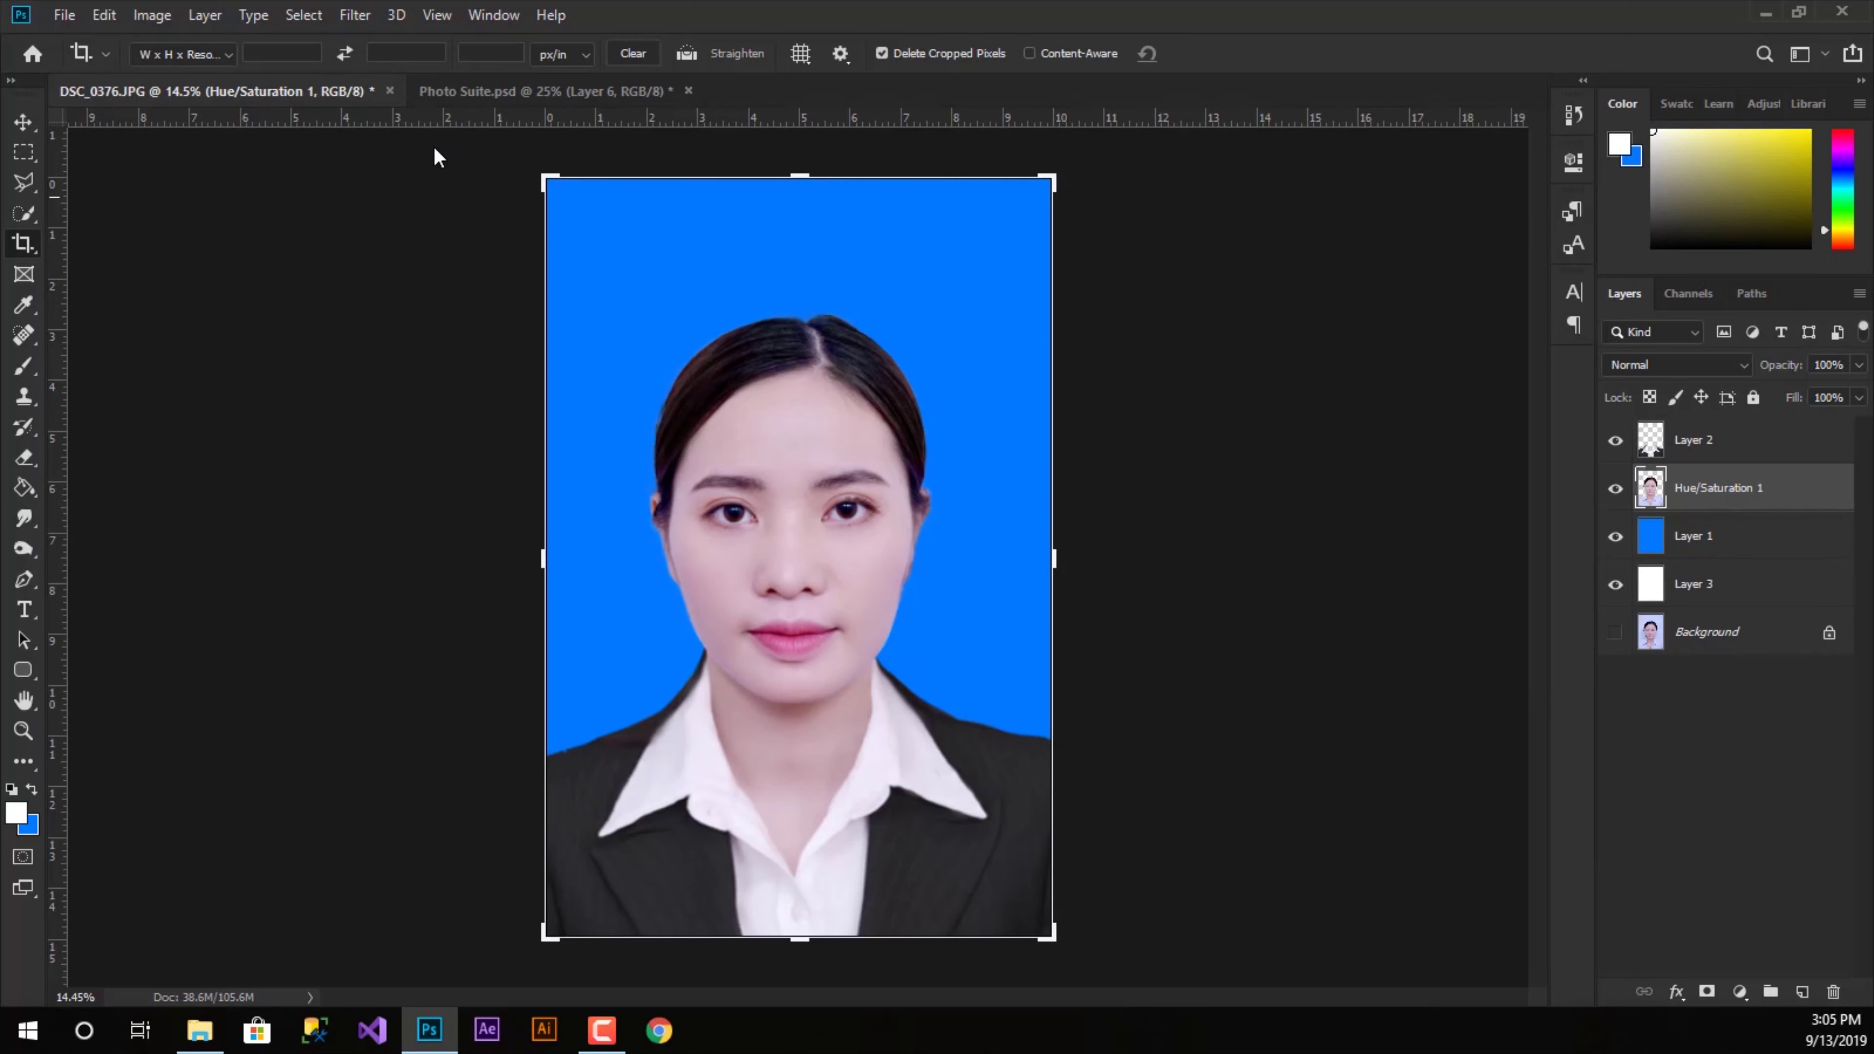
left_click(282, 53)
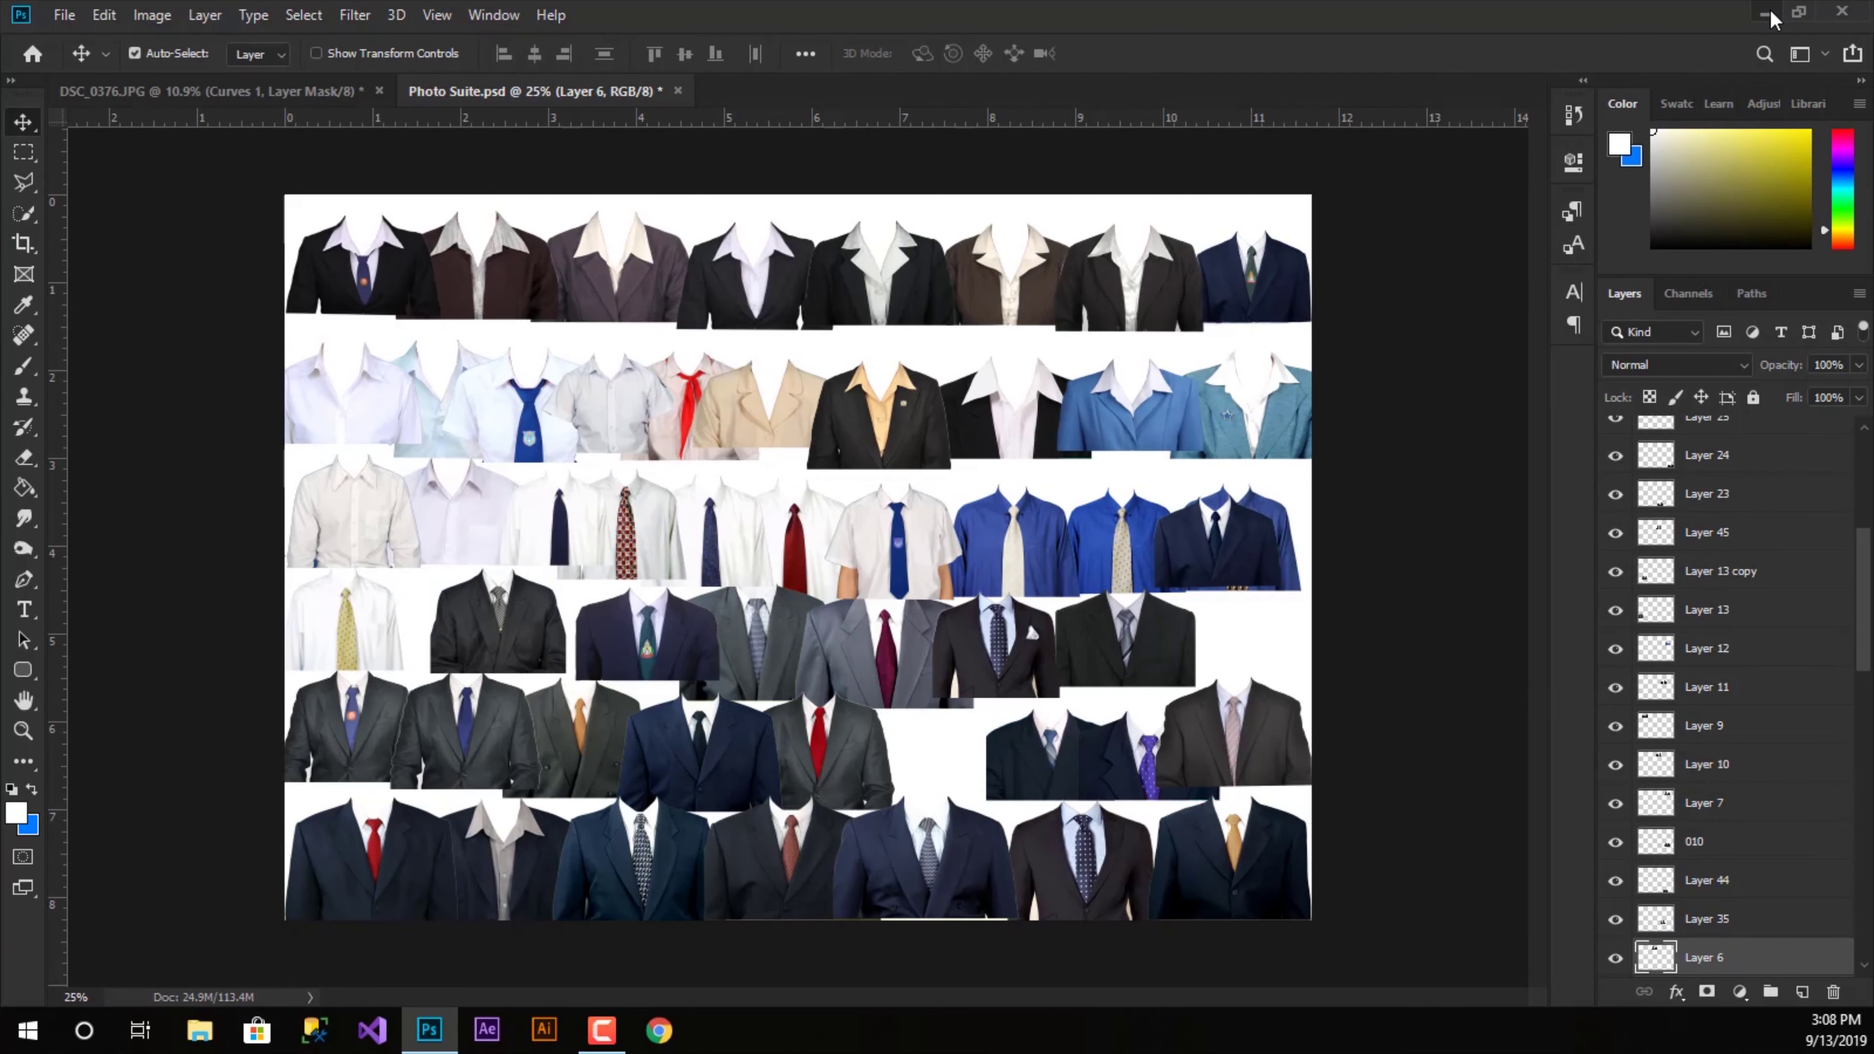
- Minimize the Photoshop window to reveal the Windows desktop
left_click(1767, 13)
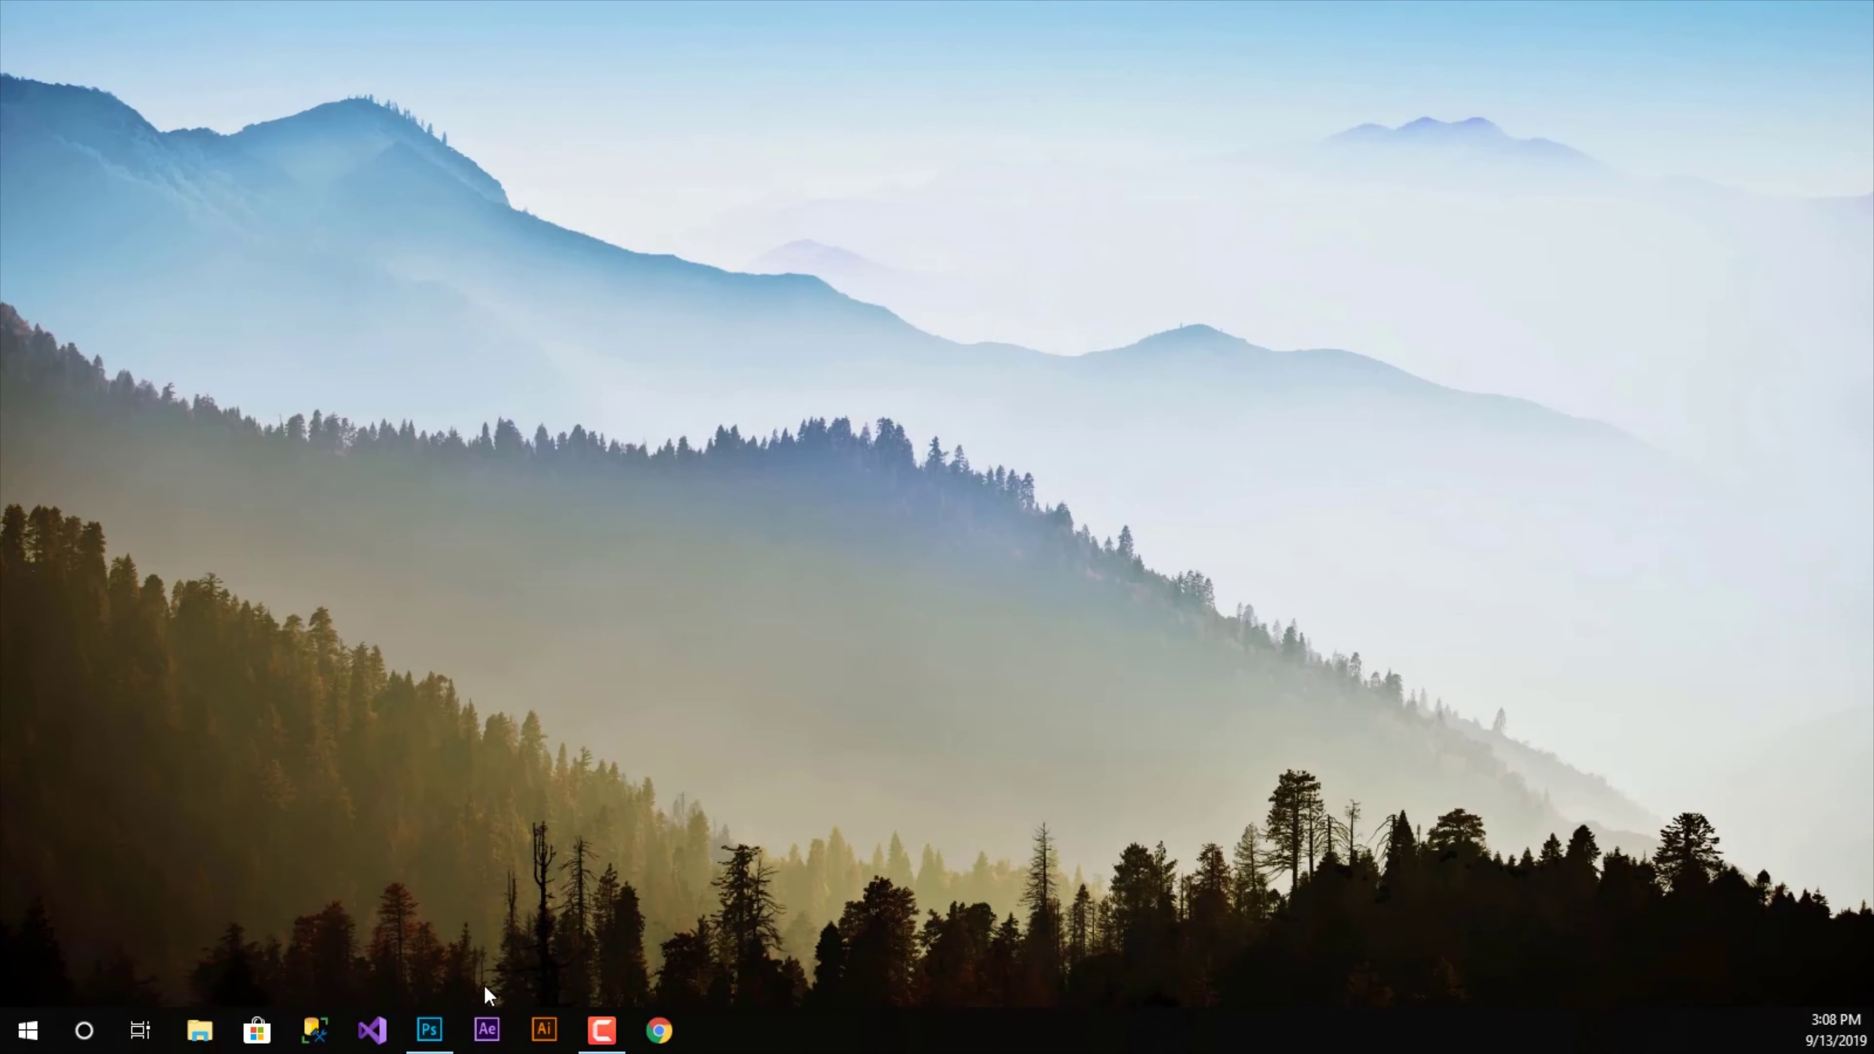